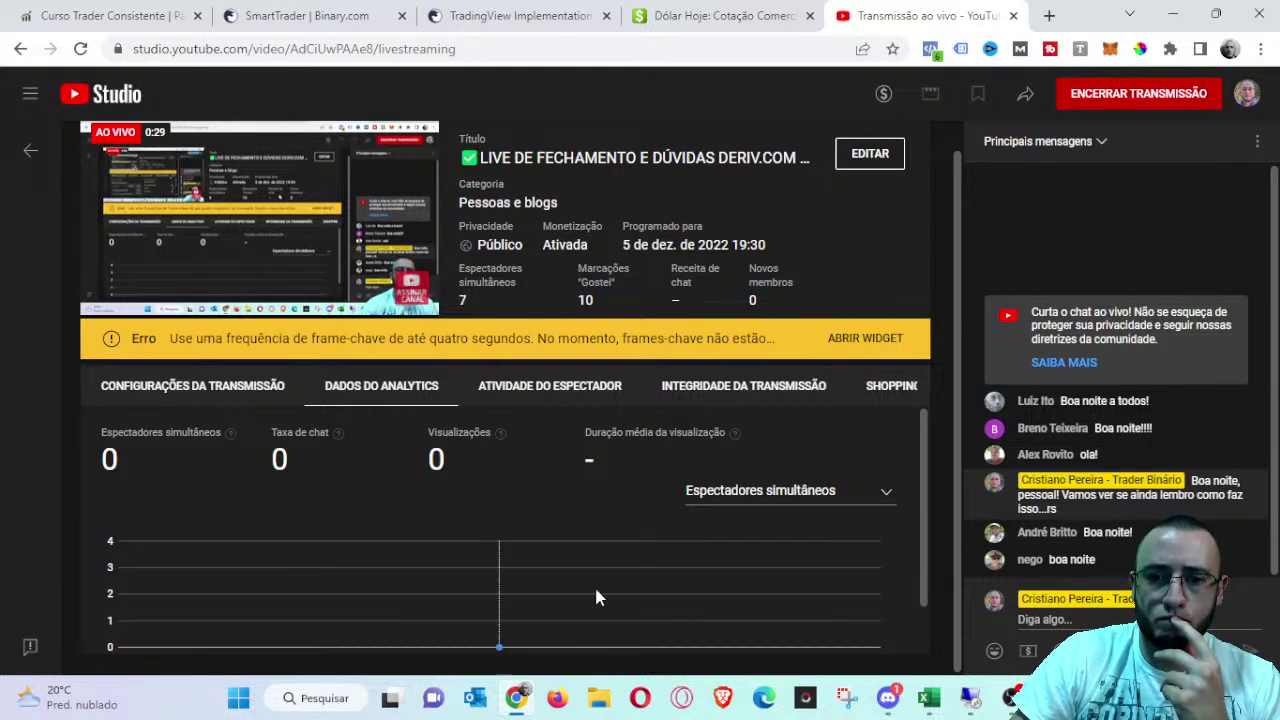
- Switch to the Trader Consistente Manual workbook in Excel and bring the sheet names following Método ABR Impulsionamentos into view
{"action": "mouse_move", "coordinate": [530, 708]}
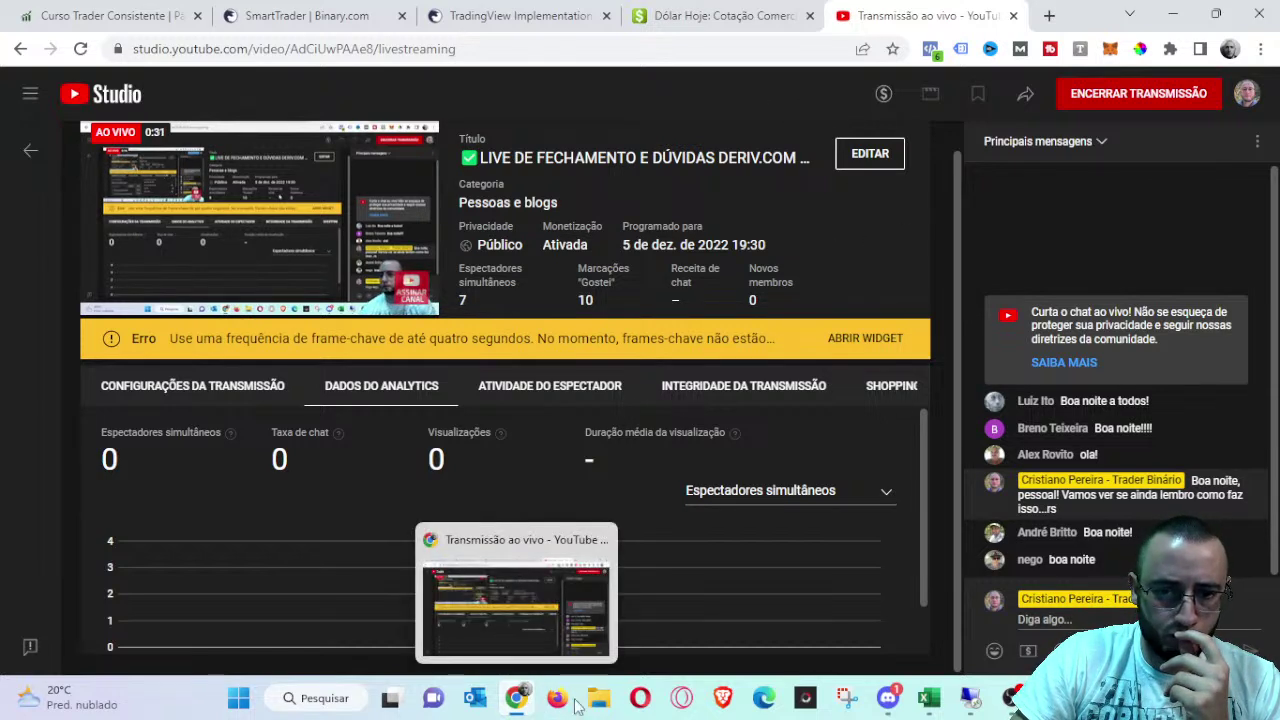
{"action": "left_click", "coordinate": [929, 700]}
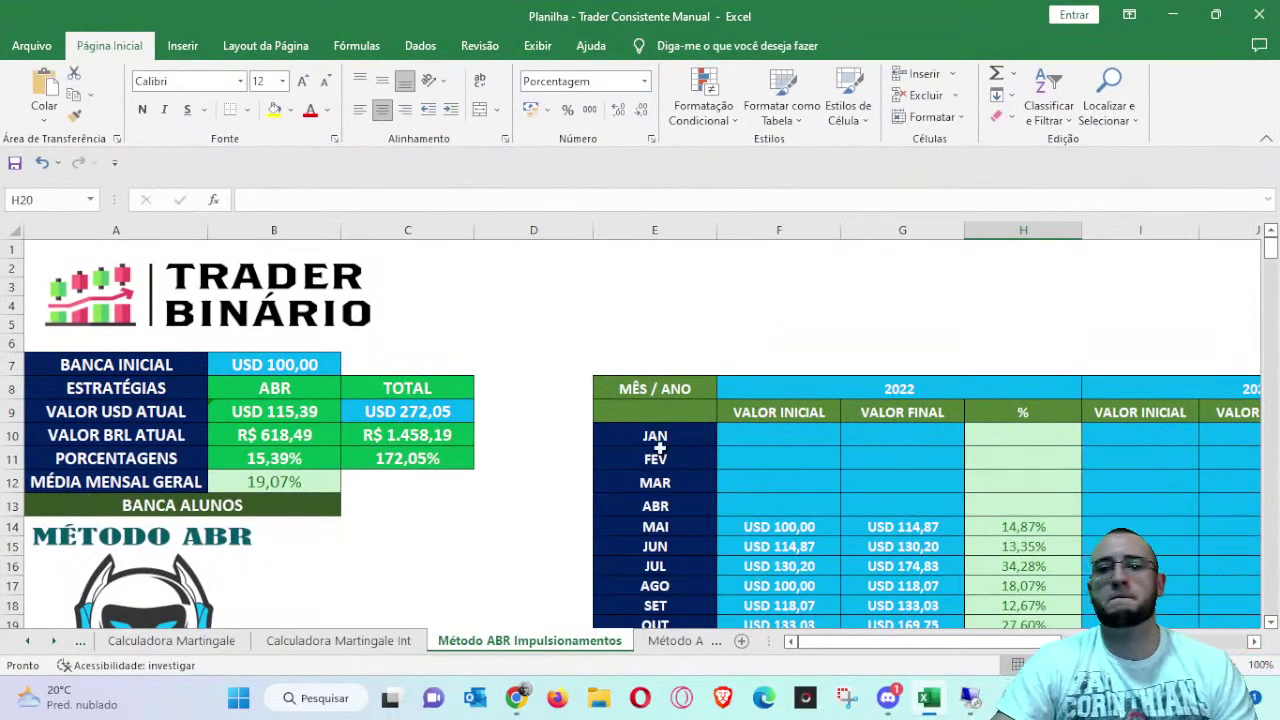
{"action": "left_click", "coordinate": [27, 648]}
{"action": "left_click", "coordinate": [55, 645]}
{"action": "left_click", "coordinate": [55, 645]}
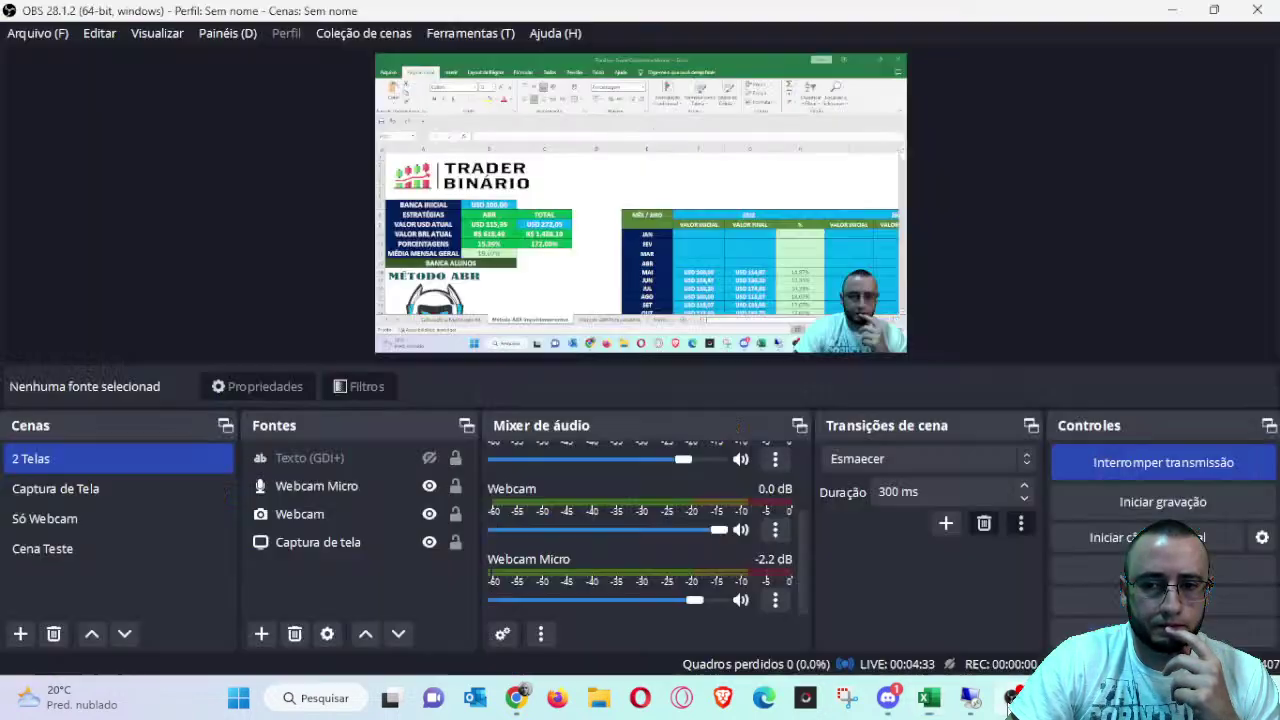
- Check the audio mixer in OBS, return to the Excel workbook and select empty cell D11
{"action": "left_click", "coordinate": [1012, 698]}
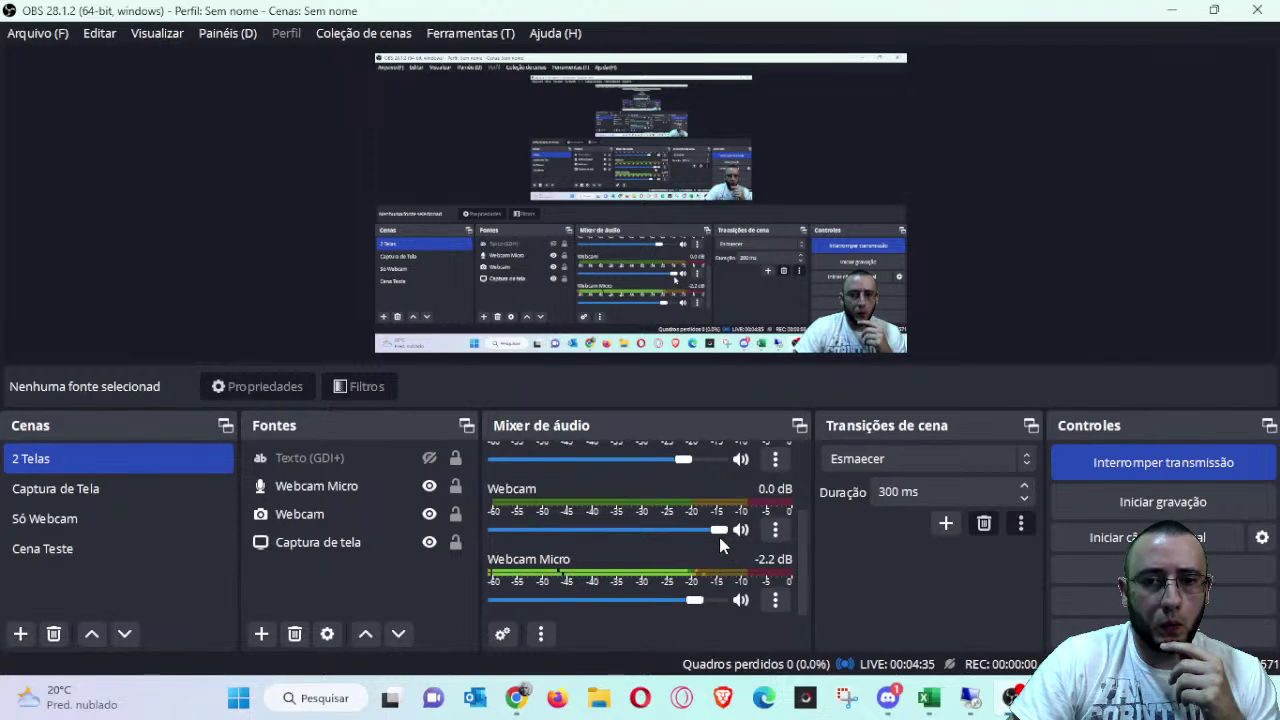
{"action": "left_click", "coordinate": [929, 698]}
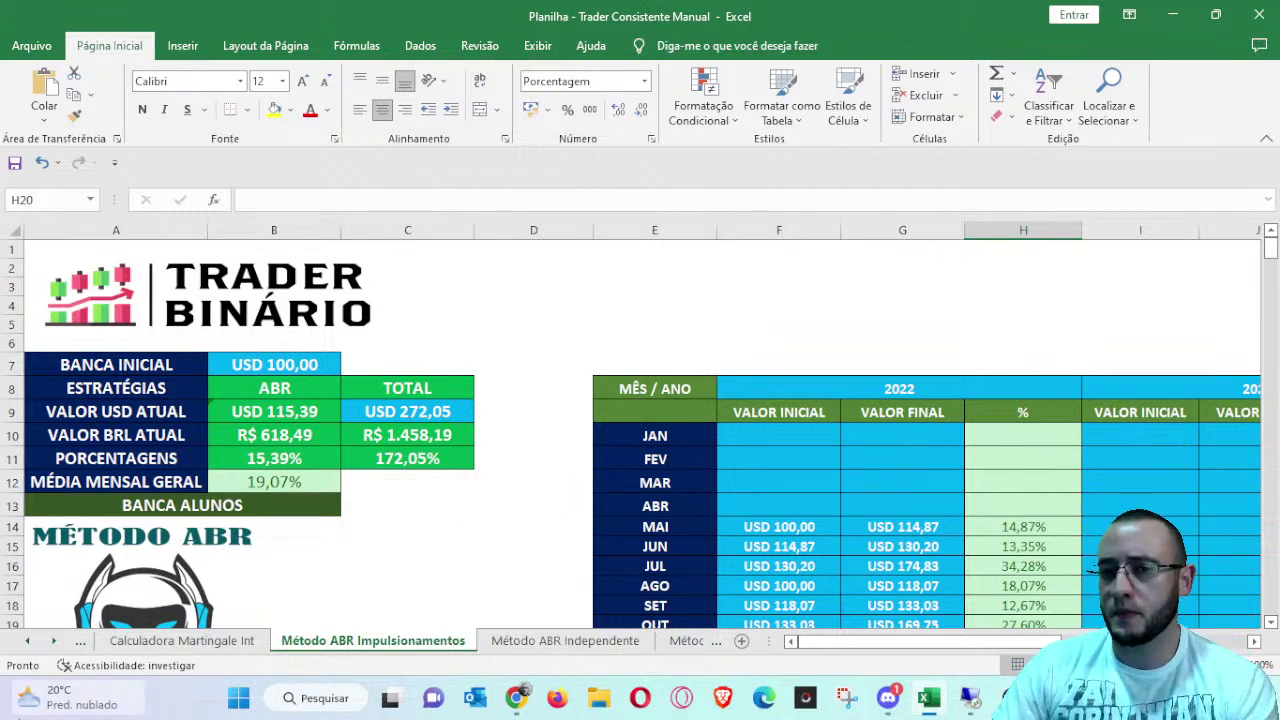
{"action": "mouse_move", "coordinate": [60, 697]}
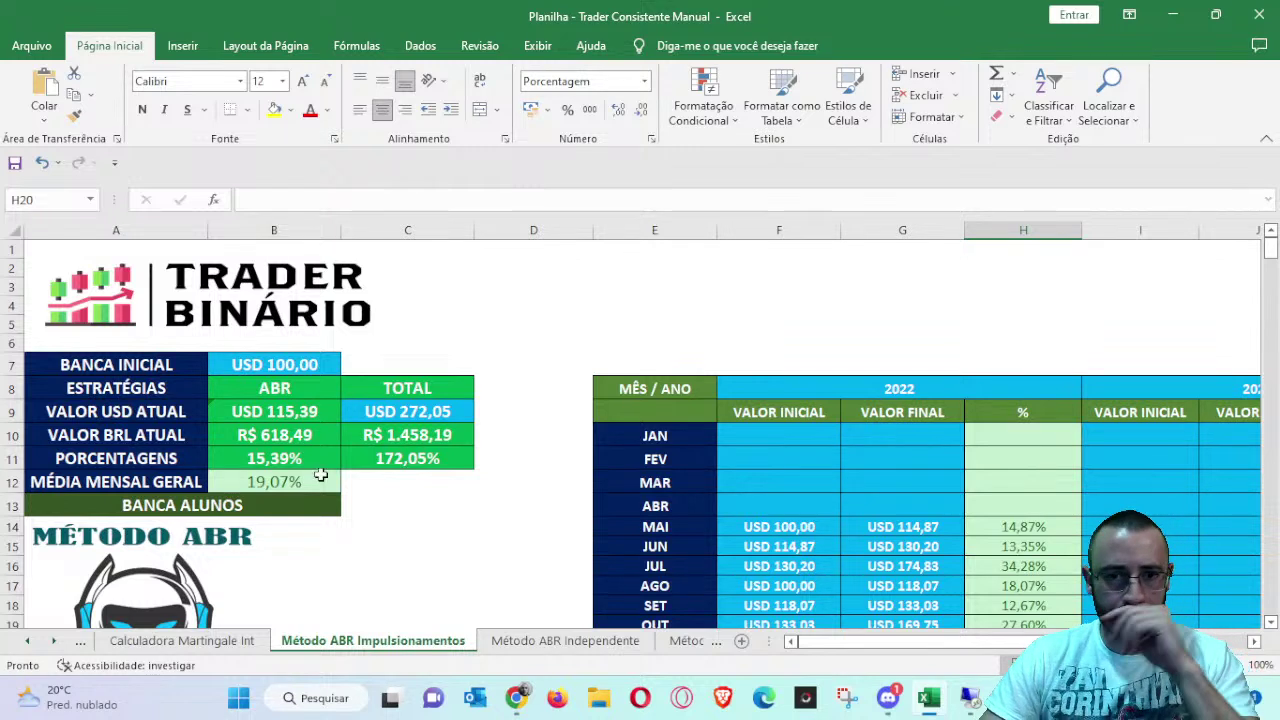
{"action": "left_click", "coordinate": [582, 529]}
{"action": "left_click", "coordinate": [550, 458]}
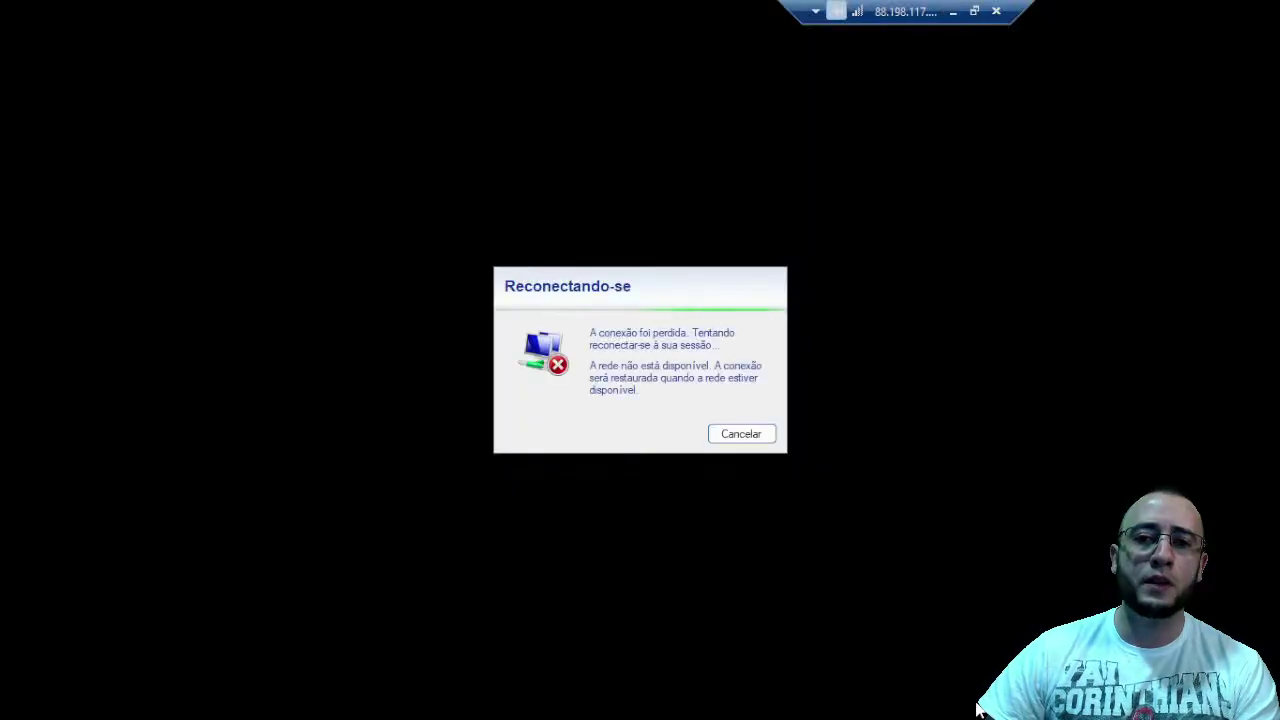
- Close the disconnected remote session and reconnect to the saved computer through Conexão de Área de Trabalho Remota
{"action": "left_click", "coordinate": [995, 12]}
{"action": "left_click", "coordinate": [362, 699]}
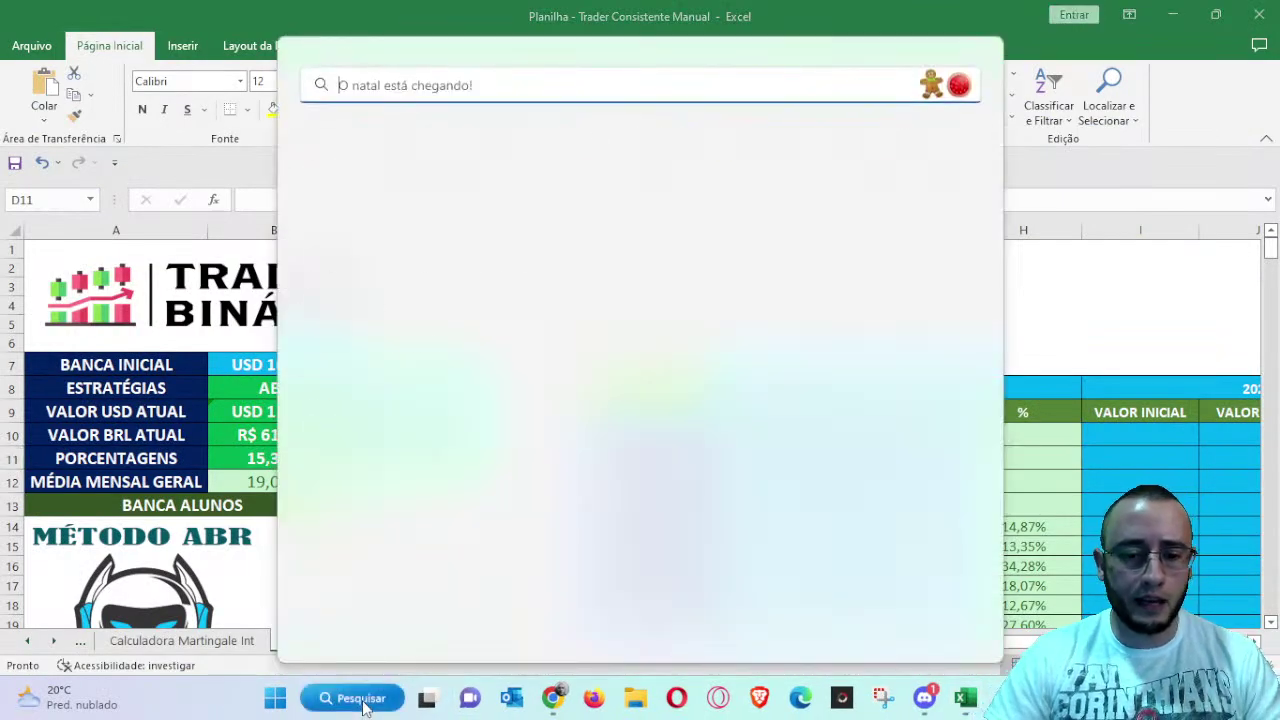
{"action": "type", "text": "cpne"}
{"action": "key", "text": "BackSpace"}
{"action": "key", "text": "BackSpace"}
{"action": "key", "text": "BackSpace"}
{"action": "type", "text": "one"}
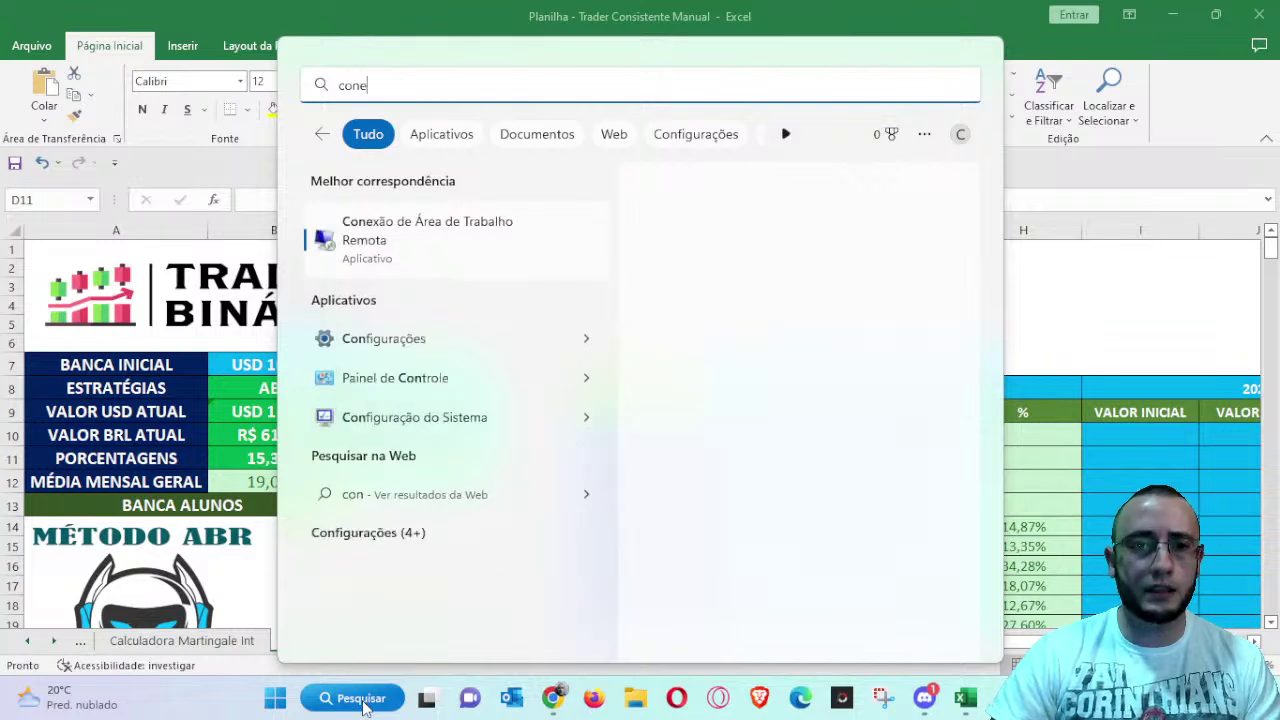
{"action": "left_click", "coordinate": [418, 230]}
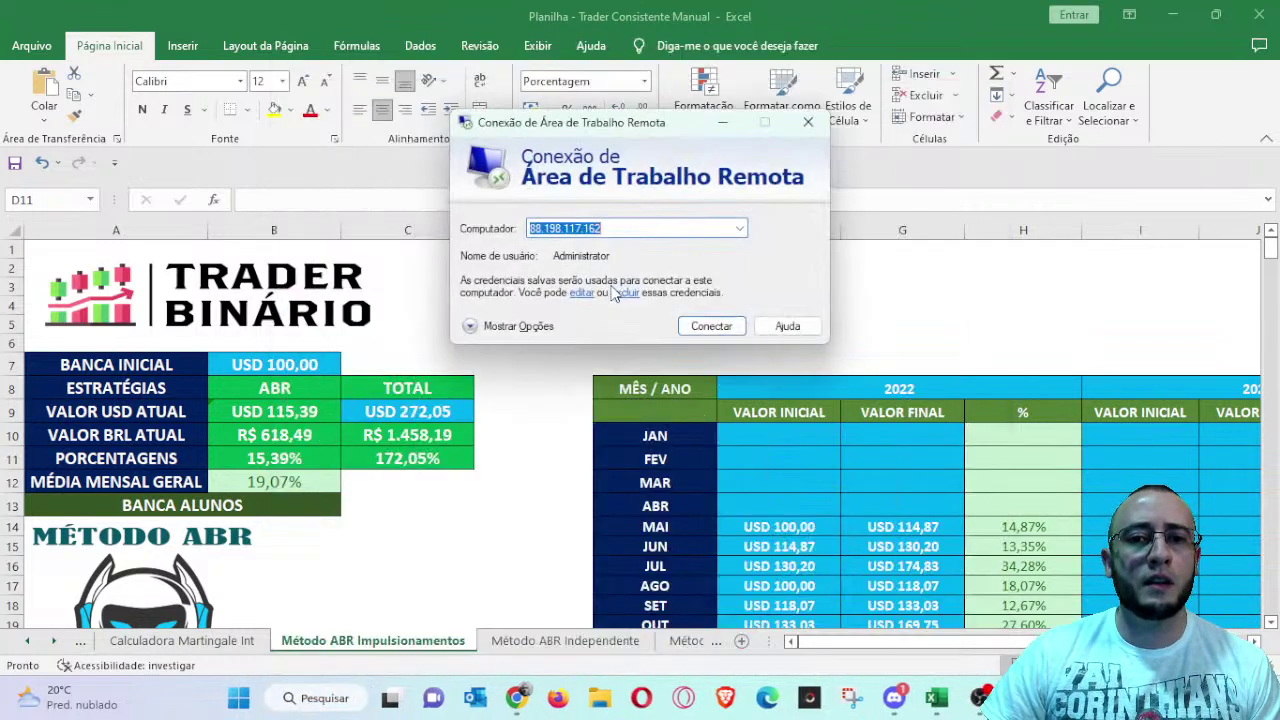
{"action": "left_click", "coordinate": [733, 330]}
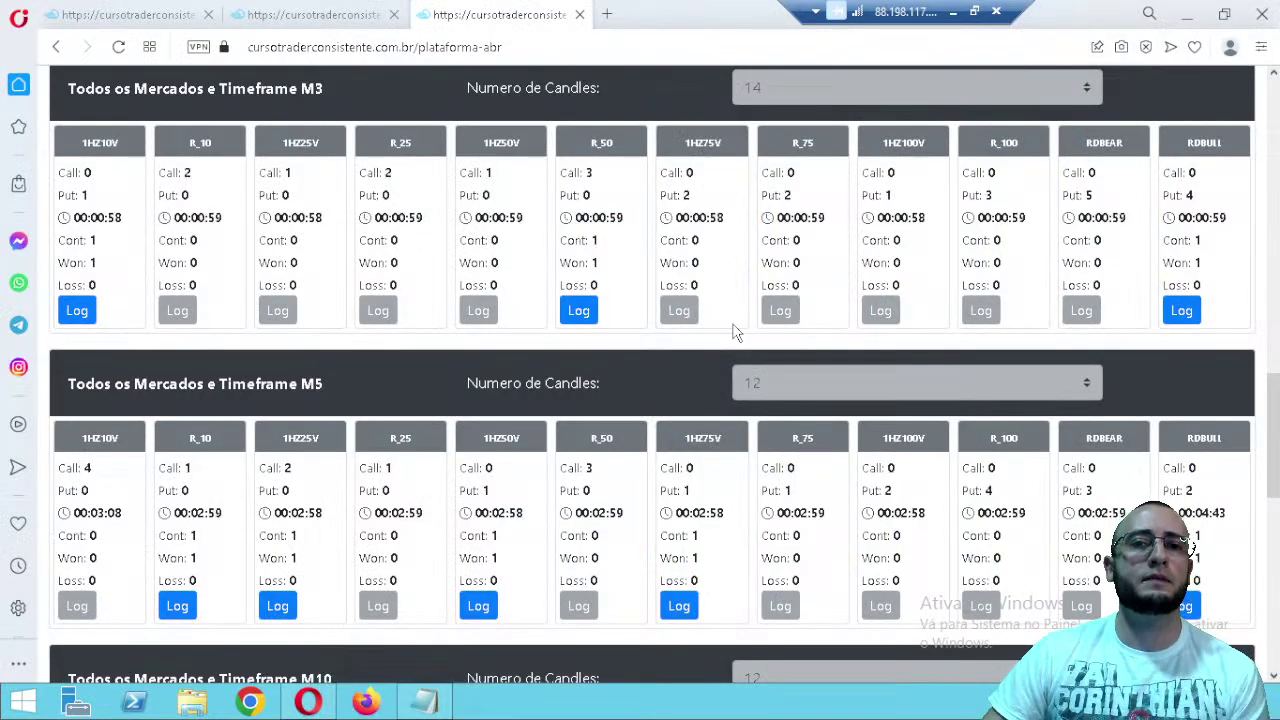
- Inspect the running ABR platform in the second and first browser tabs and minimize the remote session
{"action": "left_click", "coordinate": [310, 15]}
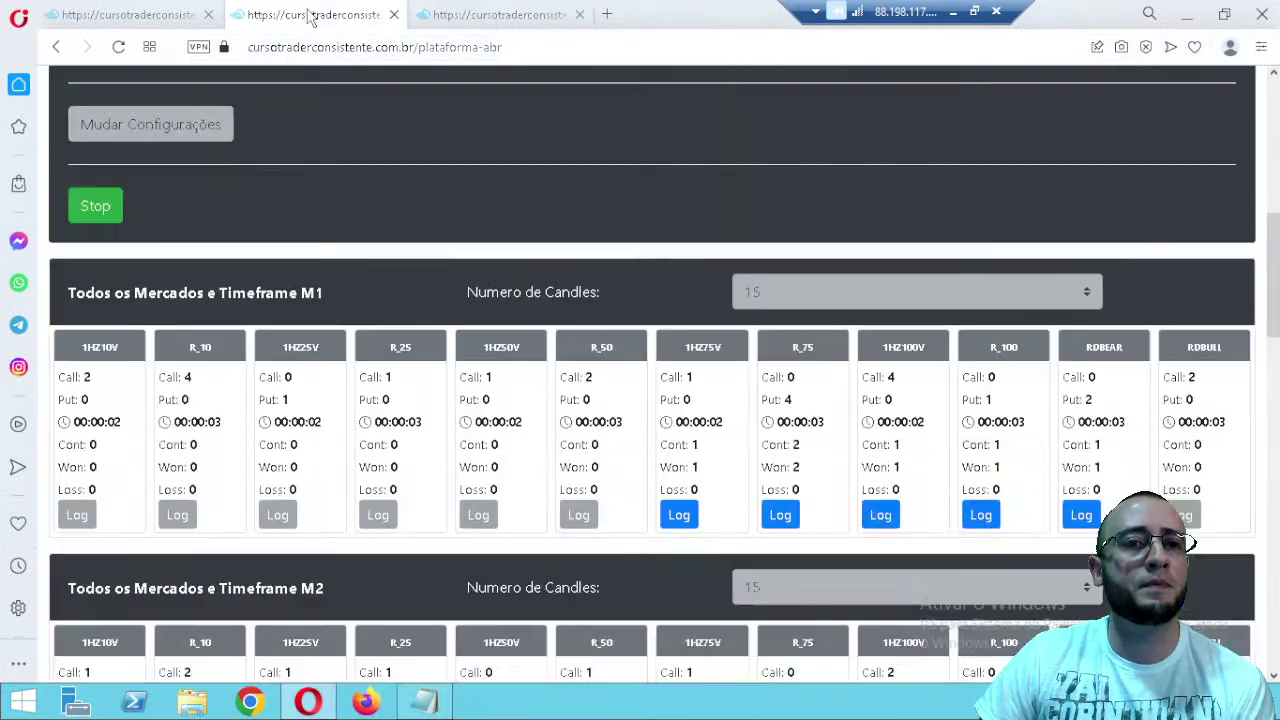
{"action": "left_click", "coordinate": [125, 15]}
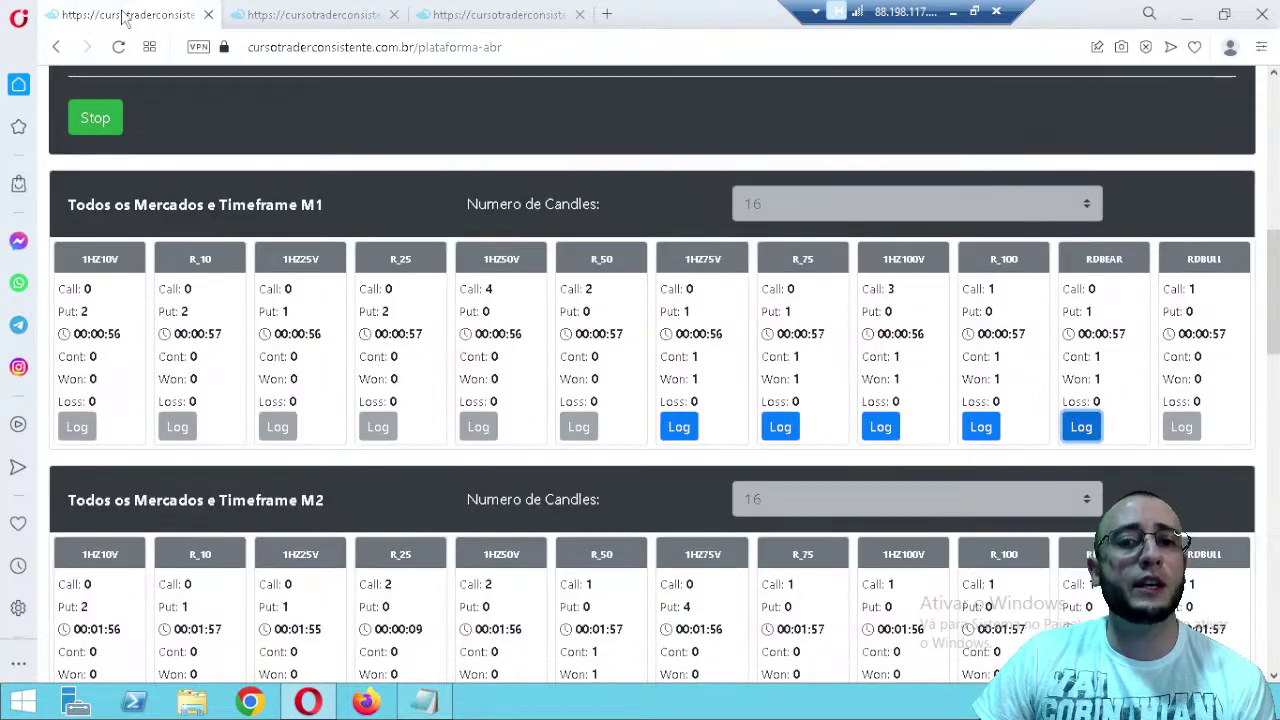
{"action": "left_click", "coordinate": [953, 11]}
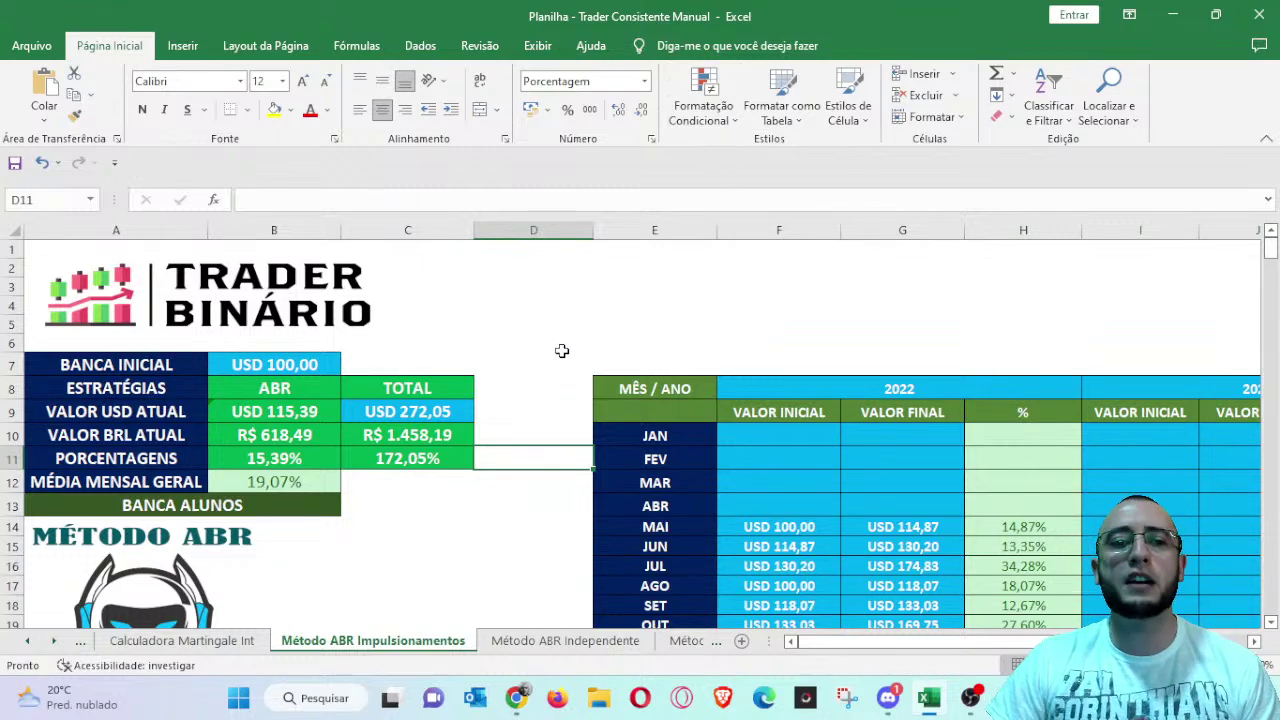
- Examine the daily results from 01/nov into December and the NOV monthly percentage on the Método ABR Impulsionamentos sheet
{"action": "scroll", "coordinate": [562, 351], "scroll_direction": "down", "scroll_amount": 2}
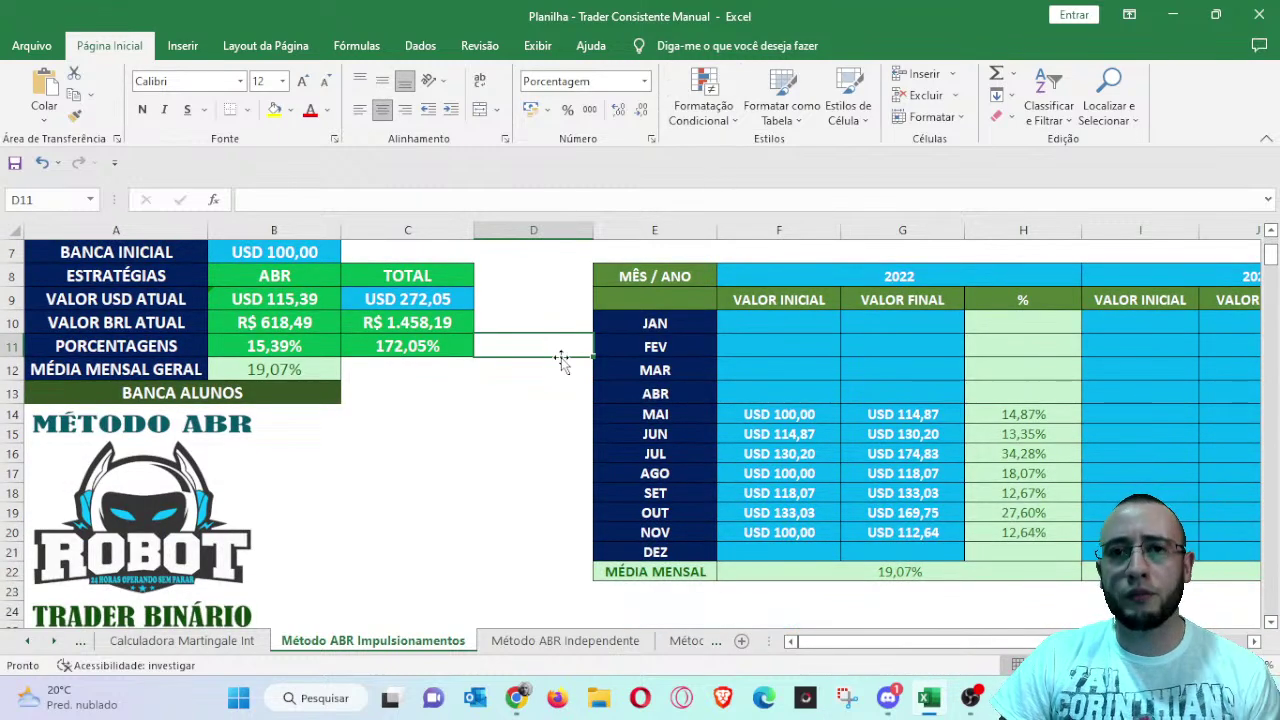
{"action": "scroll", "coordinate": [560, 362], "scroll_direction": "down", "scroll_amount": 4}
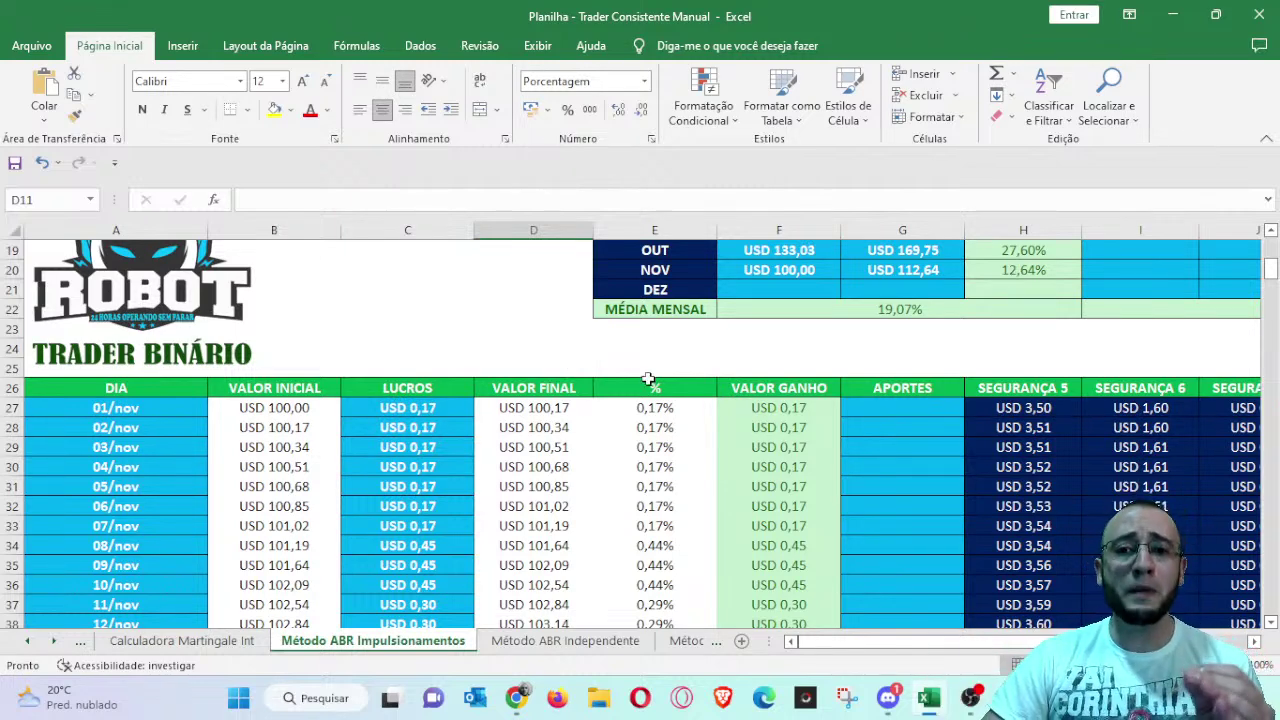
{"action": "scroll", "coordinate": [648, 386], "scroll_direction": "down", "scroll_amount": 1}
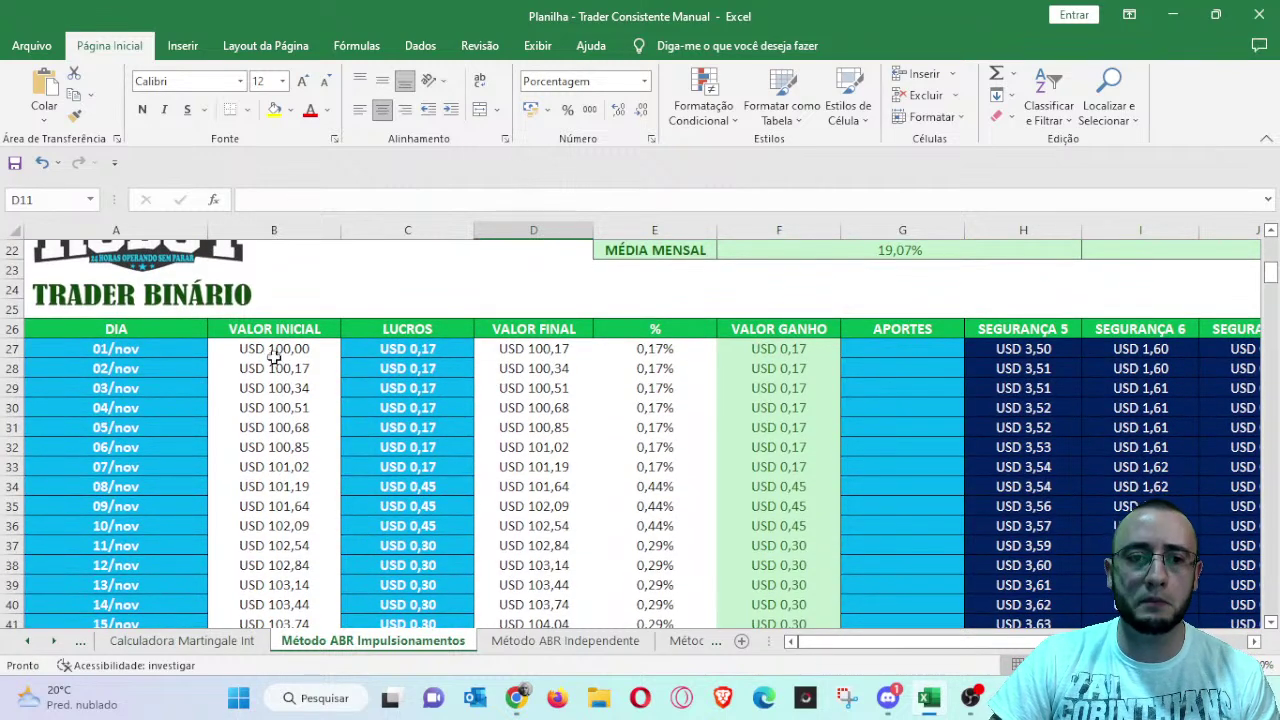
{"action": "left_click", "coordinate": [146, 356]}
{"action": "scroll", "coordinate": [383, 368], "scroll_direction": "down", "scroll_amount": 8}
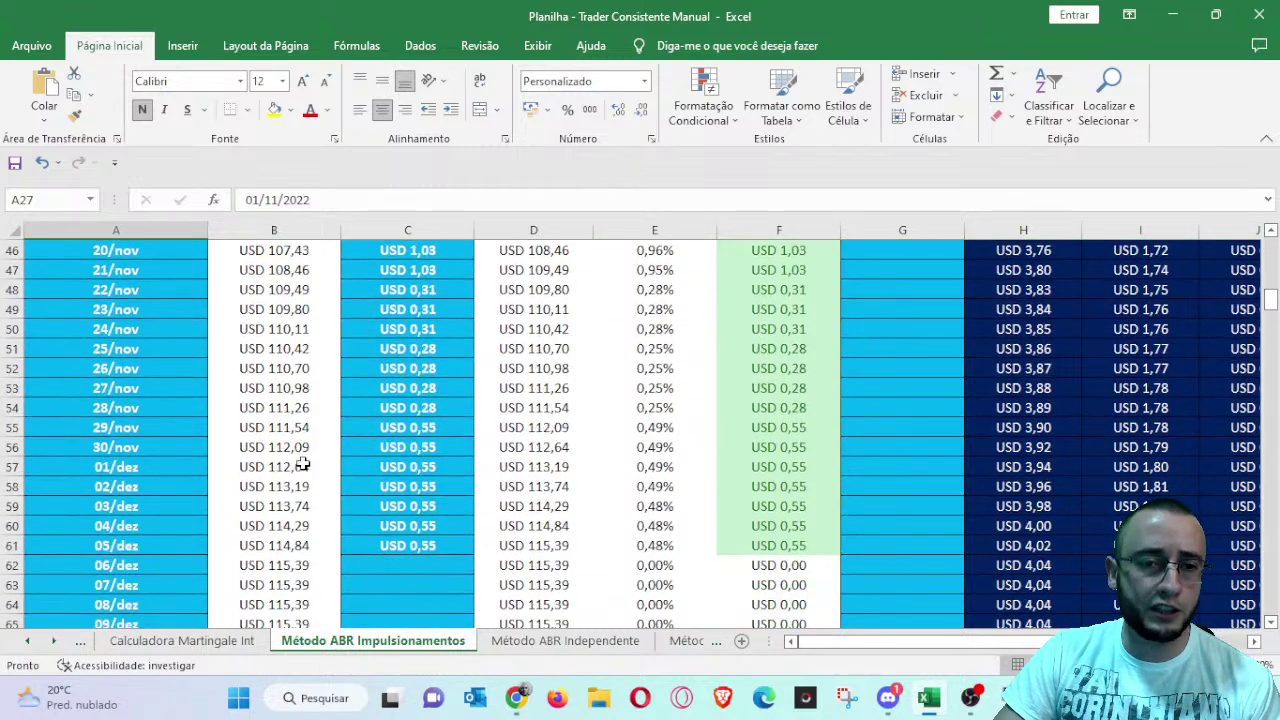
{"action": "left_click", "coordinate": [296, 467]}
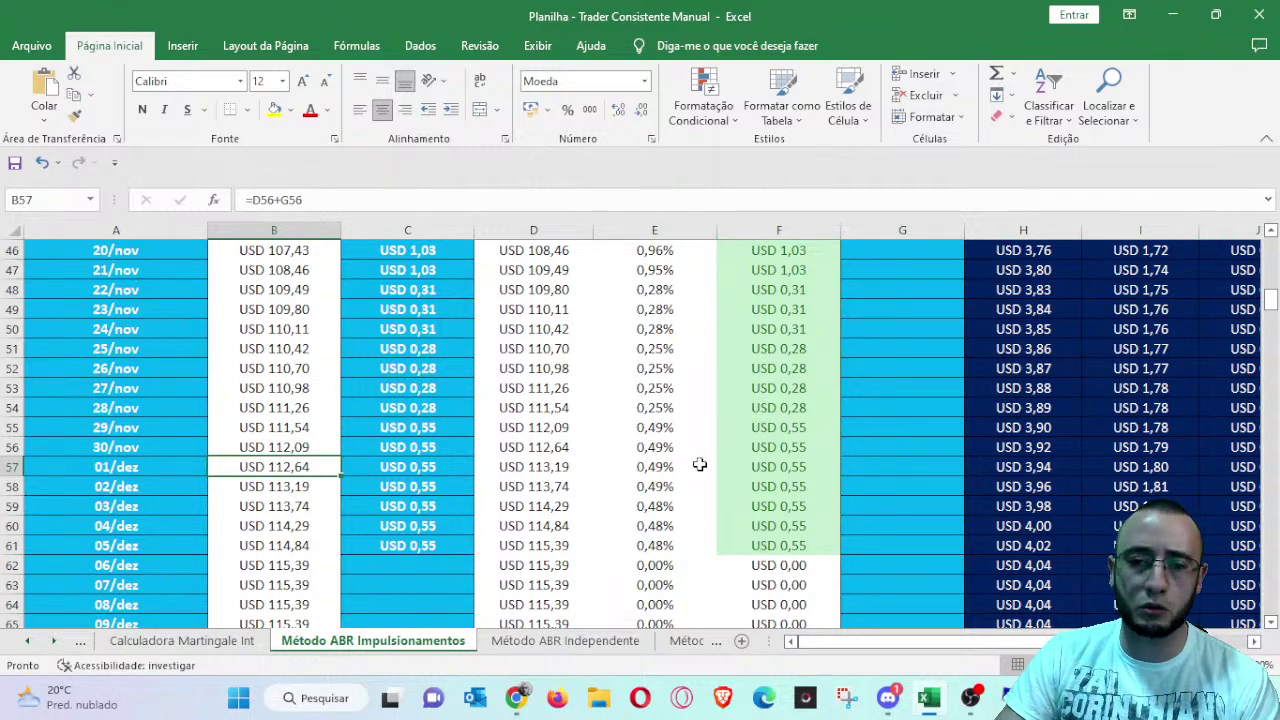
{"action": "scroll", "coordinate": [699, 465], "scroll_direction": "up", "scroll_amount": 13}
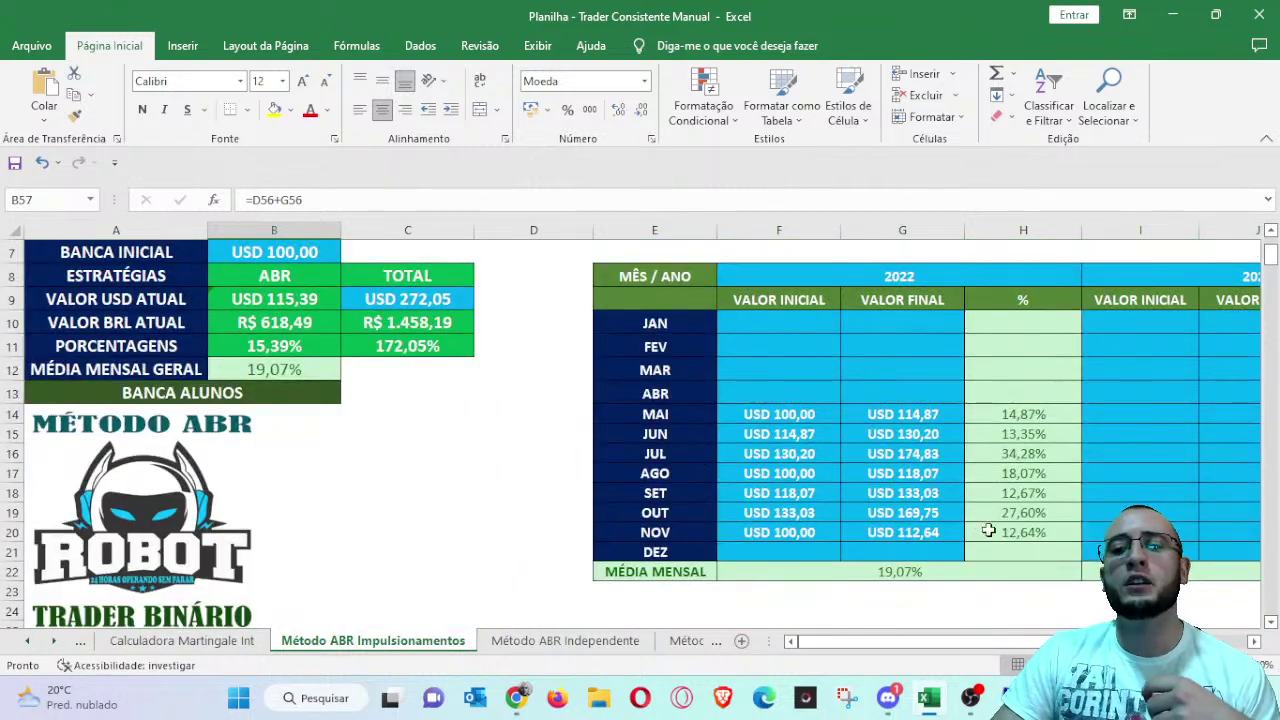
{"action": "left_click", "coordinate": [988, 531]}
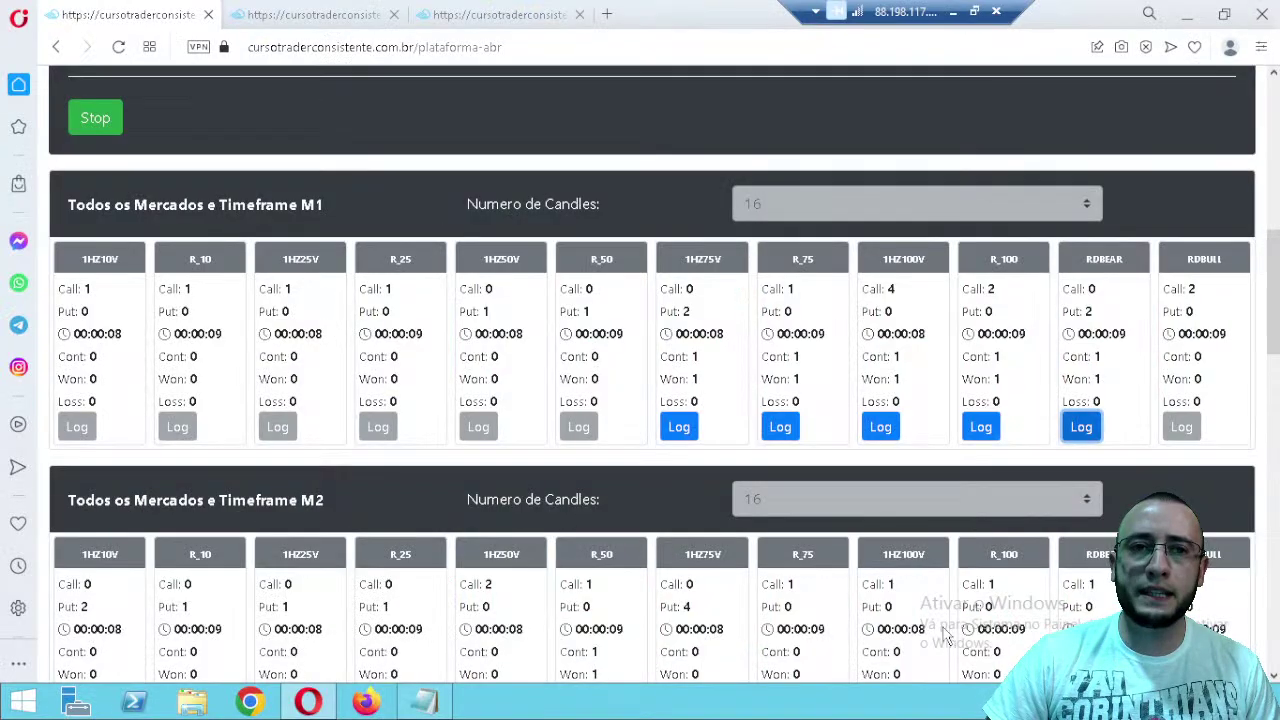
- Inspect the ABR platform's M1, M2 and M3 timeframe markets in the remote session, and minimize the session
{"action": "scroll", "coordinate": [1211, 286], "scroll_direction": "down", "scroll_amount": 1}
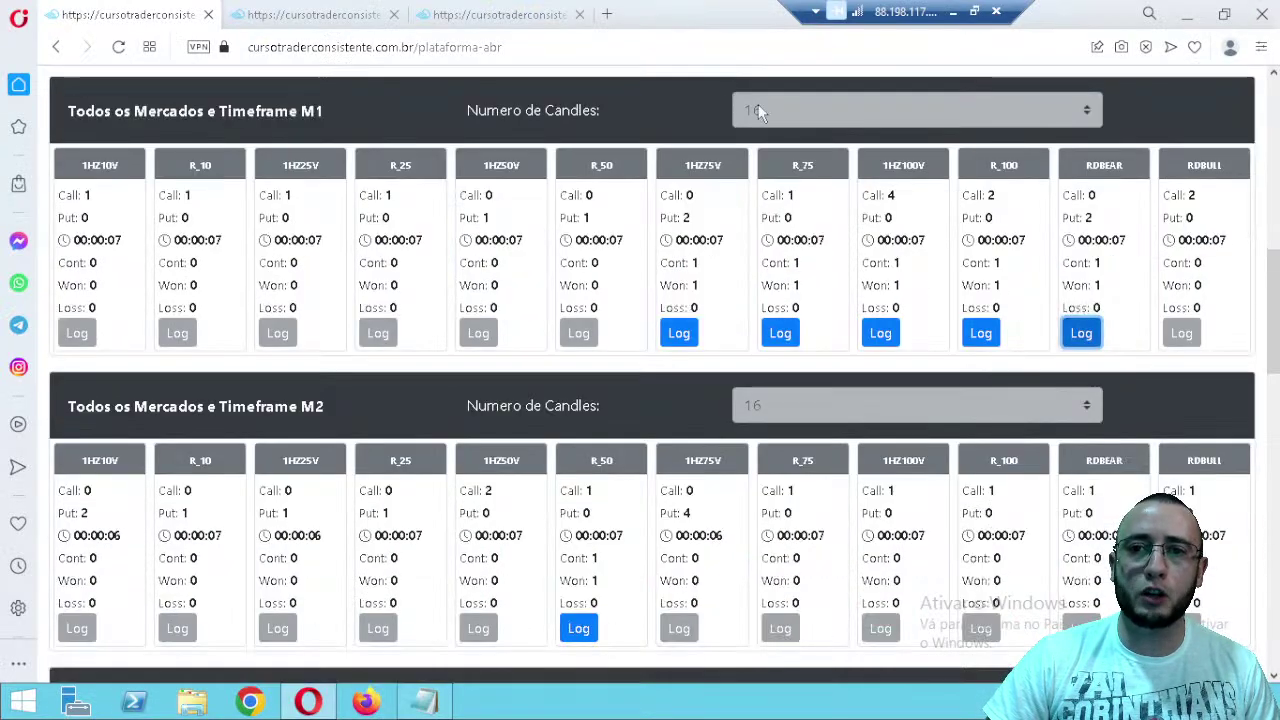
{"action": "scroll", "coordinate": [844, 398], "scroll_direction": "down", "scroll_amount": 4}
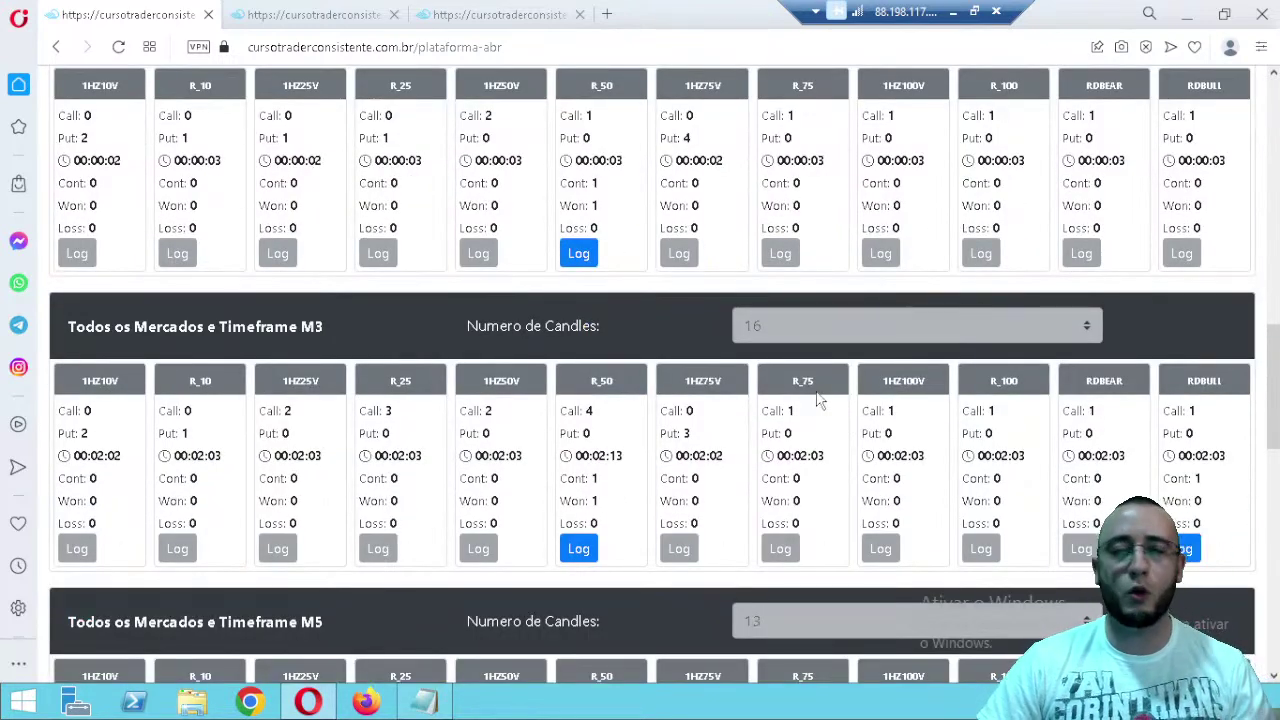
{"action": "left_click", "coordinate": [954, 13]}
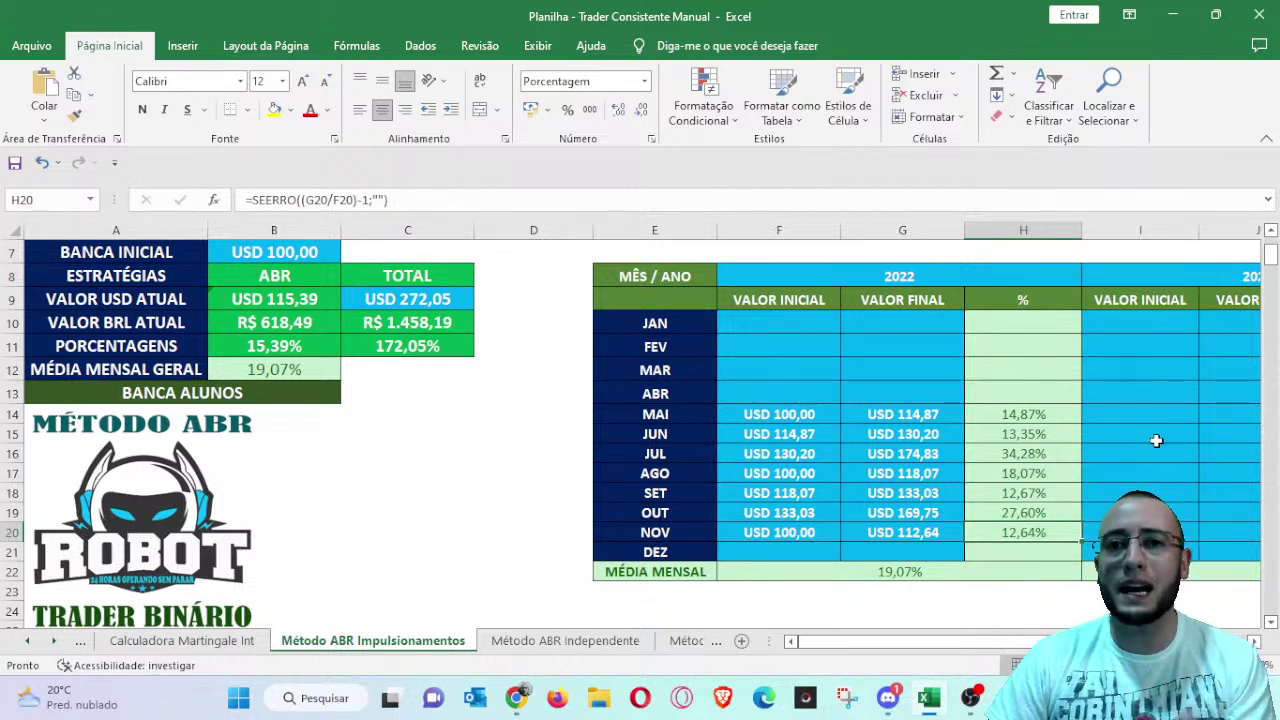
- Examine the daily results and select the percentages from 29/nov to 05/dez in cells E55:E61
{"action": "scroll", "coordinate": [1150, 440], "scroll_direction": "down", "scroll_amount": 10}
{"action": "scroll", "coordinate": [624, 422], "scroll_direction": "down", "scroll_amount": 3}
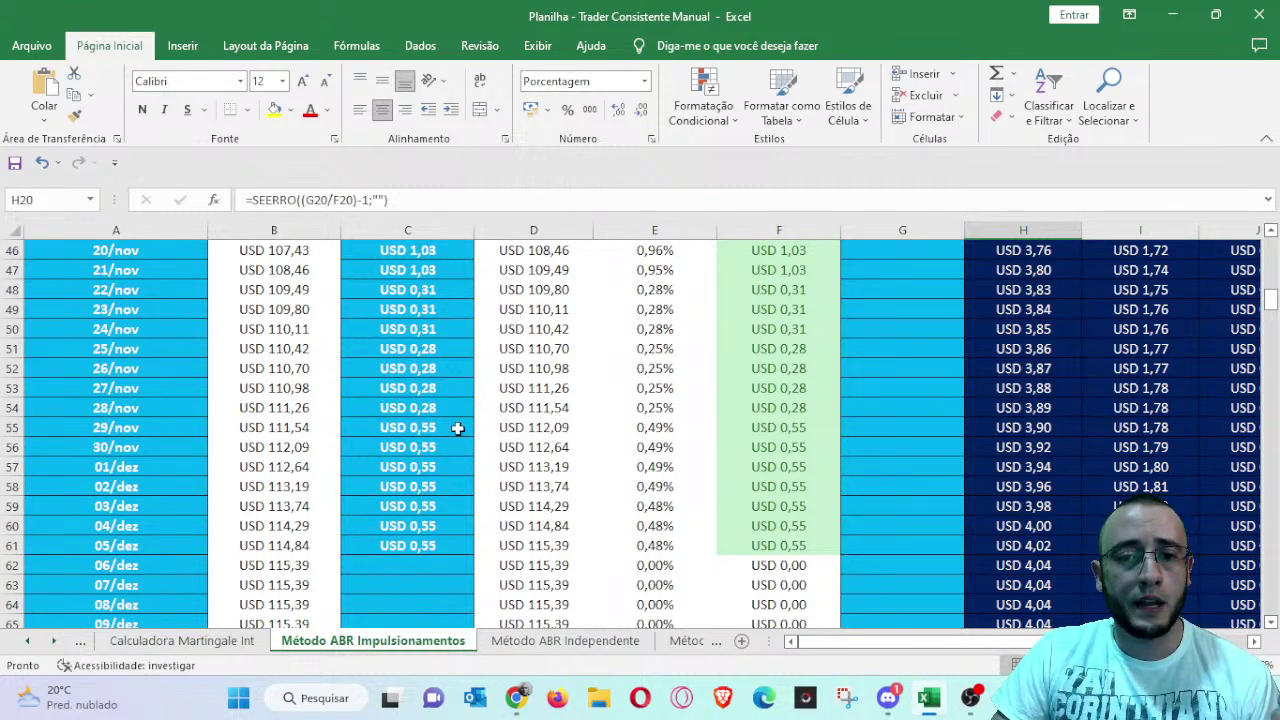
{"action": "left_click_drag", "start_coordinate": [668, 428], "coordinate": [680, 545]}
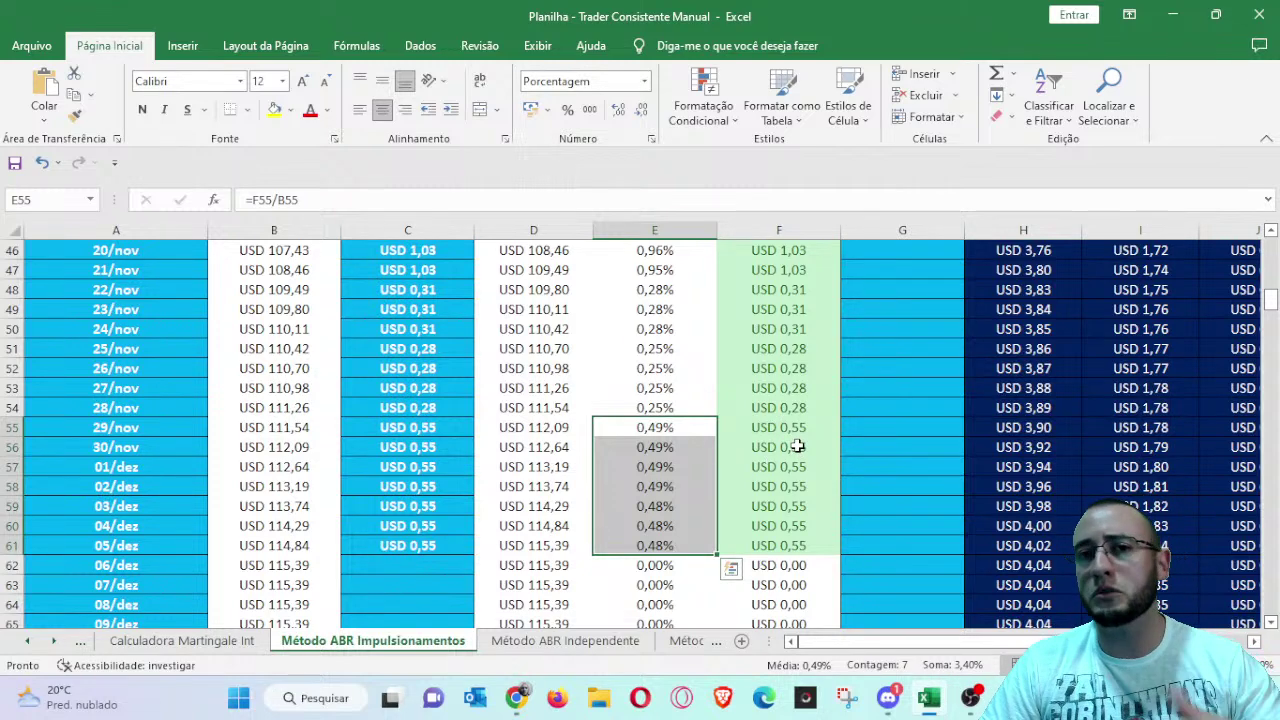
- Review the 2022 monthly results table, including the May final value, the October initial value and the October and November percentages
{"action": "scroll", "coordinate": [797, 447], "scroll_direction": "up", "scroll_amount": 14}
{"action": "scroll", "coordinate": [814, 437], "scroll_direction": "down", "scroll_amount": 2}
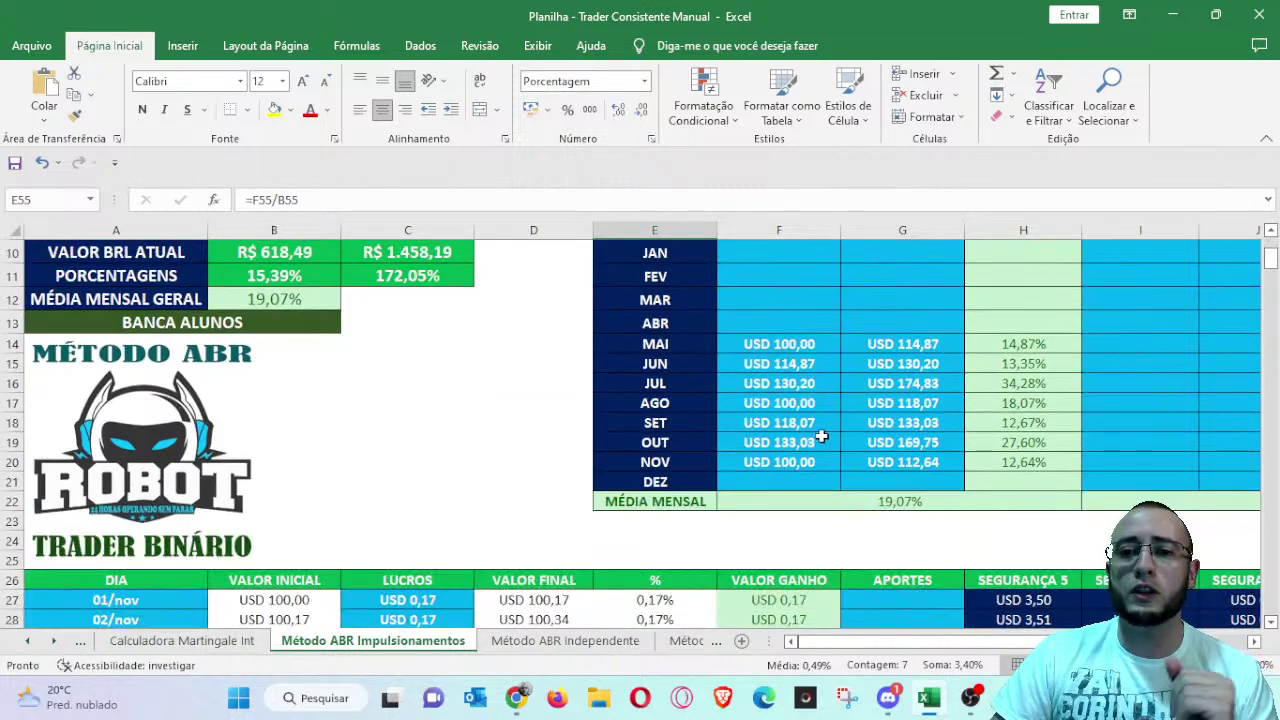
{"action": "left_click", "coordinate": [916, 343]}
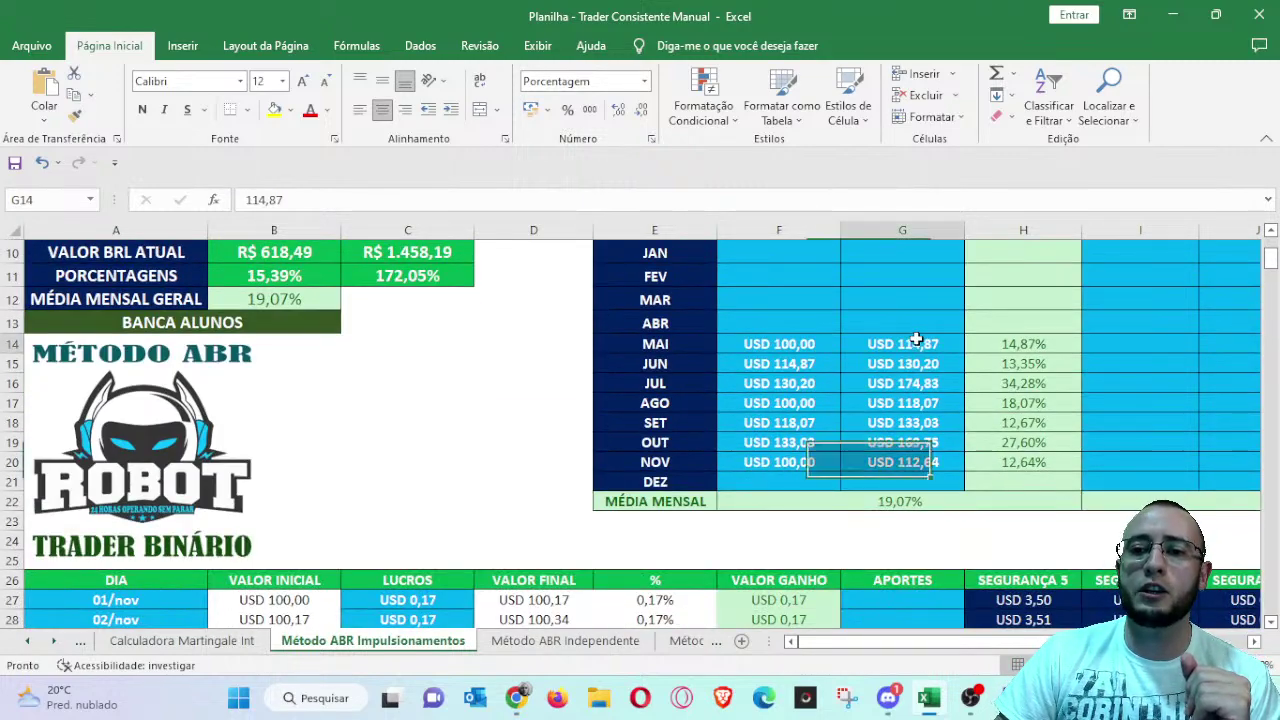
{"action": "left_click", "coordinate": [800, 444]}
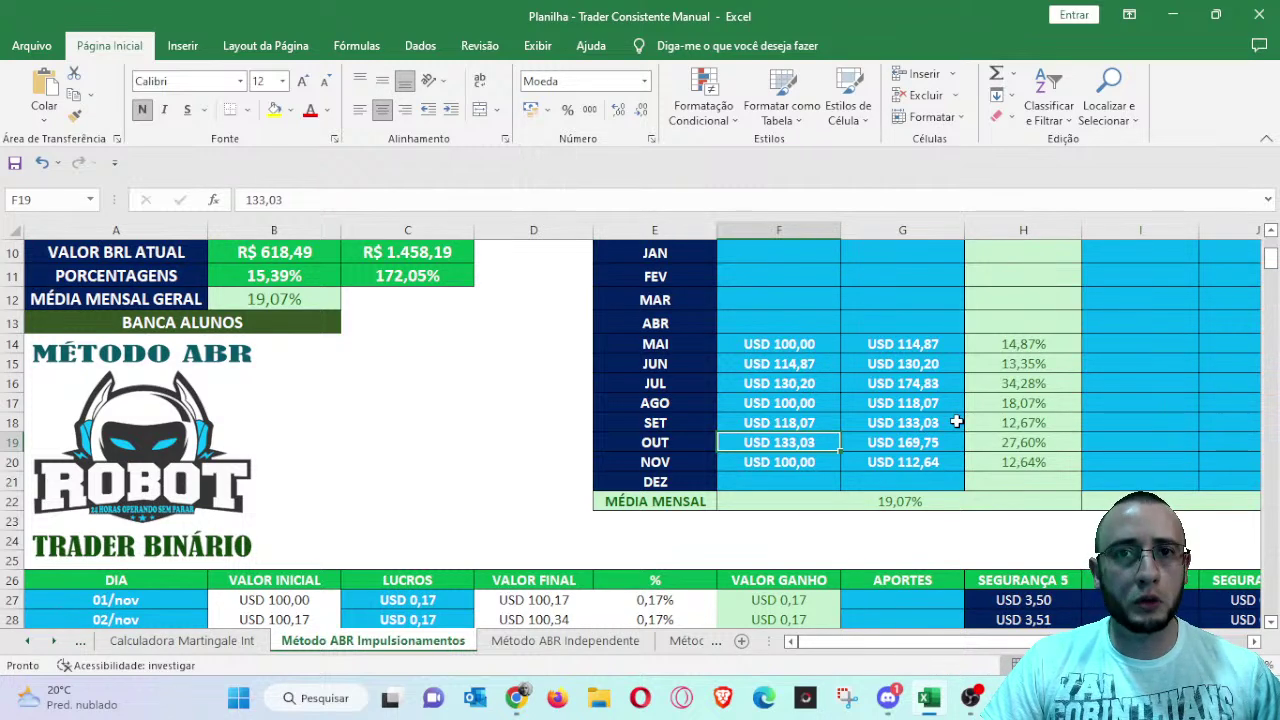
{"action": "left_click", "coordinate": [1005, 441]}
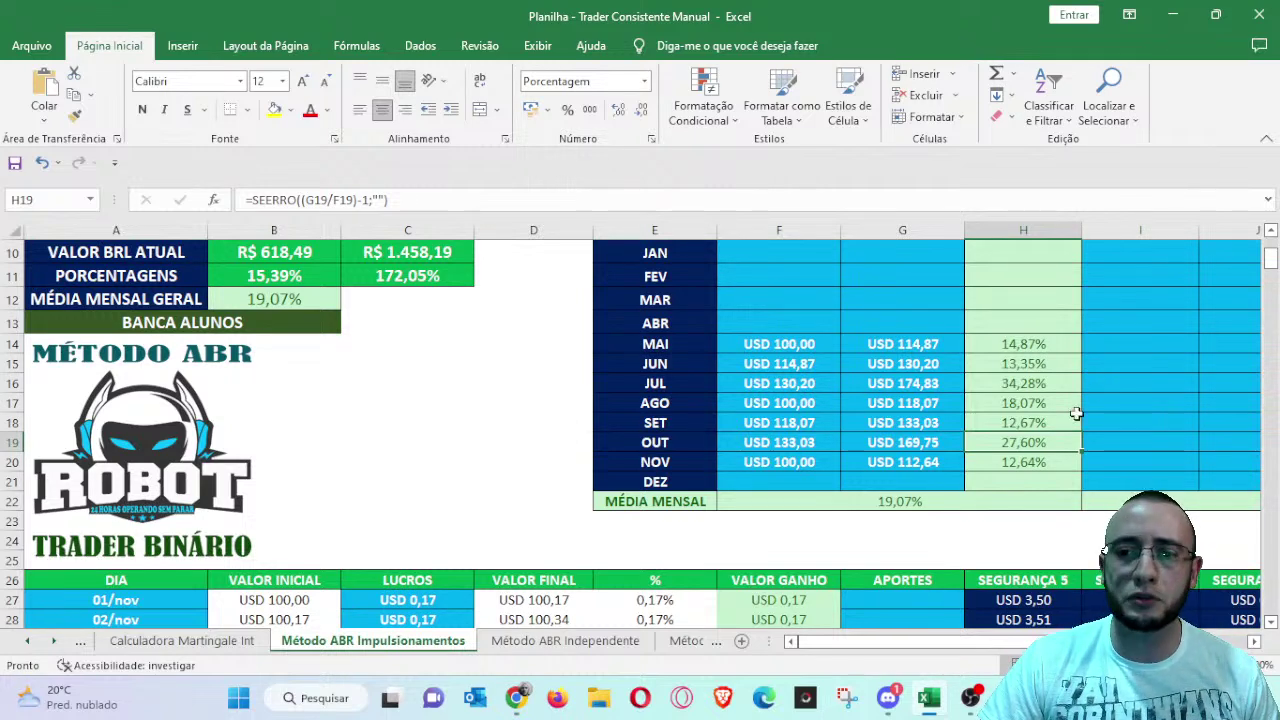
{"action": "left_click", "coordinate": [1063, 466]}
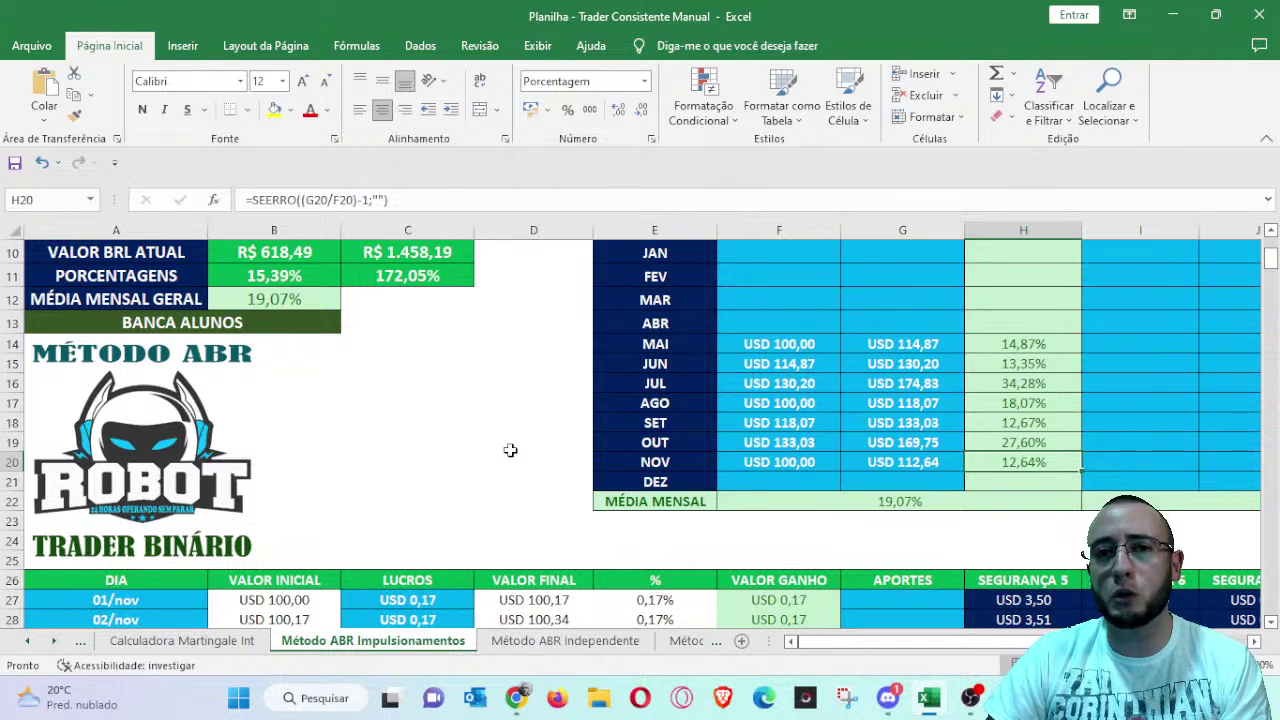
- Open the Gerenciamento Bots sheet and review its November daily results and account summary
{"action": "left_click", "coordinate": [59, 642]}
{"action": "left_click", "coordinate": [59, 642]}
{"action": "left_click", "coordinate": [59, 642]}
{"action": "left_click", "coordinate": [59, 642]}
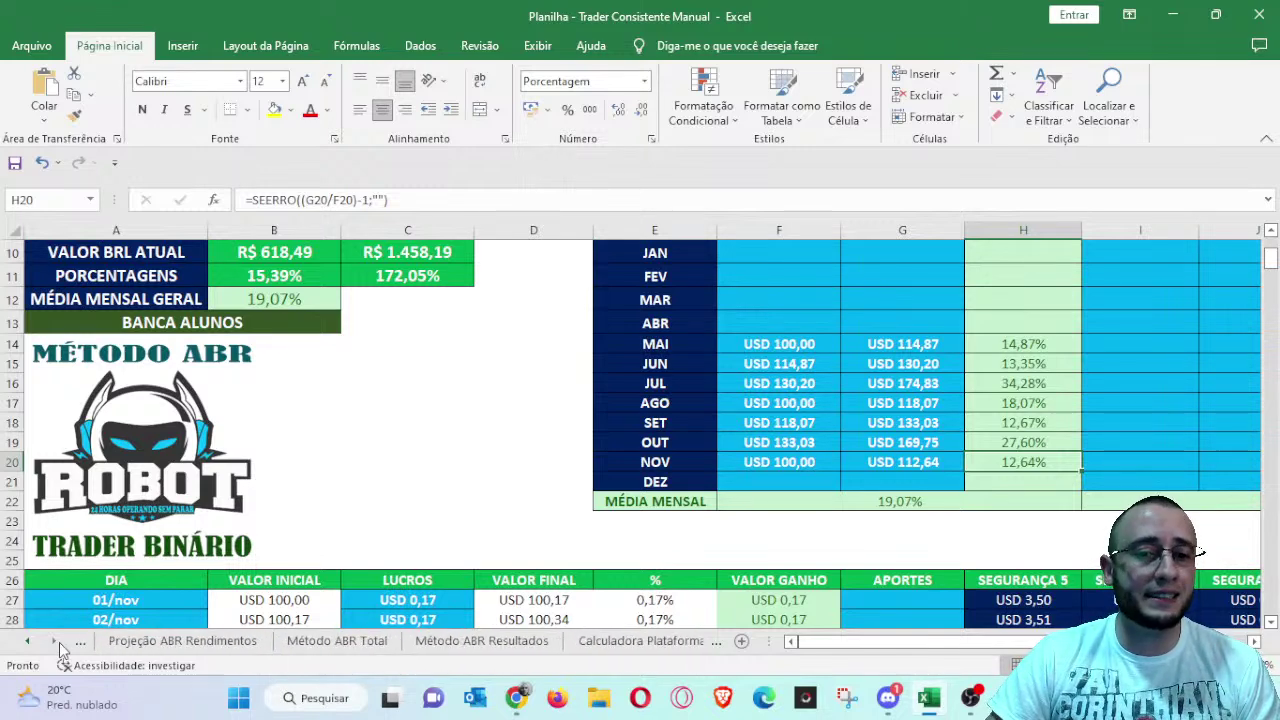
{"action": "left_click", "coordinate": [59, 642]}
{"action": "left_click", "coordinate": [59, 642]}
{"action": "left_click", "coordinate": [59, 642]}
{"action": "left_click", "coordinate": [59, 642]}
{"action": "left_click", "coordinate": [59, 642]}
{"action": "left_click", "coordinate": [59, 642]}
{"action": "left_click", "coordinate": [59, 642]}
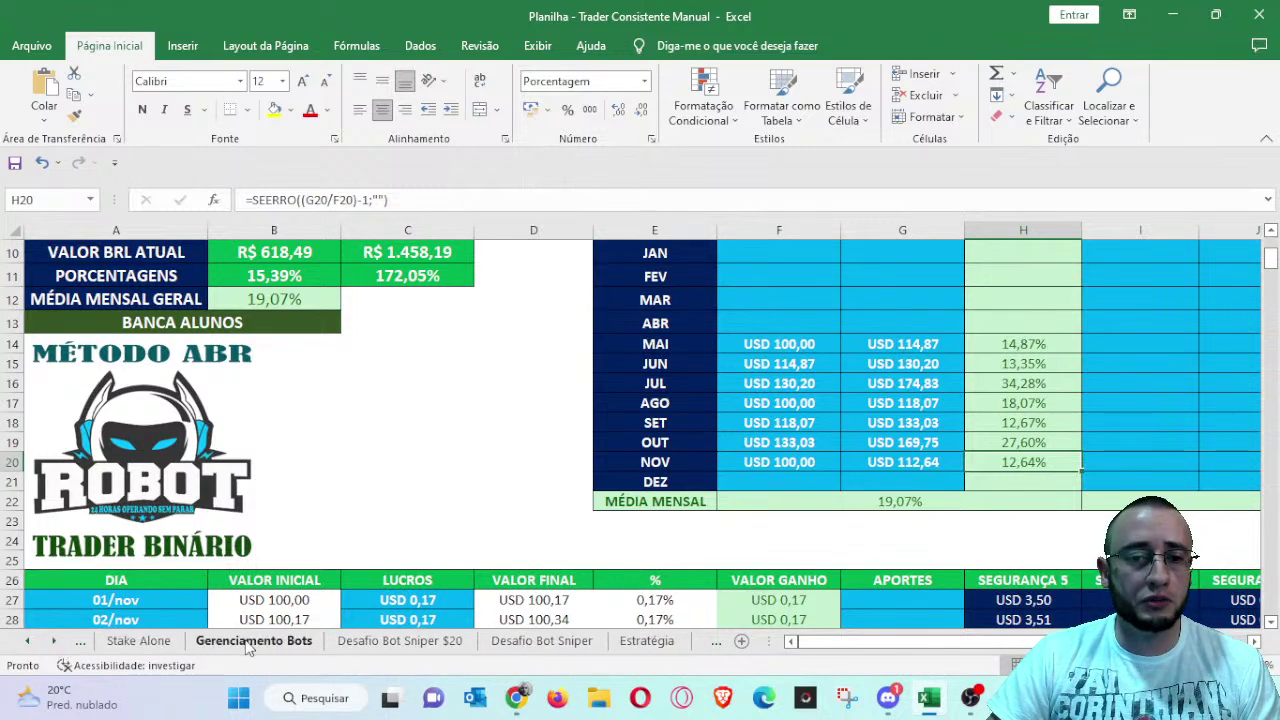
{"action": "left_click", "coordinate": [247, 642]}
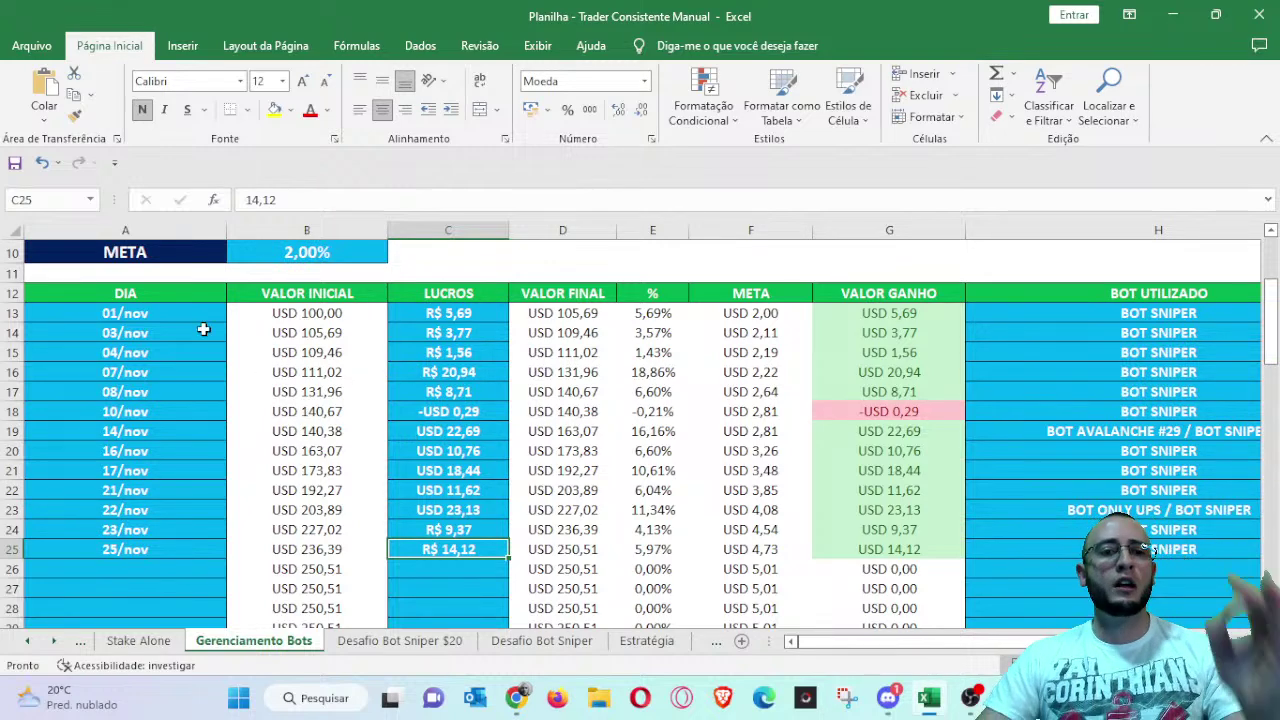
{"action": "scroll", "coordinate": [229, 363], "scroll_direction": "up", "scroll_amount": 1}
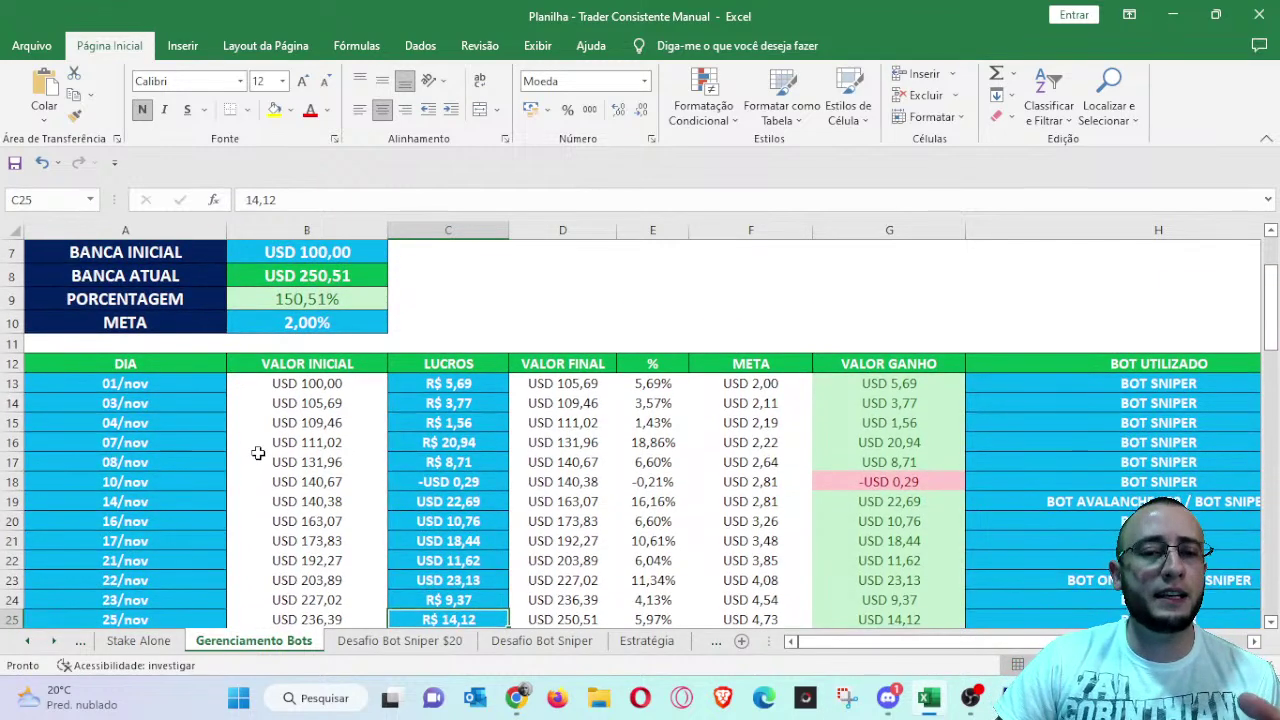
- Review the Gerenciamento Bots sheet's November rows, checking the bots used in H13:H25, the profits in C13:C25 and the account summary
{"action": "scroll", "coordinate": [252, 430], "scroll_direction": "down", "scroll_amount": 1}
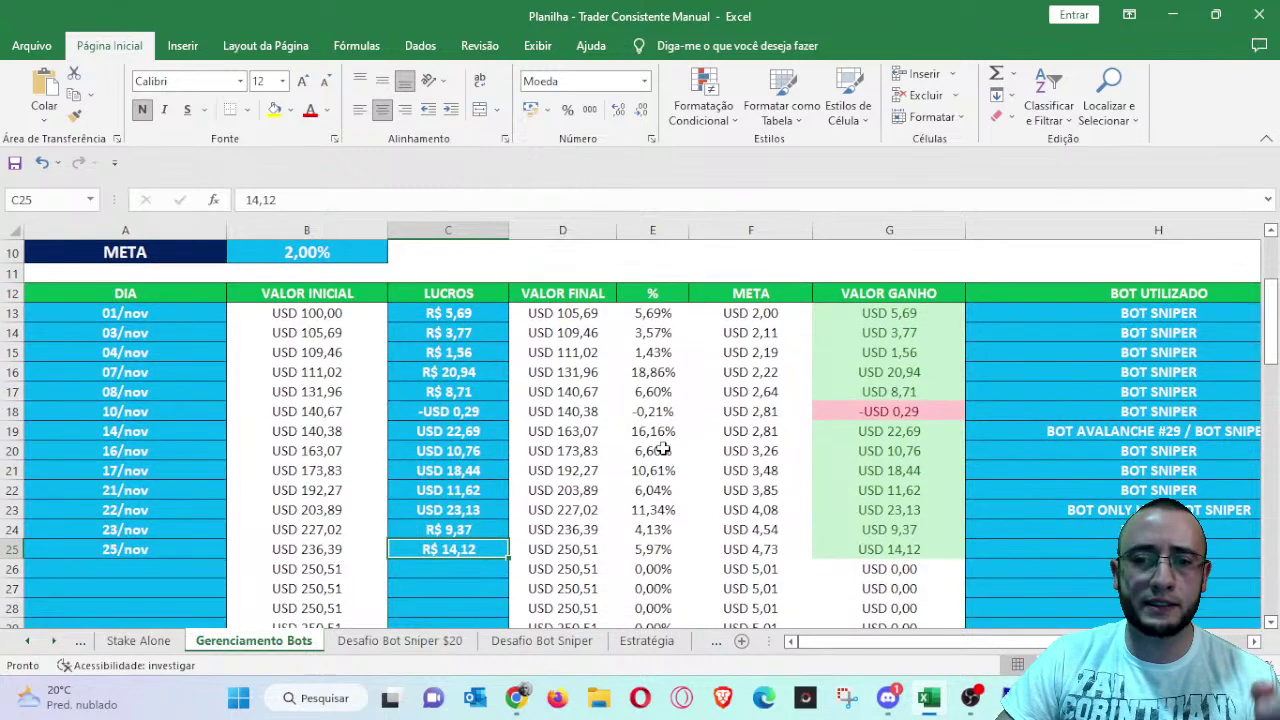
{"action": "left_click_drag", "start_coordinate": [1100, 310], "coordinate": [1088, 547]}
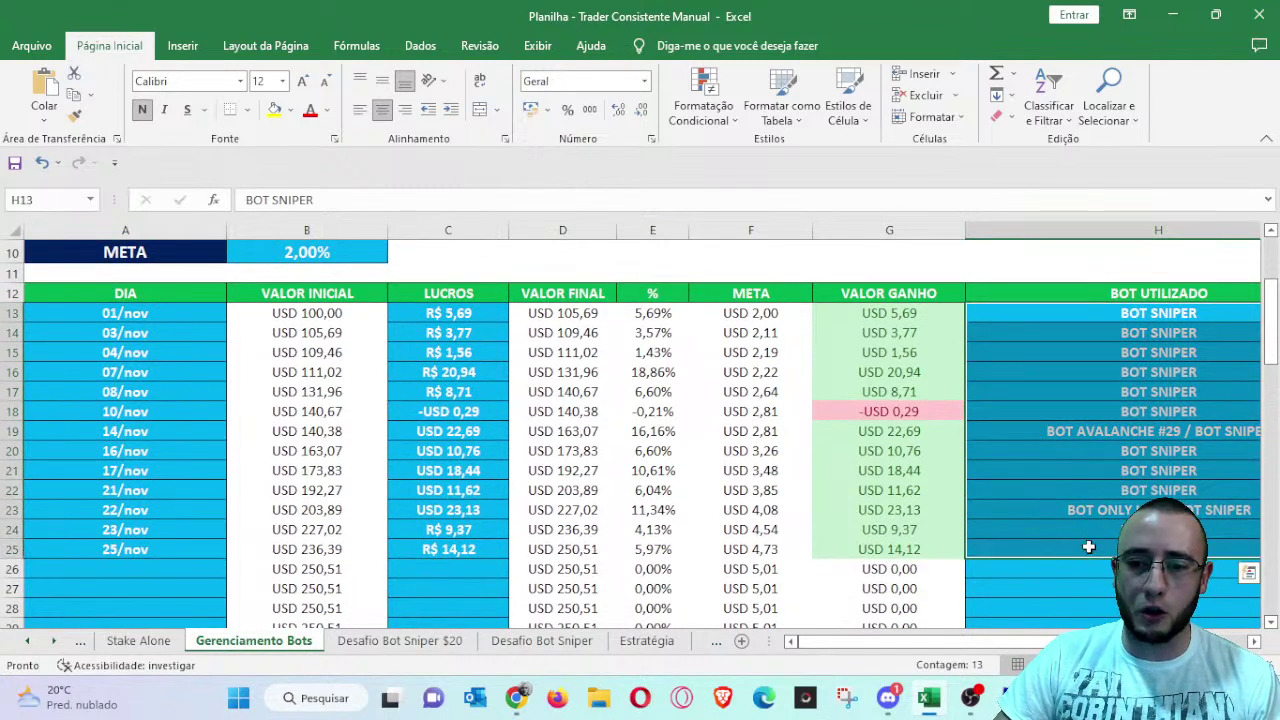
{"action": "left_click", "coordinate": [1047, 432]}
{"action": "left_click", "coordinate": [1069, 511]}
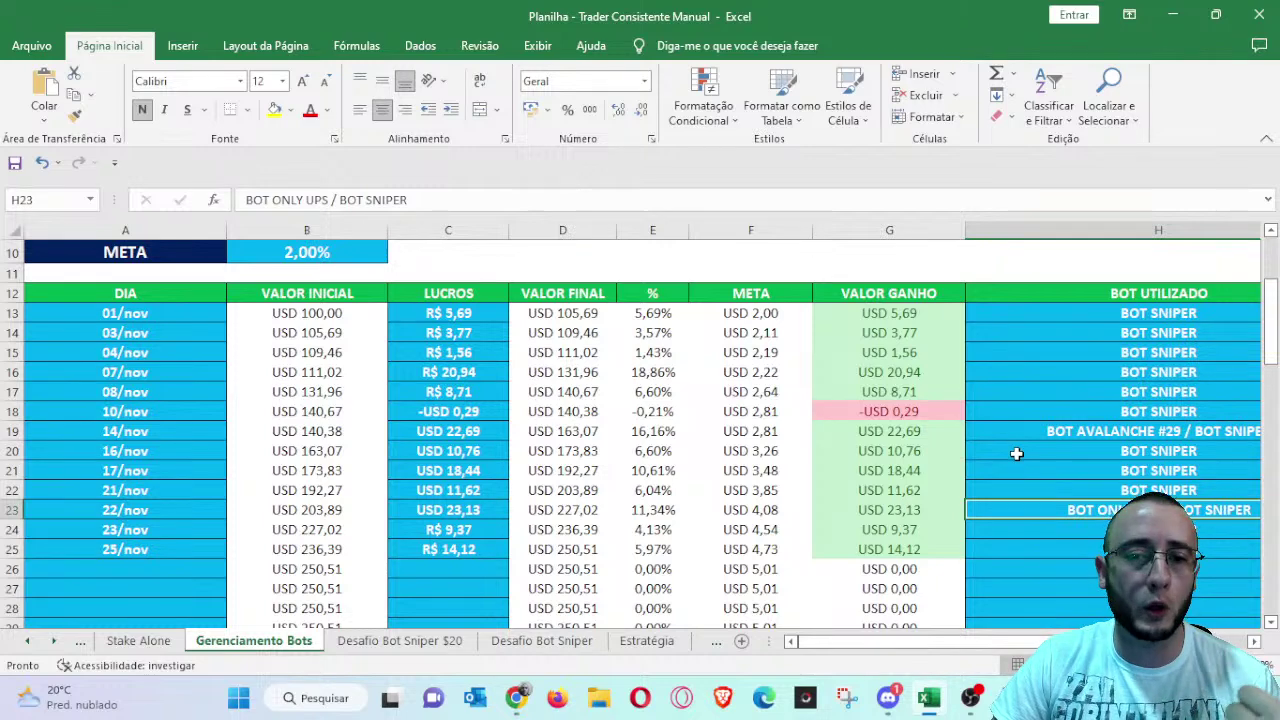
{"action": "left_click_drag", "start_coordinate": [466, 312], "coordinate": [485, 545]}
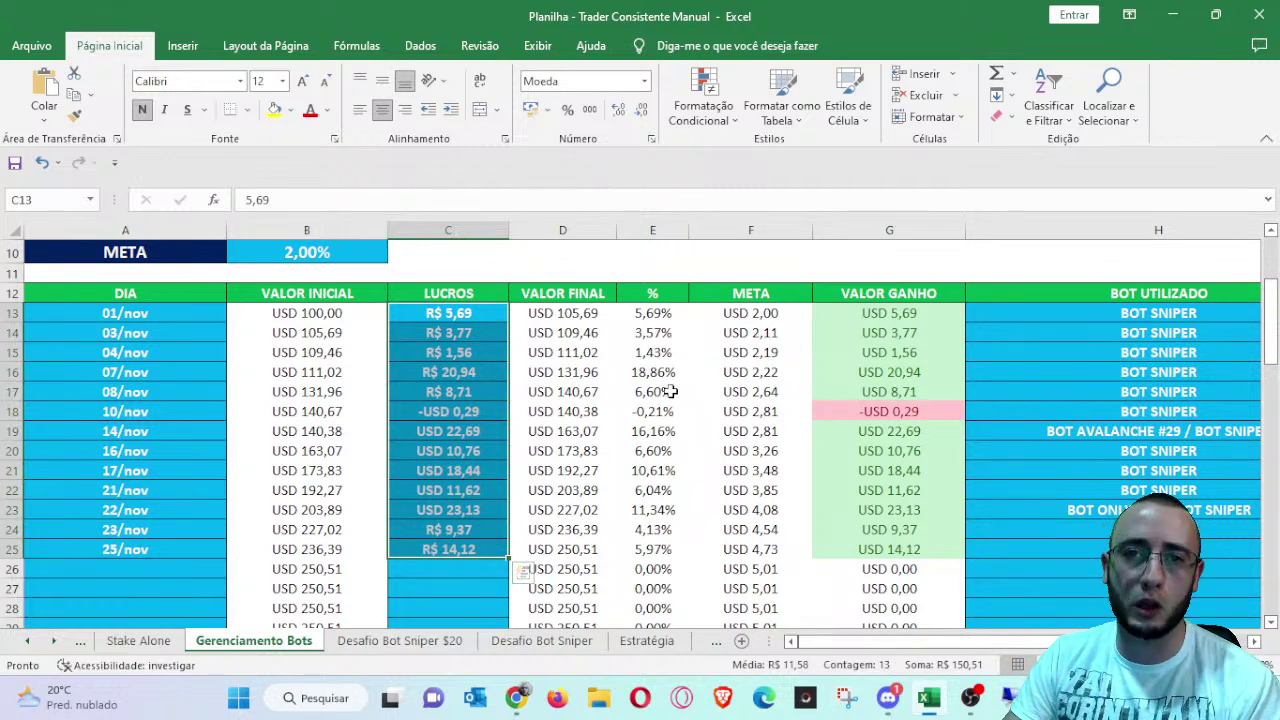
{"action": "scroll", "coordinate": [668, 391], "scroll_direction": "up", "scroll_amount": 1}
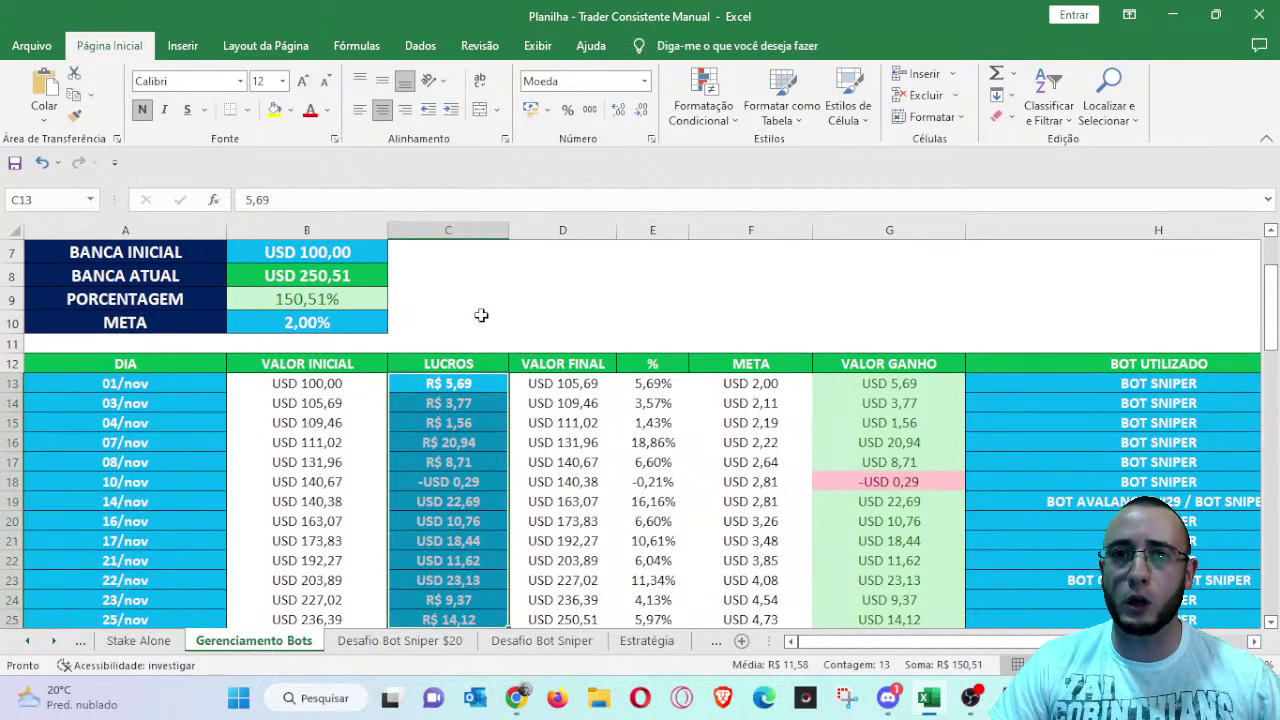
{"action": "scroll", "coordinate": [481, 316], "scroll_direction": "down", "scroll_amount": 1}
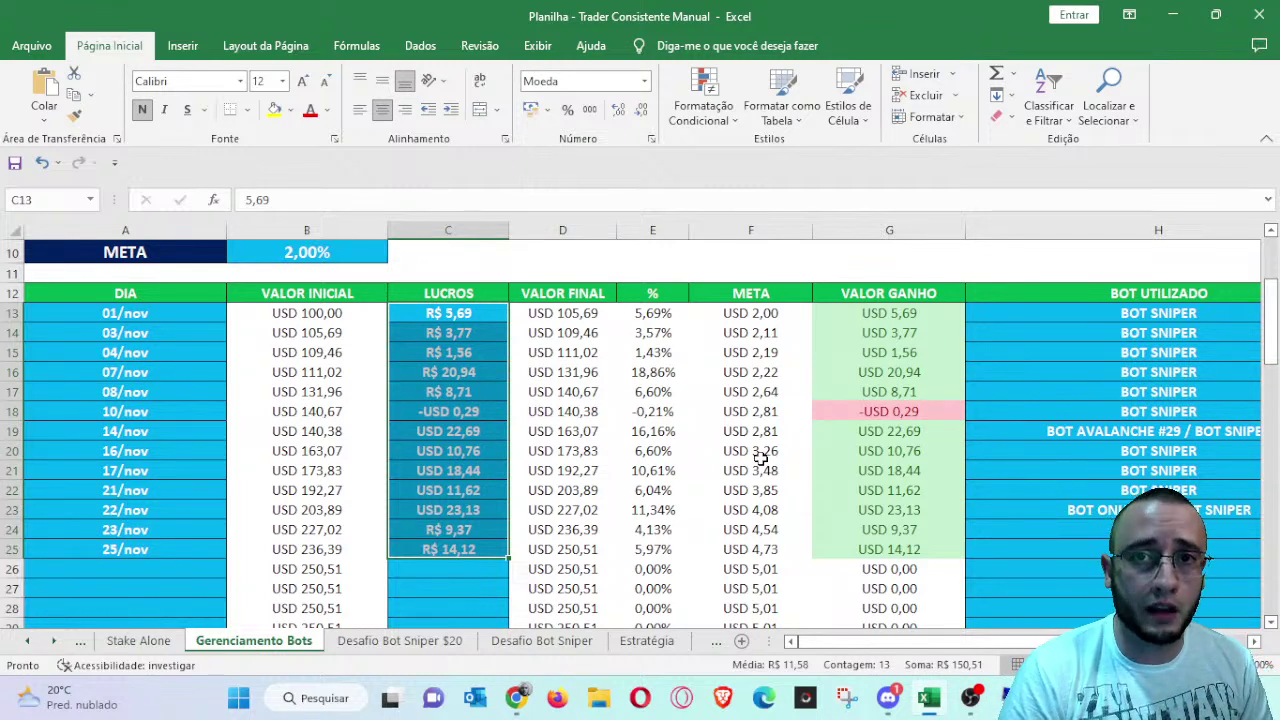
- Check Discord's trader-consistente channel and the live stream in YouTube Studio and OBS, and return to the Excel workbook
{"action": "left_click", "coordinate": [897, 708]}
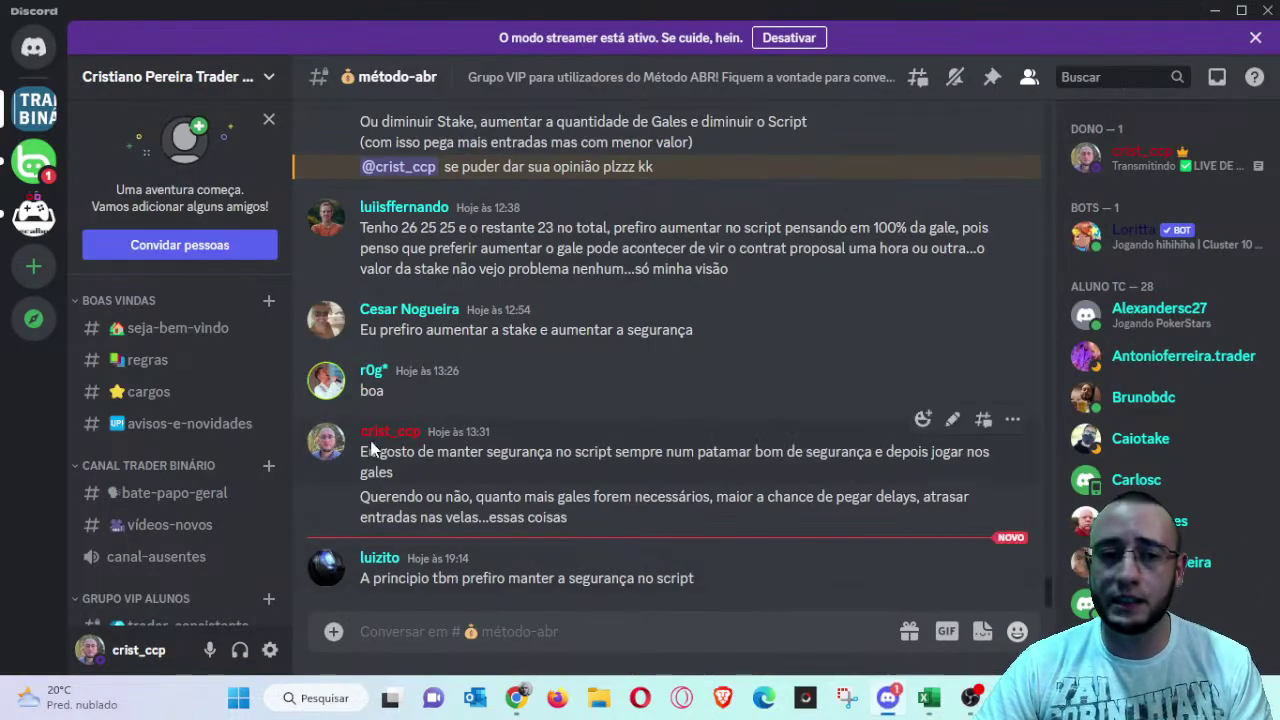
{"action": "scroll", "coordinate": [170, 534], "scroll_direction": "down", "scroll_amount": 4}
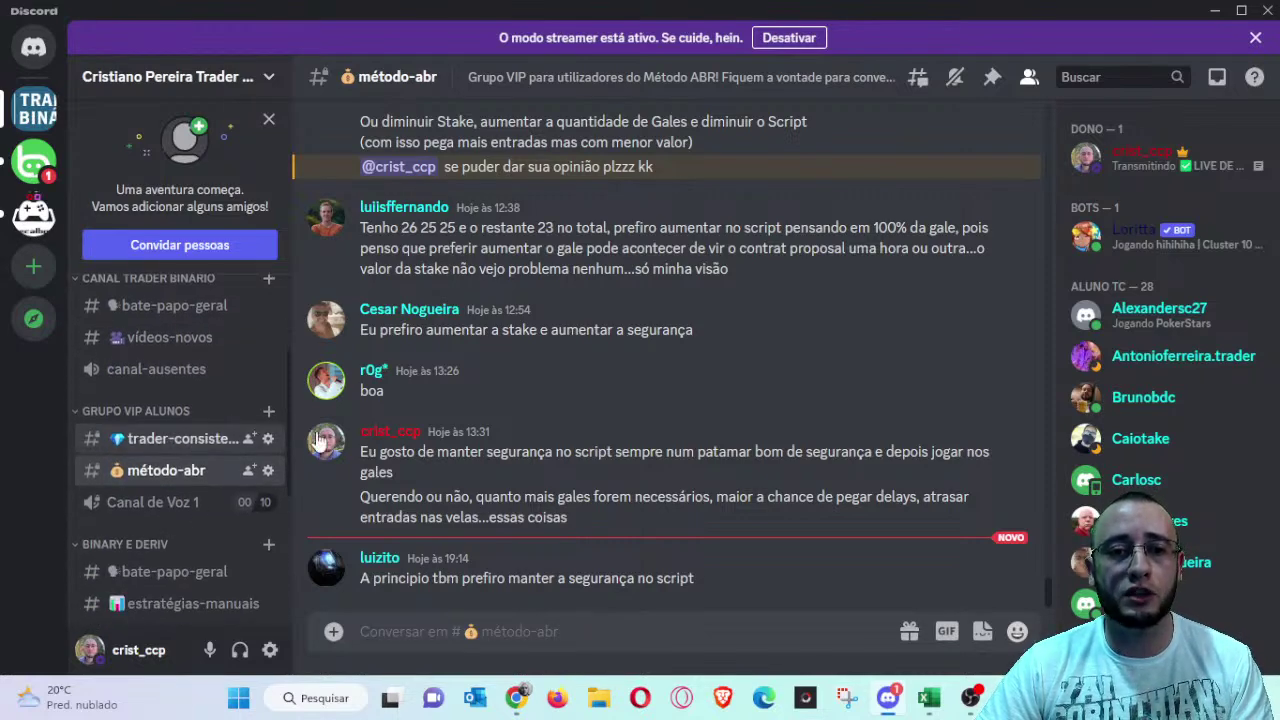
{"action": "left_click", "coordinate": [180, 439]}
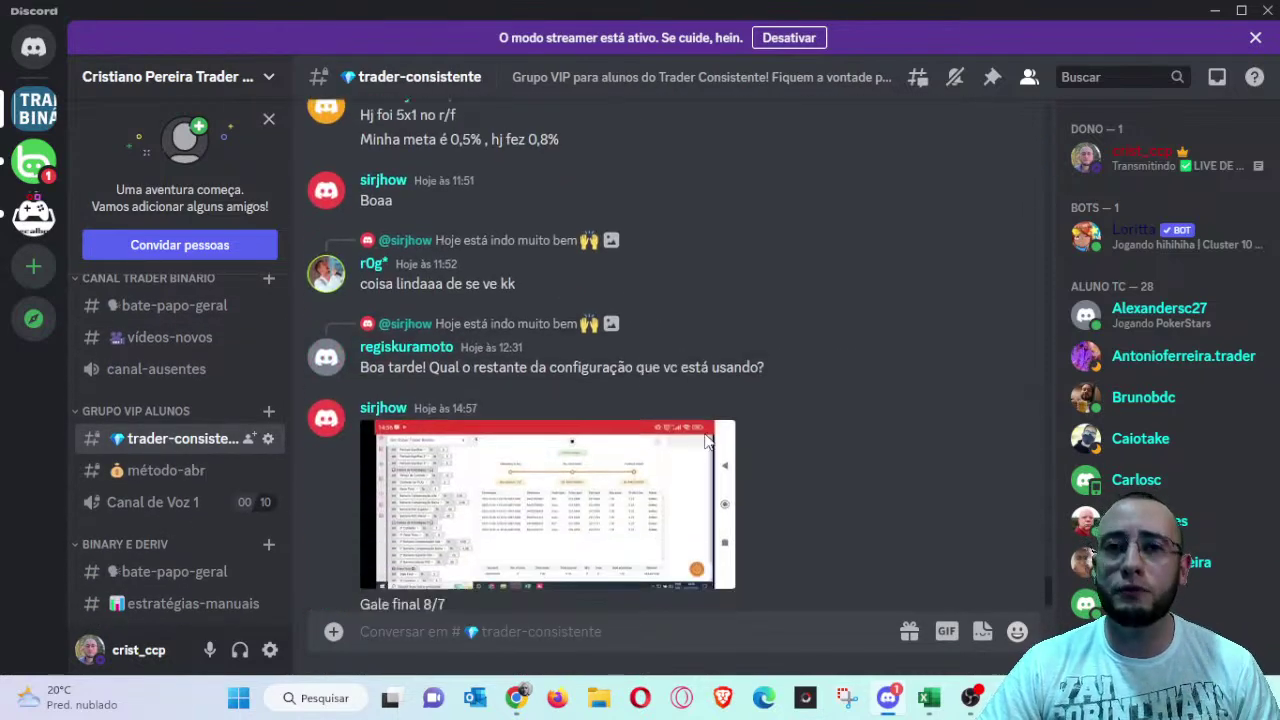
{"action": "left_click", "coordinate": [517, 700]}
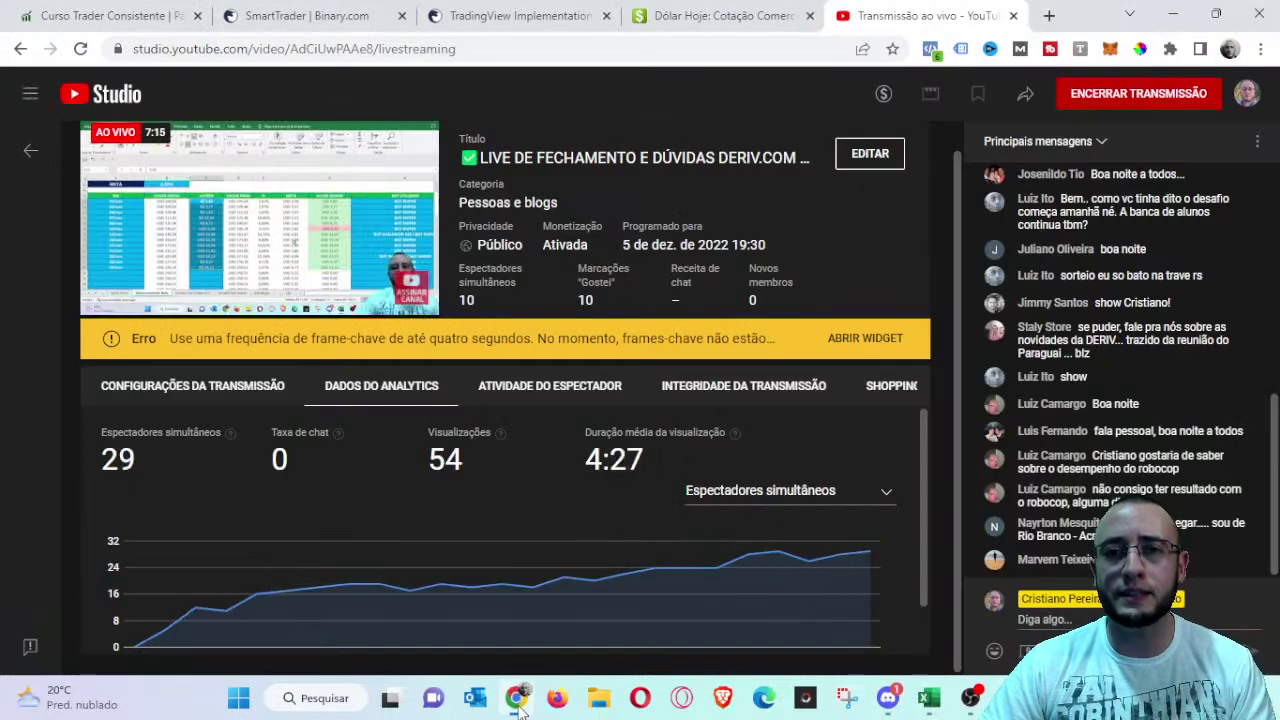
{"action": "left_click", "coordinate": [973, 703]}
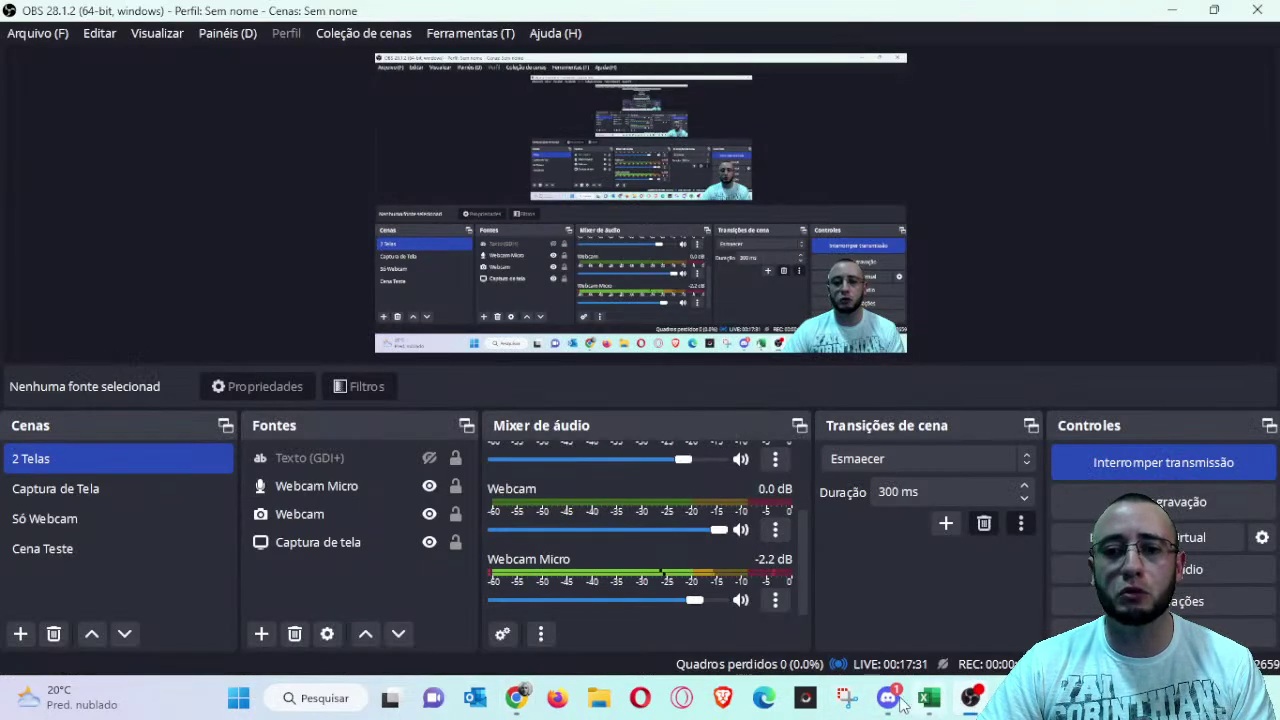
{"action": "left_click", "coordinate": [929, 699]}
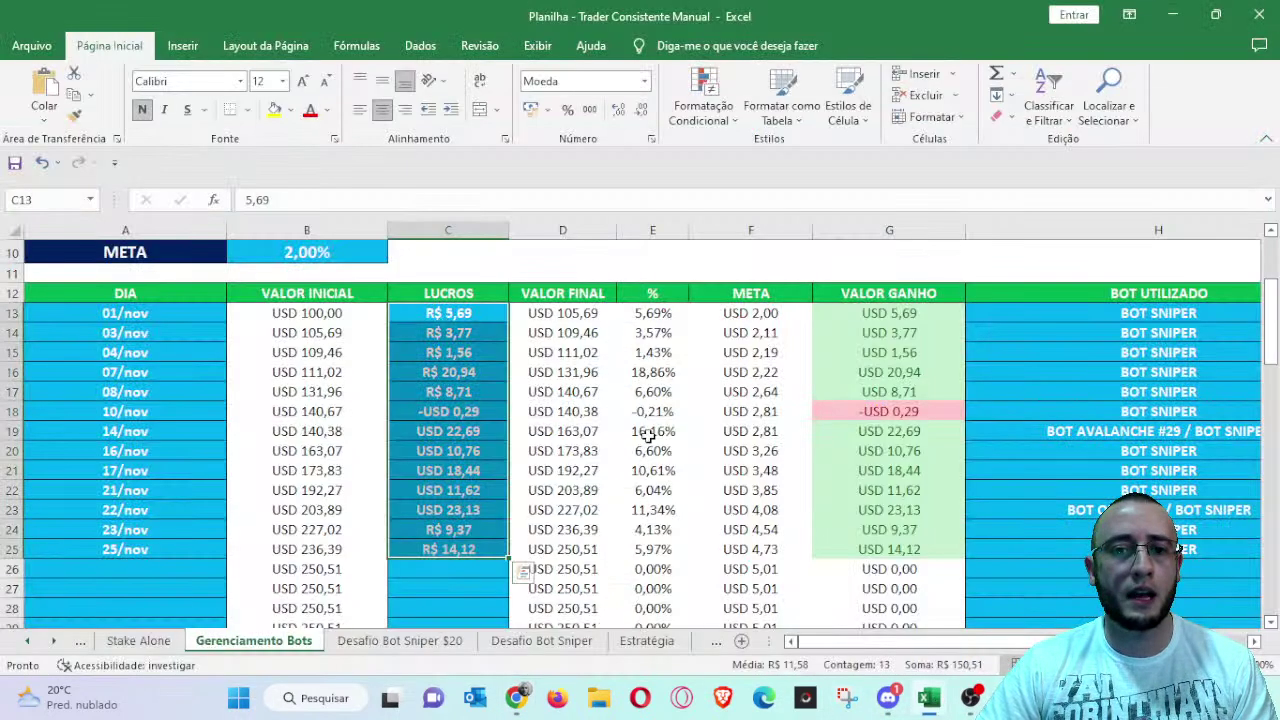
- Review the 25/nov final value and the gained amounts in G13:G25, along with the bot account summary
{"action": "left_click", "coordinate": [716, 505]}
{"action": "left_click", "coordinate": [524, 550]}
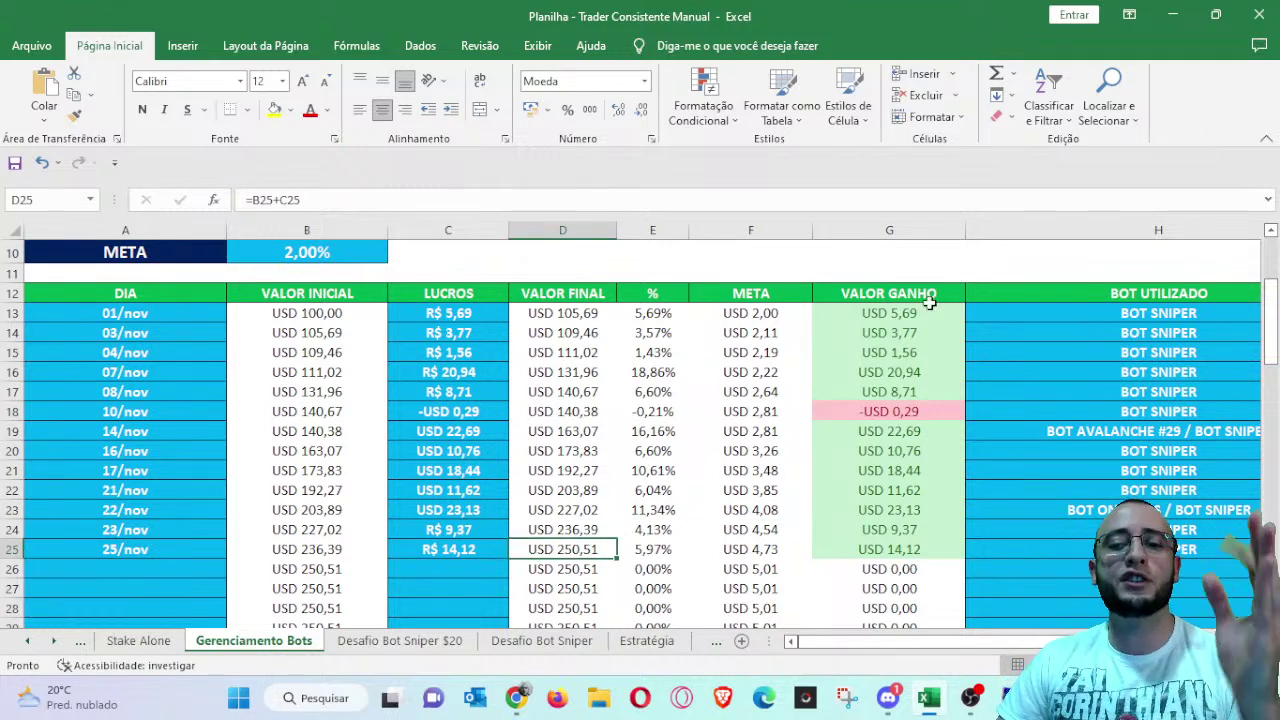
{"action": "left_click_drag", "start_coordinate": [920, 315], "coordinate": [922, 553]}
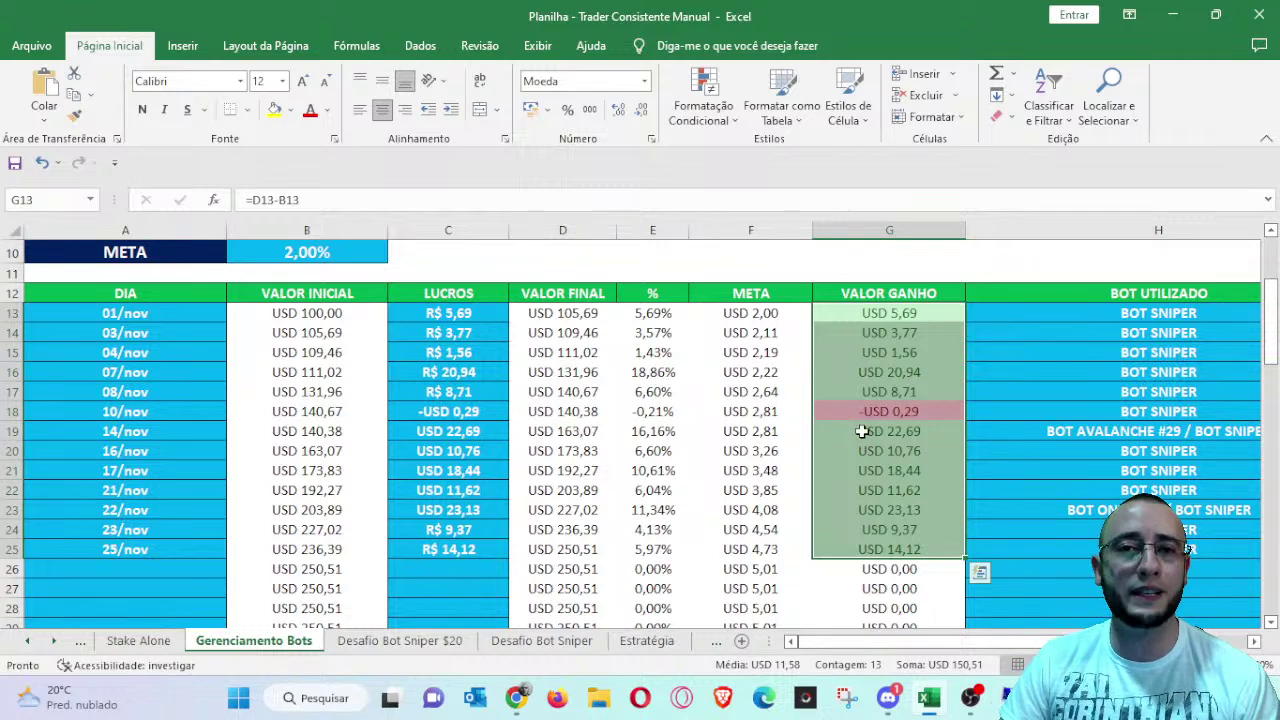
{"action": "scroll", "coordinate": [861, 430], "scroll_direction": "up", "scroll_amount": 3}
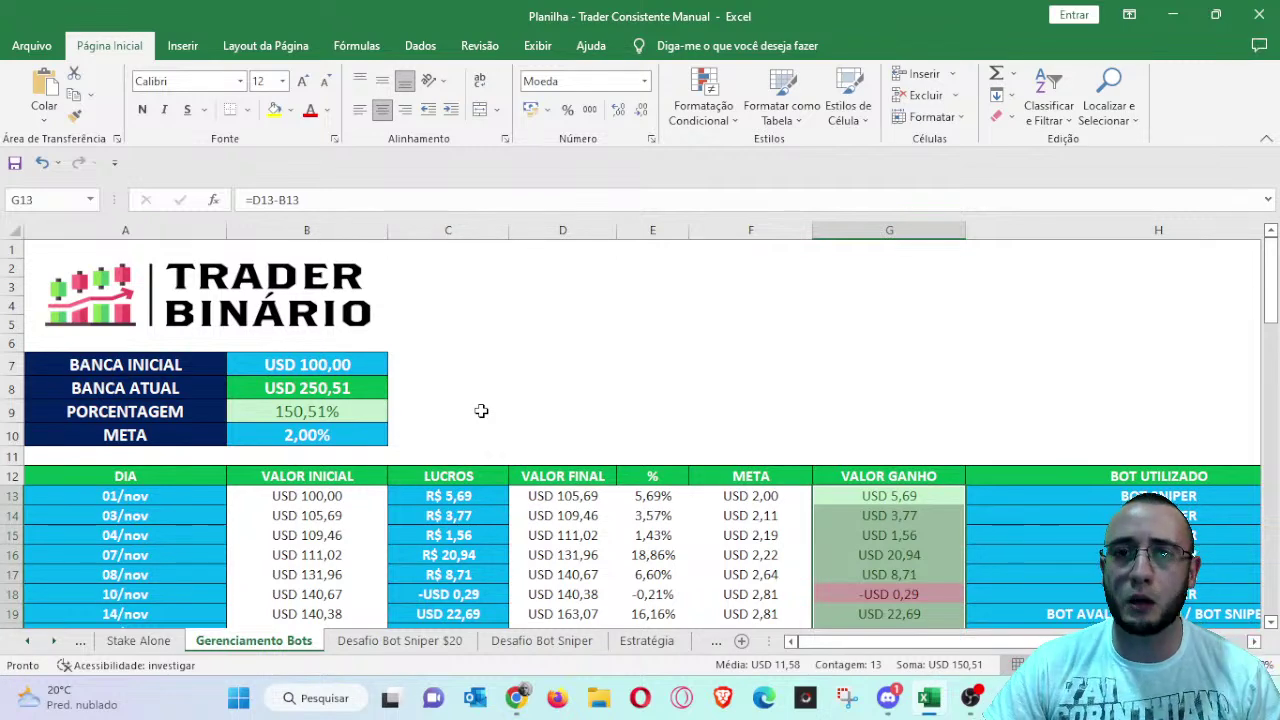
- Open the Novembro sheet and review its initial balance, current balance and overall percentage
{"action": "left_click", "coordinate": [53, 641]}
{"action": "left_click", "coordinate": [53, 641]}
{"action": "left_click", "coordinate": [53, 641]}
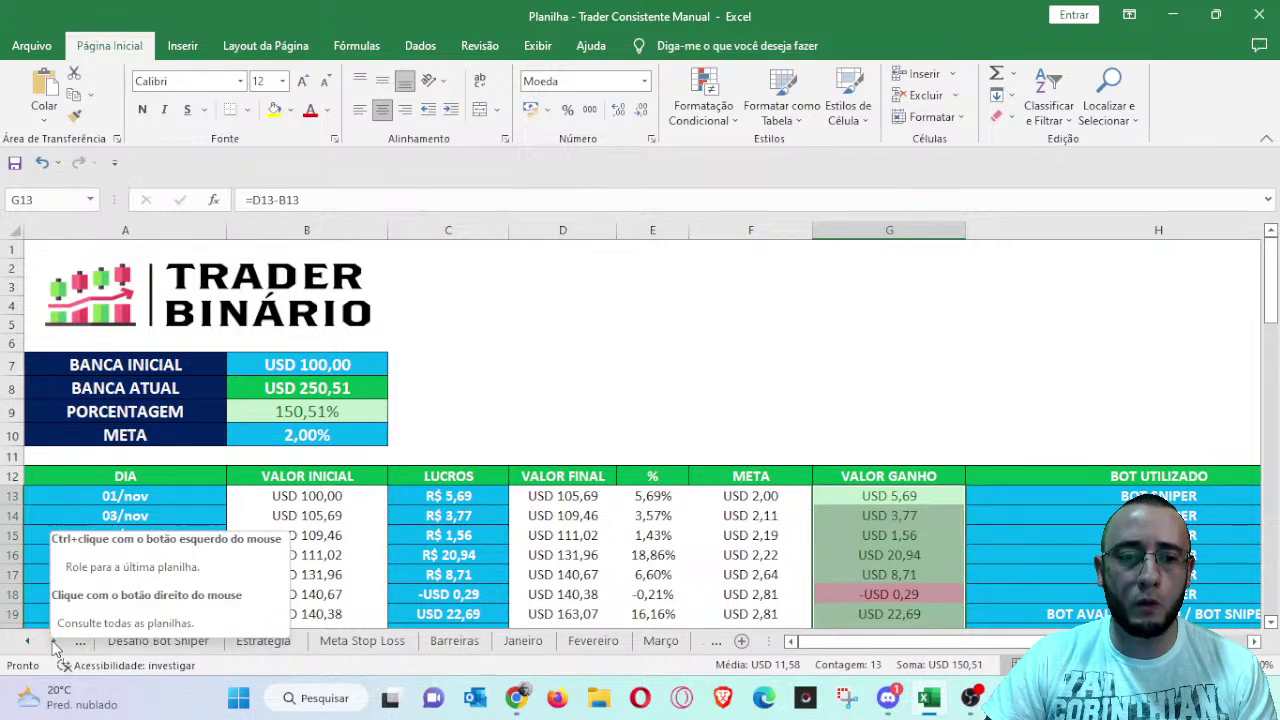
{"action": "left_click", "coordinate": [53, 641]}
{"action": "left_click", "coordinate": [53, 641]}
{"action": "left_click", "coordinate": [53, 641]}
{"action": "left_click", "coordinate": [53, 641]}
{"action": "left_click", "coordinate": [53, 641]}
{"action": "left_click", "coordinate": [53, 641]}
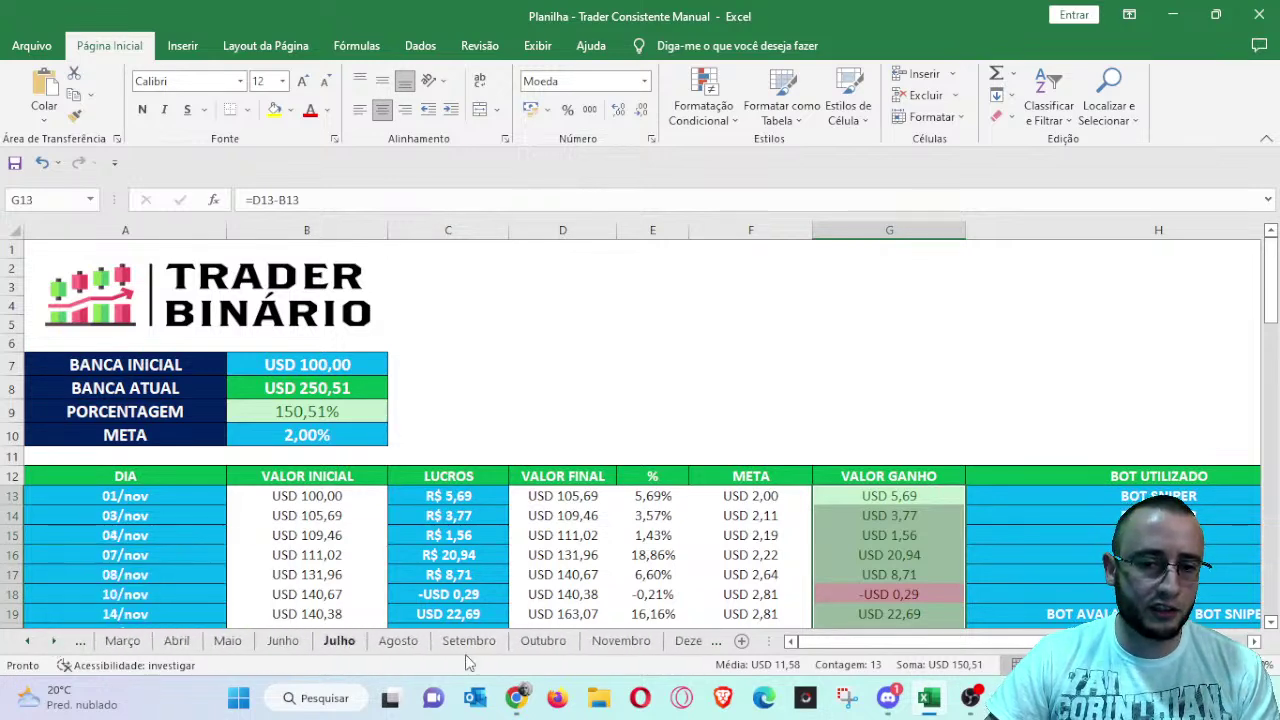
{"action": "left_click", "coordinate": [620, 641]}
{"action": "left_click_drag", "start_coordinate": [700, 492], "coordinate": [720, 449]}
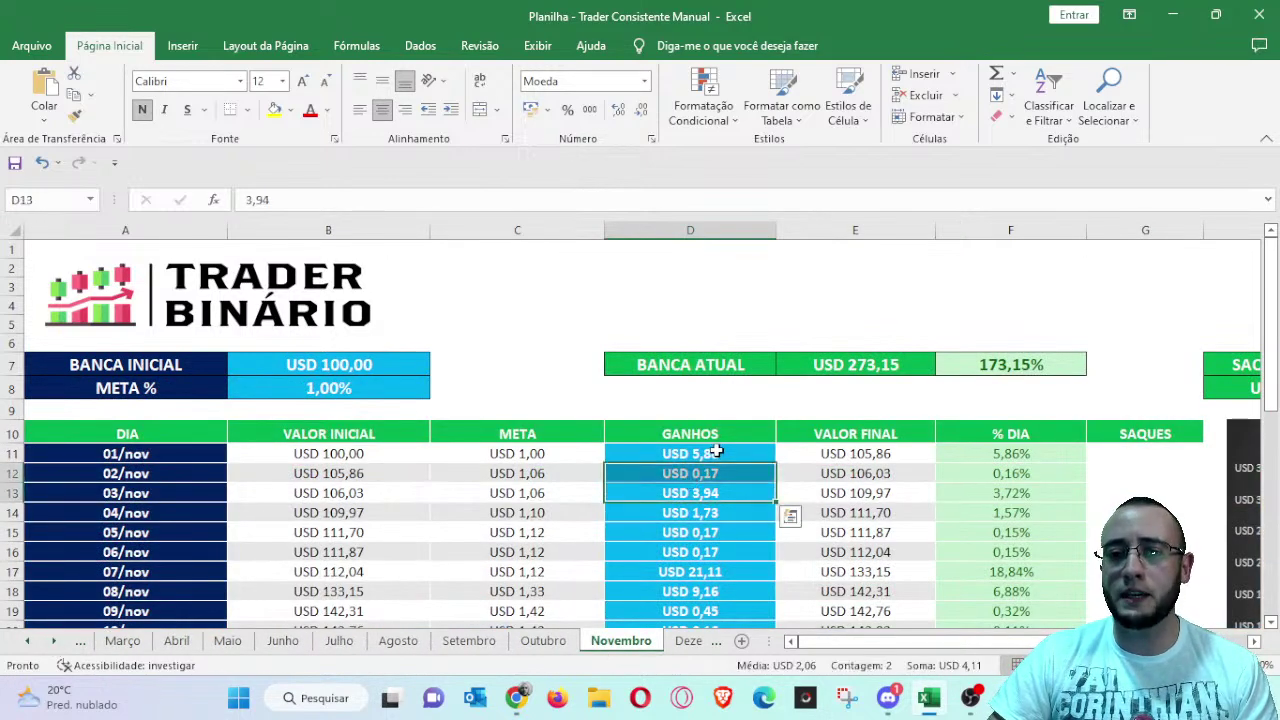
{"action": "left_click", "coordinate": [717, 452]}
{"action": "left_click", "coordinate": [298, 358]}
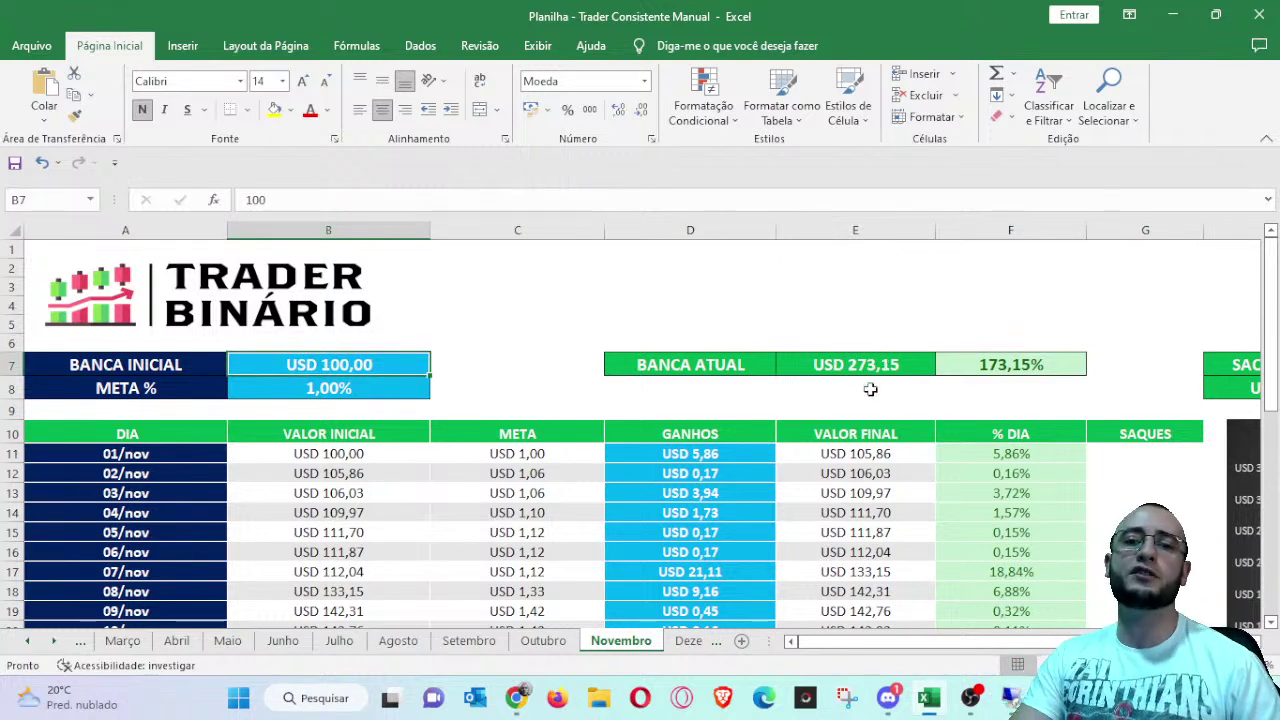
{"action": "left_click", "coordinate": [891, 364]}
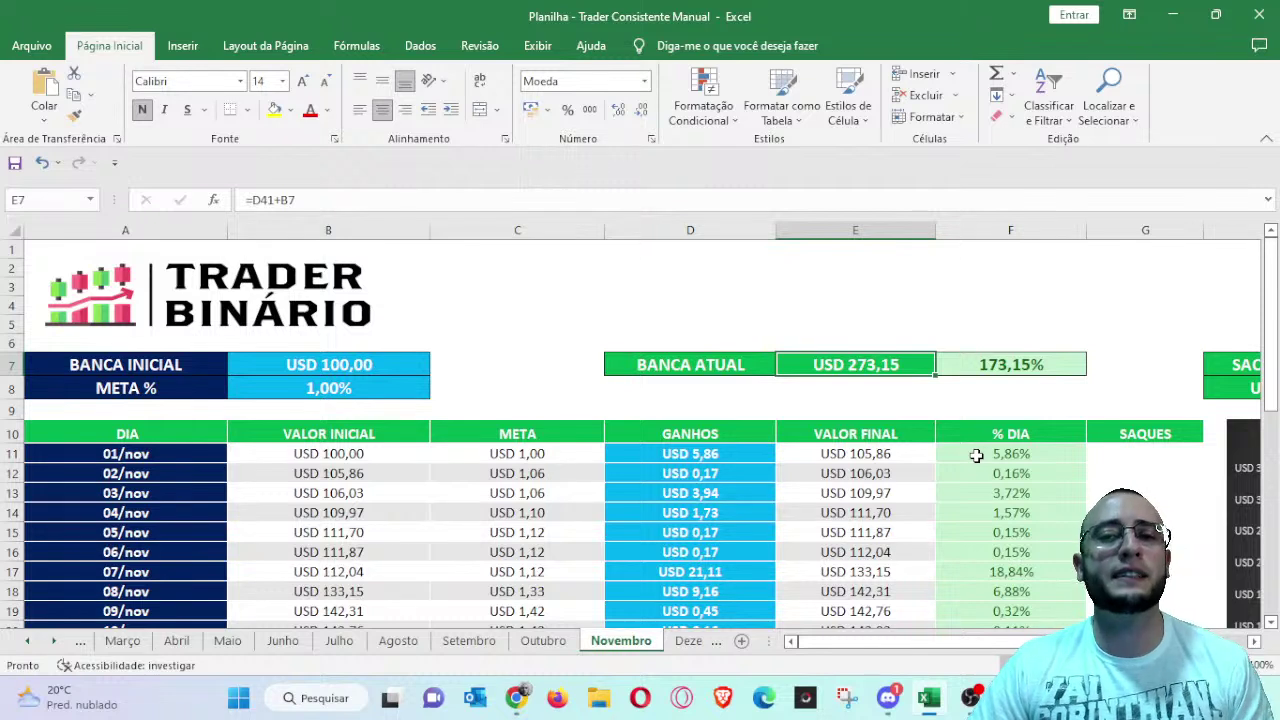
{"action": "left_click", "coordinate": [1032, 362]}
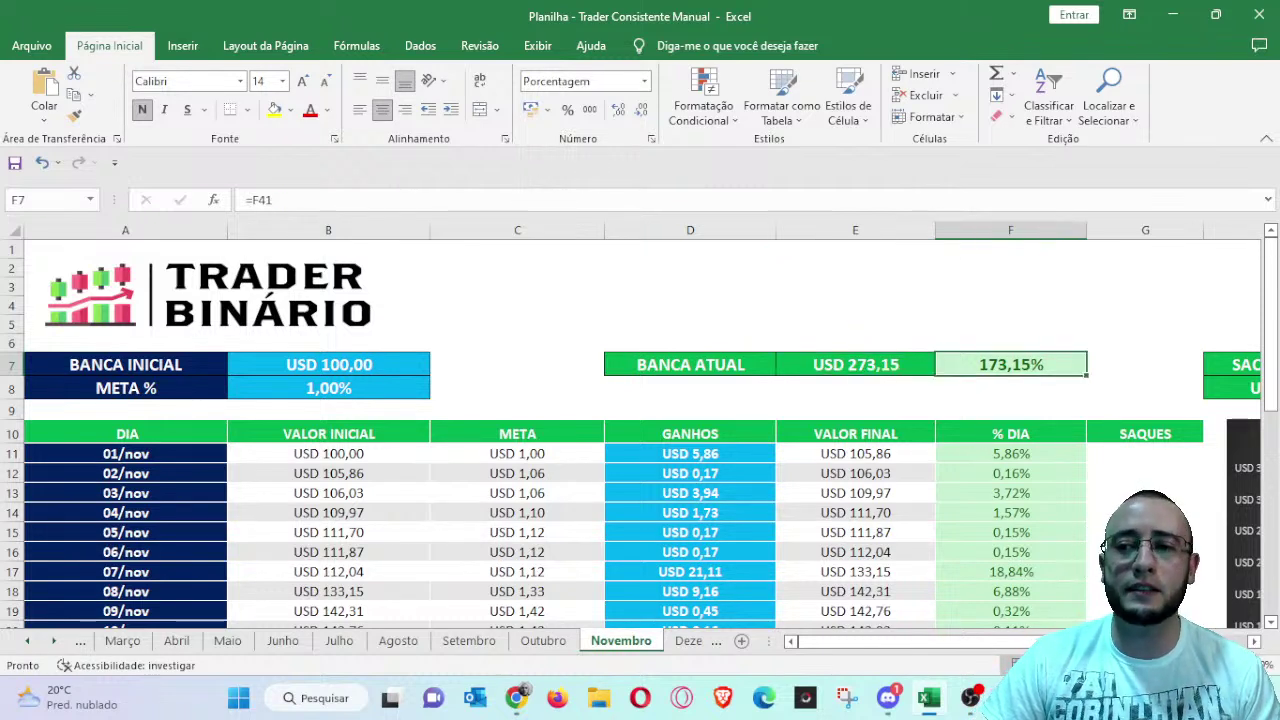
- Review November's daily percentages in F11:F40 of the Novembro sheet
{"action": "left_click_drag", "start_coordinate": [1272, 330], "coordinate": [1272, 392]}
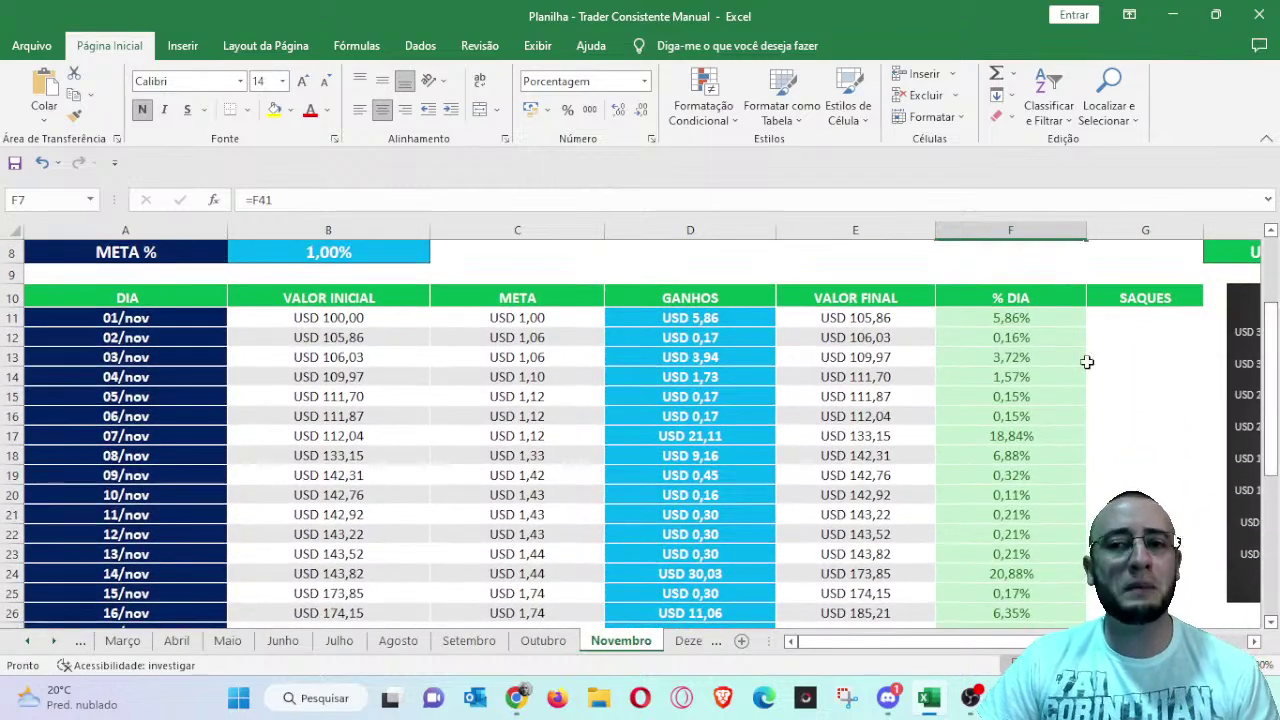
{"action": "left_click_drag", "start_coordinate": [1049, 320], "coordinate": [1050, 605]}
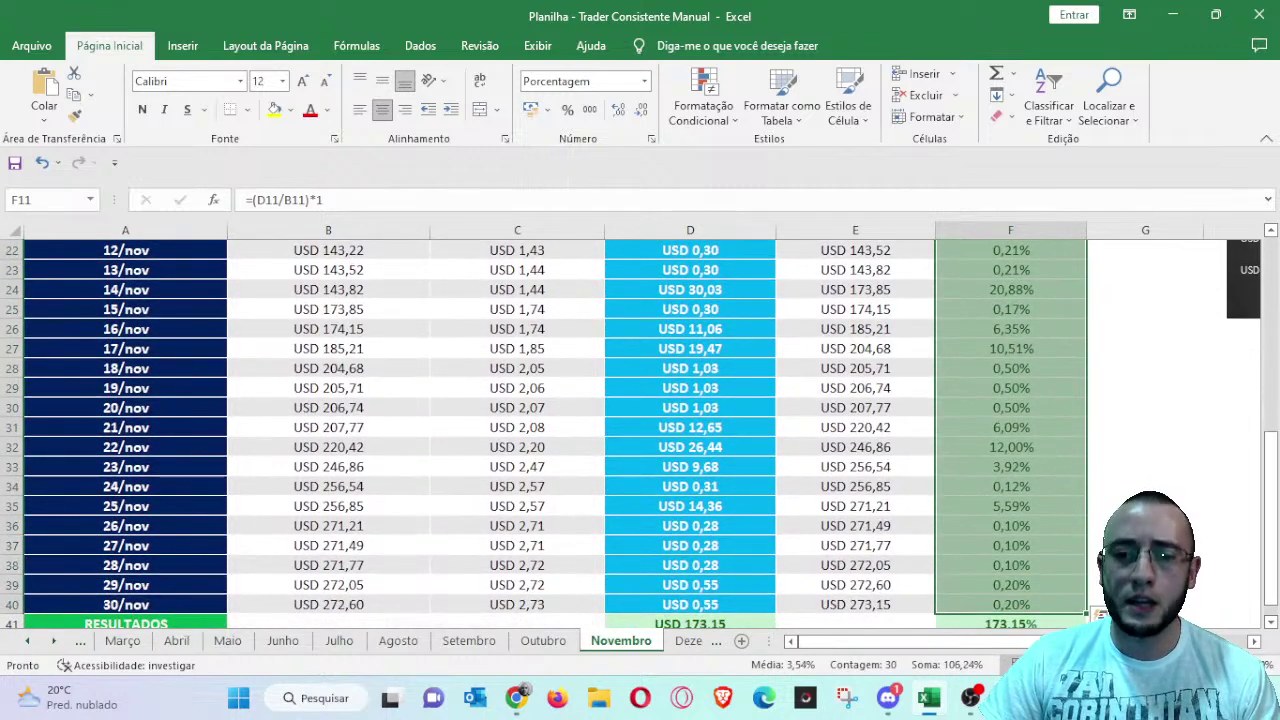
{"action": "left_click", "coordinate": [1137, 447]}
- Examine the GANHOS chart of November's daily gains and select its data series at the 14/nov bar
{"action": "left_click_drag", "start_coordinate": [960, 641], "coordinate": [1056, 641]}
{"action": "left_click_drag", "start_coordinate": [1275, 515], "coordinate": [1275, 420]}
{"action": "left_click", "coordinate": [1254, 642]}
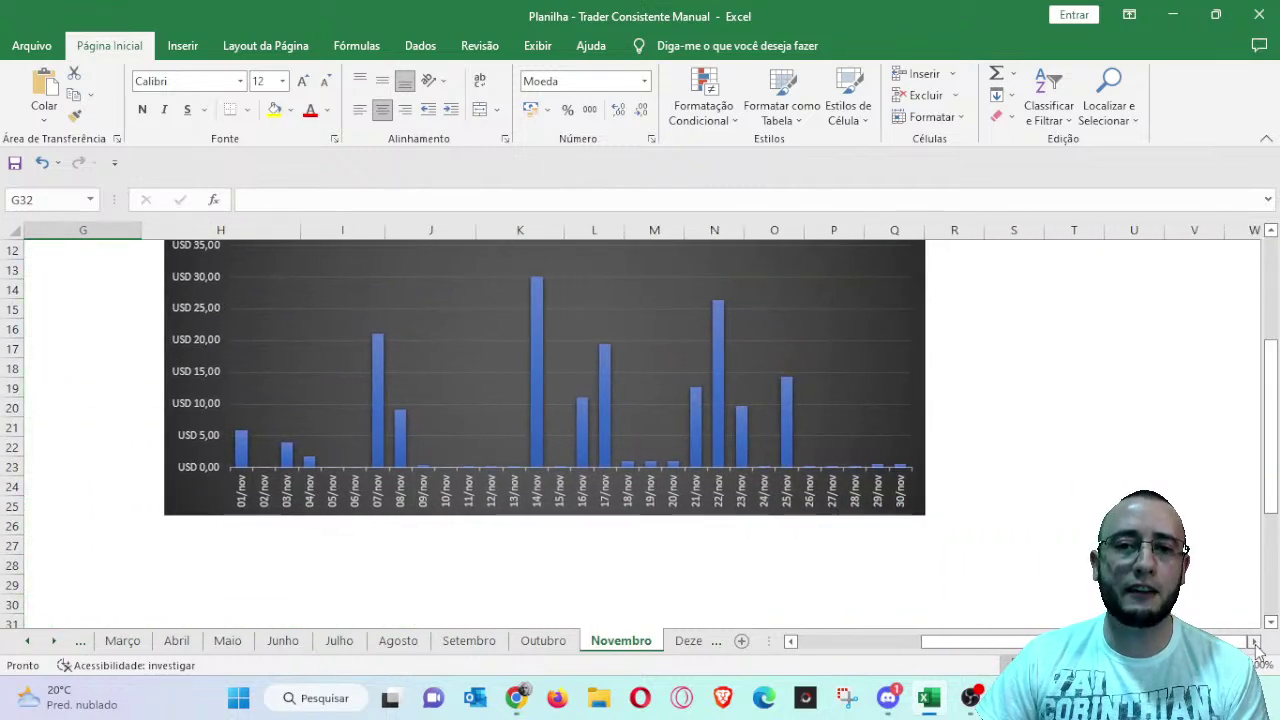
{"action": "scroll", "coordinate": [1276, 244], "scroll_direction": "up", "scroll_amount": 2}
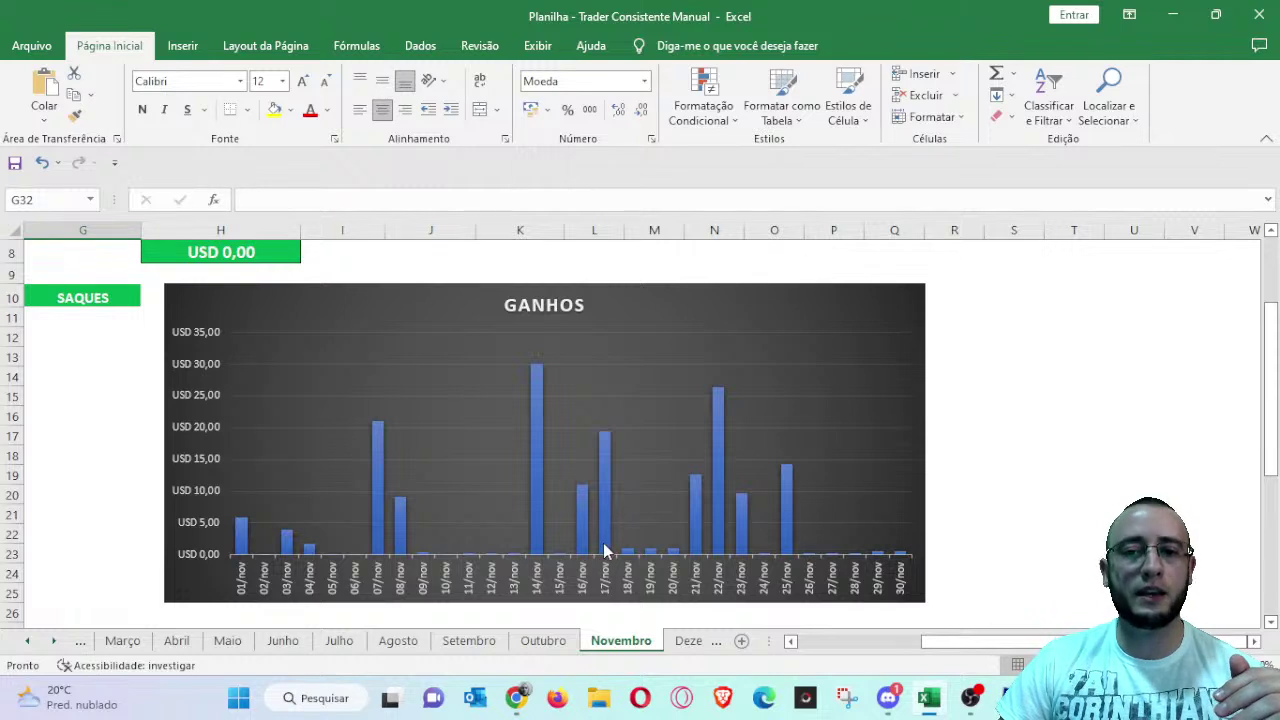
{"action": "mouse_move", "coordinate": [604, 550]}
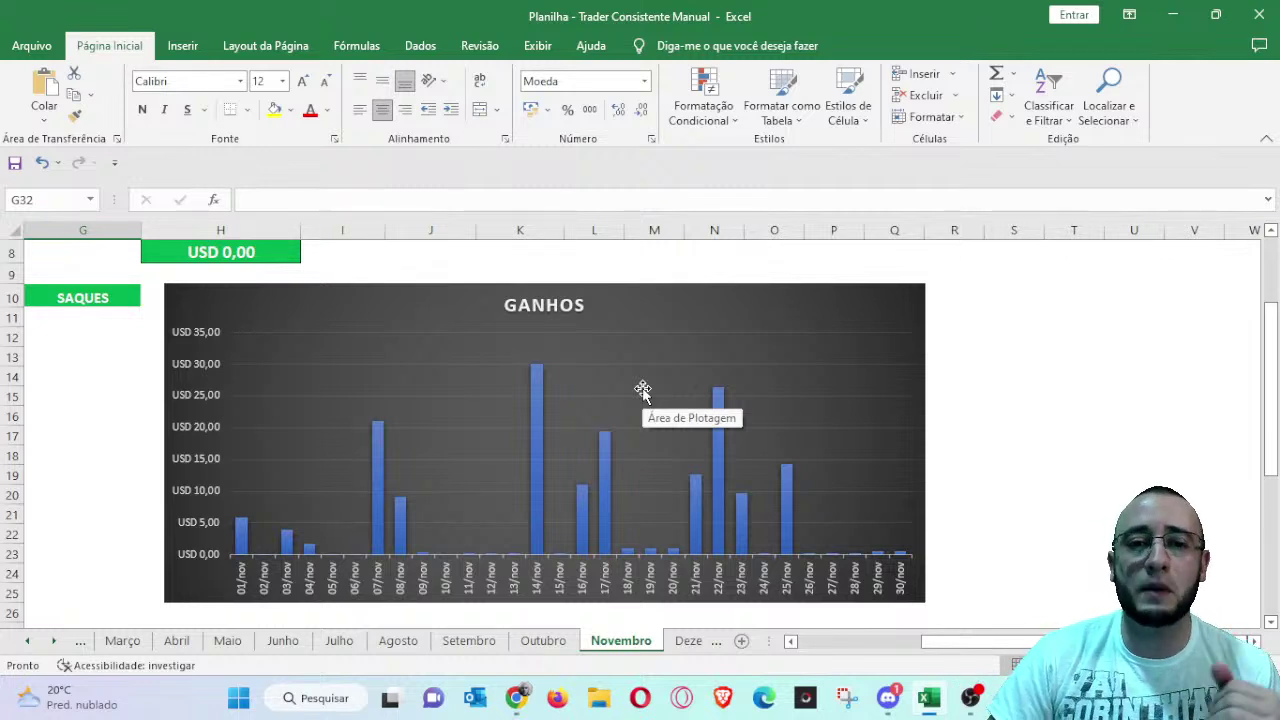
{"action": "left_click", "coordinate": [537, 379]}
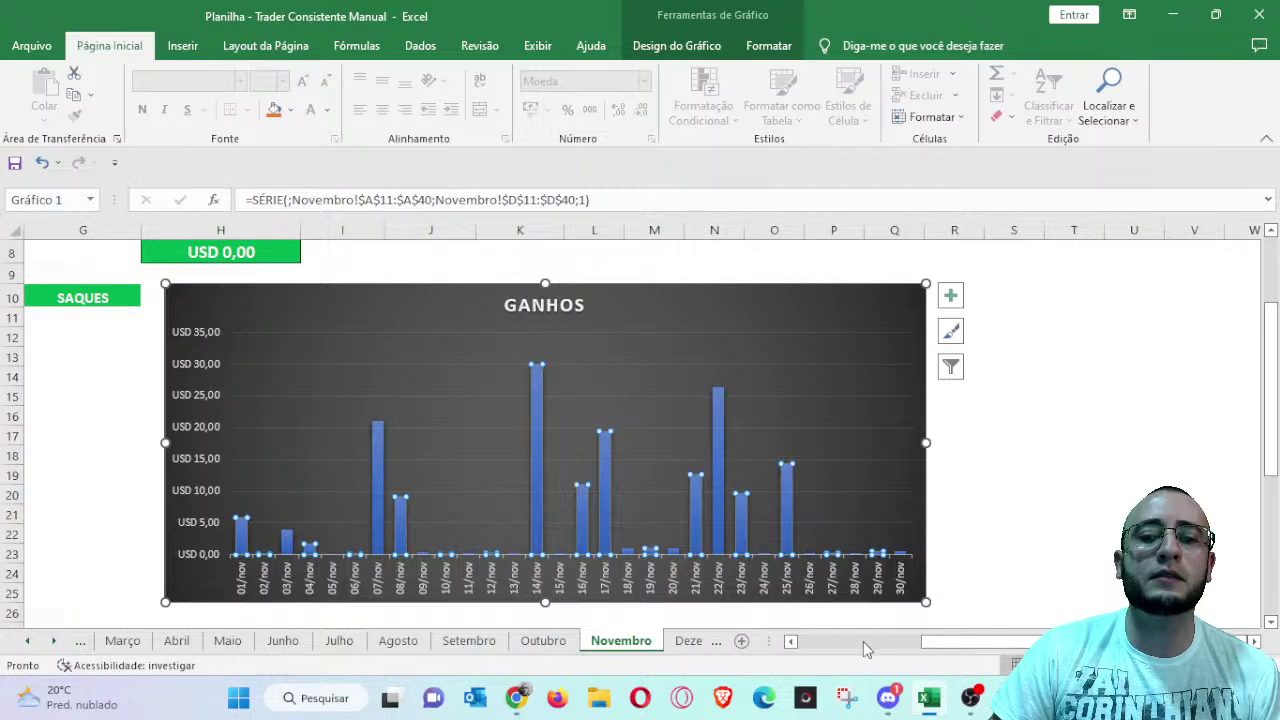
- Inspect the 14/nov row of the daily results table, checking its target, gains and daily percentage
{"action": "scroll", "coordinate": [870, 657], "scroll_direction": "left", "scroll_amount": 3}
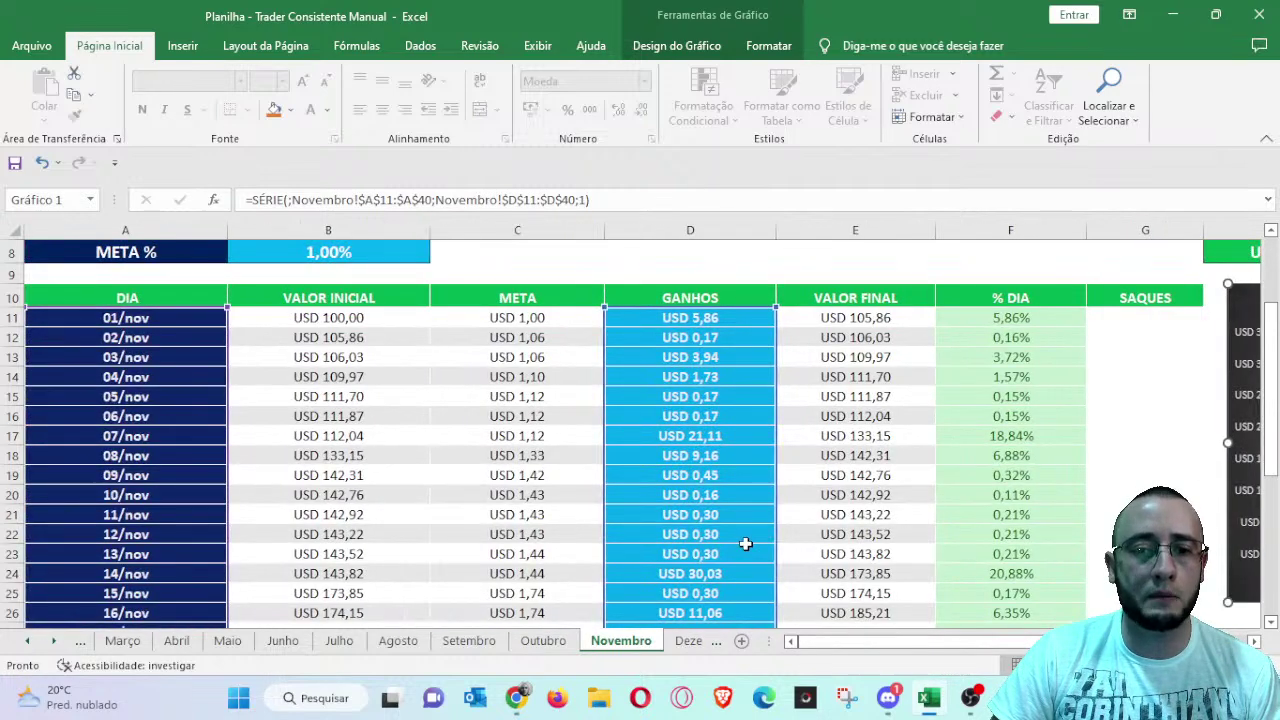
{"action": "scroll", "coordinate": [600, 520], "scroll_direction": "down", "scroll_amount": 1}
{"action": "left_click", "coordinate": [440, 505]}
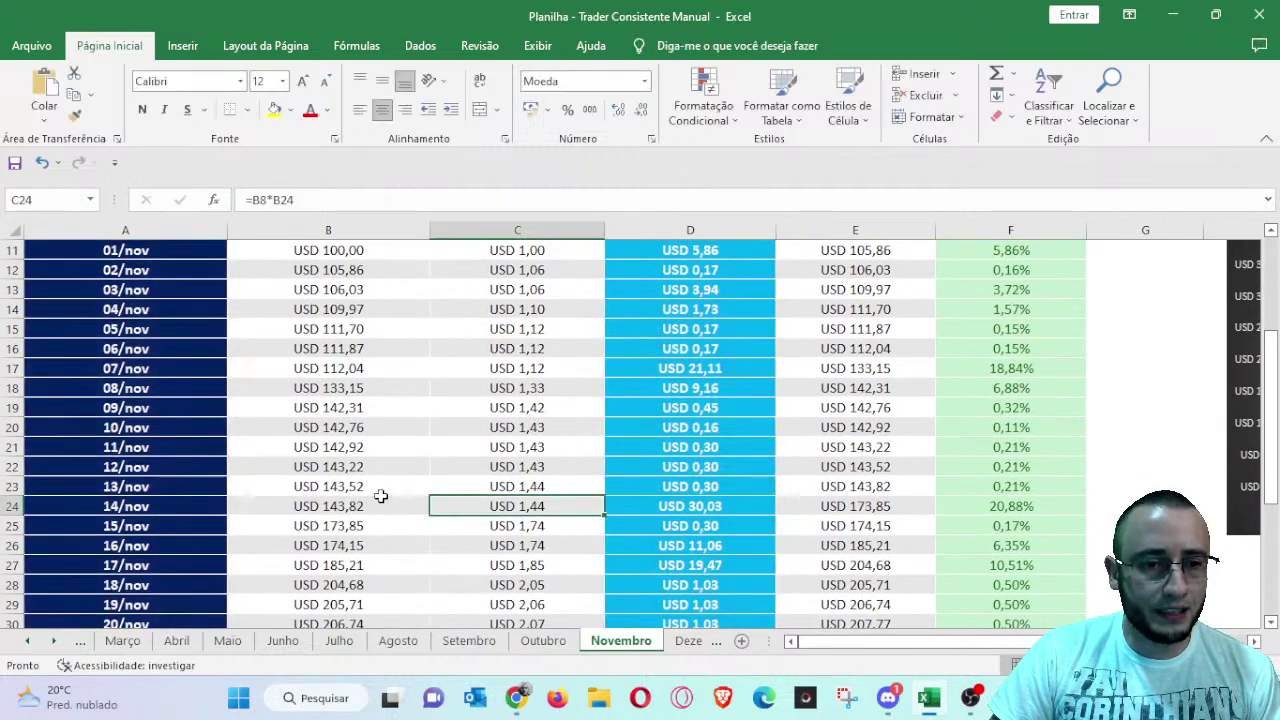
{"action": "left_click", "coordinate": [737, 507]}
{"action": "left_click", "coordinate": [976, 510]}
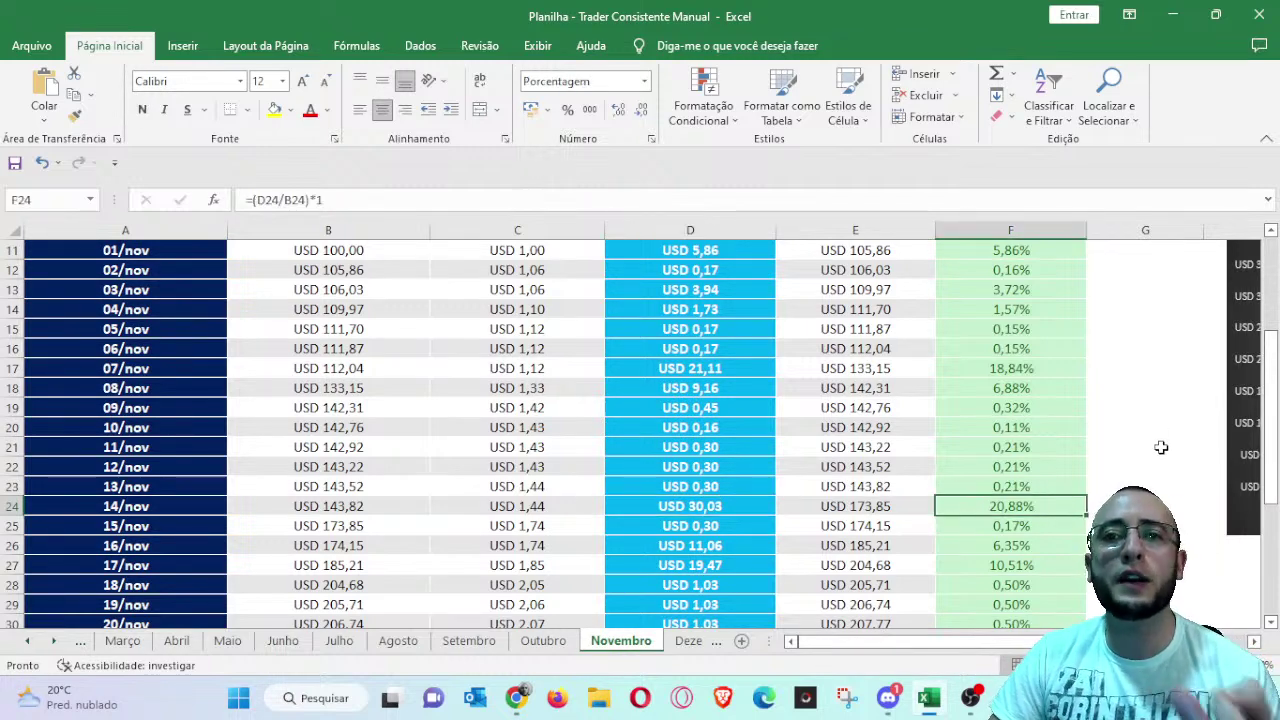
- Review November's balance summary and inspect the daily percentages for 01/nov and 02/nov
{"action": "scroll", "coordinate": [1149, 485], "scroll_direction": "up", "scroll_amount": 1}
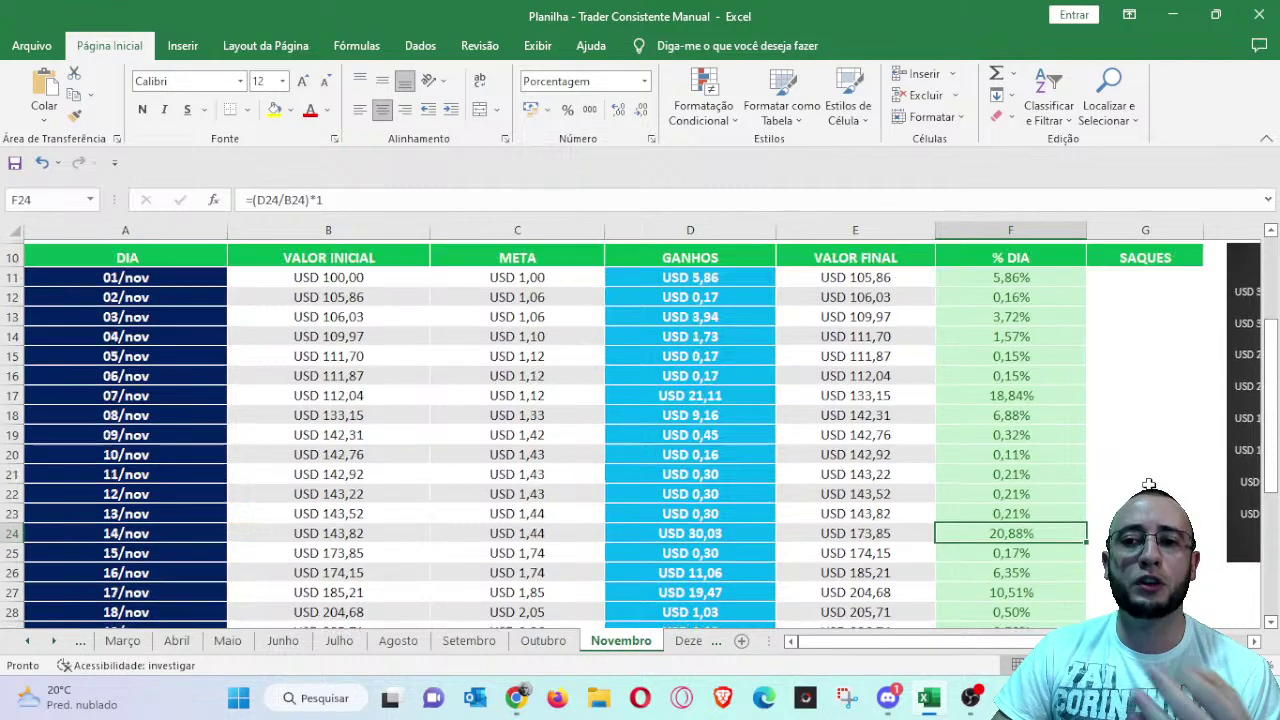
{"action": "scroll", "coordinate": [1149, 480], "scroll_direction": "up", "scroll_amount": 2}
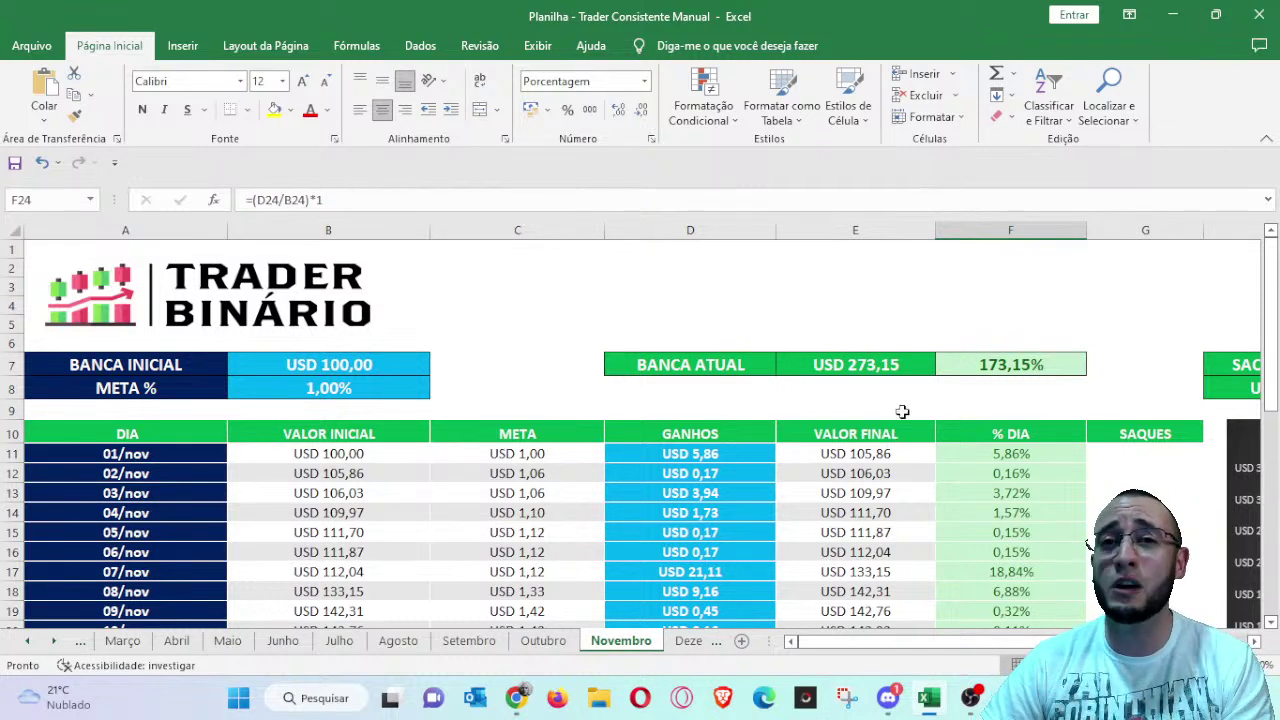
{"action": "scroll", "coordinate": [1020, 450], "scroll_direction": "down", "scroll_amount": 1}
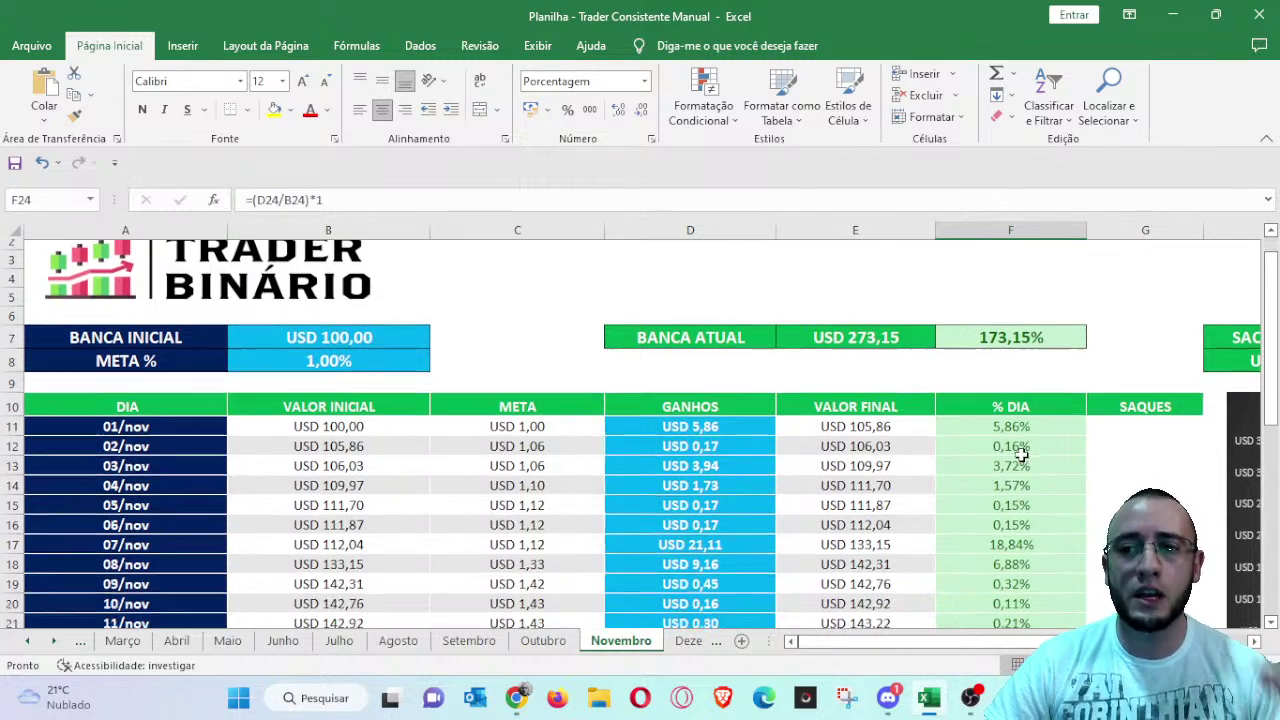
{"action": "left_click", "coordinate": [1050, 400]}
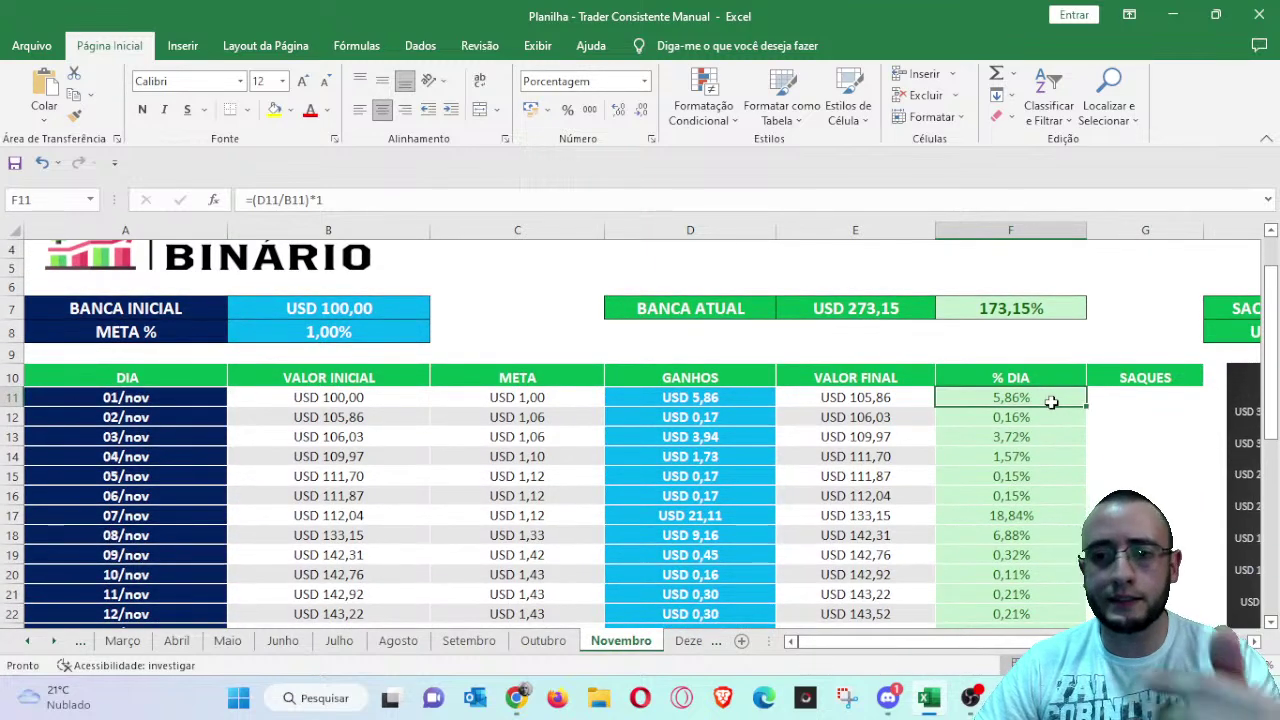
{"action": "left_click", "coordinate": [1057, 420]}
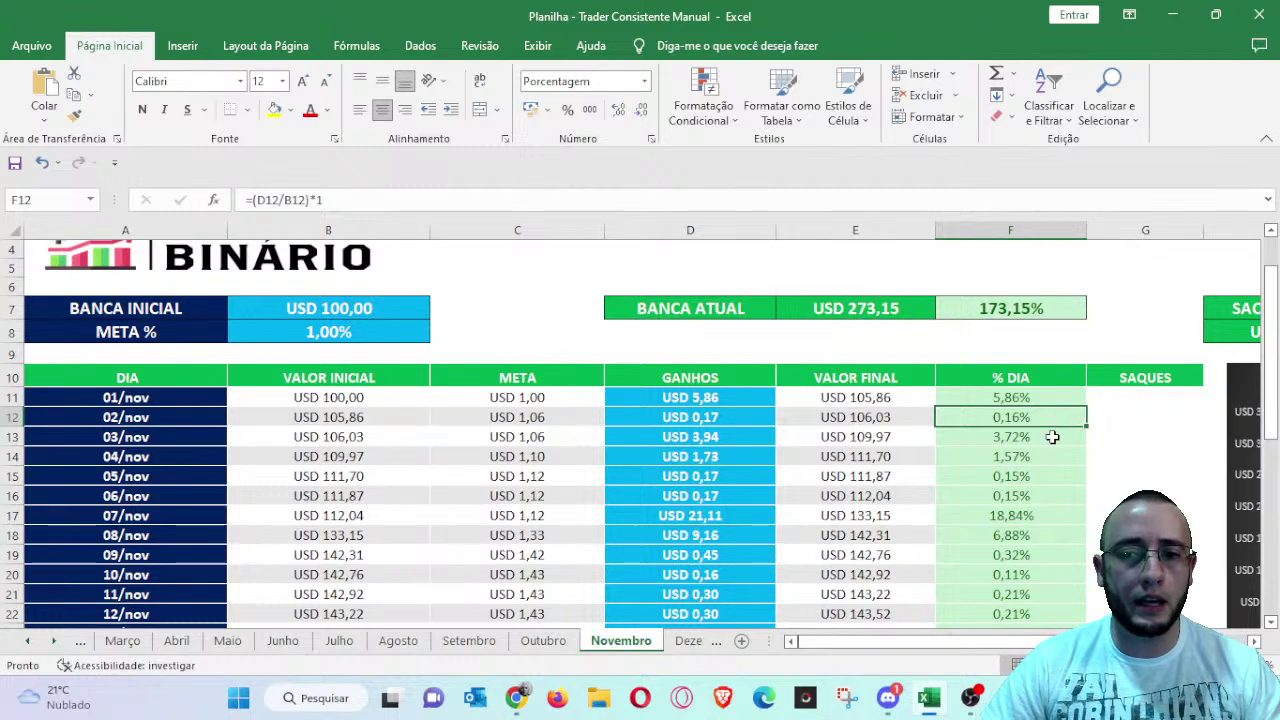
- Inspect the daily percentages for 03/nov, 07/nov and 10/nov in the % DIA column
{"action": "left_click", "coordinate": [1051, 435]}
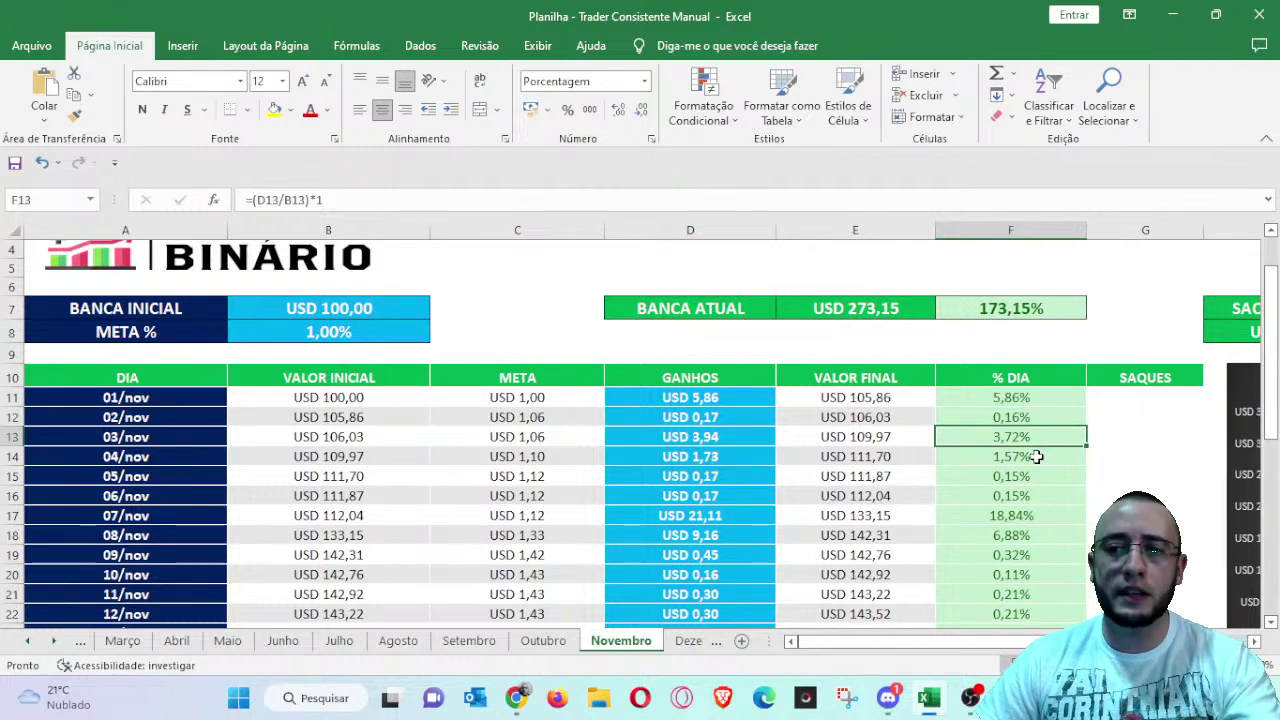
{"action": "scroll", "coordinate": [1044, 476], "scroll_direction": "down", "scroll_amount": 1}
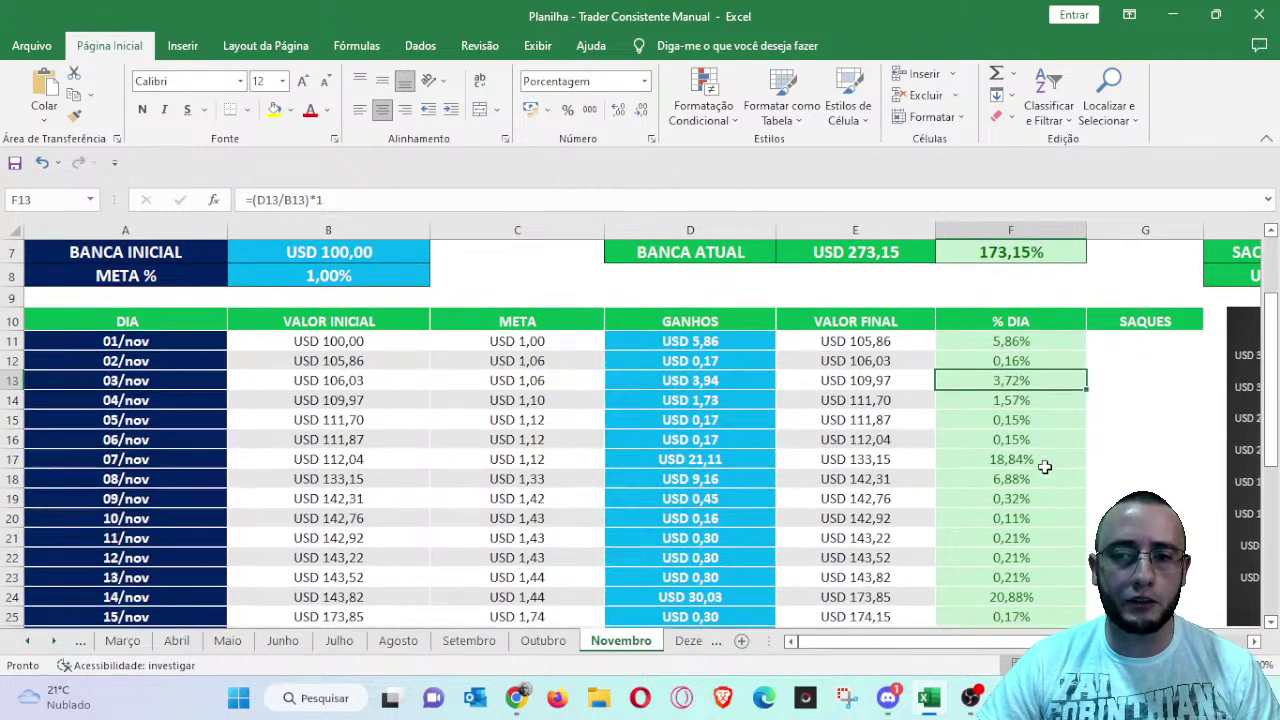
{"action": "left_click", "coordinate": [1048, 461]}
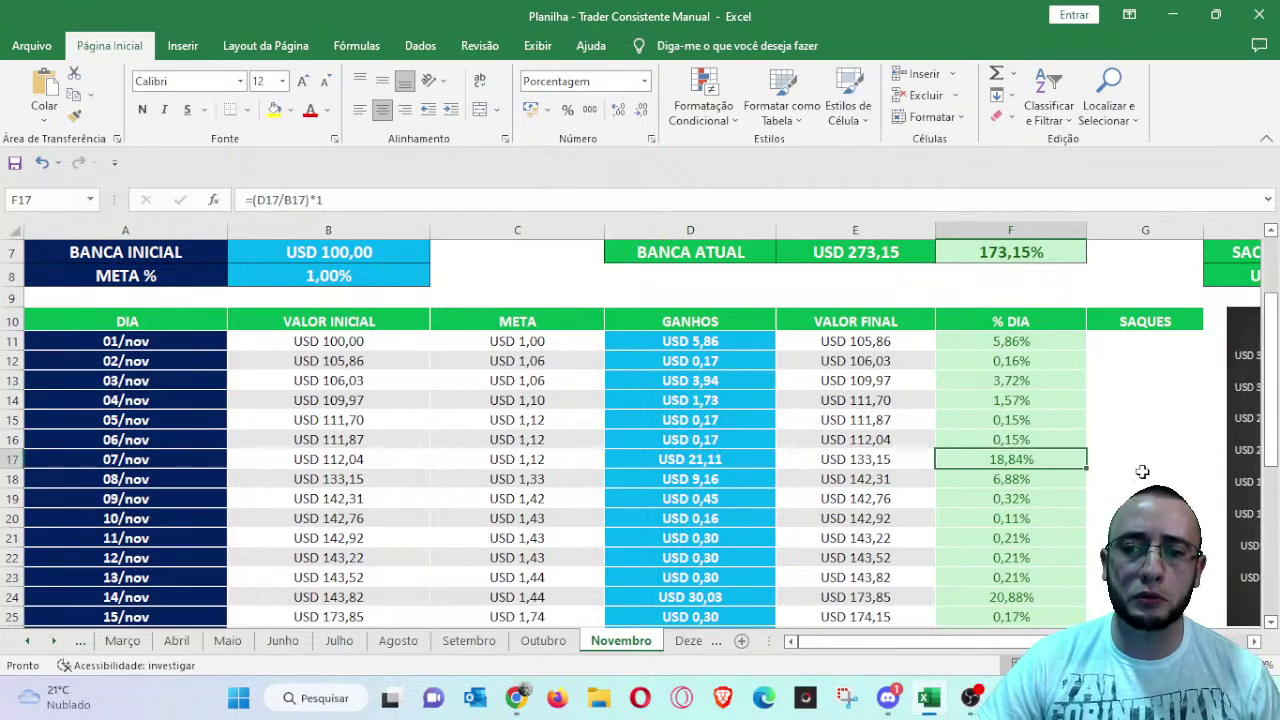
{"action": "scroll", "coordinate": [1054, 423], "scroll_direction": "down", "scroll_amount": 1}
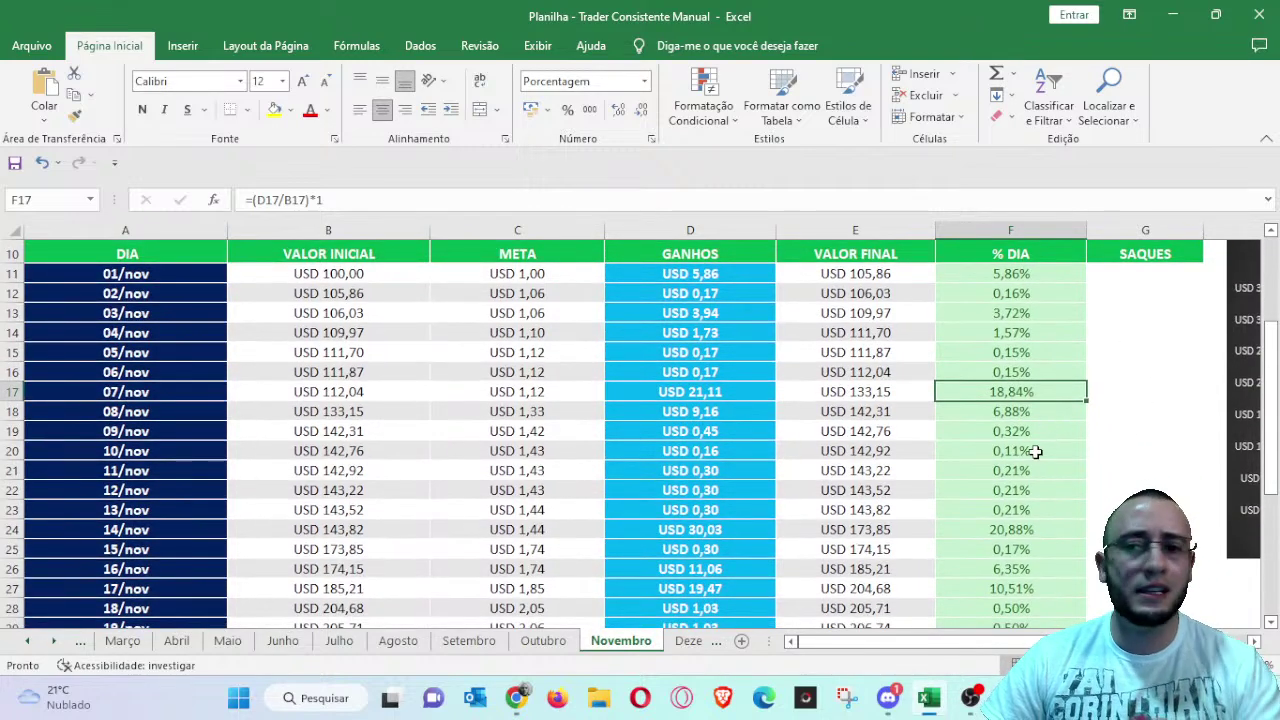
{"action": "left_click", "coordinate": [1040, 451]}
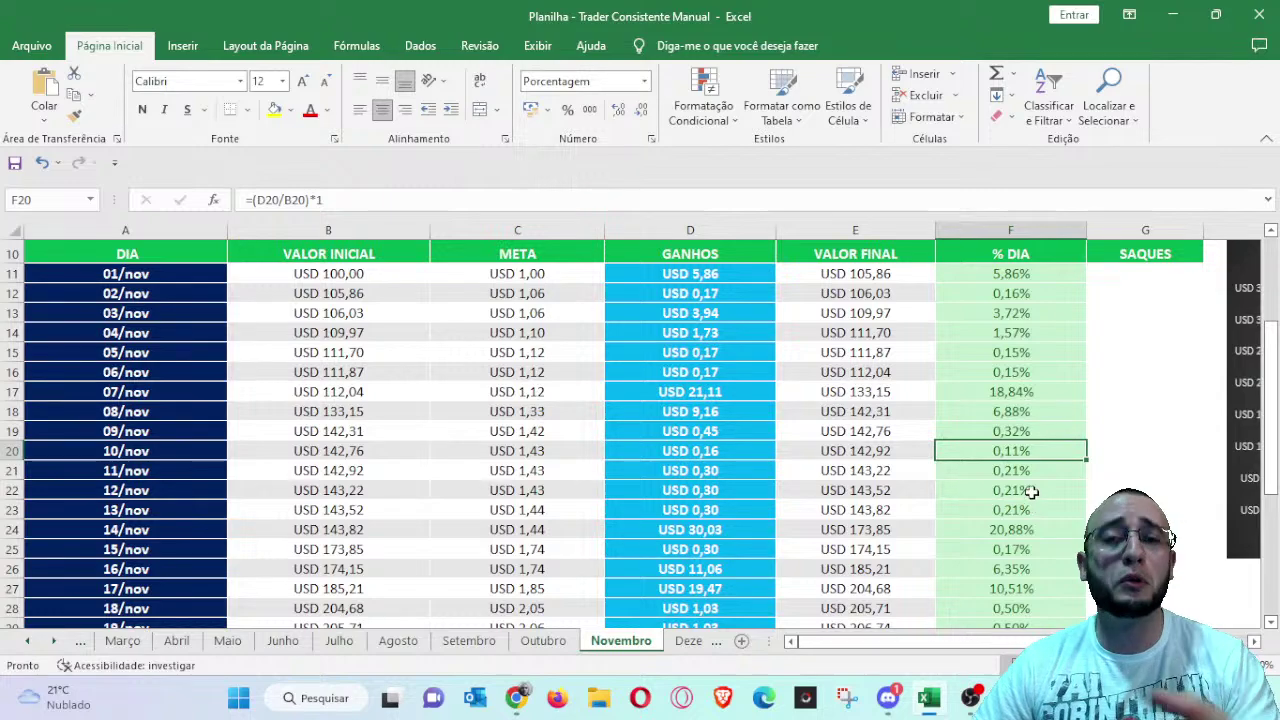
{"action": "scroll", "coordinate": [1036, 490], "scroll_direction": "down", "scroll_amount": 1}
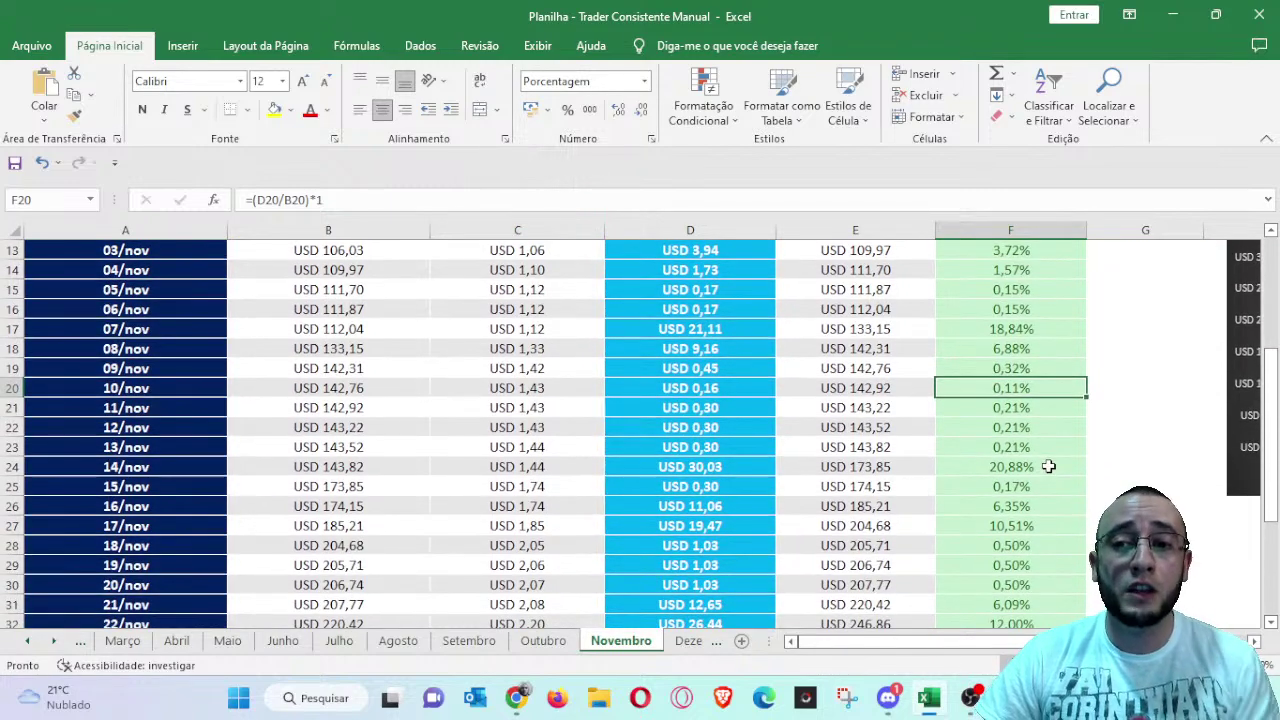
- Inspect the daily percentages for 14/nov, 16/nov and 17/nov, and review the rest of the month down to the RESULTADOS row
{"action": "left_click", "coordinate": [1047, 467]}
{"action": "scroll", "coordinate": [1120, 480], "scroll_direction": "down", "scroll_amount": 2}
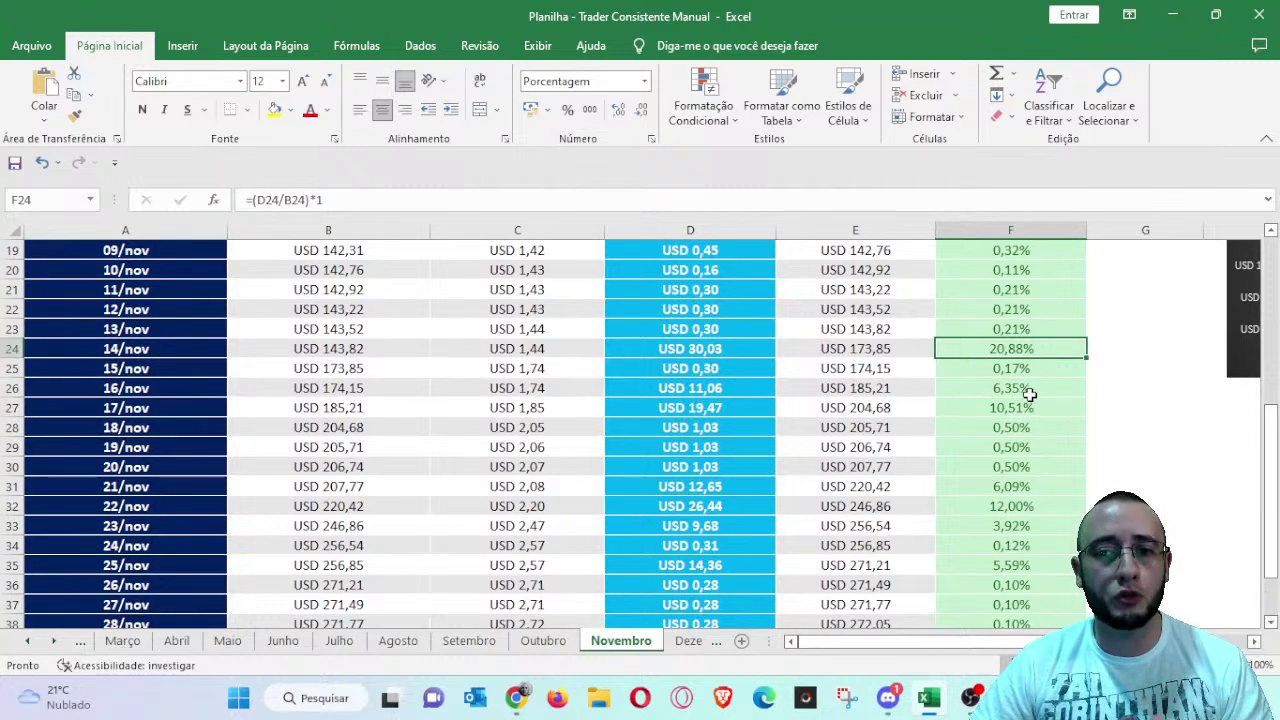
{"action": "left_click", "coordinate": [1030, 389]}
{"action": "left_click", "coordinate": [1041, 407]}
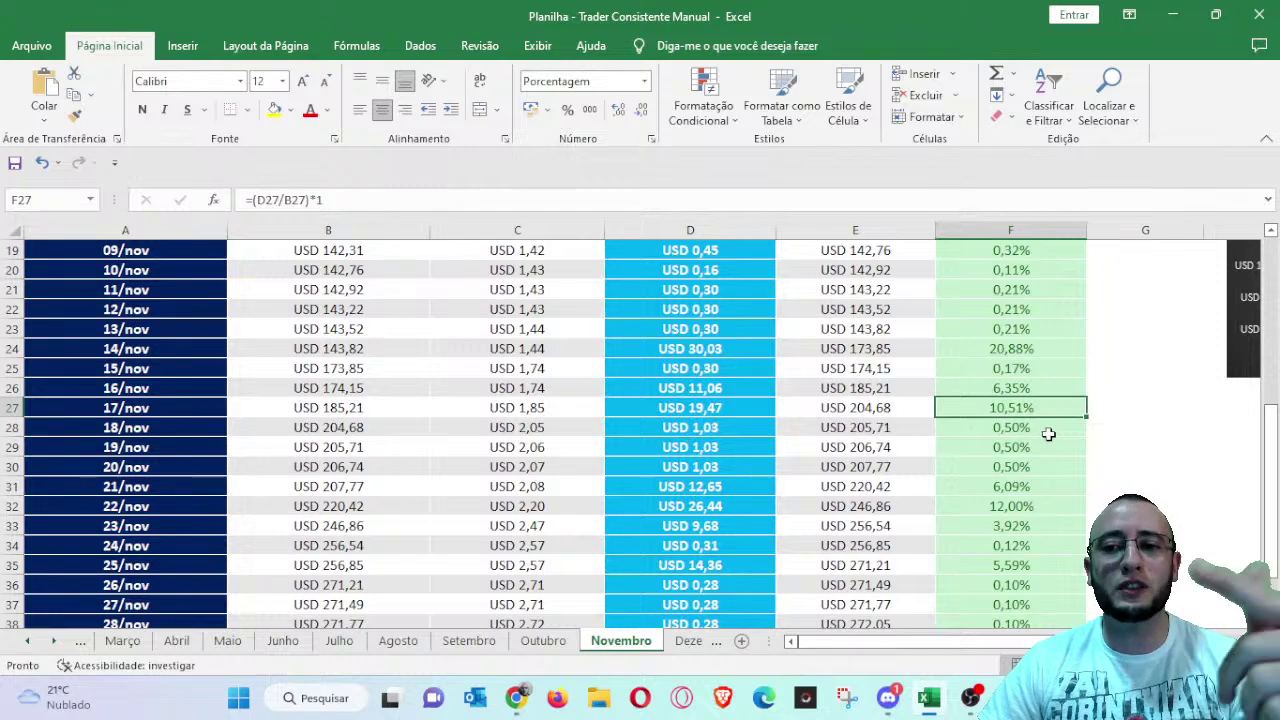
{"action": "scroll", "coordinate": [1046, 507], "scroll_direction": "down", "scroll_amount": 2}
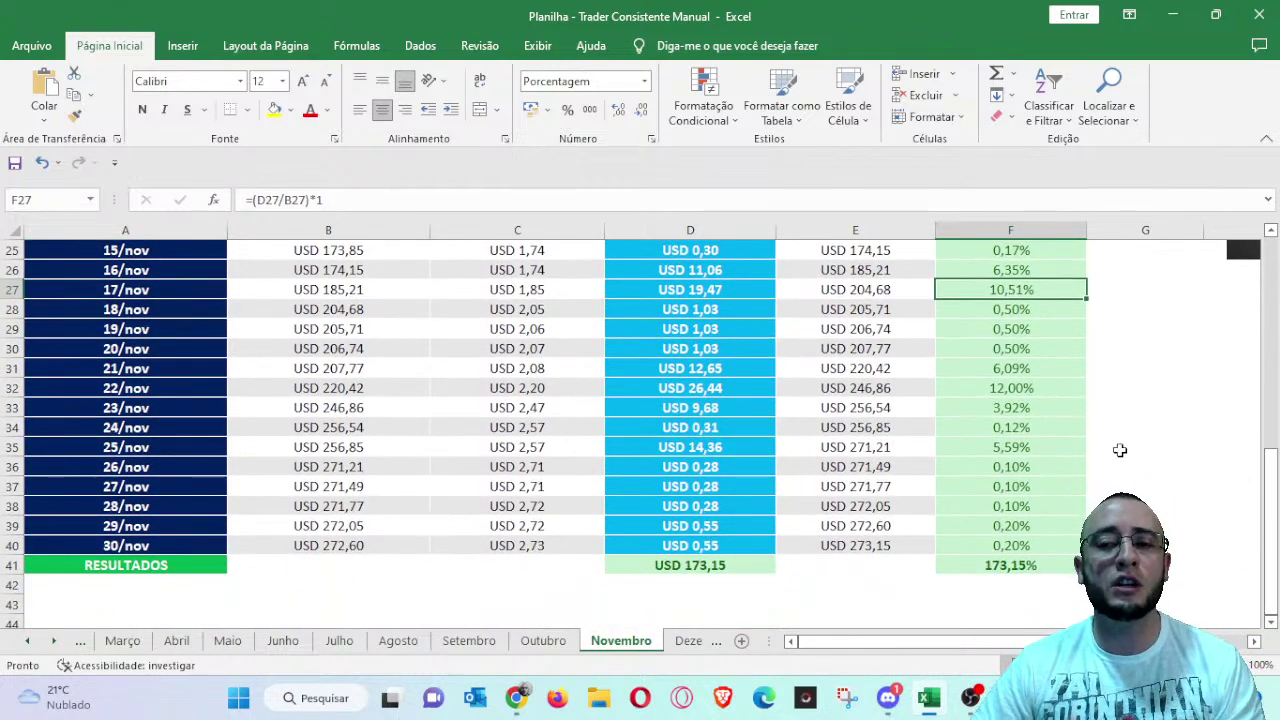
{"action": "scroll", "coordinate": [1119, 450], "scroll_direction": "up", "scroll_amount": 8}
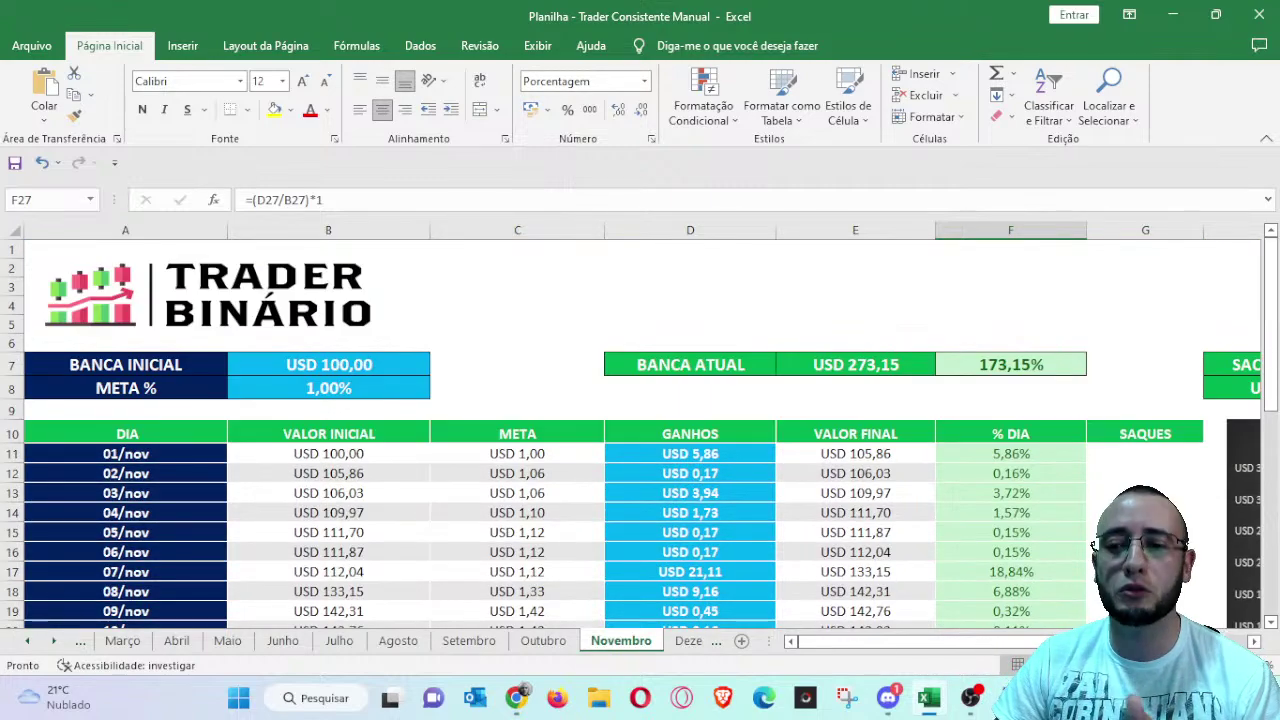
- Review the total withdrawal box and the full GANHOS chart of November's daily gains
{"action": "scroll", "coordinate": [1254, 648], "scroll_direction": "right", "scroll_amount": 3}
{"action": "scroll", "coordinate": [1254, 648], "scroll_direction": "down", "scroll_amount": 1}
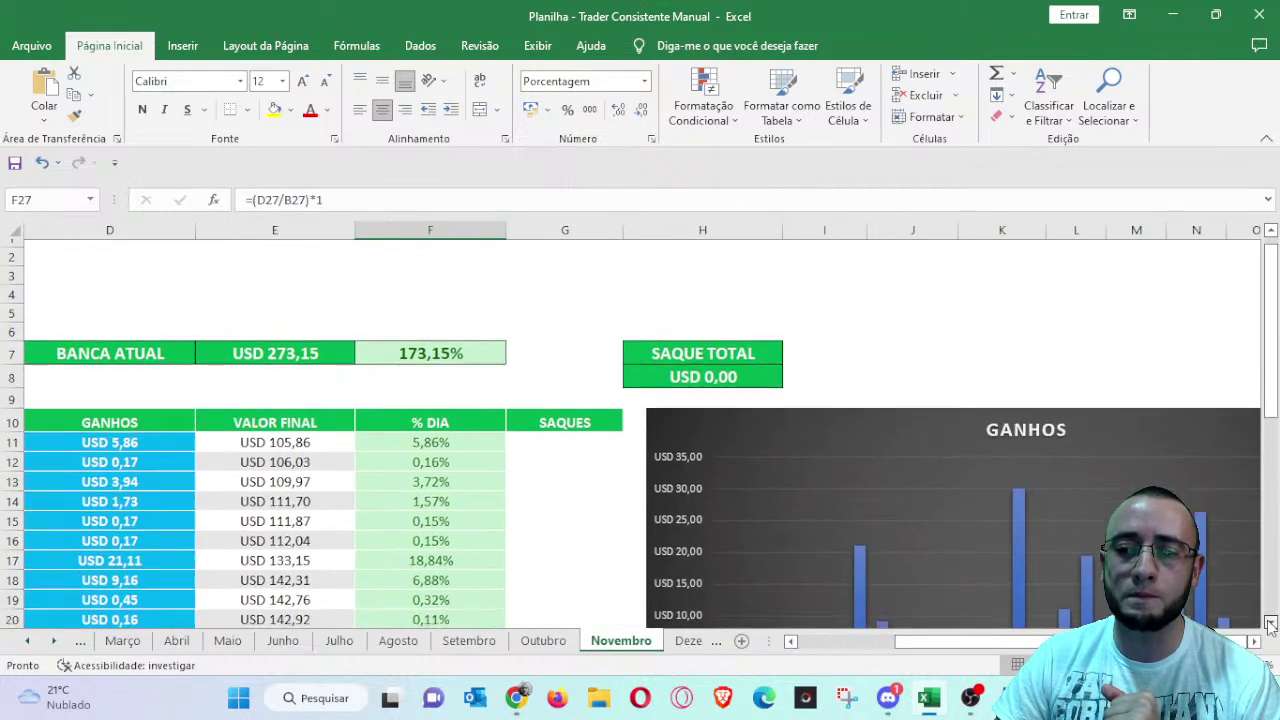
{"action": "scroll", "coordinate": [1254, 648], "scroll_direction": "right", "scroll_amount": 3}
{"action": "scroll", "coordinate": [1254, 648], "scroll_direction": "down", "scroll_amount": 2}
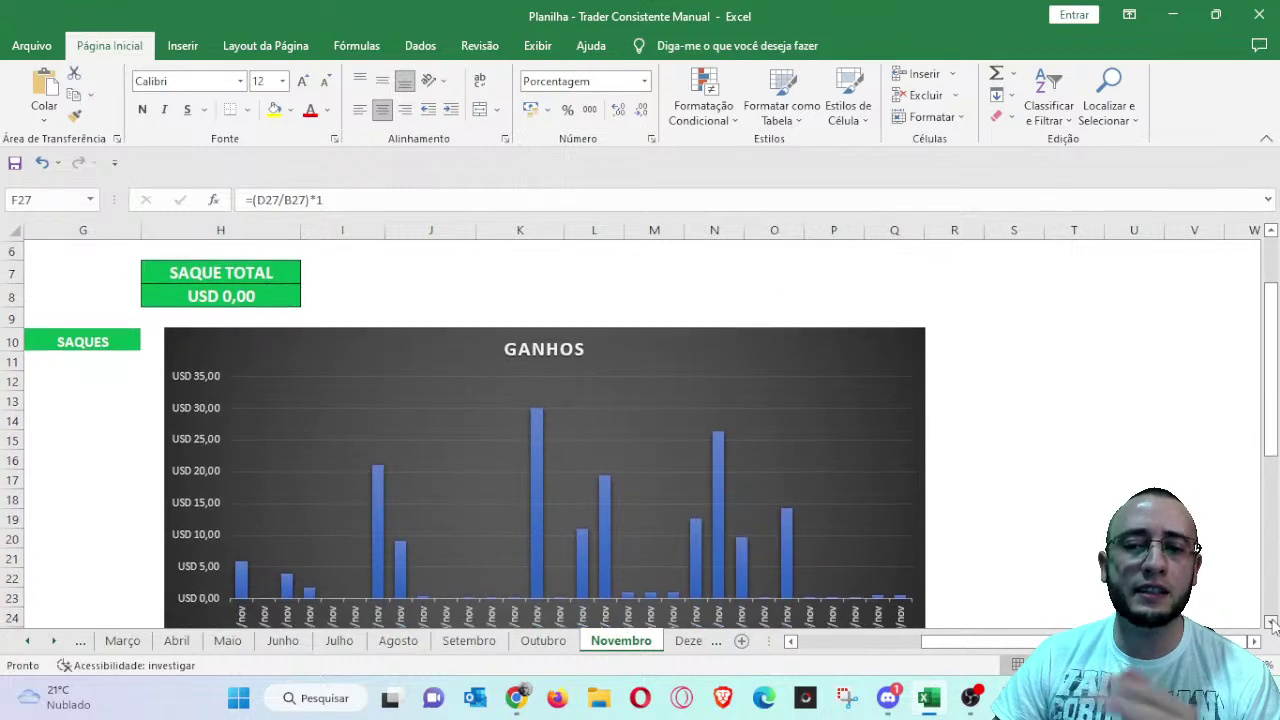
{"action": "scroll", "coordinate": [729, 500], "scroll_direction": "left", "scroll_amount": 1}
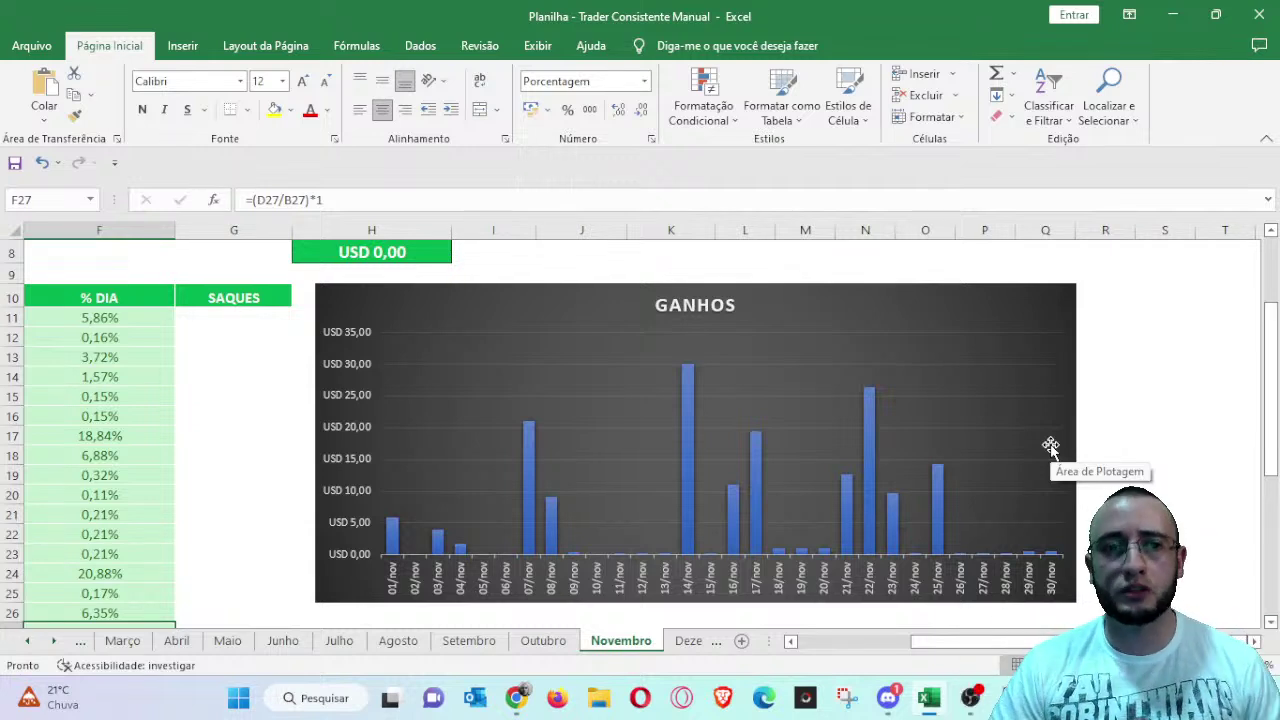
- Return to the daily results table and point out the percentages for 07/nov and 14/nov
{"action": "left_click", "coordinate": [849, 643]}
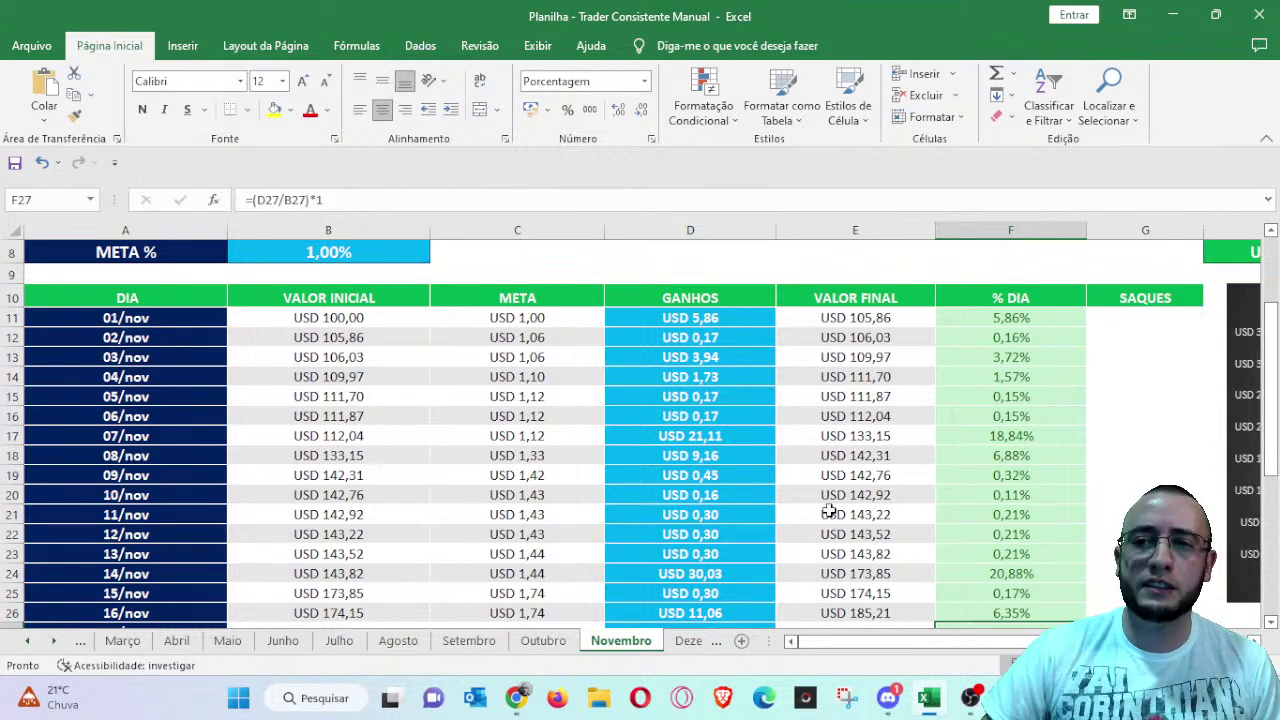
{"action": "left_click", "coordinate": [1055, 431]}
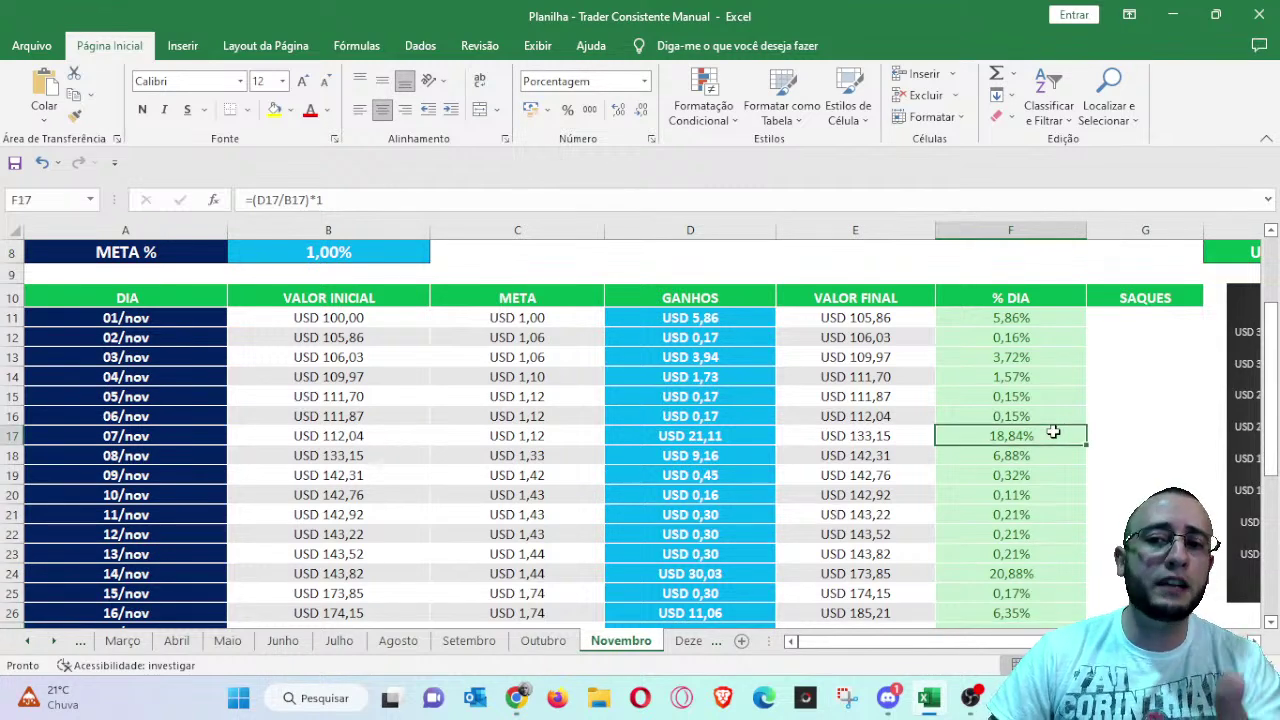
{"action": "left_click", "coordinate": [1029, 576]}
{"action": "left_click", "coordinate": [1155, 451]}
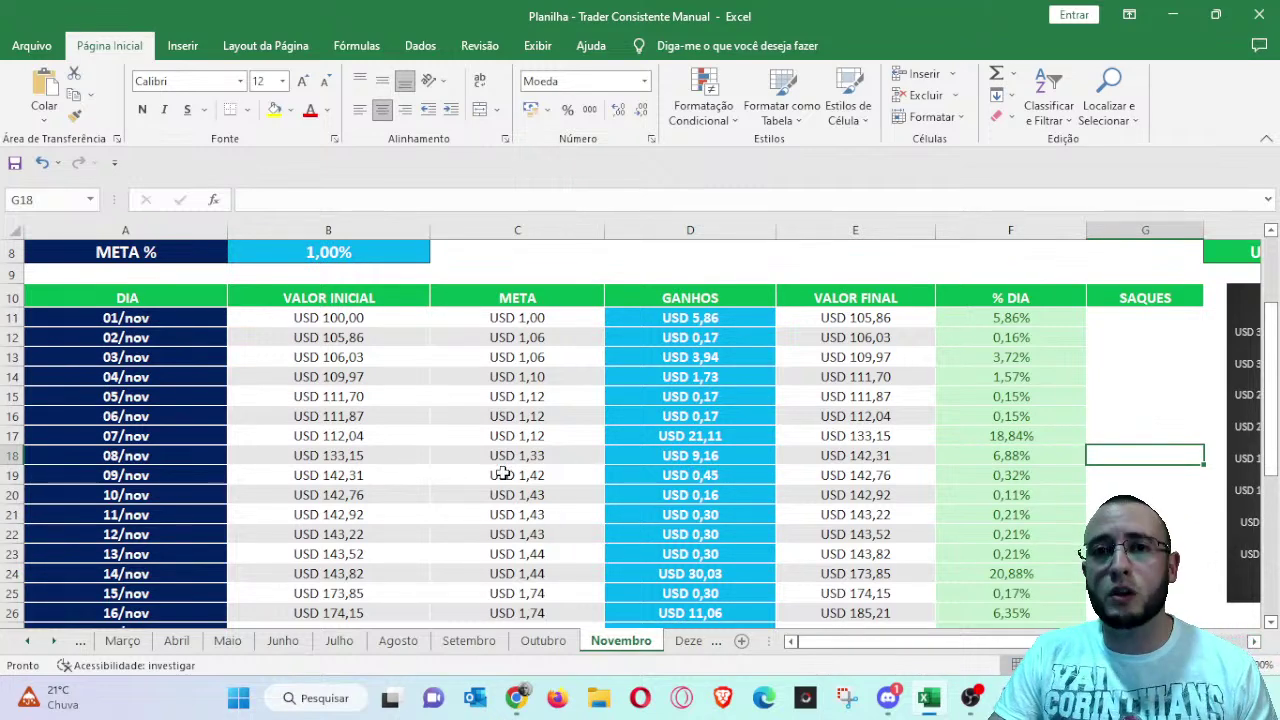
{"action": "left_click_drag", "start_coordinate": [28, 648], "coordinate": [28, 648]}
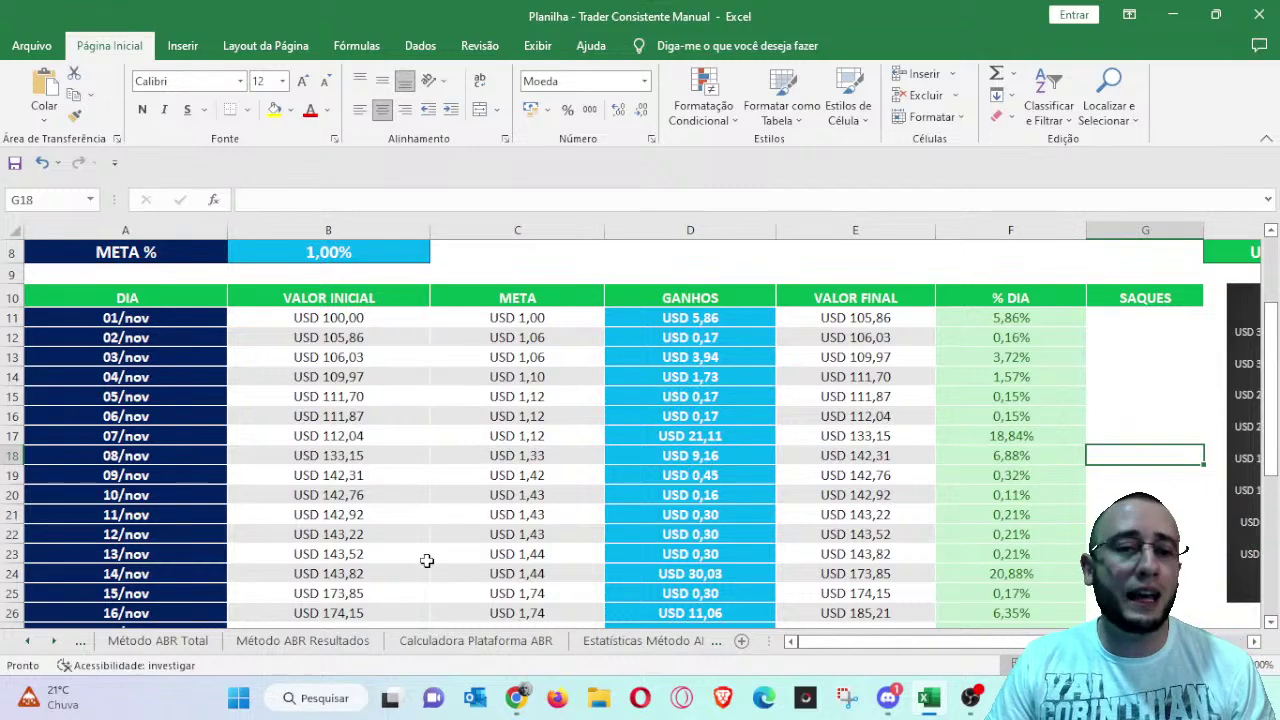
{"action": "left_click_drag", "start_coordinate": [30, 648], "coordinate": [30, 650]}
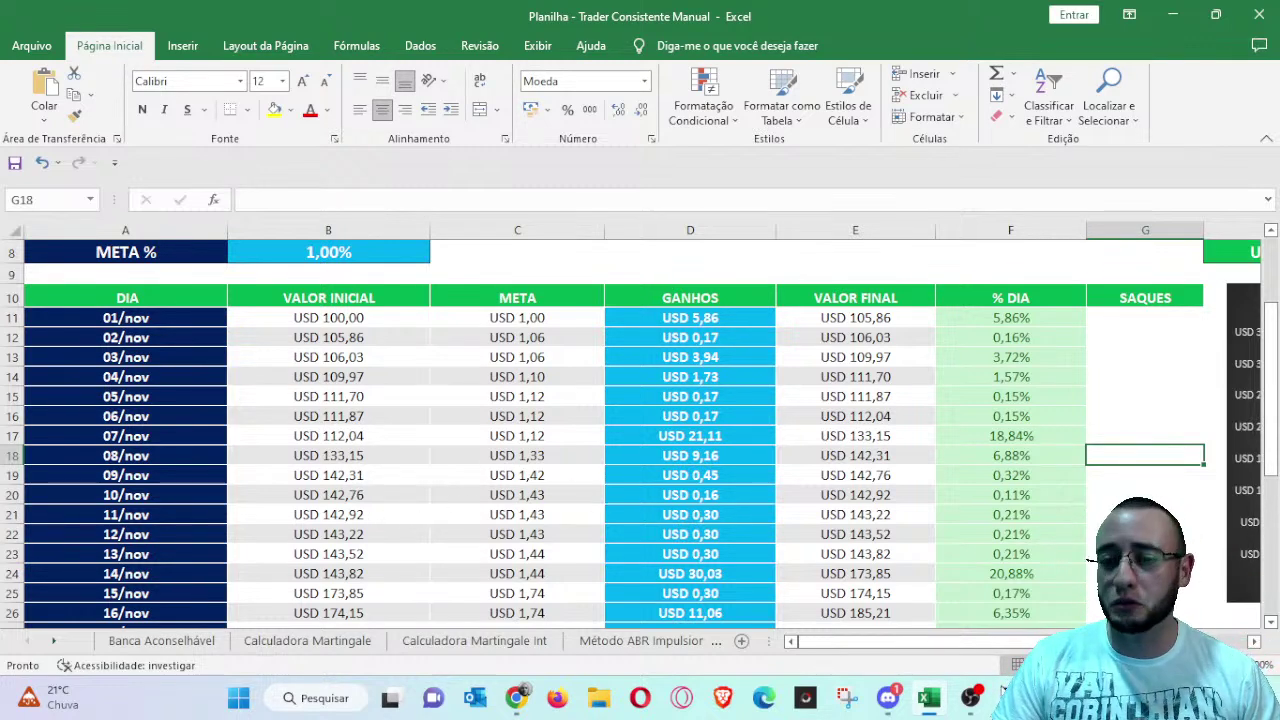
- Switch to the remote desktop's browser with the ABR platform and show the M1 timeframe markets
{"action": "mouse_move", "coordinate": [1010, 698]}
{"action": "left_click", "coordinate": [1005, 595]}
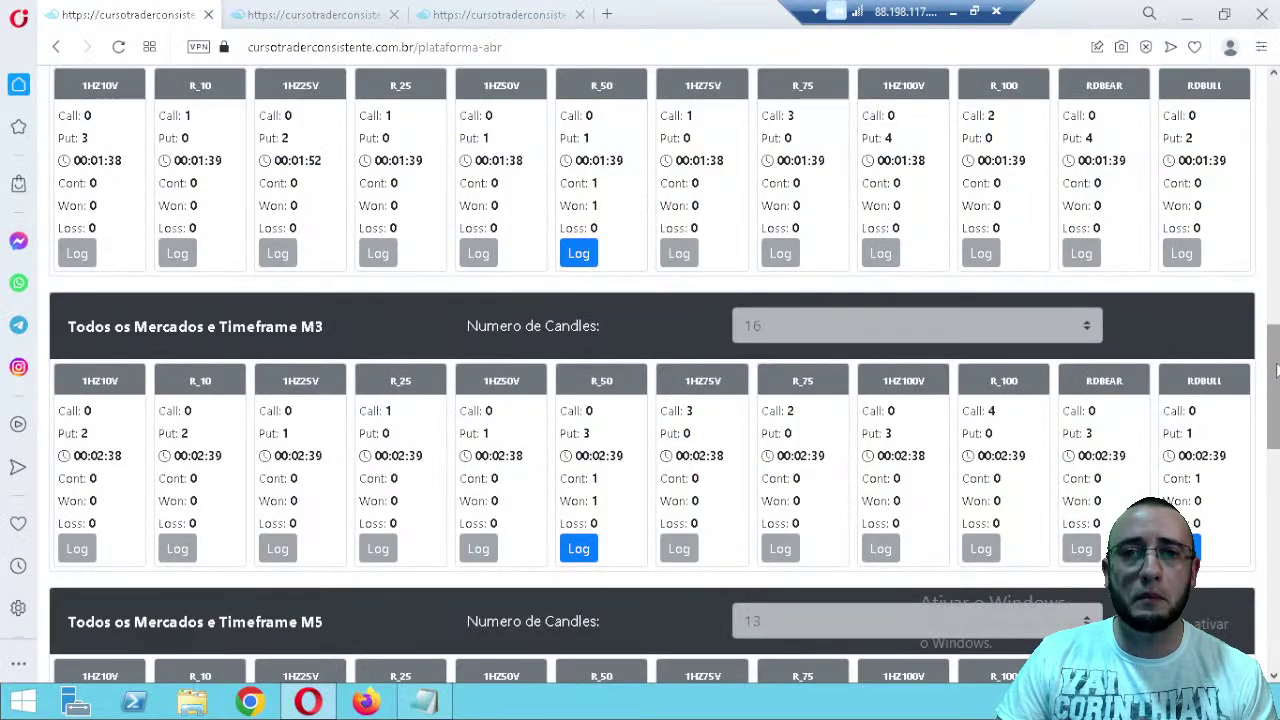
{"action": "scroll", "coordinate": [1276, 345], "scroll_direction": "up", "scroll_amount": 2}
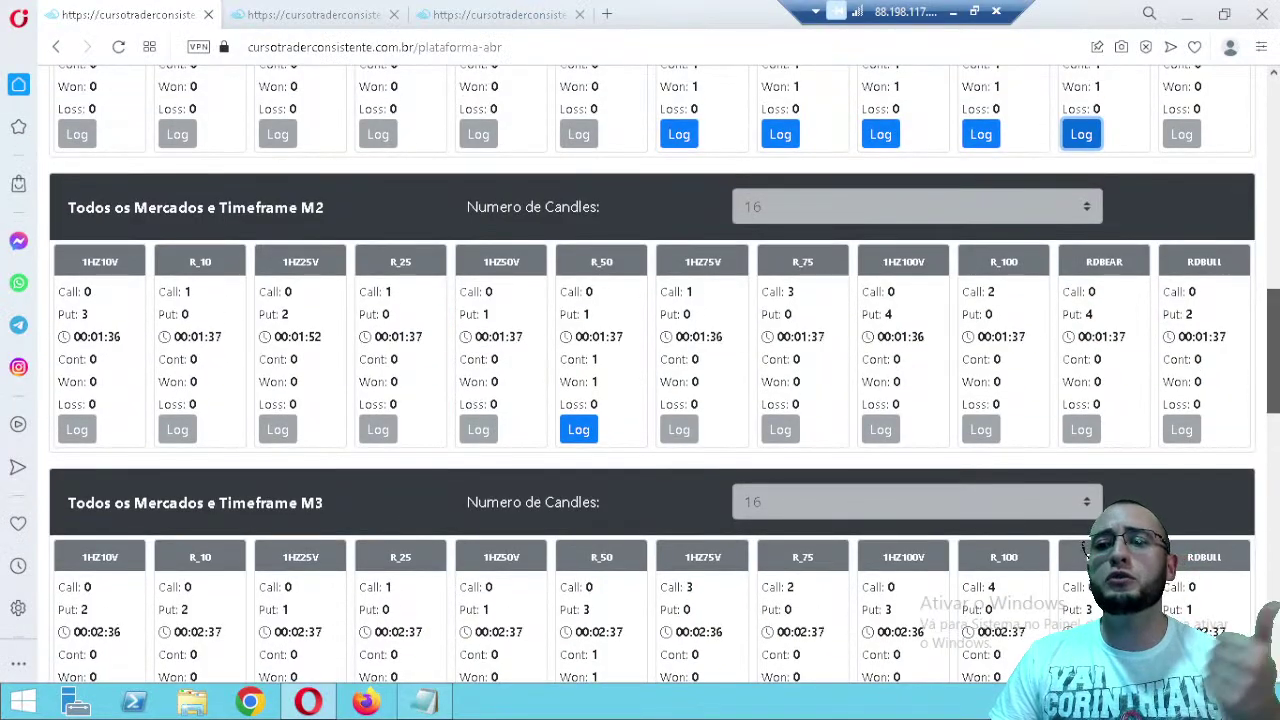
{"action": "scroll", "coordinate": [1276, 345], "scroll_direction": "up", "scroll_amount": 3}
{"action": "scroll", "coordinate": [1268, 300], "scroll_direction": "up", "scroll_amount": 1}
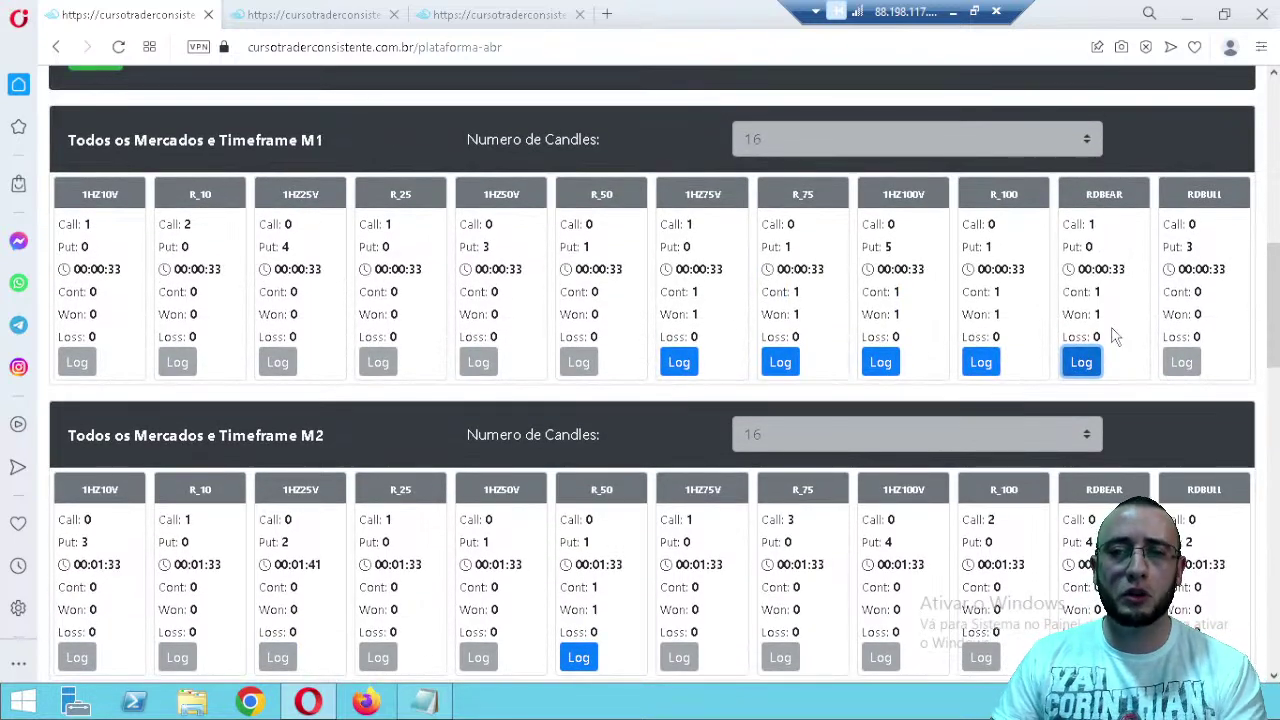
- Check the M1 trade logs of the 1HZ75V, R_75, 1HZ100V and RDBEAR markets, closing each one
{"action": "left_click", "coordinate": [688, 365]}
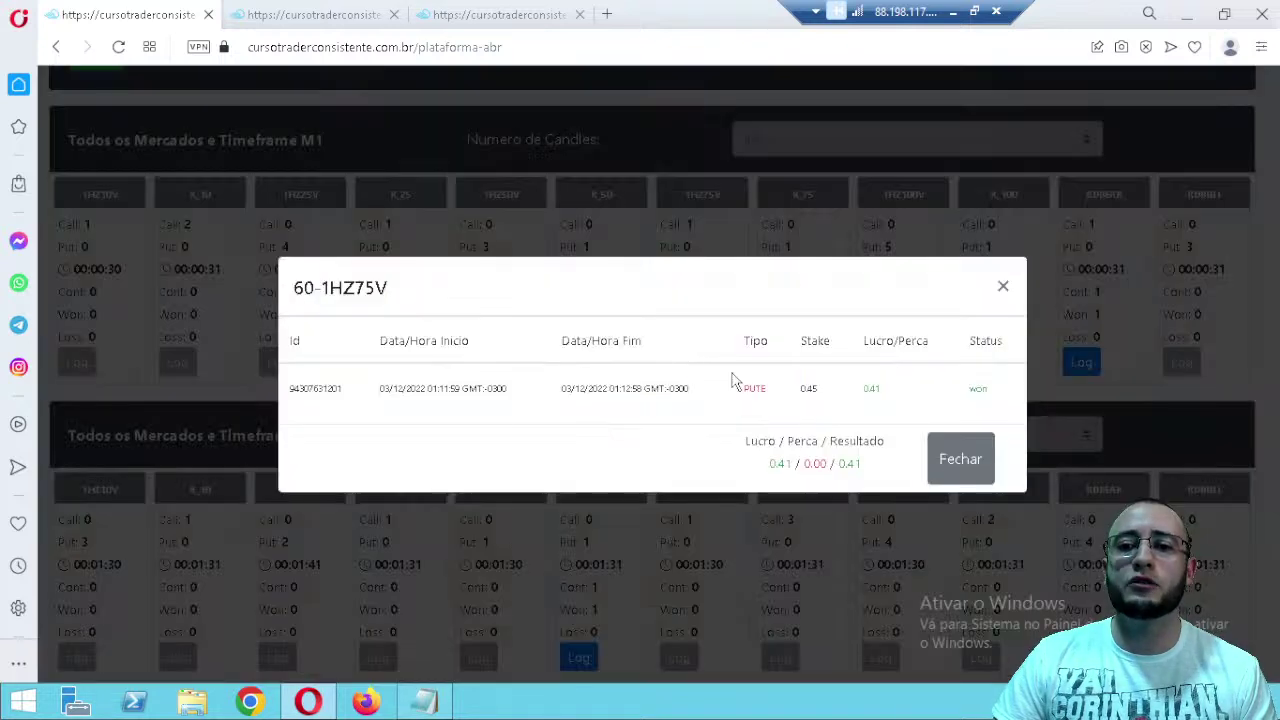
{"action": "left_click", "coordinate": [958, 462]}
{"action": "left_click", "coordinate": [794, 362]}
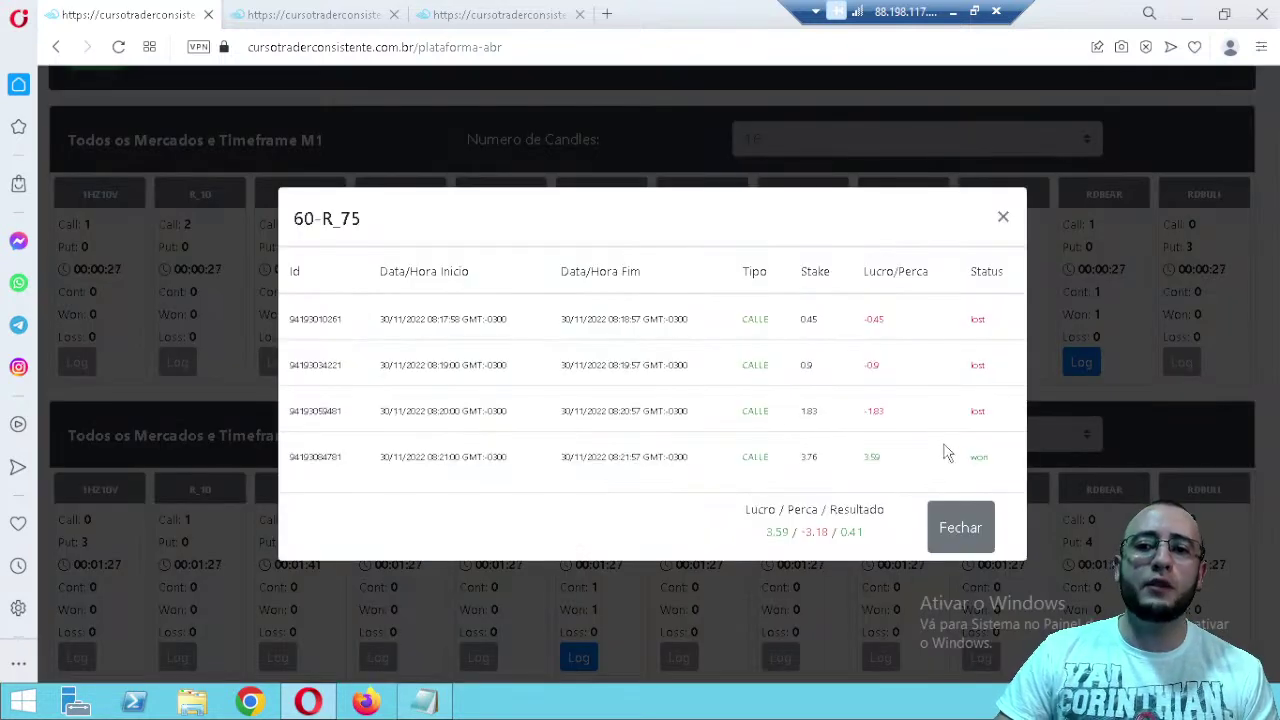
{"action": "left_click", "coordinate": [958, 528]}
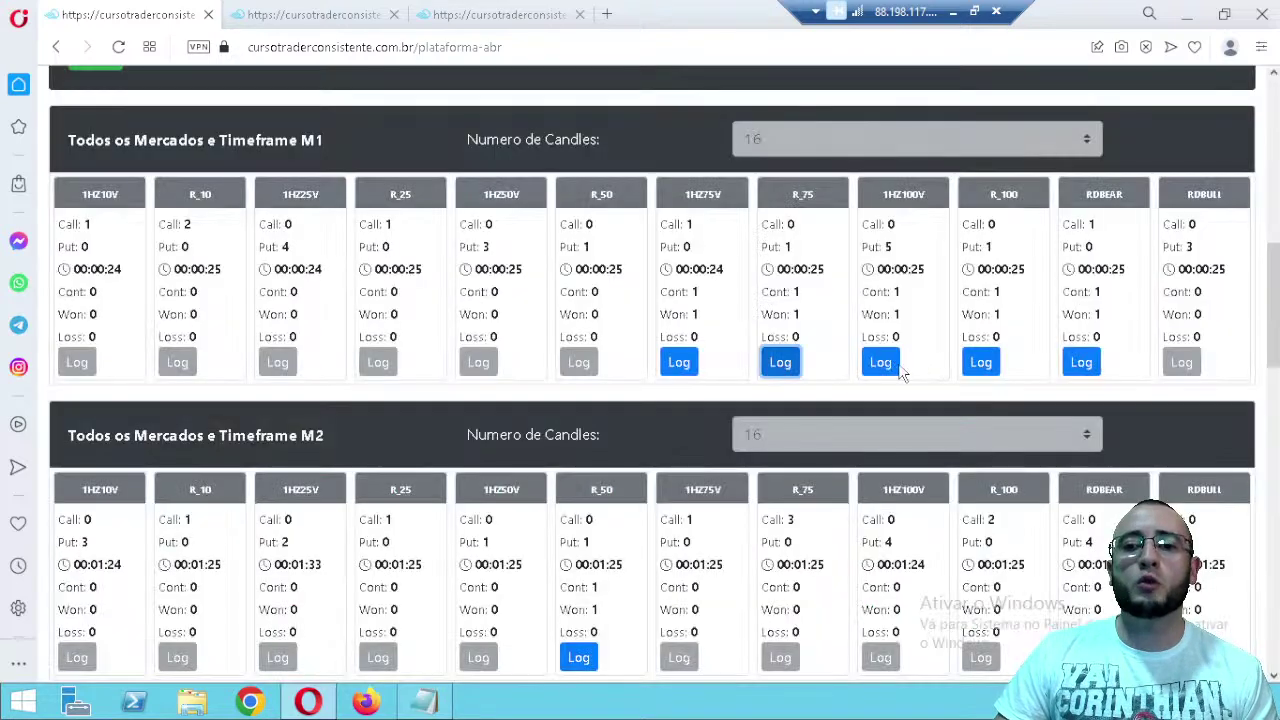
{"action": "left_click", "coordinate": [884, 364]}
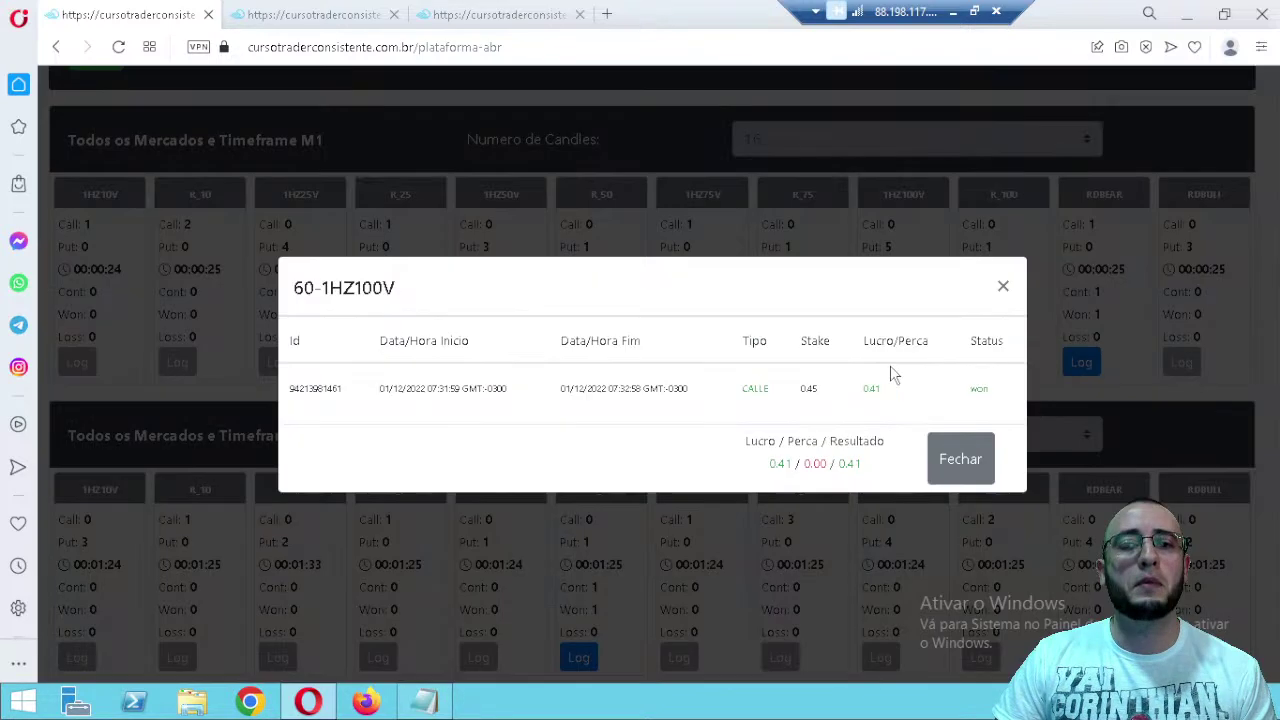
{"action": "left_click", "coordinate": [955, 460]}
{"action": "left_click", "coordinate": [1082, 365]}
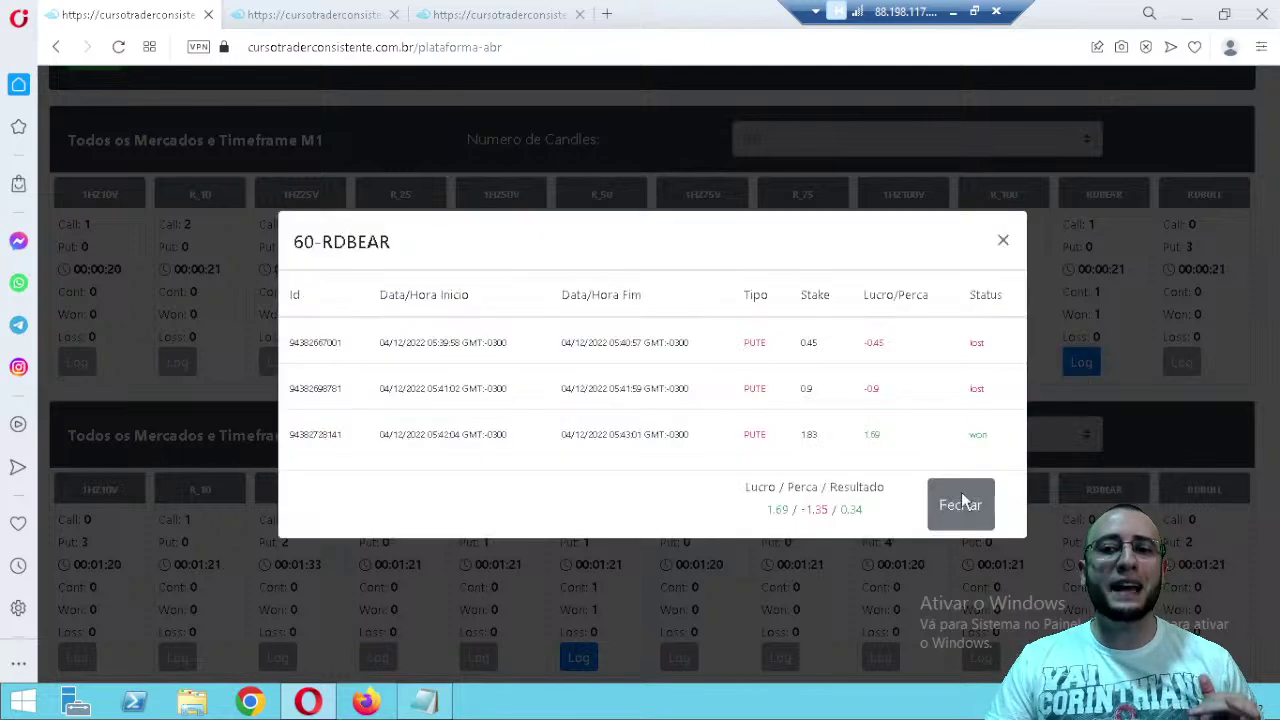
{"action": "left_click", "coordinate": [953, 510]}
- Check the R_50 trade logs in the M2 and M3 timeframes, closing each one
{"action": "scroll", "coordinate": [682, 425], "scroll_direction": "down", "scroll_amount": 3}
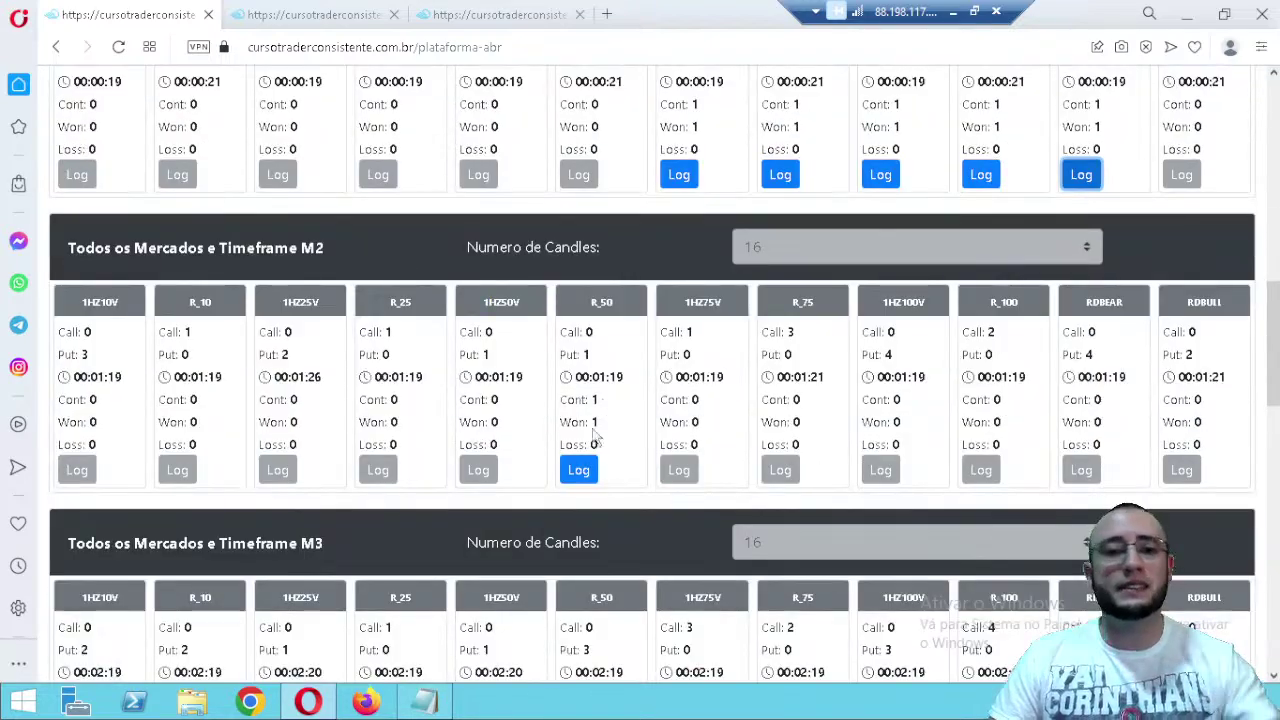
{"action": "left_click", "coordinate": [578, 378]}
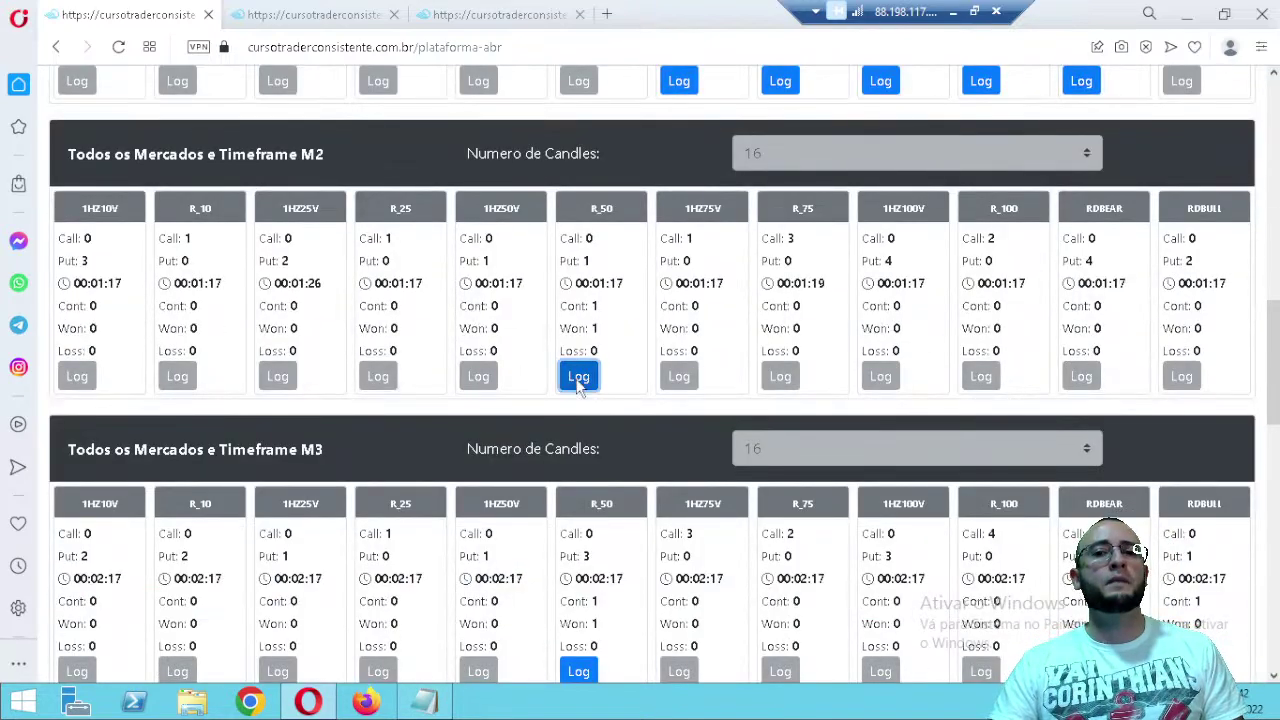
{"action": "left_click", "coordinate": [960, 503]}
{"action": "scroll", "coordinate": [600, 445], "scroll_direction": "down", "scroll_amount": 3}
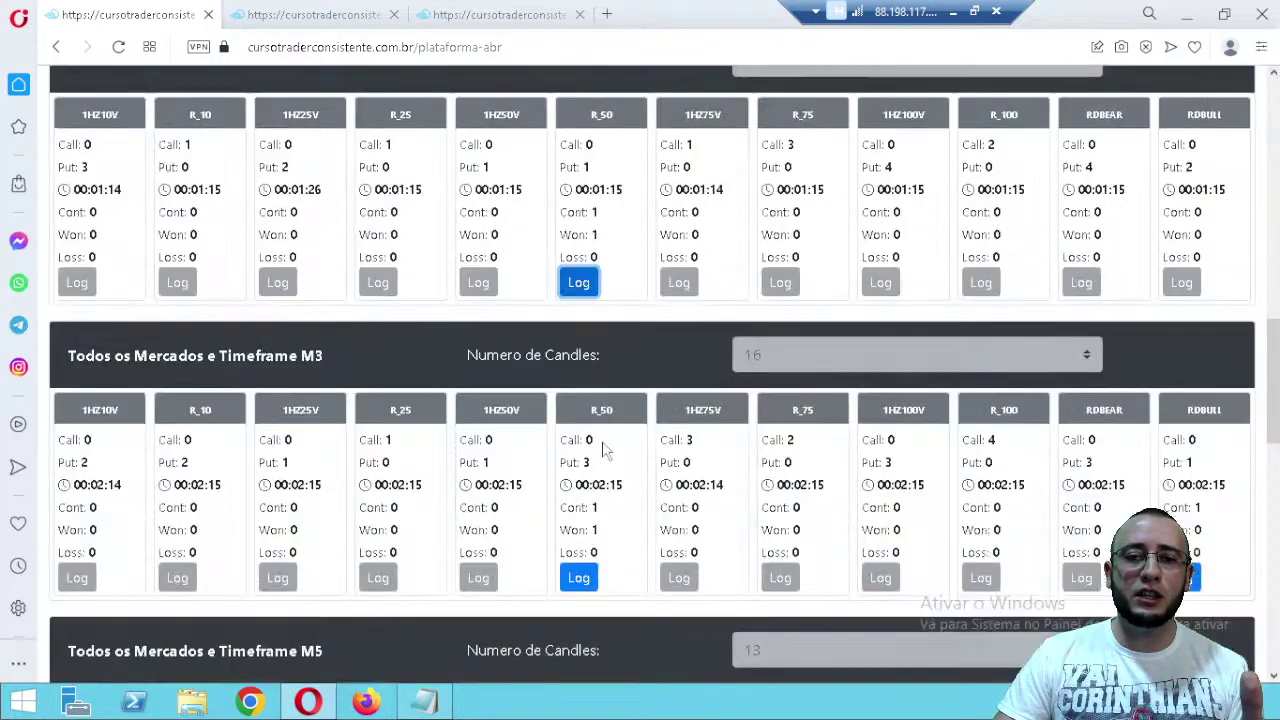
{"action": "left_click", "coordinate": [578, 392]}
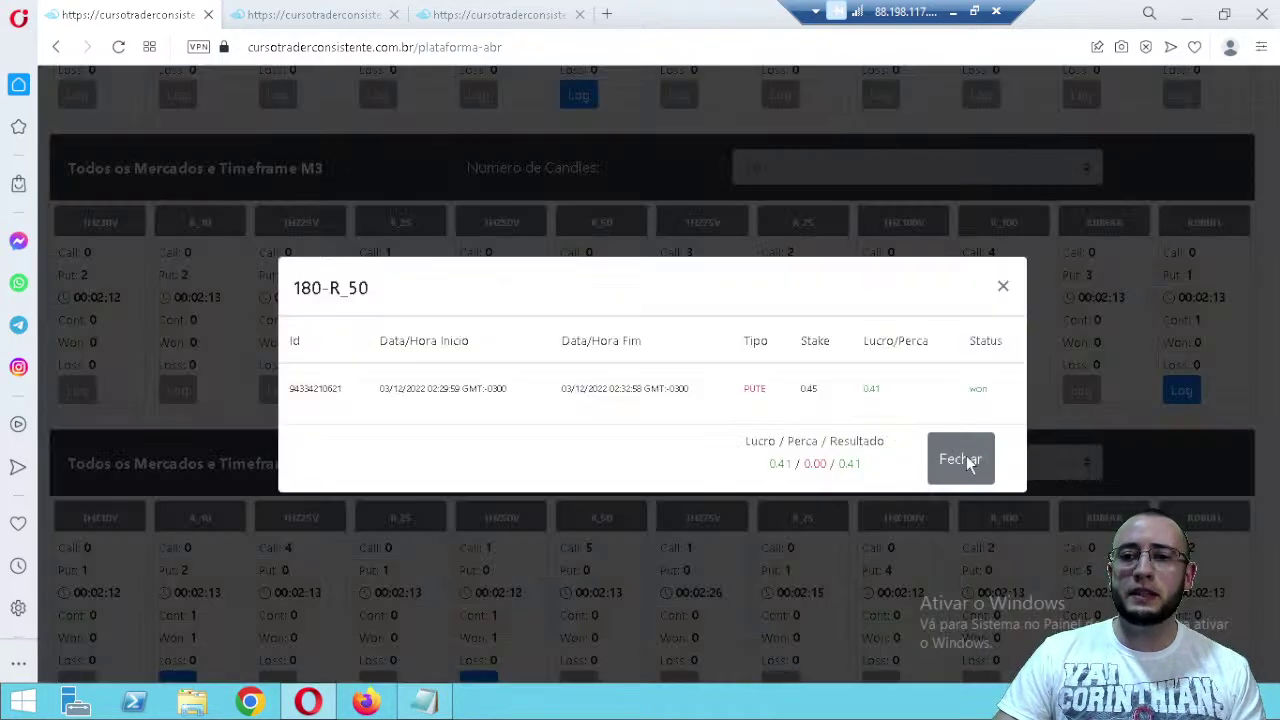
{"action": "left_click", "coordinate": [960, 457]}
- Look over the M5 and M10 markets, and highlight the approximate profit amount in the robot's Divisor settings
{"action": "scroll", "coordinate": [568, 422], "scroll_direction": "down", "scroll_amount": 4}
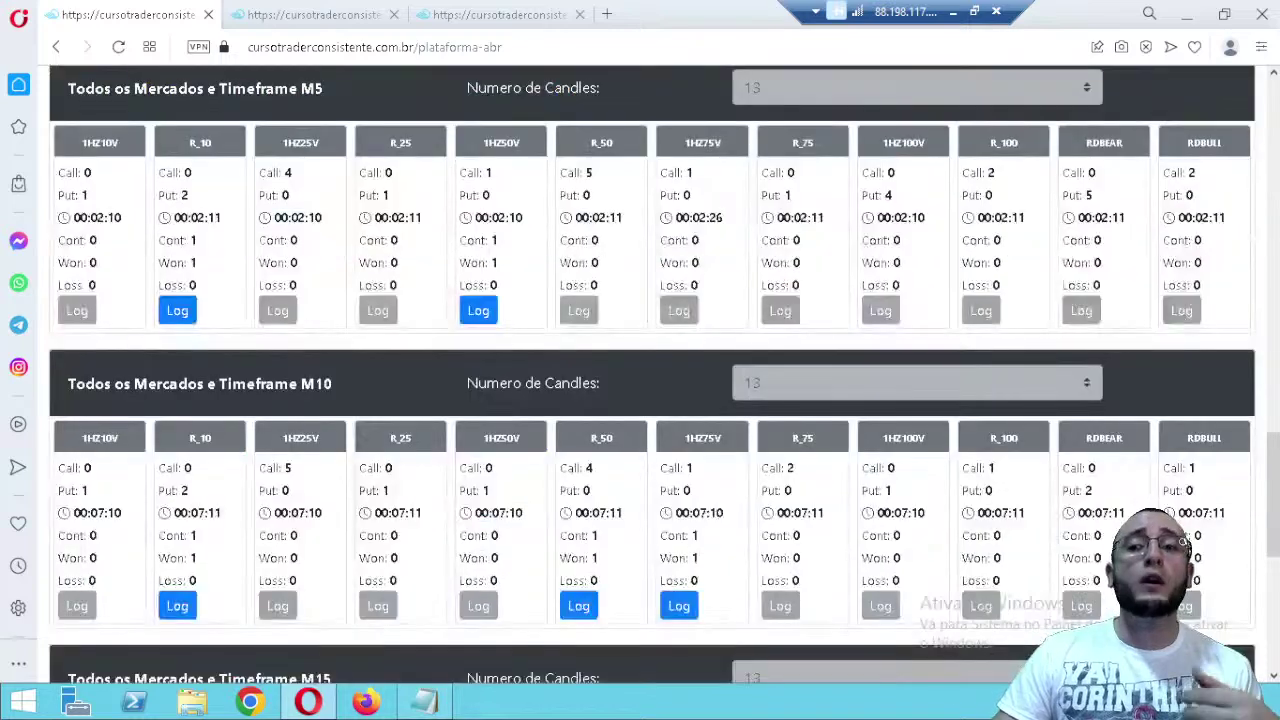
{"action": "left_click", "coordinate": [1276, 402]}
{"action": "scroll", "coordinate": [1276, 402], "scroll_direction": "up", "scroll_amount": 9}
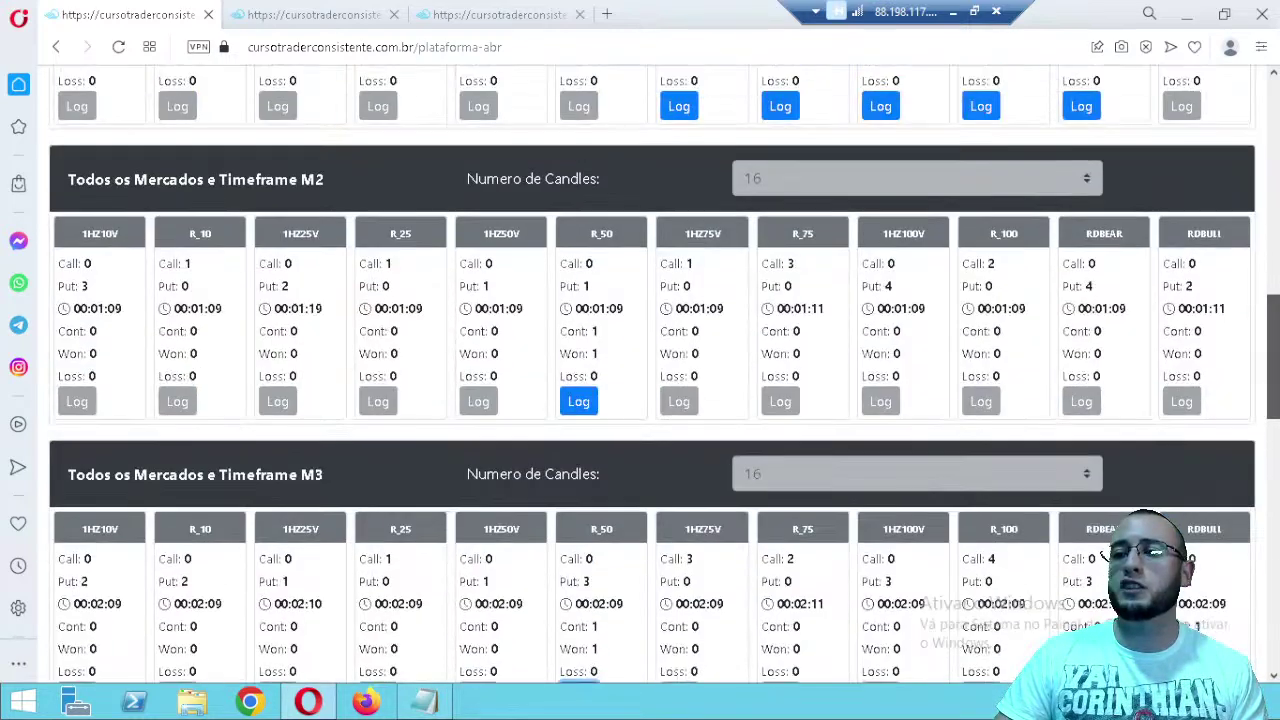
{"action": "scroll", "coordinate": [843, 153], "scroll_direction": "up", "scroll_amount": 5}
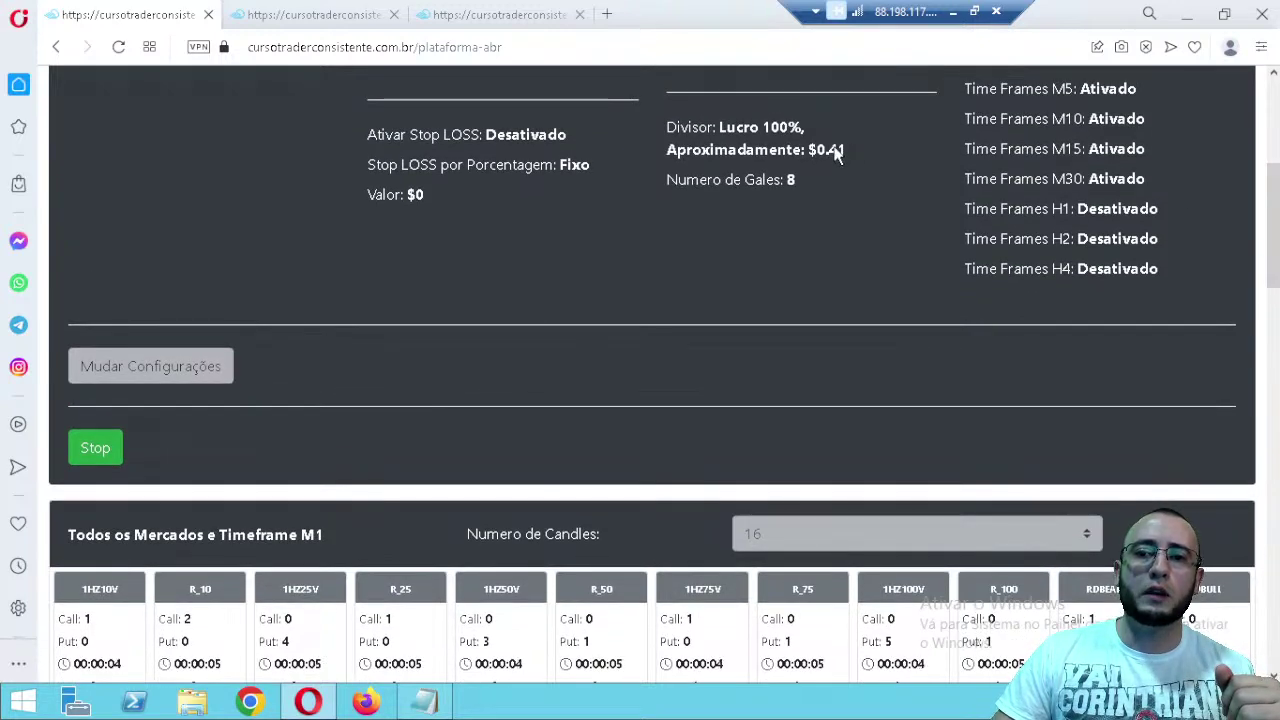
{"action": "double_click", "coordinate": [834, 151]}
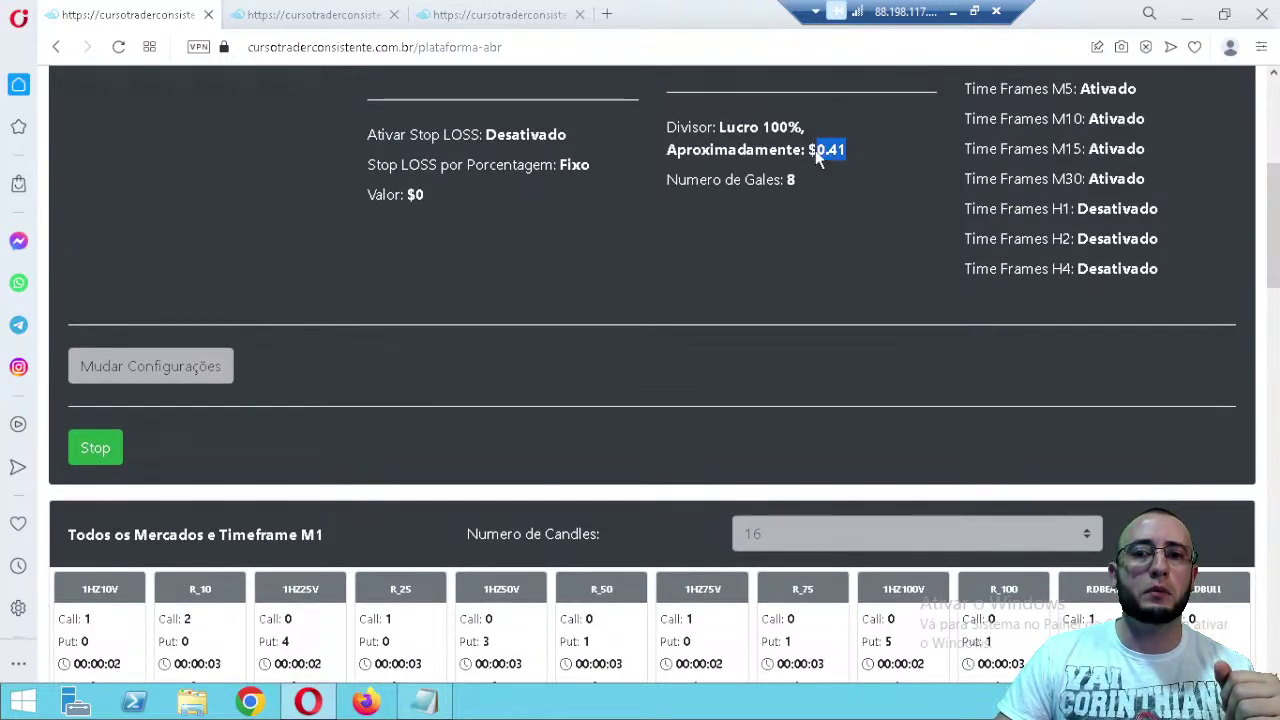
{"action": "scroll", "coordinate": [652, 370], "scroll_direction": "down", "scroll_amount": 3}
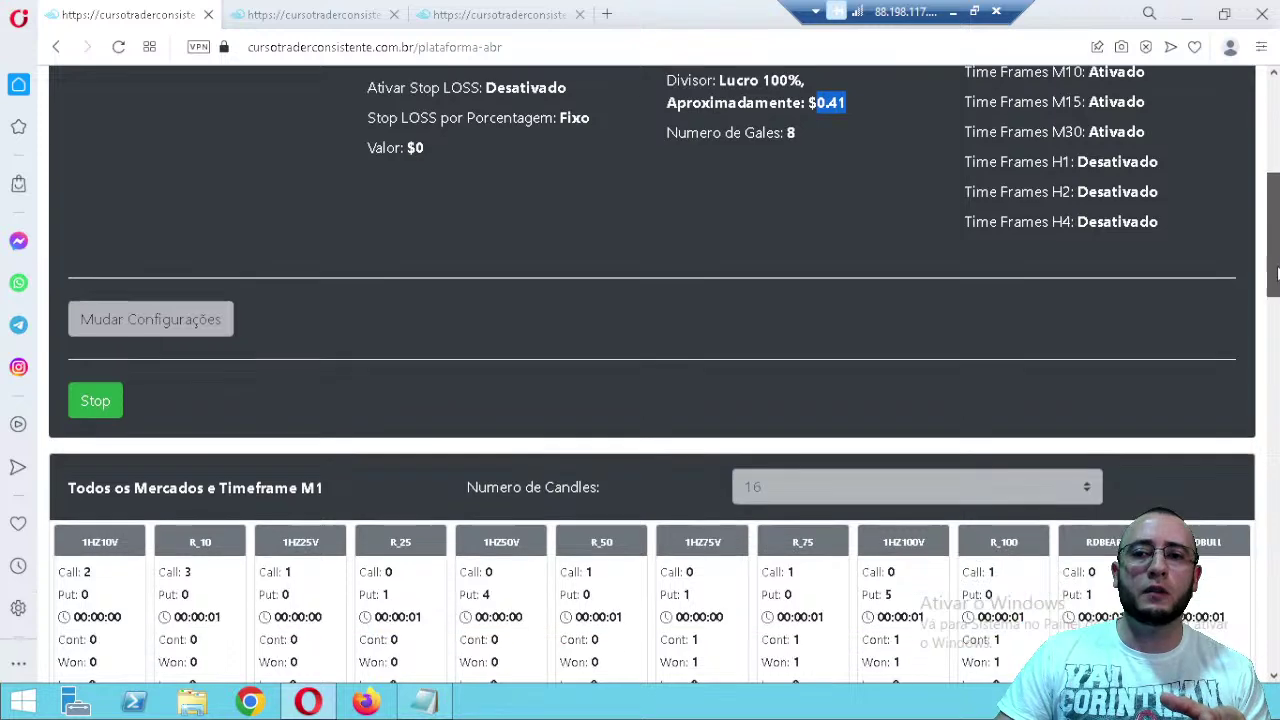
- Look over the remaining timeframe markets and check the R_50 trade log in the M30 timeframe, closing it
{"action": "scroll", "coordinate": [748, 308], "scroll_direction": "down", "scroll_amount": 5}
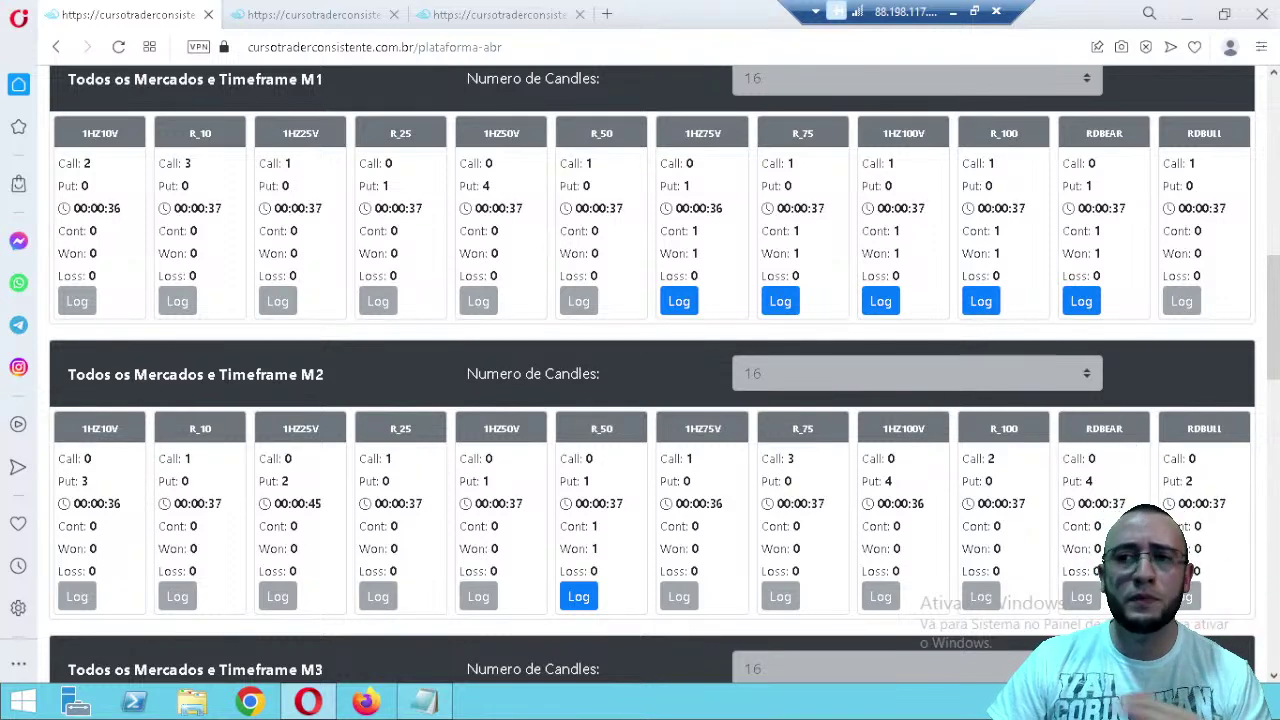
{"action": "left_click_drag", "start_coordinate": [1277, 340], "coordinate": [1277, 630]}
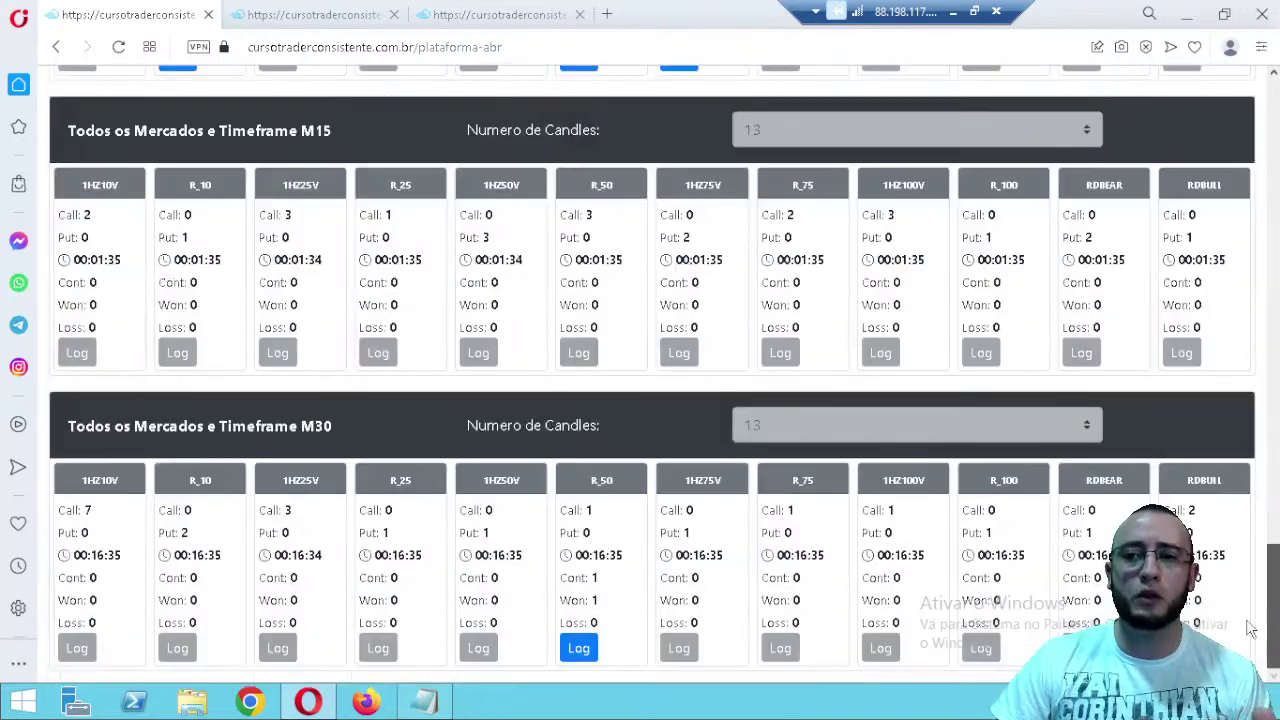
{"action": "left_click", "coordinate": [579, 648]}
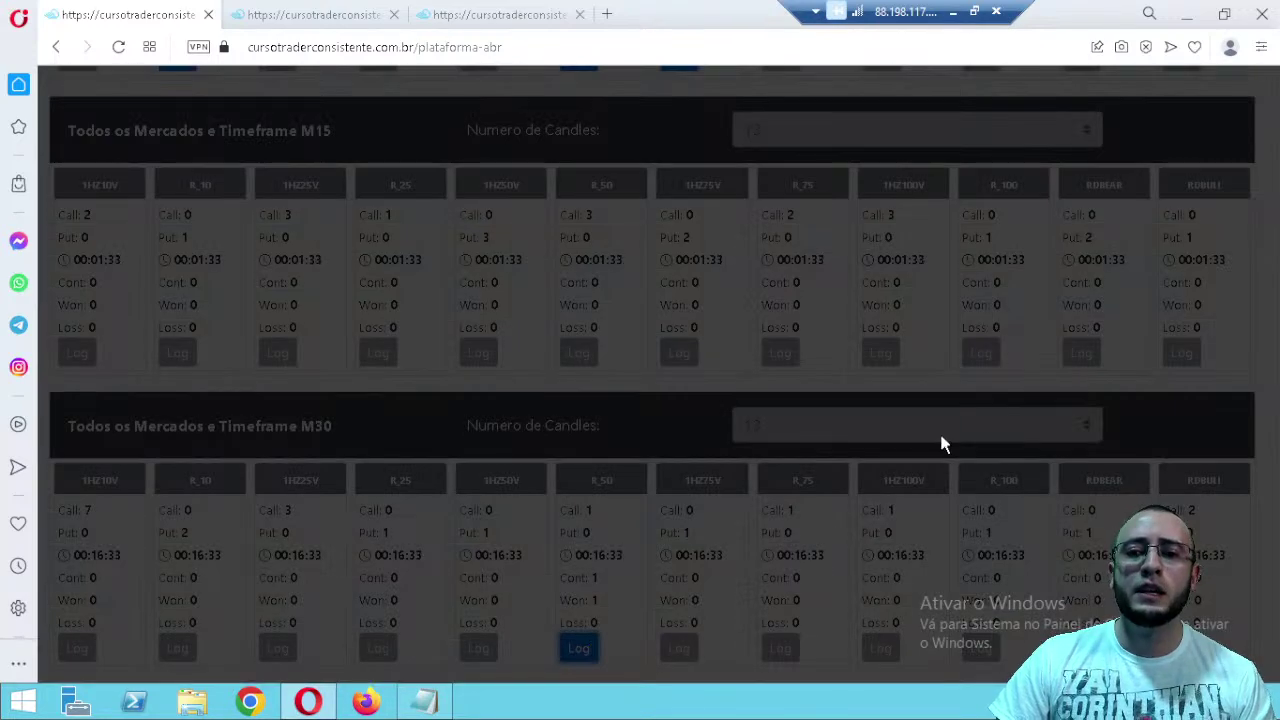
{"action": "left_click", "coordinate": [969, 503]}
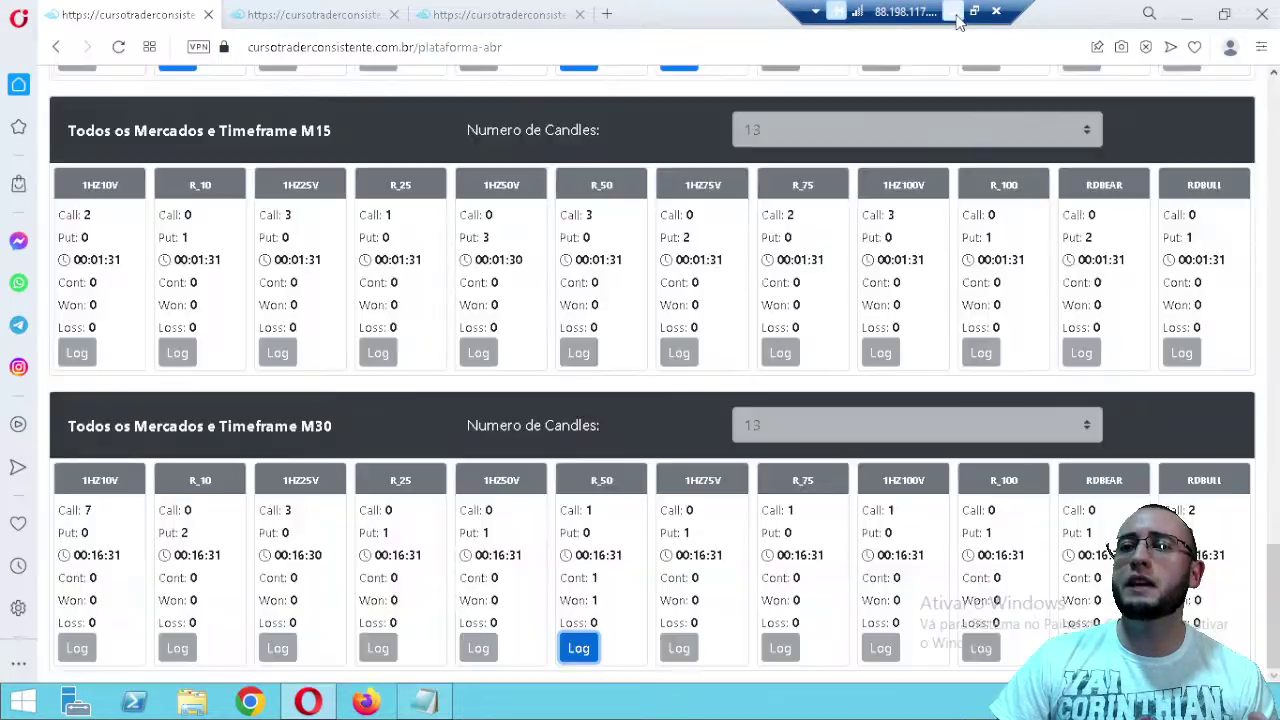
- Switch back to the Excel workbook and show the summary at the start of the Método ABR Independente sheet
{"action": "left_click", "coordinate": [955, 15]}
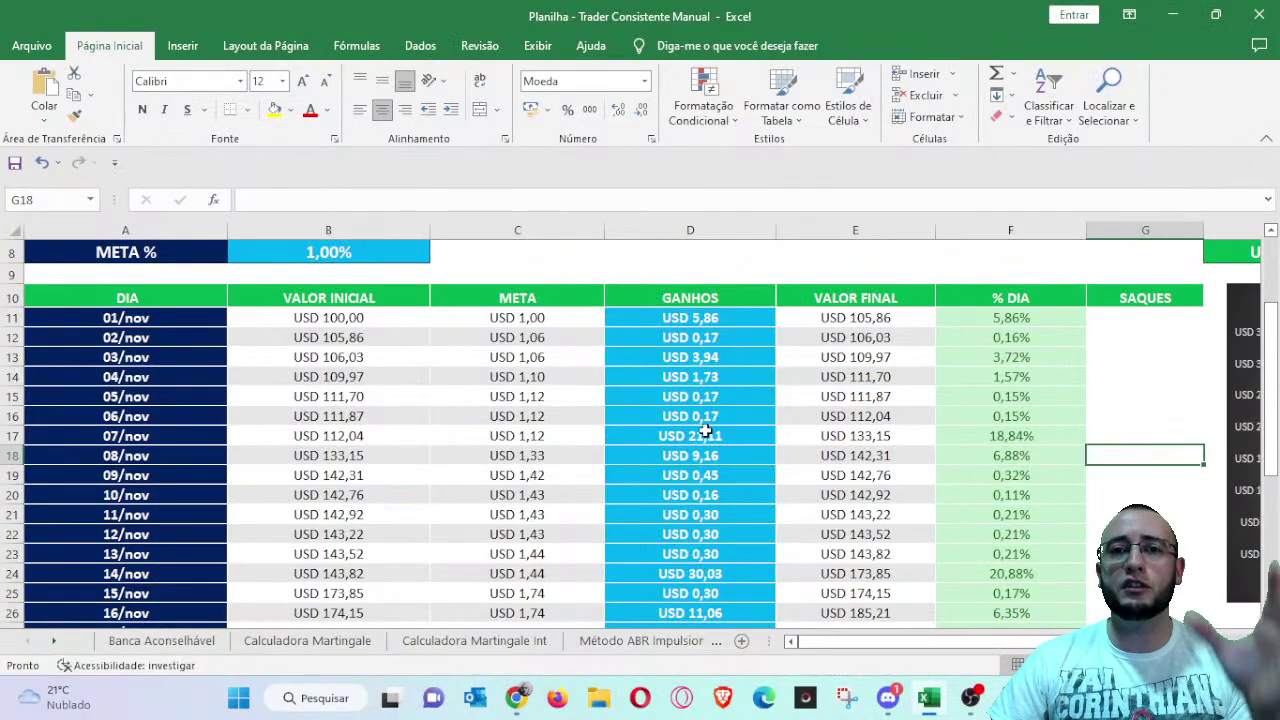
{"action": "left_click", "coordinate": [55, 643]}
{"action": "left_click", "coordinate": [55, 643]}
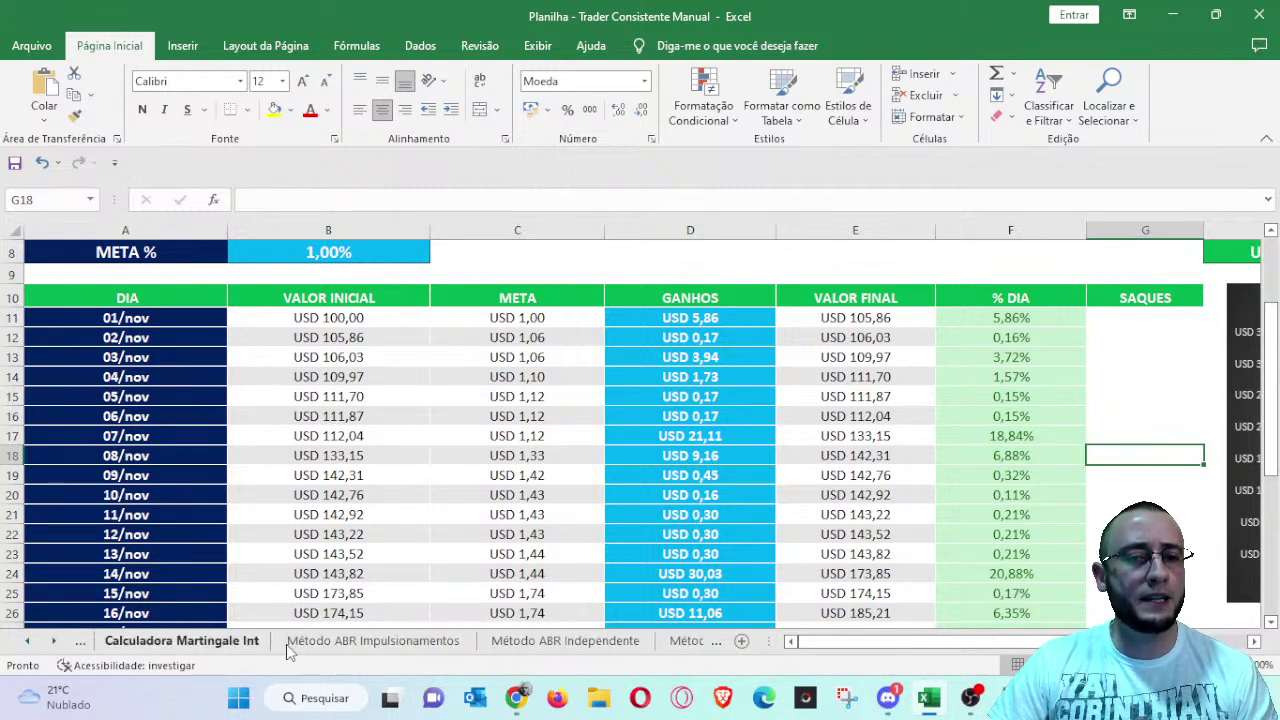
{"action": "left_click", "coordinate": [585, 641]}
{"action": "left_click", "coordinate": [585, 424]}
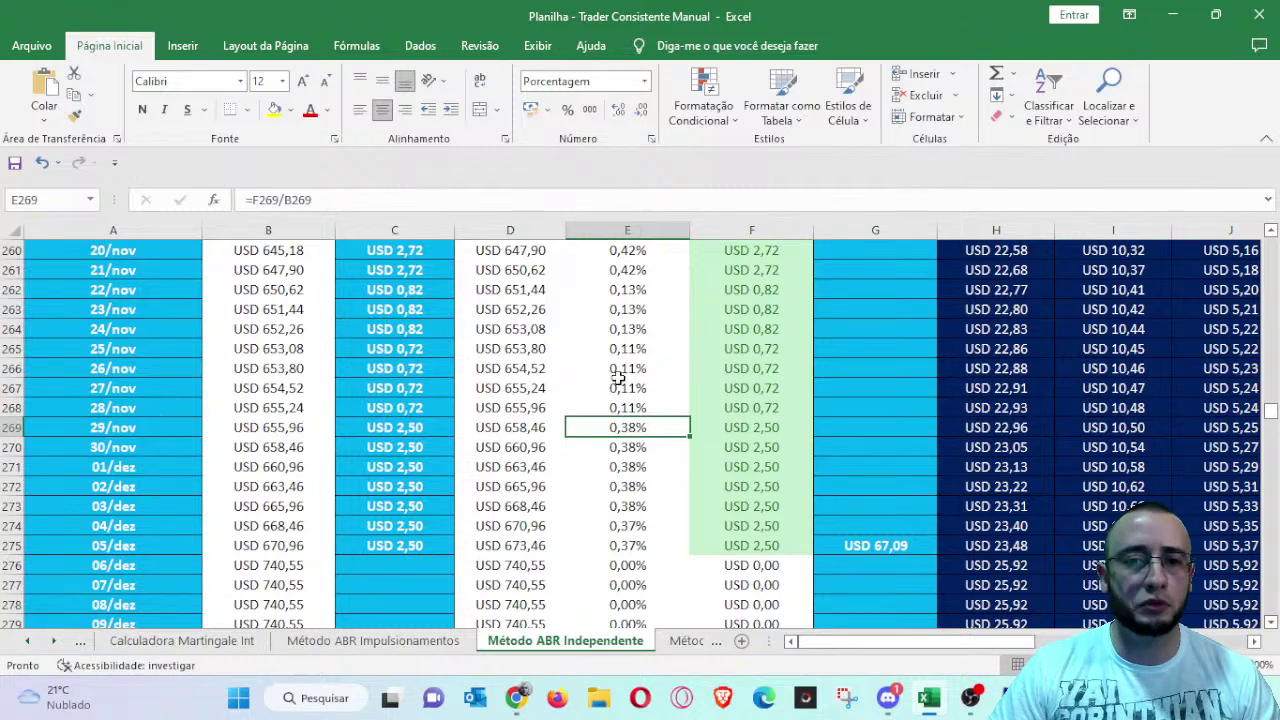
{"action": "scroll", "coordinate": [663, 391], "scroll_direction": "up", "scroll_amount": 15}
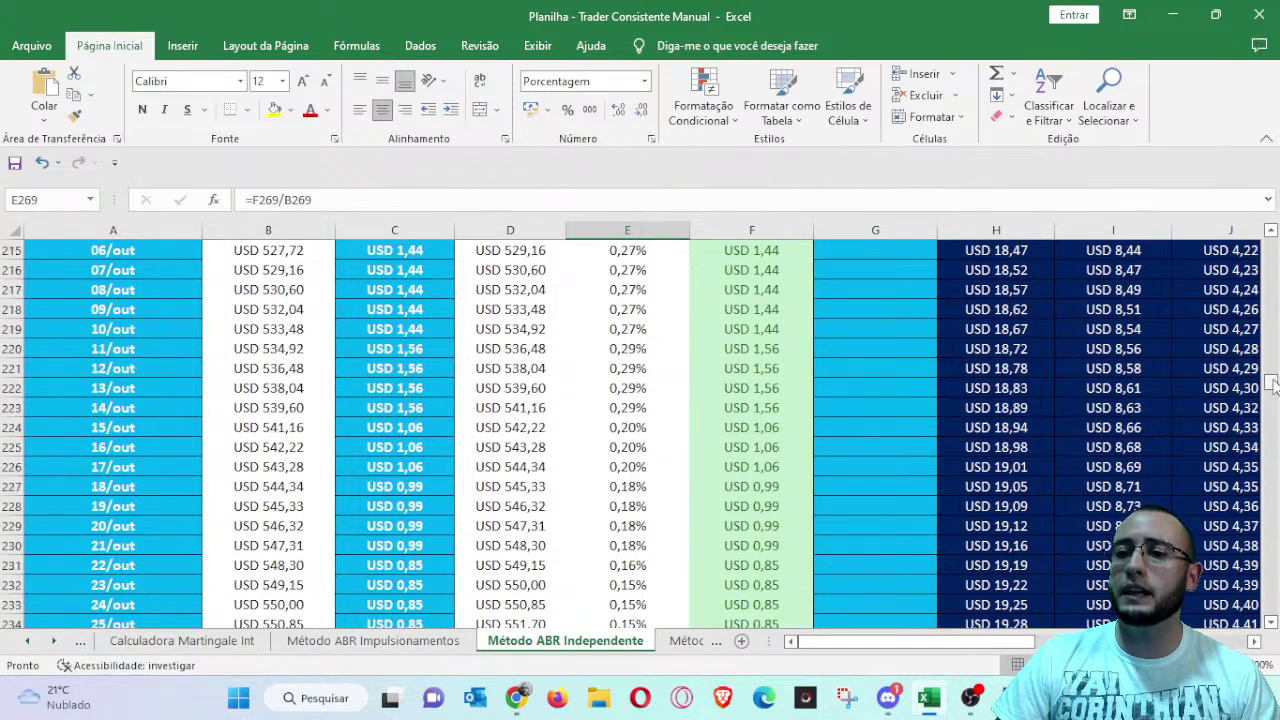
{"action": "left_click_drag", "start_coordinate": [1272, 385], "coordinate": [1272, 248]}
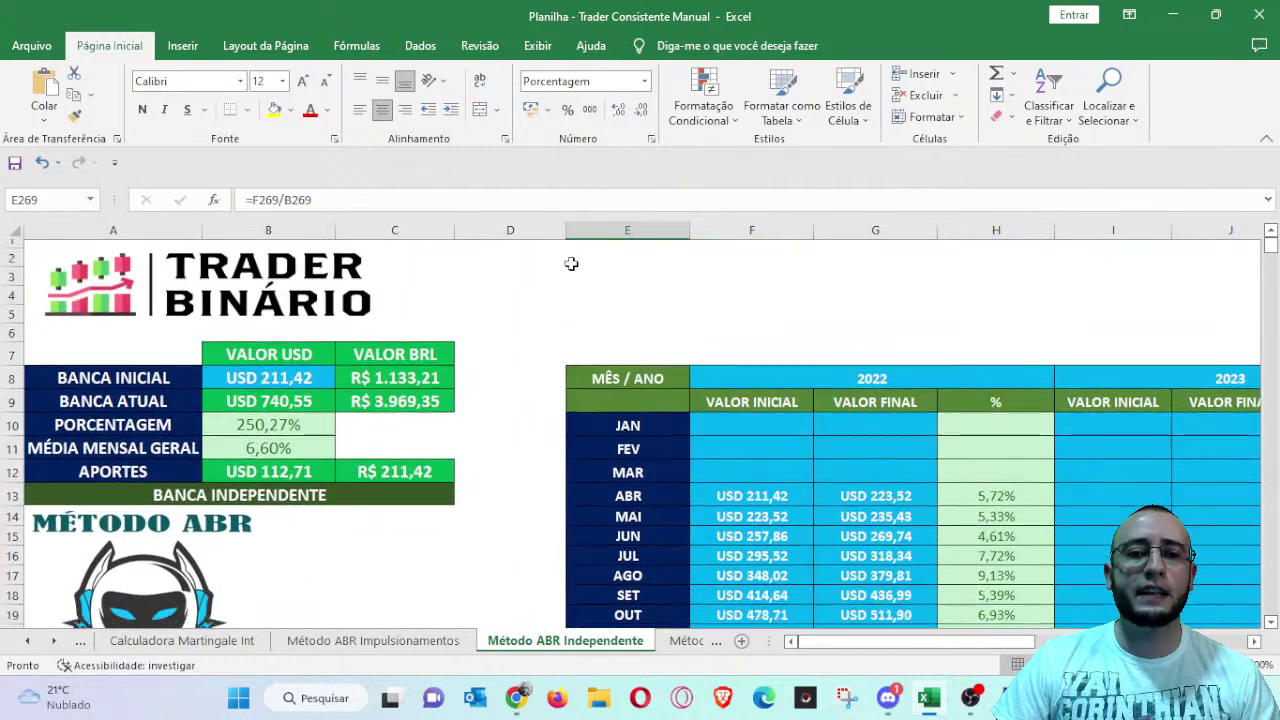
- Point out the initial balance, current balance, growth percentage and overall monthly average in the Banca Independente summary
{"action": "scroll", "coordinate": [571, 263], "scroll_direction": "down", "scroll_amount": 1}
{"action": "left_click", "coordinate": [309, 332]}
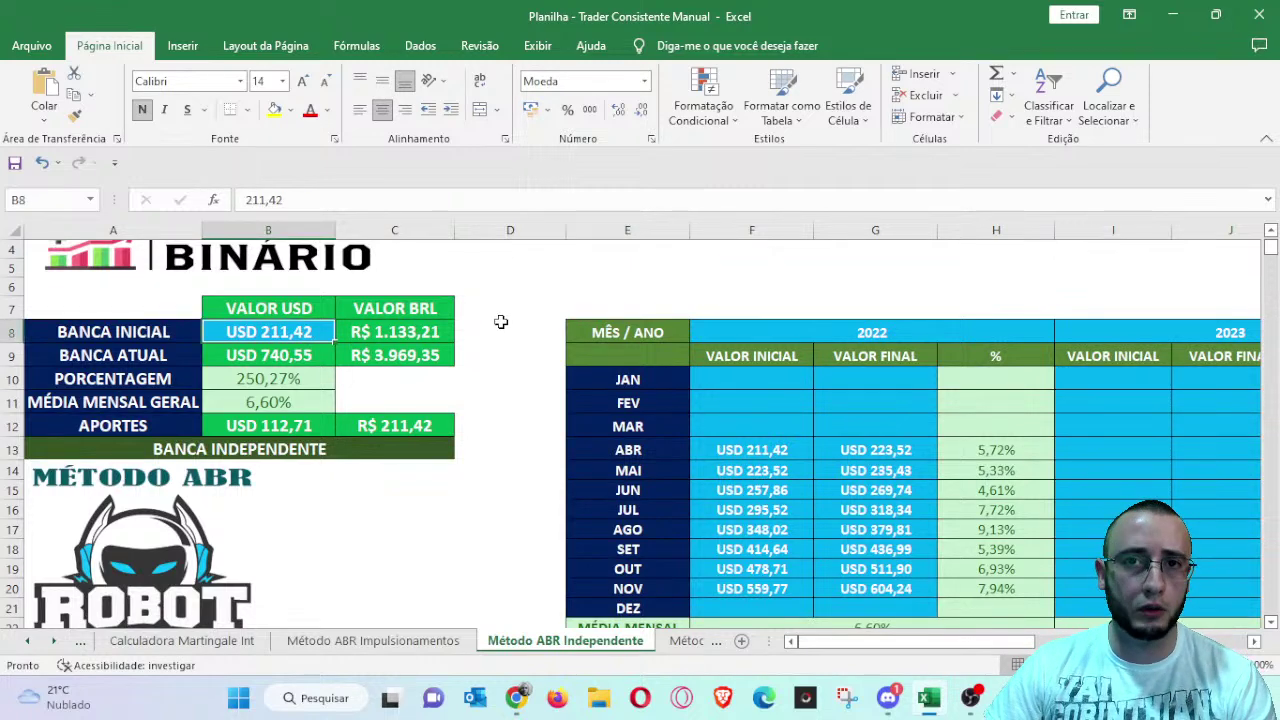
{"action": "scroll", "coordinate": [500, 329], "scroll_direction": "down", "scroll_amount": 2}
{"action": "scroll", "coordinate": [494, 334], "scroll_direction": "up", "scroll_amount": 2}
{"action": "left_click", "coordinate": [309, 352]}
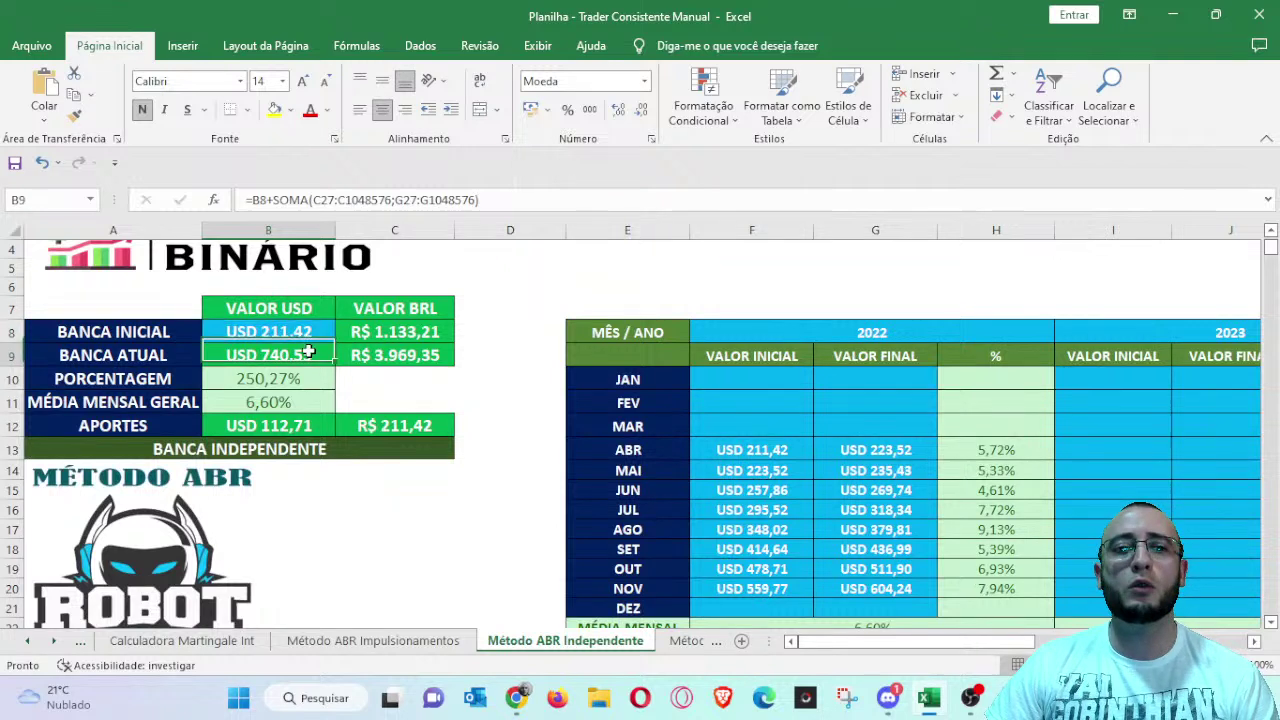
{"action": "left_click", "coordinate": [522, 378]}
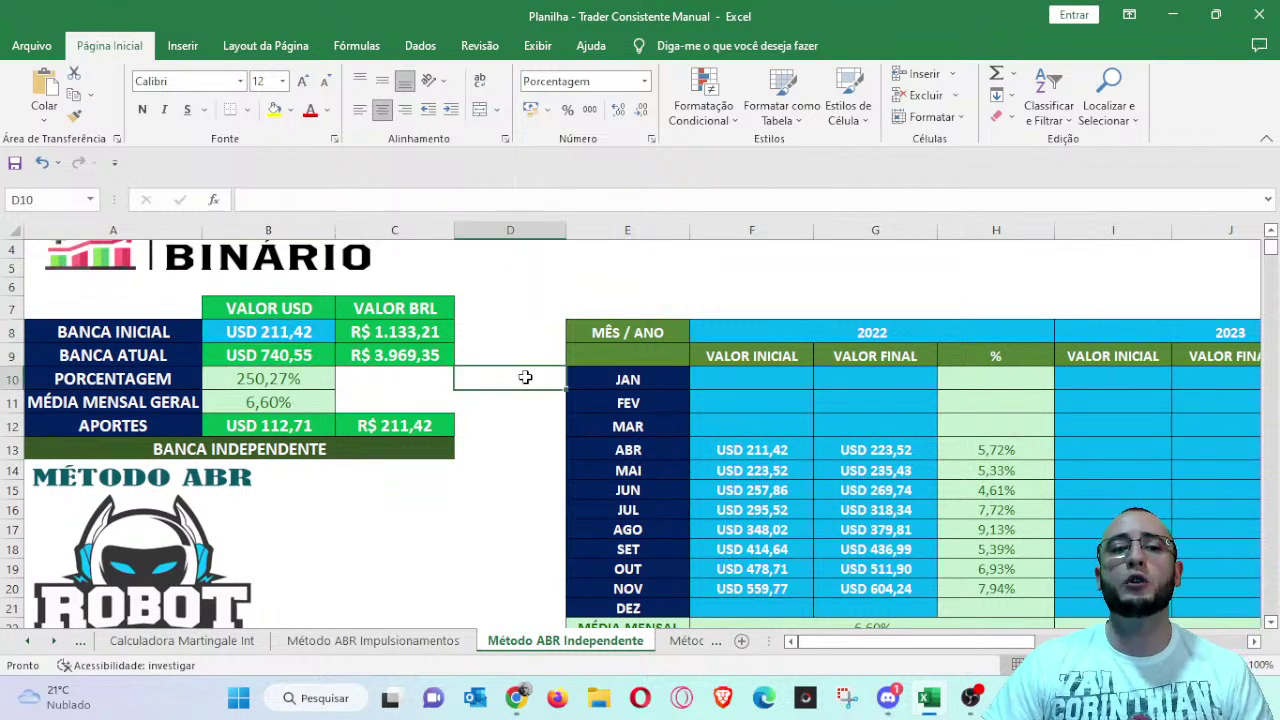
{"action": "left_click", "coordinate": [300, 380]}
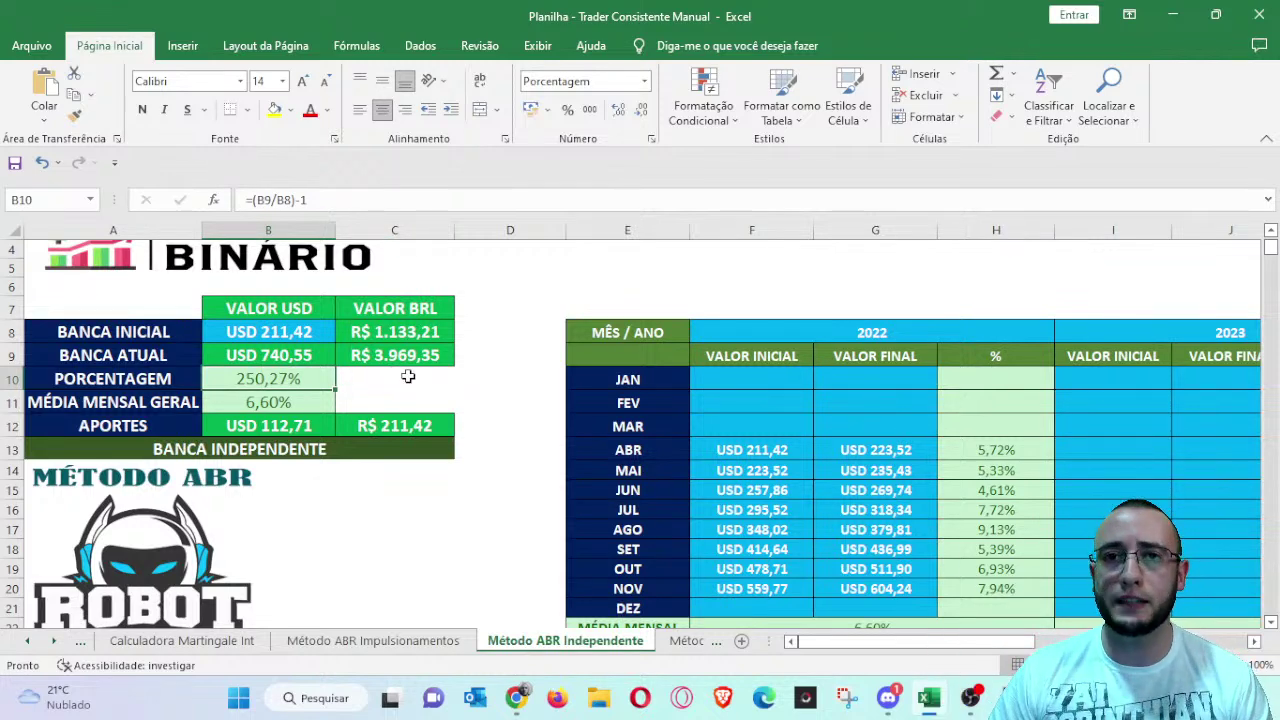
{"action": "left_click", "coordinate": [255, 400]}
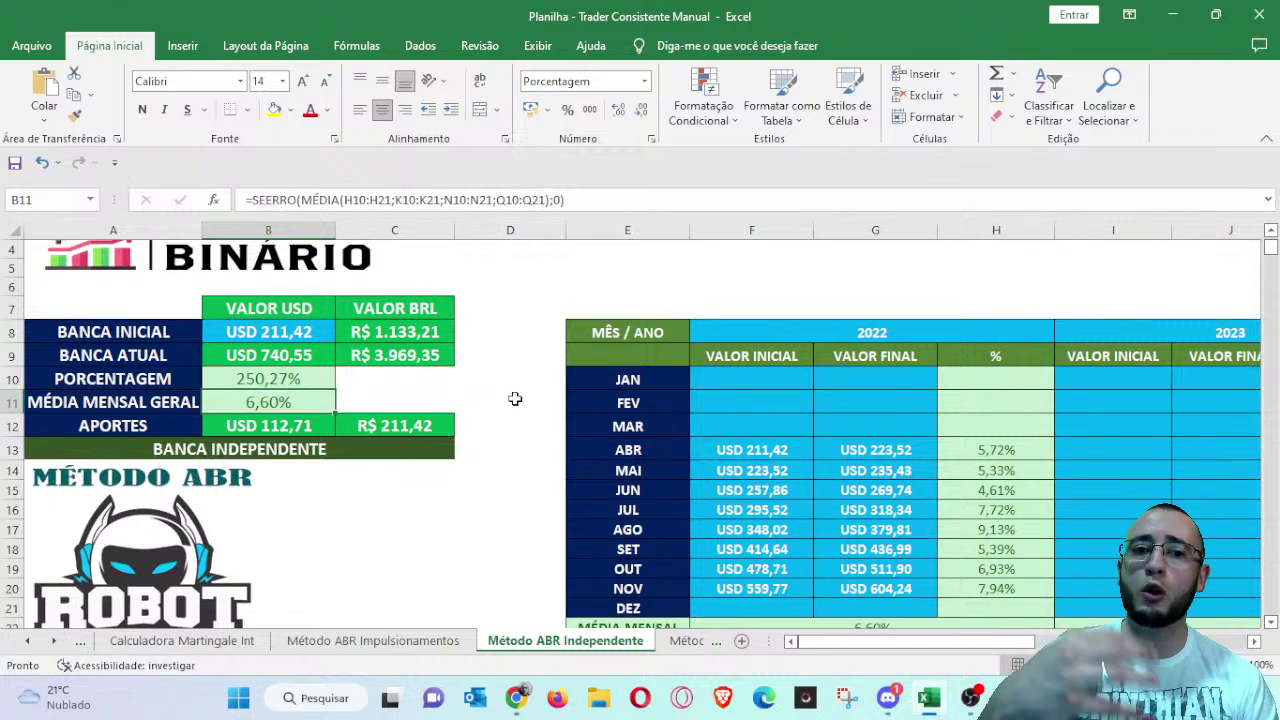
- Review the 2022 monthly percentages from ABR to NOV in the month/year table
{"action": "scroll", "coordinate": [515, 399], "scroll_direction": "down", "scroll_amount": 1}
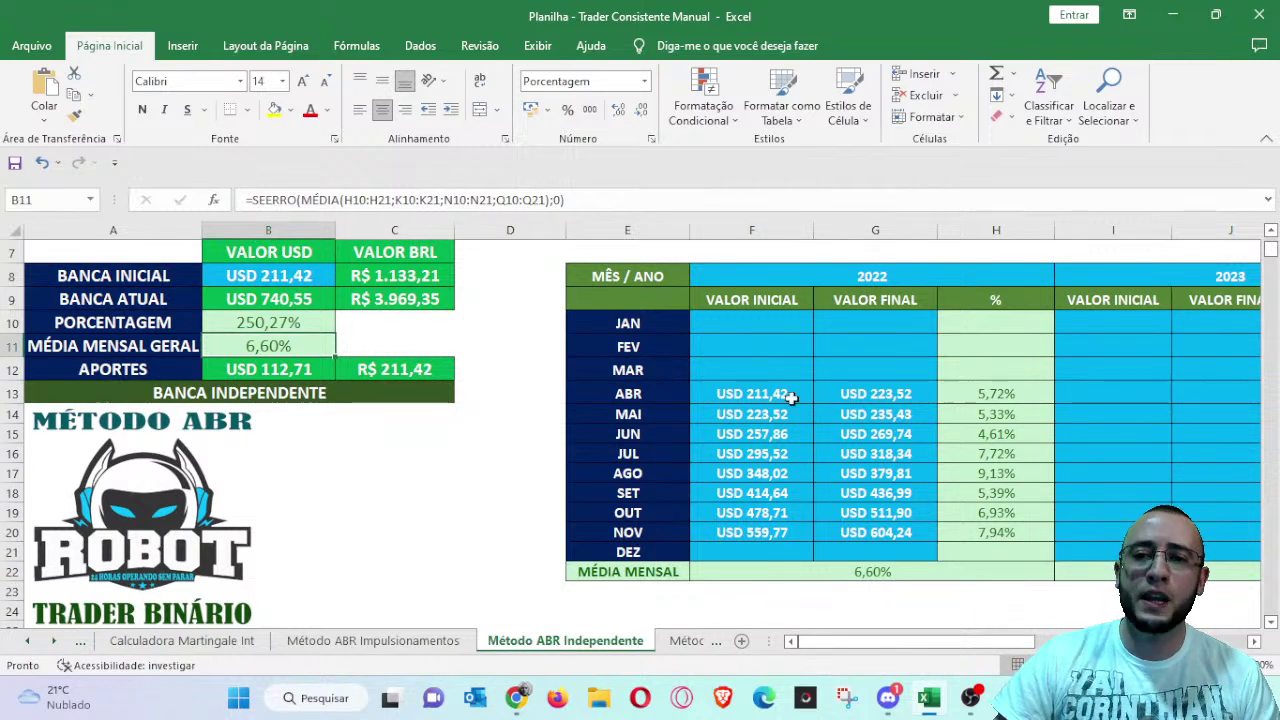
{"action": "left_click", "coordinate": [1052, 391]}
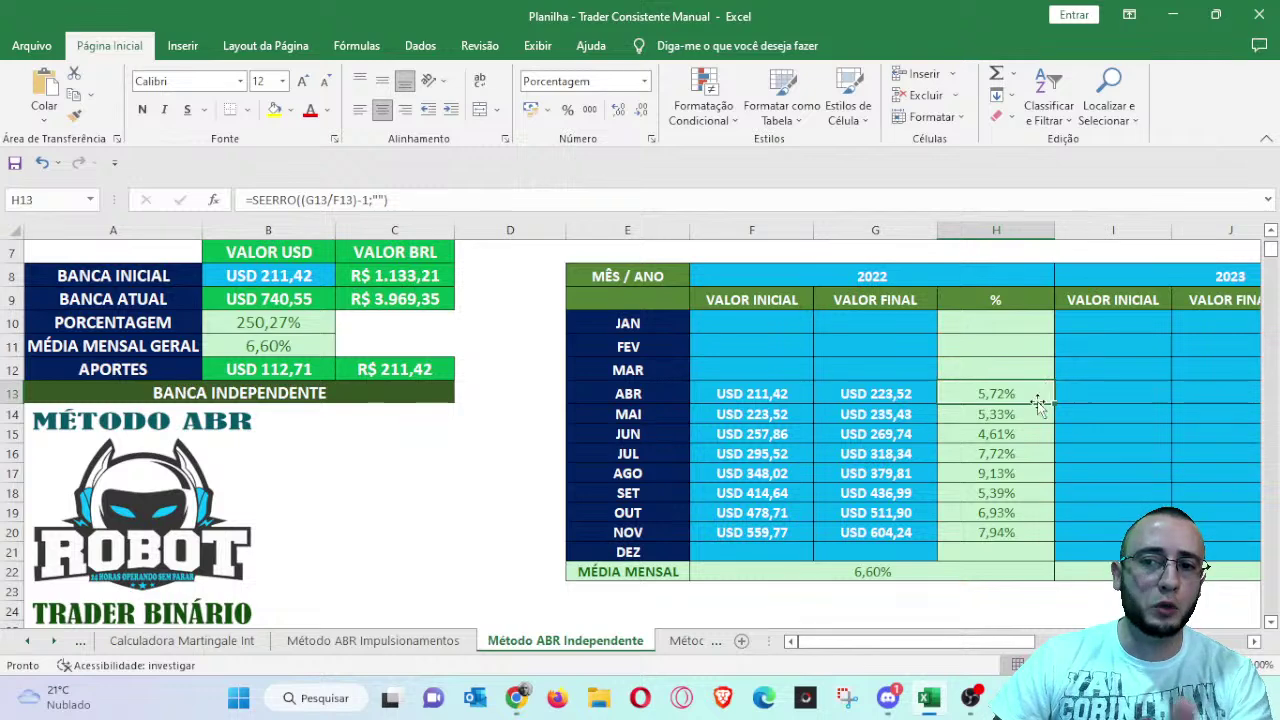
{"action": "left_click_drag", "start_coordinate": [990, 640], "coordinate": [1017, 640]}
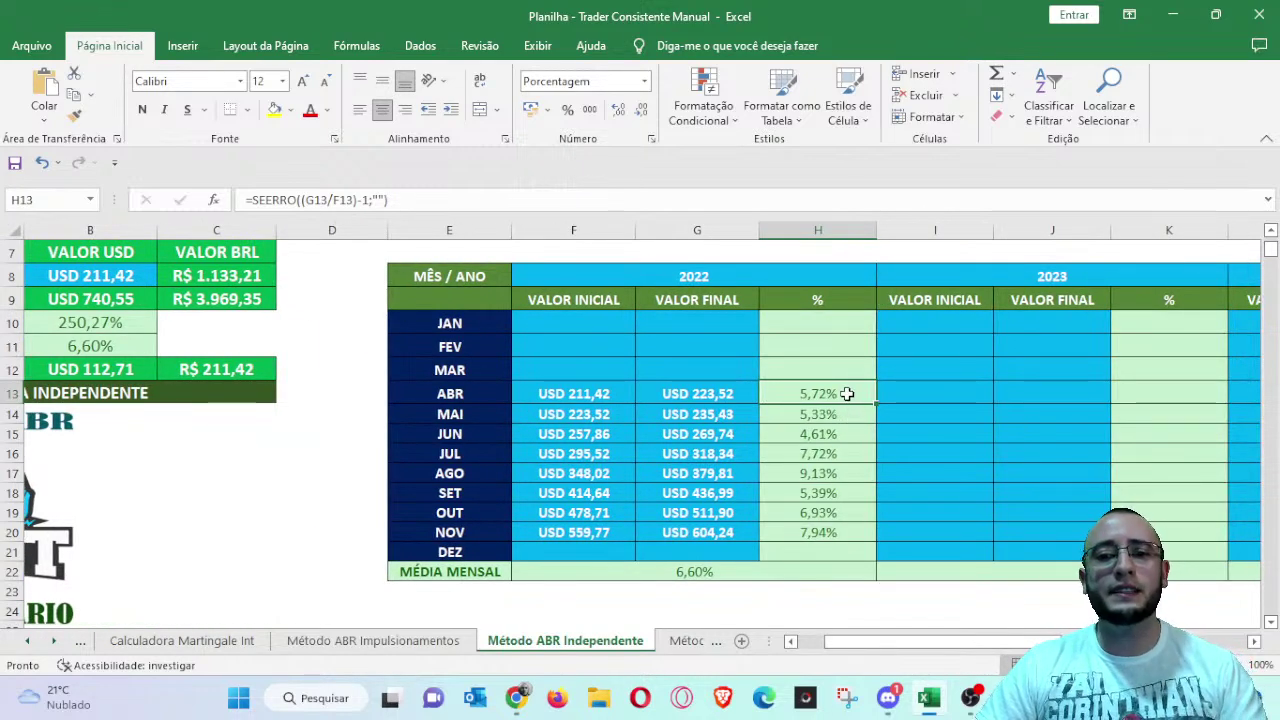
{"action": "left_click", "coordinate": [847, 535]}
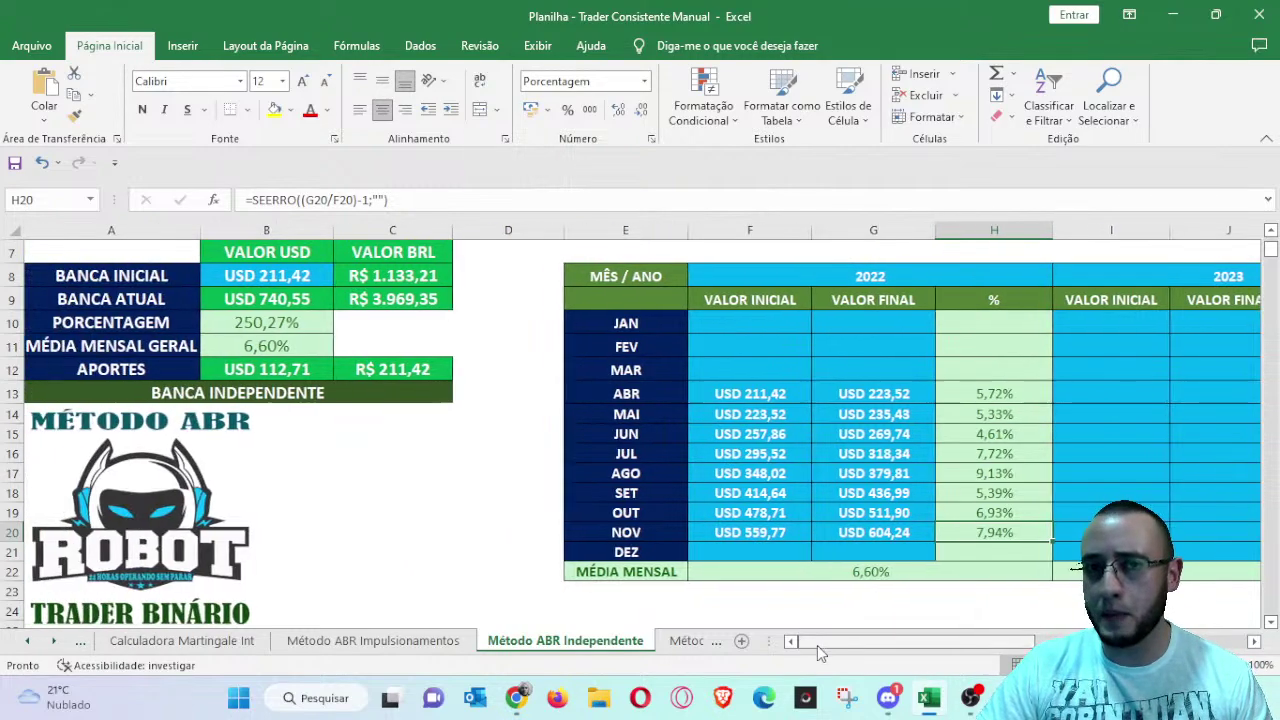
{"action": "left_click", "coordinate": [817, 642]}
- Find the November daily rows and select the column F gains from 01/nov to 07/nov
{"action": "scroll", "coordinate": [450, 490], "scroll_direction": "down", "scroll_amount": 16}
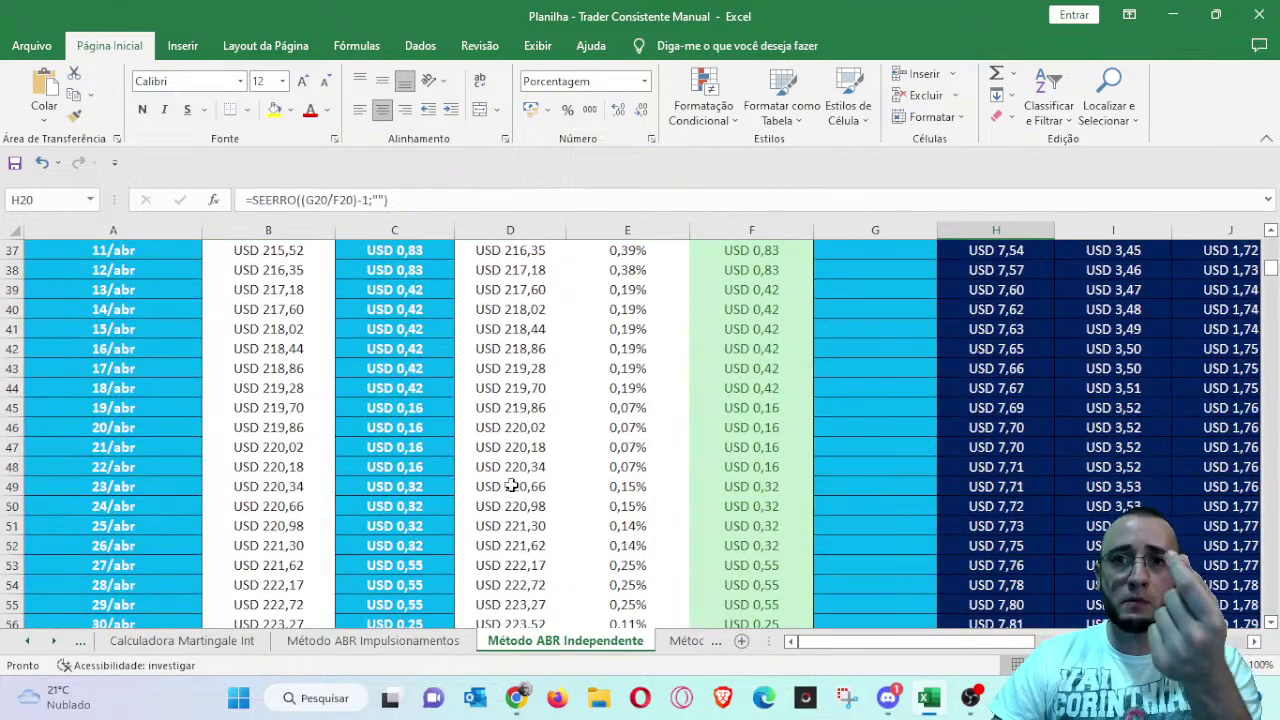
{"action": "left_click_drag", "start_coordinate": [1271, 283], "coordinate": [1274, 405]}
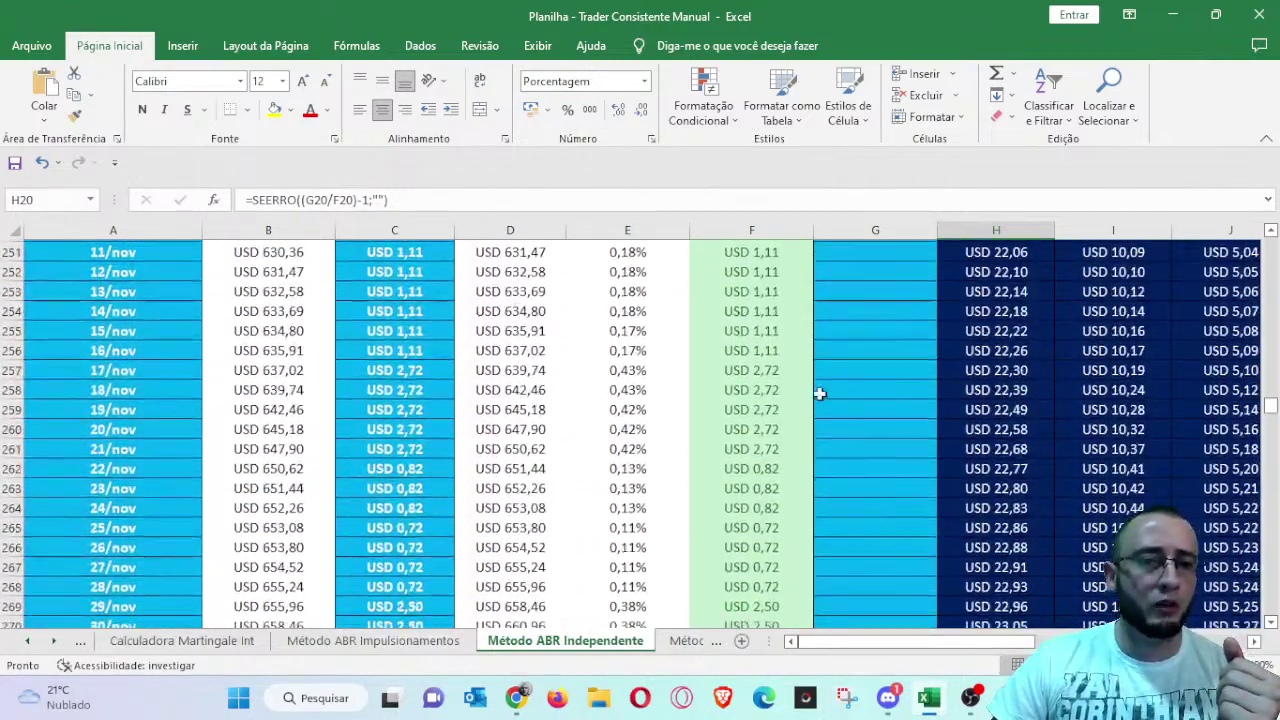
{"action": "scroll", "coordinate": [750, 391], "scroll_direction": "up", "scroll_amount": 5}
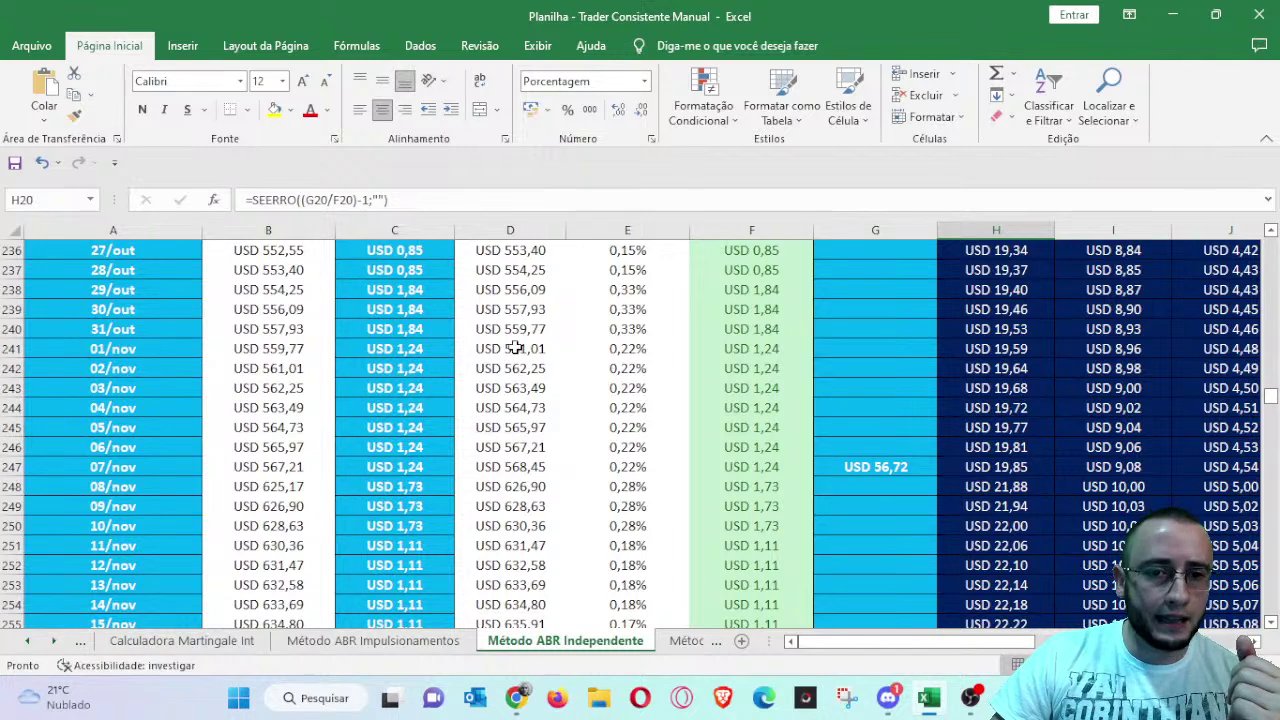
{"action": "left_click_drag", "start_coordinate": [766, 347], "coordinate": [766, 466]}
- Switch to Chrome and check today's dollar rate on dolarhoje.com
{"action": "mouse_move", "coordinate": [515, 705]}
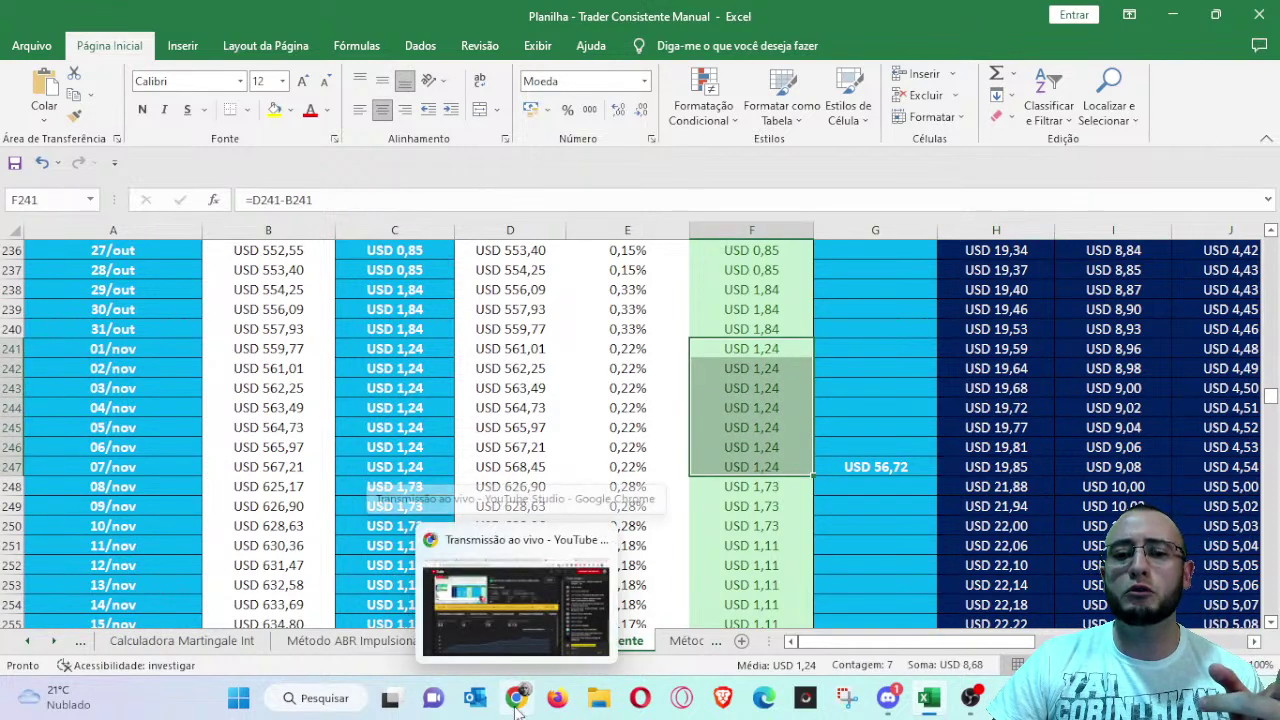
{"action": "left_click", "coordinate": [554, 597]}
{"action": "left_click", "coordinate": [770, 10]}
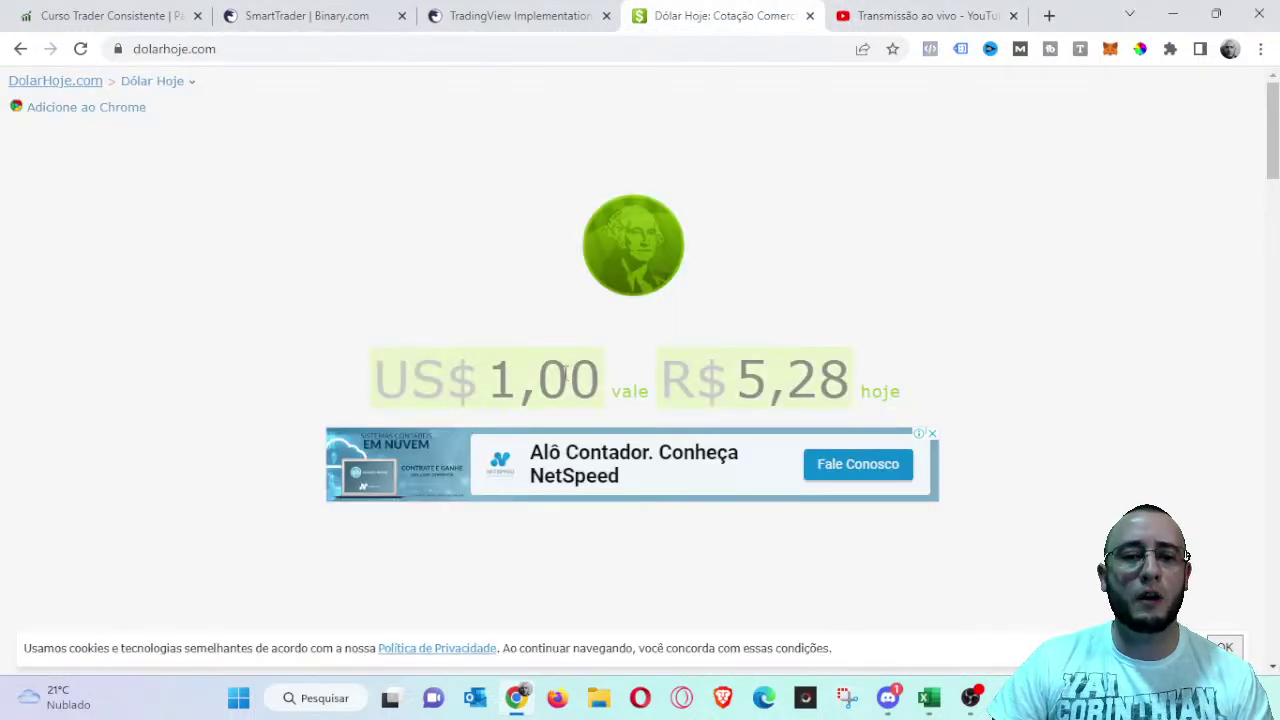
- Return to the Excel workbook and set the DÓLAR HOJE value on the Banca Aconselhável sheet to 5,28
{"action": "left_click", "coordinate": [926, 699]}
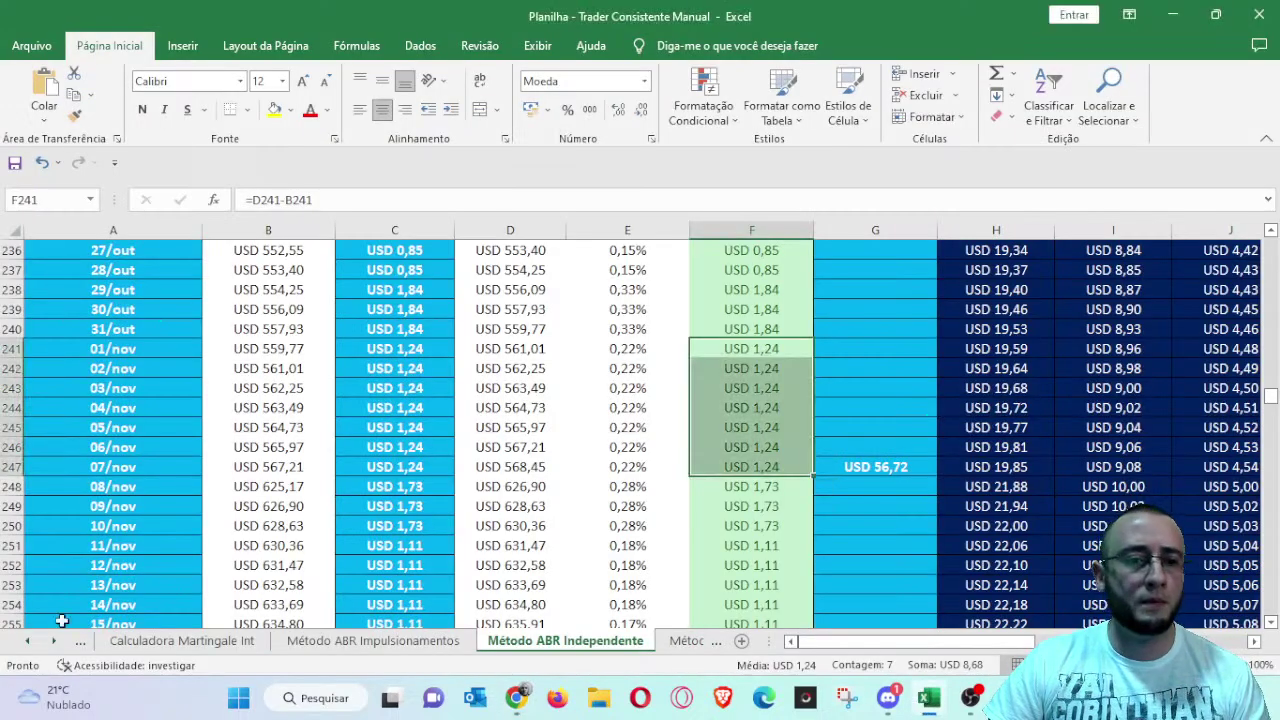
{"action": "left_click", "coordinate": [35, 650]}
{"action": "left_click", "coordinate": [35, 650]}
{"action": "left_click", "coordinate": [160, 641]}
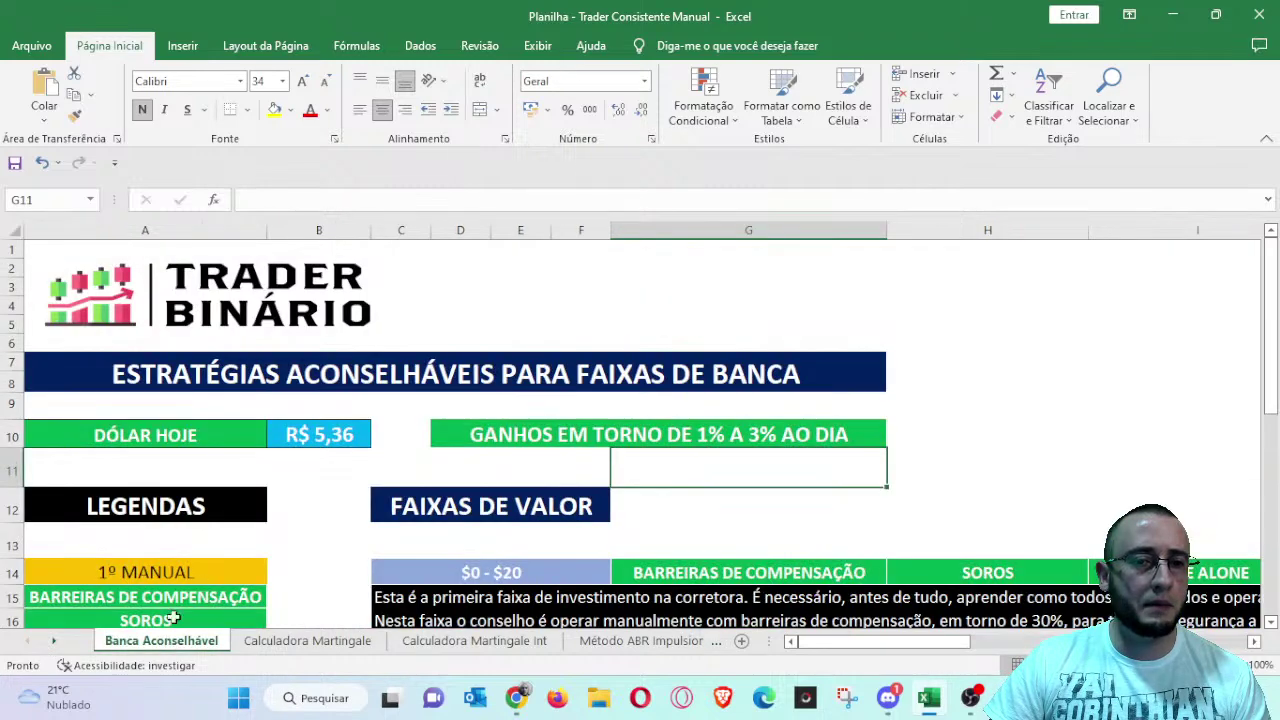
{"action": "left_click", "coordinate": [324, 434]}
{"action": "type", "text": "5,28"}
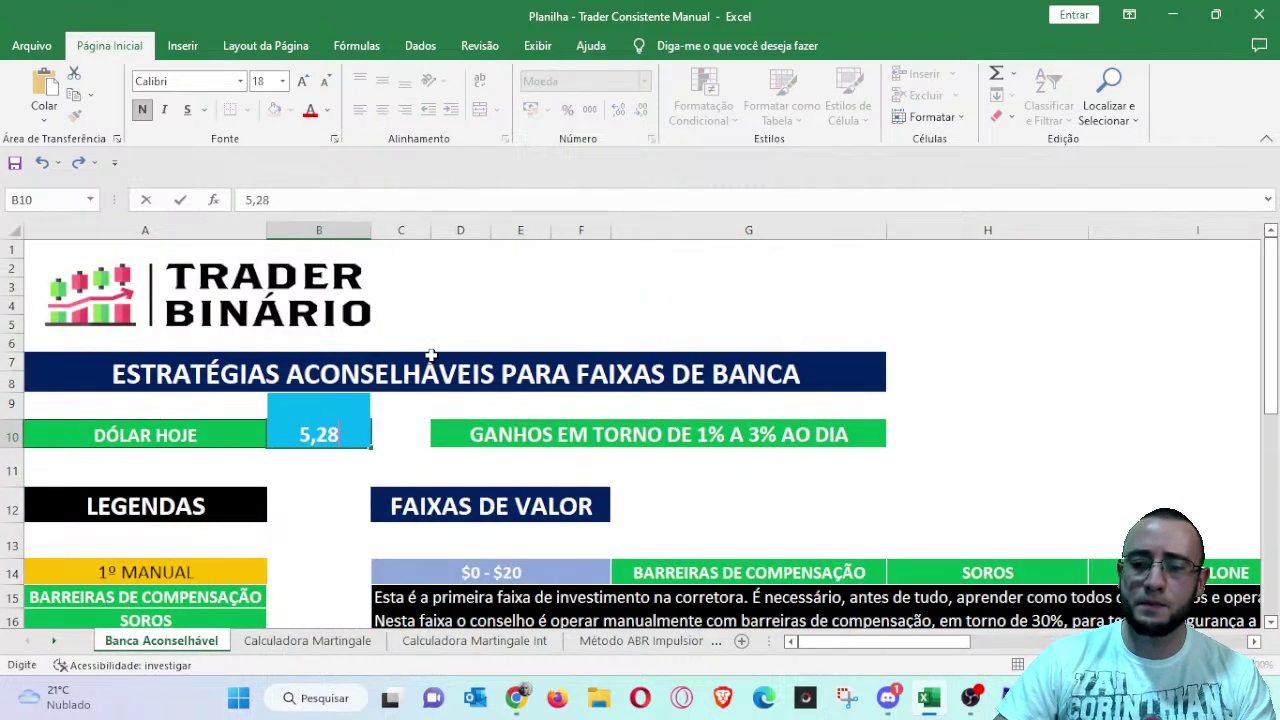
{"action": "key", "text": "Tab"}
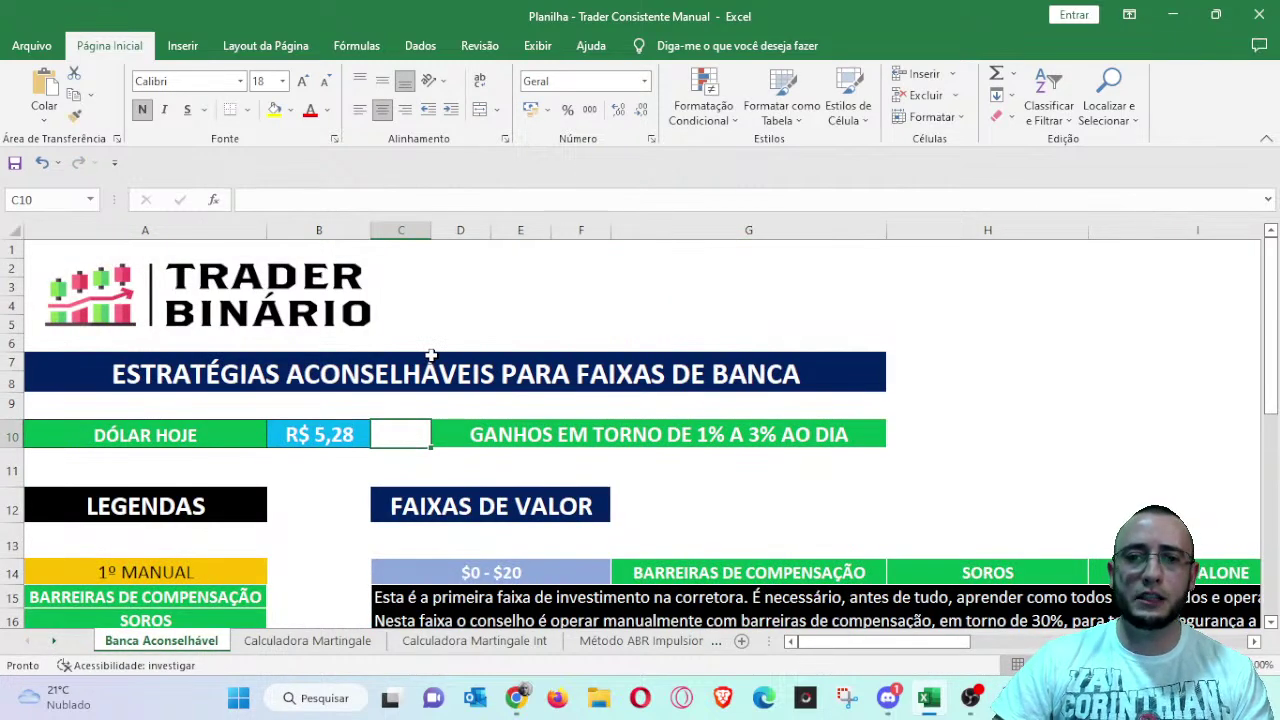
- Select all of November's daily gains, F241 to F270, on the Método ABR Independente sheet
{"action": "left_click", "coordinate": [53, 641]}
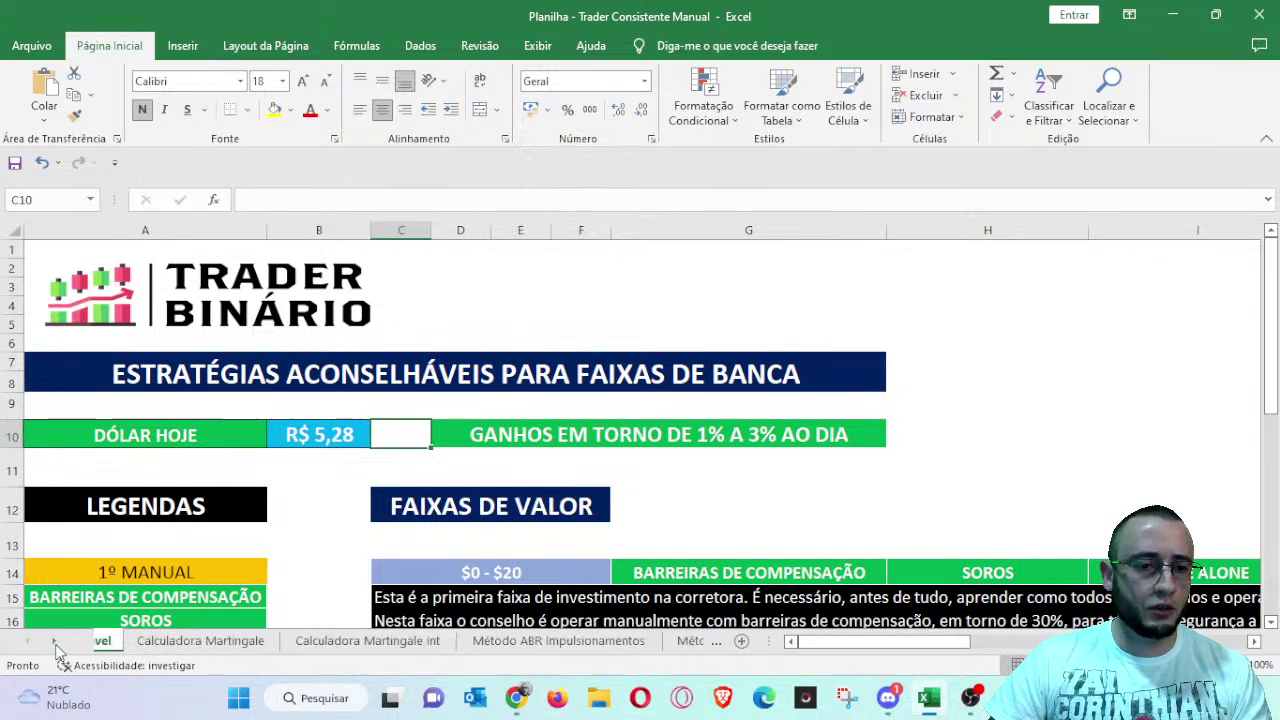
{"action": "left_click", "coordinate": [53, 641]}
{"action": "left_click", "coordinate": [570, 642]}
{"action": "left_click", "coordinate": [751, 443]}
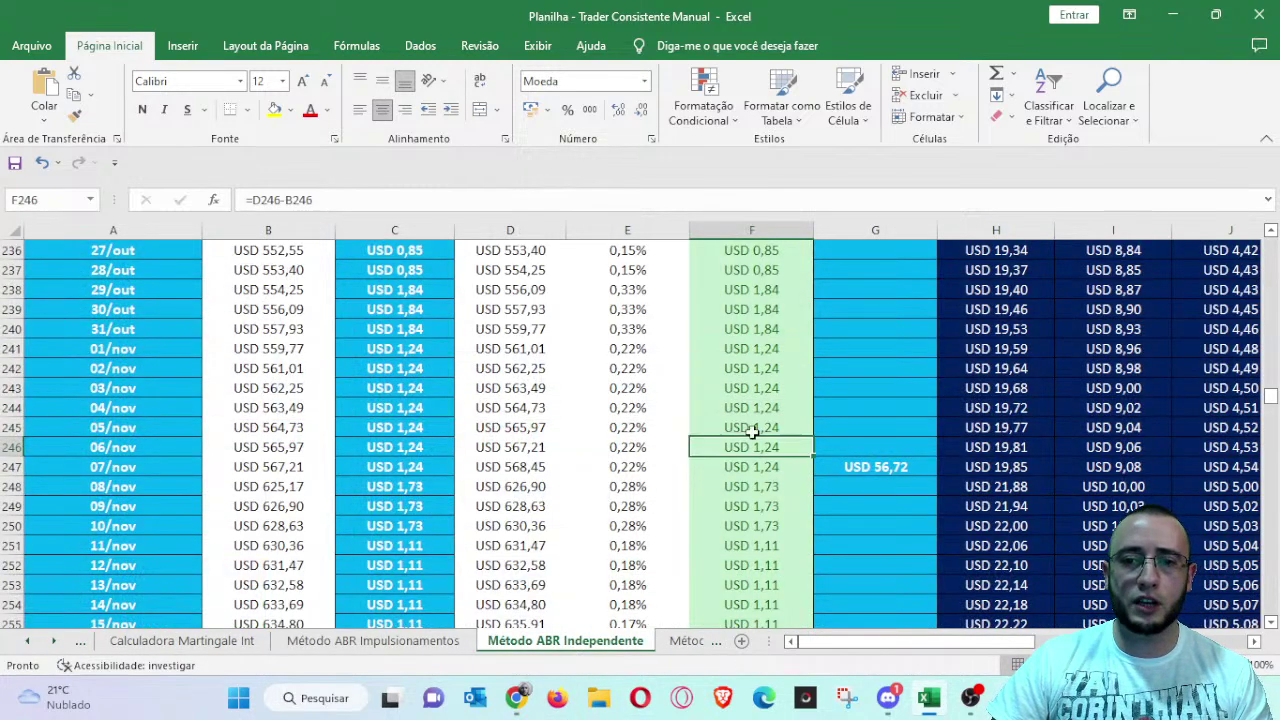
{"action": "left_click", "coordinate": [762, 346]}
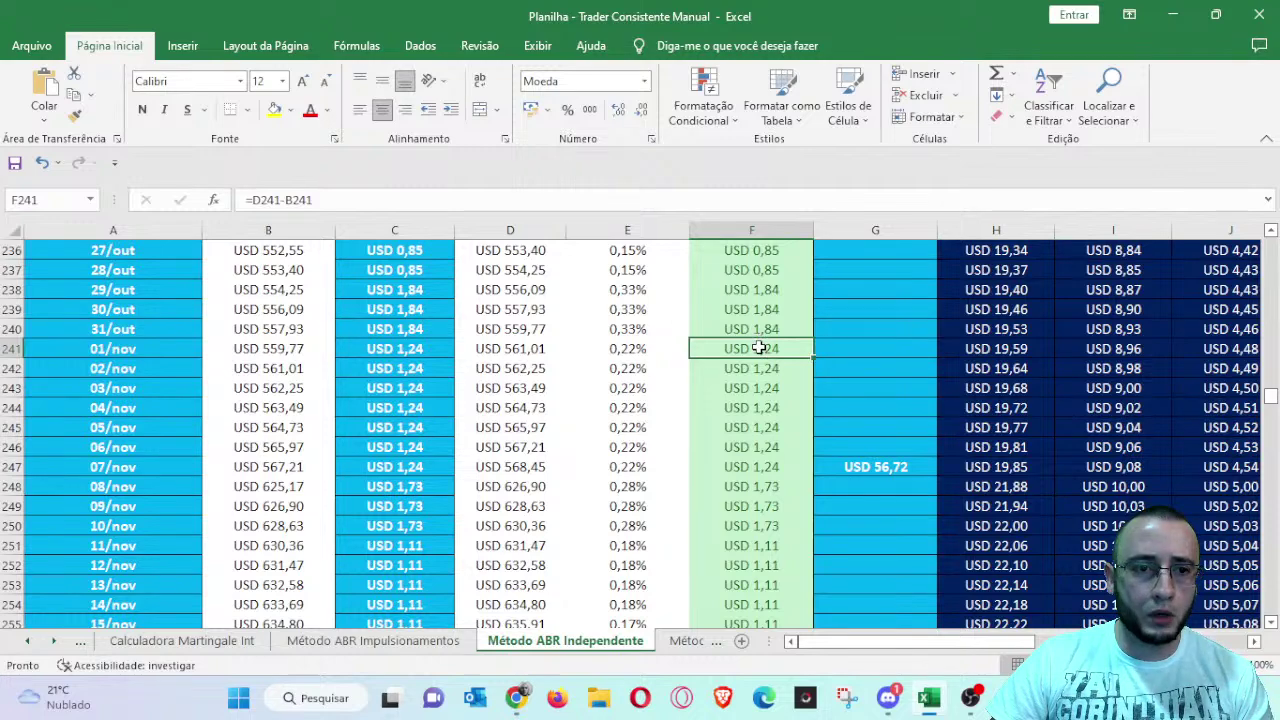
{"action": "left_click_drag", "start_coordinate": [762, 346], "coordinate": [753, 470]}
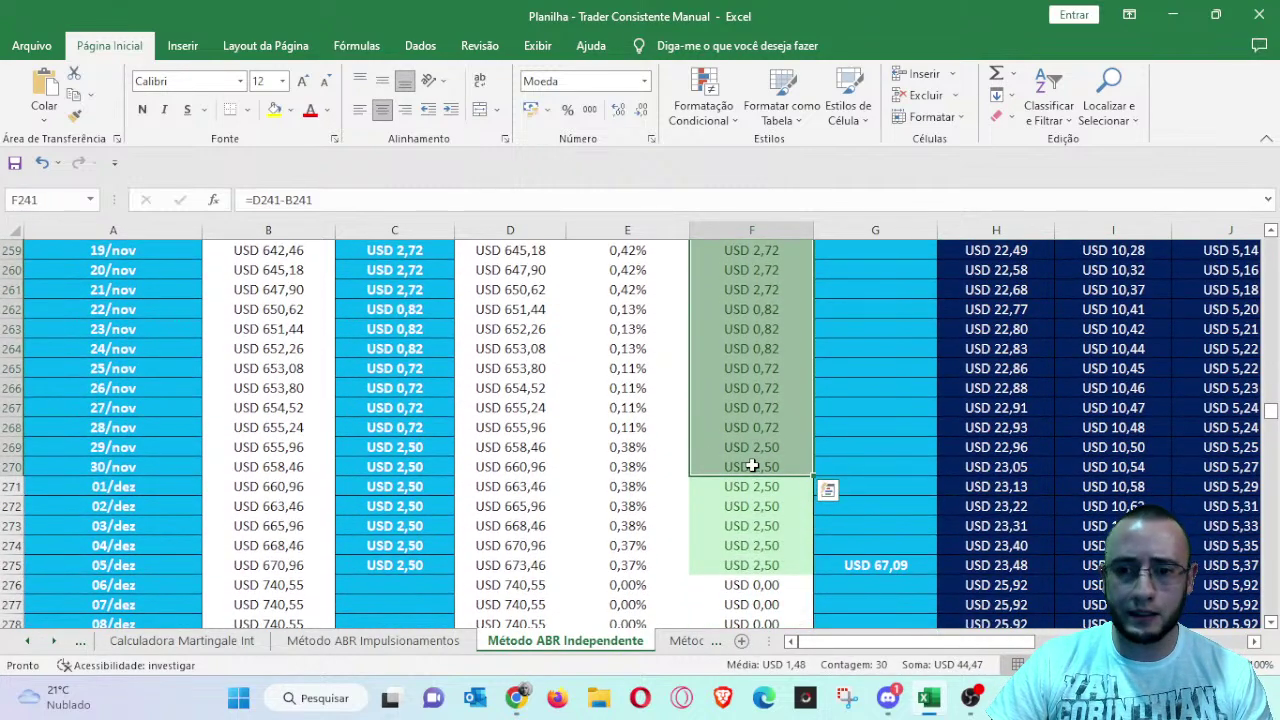
- Convert US$ 44,47 to reais on dolarhoje.com in Chrome, and return to the 05/dez row in the Excel workbook
{"action": "mouse_move", "coordinate": [566, 705]}
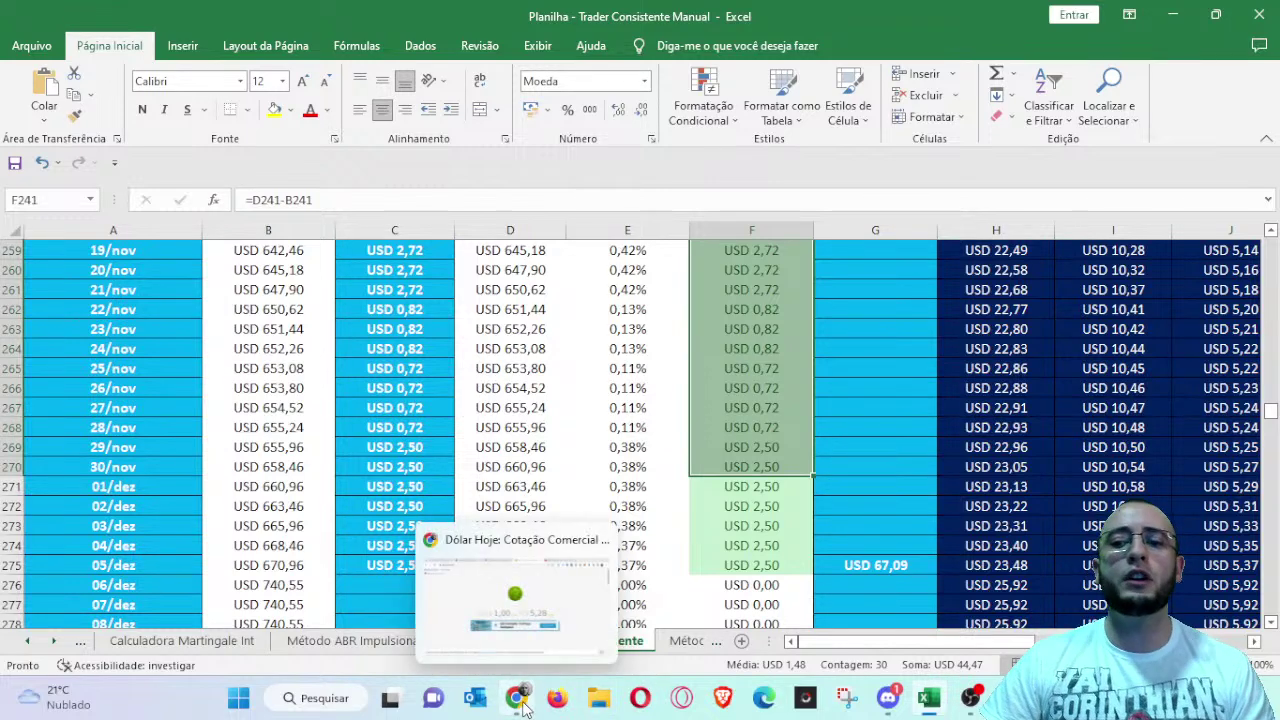
{"action": "left_click", "coordinate": [521, 590]}
{"action": "left_click", "coordinate": [508, 375]}
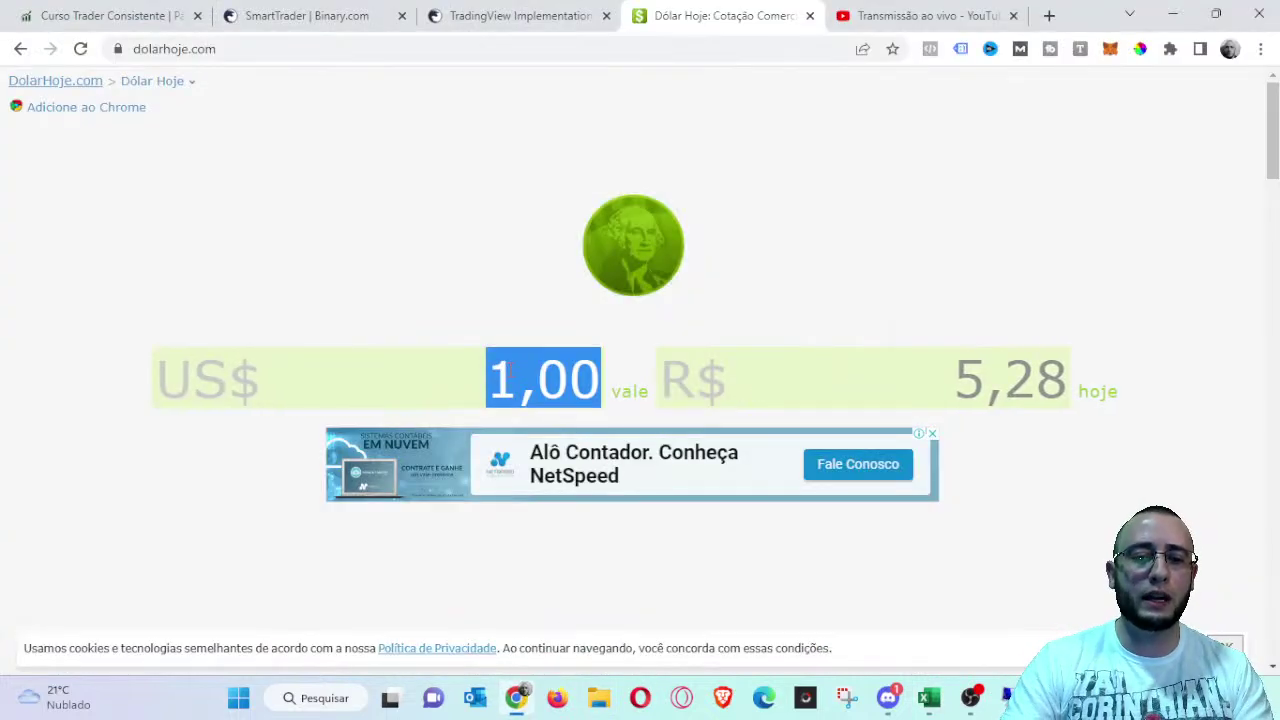
{"action": "type", "text": "44,47"}
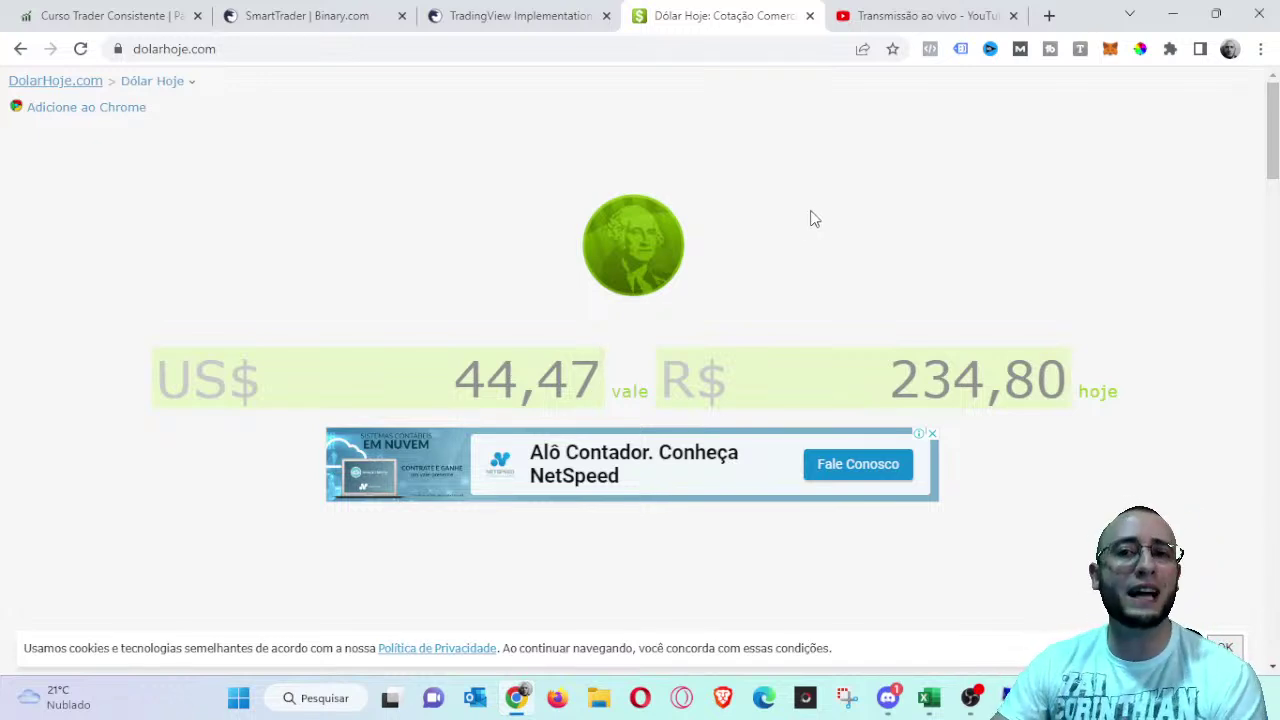
{"action": "left_click", "coordinate": [928, 700]}
{"action": "left_click", "coordinate": [636, 564]}
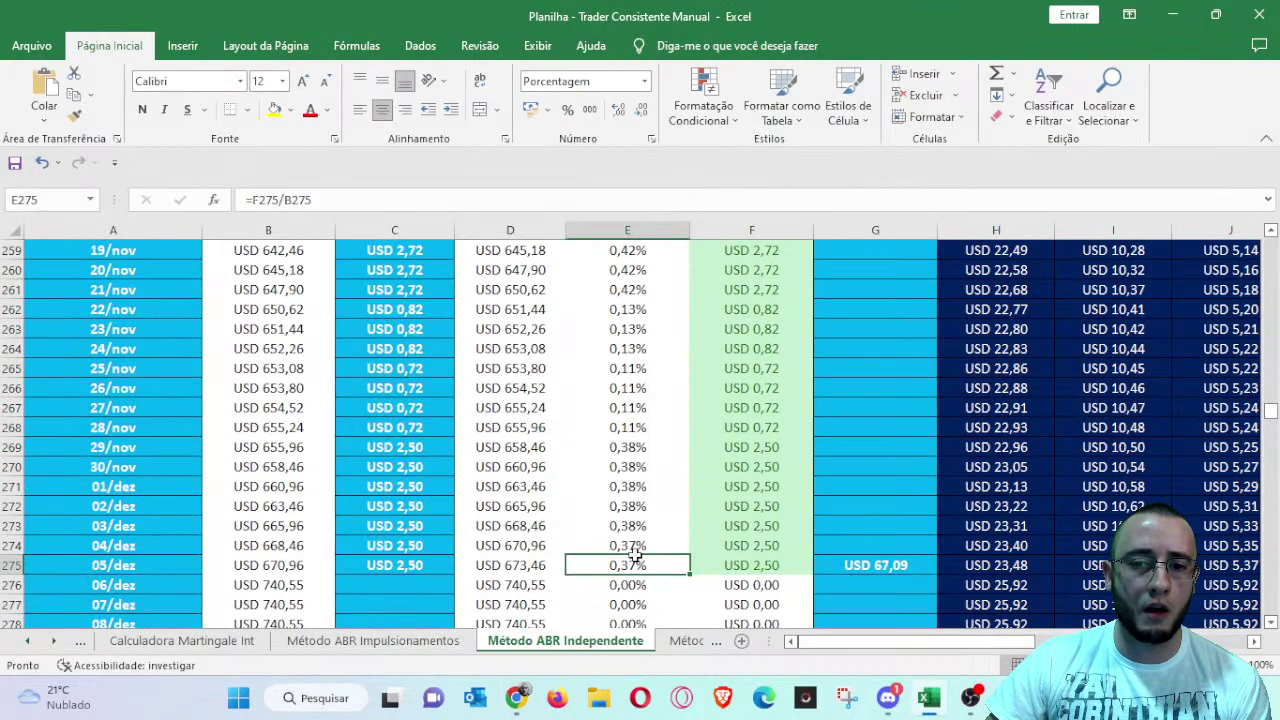
- Select the daily percentages from 01/nov to 05/dez, E241 to E275, and separately those from 01/dez to 05/dez
{"action": "left_click_drag", "start_coordinate": [634, 557], "coordinate": [636, 291]}
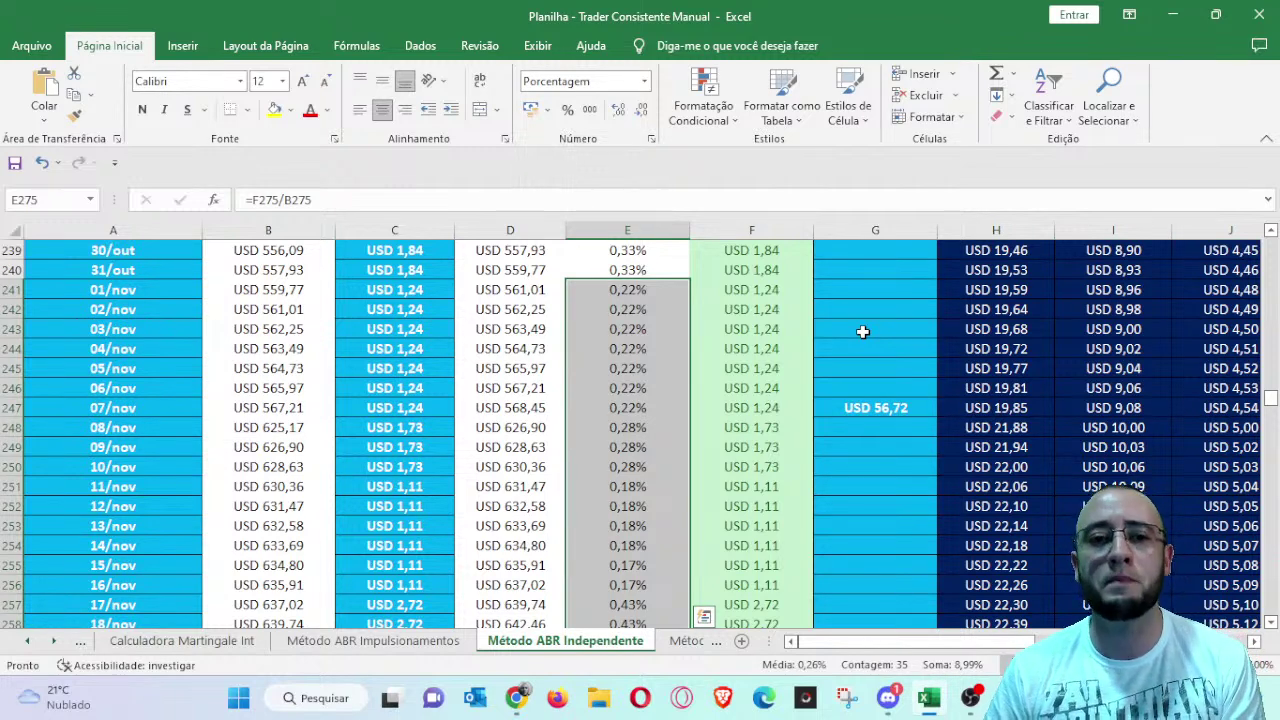
{"action": "left_click", "coordinate": [661, 366]}
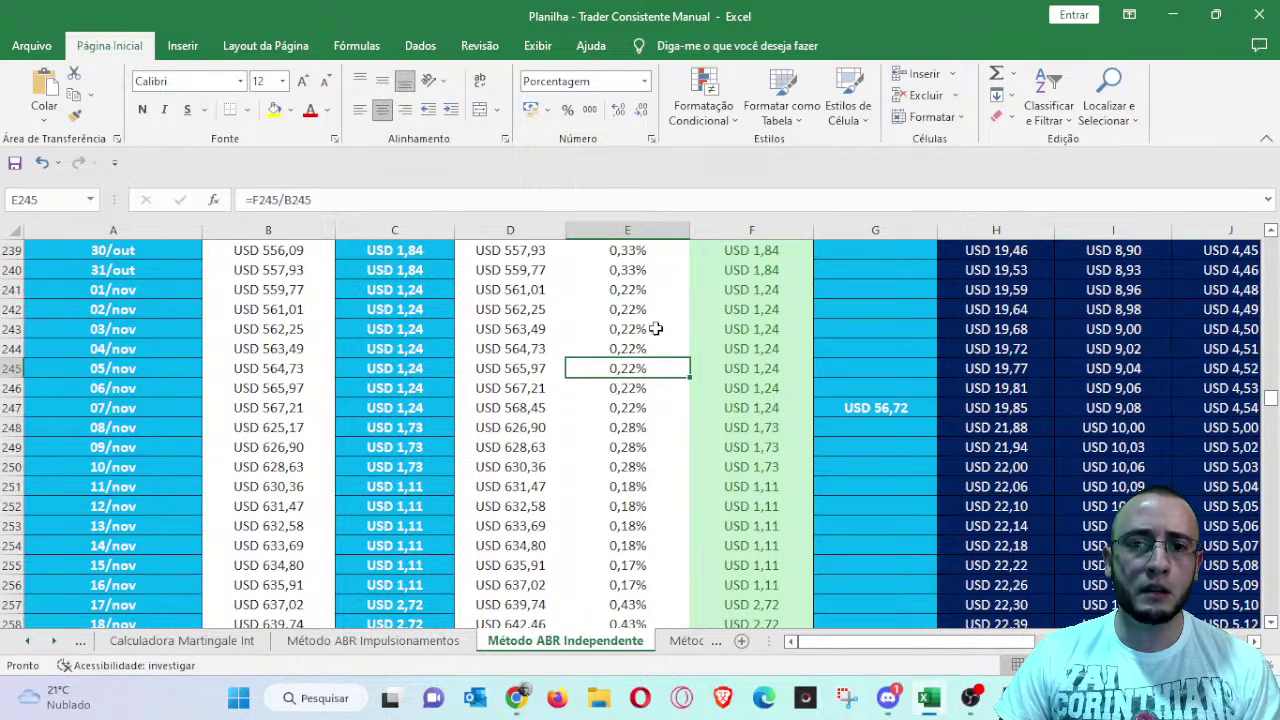
{"action": "scroll", "coordinate": [648, 300], "scroll_direction": "down", "scroll_amount": 4}
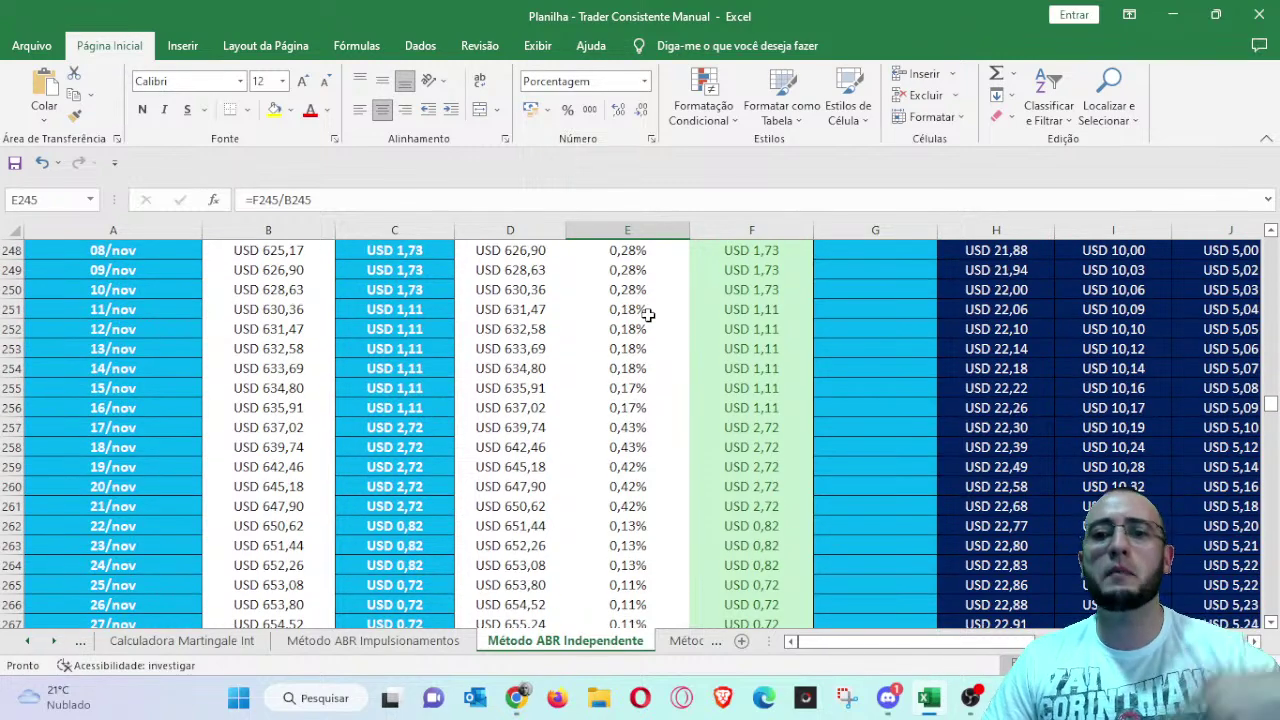
{"action": "scroll", "coordinate": [643, 340], "scroll_direction": "down", "scroll_amount": 10}
{"action": "scroll", "coordinate": [643, 340], "scroll_direction": "up", "scroll_amount": 4}
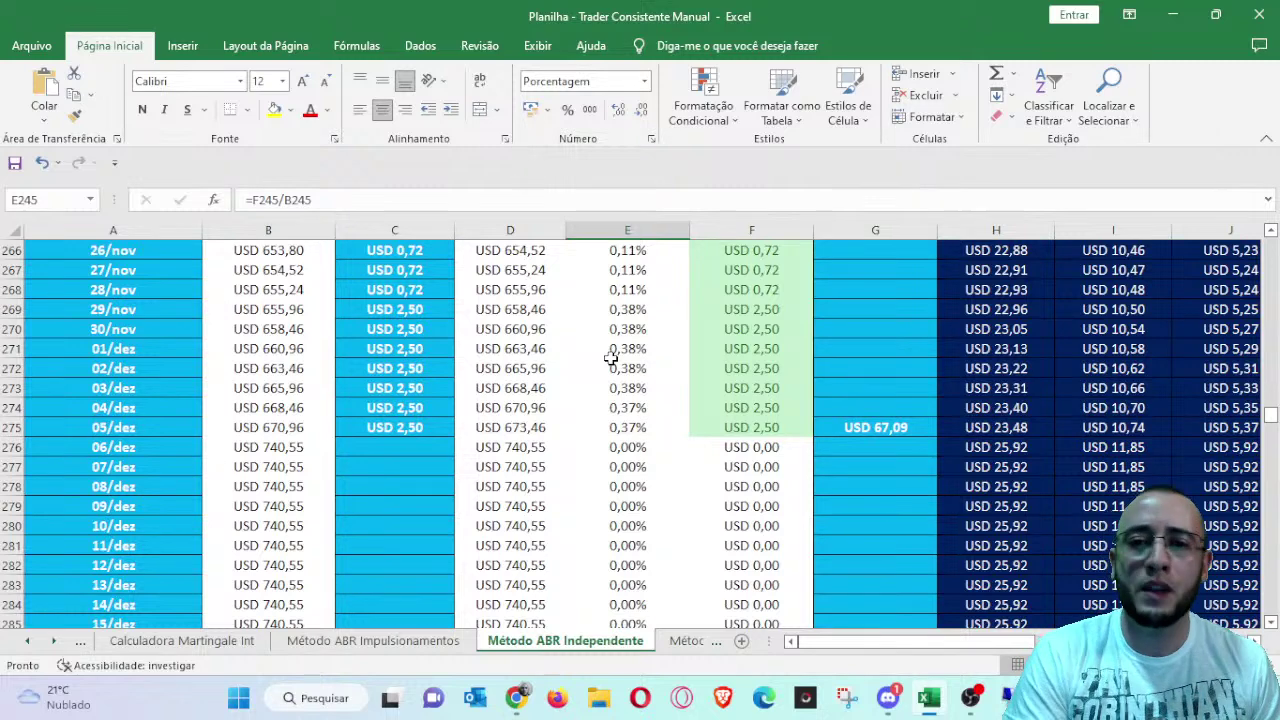
{"action": "left_click_drag", "start_coordinate": [630, 428], "coordinate": [638, 335]}
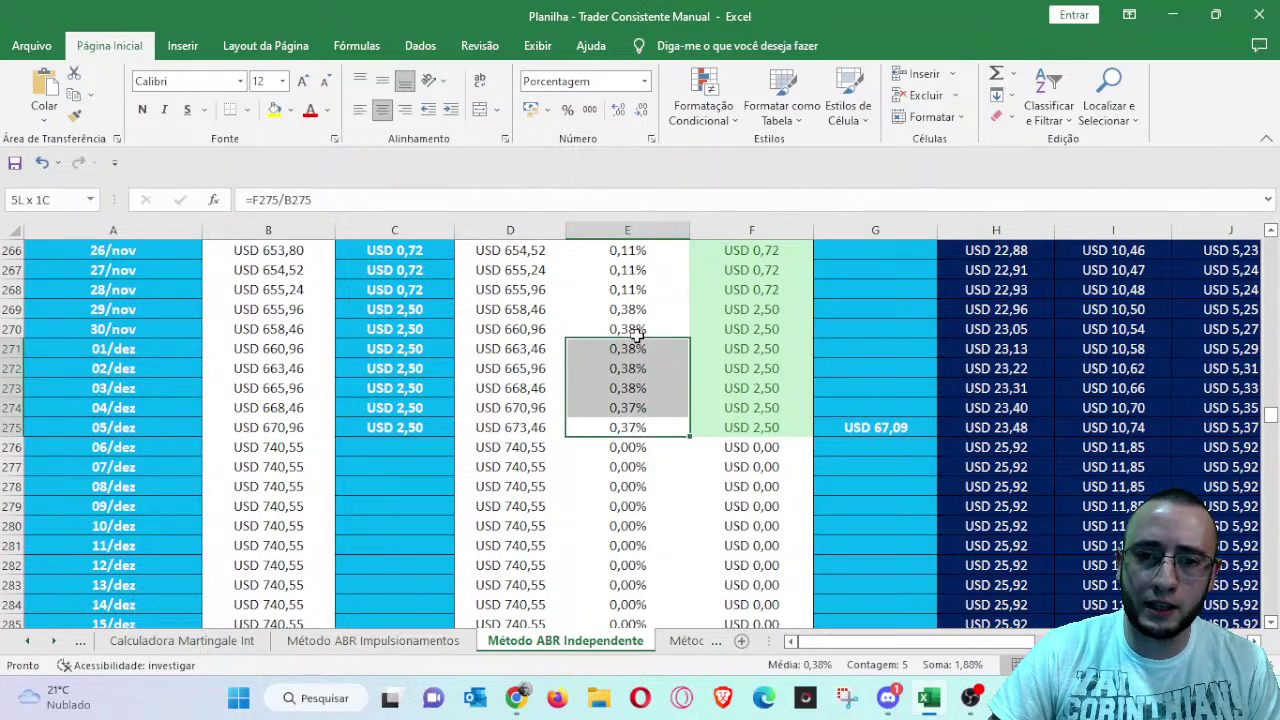
{"action": "left_click", "coordinate": [643, 308]}
- Select November's percentage, H20, in the 2022 monthly results table of the Método ABR Independente sheet
{"action": "scroll", "coordinate": [663, 337], "scroll_direction": "up", "scroll_amount": 10}
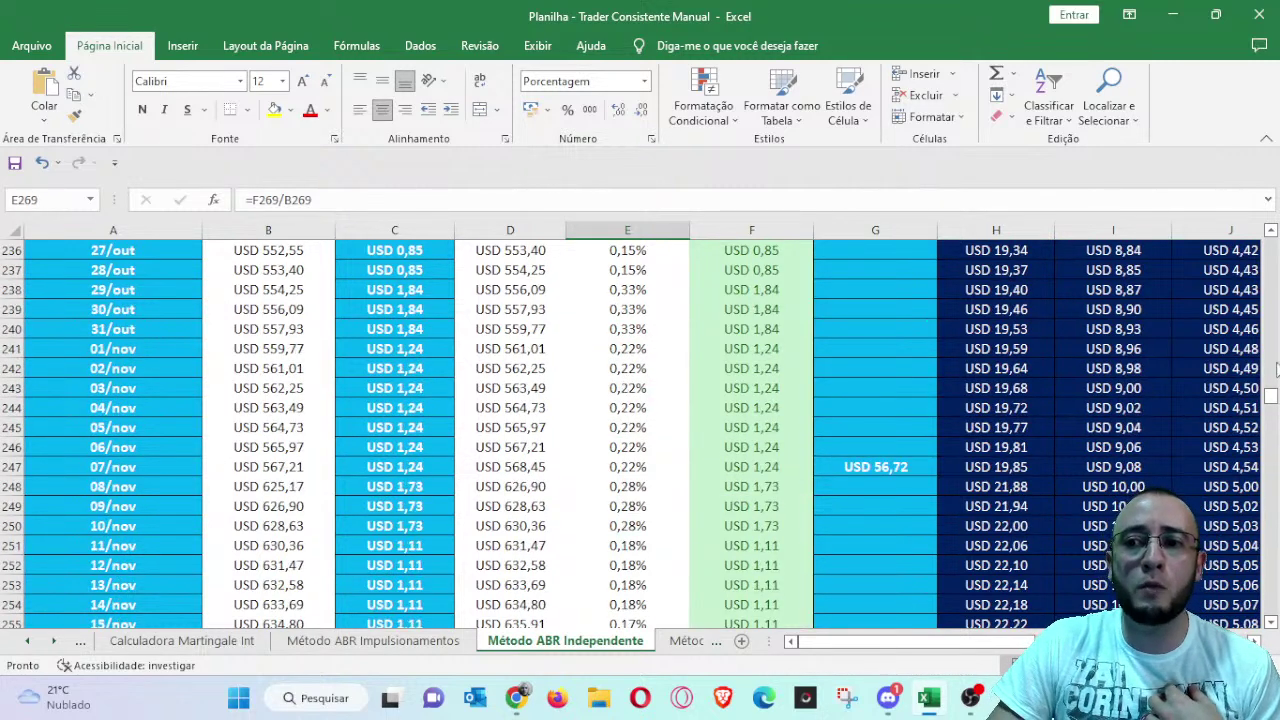
{"action": "left_click_drag", "start_coordinate": [1271, 398], "coordinate": [1272, 244]}
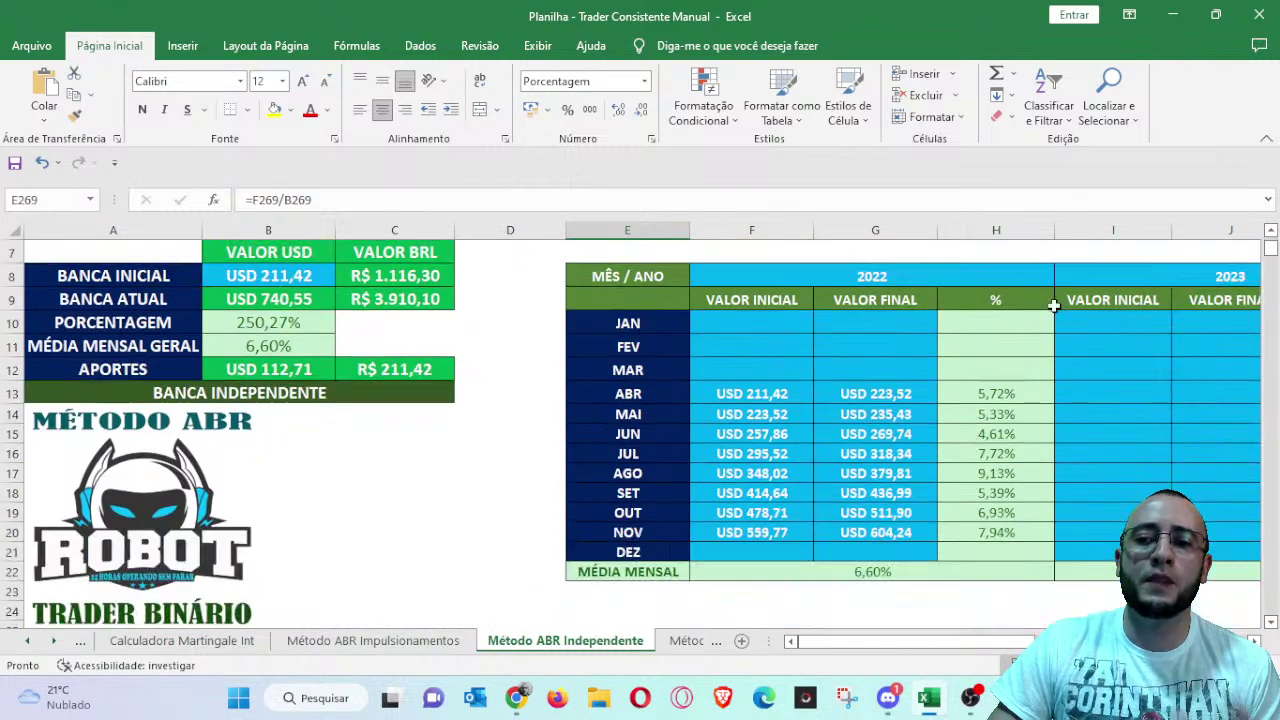
{"action": "left_click", "coordinate": [1035, 532]}
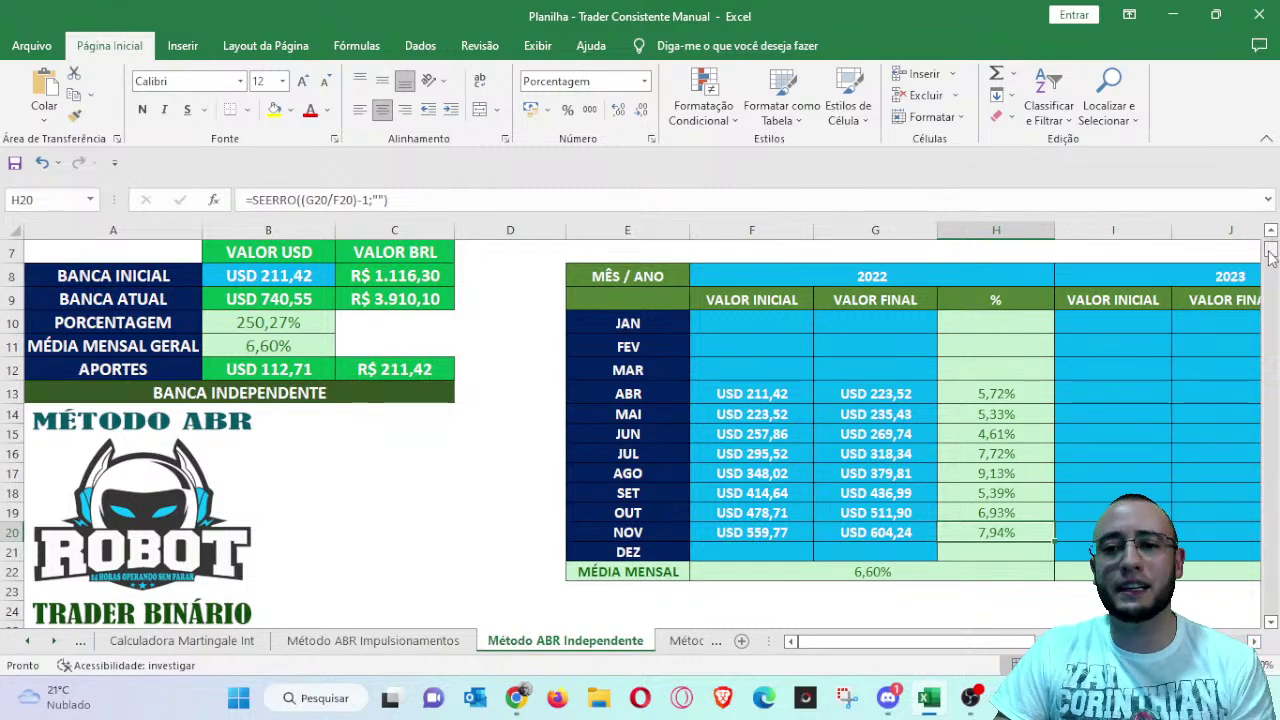
- Examine the daily results log on the Método ABR Independente sheet from April through early December
{"action": "left_click_drag", "start_coordinate": [1270, 255], "coordinate": [1270, 245]}
{"action": "scroll", "coordinate": [837, 393], "scroll_direction": "down", "scroll_amount": 4}
{"action": "scroll", "coordinate": [842, 405], "scroll_direction": "down", "scroll_amount": 7}
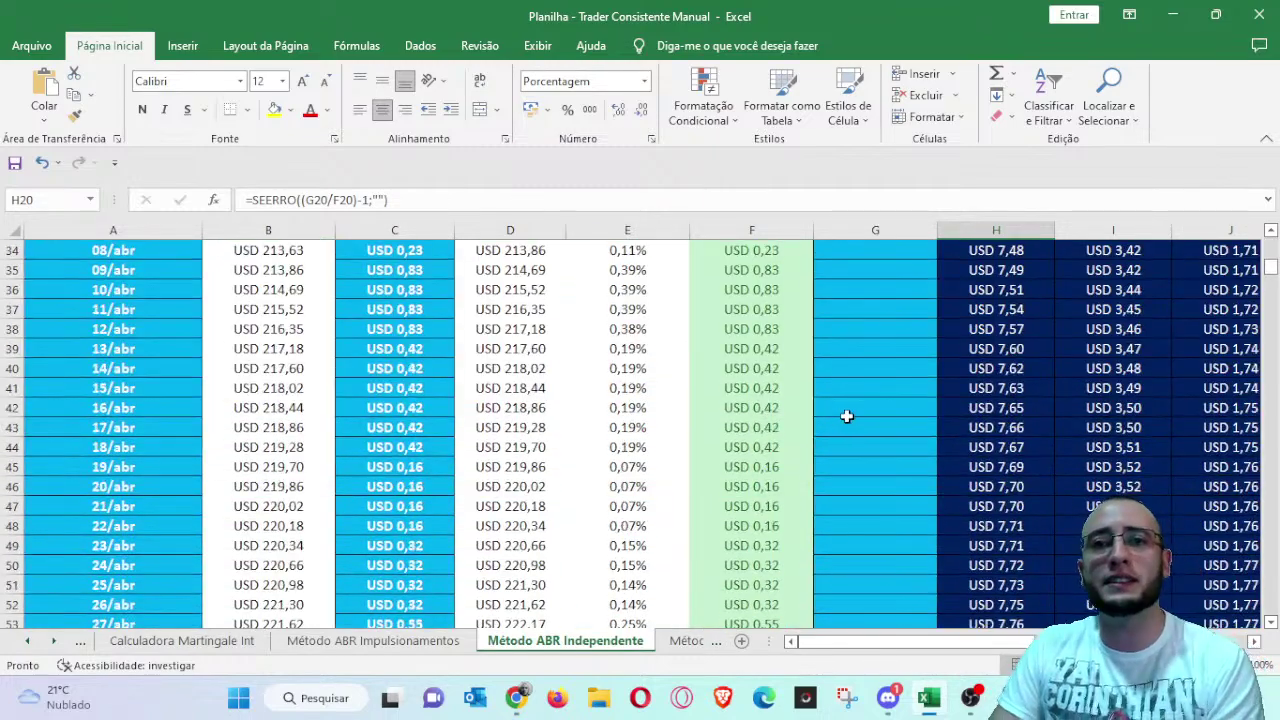
{"action": "scroll", "coordinate": [843, 422], "scroll_direction": "down", "scroll_amount": 12}
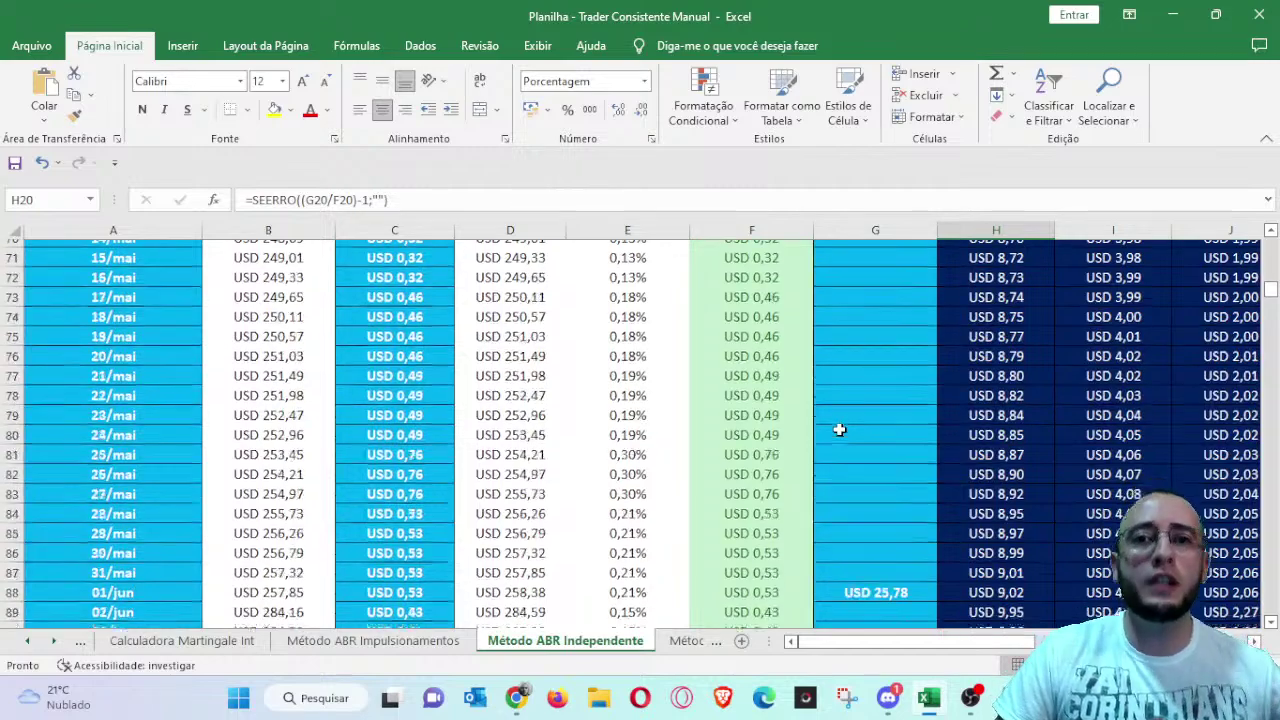
{"action": "scroll", "coordinate": [839, 429], "scroll_direction": "down", "scroll_amount": 20}
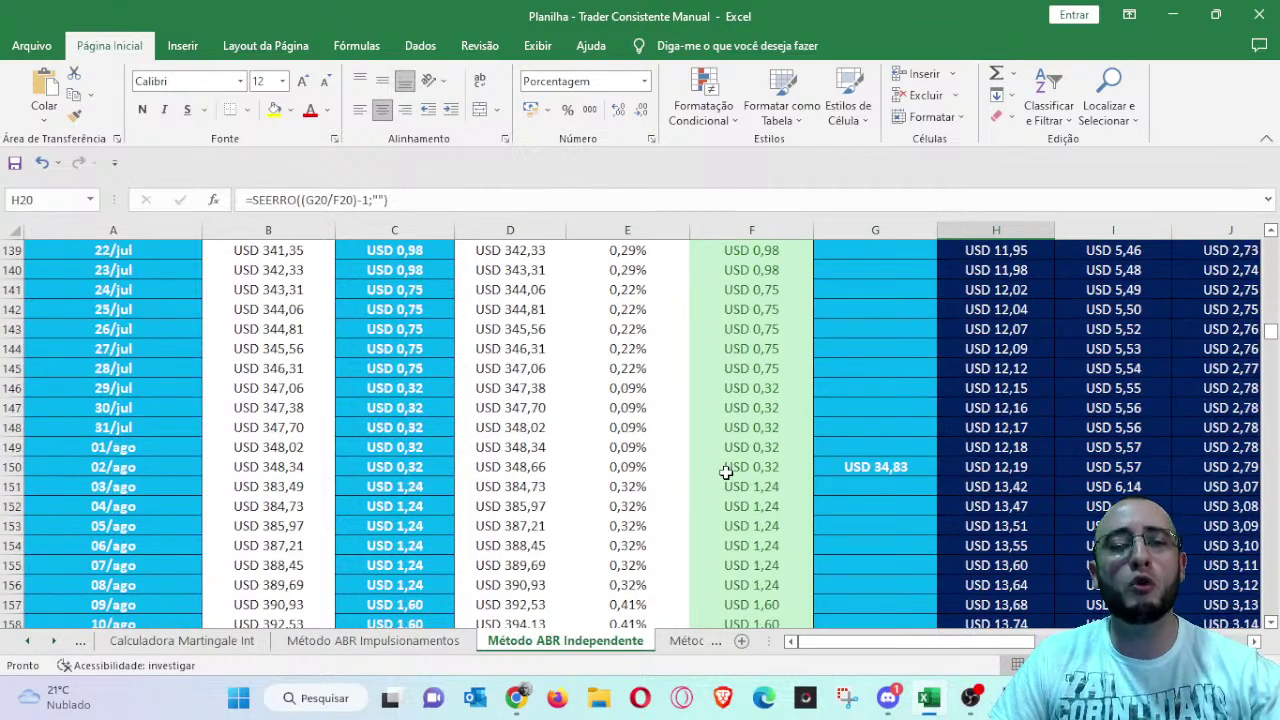
{"action": "scroll", "coordinate": [726, 470], "scroll_direction": "down", "scroll_amount": 6}
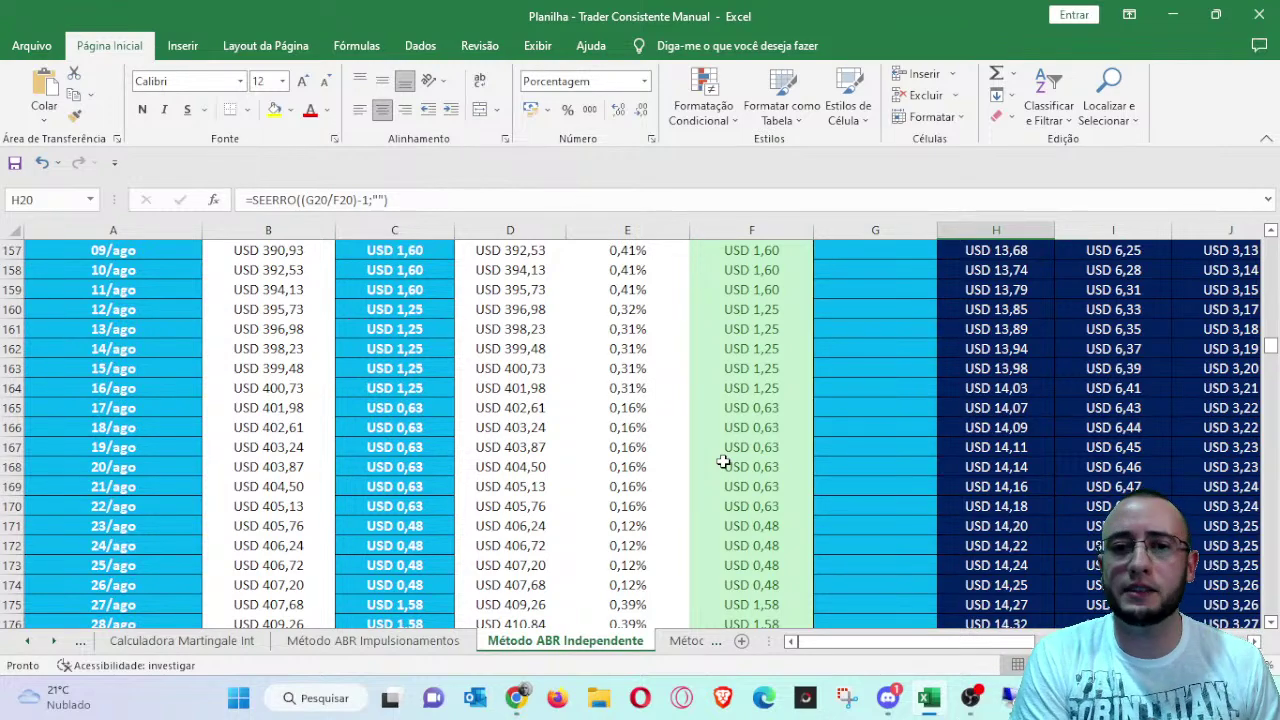
{"action": "scroll", "coordinate": [726, 470], "scroll_direction": "down", "scroll_amount": 20}
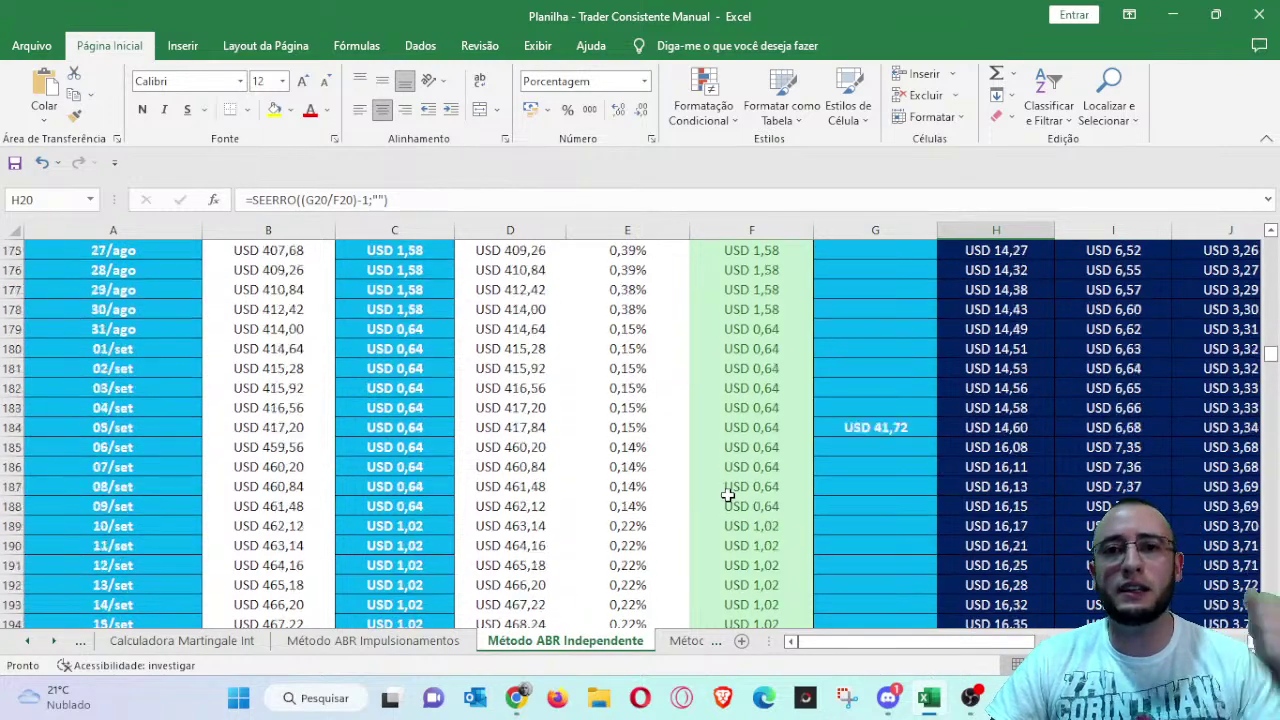
{"action": "scroll", "coordinate": [730, 495], "scroll_direction": "down", "scroll_amount": 13}
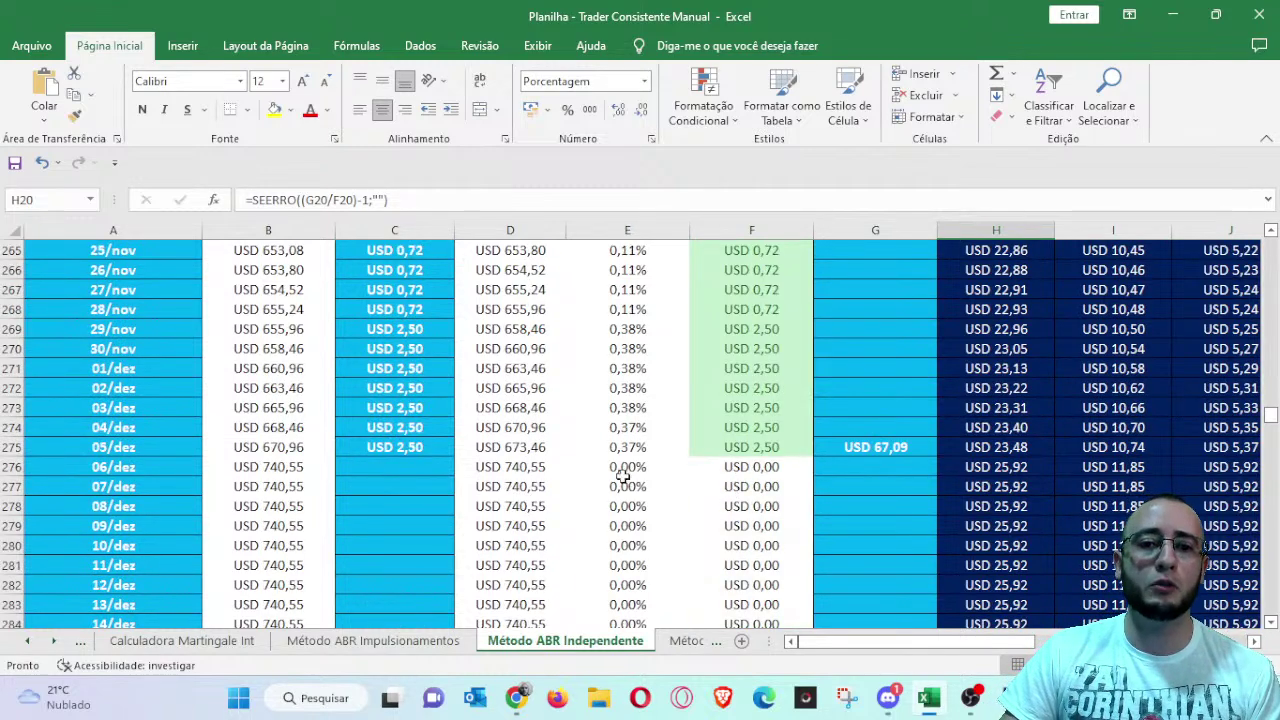
- Walk through the 05/dez row cell by cell, from its date in A275 to its contribution in G275
{"action": "left_click", "coordinate": [171, 448]}
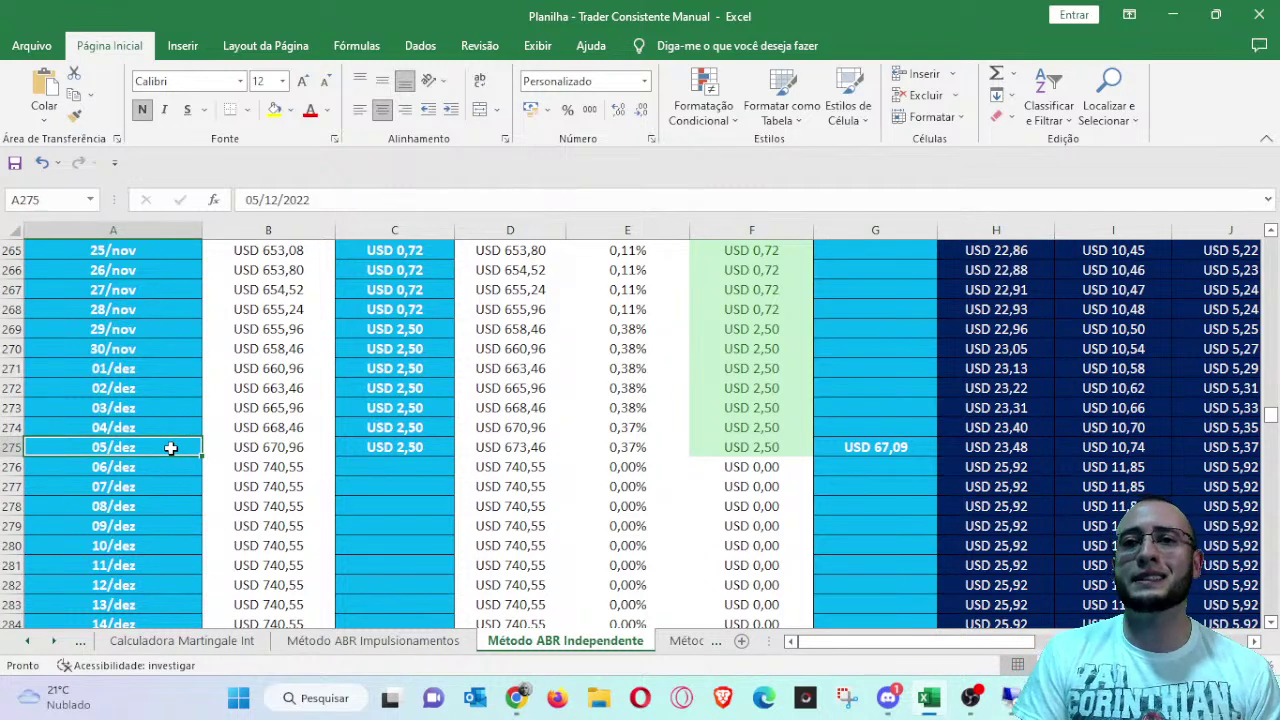
{"action": "key", "text": "Right"}
{"action": "key", "text": "Right"}
{"action": "key", "text": "Right"}
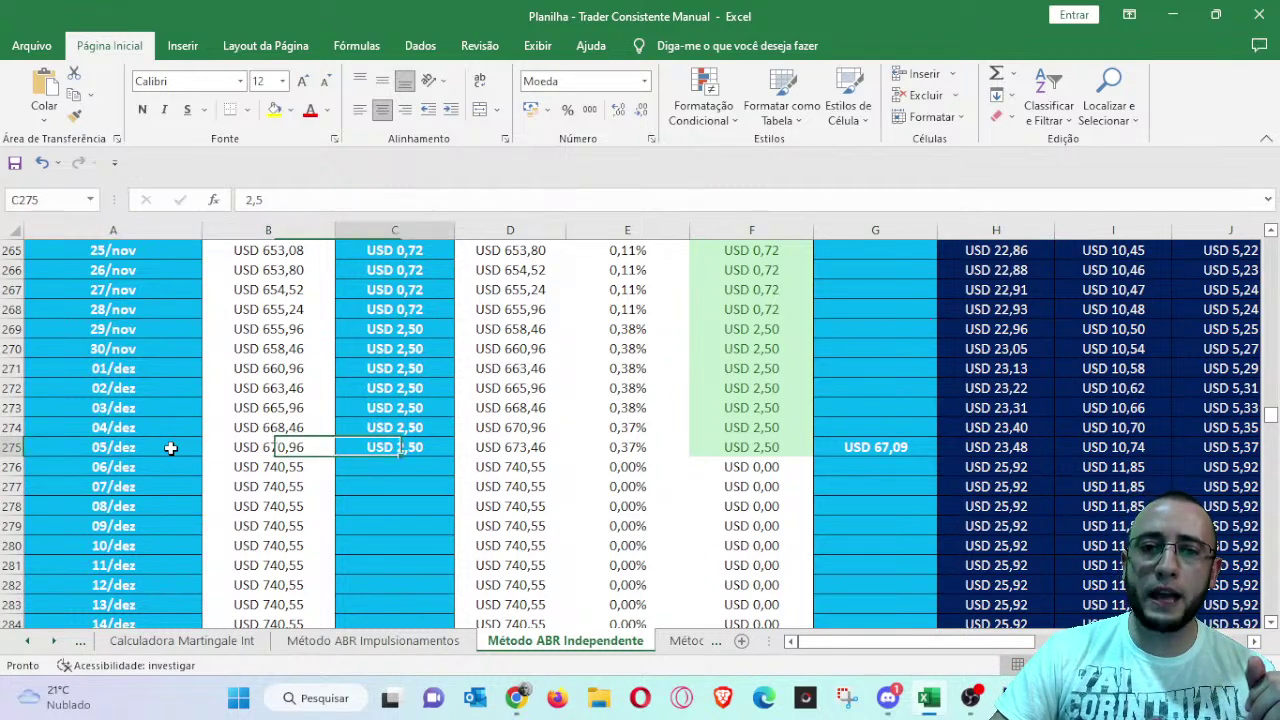
{"action": "key", "text": "Left"}
{"action": "key", "text": "Left"}
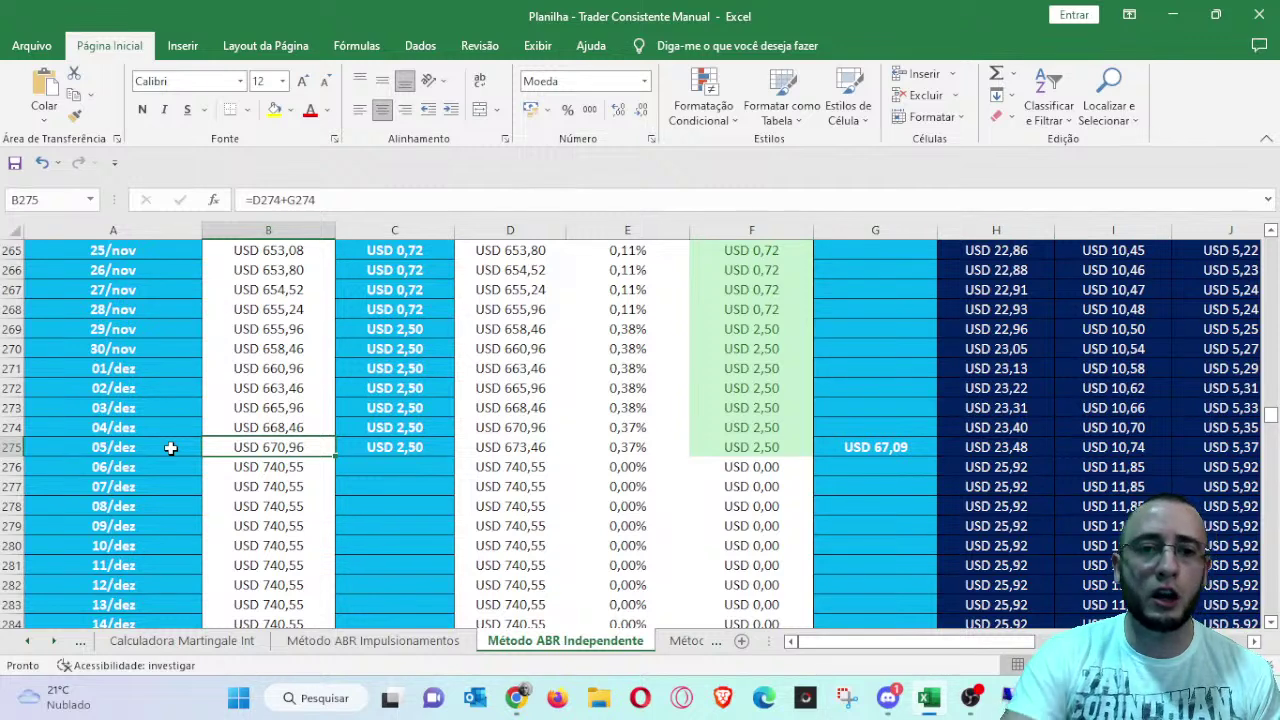
{"action": "key", "text": "Right"}
{"action": "key", "text": "Right"}
{"action": "key", "text": "Right"}
{"action": "key", "text": "Right"}
{"action": "key", "text": "Right"}
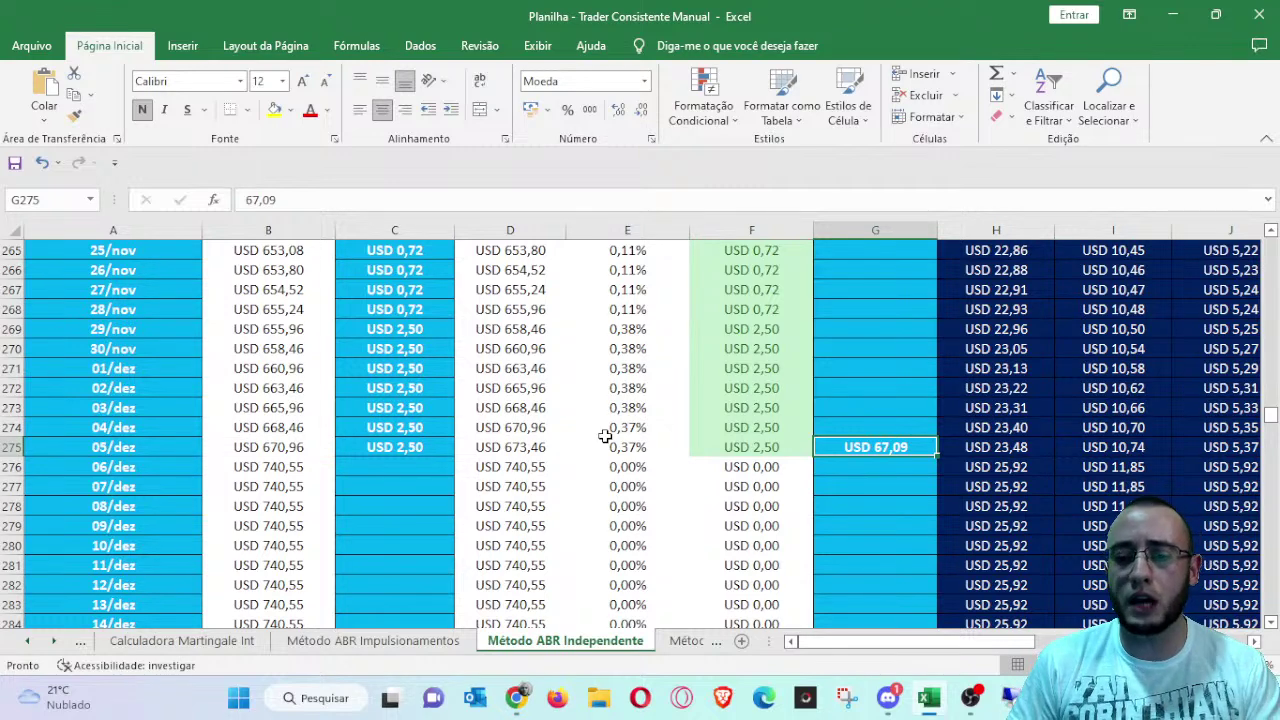
- Recheck the 05/dez row's initial balance, percentage and contribution, and select the 06/dez initial balance in B276
{"action": "key", "text": "Left"}
{"action": "key", "text": "Left"}
{"action": "key", "text": "Left"}
{"action": "key", "text": "Left"}
{"action": "key", "text": "Left"}
{"action": "key", "text": "Right"}
{"action": "key", "text": "Right"}
{"action": "key", "text": "Right"}
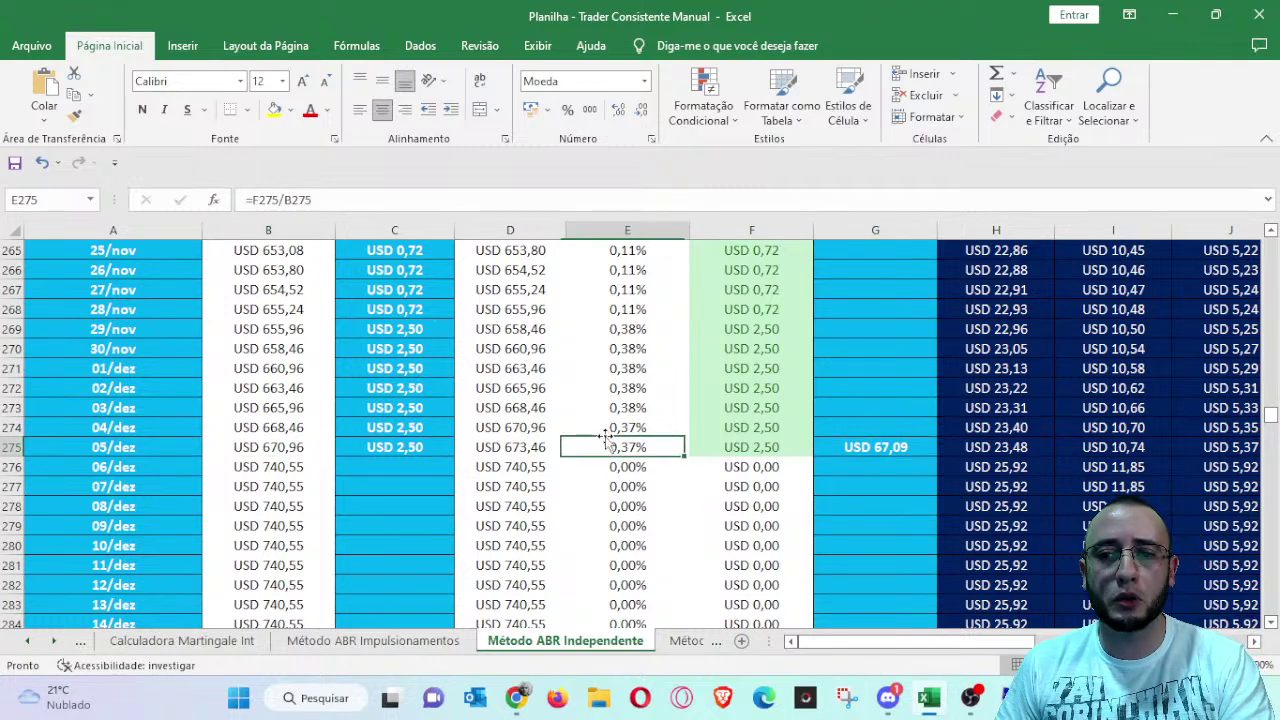
{"action": "key", "text": "Right"}
{"action": "key", "text": "Right"}
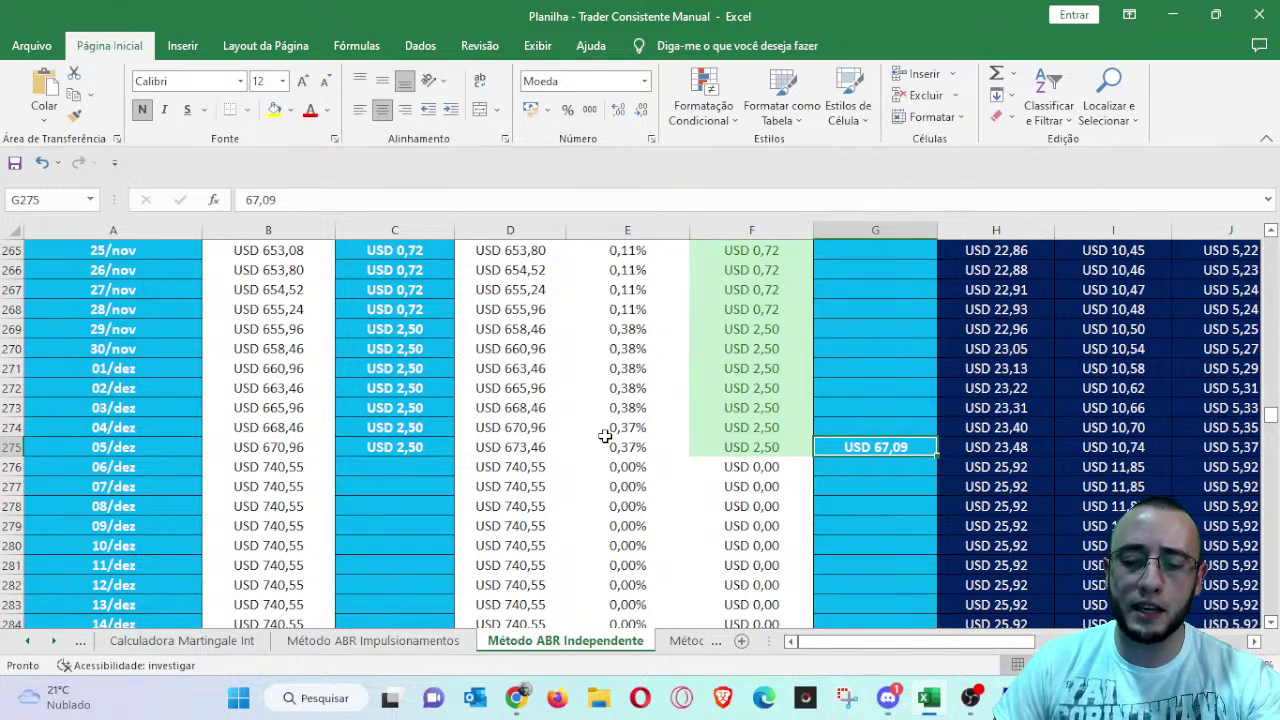
{"action": "left_click", "coordinate": [316, 467]}
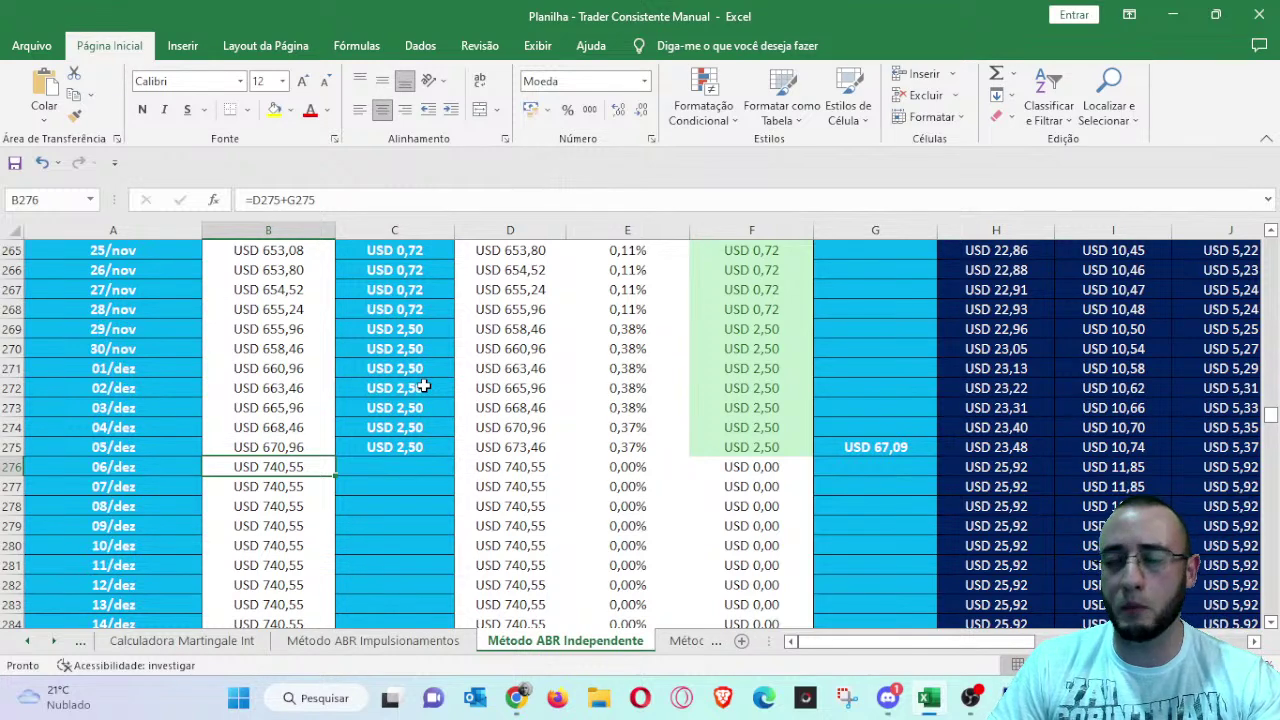
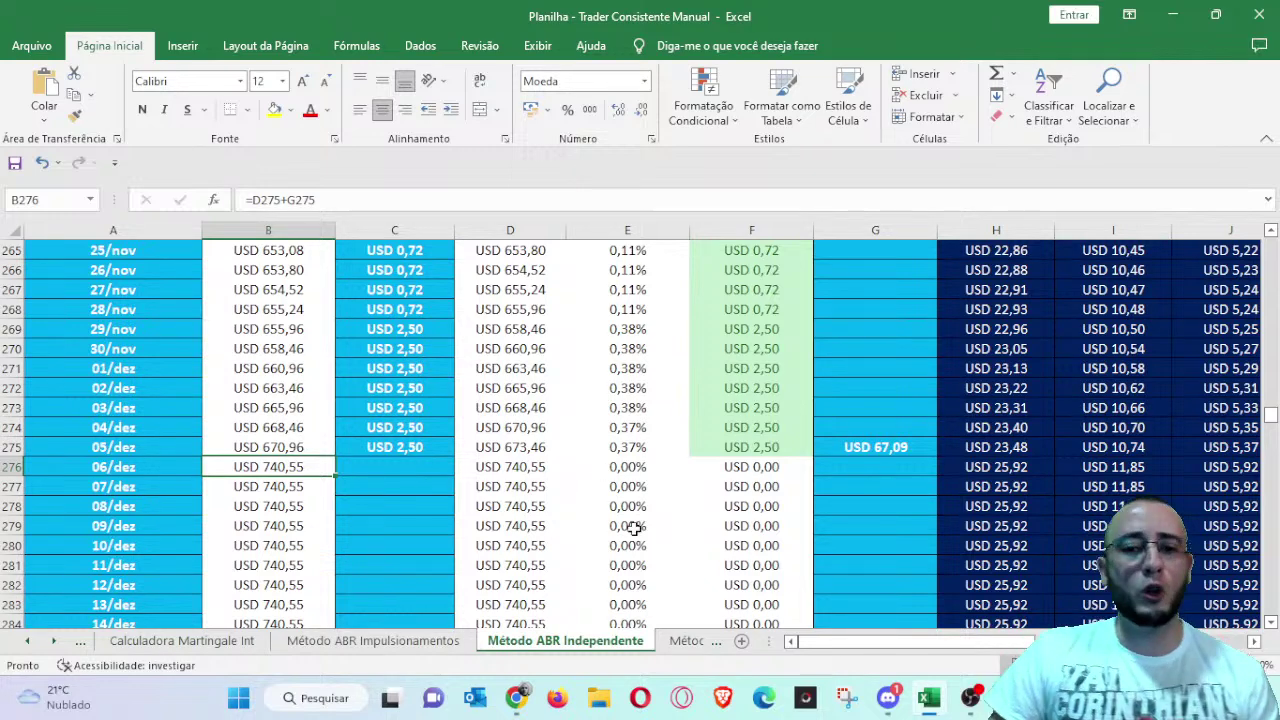
- Open the Método ABR Rendimentos sheet and check its BANCA INICIAL in USD and the first date of the daily log
{"action": "left_click", "coordinate": [685, 642]}
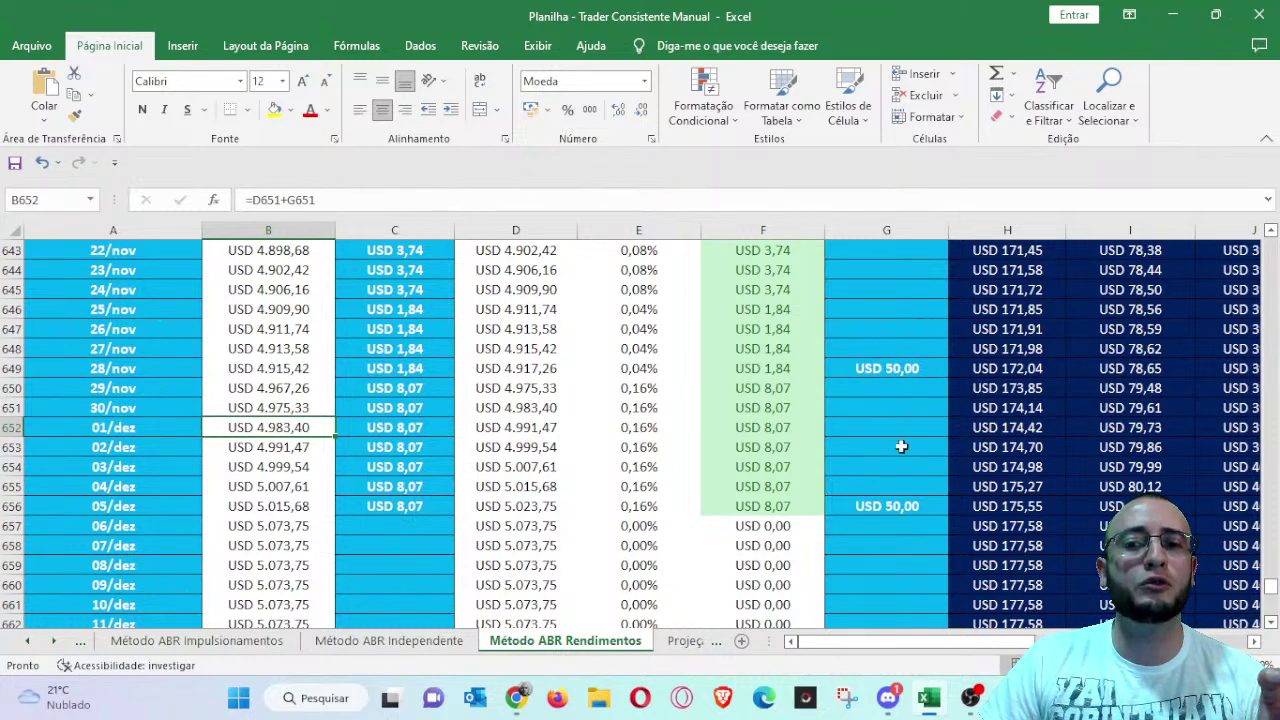
{"action": "left_click_drag", "start_coordinate": [1270, 590], "coordinate": [1270, 243]}
{"action": "left_click", "coordinate": [310, 386]}
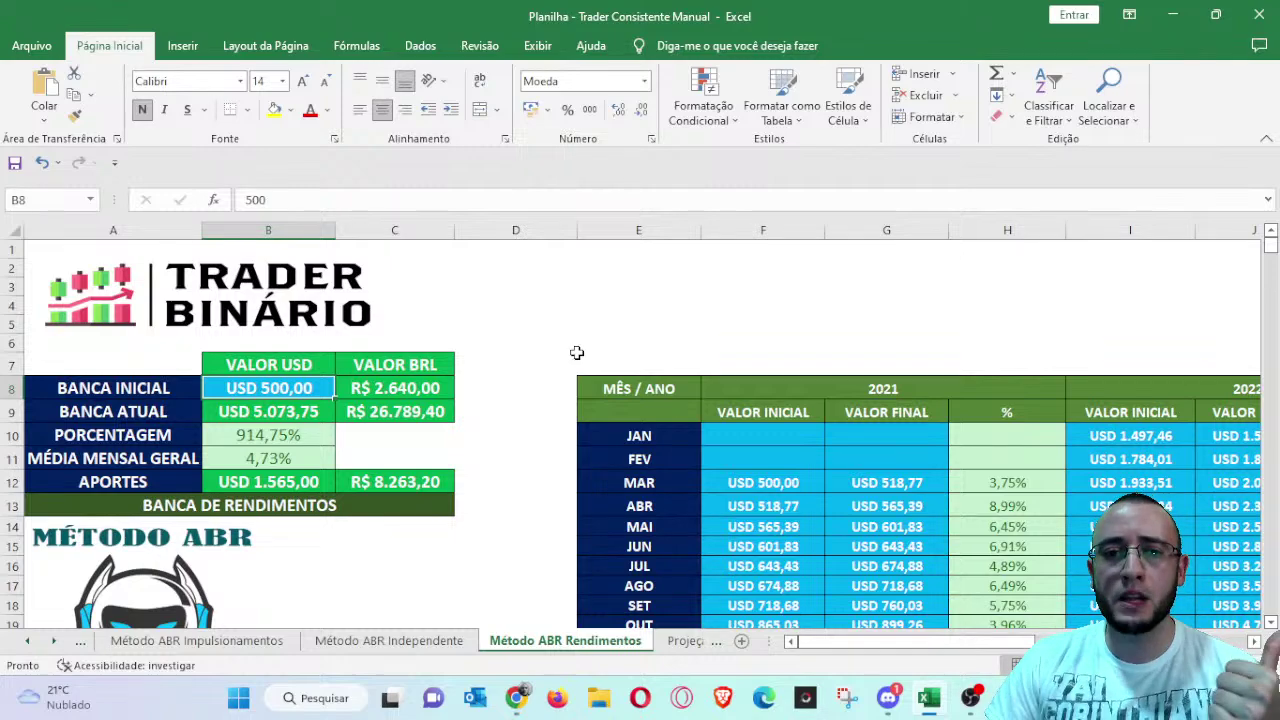
{"action": "scroll", "coordinate": [528, 400], "scroll_direction": "down", "scroll_amount": 5}
{"action": "left_click", "coordinate": [128, 475]}
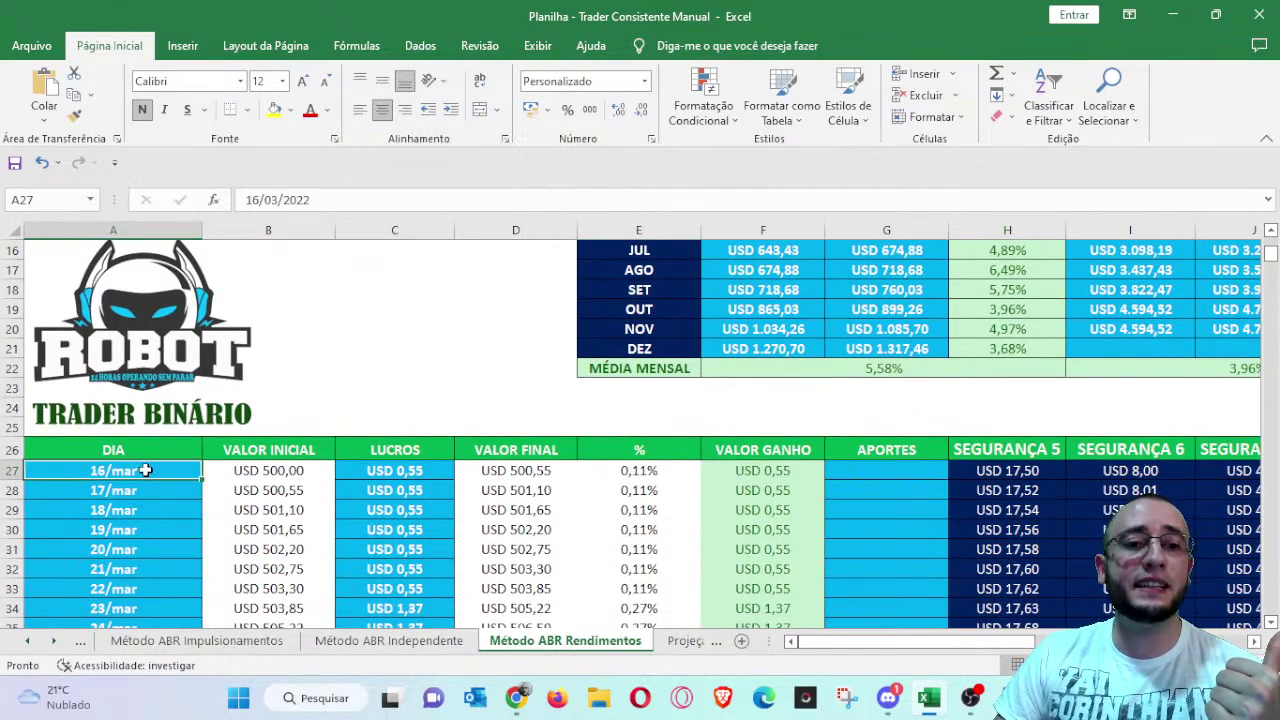
- Review the summary's BANCA ATUAL, the BANCA INICIAL in reais, the PORCENTAGEM and the MÉDIA MENSAL GERAL
{"action": "scroll", "coordinate": [381, 405], "scroll_direction": "up", "scroll_amount": 5}
{"action": "left_click", "coordinate": [305, 415]}
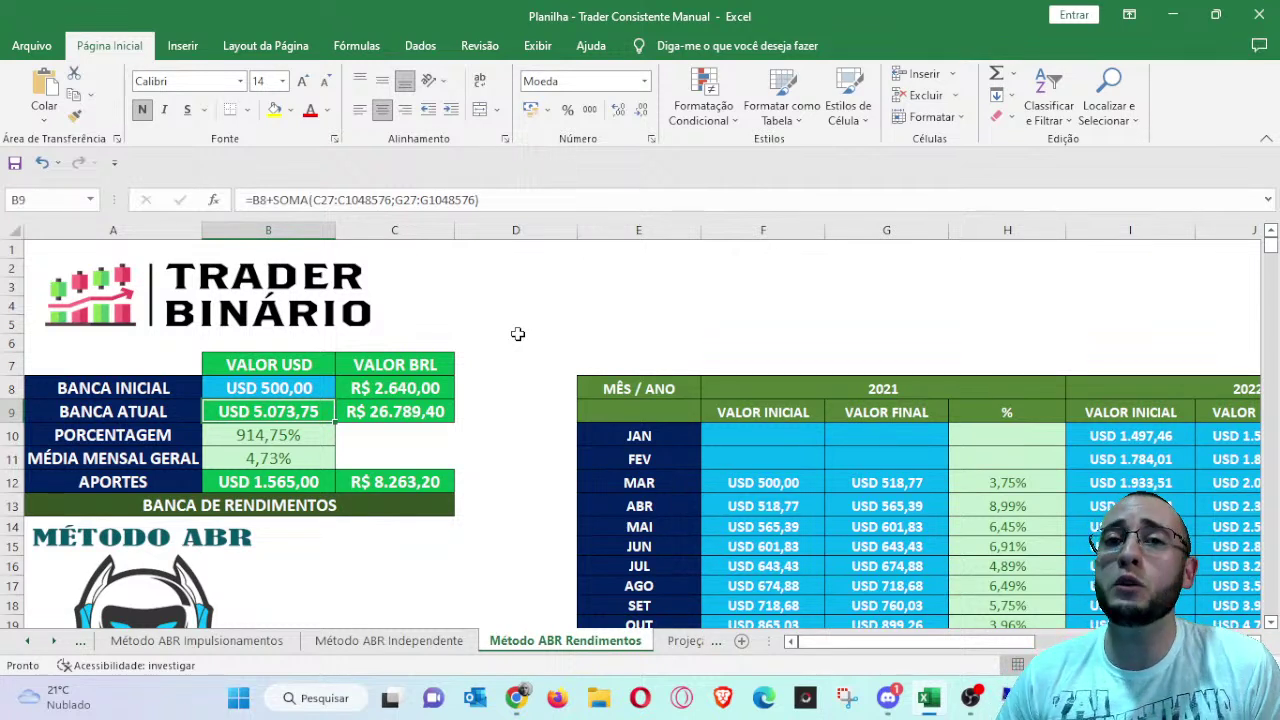
{"action": "left_click", "coordinate": [377, 386]}
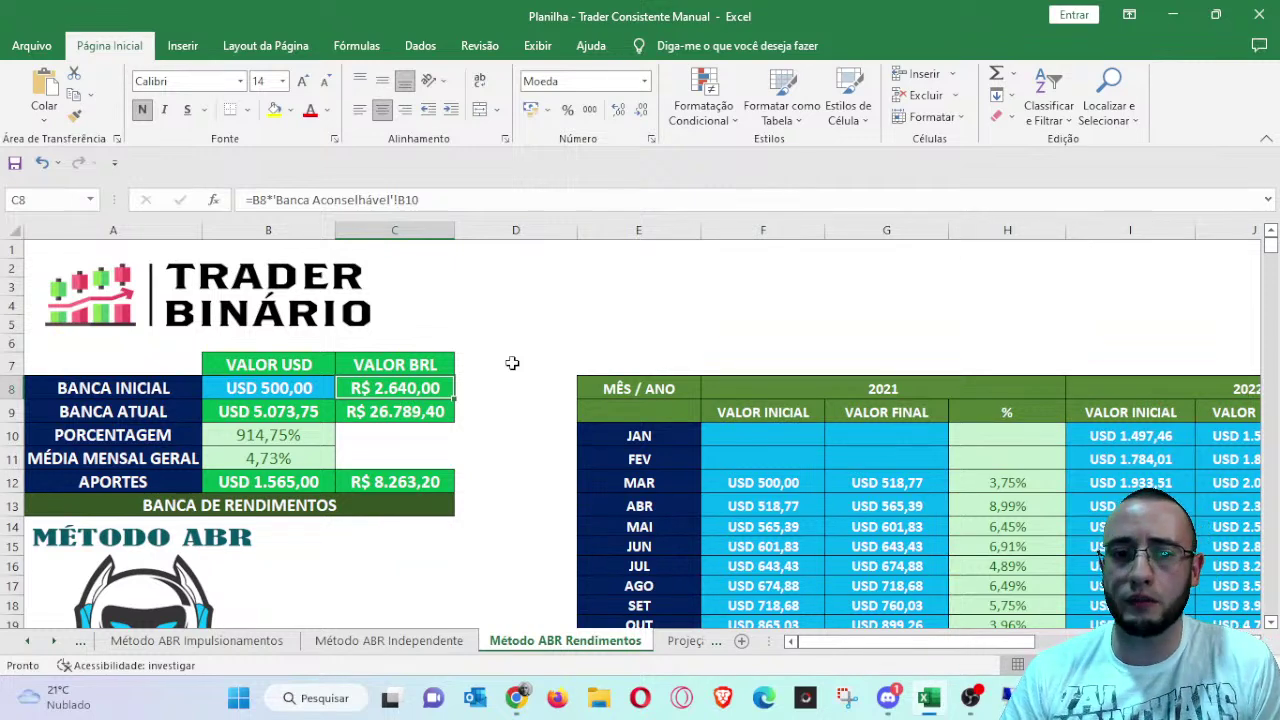
{"action": "key", "text": "Down"}
{"action": "key", "text": "Left"}
{"action": "key", "text": "Down"}
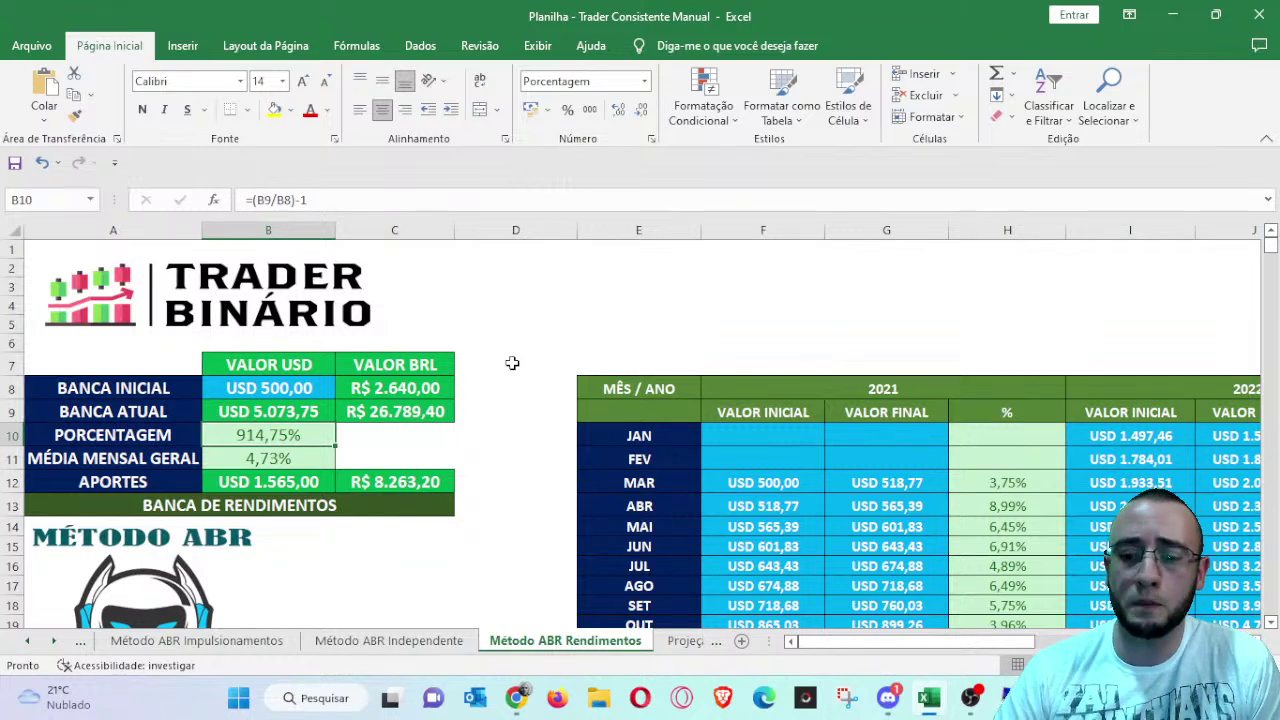
{"action": "key", "text": "Down"}
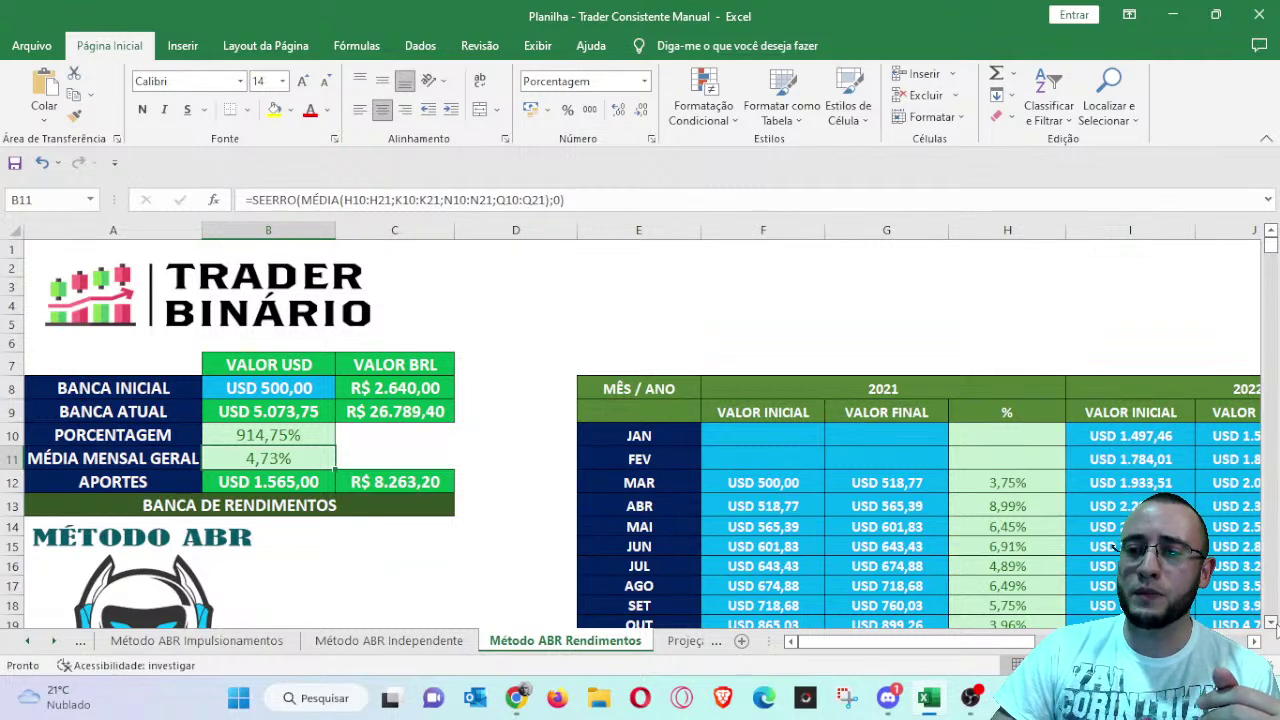
- Check the MÉDIA MENSAL of 2021 and 2022 and November 2022's percentage in the monthly results table
{"action": "scroll", "coordinate": [1115, 548], "scroll_direction": "down", "scroll_amount": 2}
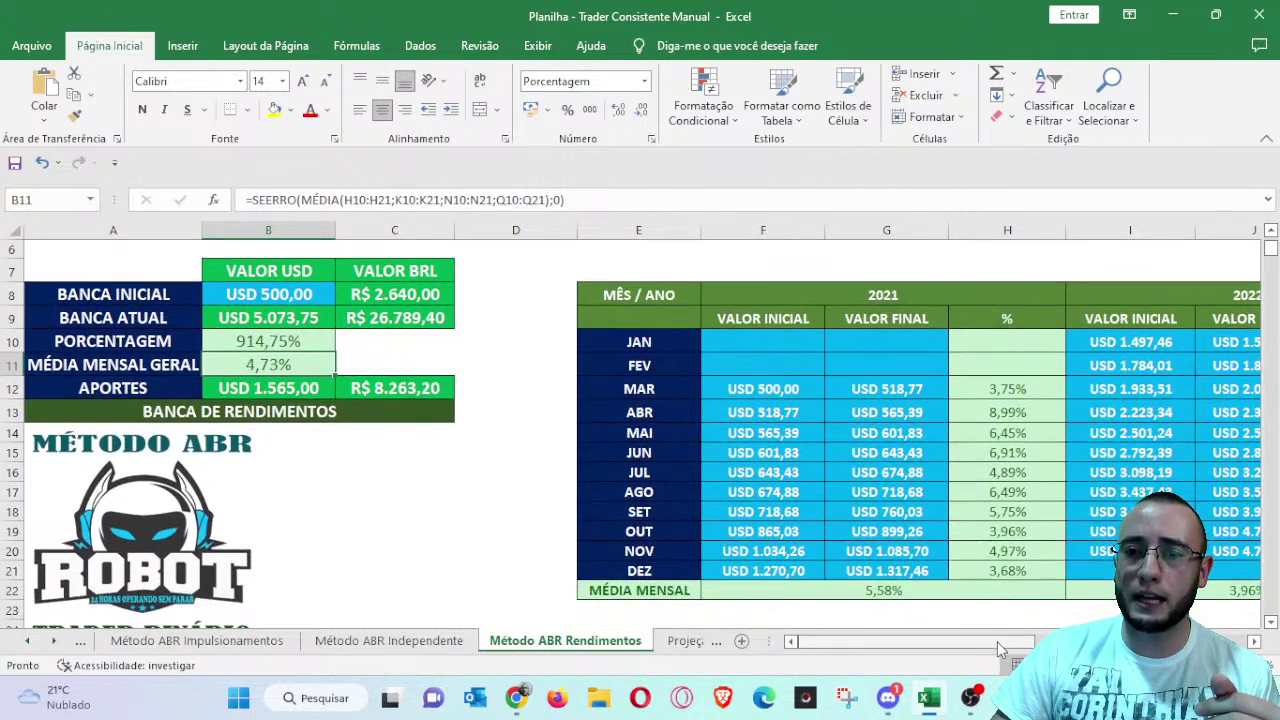
{"action": "scroll", "coordinate": [1000, 648], "scroll_direction": "right", "scroll_amount": 3}
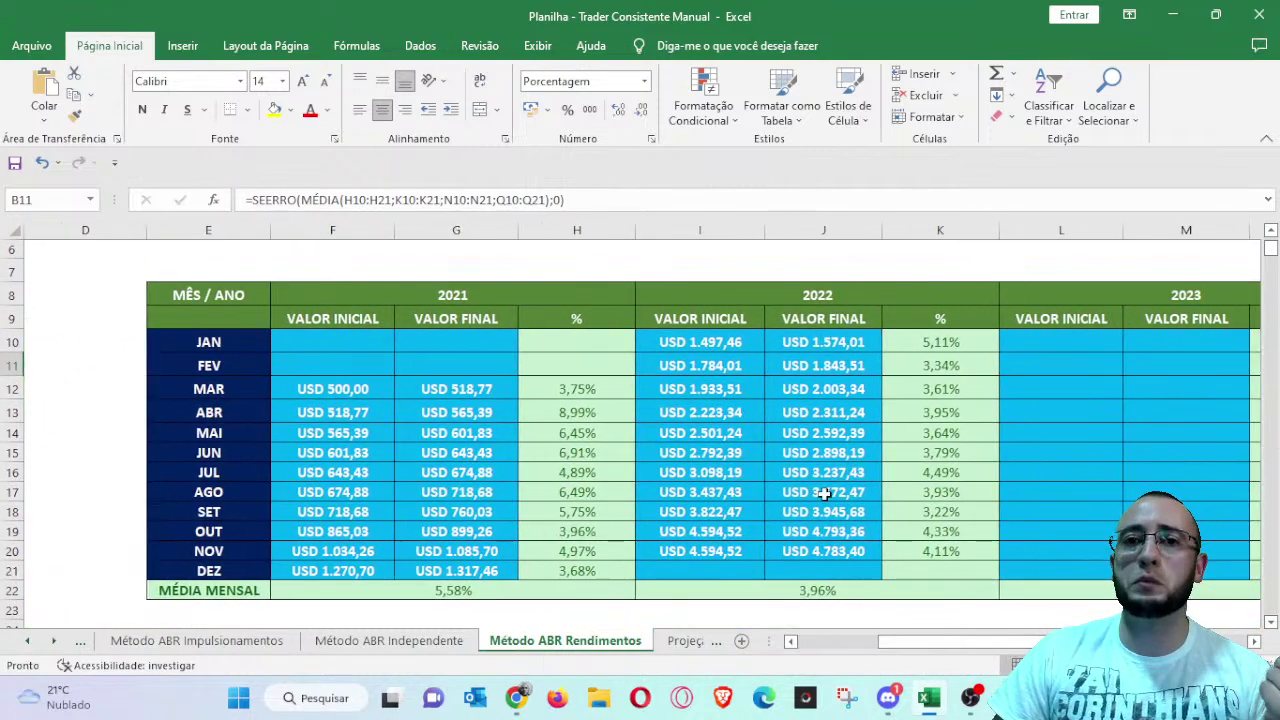
{"action": "left_click", "coordinate": [456, 594]}
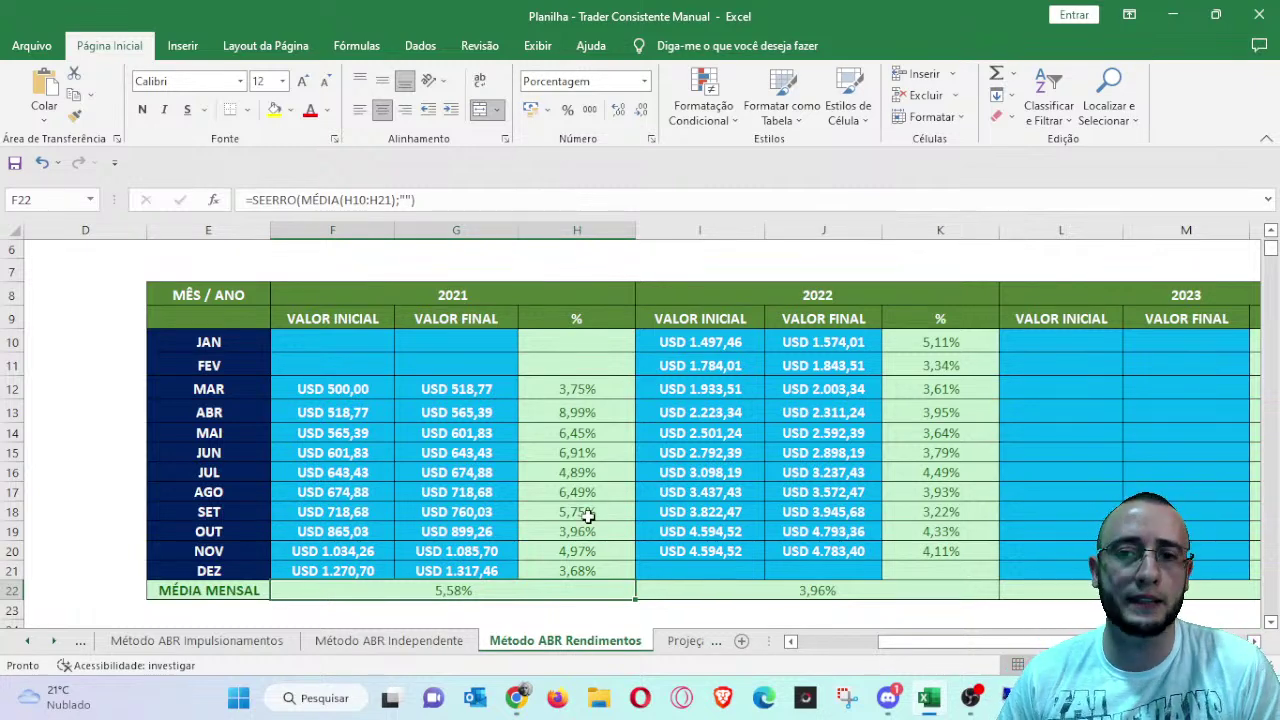
{"action": "left_click", "coordinate": [836, 590]}
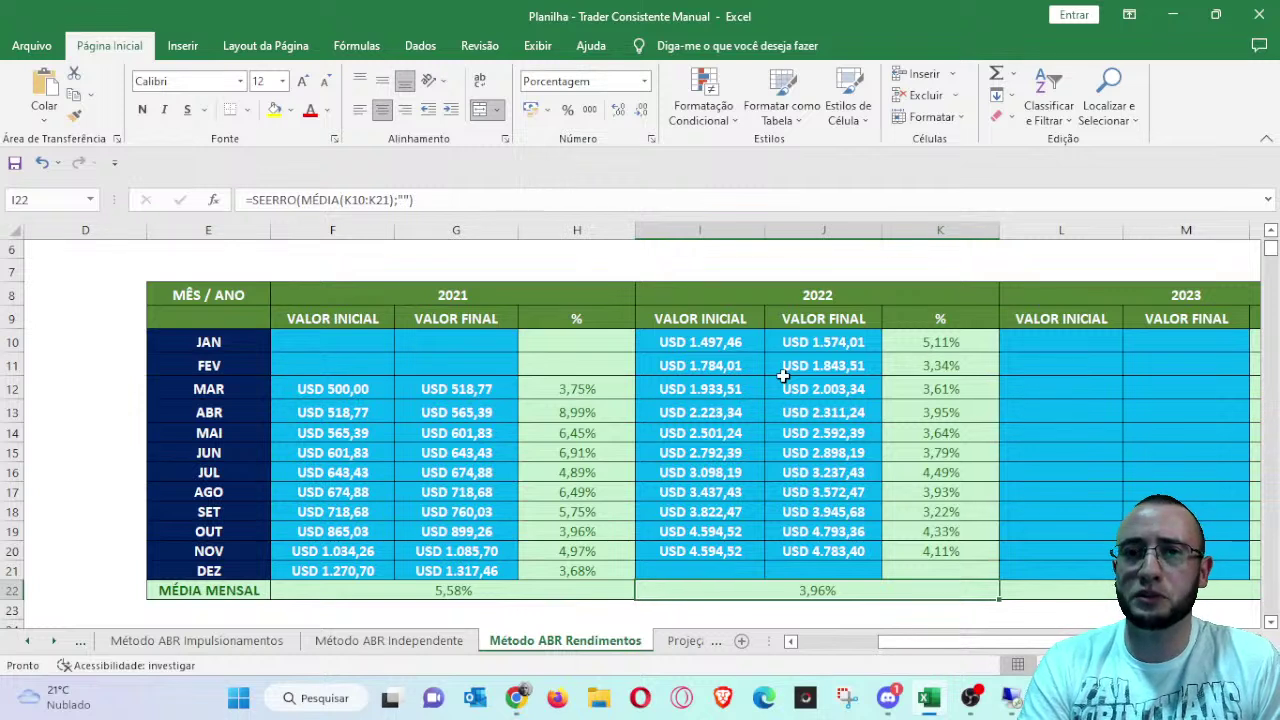
{"action": "left_click", "coordinate": [930, 549]}
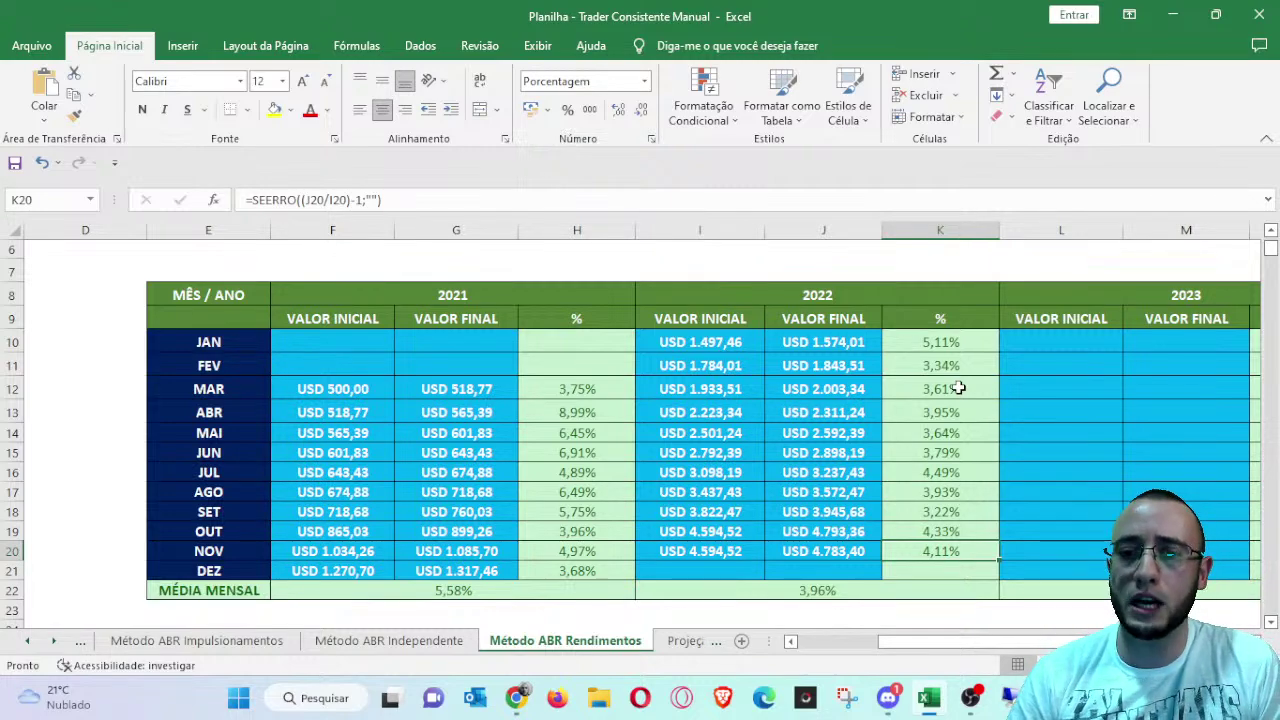
{"action": "scroll", "coordinate": [816, 660], "scroll_direction": "left", "scroll_amount": 3}
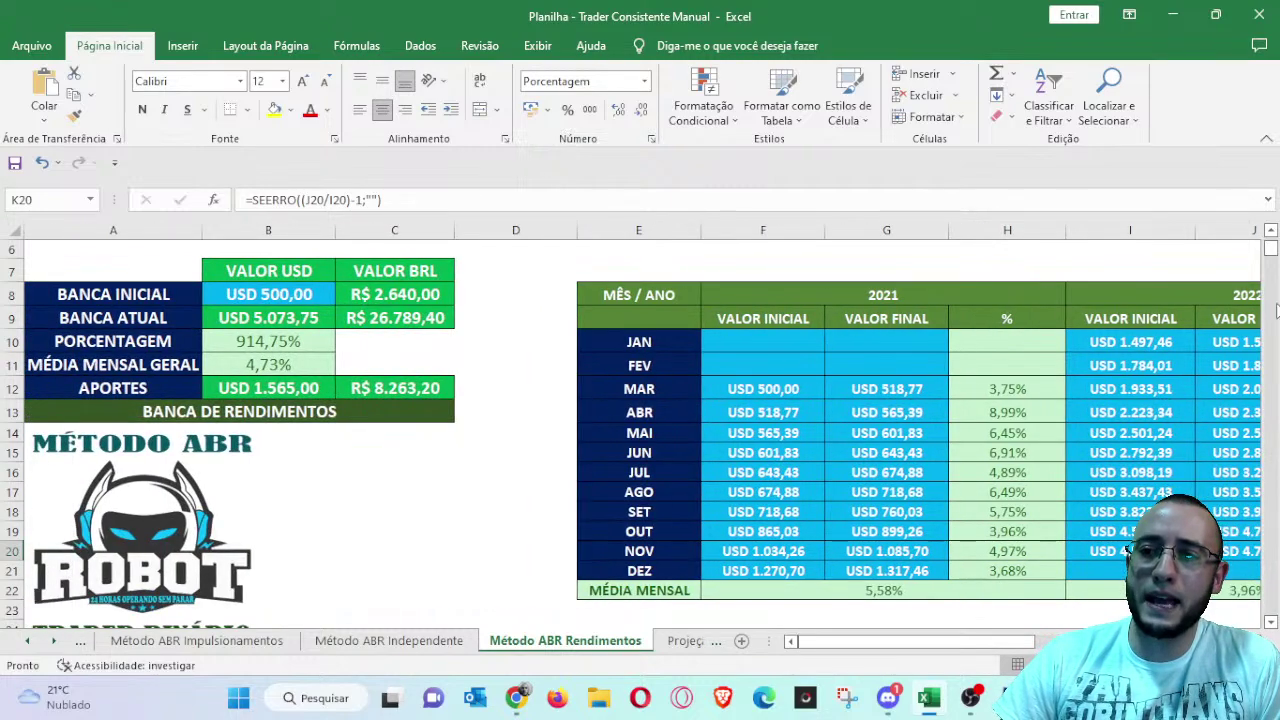
- Select the Rendimentos log's daily profits from 01/nov to 05/dez, F622:F656, to check their sum
{"action": "left_click_drag", "start_coordinate": [1270, 255], "coordinate": [1270, 578]}
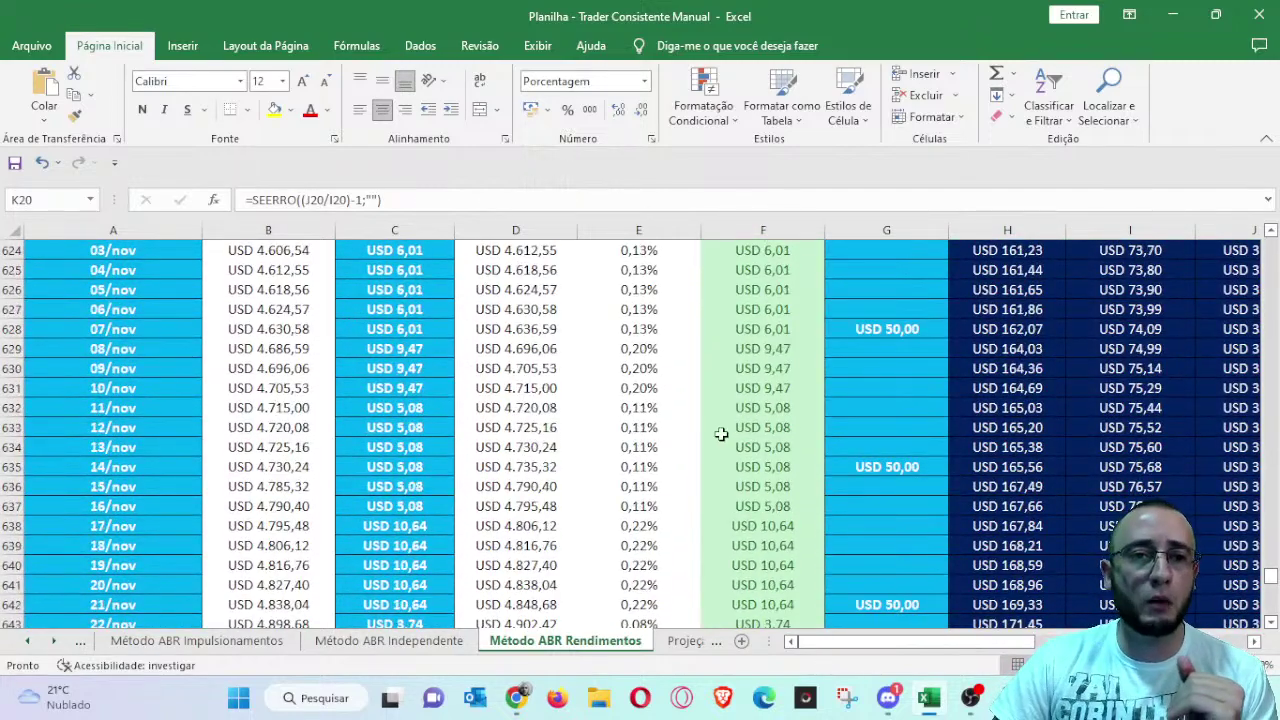
{"action": "scroll", "coordinate": [375, 442], "scroll_direction": "up", "scroll_amount": 1}
{"action": "left_click", "coordinate": [158, 269]}
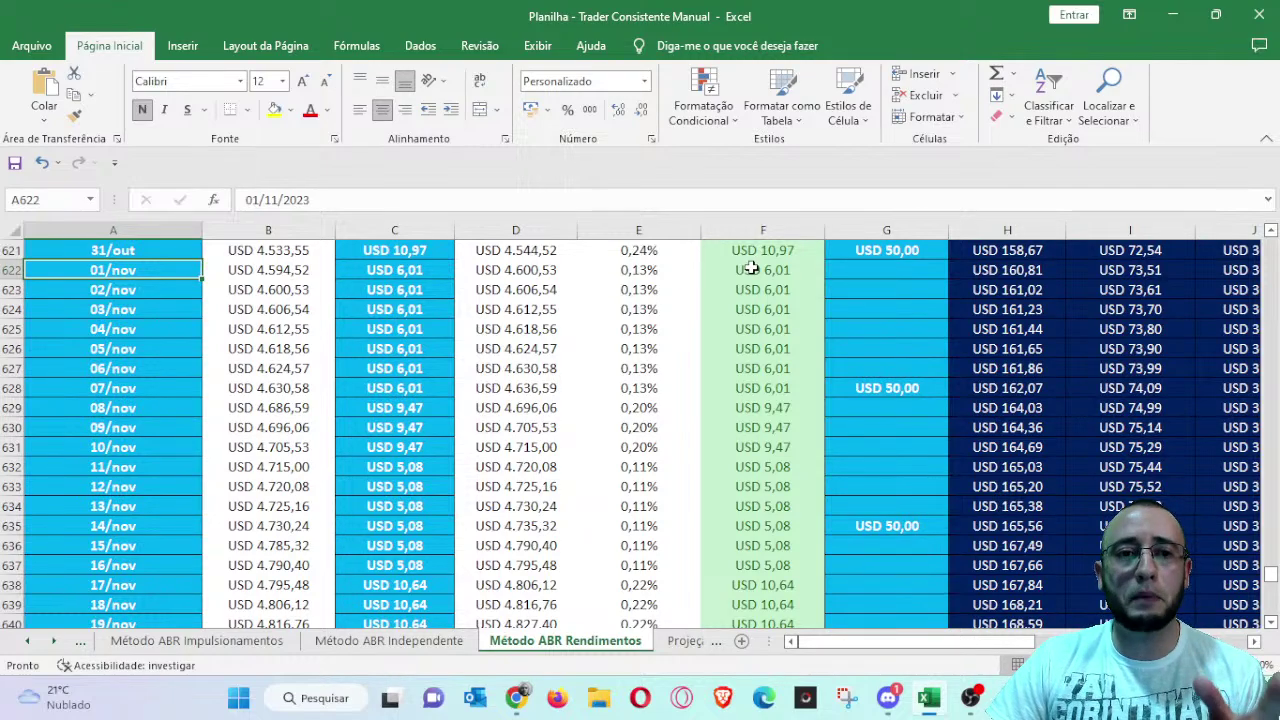
{"action": "left_click_drag", "start_coordinate": [757, 268], "coordinate": [785, 590]}
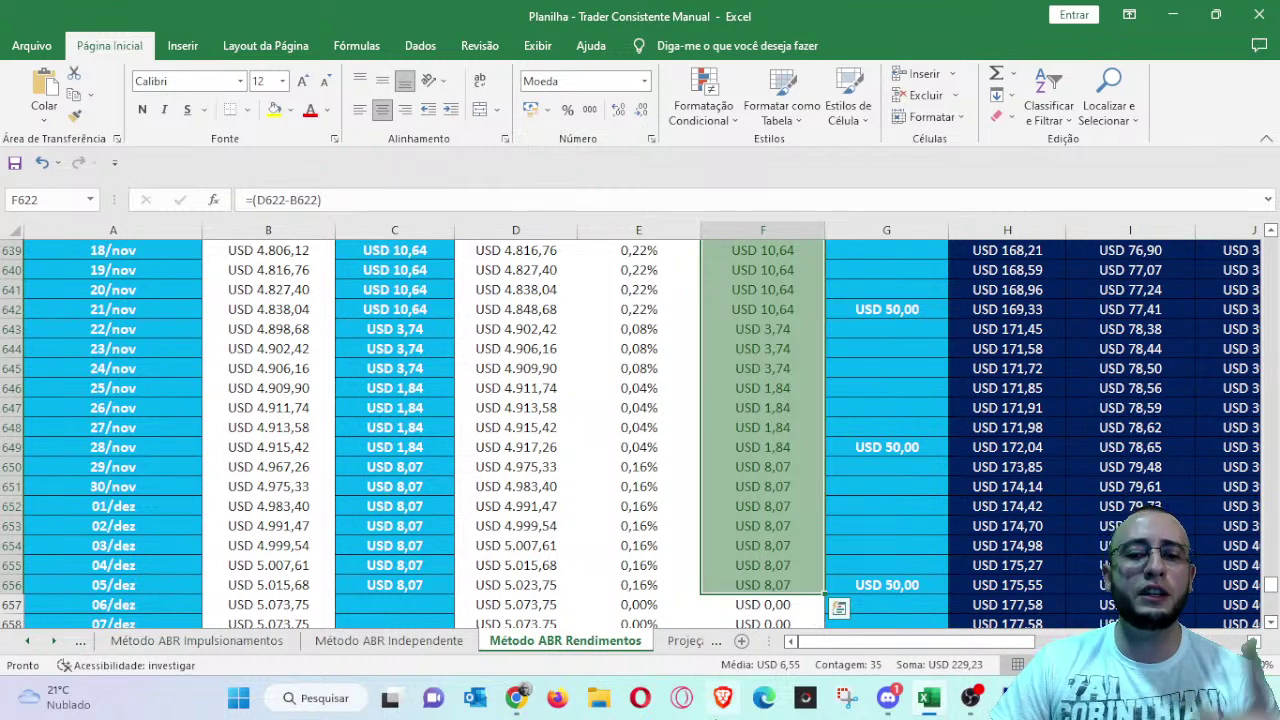
- Convert US$ 229,23 to reais on dolarhoje.com in Chrome, return to the workbook and select the 28/nov profit in F649
{"action": "left_click", "coordinate": [517, 700]}
{"action": "type", "text": "229,23"}
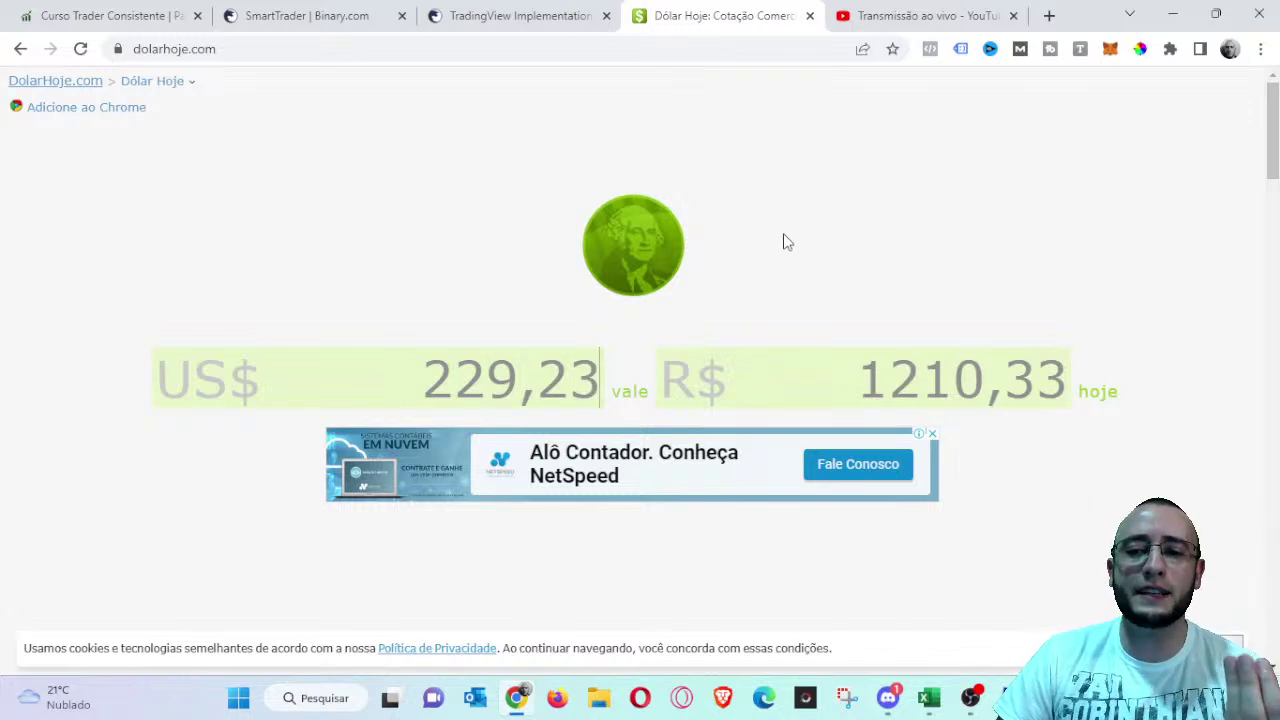
{"action": "left_click", "coordinate": [929, 698]}
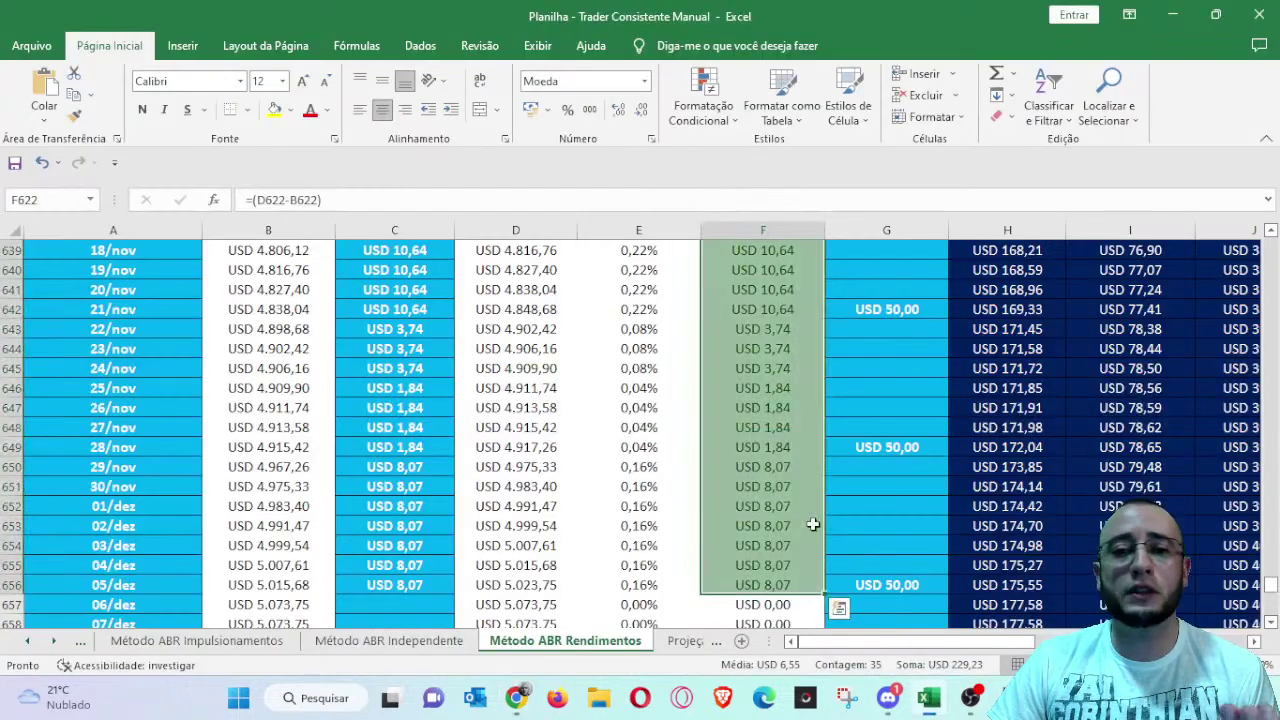
{"action": "left_click", "coordinate": [789, 447]}
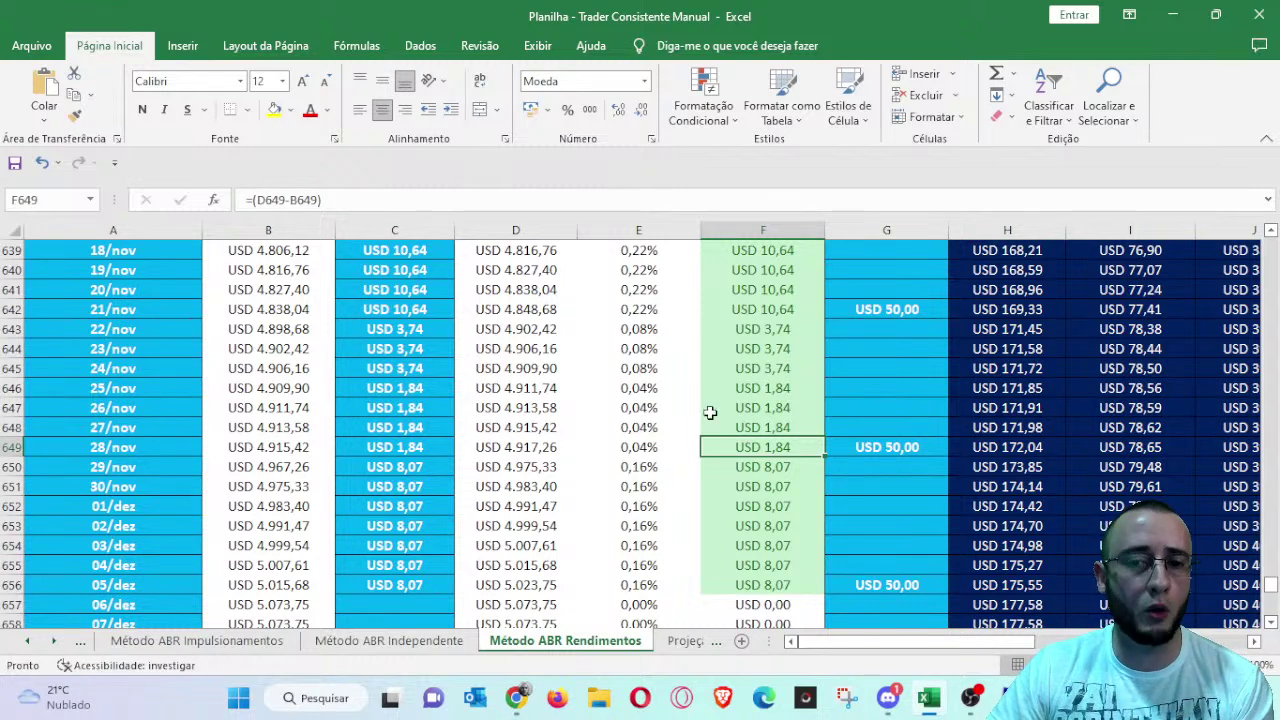
- Open the Projeção ABR Rendimentos sheet and check the VALOR INICIAL, VALOR ATUAL and LUCRO LÍQUIDO
{"action": "left_click", "coordinate": [690, 641]}
{"action": "scroll", "coordinate": [816, 523], "scroll_direction": "up", "scroll_amount": 3}
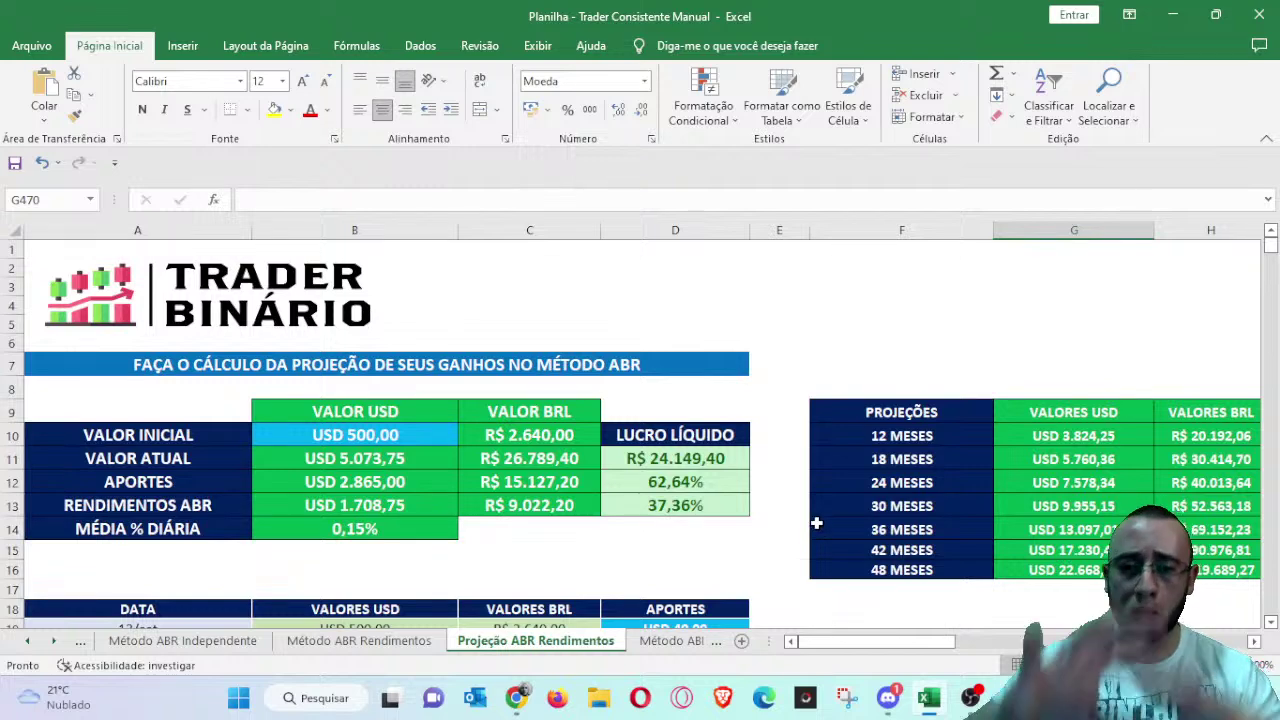
{"action": "scroll", "coordinate": [785, 508], "scroll_direction": "down", "scroll_amount": 1}
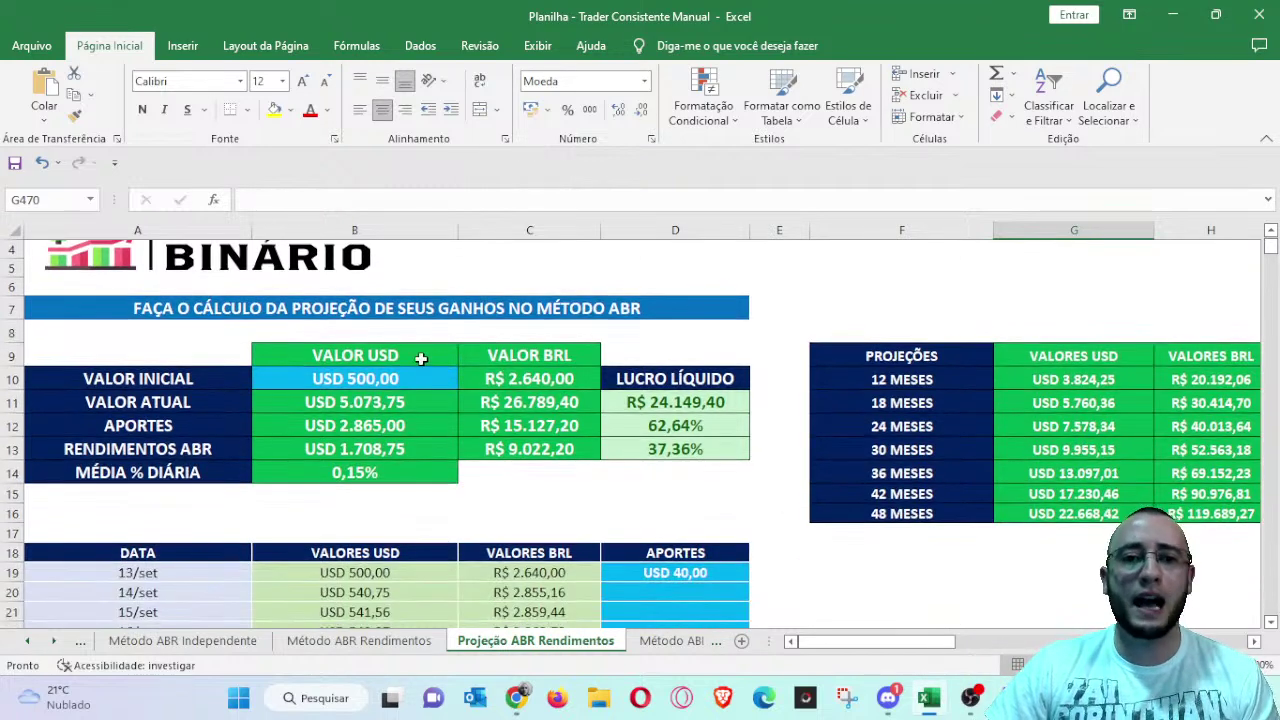
{"action": "left_click", "coordinate": [390, 377]}
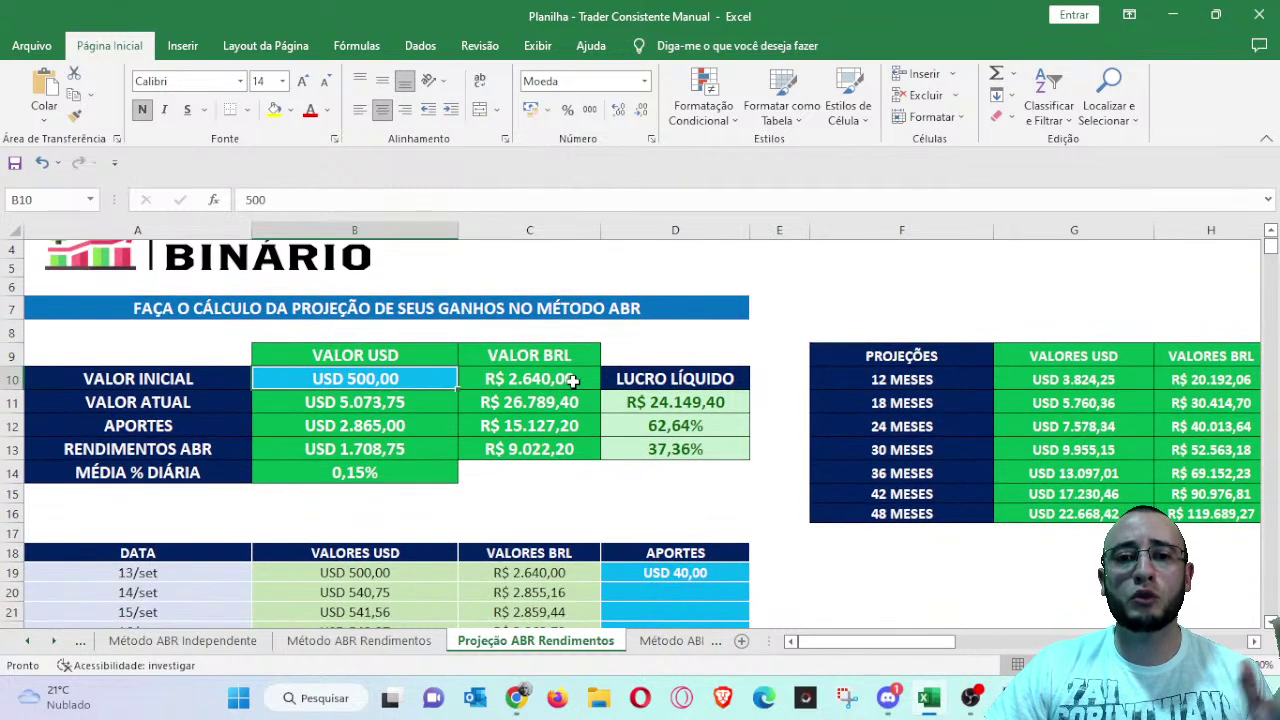
{"action": "left_click", "coordinate": [430, 405]}
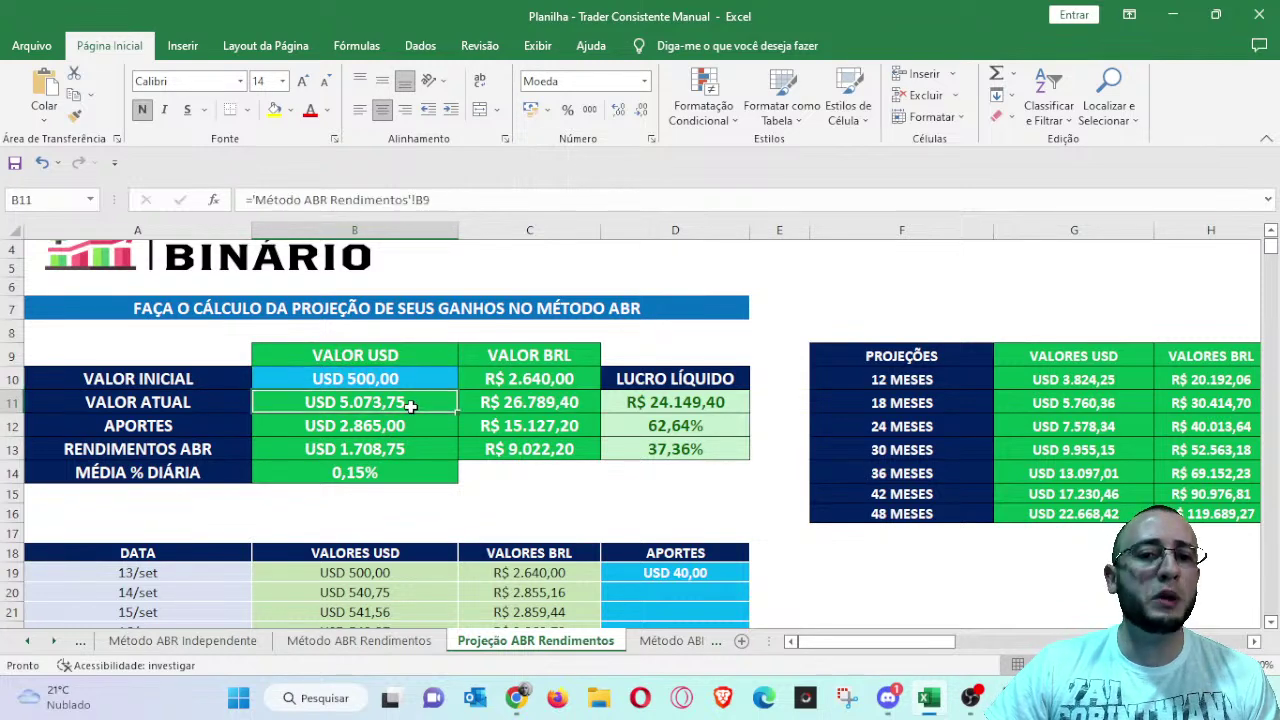
{"action": "left_click", "coordinate": [700, 401]}
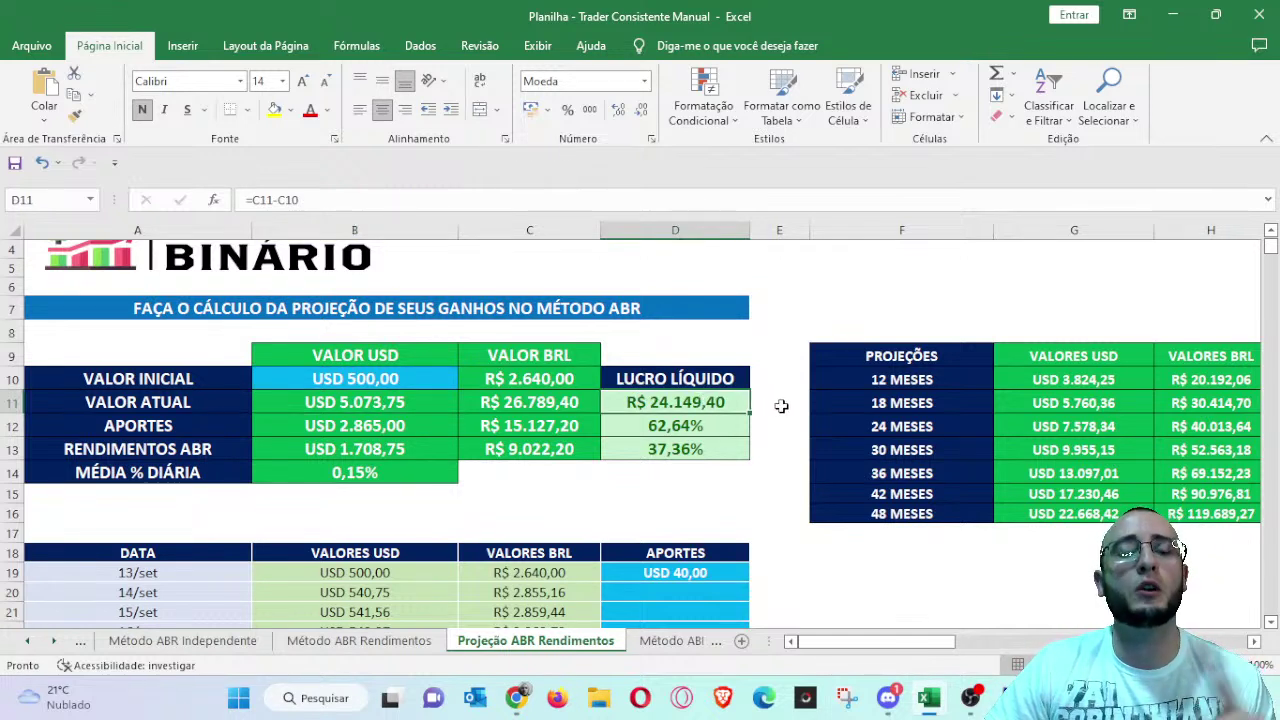
- Check the APORTES and RENDIMENTOS ABR amounts in reais and their percentage shares of the net profit
{"action": "left_click", "coordinate": [724, 427]}
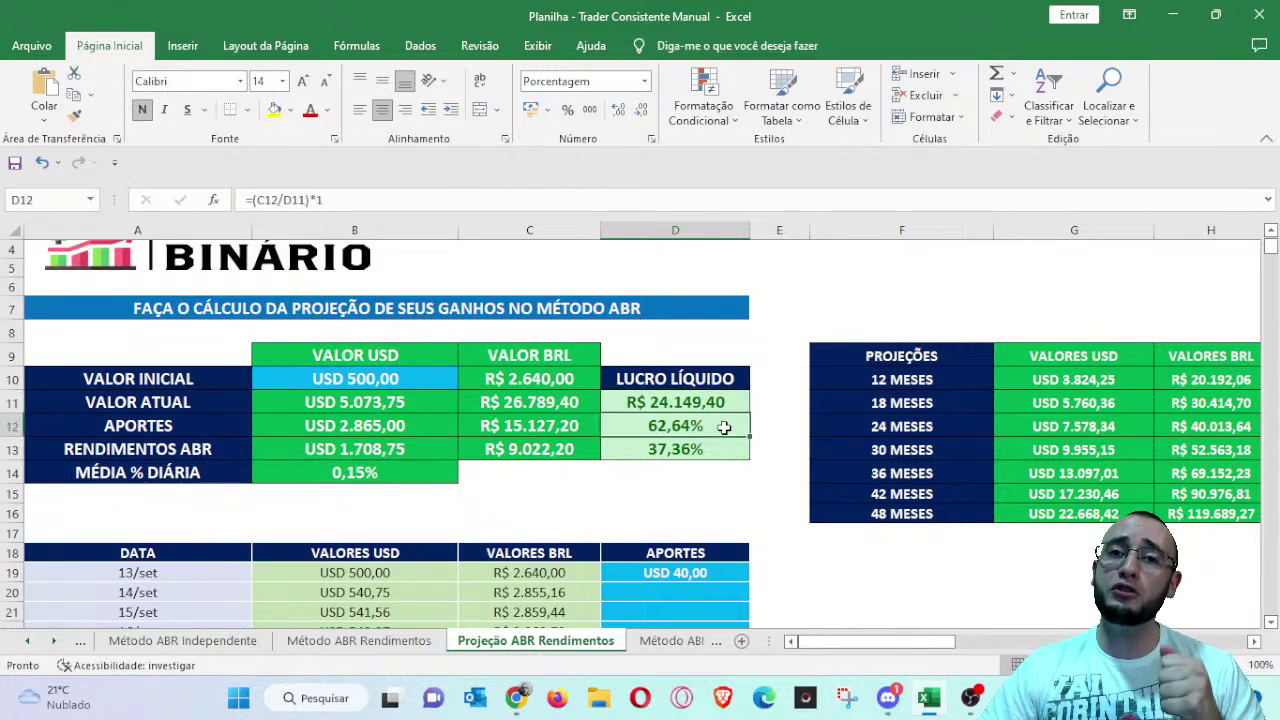
{"action": "left_click", "coordinate": [578, 425]}
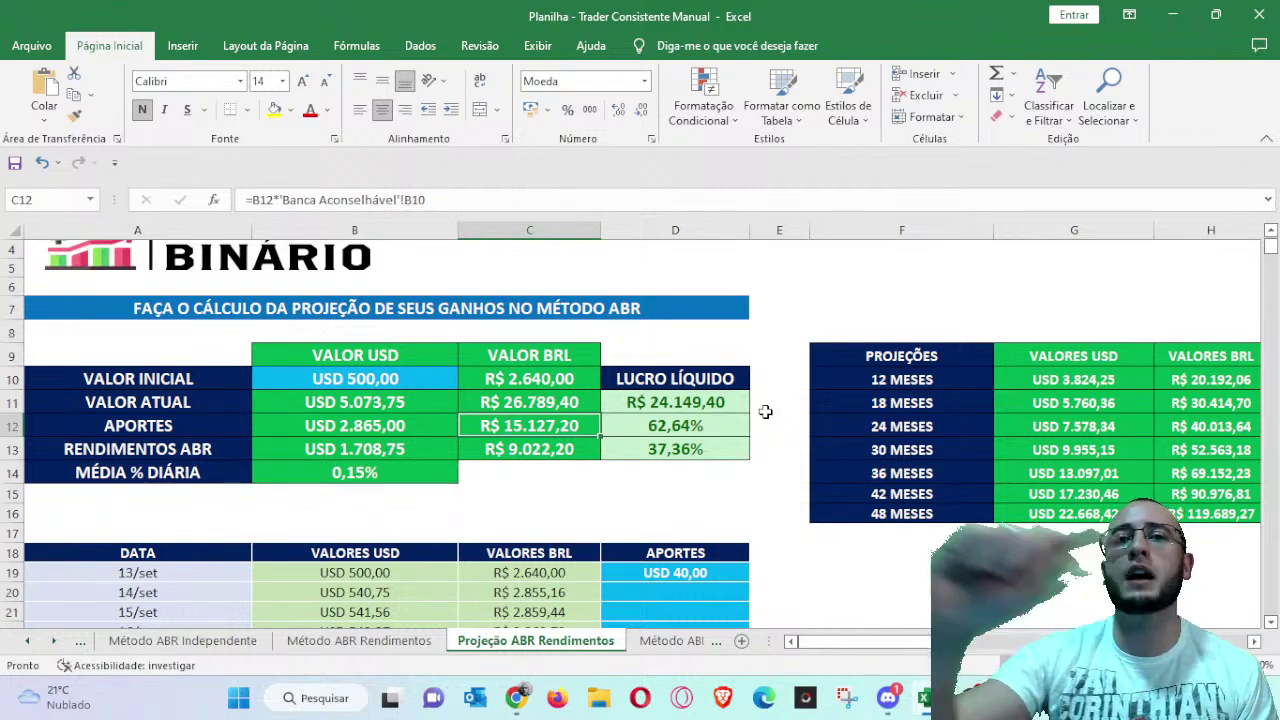
{"action": "left_click", "coordinate": [538, 450]}
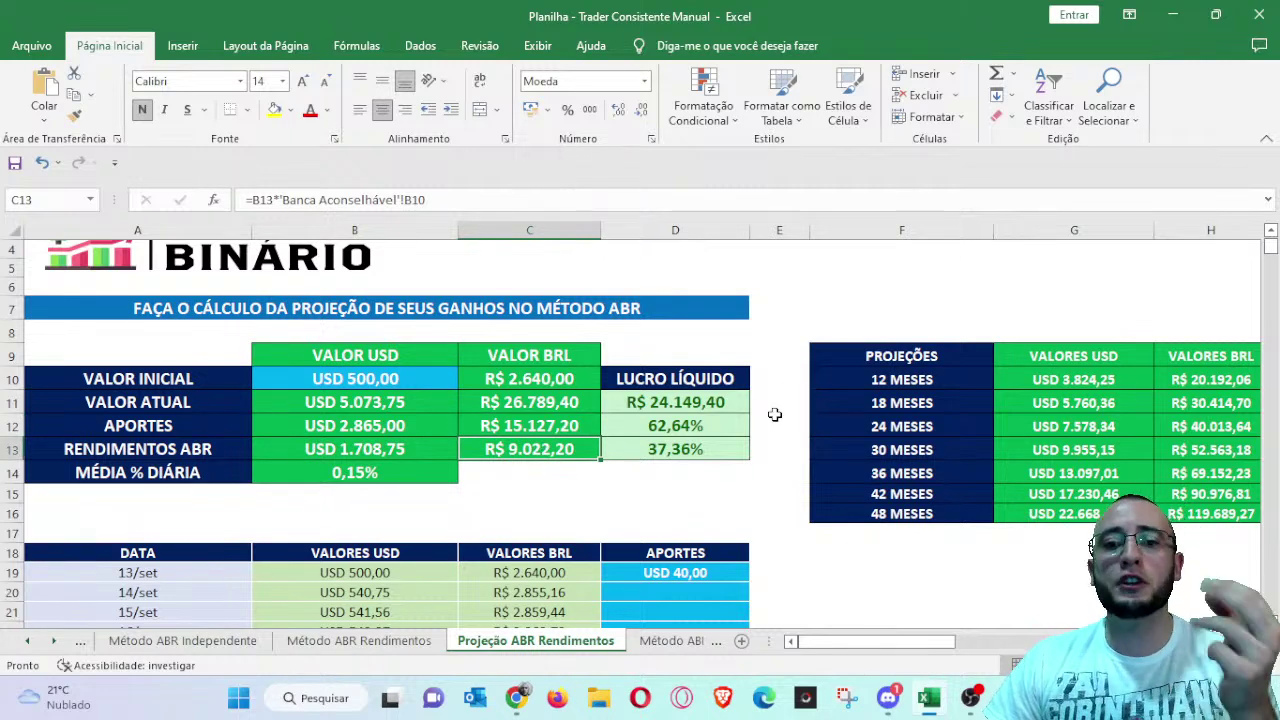
{"action": "left_click", "coordinate": [716, 447]}
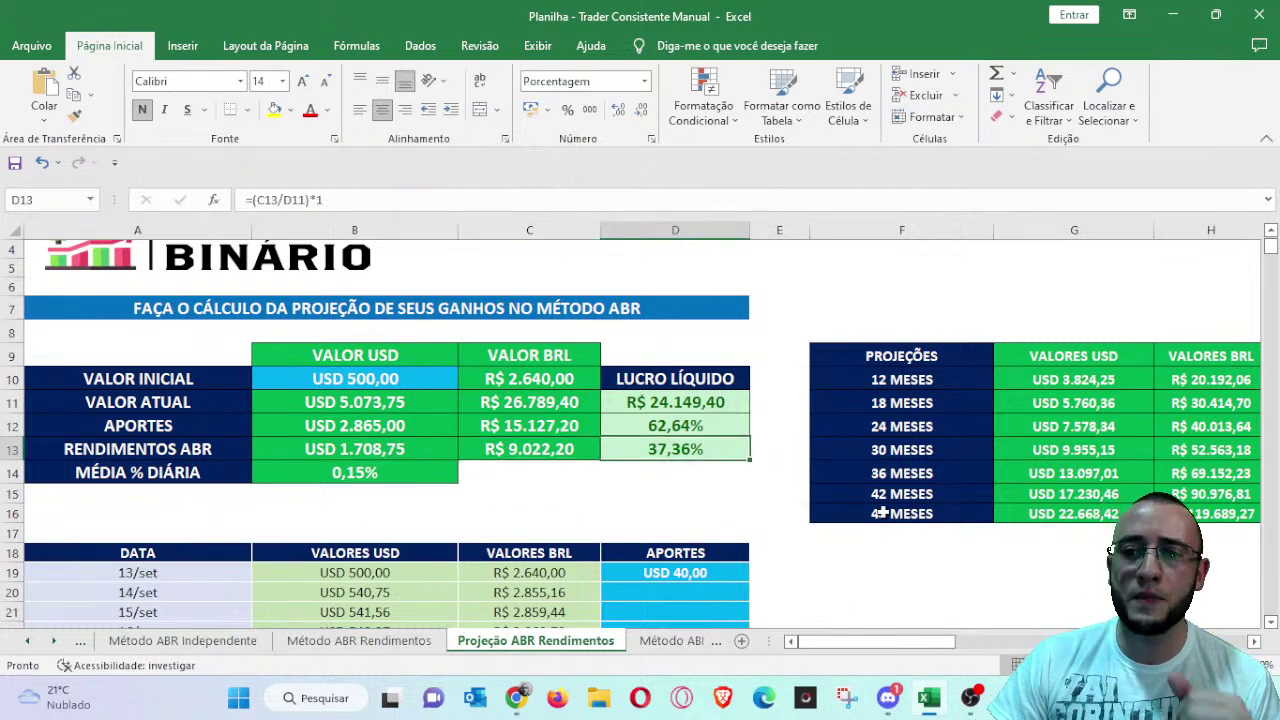
- Review the 12-month projection in reais and dollars and the 18-month projection in dollars in the PROJEÇÕES table
{"action": "left_click", "coordinate": [1222, 378]}
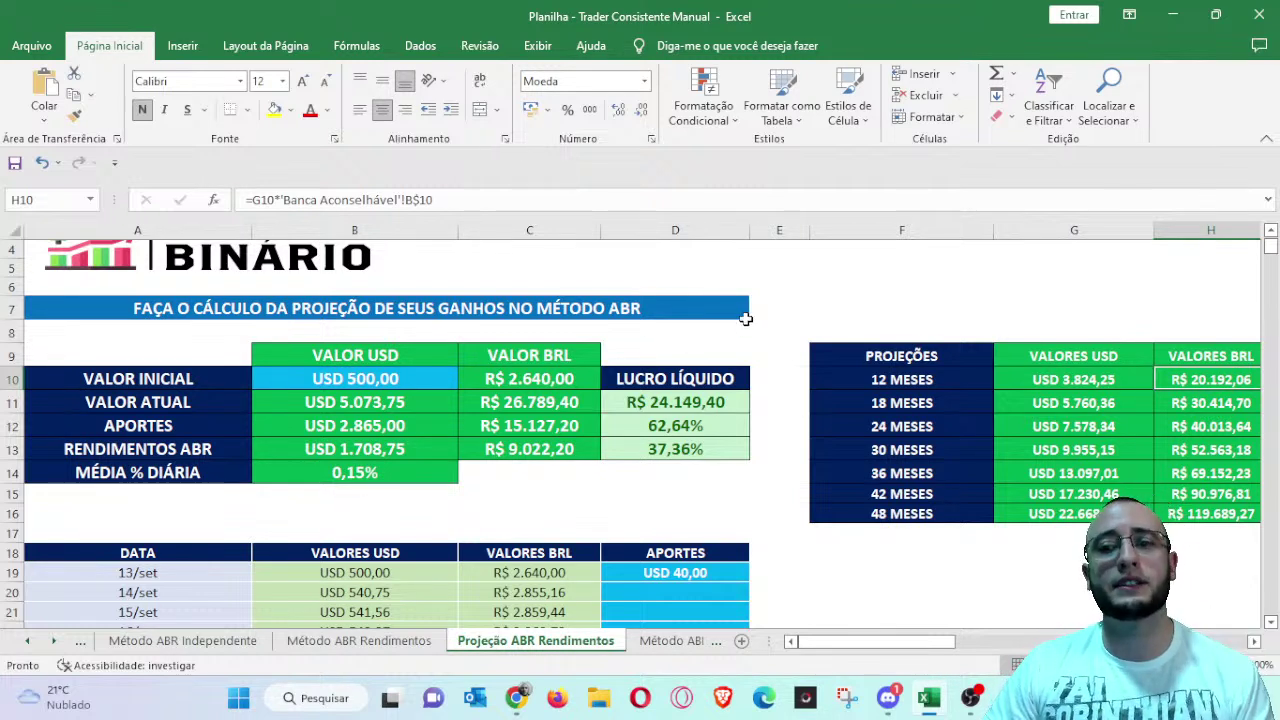
{"action": "left_click", "coordinate": [1095, 380]}
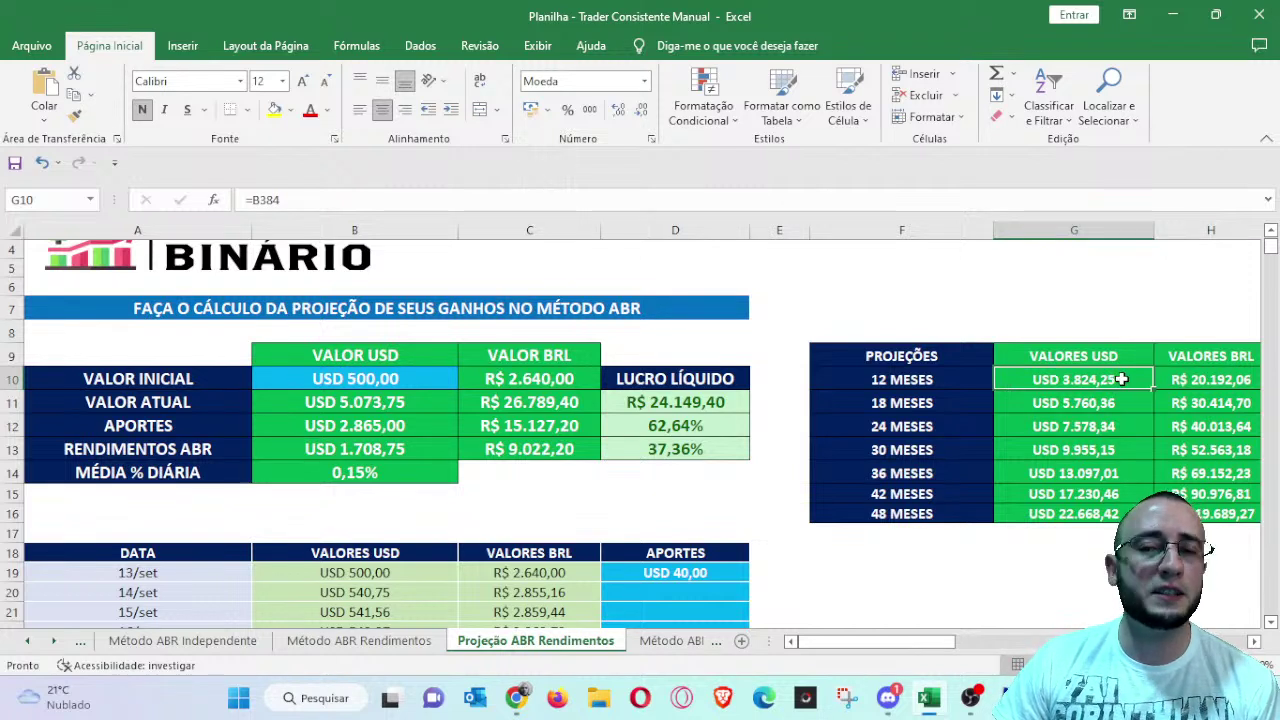
{"action": "left_click", "coordinate": [1118, 401]}
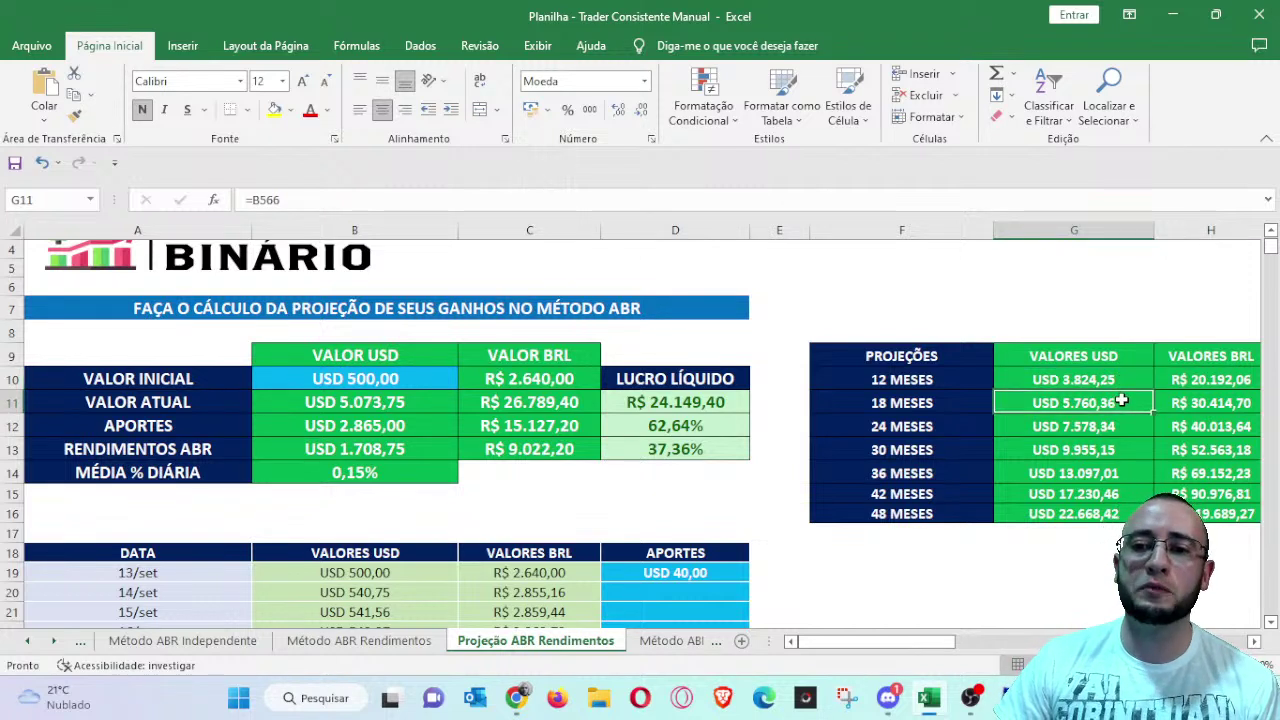
{"action": "left_click", "coordinate": [962, 404]}
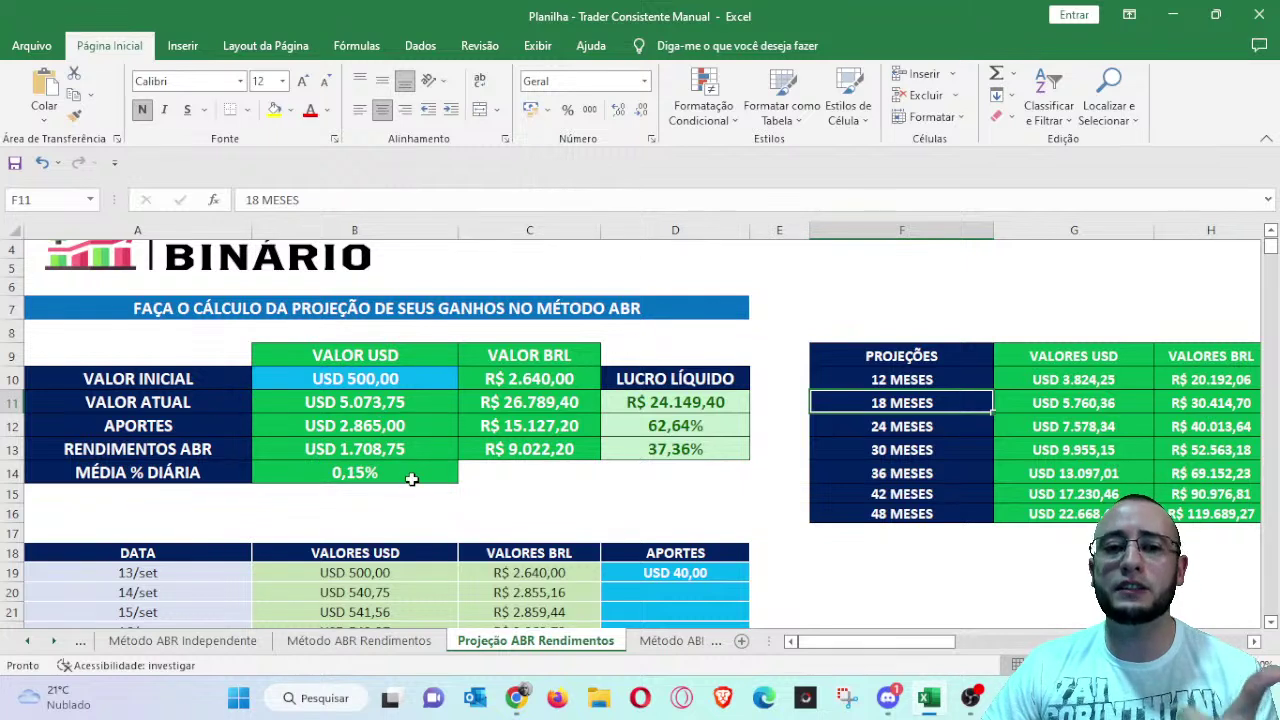
{"action": "left_click", "coordinate": [1095, 405]}
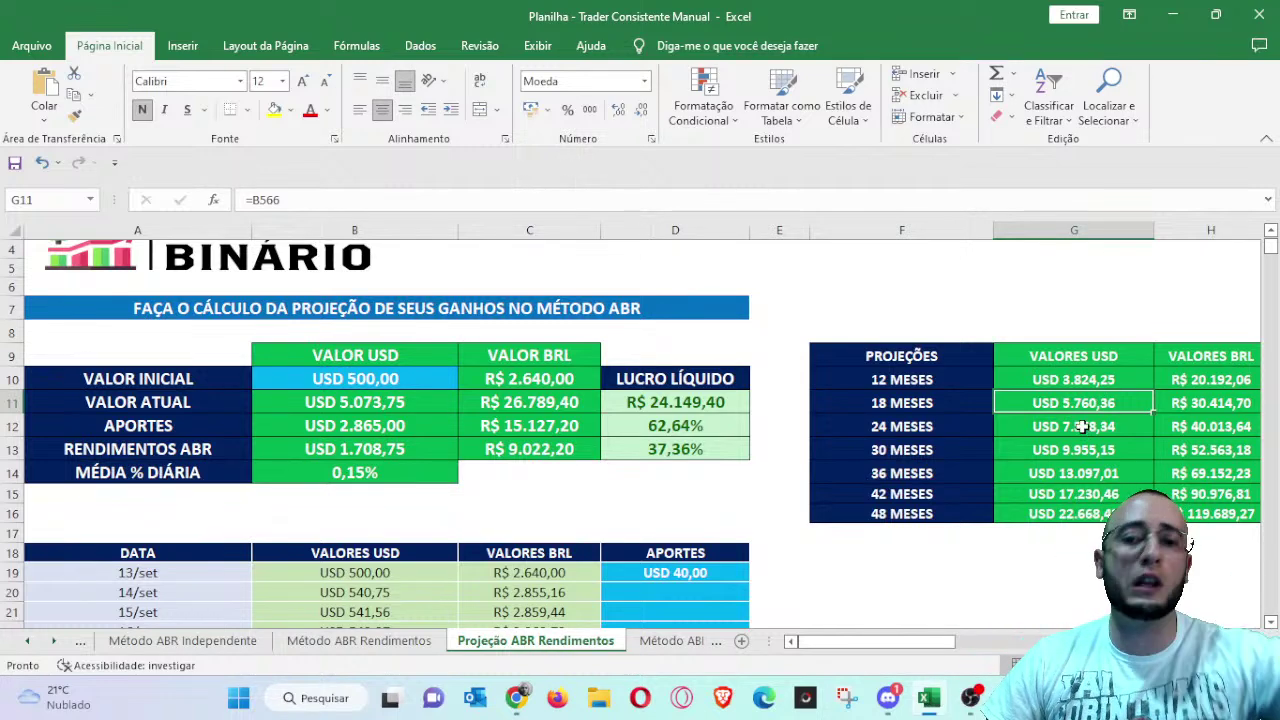
- Look through the daily projection's balances and APORTES down to May, and check the MÉDIA % DIÁRIA in B14
{"action": "scroll", "coordinate": [790, 417], "scroll_direction": "down", "scroll_amount": 7}
{"action": "scroll", "coordinate": [703, 380], "scroll_direction": "down", "scroll_amount": 20}
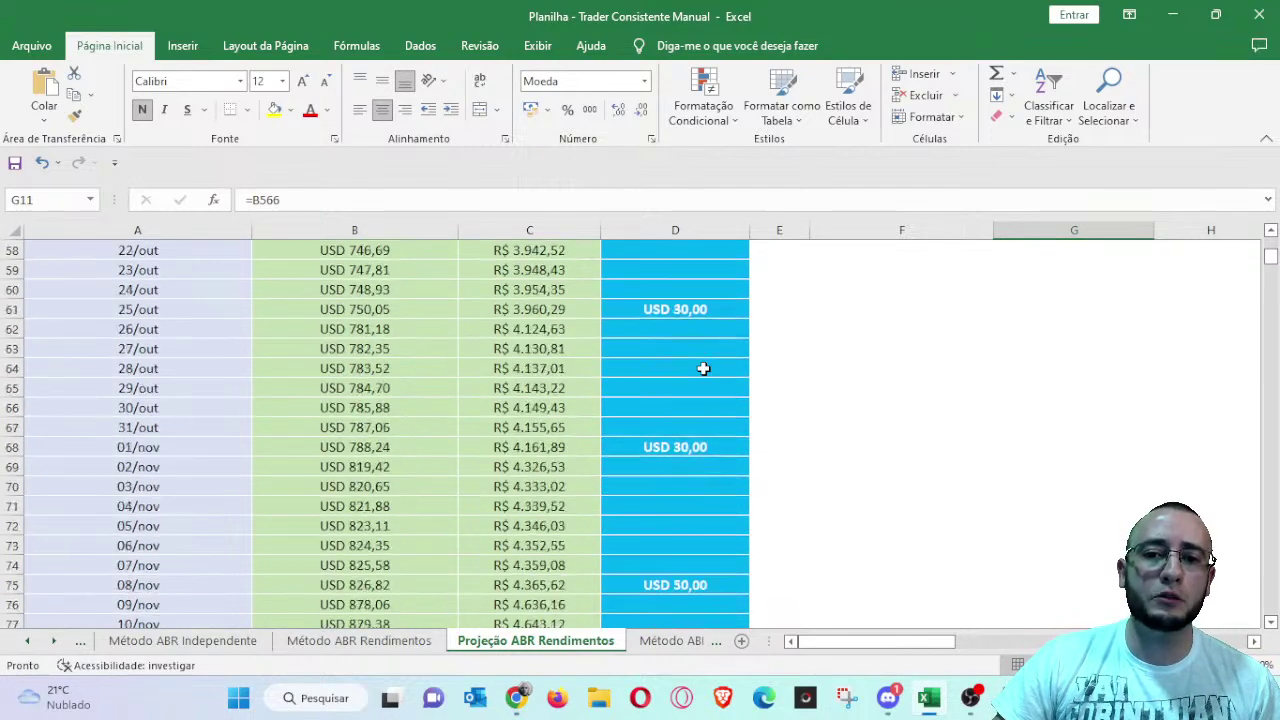
{"action": "scroll", "coordinate": [703, 392], "scroll_direction": "down", "scroll_amount": 20}
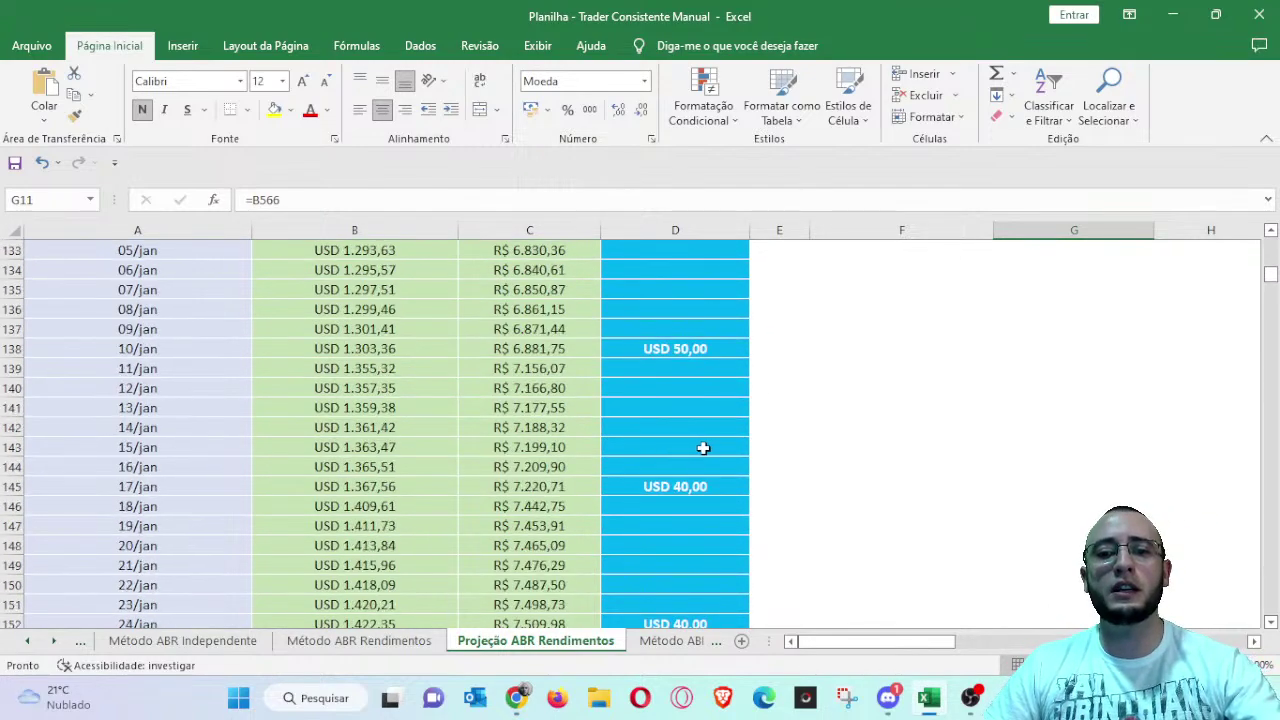
{"action": "scroll", "coordinate": [703, 449], "scroll_direction": "down", "scroll_amount": 16}
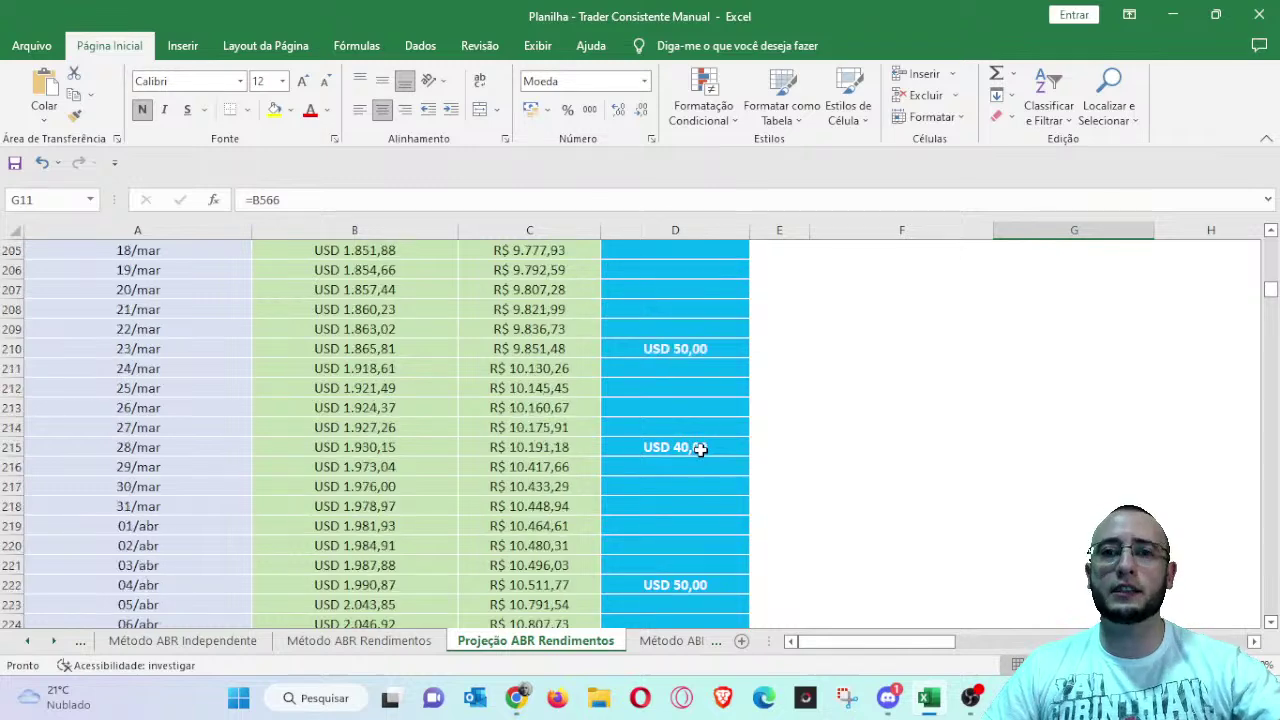
{"action": "scroll", "coordinate": [700, 448], "scroll_direction": "down", "scroll_amount": 9}
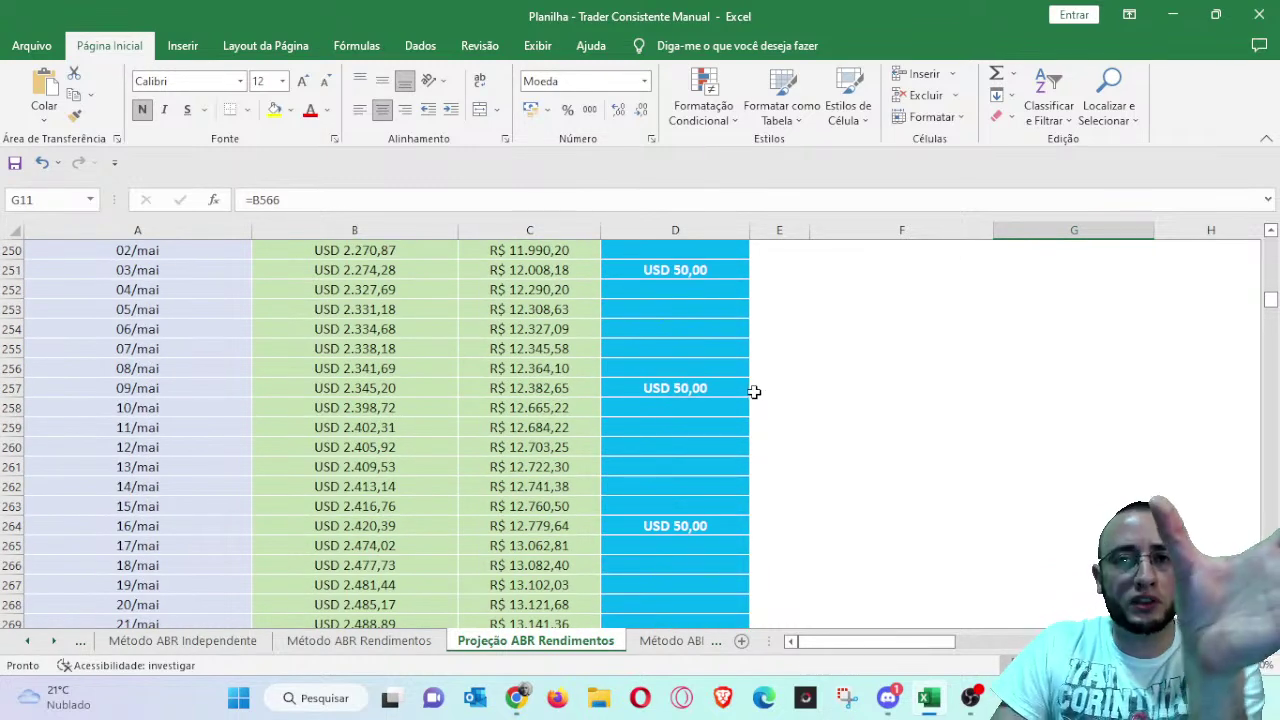
{"action": "left_click_drag", "start_coordinate": [1270, 298], "coordinate": [1270, 240]}
{"action": "left_click", "coordinate": [382, 528]}
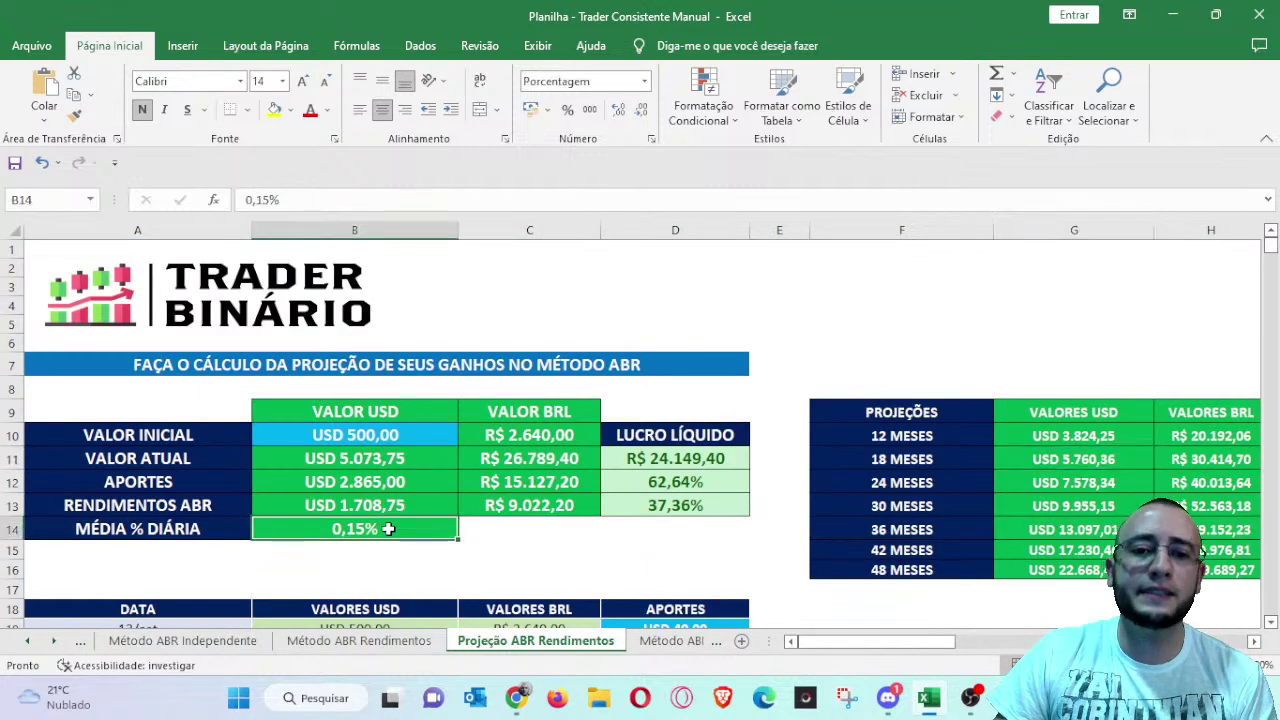
{"action": "left_click", "coordinate": [629, 545]}
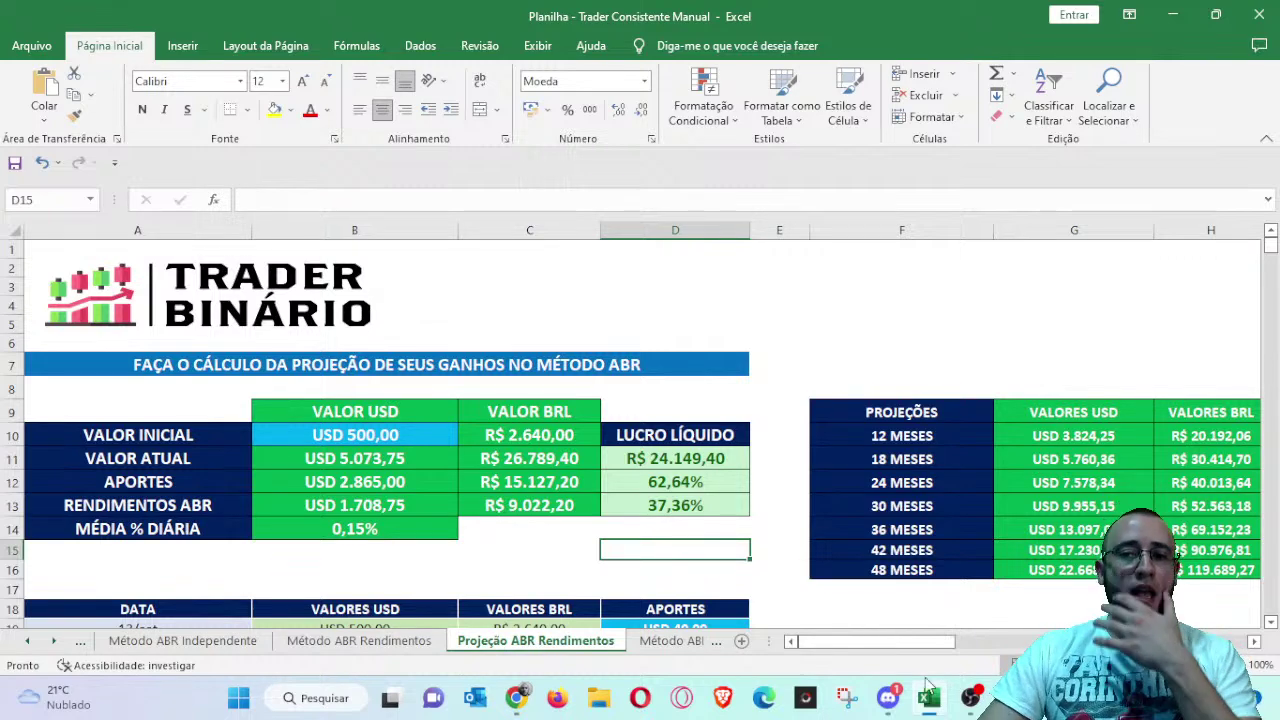
- Switch to the ABR platform on the remote desktop and review the M1 to M3 market panels on the third page
{"action": "left_click", "coordinate": [968, 697]}
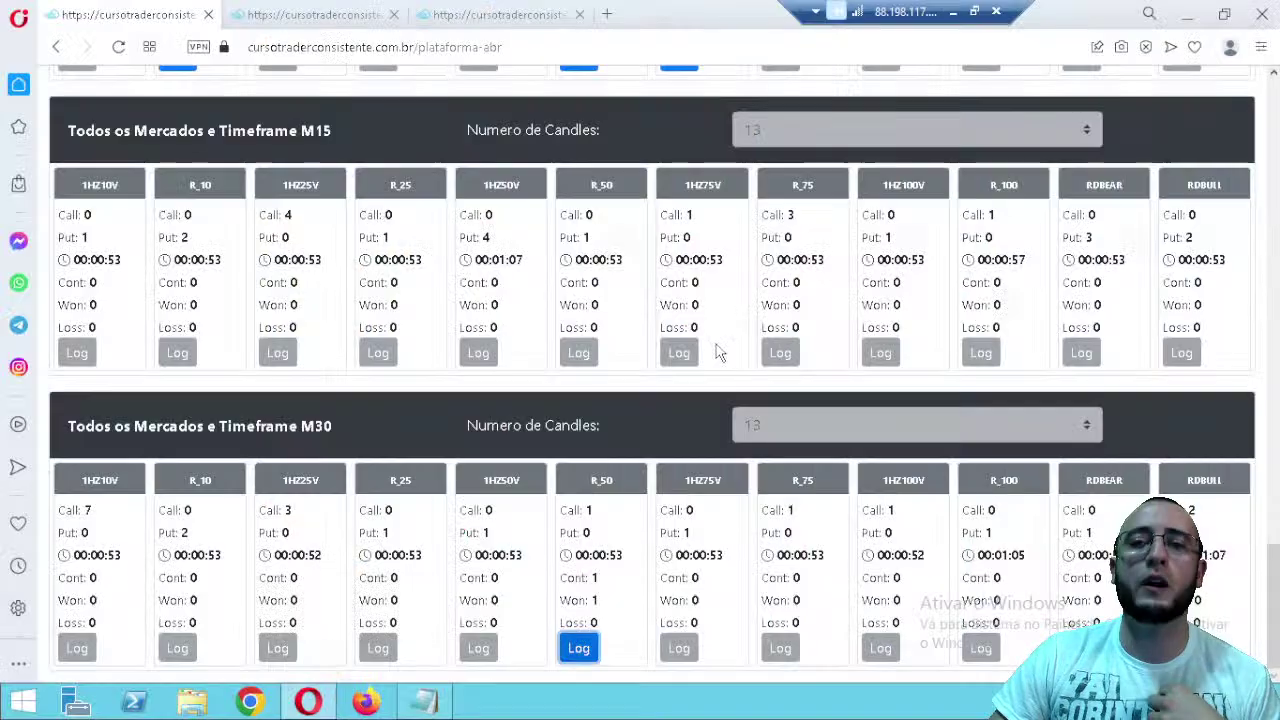
{"action": "left_click", "coordinate": [503, 15]}
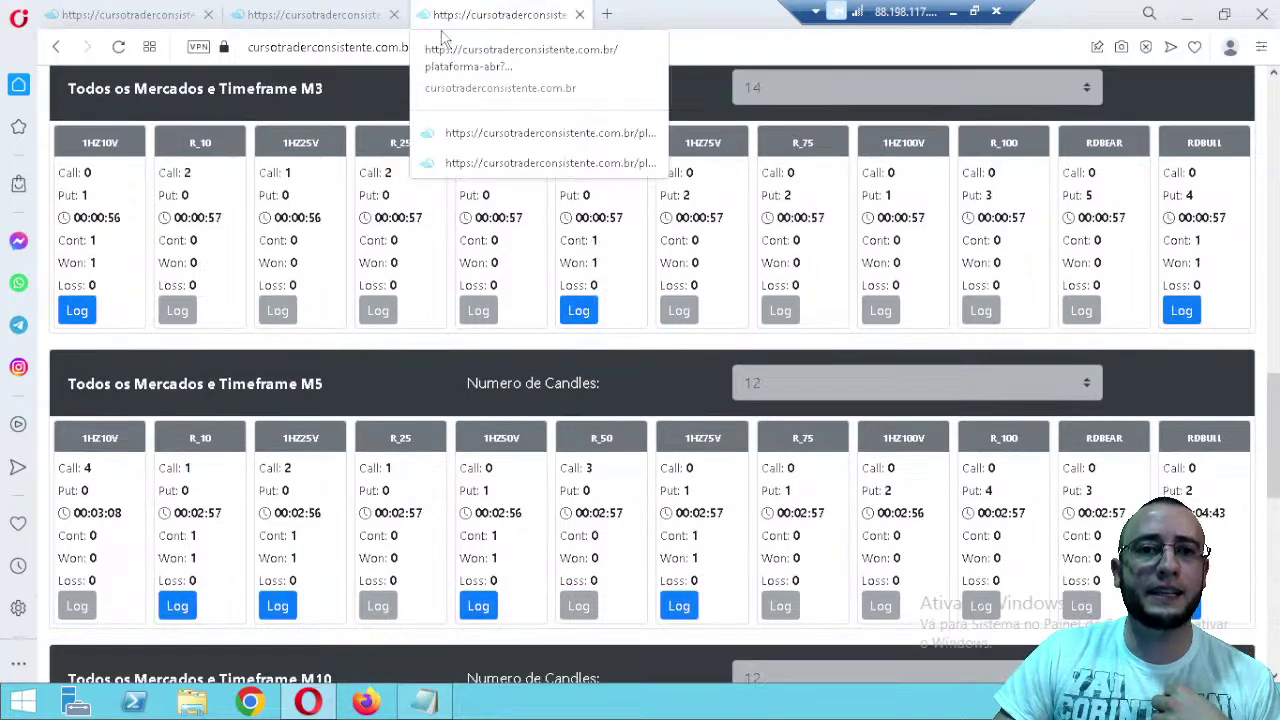
{"action": "scroll", "coordinate": [650, 380], "scroll_direction": "up", "scroll_amount": 4}
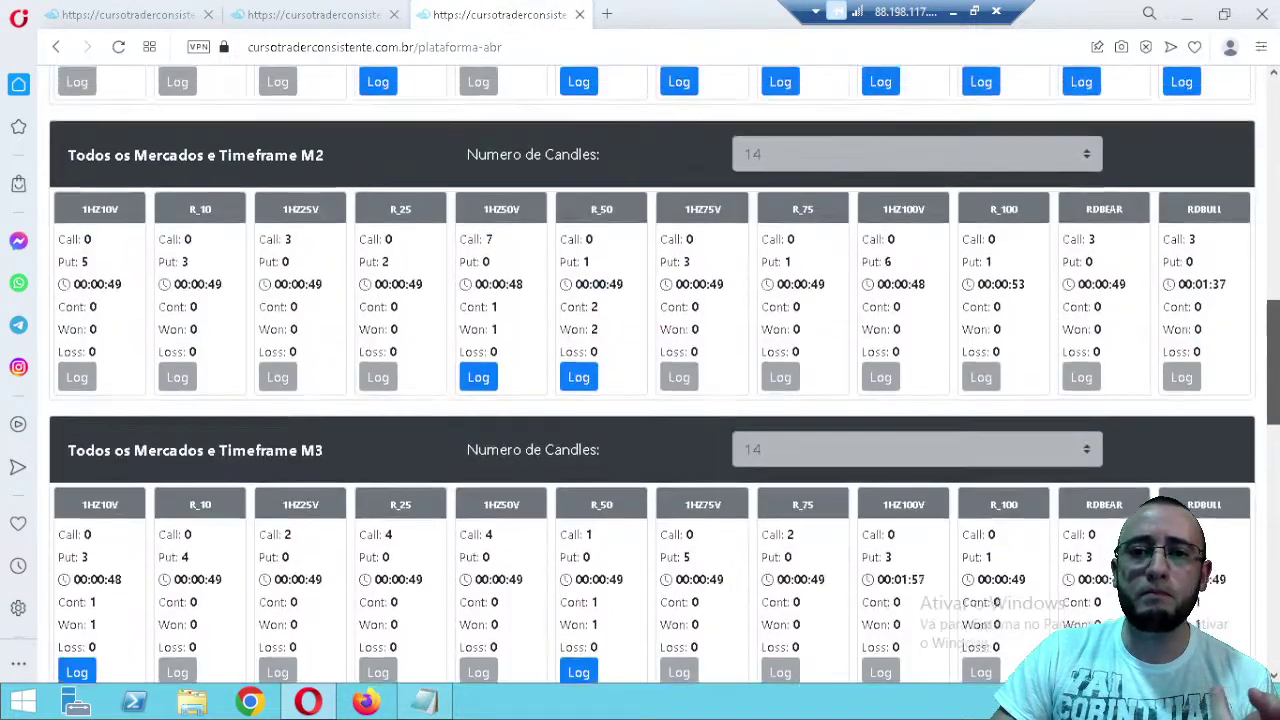
{"action": "scroll", "coordinate": [650, 380], "scroll_direction": "up", "scroll_amount": 5}
{"action": "scroll", "coordinate": [650, 380], "scroll_direction": "down", "scroll_amount": 1}
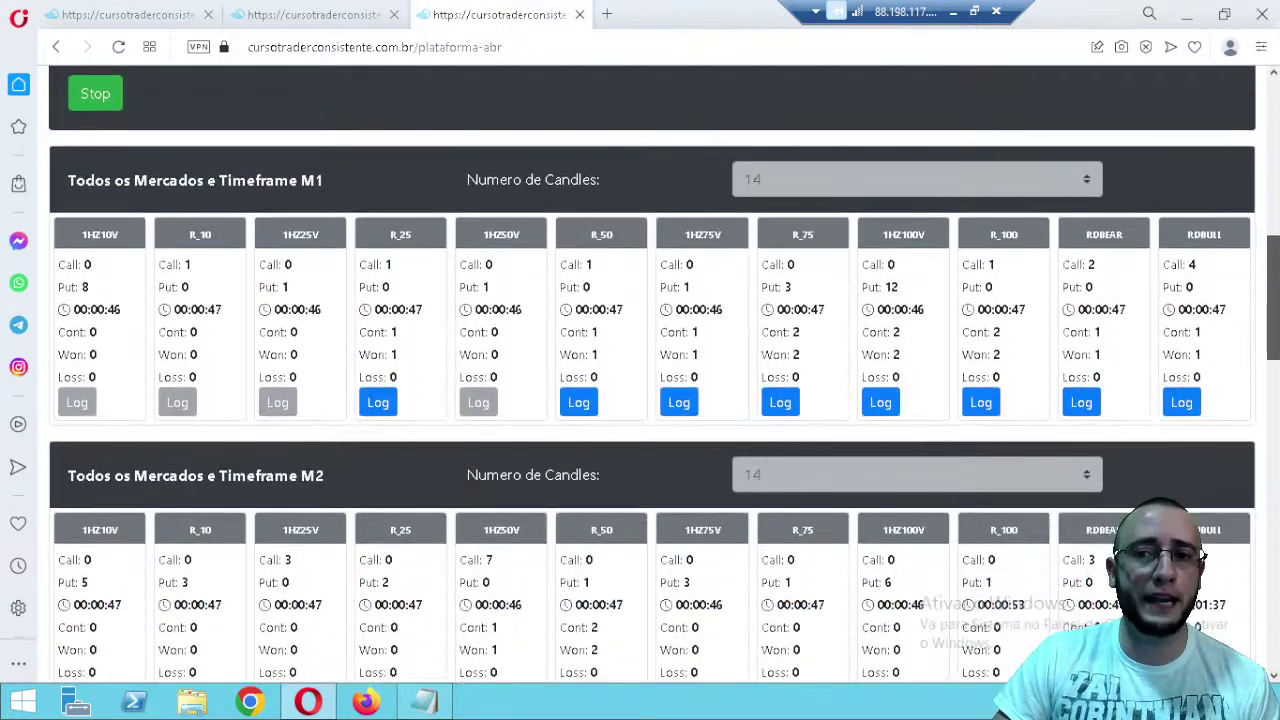
{"action": "scroll", "coordinate": [1276, 307], "scroll_direction": "down", "scroll_amount": 1}
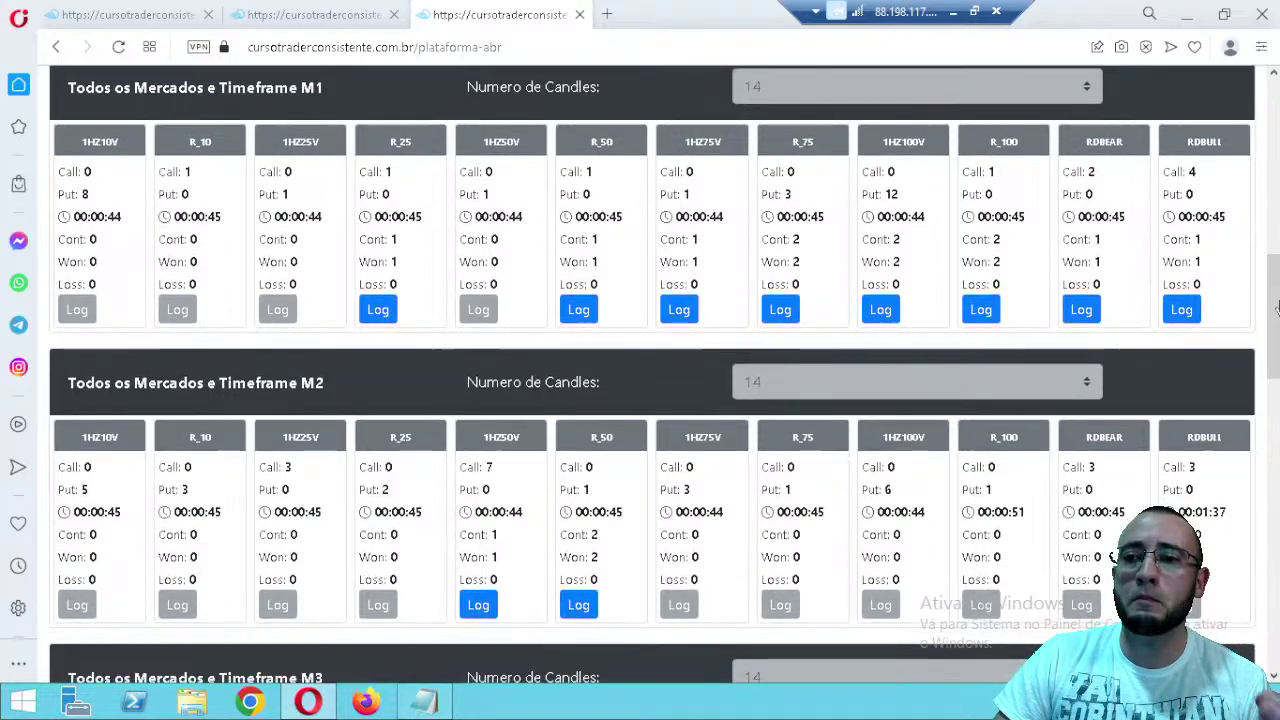
- Check the Divisor setting's approximate profit and open the trade logs of the R_25 and R_50 markets on timeframe M1
{"action": "left_click_drag", "start_coordinate": [1276, 307], "coordinate": [1275, 200]}
{"action": "left_click_drag", "start_coordinate": [809, 182], "coordinate": [843, 178]}
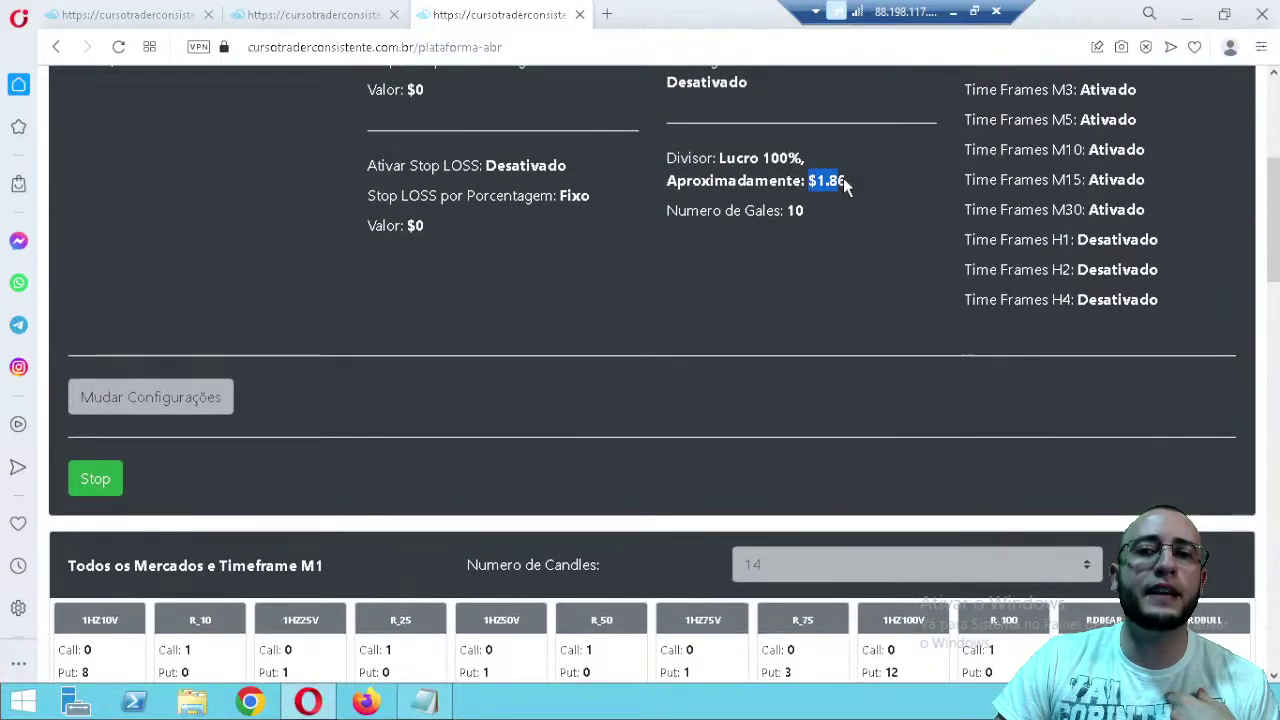
{"action": "scroll", "coordinate": [832, 250], "scroll_direction": "down", "scroll_amount": 3}
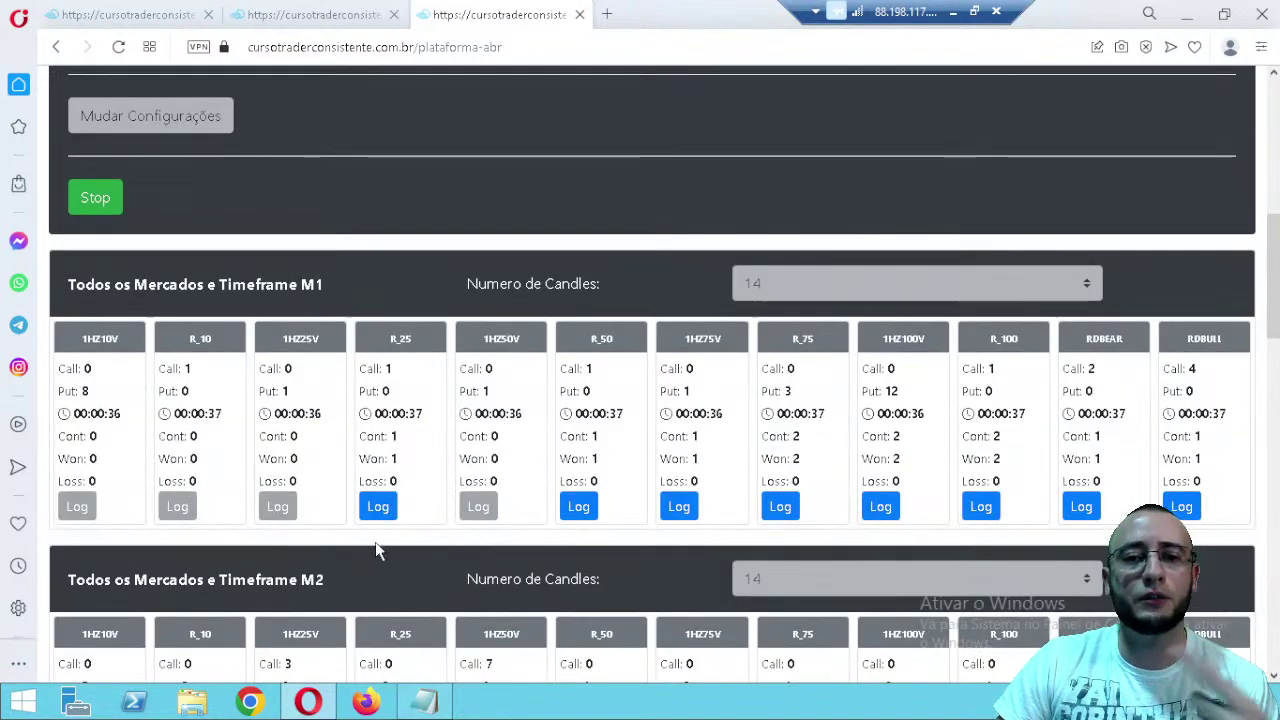
{"action": "left_click", "coordinate": [378, 506]}
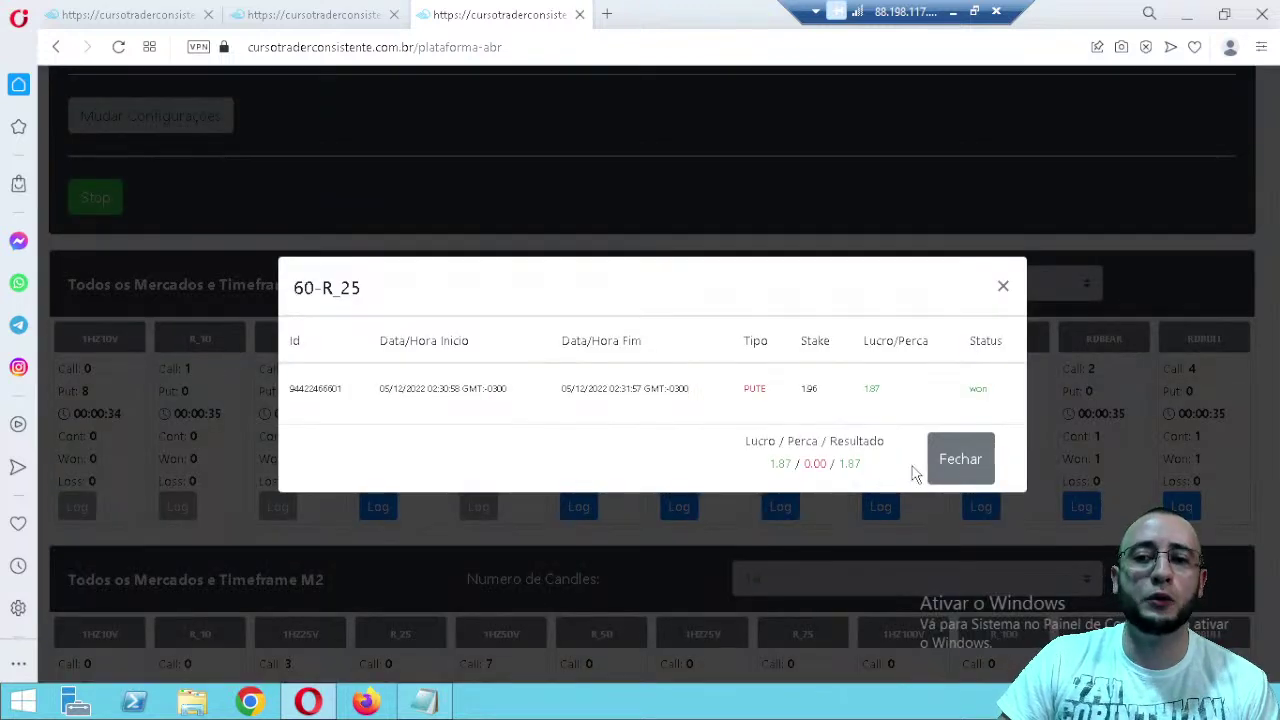
{"action": "left_click", "coordinate": [600, 526]}
{"action": "left_click", "coordinate": [579, 506]}
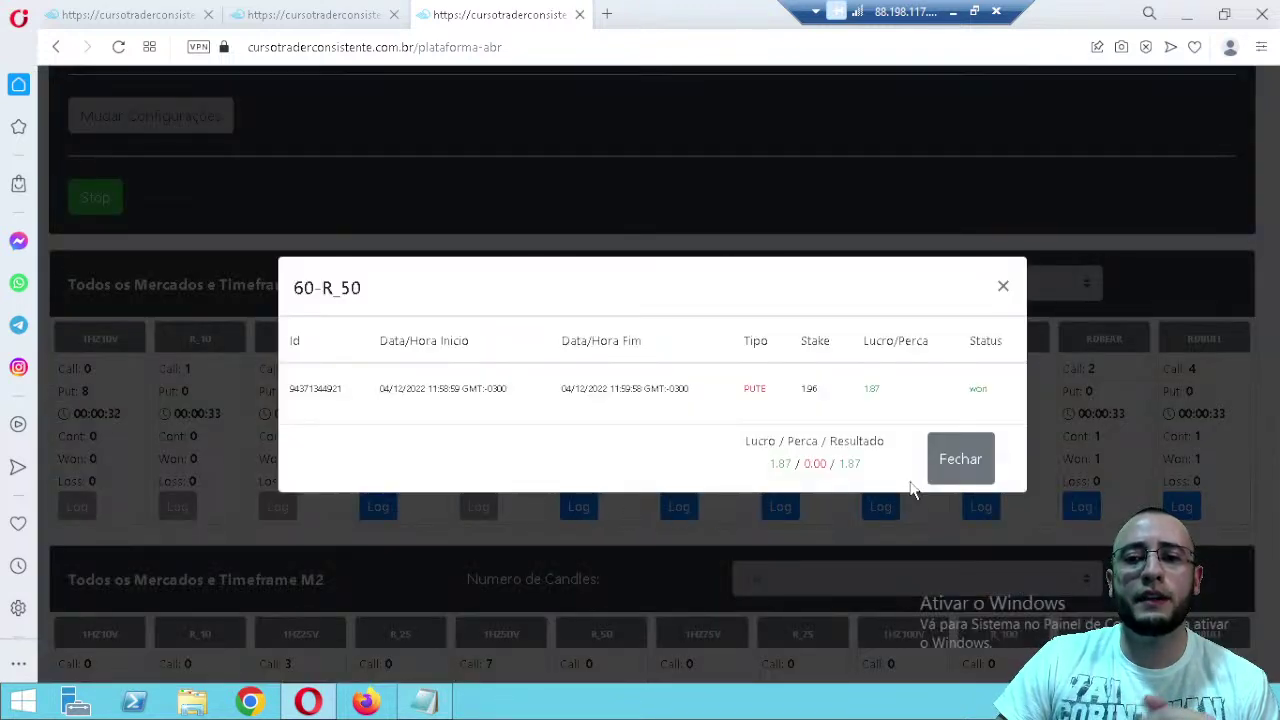
- Close the R_50 log and review the trade logs of the 1HZ75V and R_75 markets on timeframe M1
{"action": "left_click", "coordinate": [960, 459]}
{"action": "left_click", "coordinate": [679, 507]}
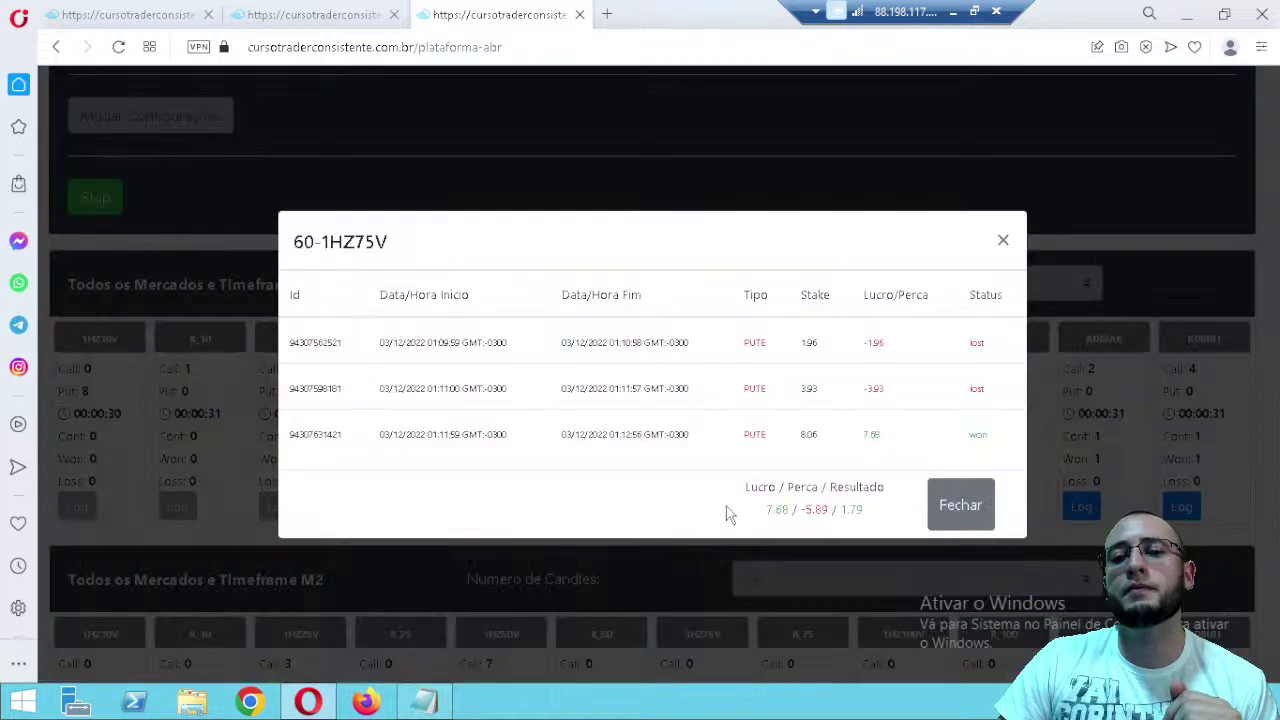
{"action": "left_click", "coordinate": [975, 512]}
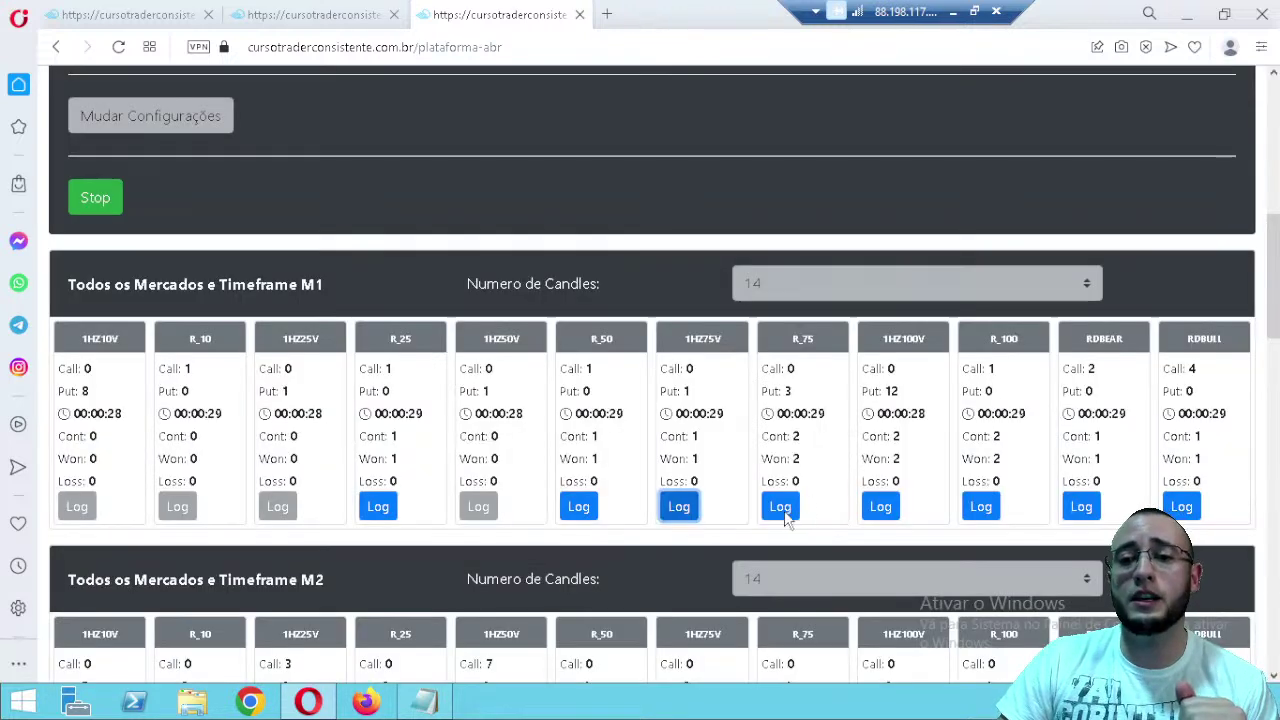
{"action": "left_click", "coordinate": [780, 507]}
{"action": "left_click", "coordinate": [956, 615]}
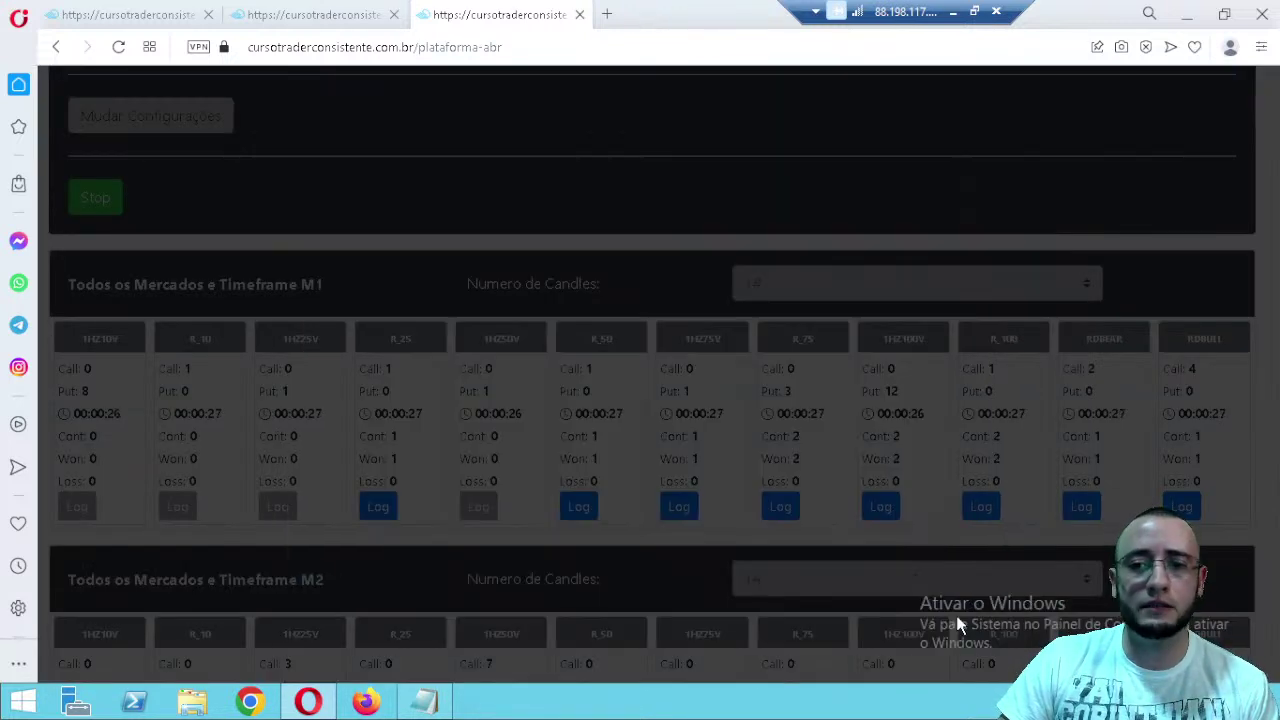
{"action": "left_click", "coordinate": [784, 505]}
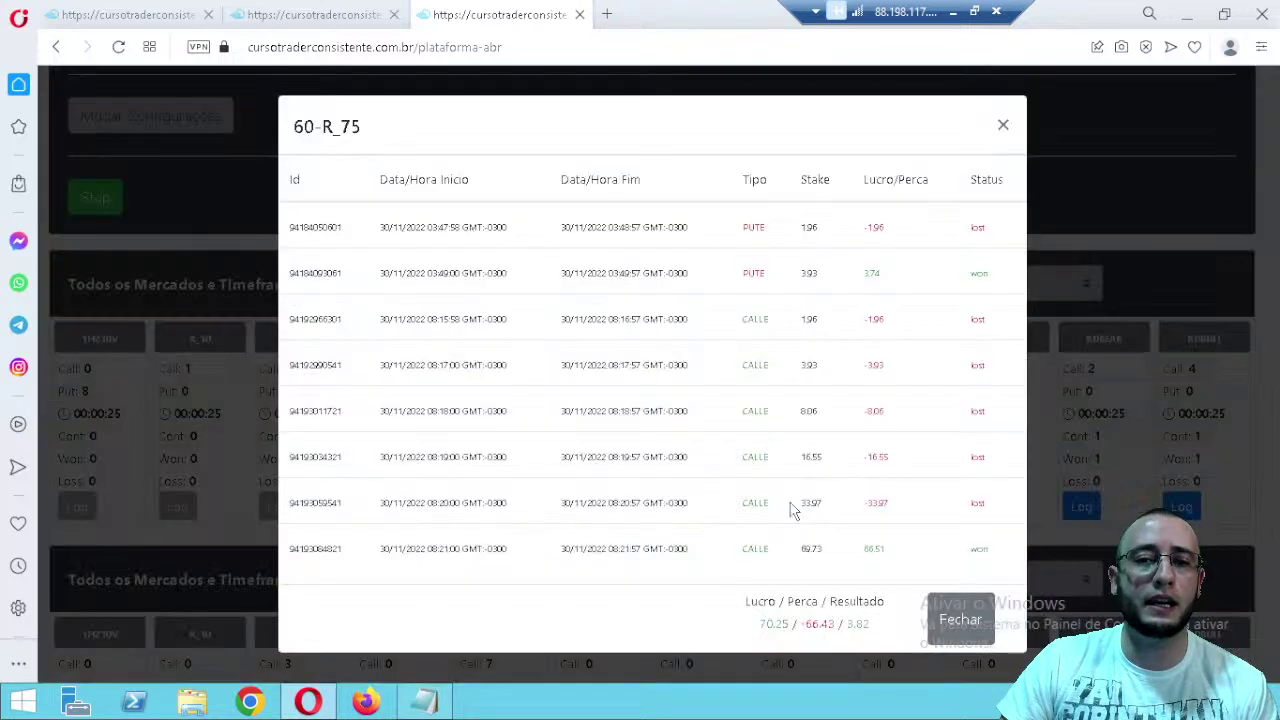
{"action": "left_click", "coordinate": [955, 618]}
- Check the trade logs of the 1HZ100V market on timeframe M1 and the 1HZ50V market on M2, closing each one
{"action": "left_click", "coordinate": [884, 508]}
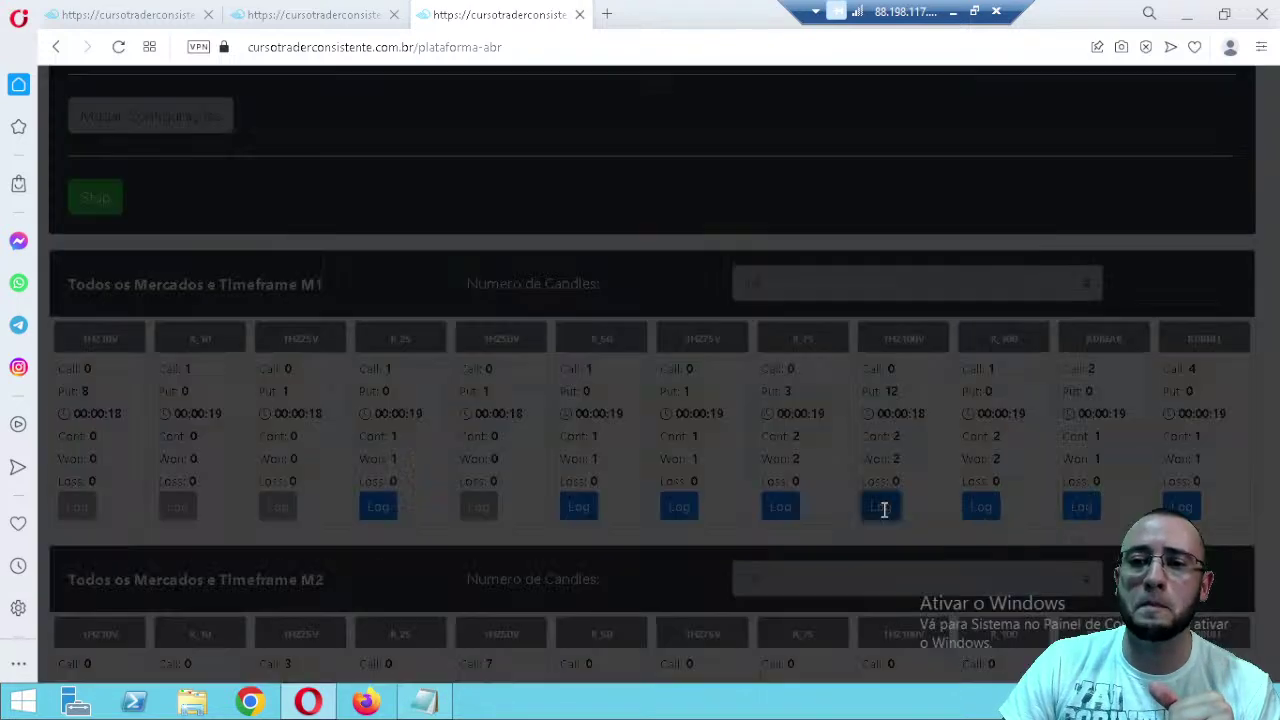
{"action": "left_click", "coordinate": [950, 525]}
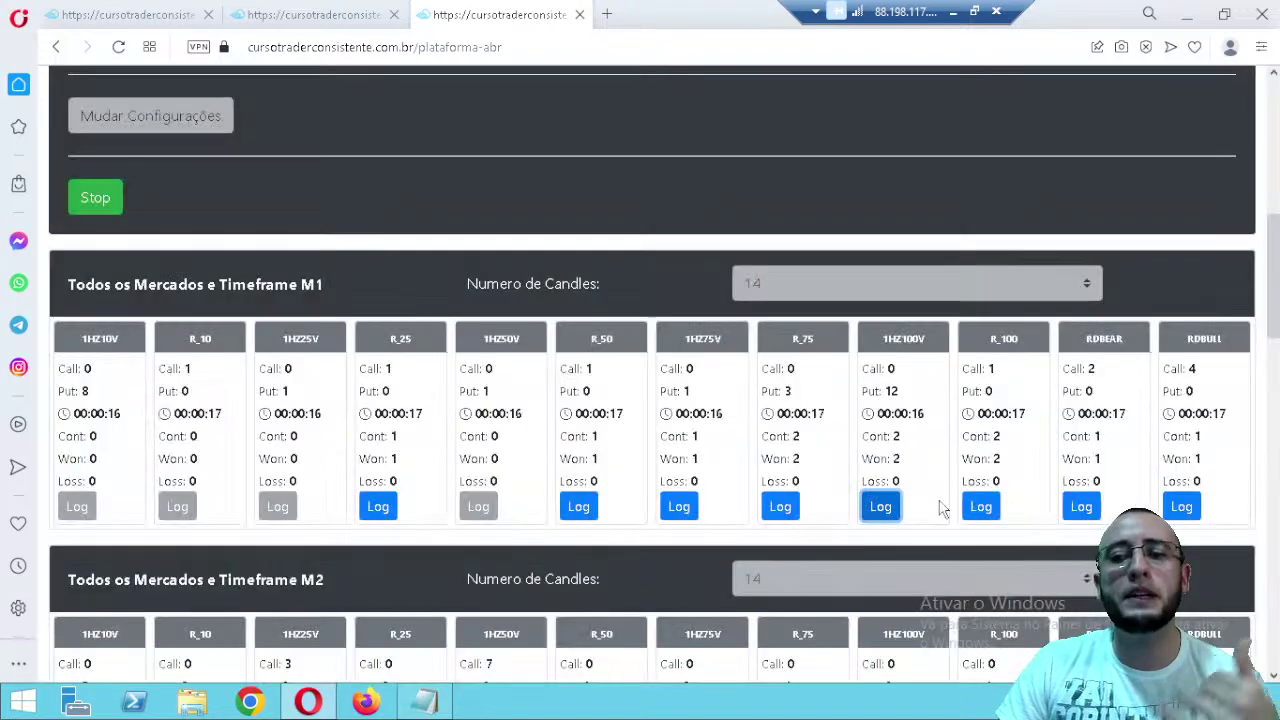
{"action": "scroll", "coordinate": [940, 508], "scroll_direction": "down", "scroll_amount": 3}
{"action": "left_click", "coordinate": [478, 520]}
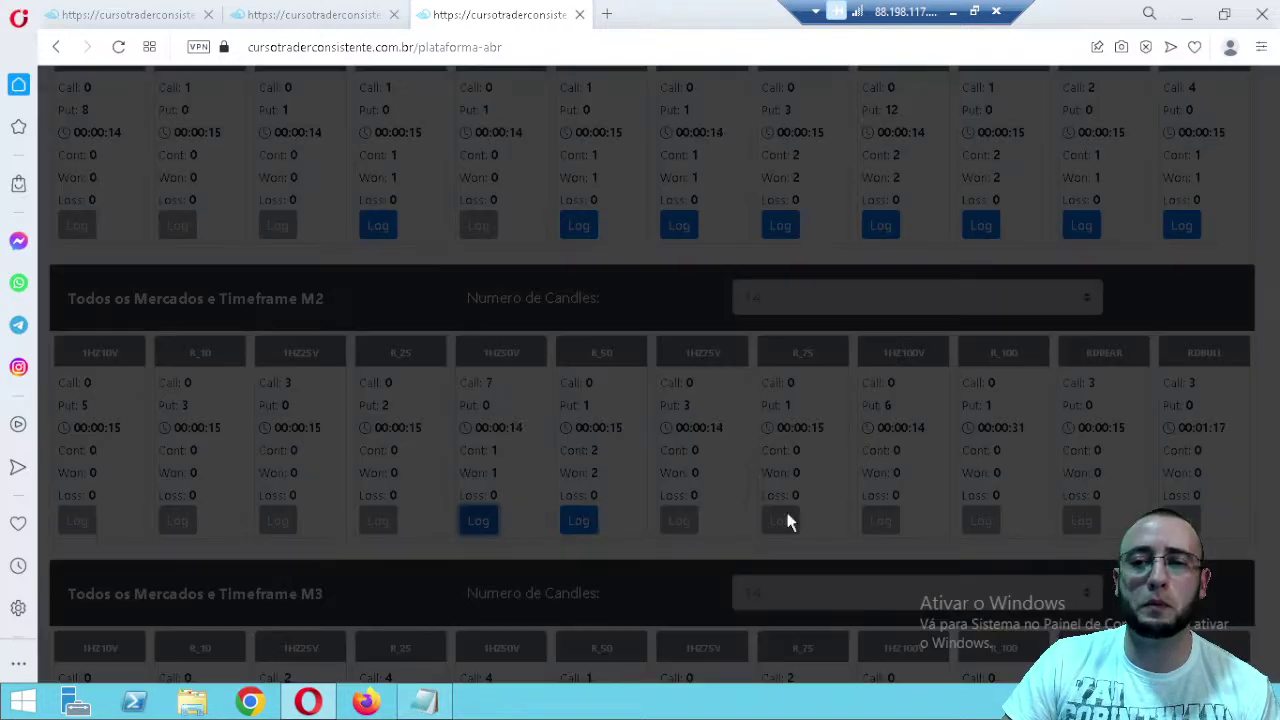
{"action": "left_click", "coordinate": [945, 485]}
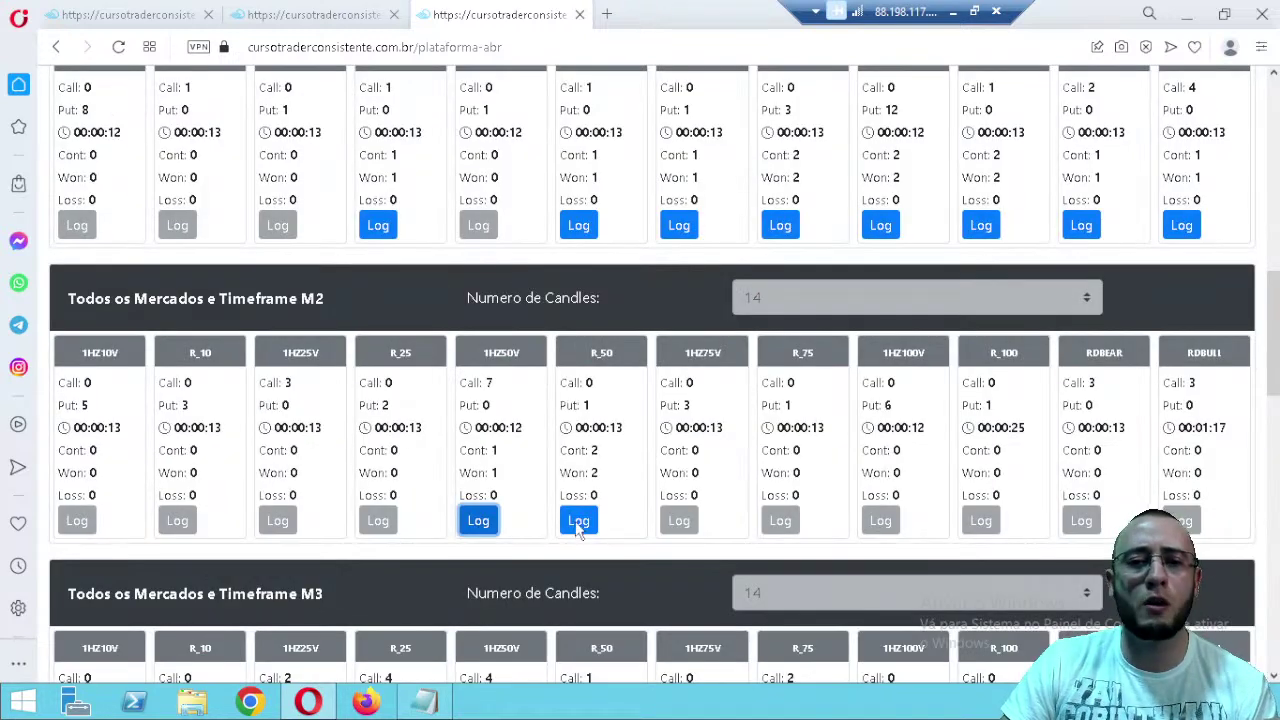
- Review the R_50 trade log for timeframe M2, close it, and look over the market cards of the other timeframes
{"action": "left_click", "coordinate": [578, 524]}
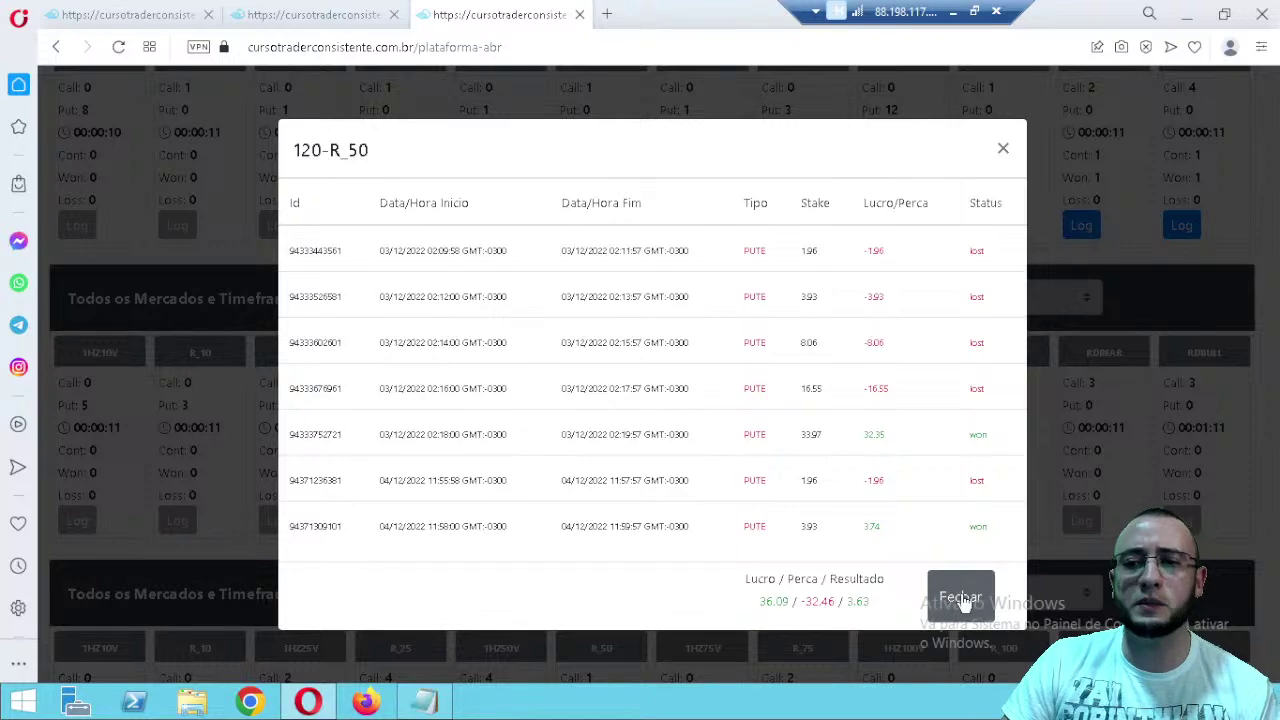
{"action": "left_click", "coordinate": [960, 598]}
{"action": "scroll", "coordinate": [796, 516], "scroll_direction": "down", "scroll_amount": 4}
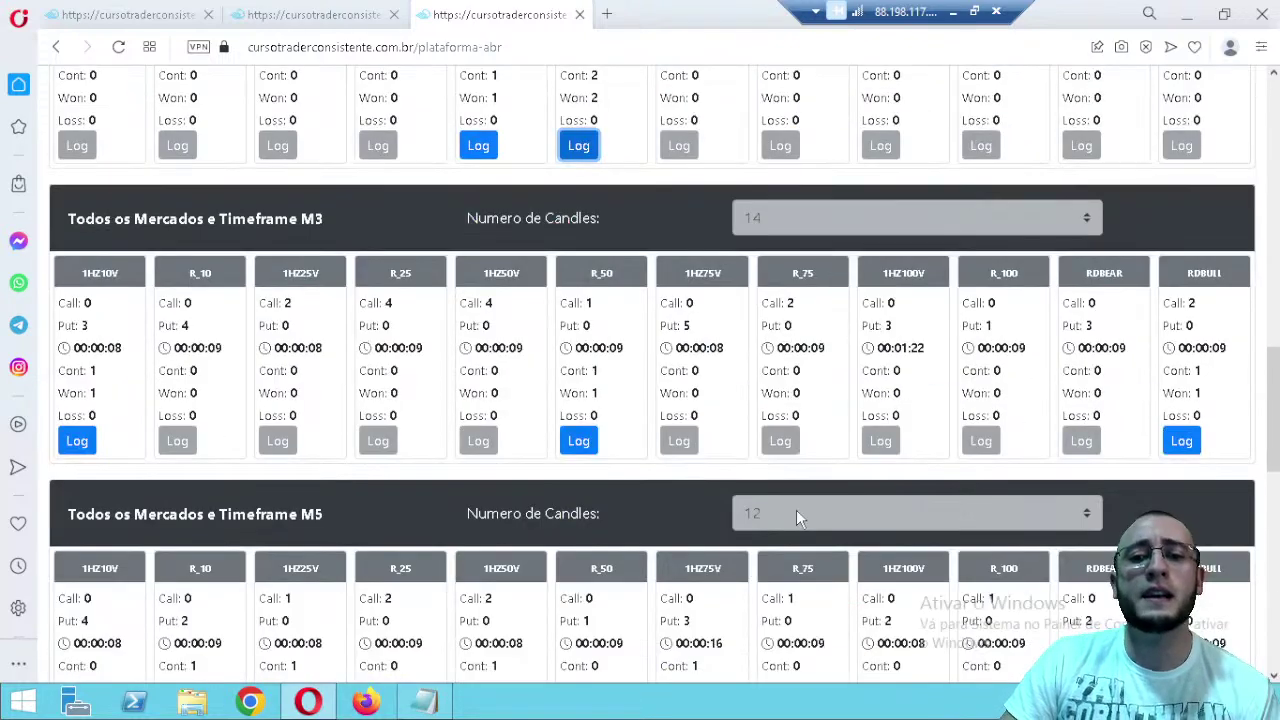
{"action": "scroll", "coordinate": [796, 509], "scroll_direction": "up", "scroll_amount": 5}
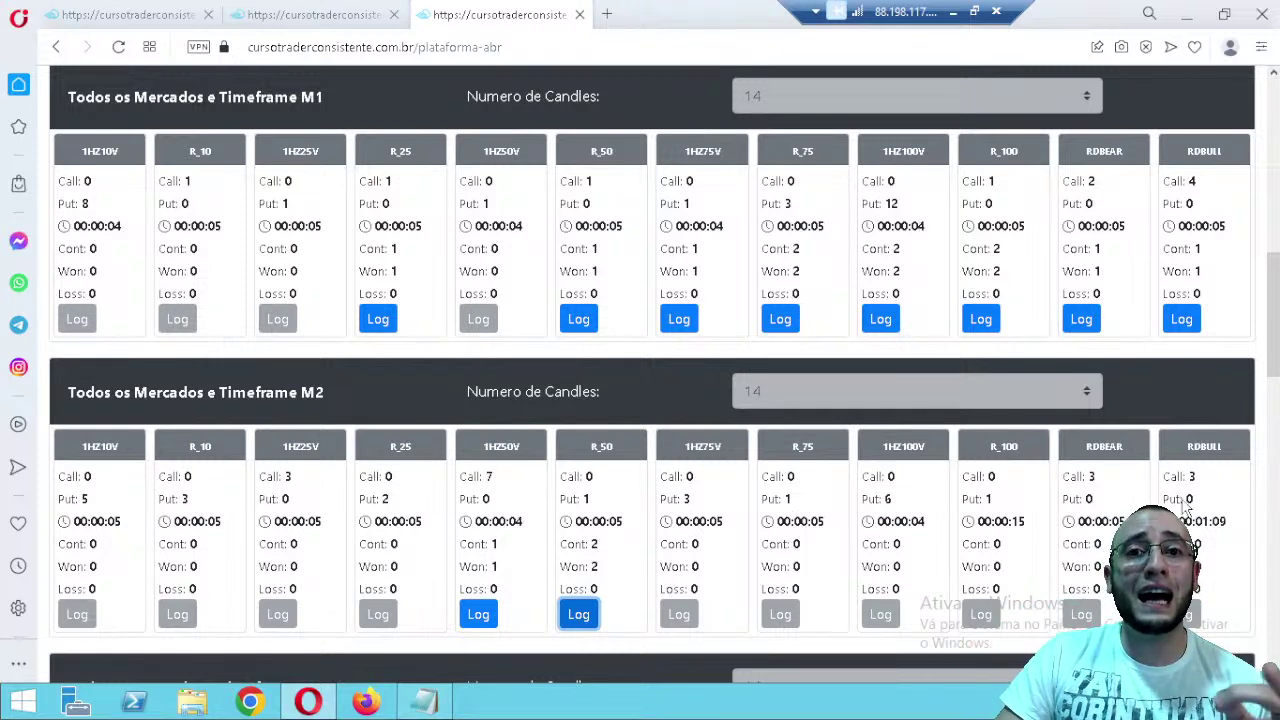
{"action": "scroll", "coordinate": [1170, 495], "scroll_direction": "down", "scroll_amount": 3}
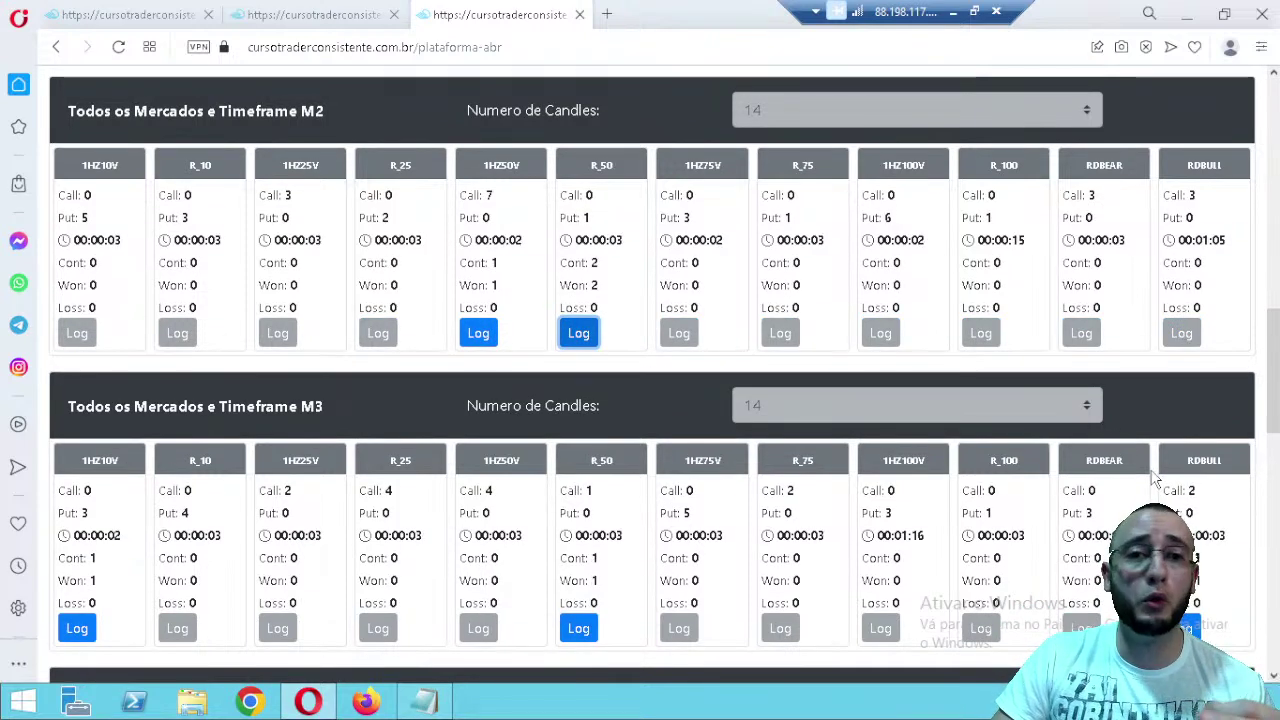
{"action": "scroll", "coordinate": [1110, 470], "scroll_direction": "down", "scroll_amount": 1}
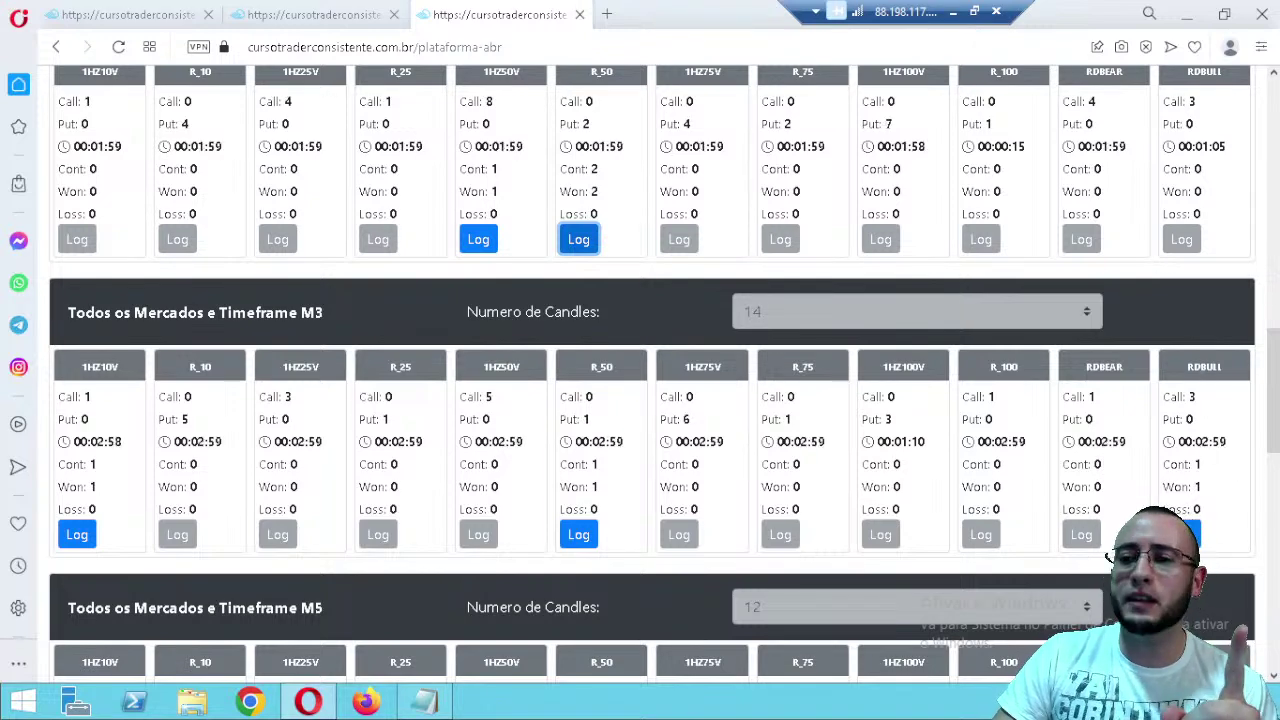
{"action": "scroll", "coordinate": [1268, 648], "scroll_direction": "down", "scroll_amount": 7}
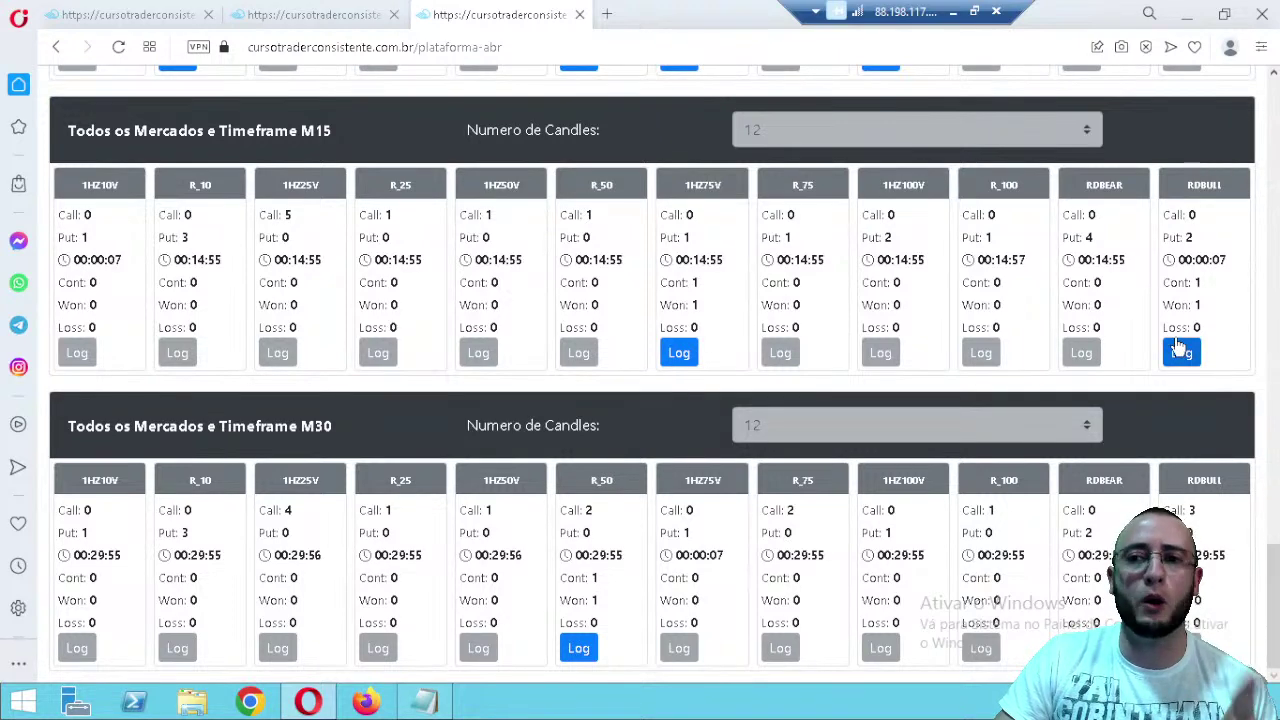
- Examine the RDBULL trade log for timeframe M15 and highlight its final result
{"action": "left_click", "coordinate": [1183, 354]}
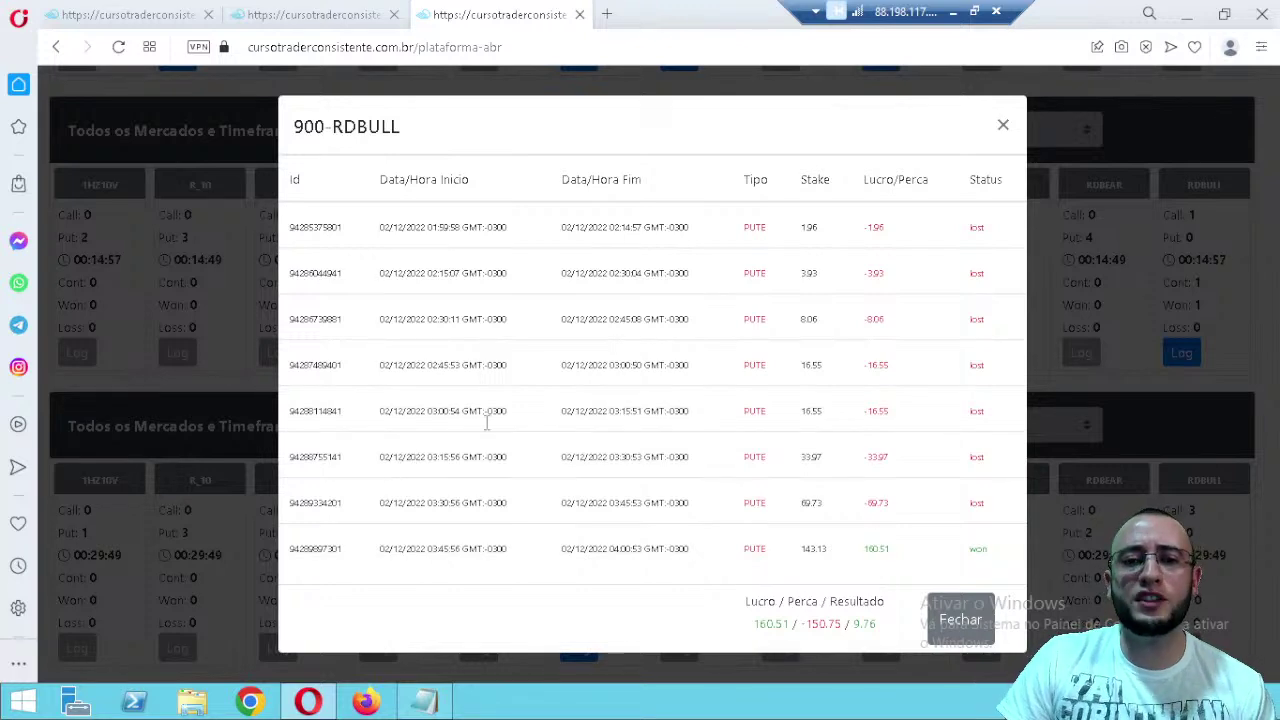
{"action": "left_click", "coordinate": [1003, 126]}
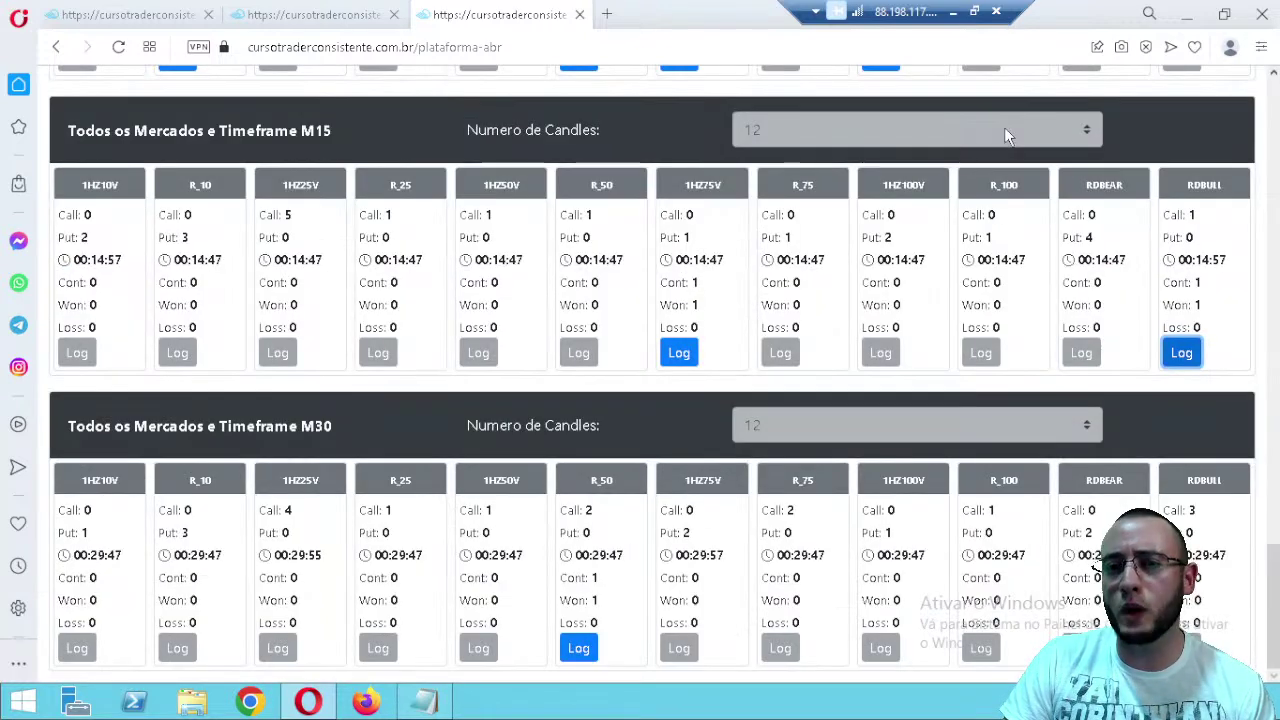
{"action": "left_click", "coordinate": [1181, 352]}
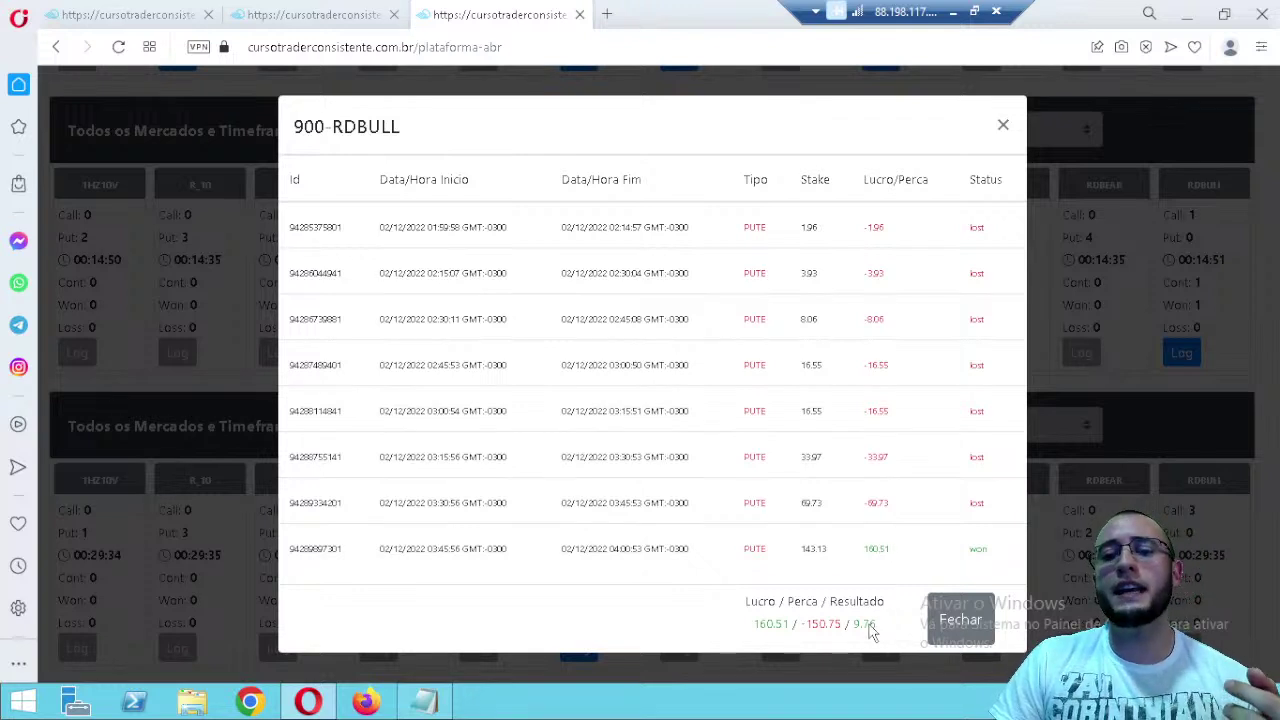
{"action": "left_click_drag", "start_coordinate": [876, 624], "coordinate": [852, 624]}
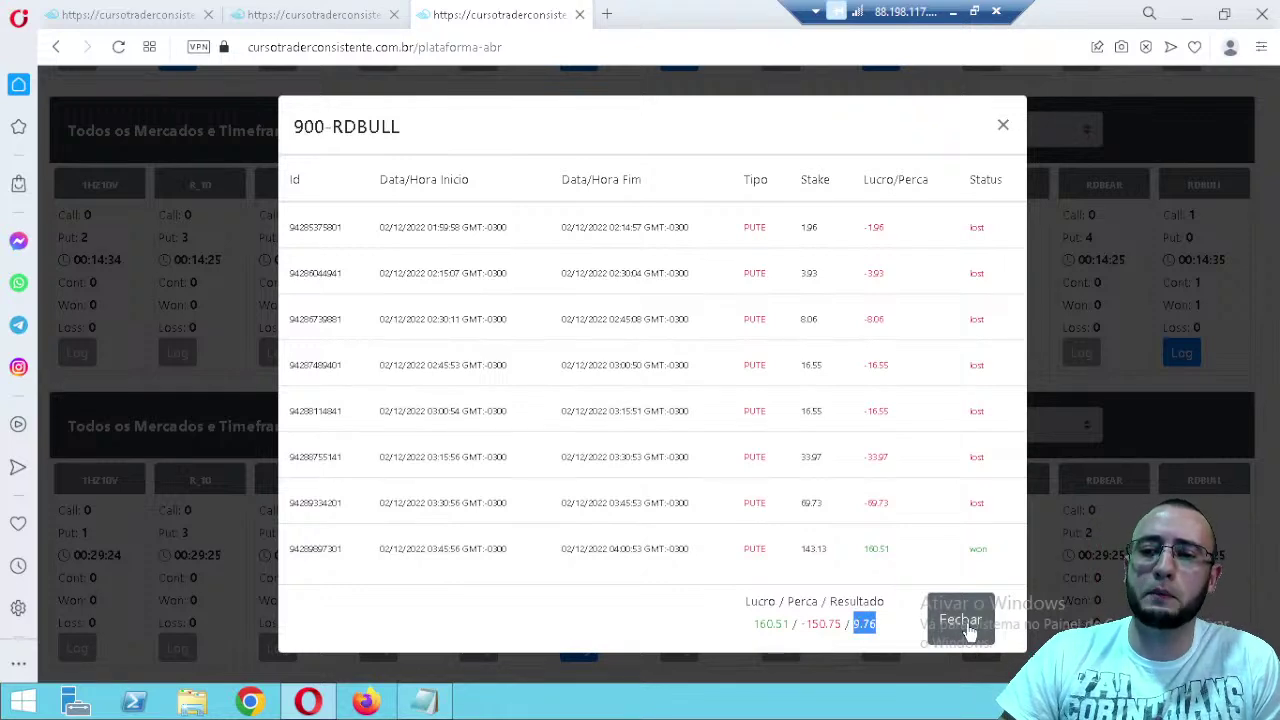
{"action": "left_click", "coordinate": [968, 622]}
- Switch to the TradingView chart of RDBULL in Chrome and show its available time intervals
{"action": "left_click", "coordinate": [953, 14]}
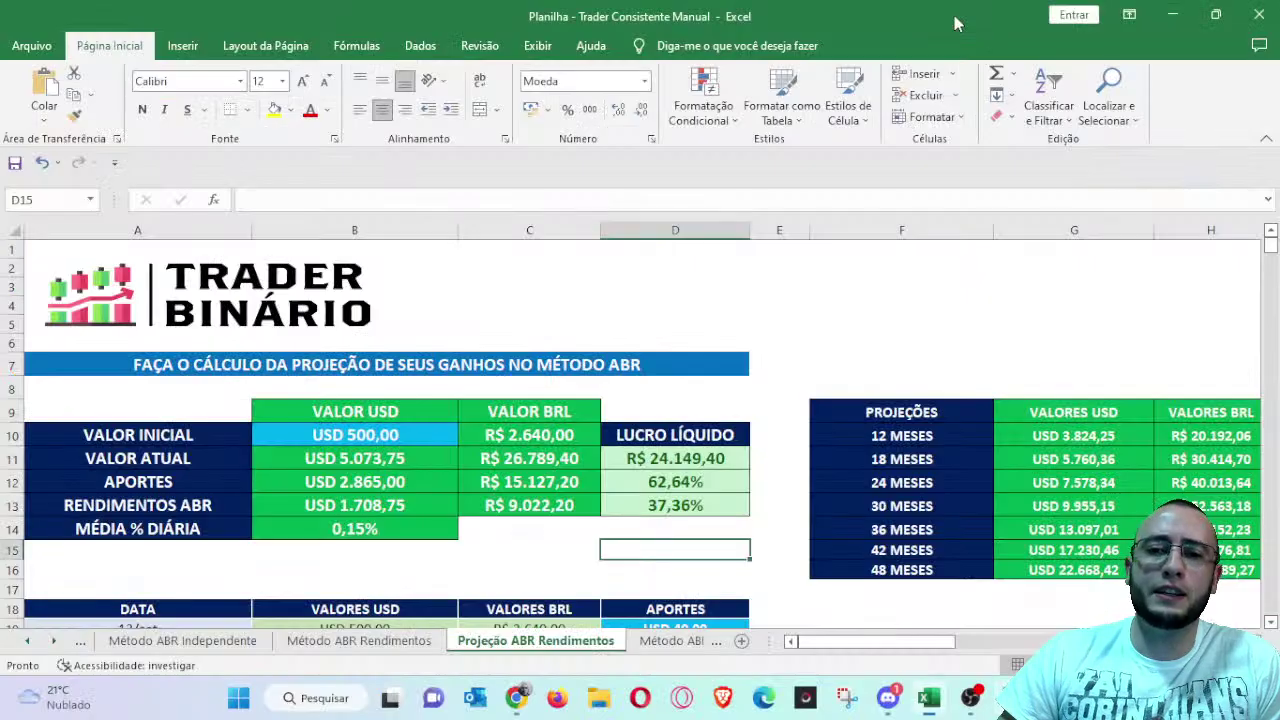
{"action": "left_click", "coordinate": [517, 698]}
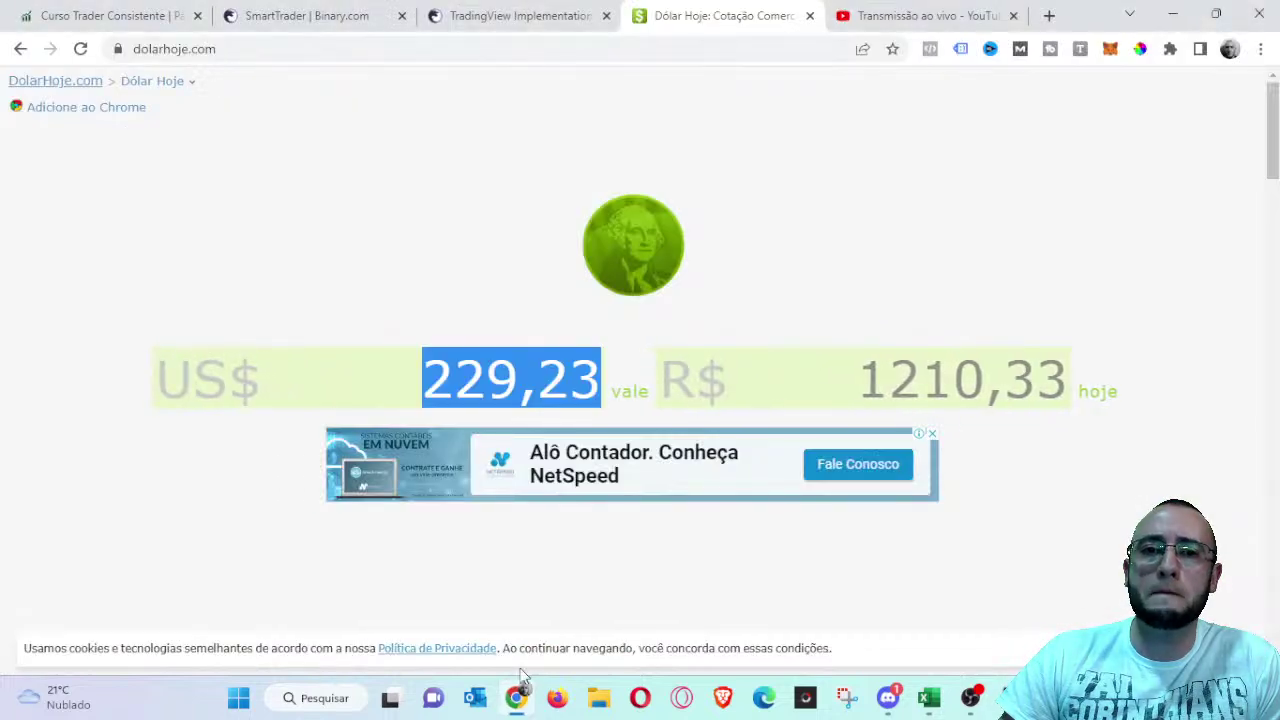
{"action": "left_click", "coordinate": [485, 16]}
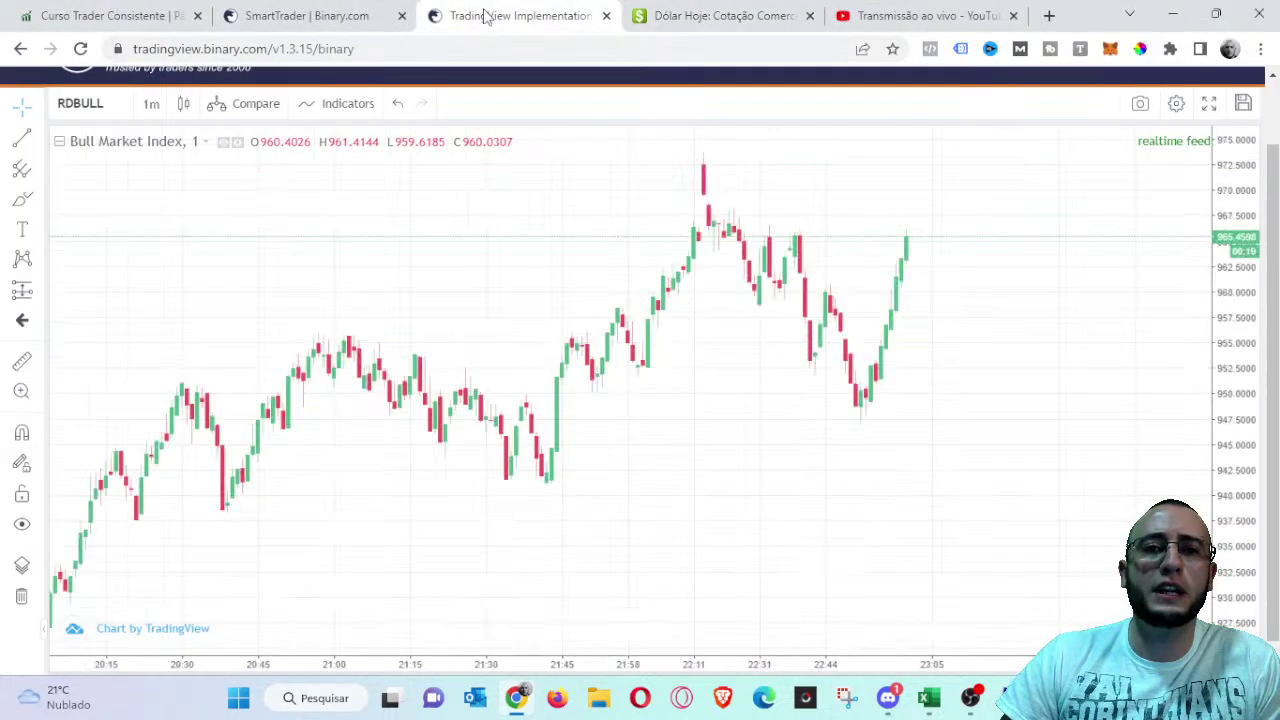
{"action": "left_click", "coordinate": [151, 105]}
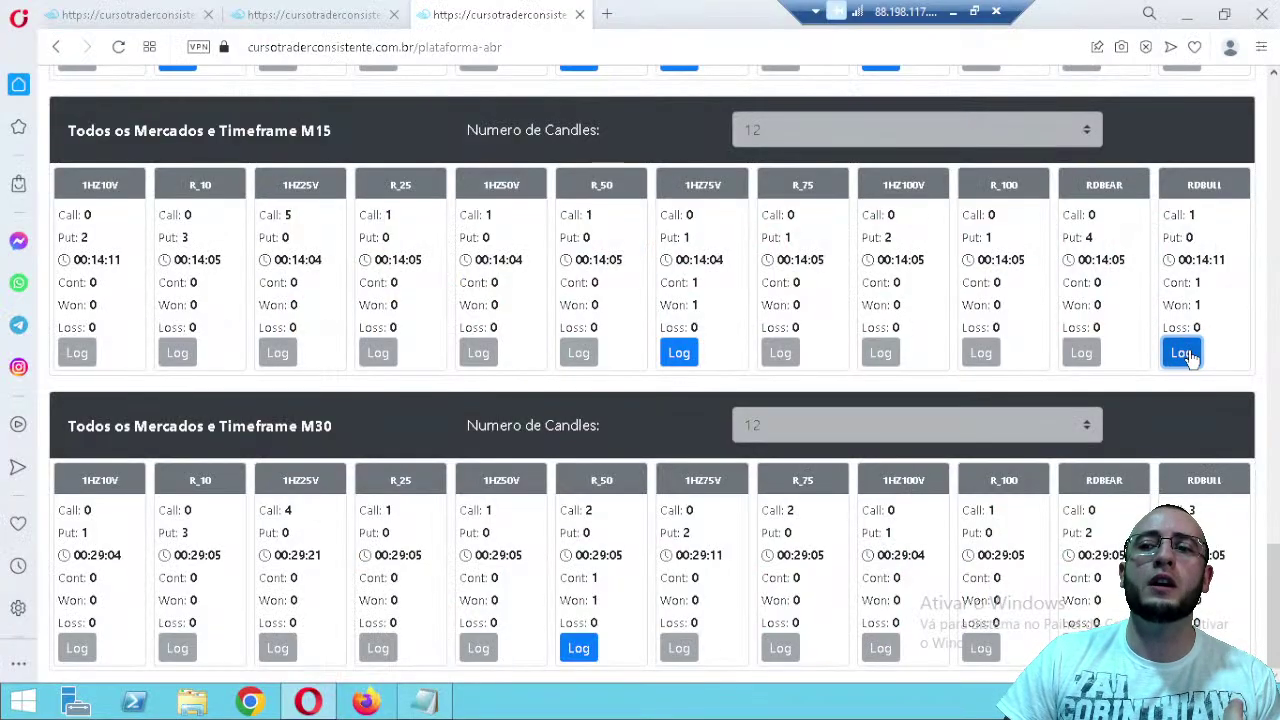
- Recheck the stakes and losses in the RDBULL M15 trade log, close it, and return to Chrome
{"action": "left_click", "coordinate": [1182, 353]}
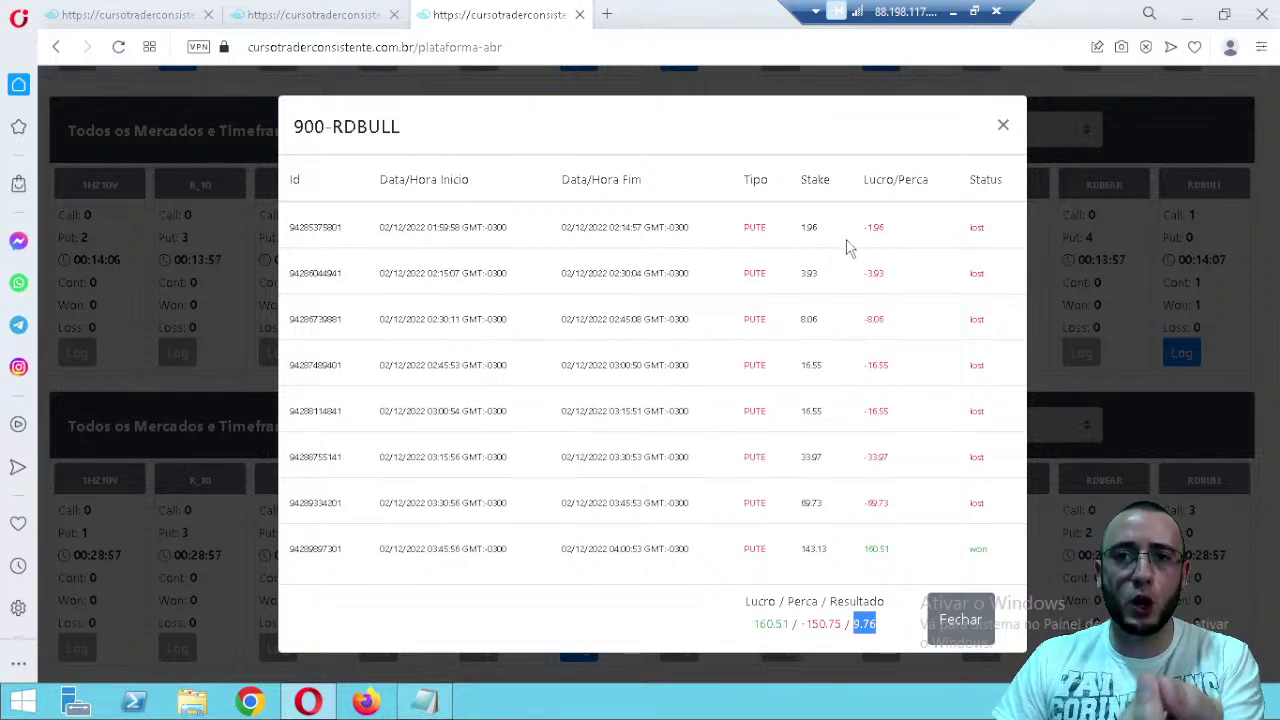
{"action": "left_click", "coordinate": [958, 618]}
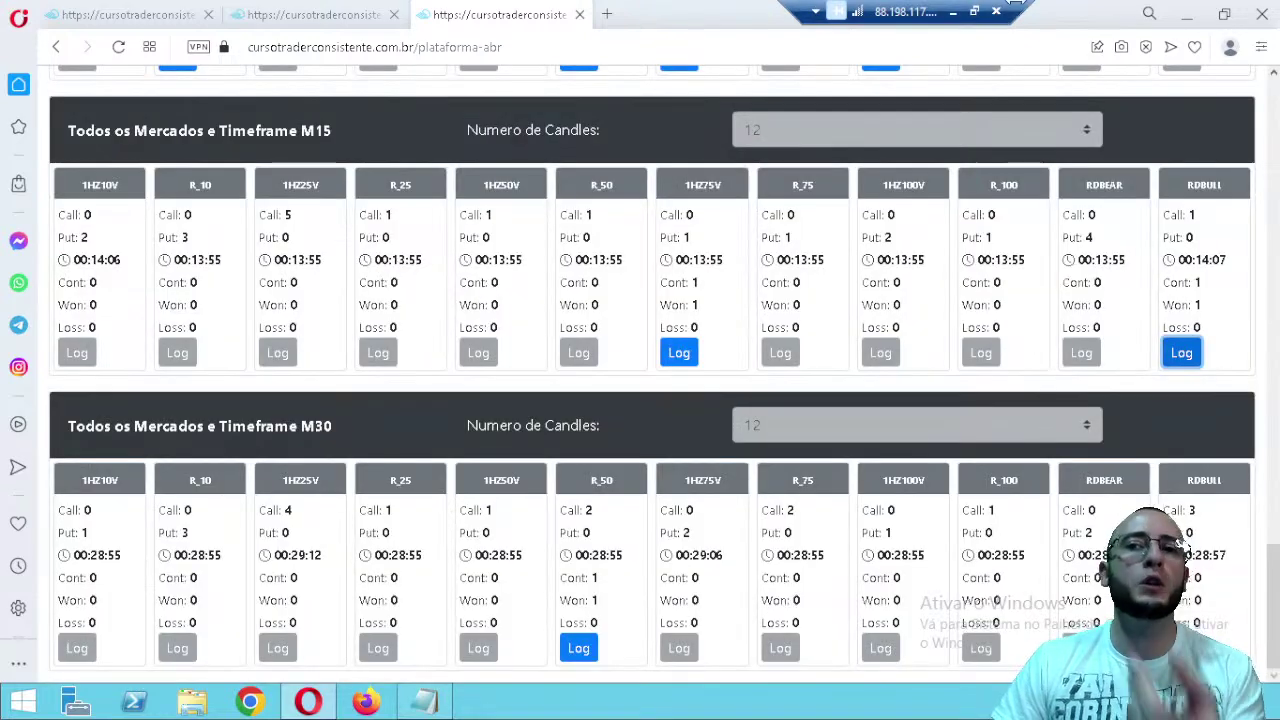
{"action": "left_click", "coordinate": [948, 12]}
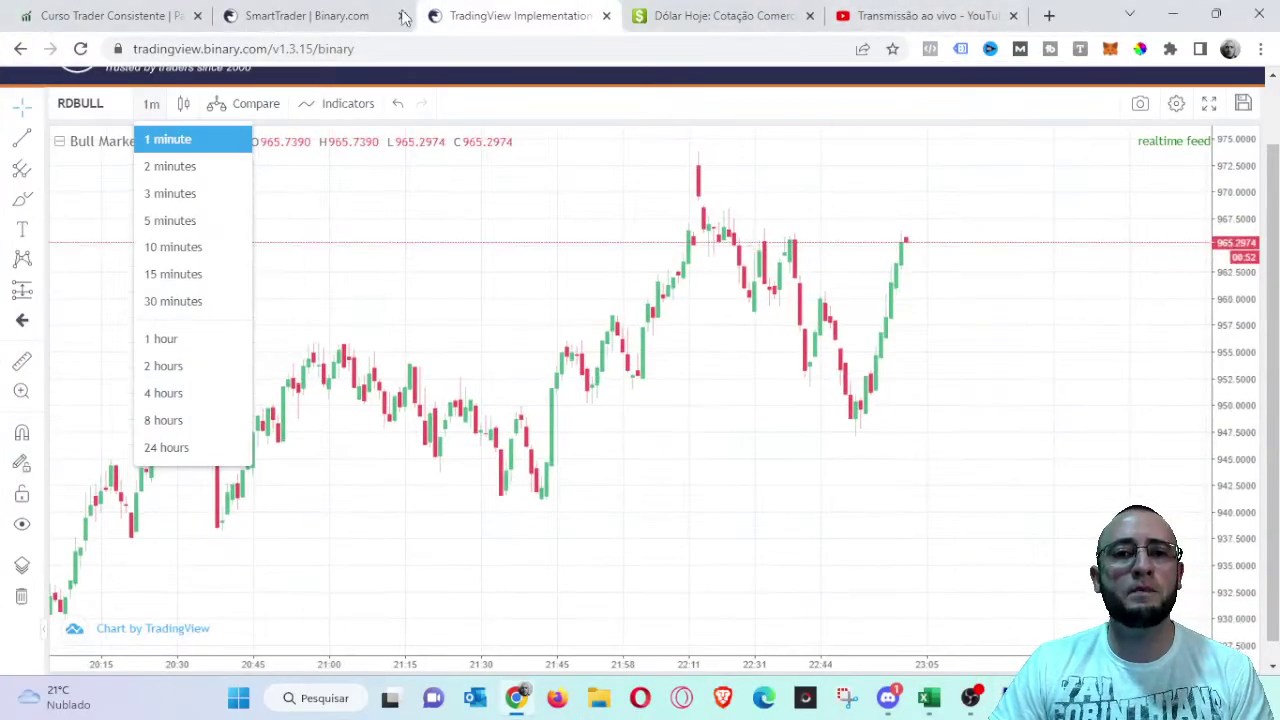
- On the SmartTrader page of Binary.com, set the contract duration to 1 tick and highlight the payout percentages
{"action": "left_click", "coordinate": [262, 14]}
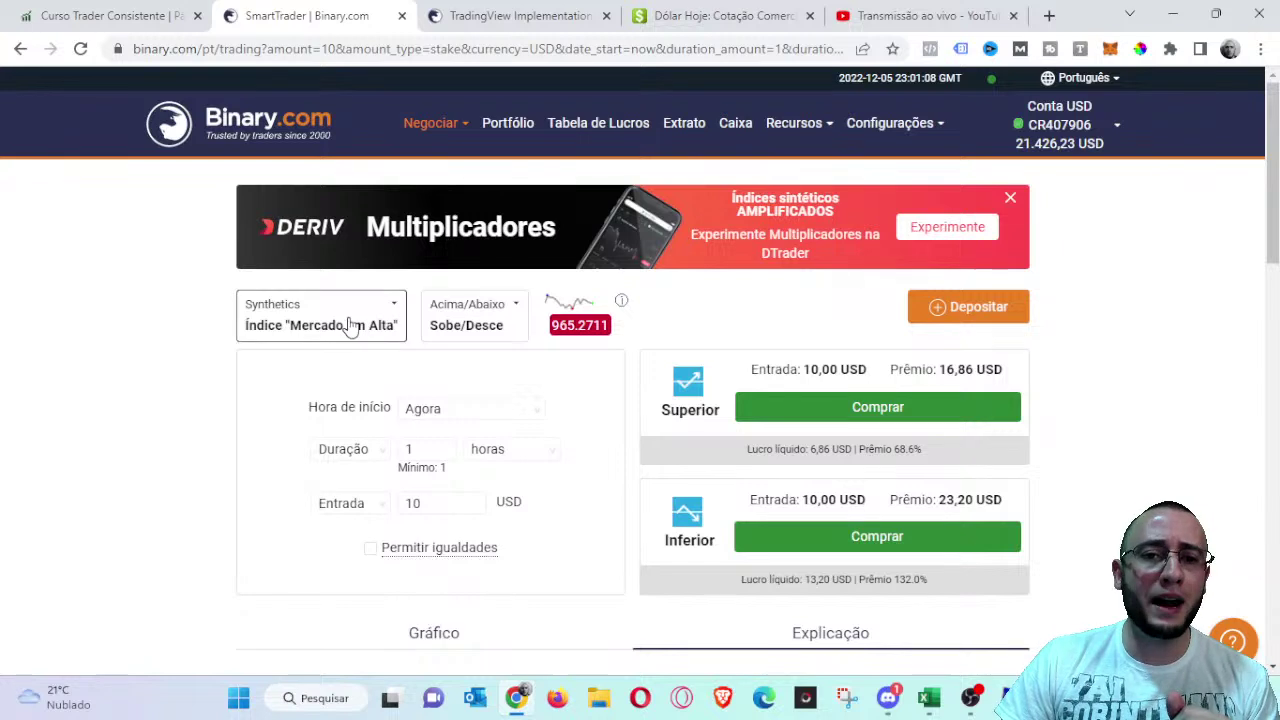
{"action": "left_click", "coordinate": [440, 446]}
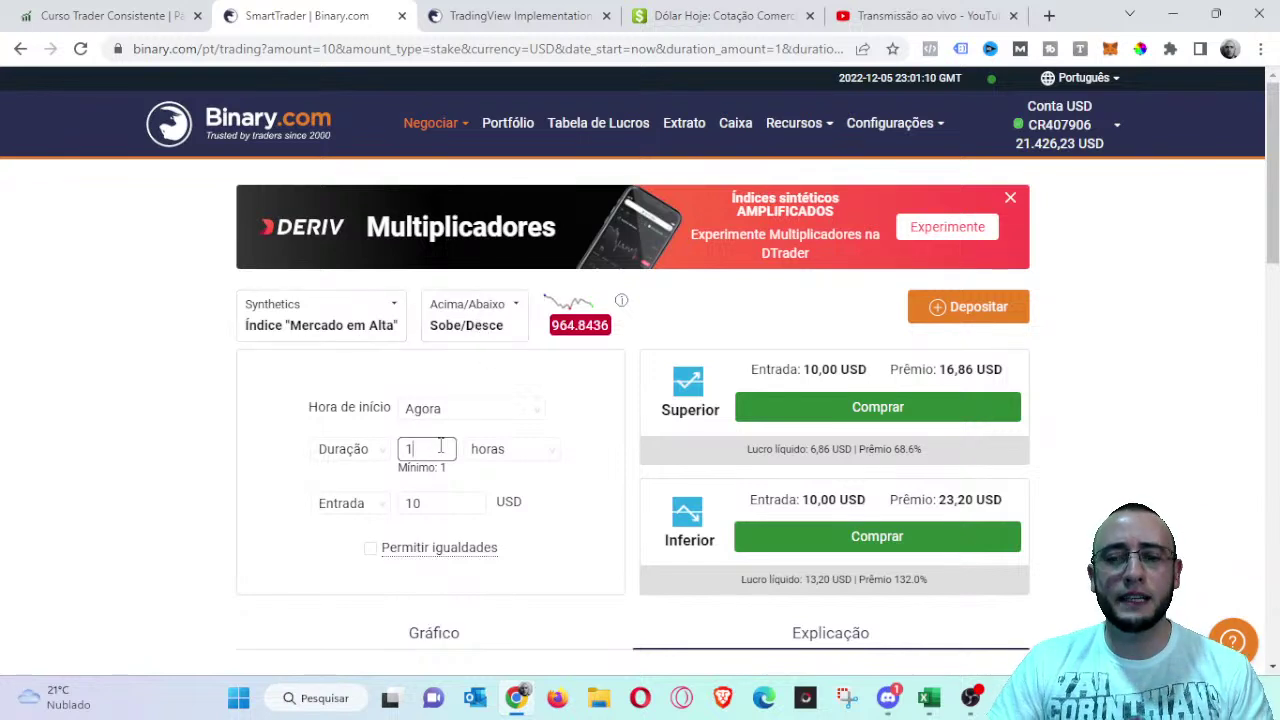
{"action": "left_click", "coordinate": [474, 455]}
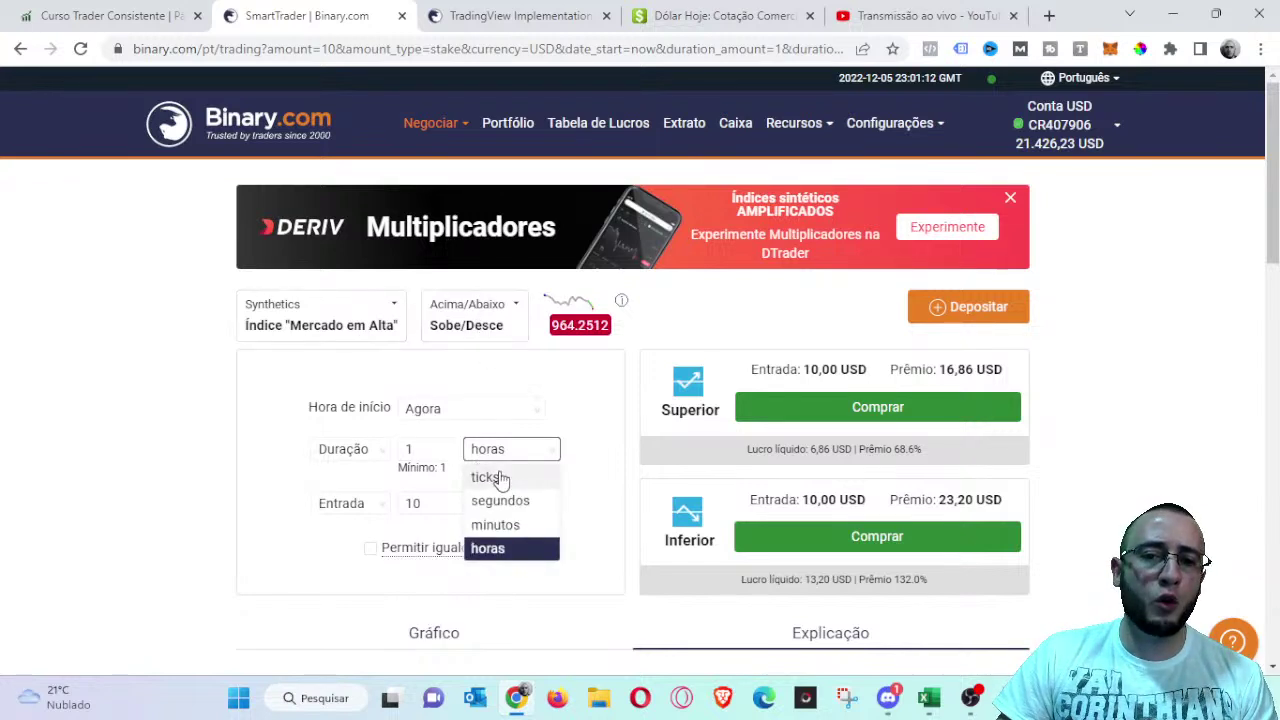
{"action": "left_click", "coordinate": [519, 478]}
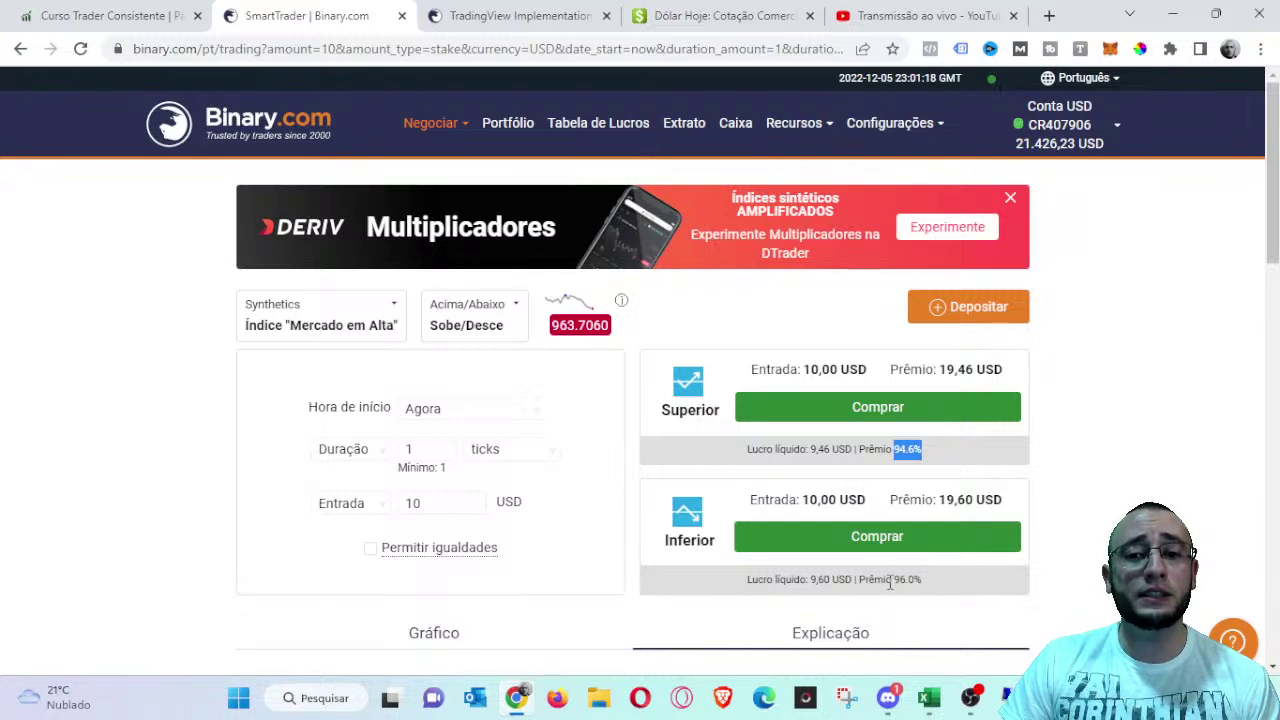
{"action": "left_click_drag", "start_coordinate": [888, 584], "coordinate": [894, 583]}
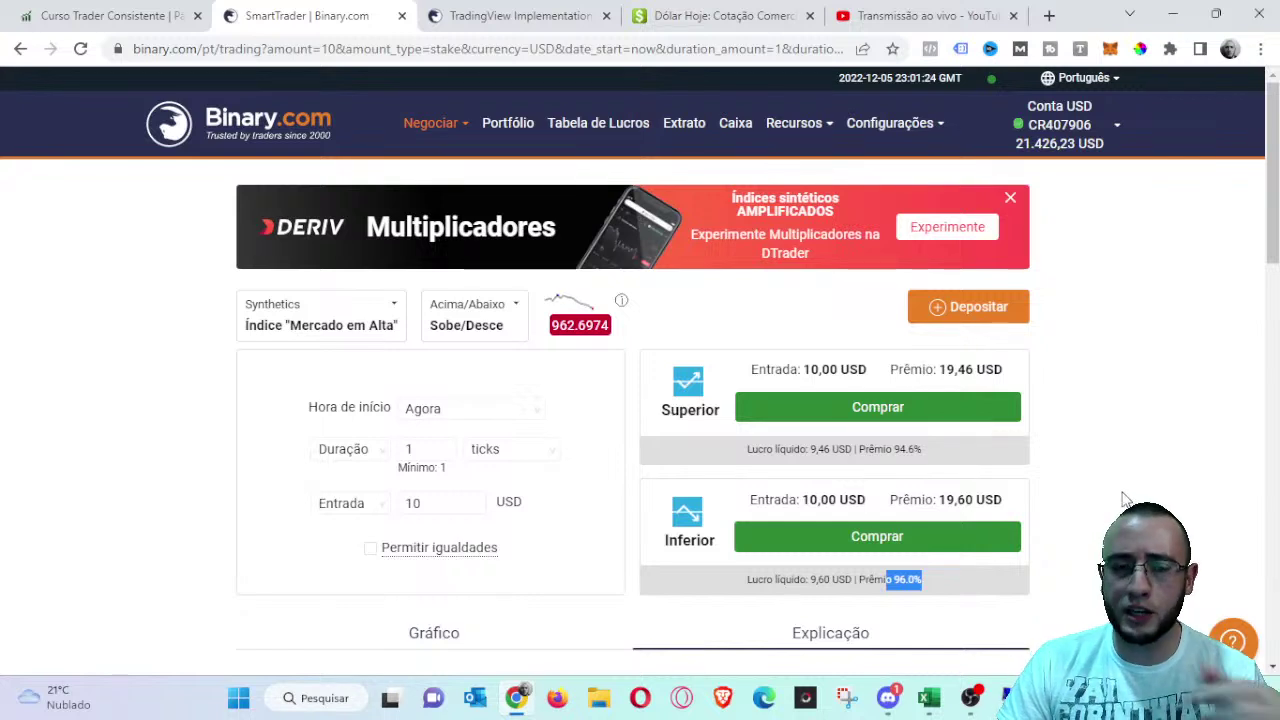
- Change the contract duration unit to minutes and highlight the Superior and Inferior payout percentages
{"action": "left_click", "coordinate": [508, 456]}
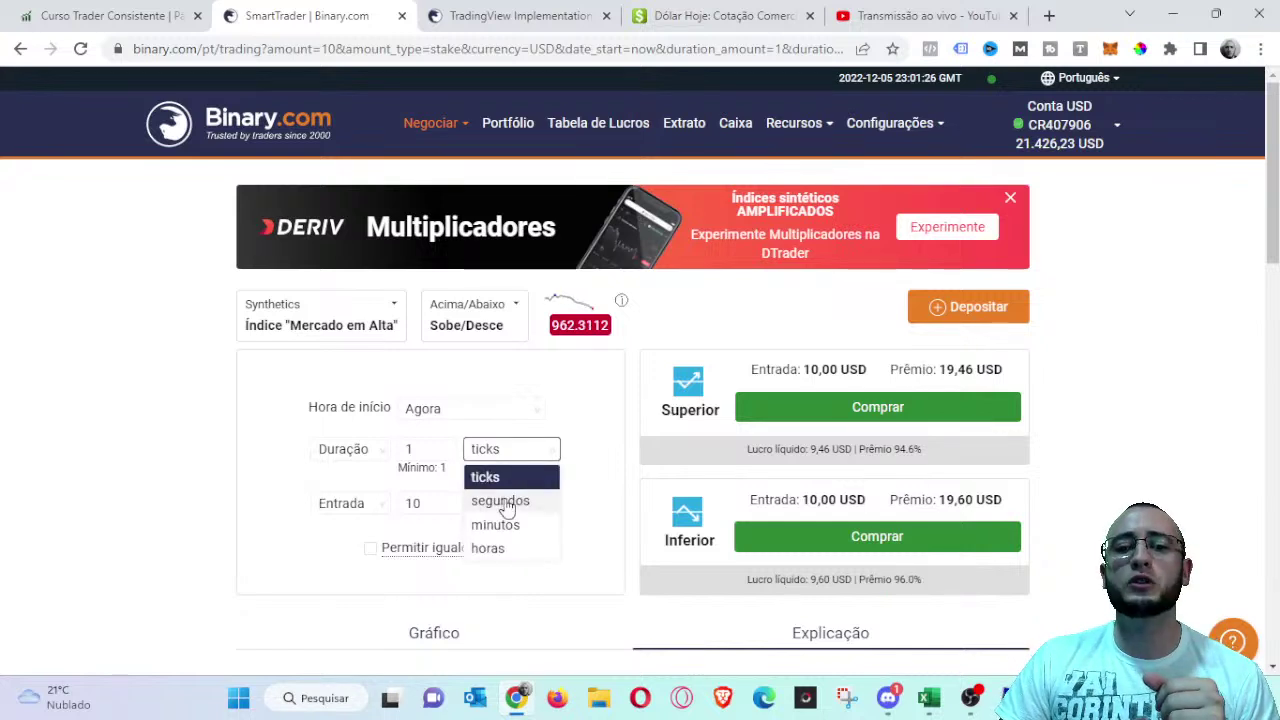
{"action": "left_click", "coordinate": [497, 524]}
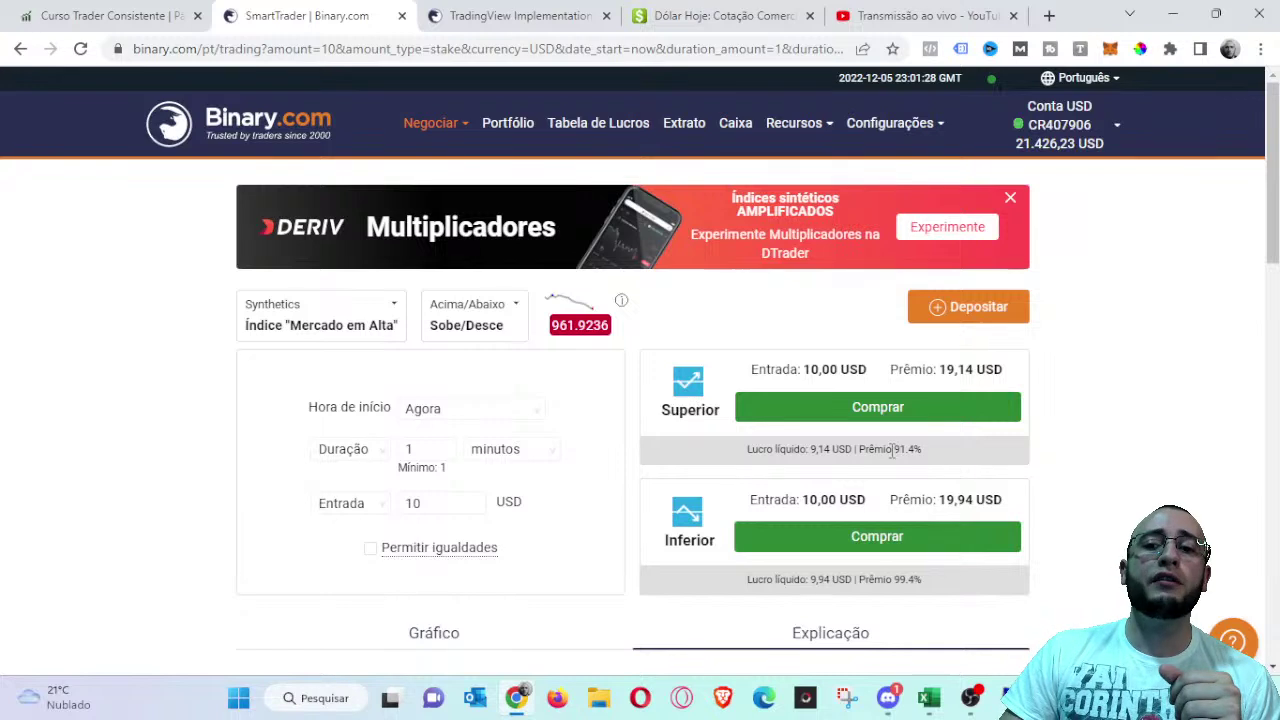
{"action": "left_click_drag", "start_coordinate": [892, 449], "coordinate": [922, 450]}
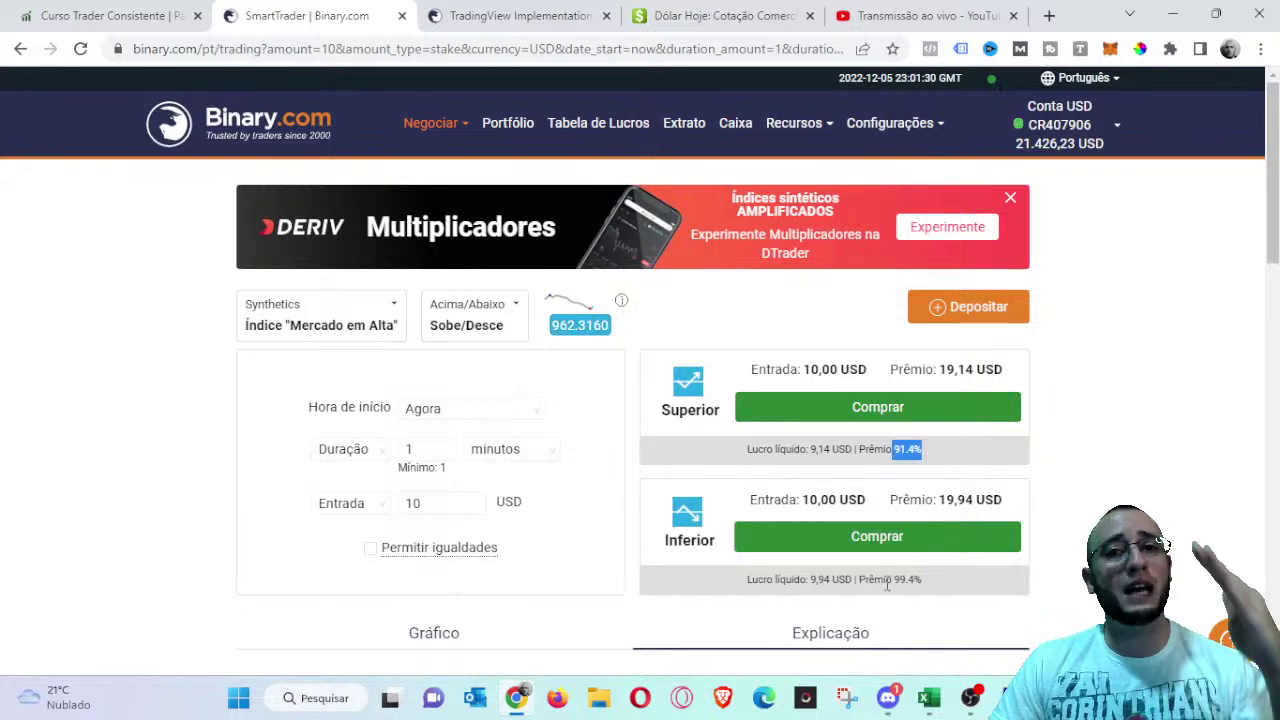
{"action": "left_click_drag", "start_coordinate": [922, 579], "coordinate": [886, 579]}
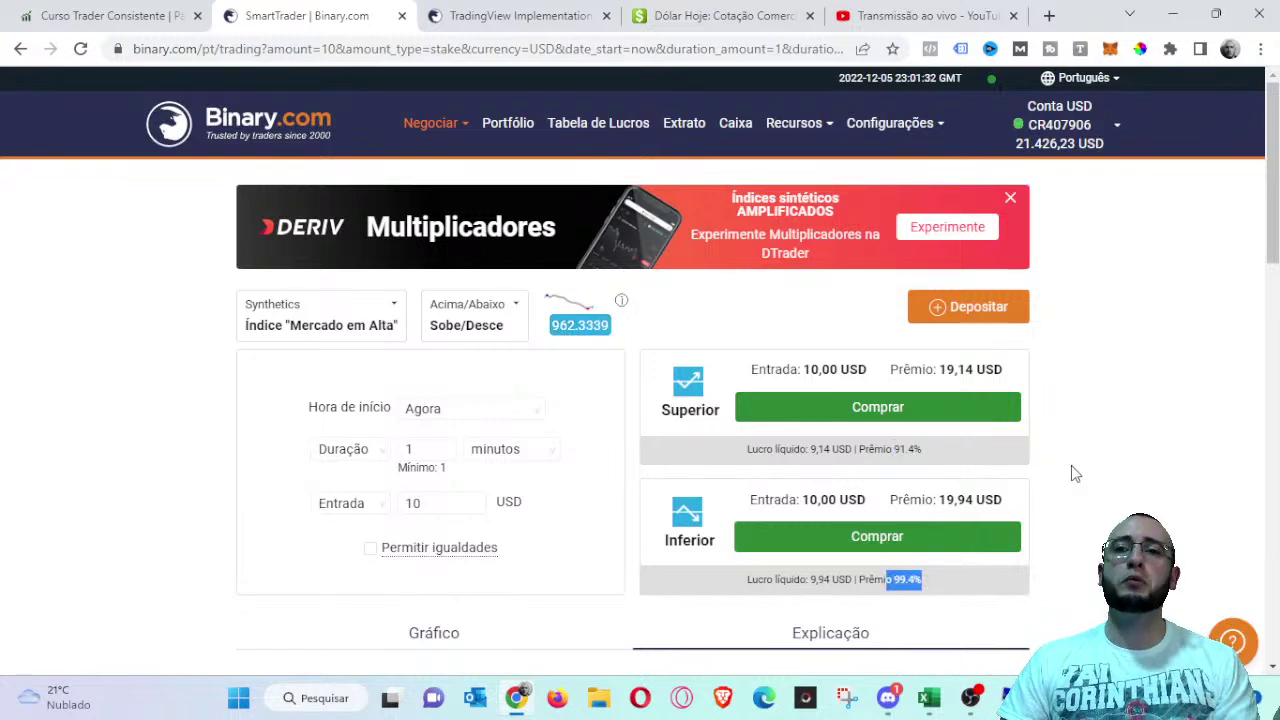
- Change the contract duration unit to hours and put the stake amount into editing
{"action": "left_click", "coordinate": [528, 460]}
{"action": "left_click", "coordinate": [507, 548]}
{"action": "left_click", "coordinate": [507, 548]}
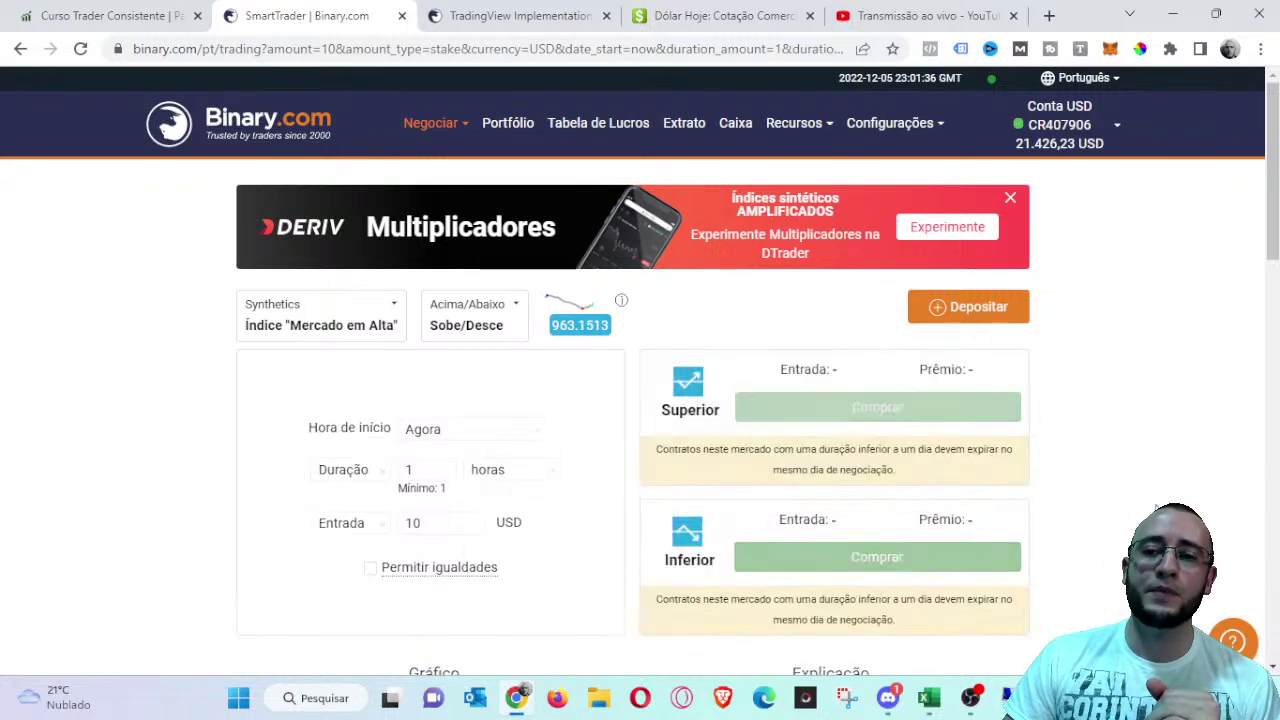
{"action": "left_click", "coordinate": [435, 523]}
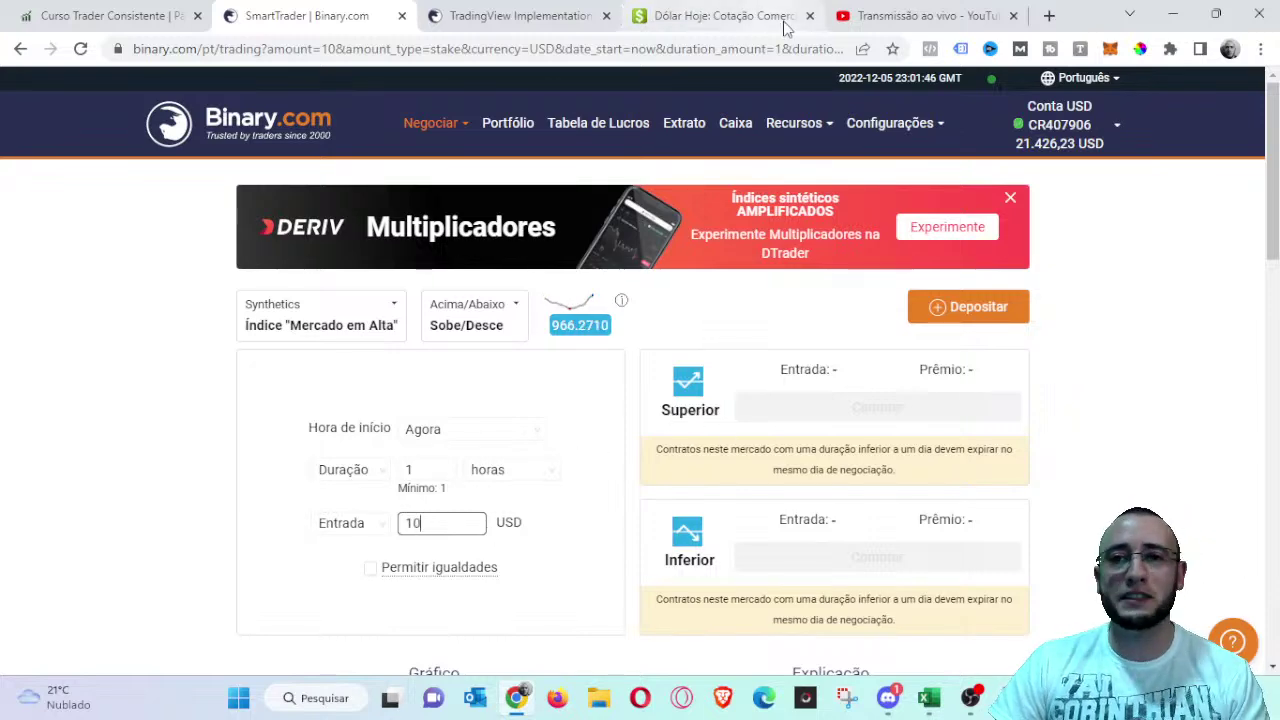
- Set the RDBULL chart on TradingView to the 24-hour interval and look back over its earlier candles
{"action": "left_click", "coordinate": [500, 15]}
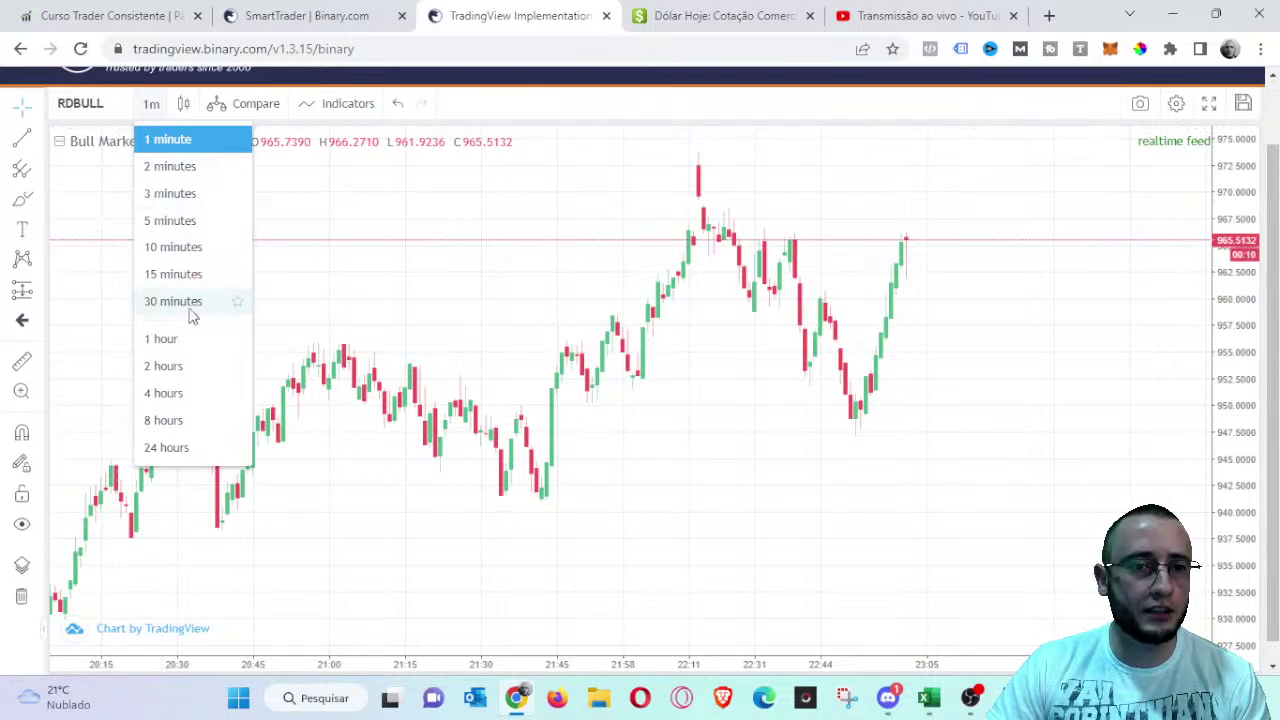
{"action": "left_click", "coordinate": [183, 452]}
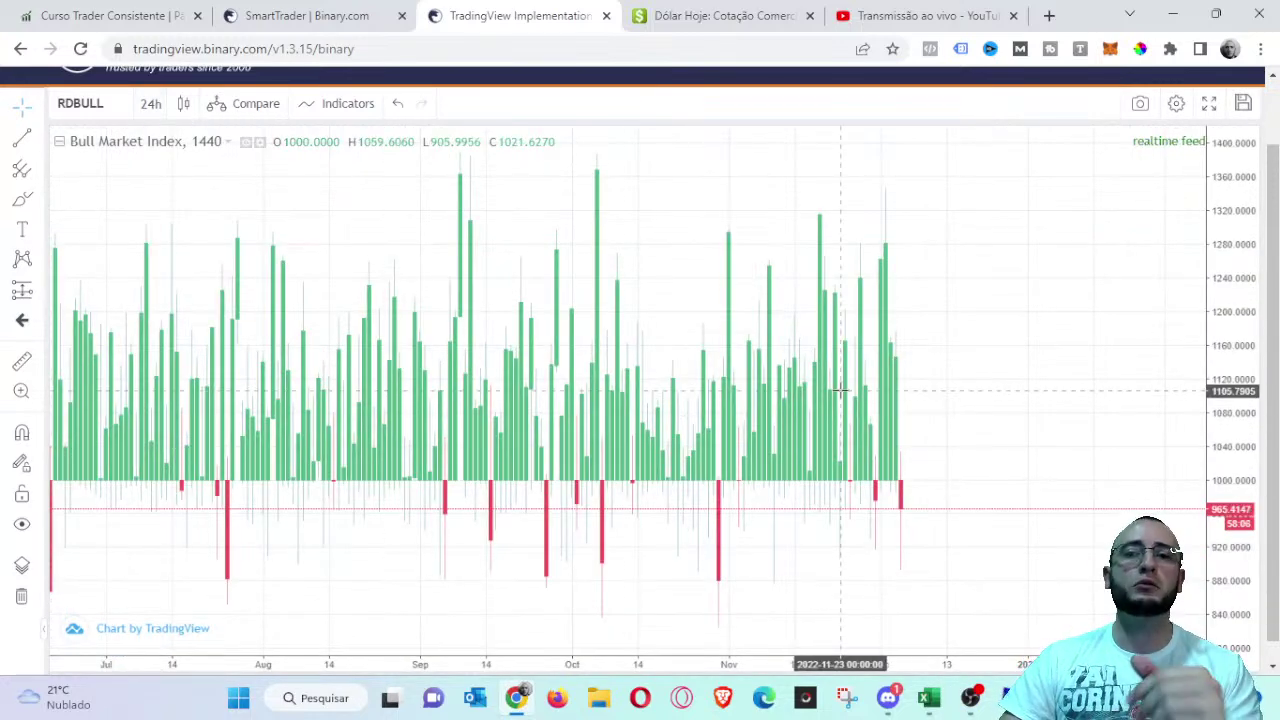
{"action": "left_click_drag", "start_coordinate": [946, 383], "coordinate": [1098, 385]}
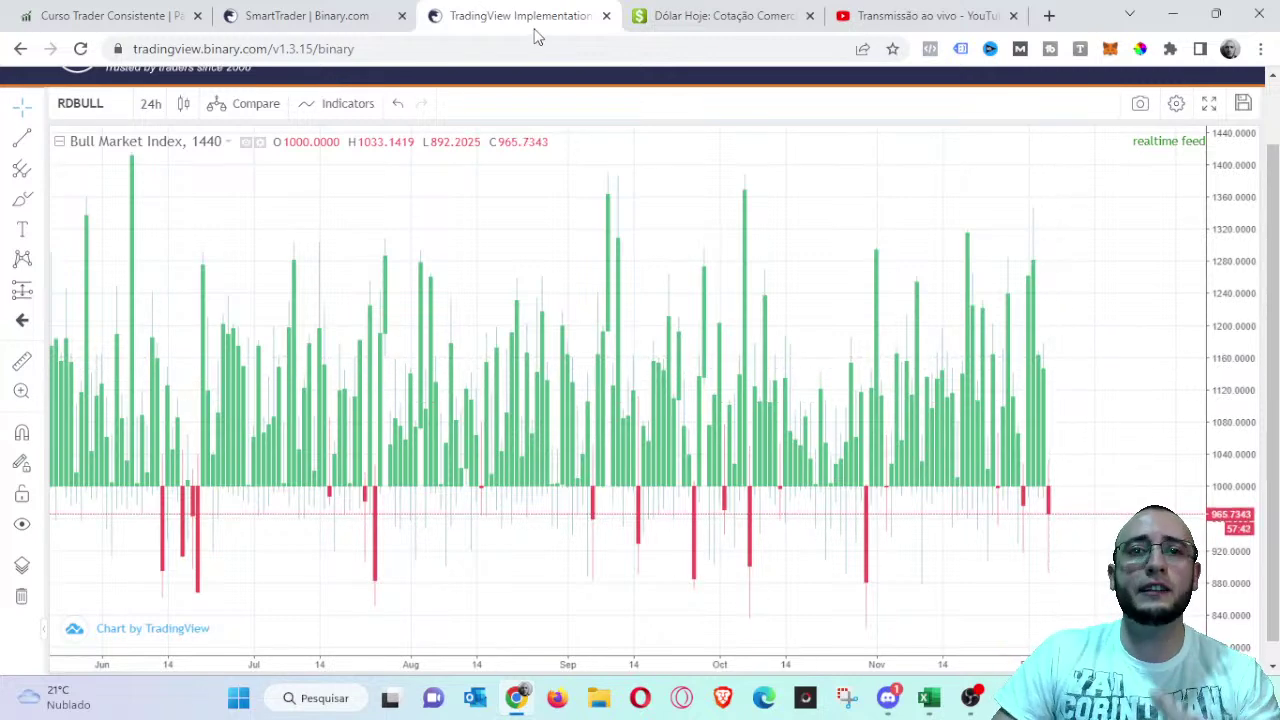
- Revisit the SmartTrader contract form, set the TradingView RDBULL chart to the 1-hour interval, and inspect the latest candles
{"action": "left_click", "coordinate": [275, 15]}
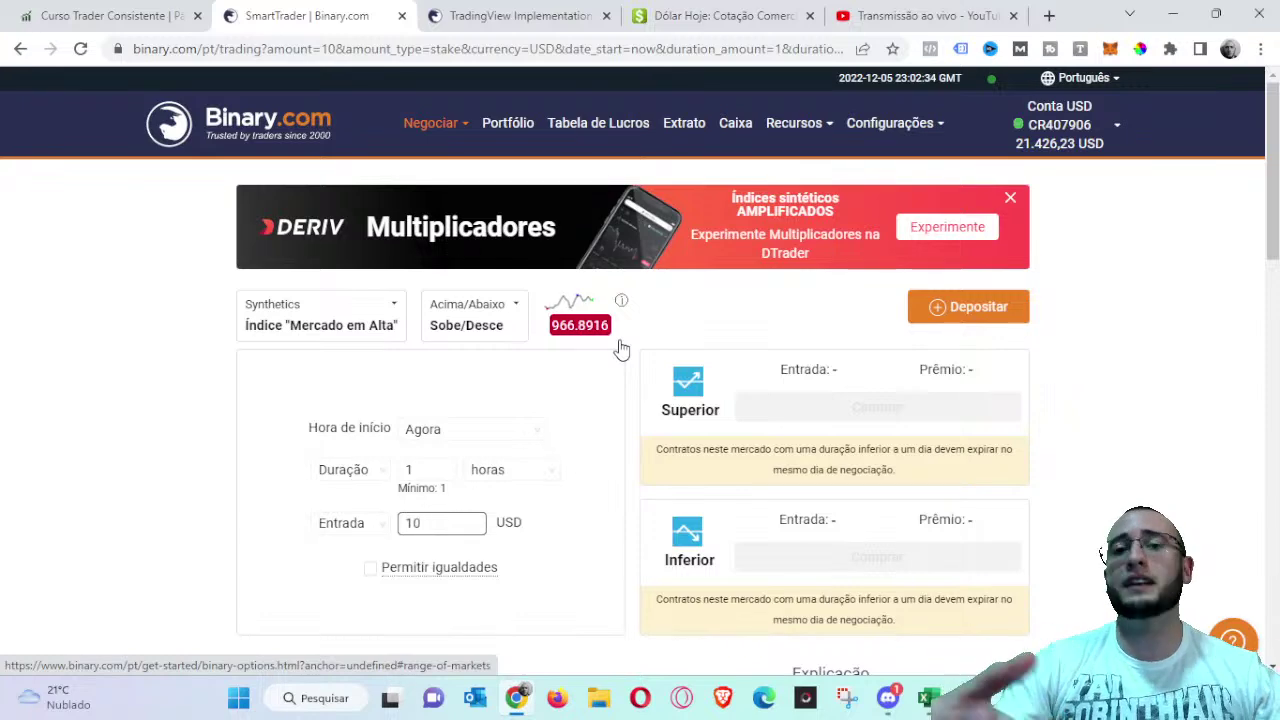
{"action": "left_click", "coordinate": [452, 12]}
{"action": "left_click", "coordinate": [150, 104]}
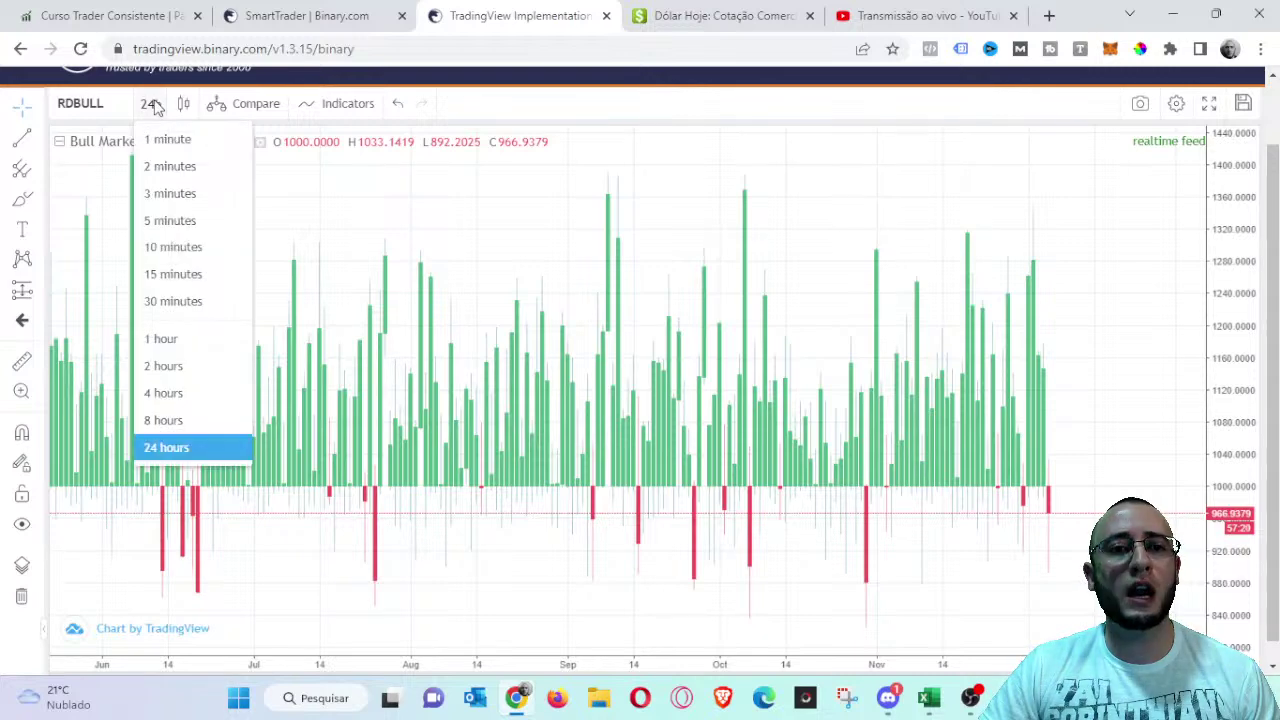
{"action": "left_click", "coordinate": [189, 343]}
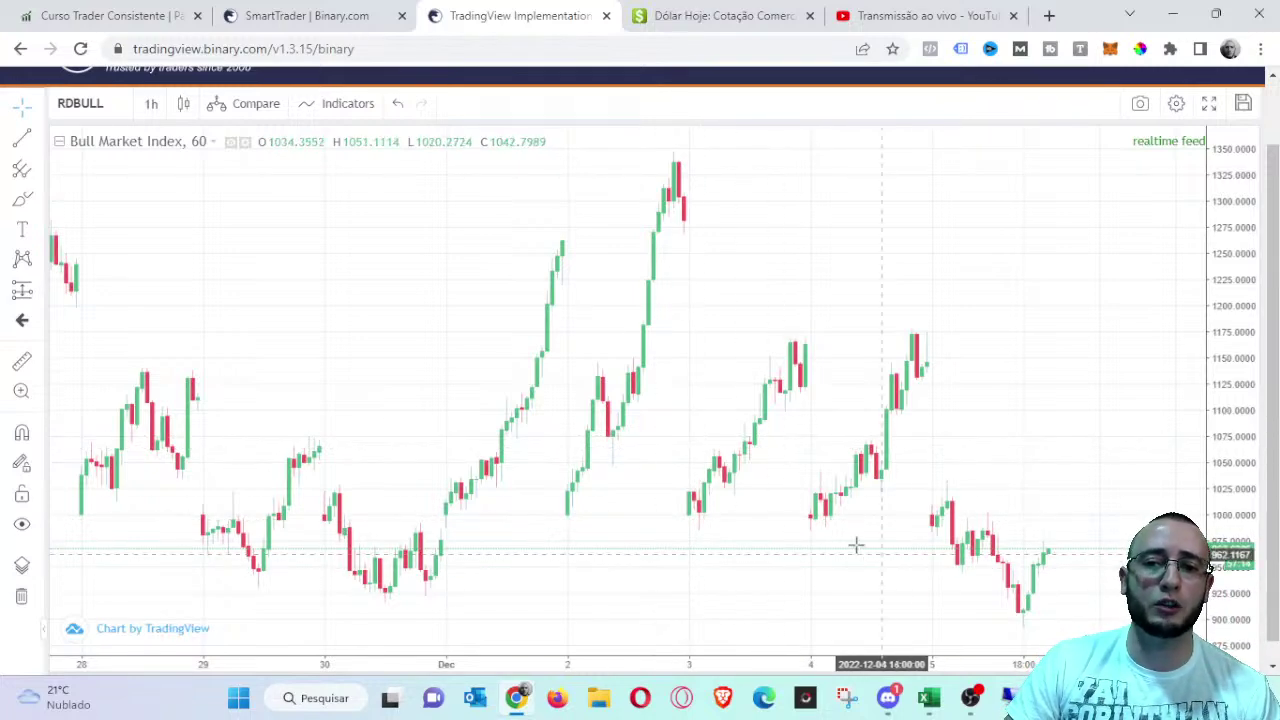
{"action": "scroll", "coordinate": [780, 506], "scroll_direction": "up", "scroll_amount": 5}
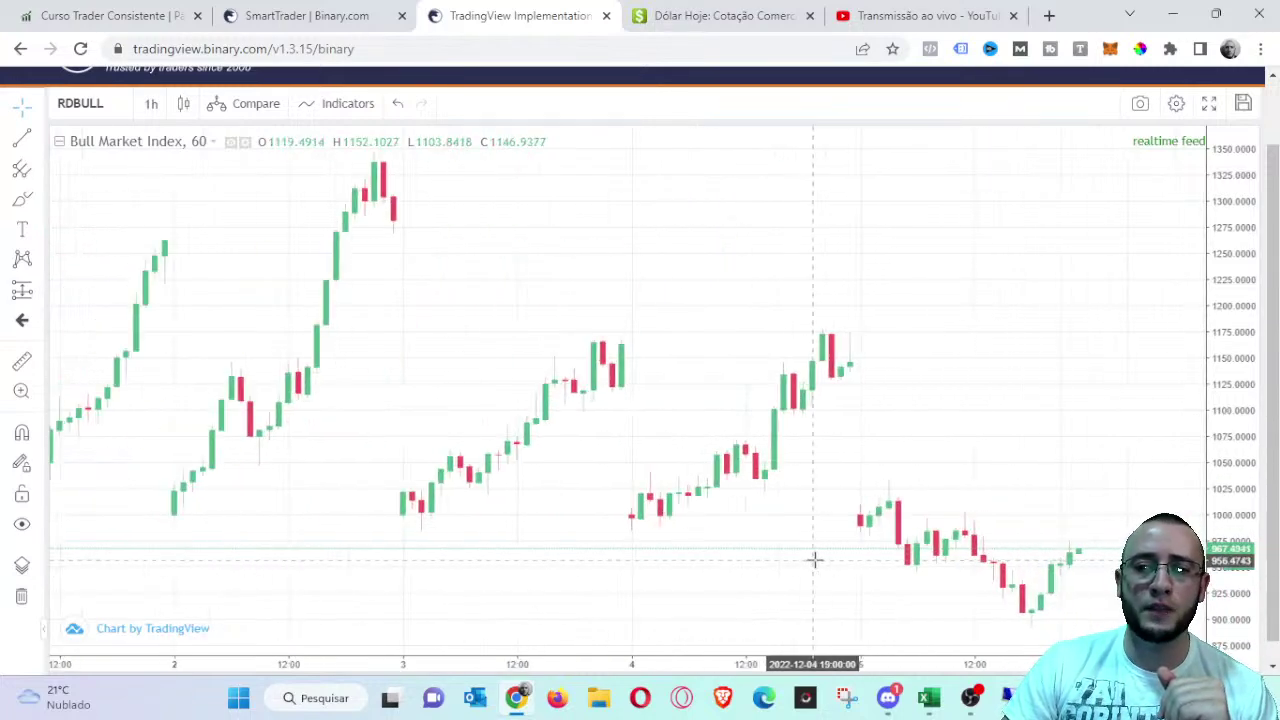
- Examine the 1-hour RDBULL candles on TradingView, from 5 December back to 21 November 2022
{"action": "scroll", "coordinate": [955, 421], "scroll_direction": "right", "scroll_amount": 2}
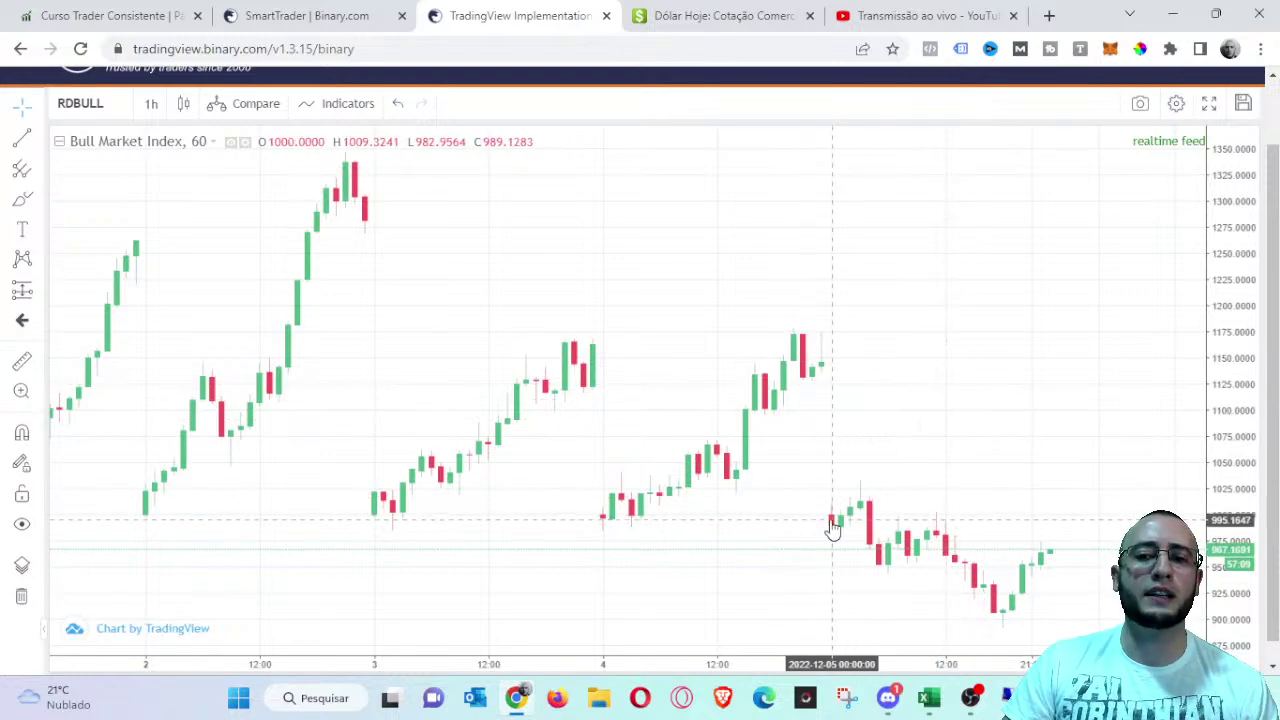
{"action": "scroll", "coordinate": [903, 469], "scroll_direction": "right", "scroll_amount": 5}
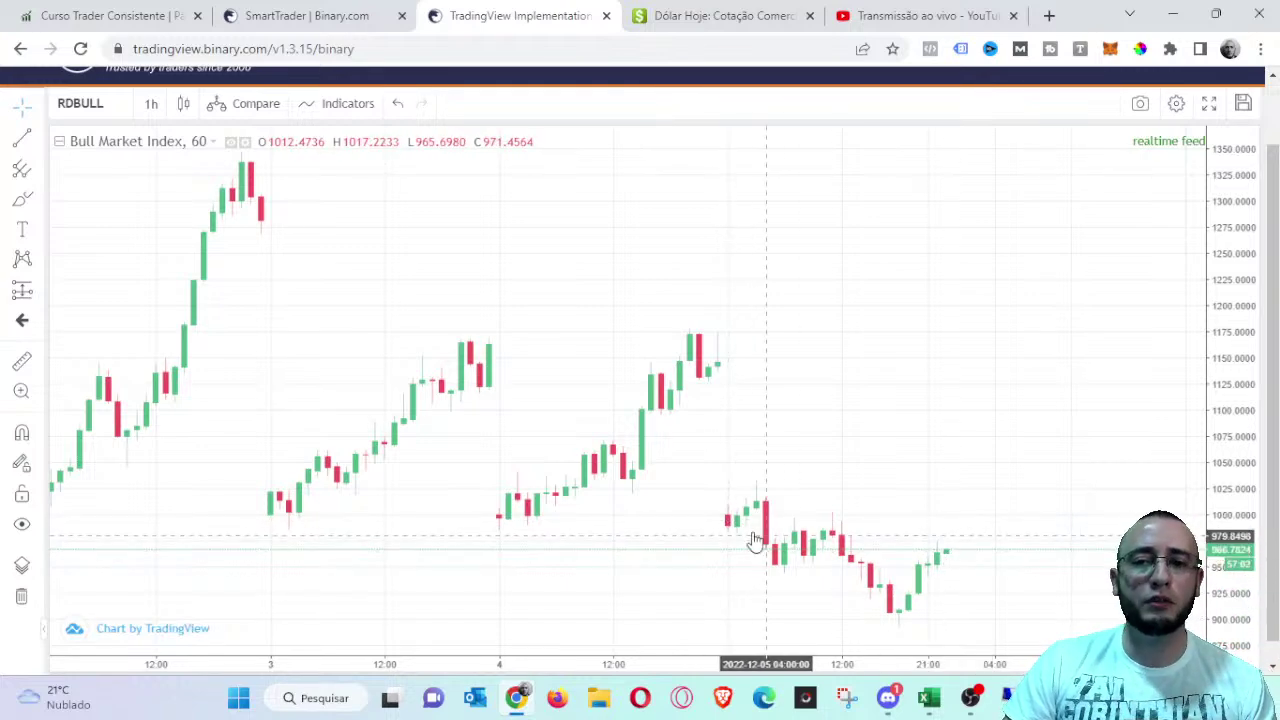
{"action": "left_click_drag", "start_coordinate": [806, 434], "coordinate": [989, 420]}
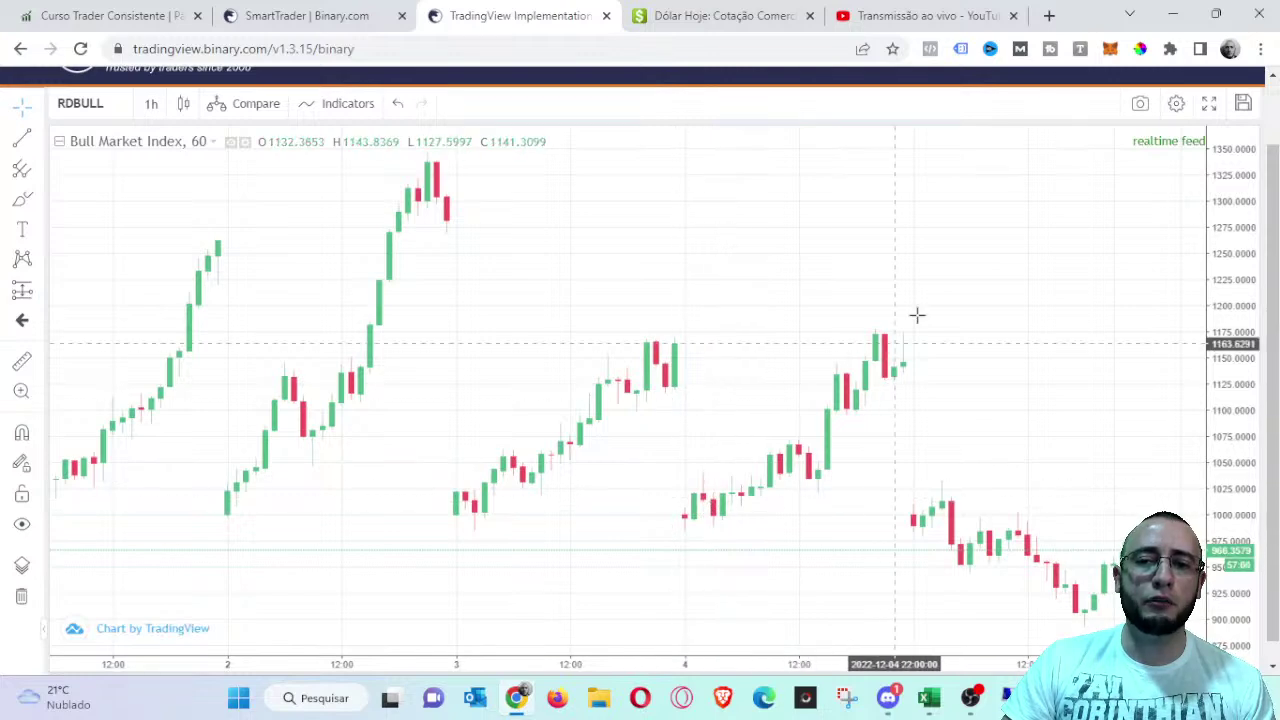
{"action": "scroll", "coordinate": [917, 314], "scroll_direction": "left", "scroll_amount": 5}
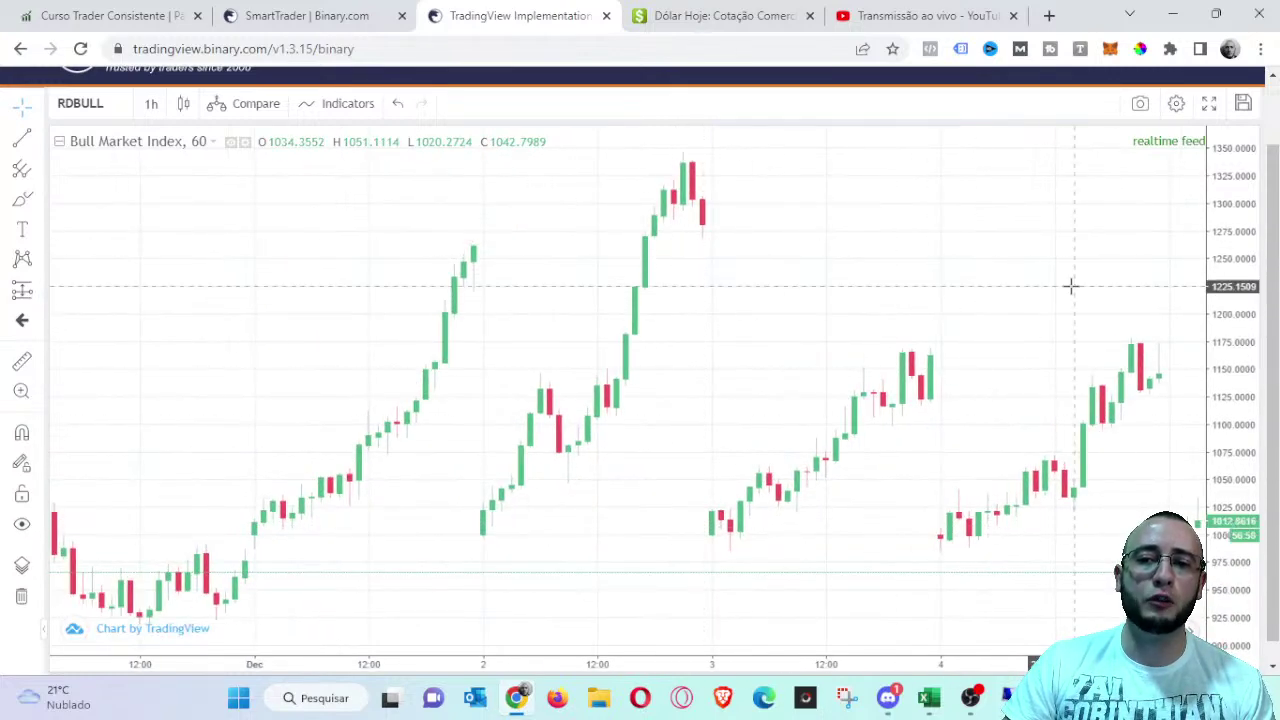
{"action": "scroll", "coordinate": [1040, 265], "scroll_direction": "left", "scroll_amount": 2}
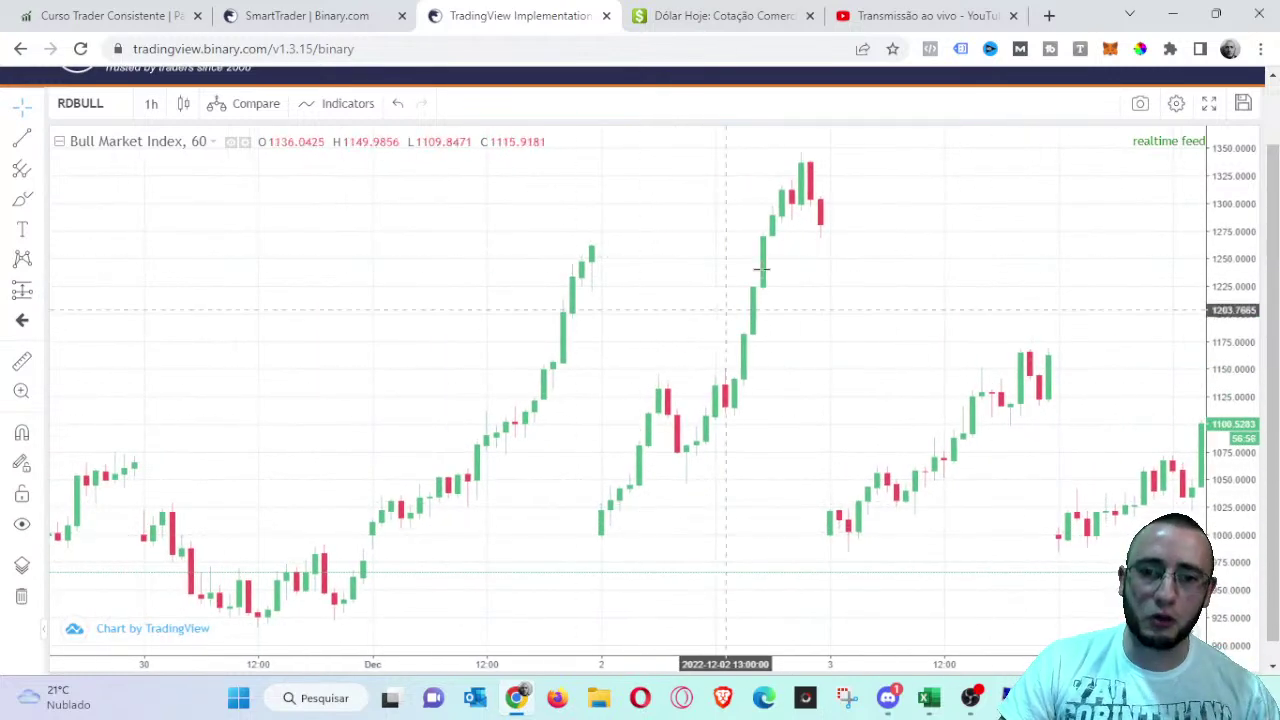
{"action": "left_click_drag", "start_coordinate": [580, 350], "coordinate": [911, 349]}
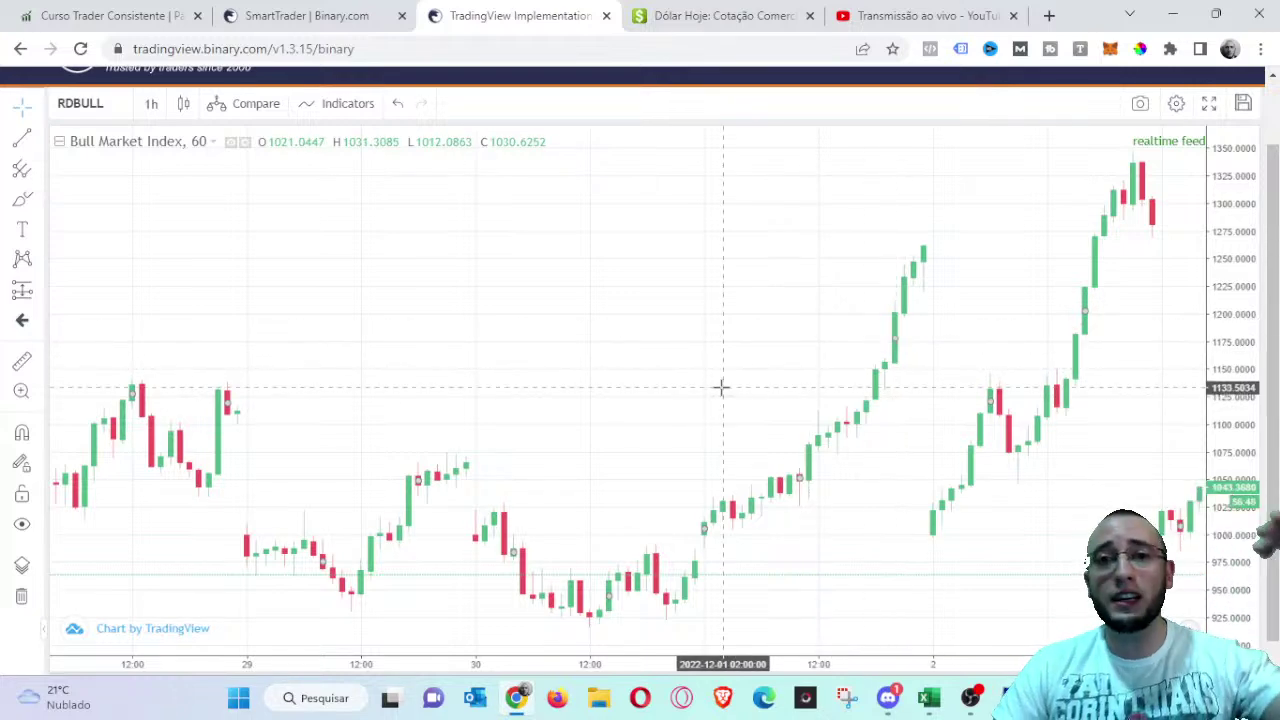
{"action": "left_click_drag", "start_coordinate": [690, 386], "coordinate": [903, 377]}
{"action": "left_click_drag", "start_coordinate": [637, 330], "coordinate": [860, 343]}
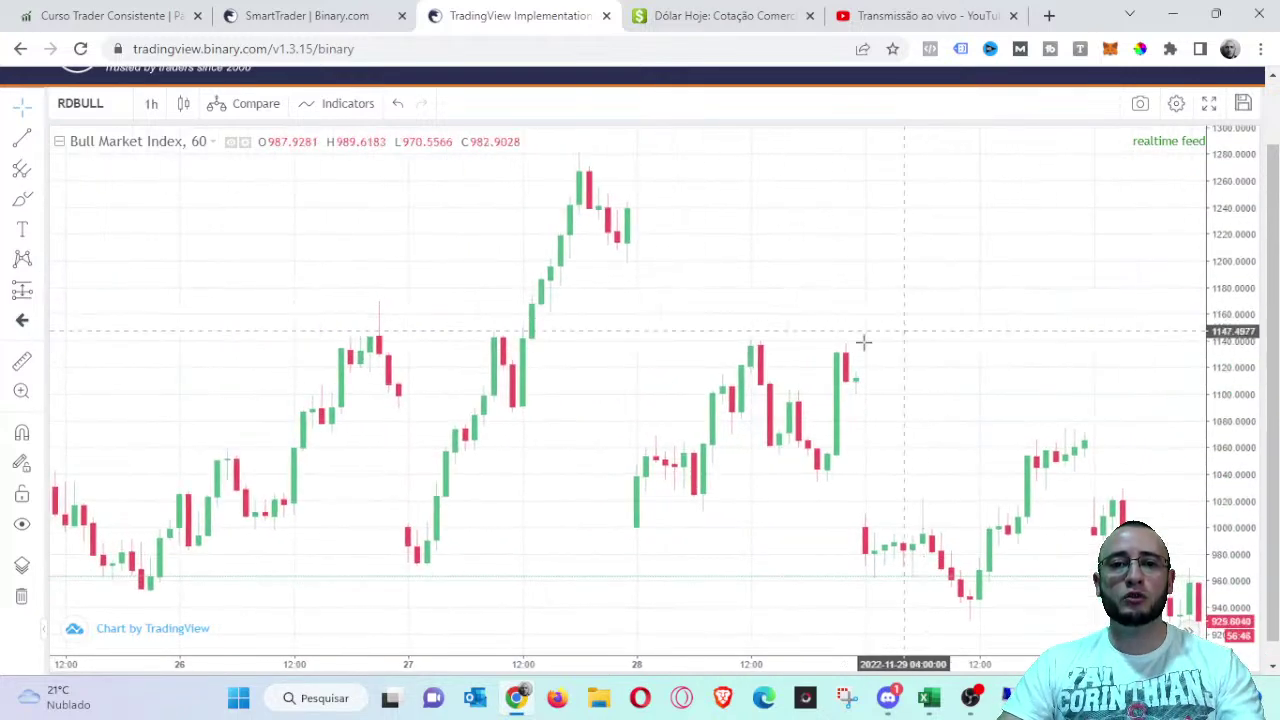
{"action": "left_click_drag", "start_coordinate": [488, 526], "coordinate": [613, 548]}
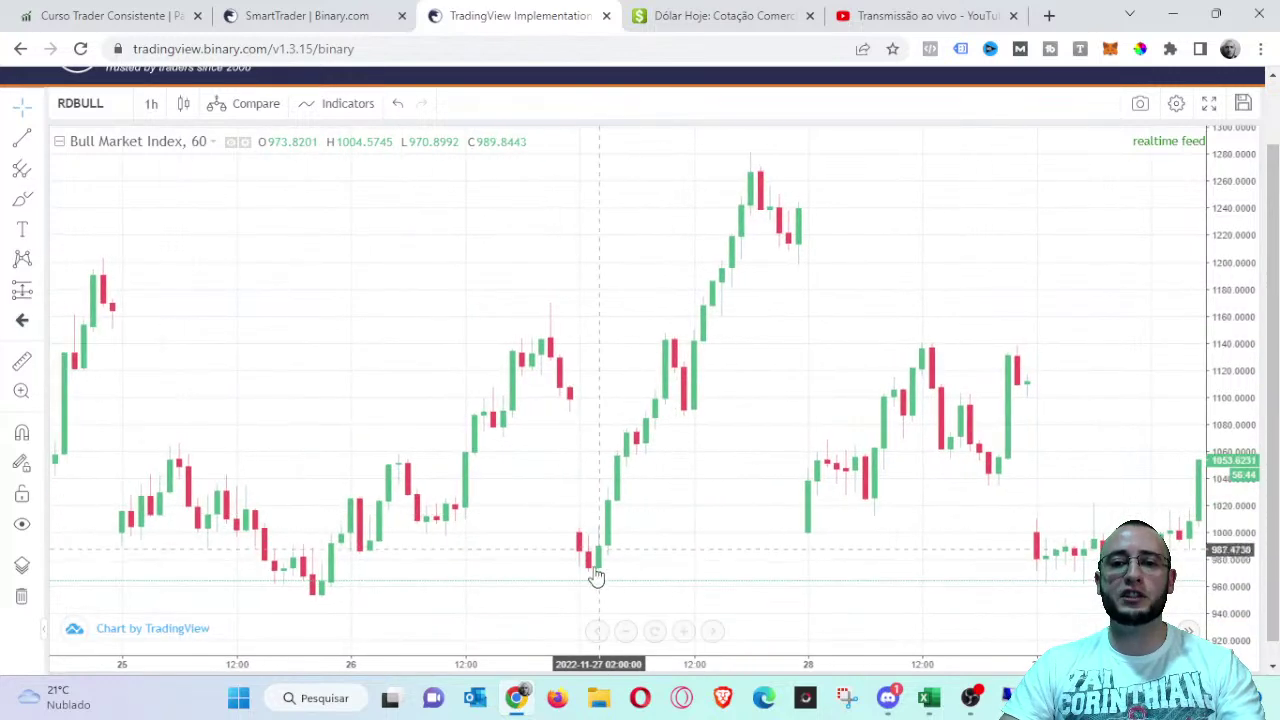
{"action": "left_click_drag", "start_coordinate": [440, 287], "coordinate": [747, 287]}
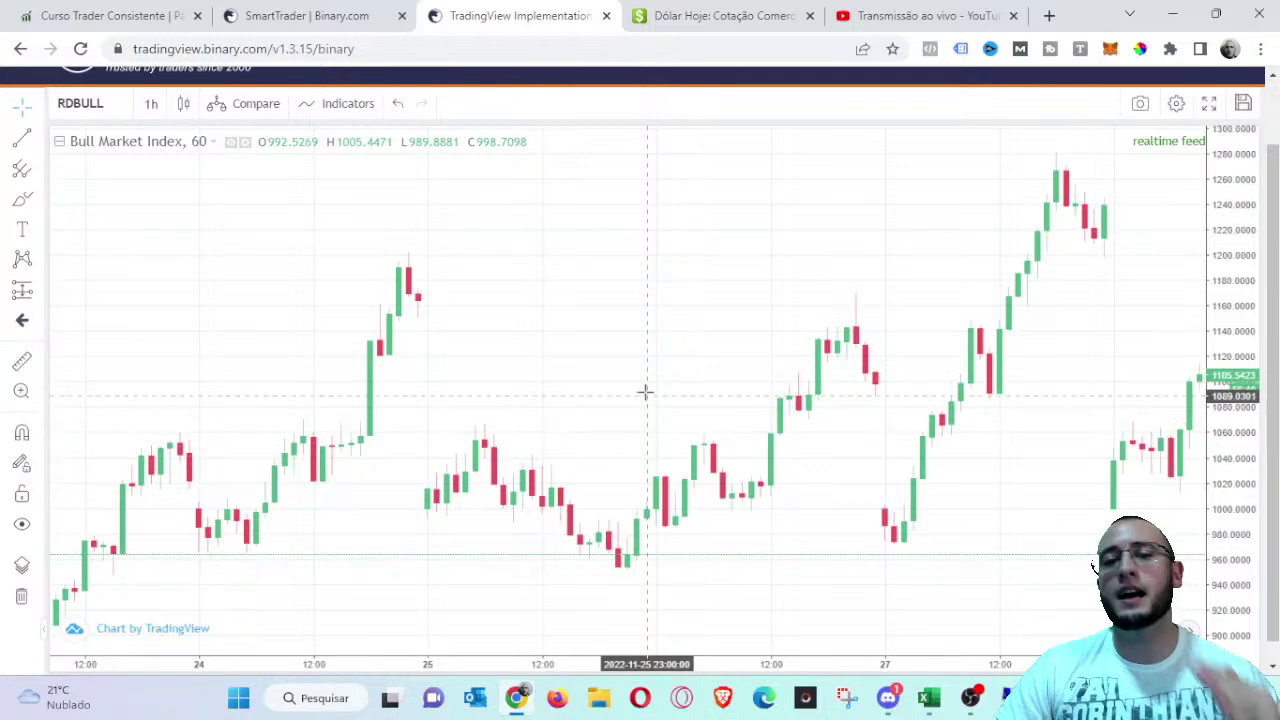
{"action": "left_click_drag", "start_coordinate": [571, 414], "coordinate": [937, 374]}
{"action": "left_click_drag", "start_coordinate": [622, 465], "coordinate": [800, 331]}
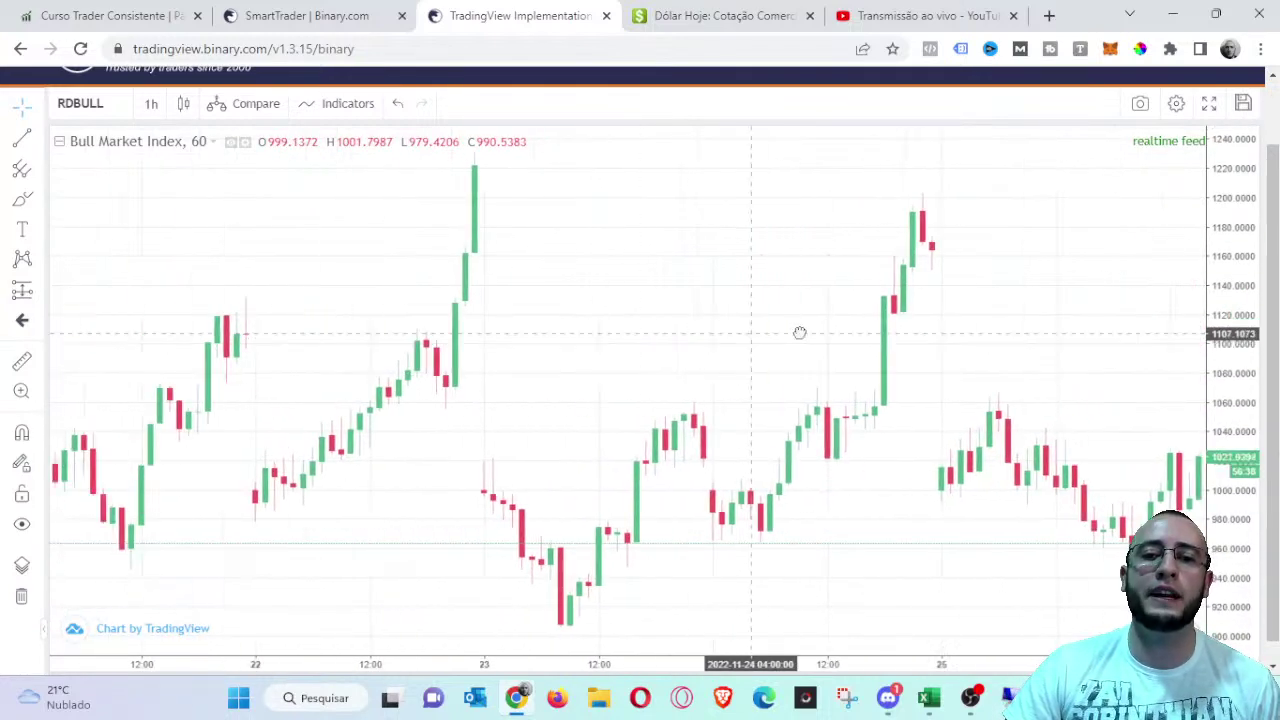
{"action": "left_click_drag", "start_coordinate": [537, 337], "coordinate": [646, 337]}
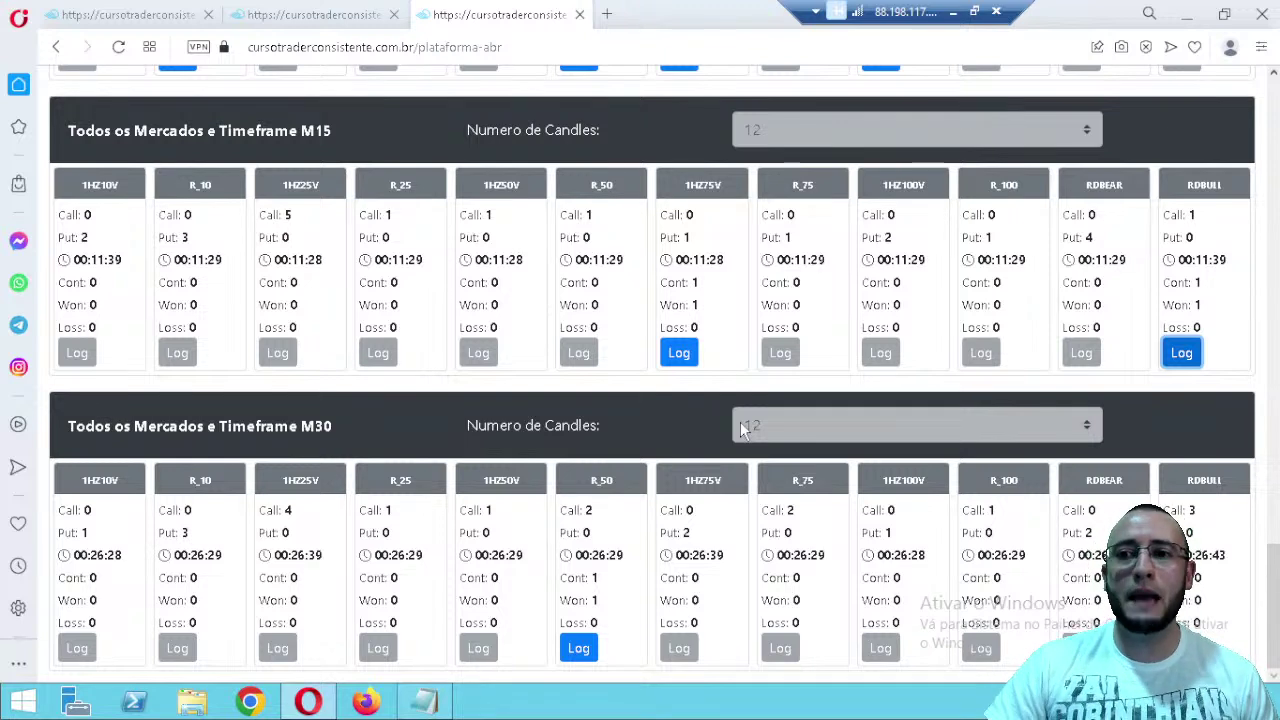
- Review the RDBULL trade log for timeframe M5 on the ABR platform, close it, and open the RDBULL log for M3
{"action": "scroll", "coordinate": [934, 404], "scroll_direction": "up", "scroll_amount": 4}
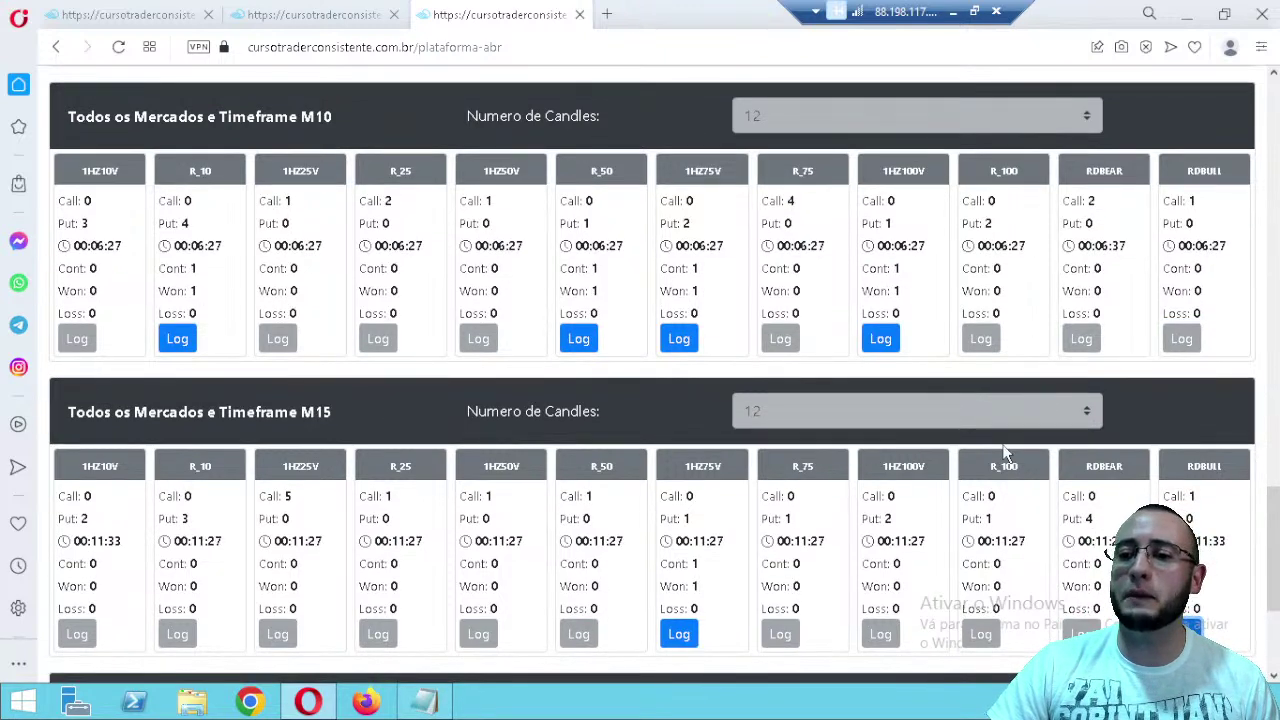
{"action": "scroll", "coordinate": [1136, 412], "scroll_direction": "up", "scroll_amount": 2}
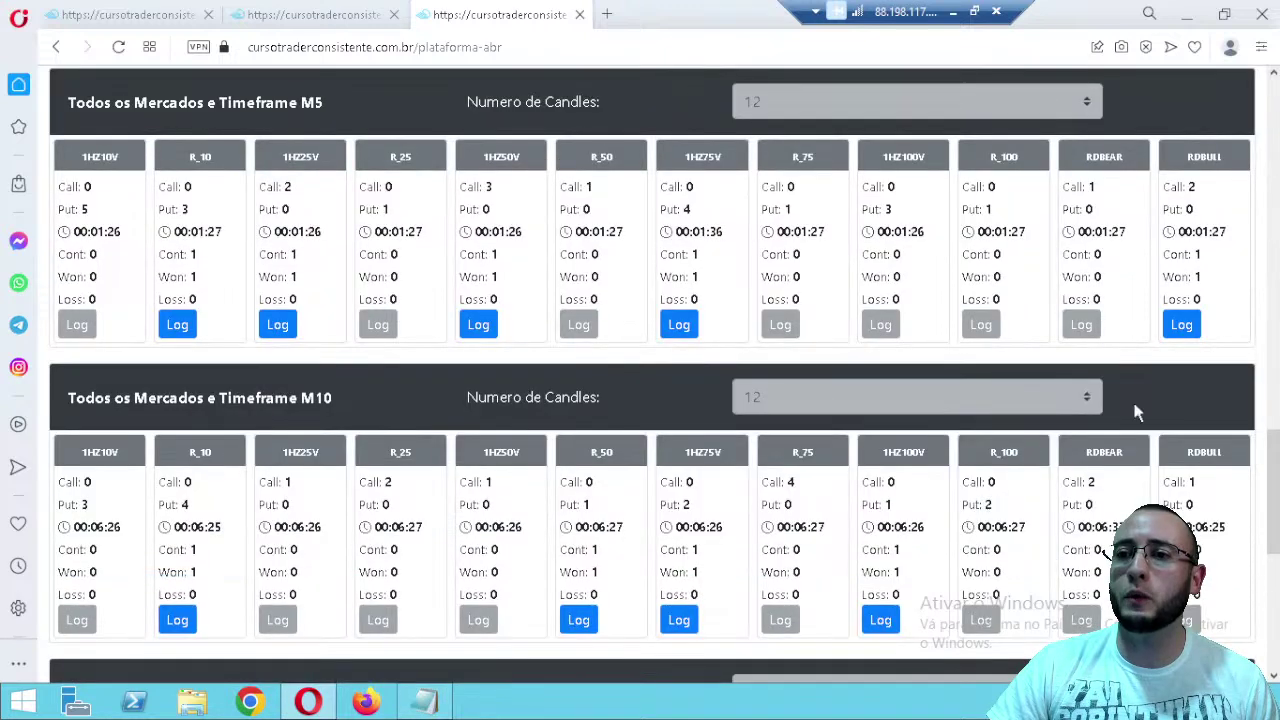
{"action": "left_click", "coordinate": [1189, 331]}
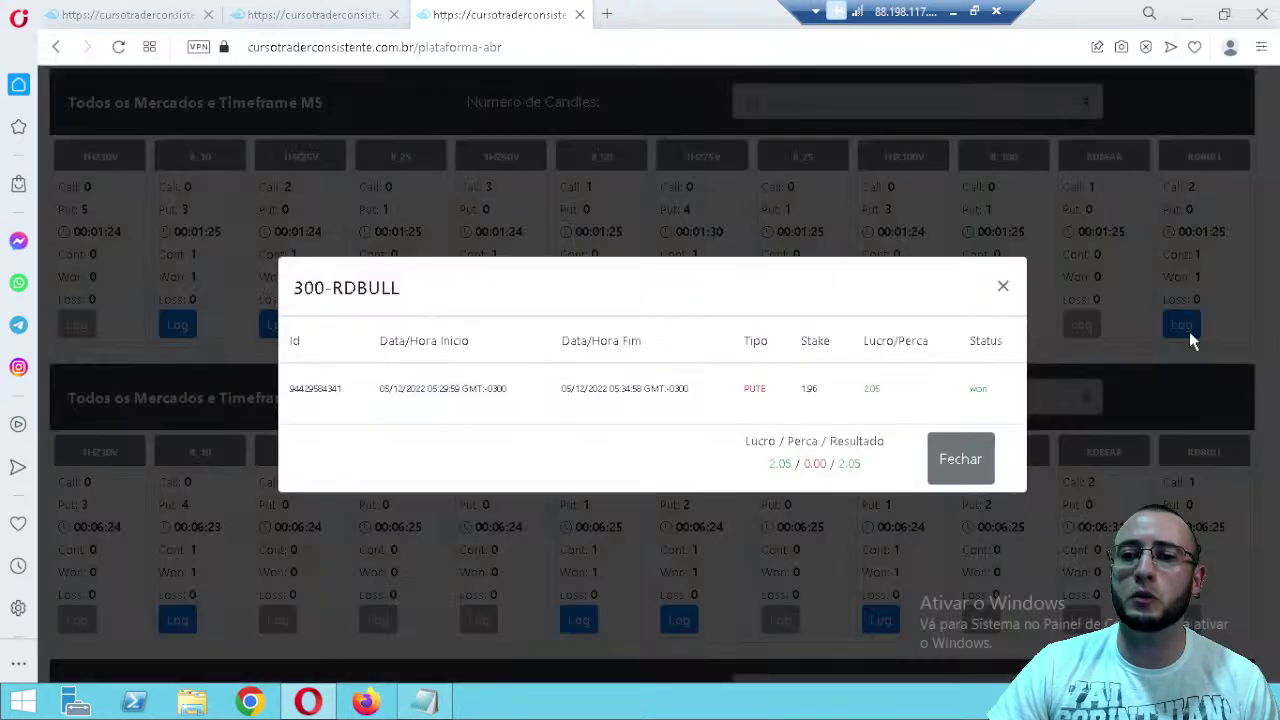
{"action": "left_click", "coordinate": [958, 459]}
{"action": "scroll", "coordinate": [959, 470], "scroll_direction": "up", "scroll_amount": 4}
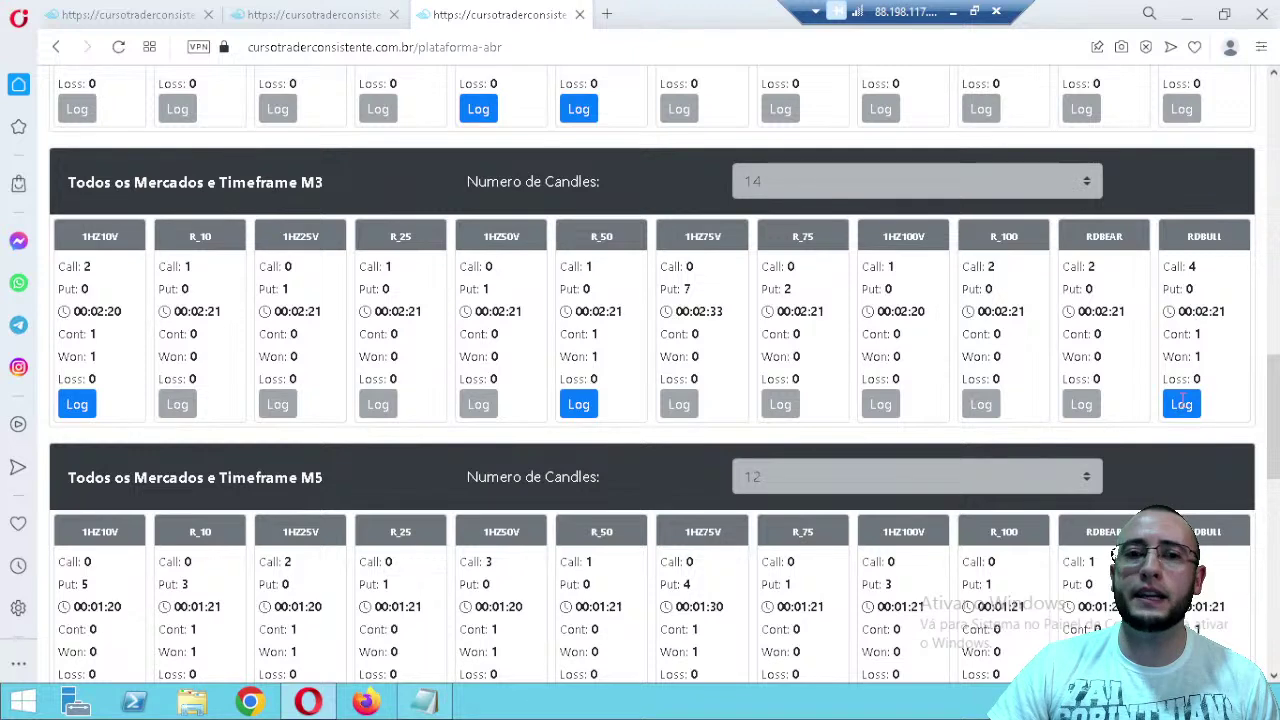
{"action": "left_click", "coordinate": [1182, 405]}
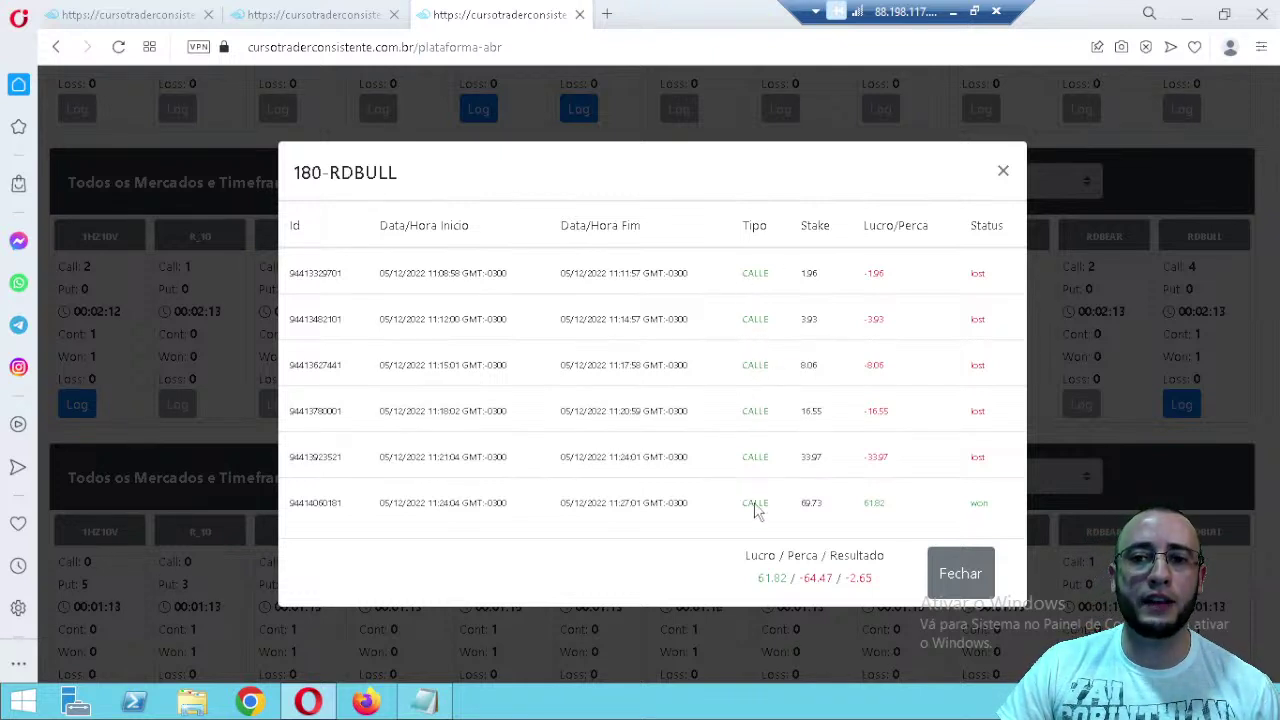
- Switch to SmartTrader, set the contract duration to 3 minutes, and highlight the Superior payout percentage
{"action": "left_click", "coordinate": [955, 17]}
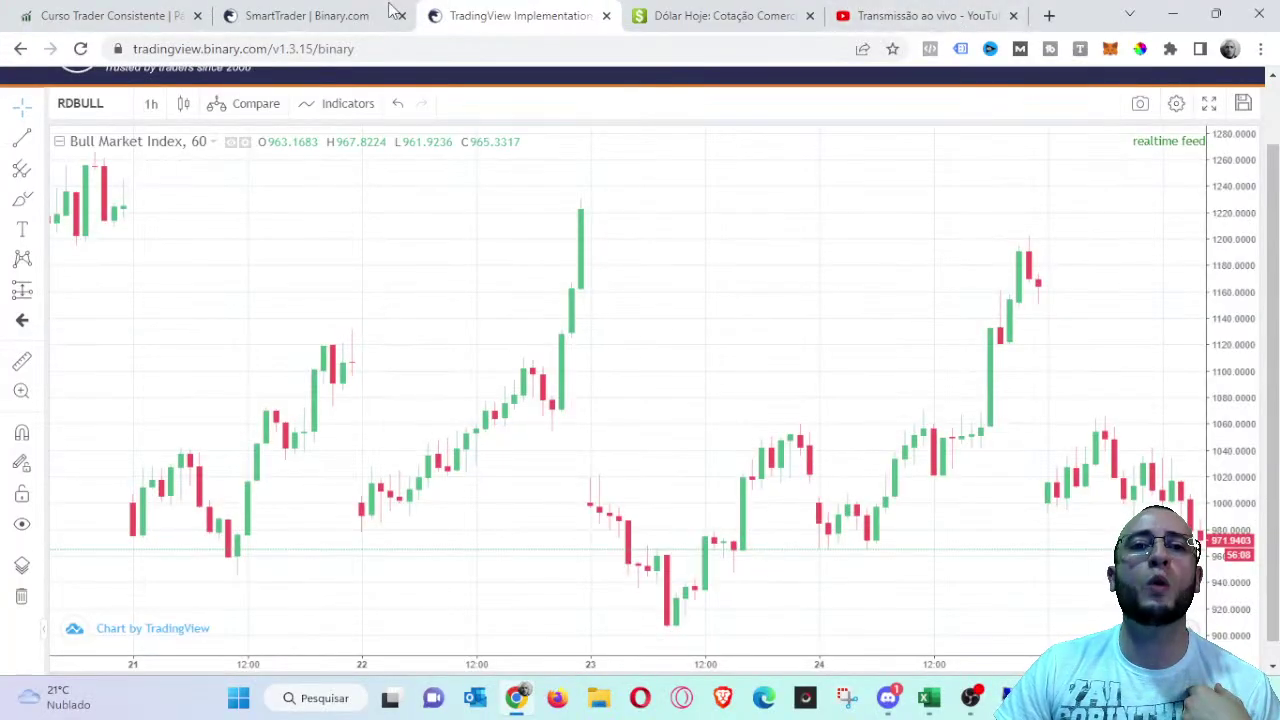
{"action": "left_click", "coordinate": [328, 26]}
{"action": "left_click", "coordinate": [505, 470]}
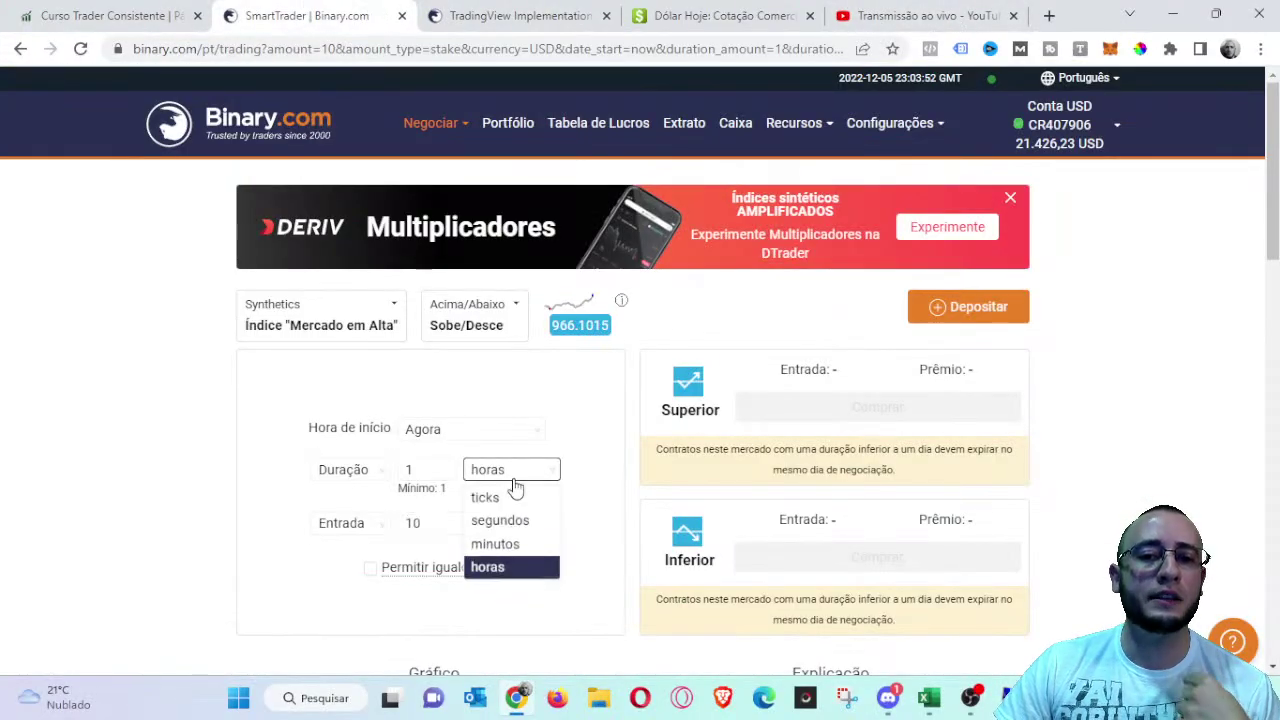
{"action": "left_click", "coordinate": [503, 522]}
{"action": "left_click", "coordinate": [505, 450]}
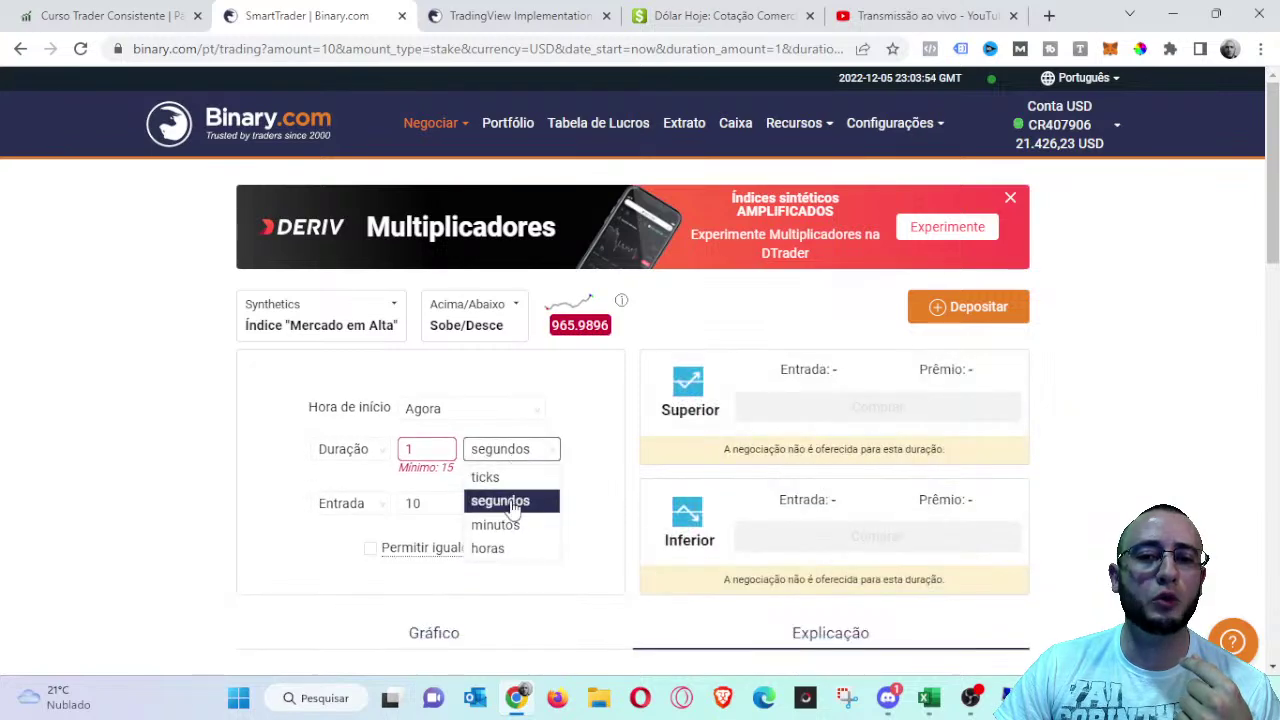
{"action": "key", "text": "Down"}
{"action": "key", "text": "Return"}
{"action": "double_click", "coordinate": [385, 450]}
{"action": "type", "text": "3"}
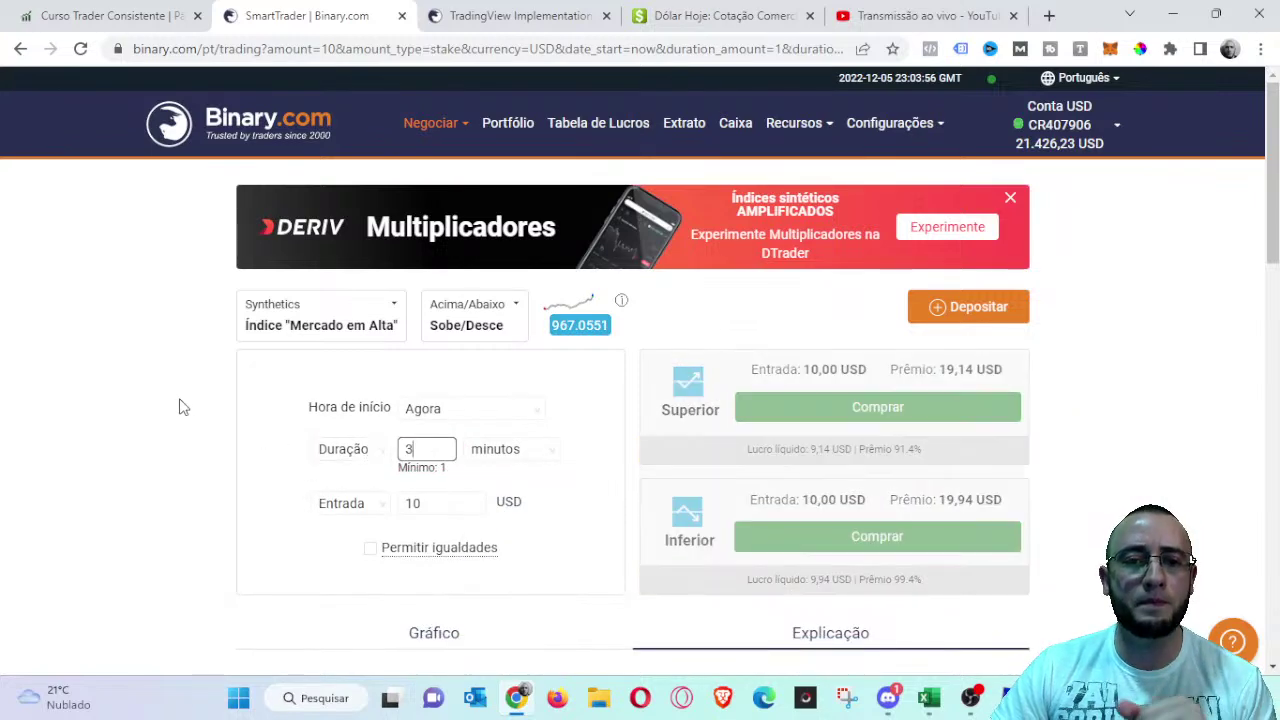
{"action": "left_click", "coordinate": [177, 406]}
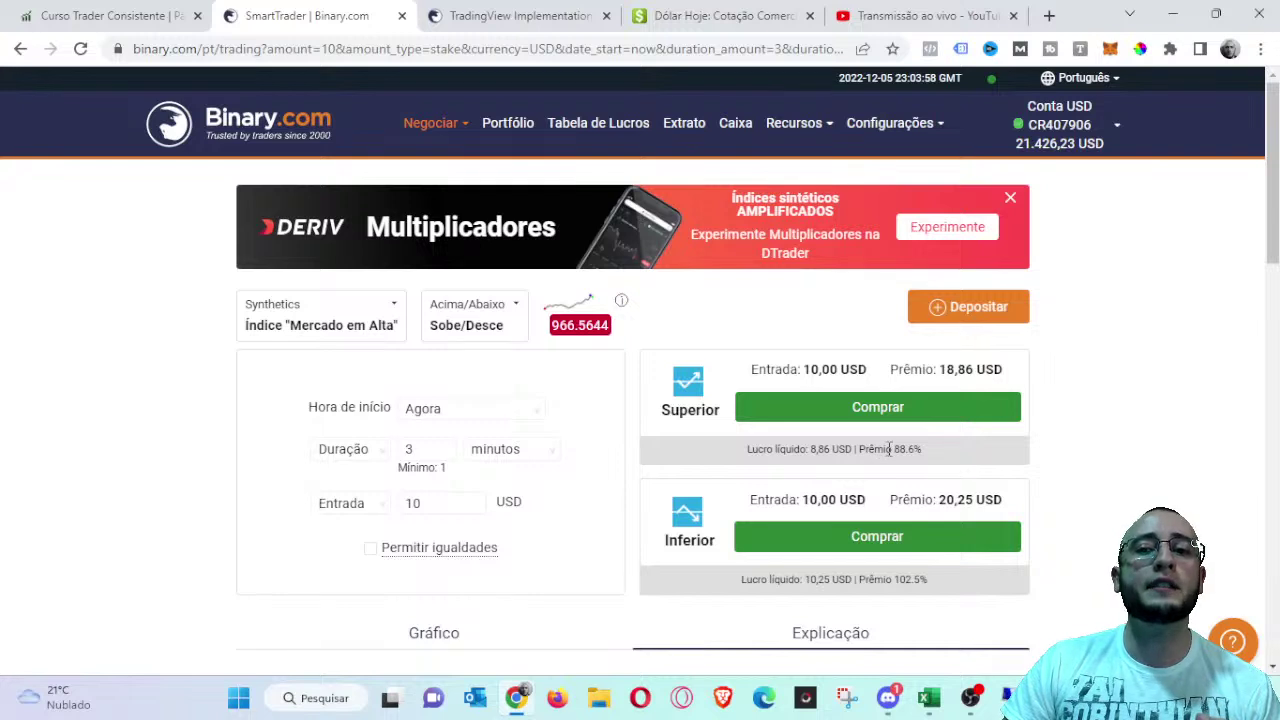
{"action": "left_click_drag", "start_coordinate": [888, 449], "coordinate": [1127, 451]}
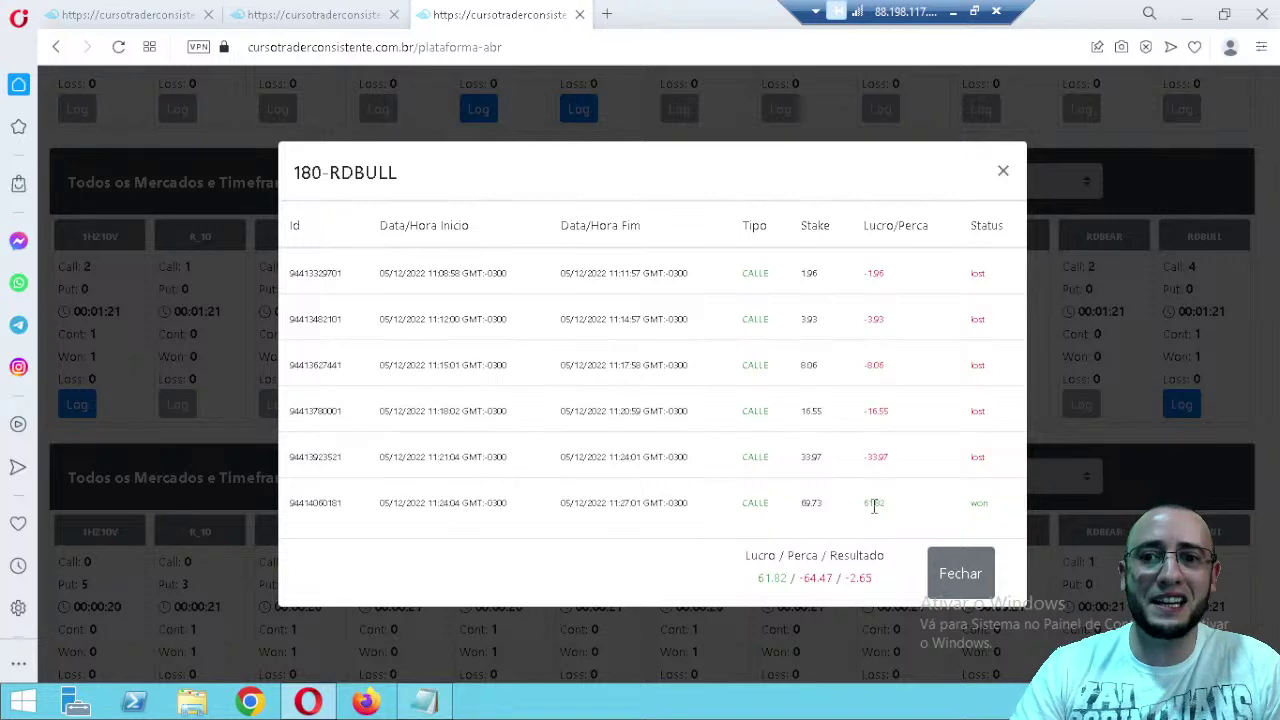
- Close the M3 RDBULL log on the ABR platform and return to the TradingView RDBULL chart
{"action": "left_click", "coordinate": [958, 574]}
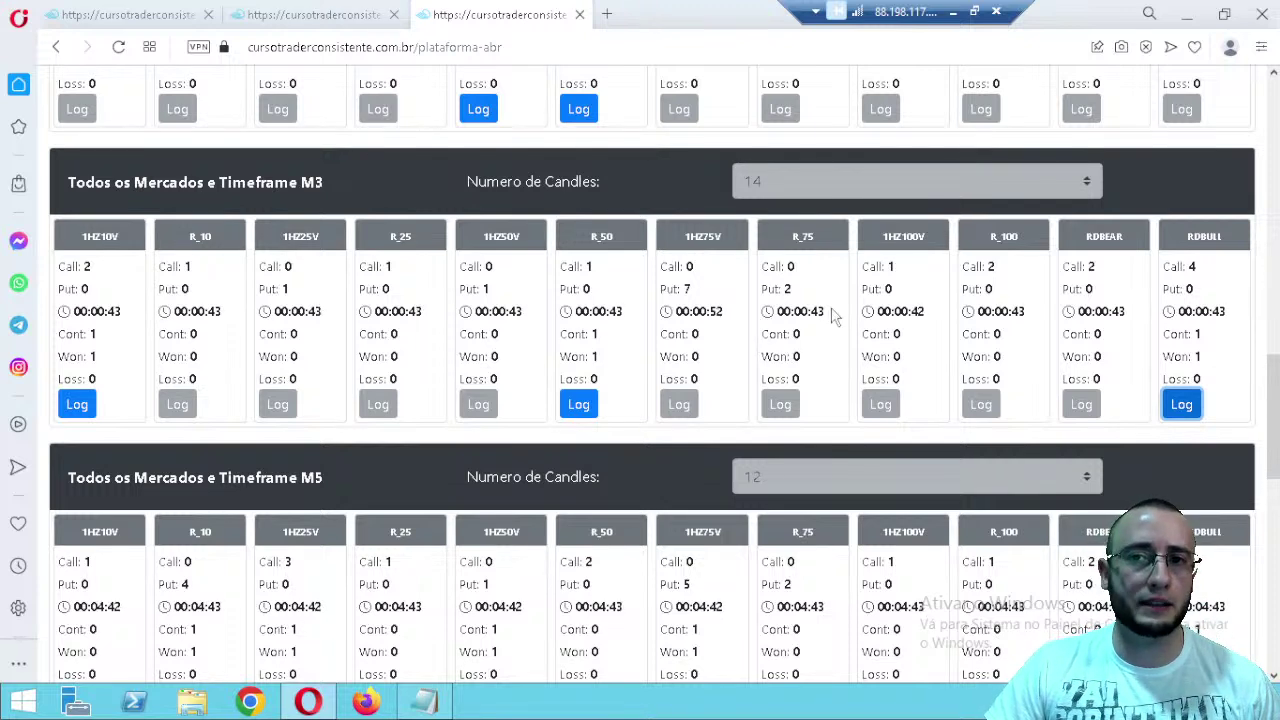
{"action": "left_click", "coordinate": [953, 12]}
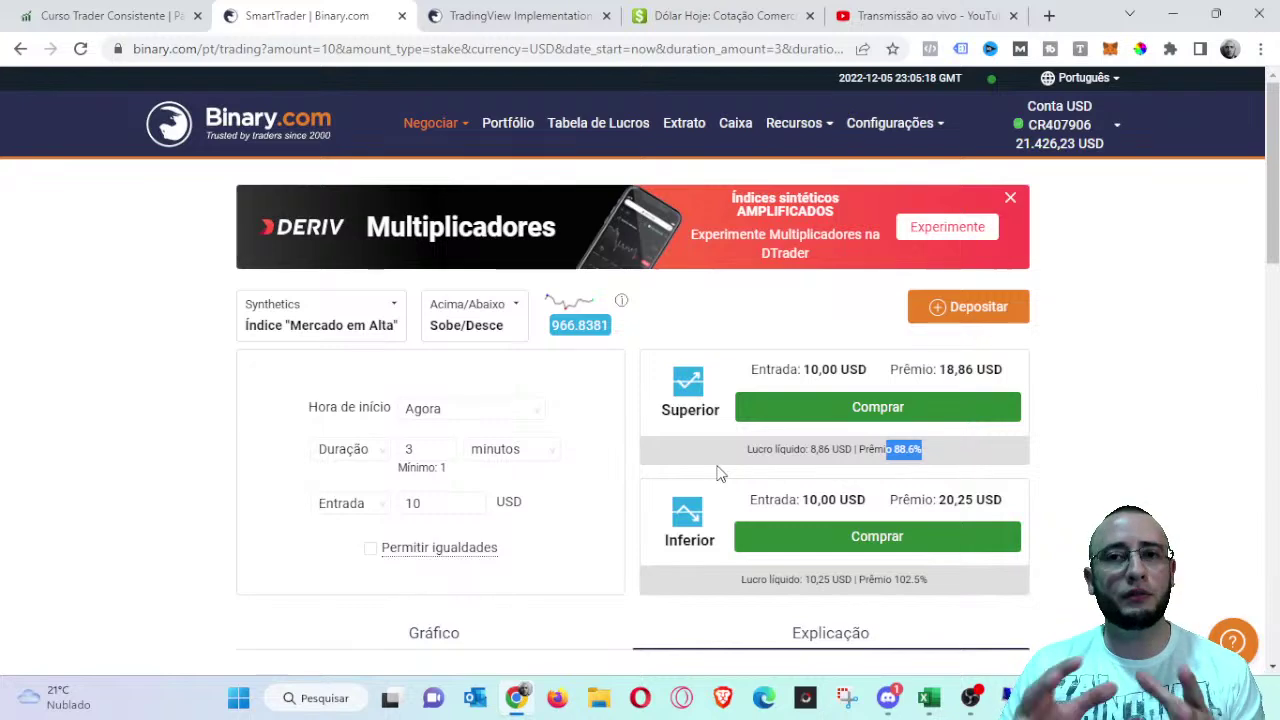
{"action": "left_click", "coordinate": [125, 14]}
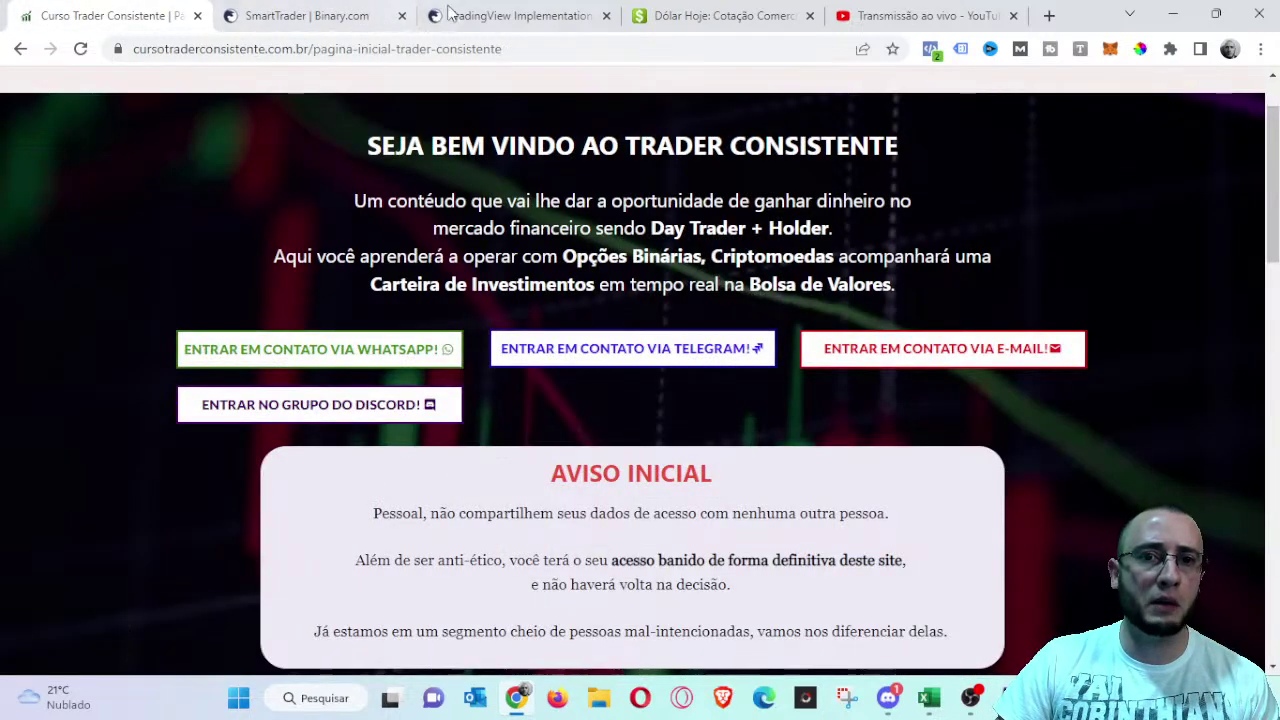
{"action": "left_click", "coordinate": [512, 14]}
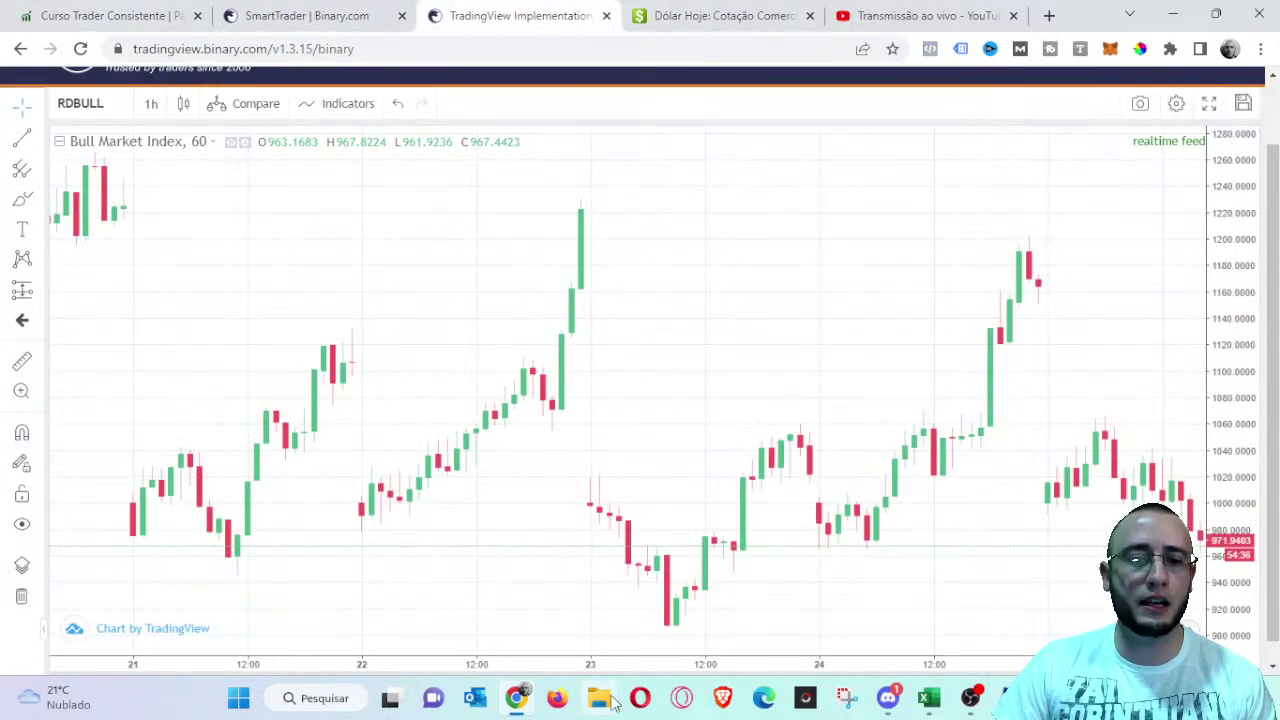
- Switch to the Excel workbook and select the empty 29/nov cell in column C of the Método ABR Total sheet
{"action": "left_click", "coordinate": [929, 697]}
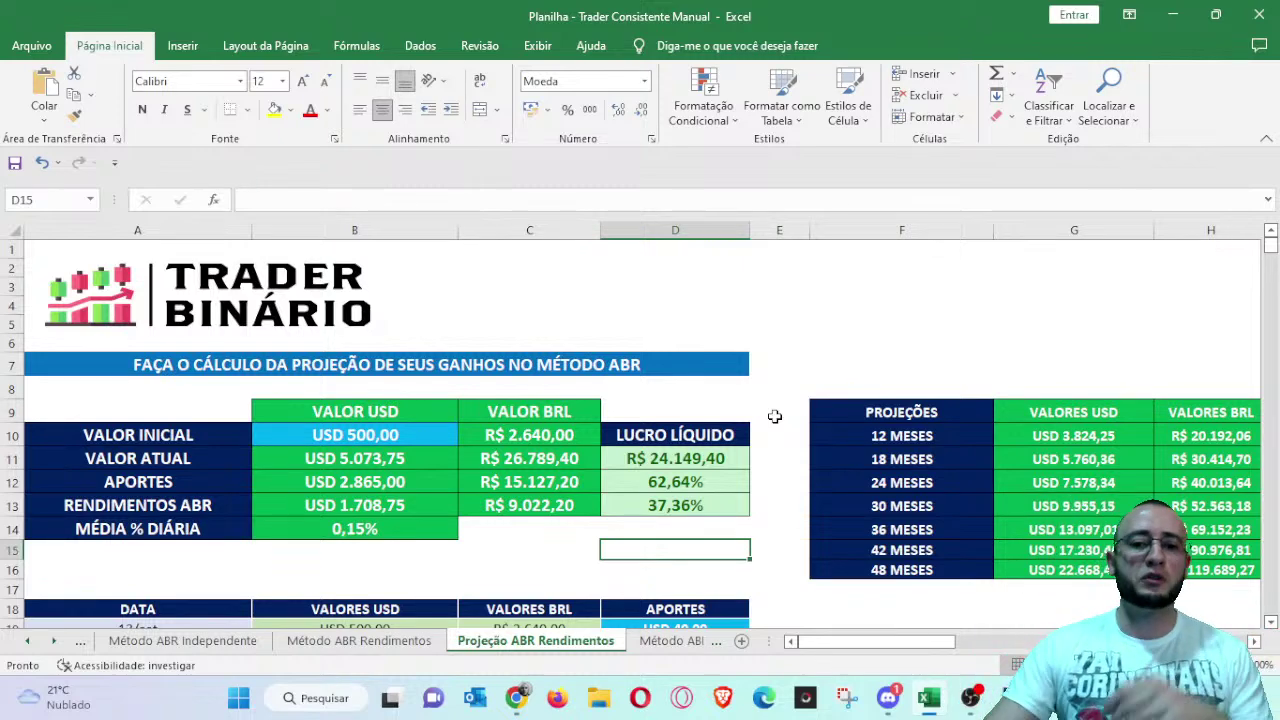
{"action": "left_click", "coordinate": [648, 641]}
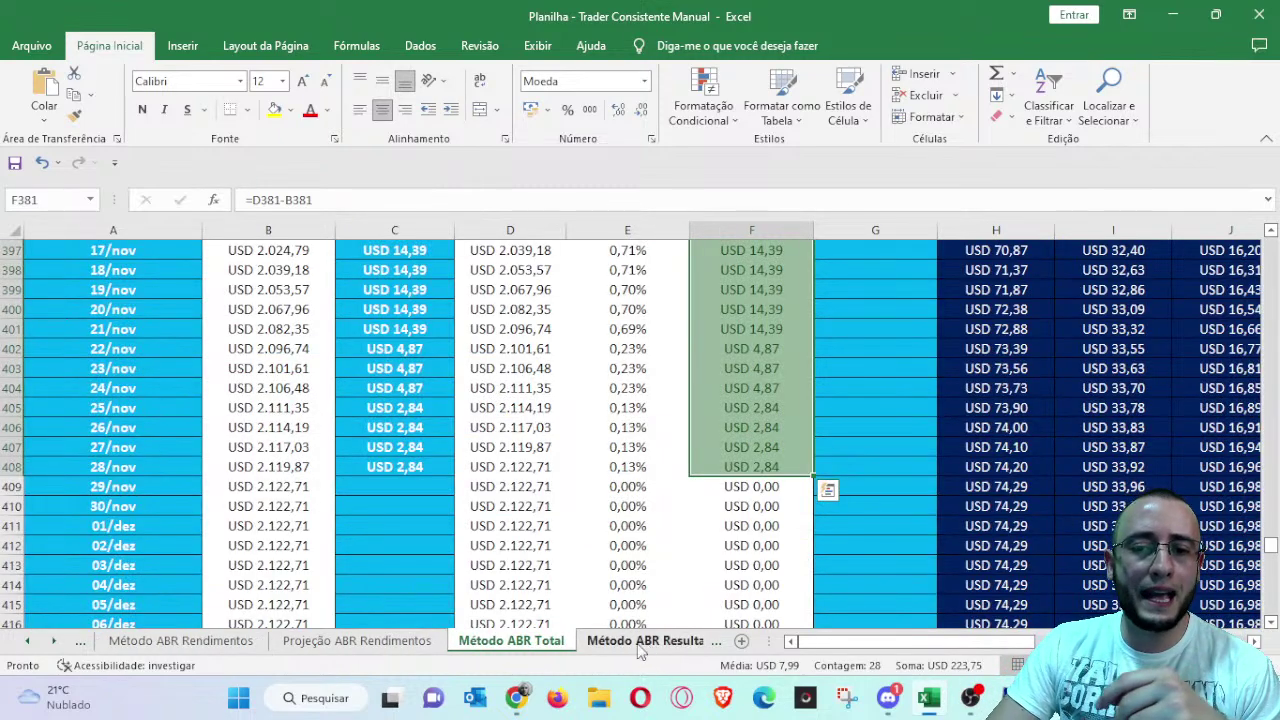
{"action": "left_click", "coordinate": [387, 488]}
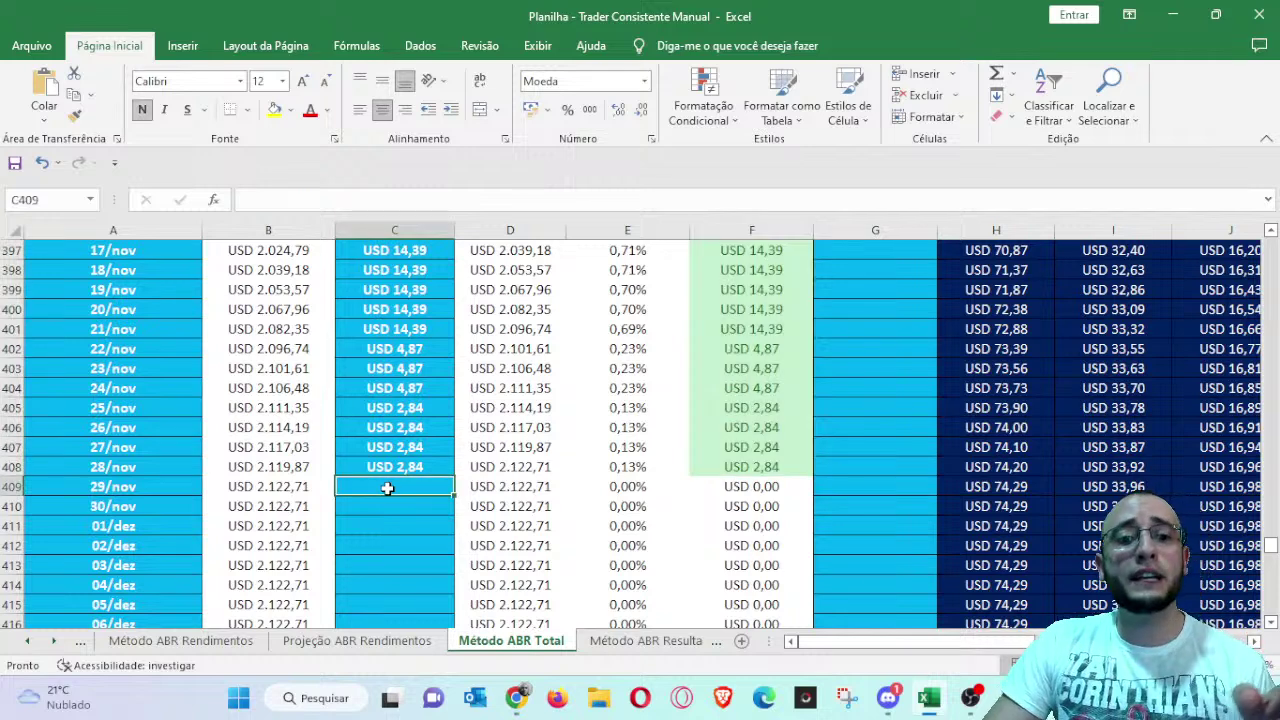
- Find and open the Windows Calculator (Calculadora)
{"action": "left_click", "coordinate": [330, 706]}
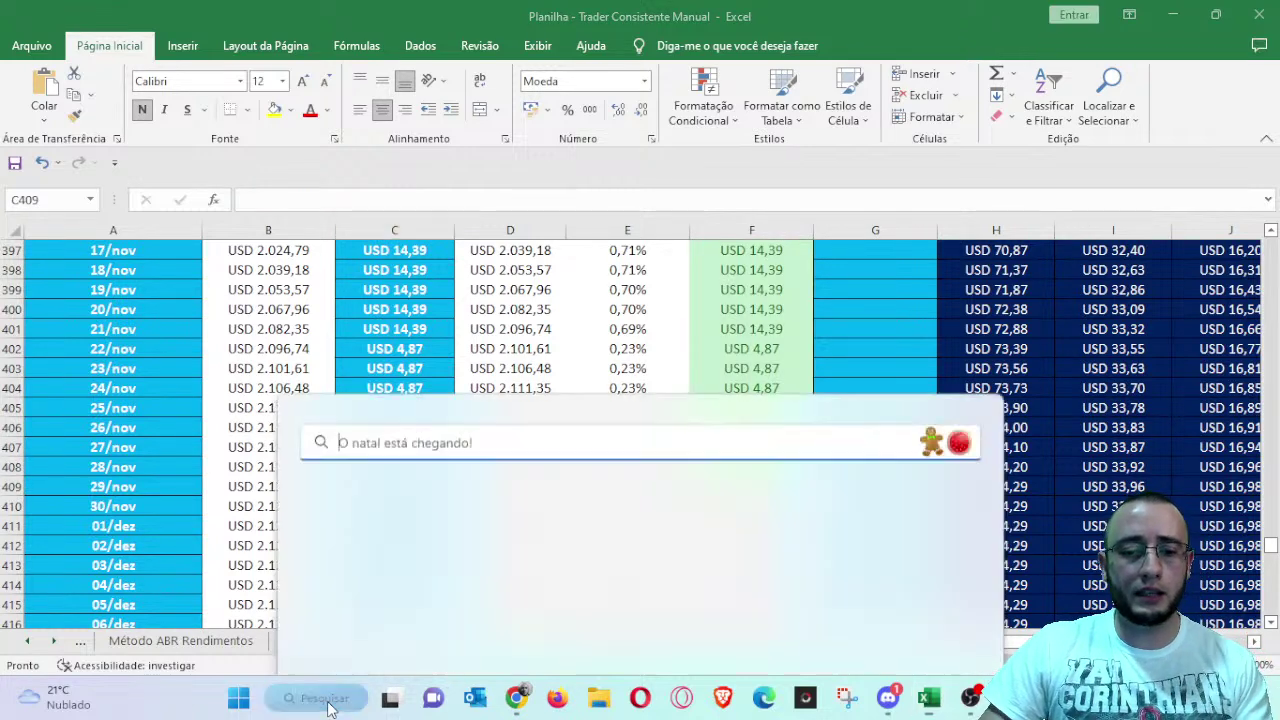
{"action": "type", "text": "calculadora"}
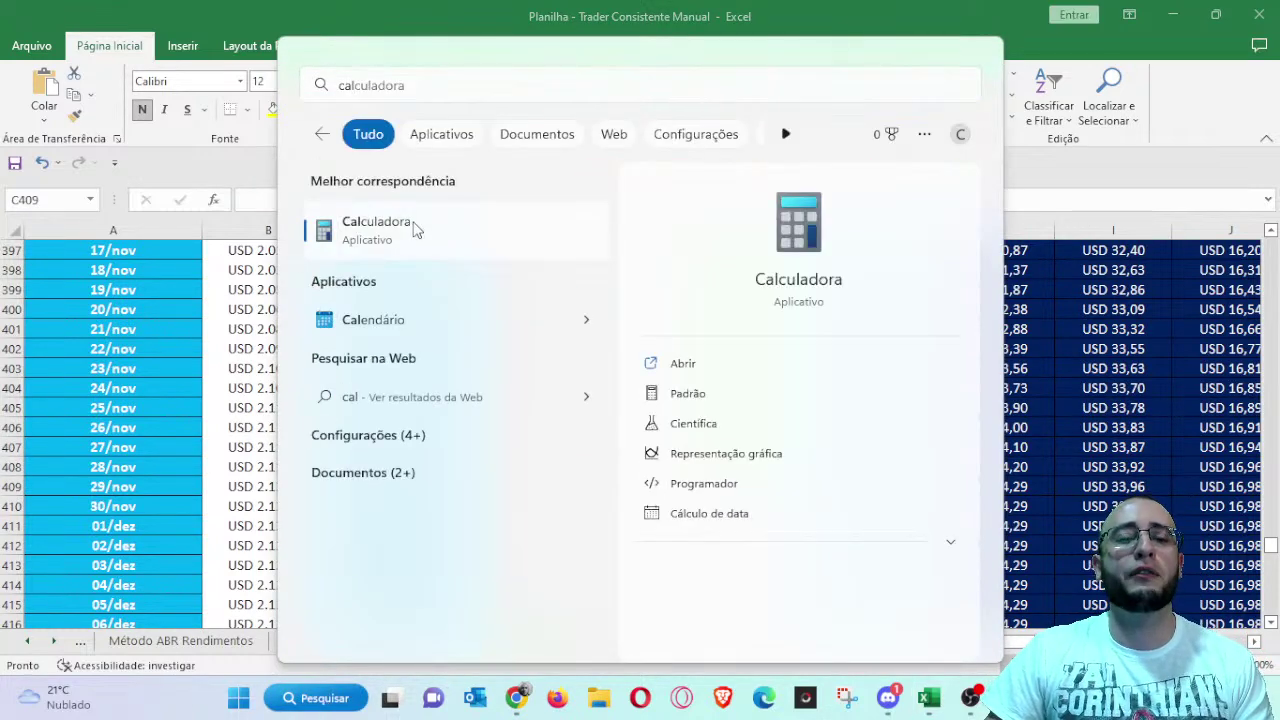
{"action": "left_click", "coordinate": [415, 230]}
- Open the Método ABR Rendimentos sheet, select the 03/dez profit, and start a Calculator sum with 8,07
{"action": "left_click", "coordinate": [192, 645]}
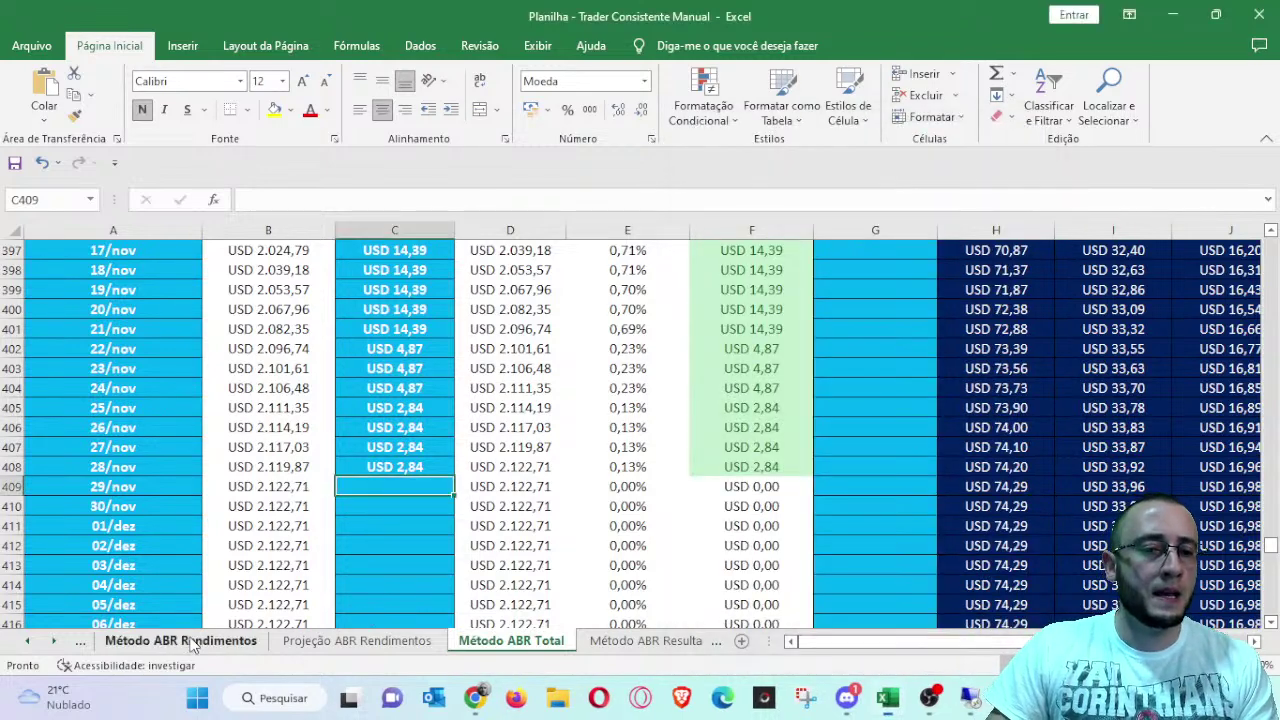
{"action": "left_click", "coordinate": [192, 645]}
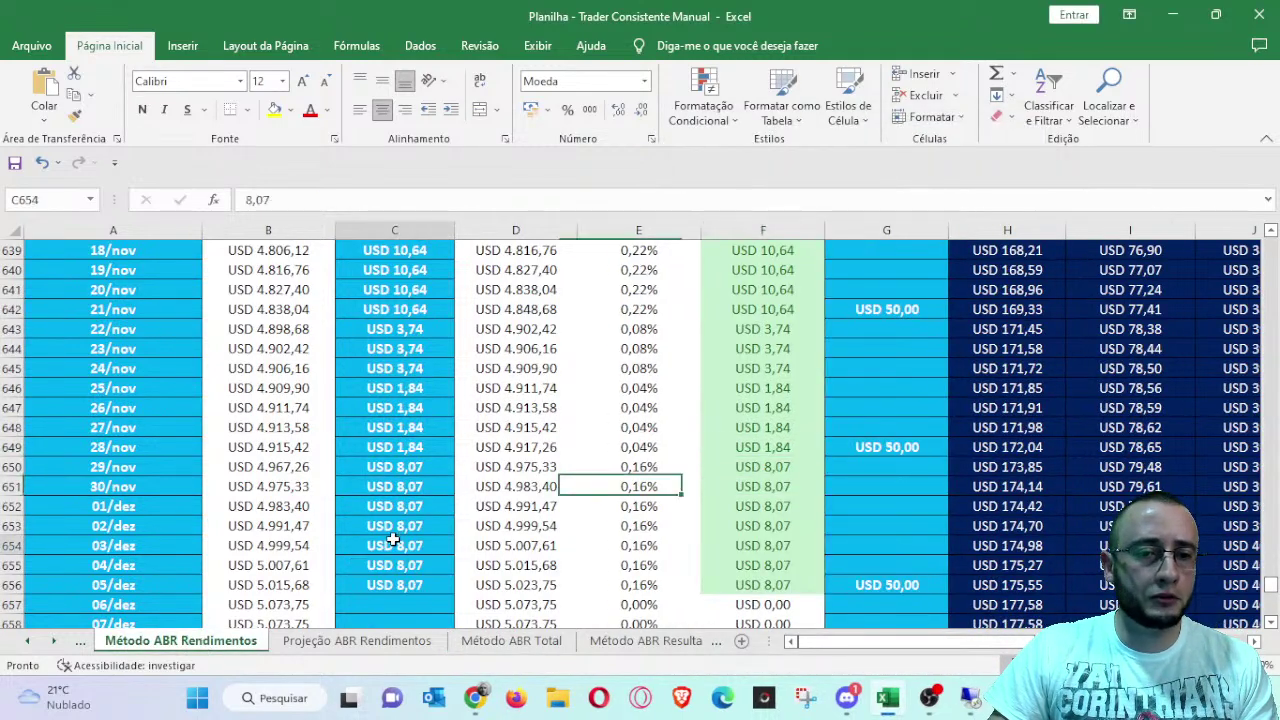
{"action": "left_click", "coordinate": [393, 540]}
{"action": "key", "text": "alt+Tab"}
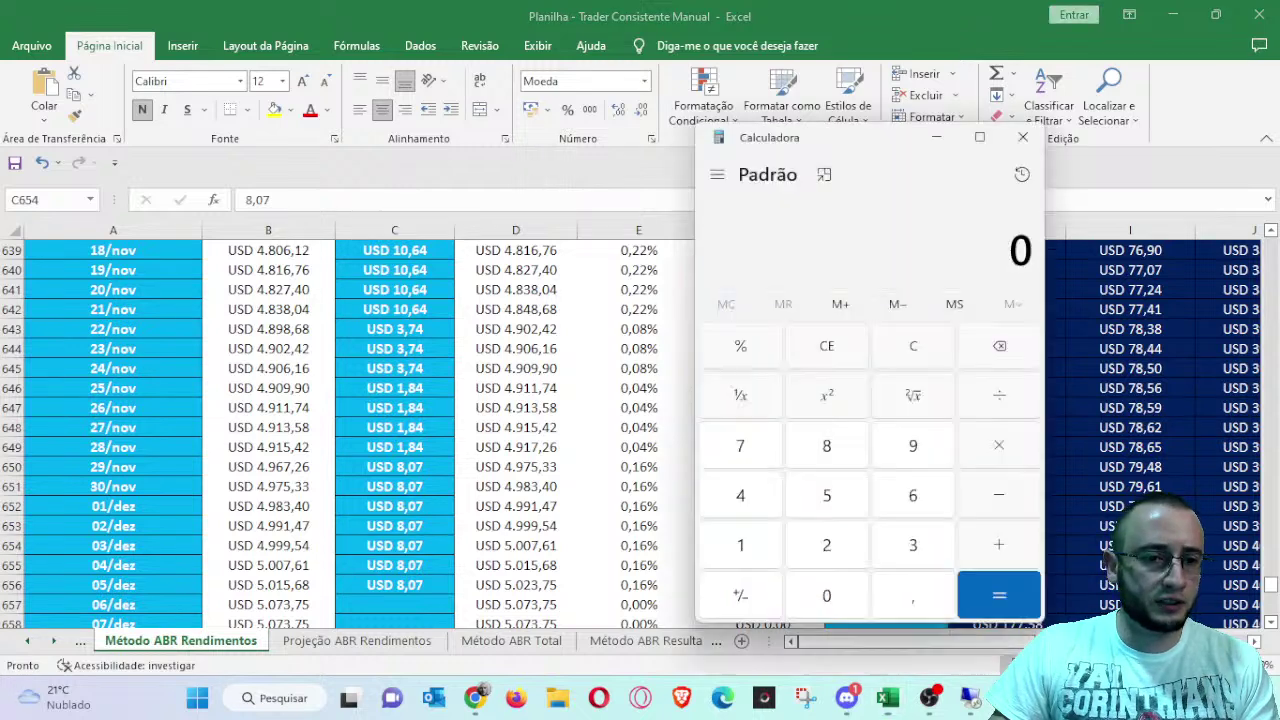
{"action": "type", "text": "8,07"}
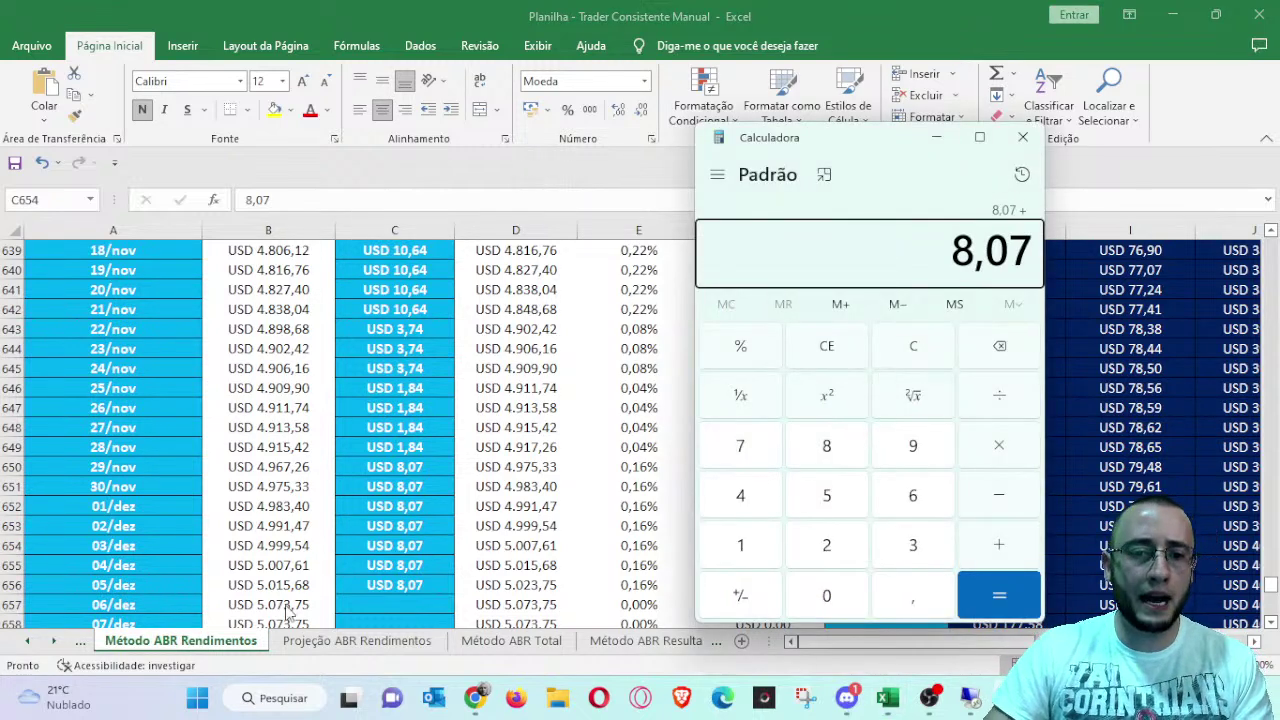
- Open the Método ABR Independente sheet and add its 2,5 daily profit to the Calculator sum
{"action": "left_click", "coordinate": [27, 640]}
{"action": "left_click", "coordinate": [27, 640]}
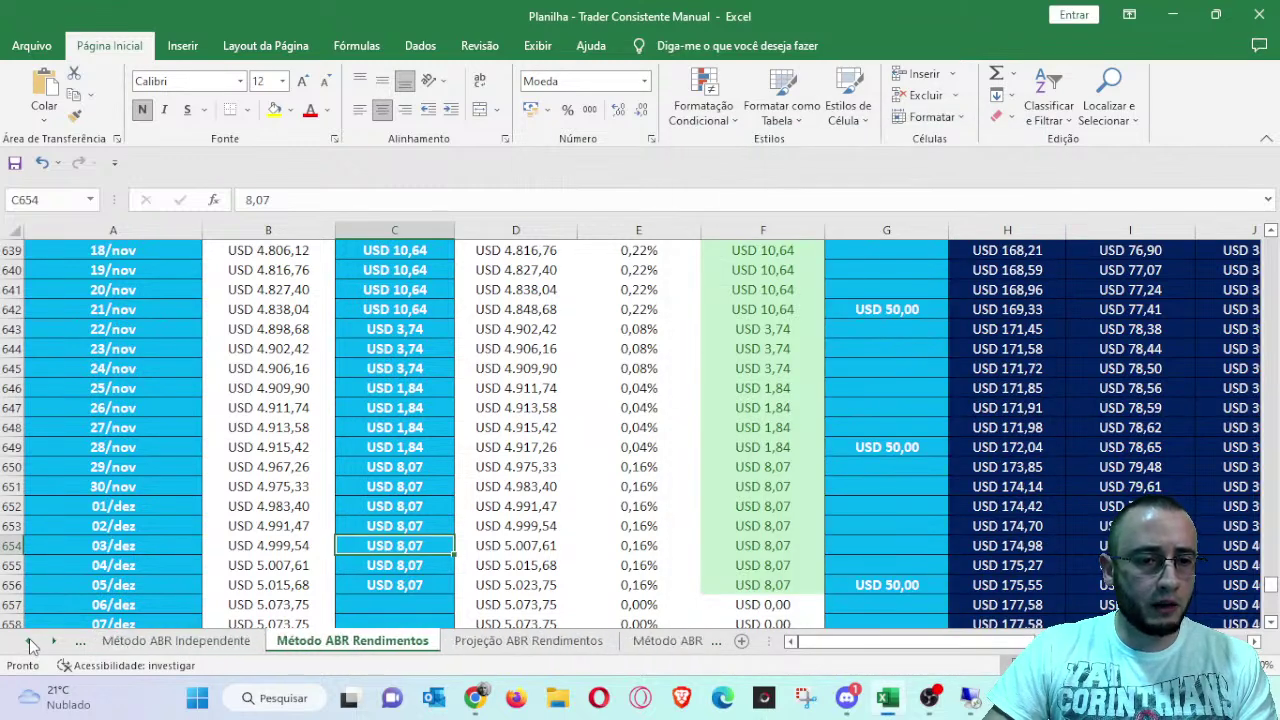
{"action": "left_click", "coordinate": [190, 641]}
{"action": "key", "text": "alt+Tab"}
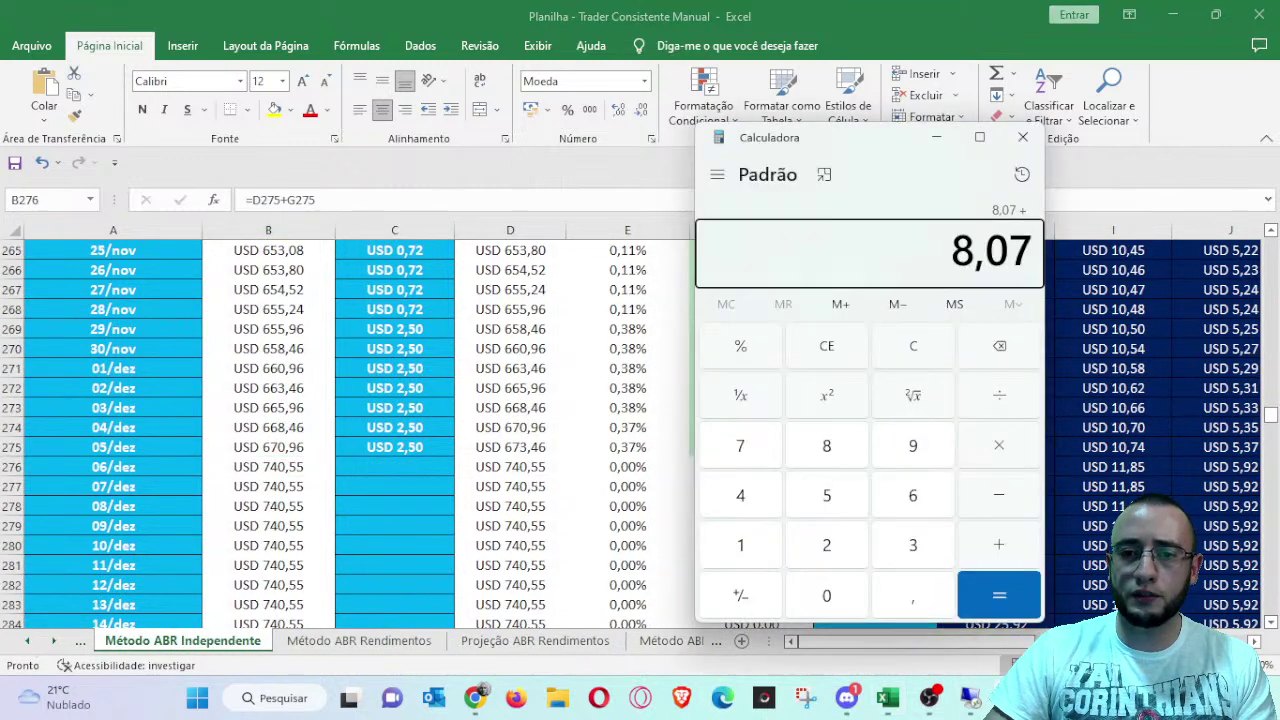
{"action": "type", "text": "2,5"}
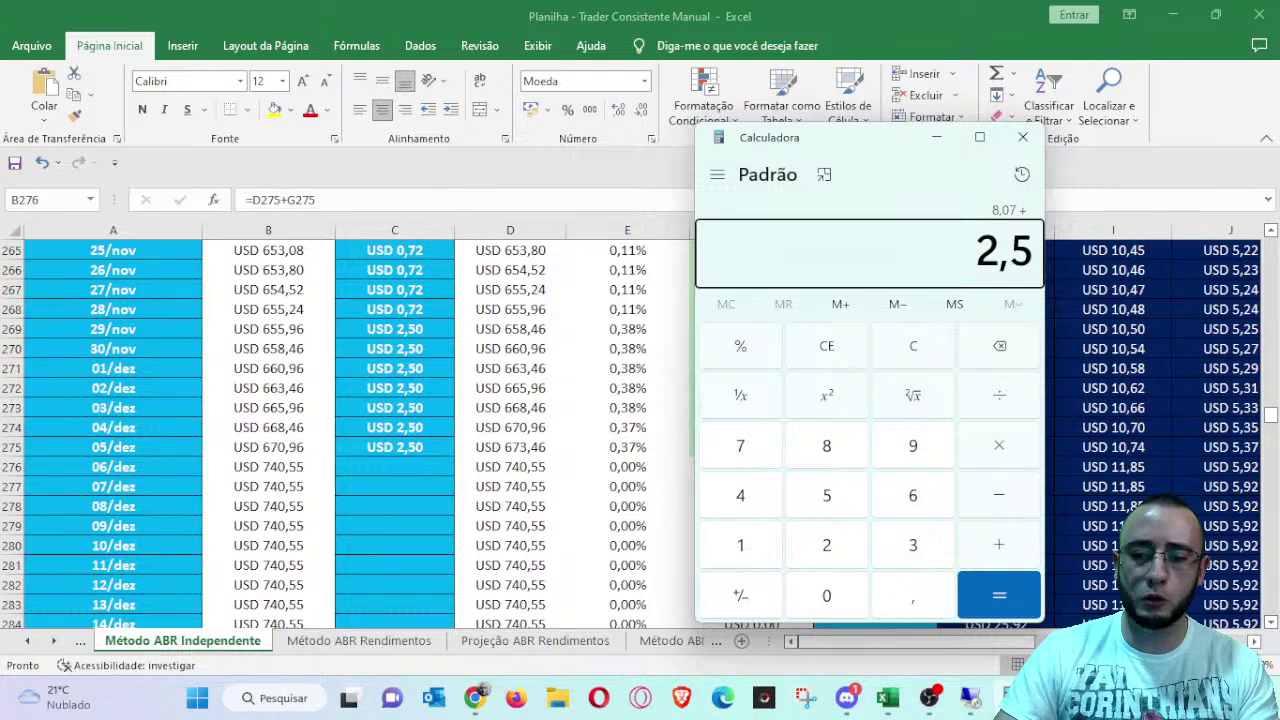
{"action": "key", "text": "Return"}
{"action": "key", "text": "plus"}
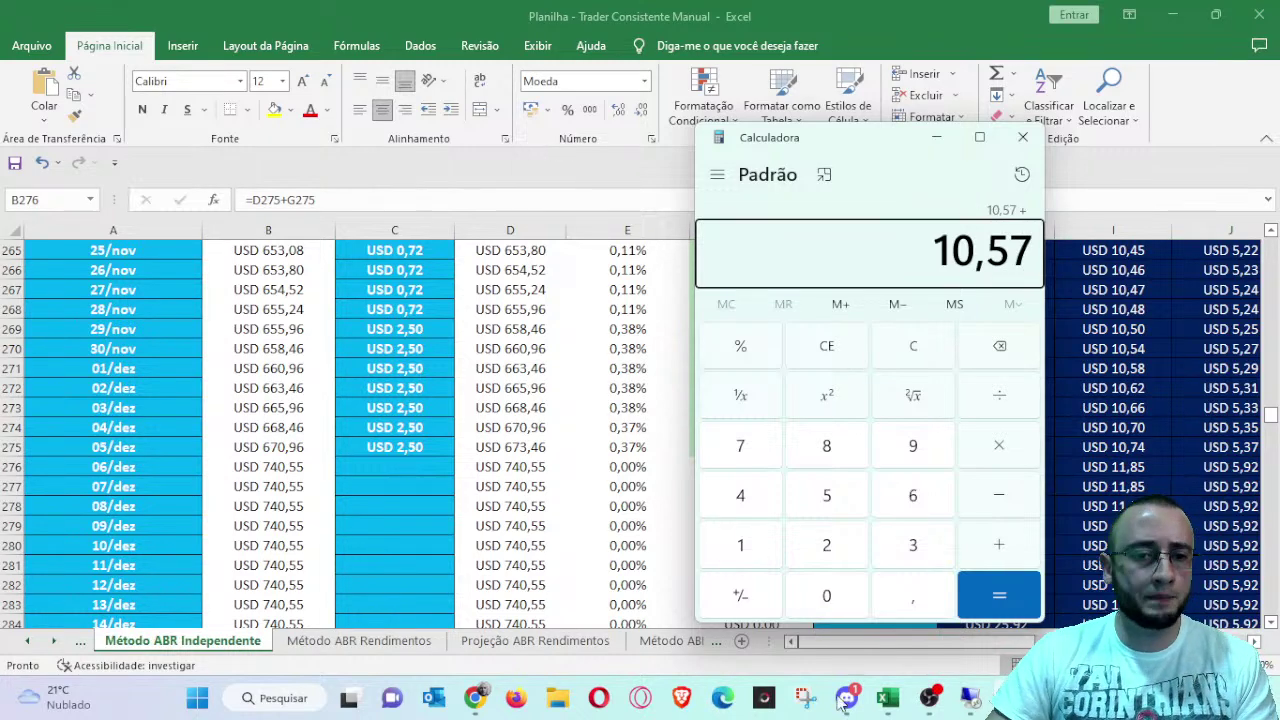
- Find the 29/nov to 05/dez profits in the Método ABR Impulsionamentos sheet and add 0,55 to the Calculator sum
{"action": "left_click", "coordinate": [27, 640]}
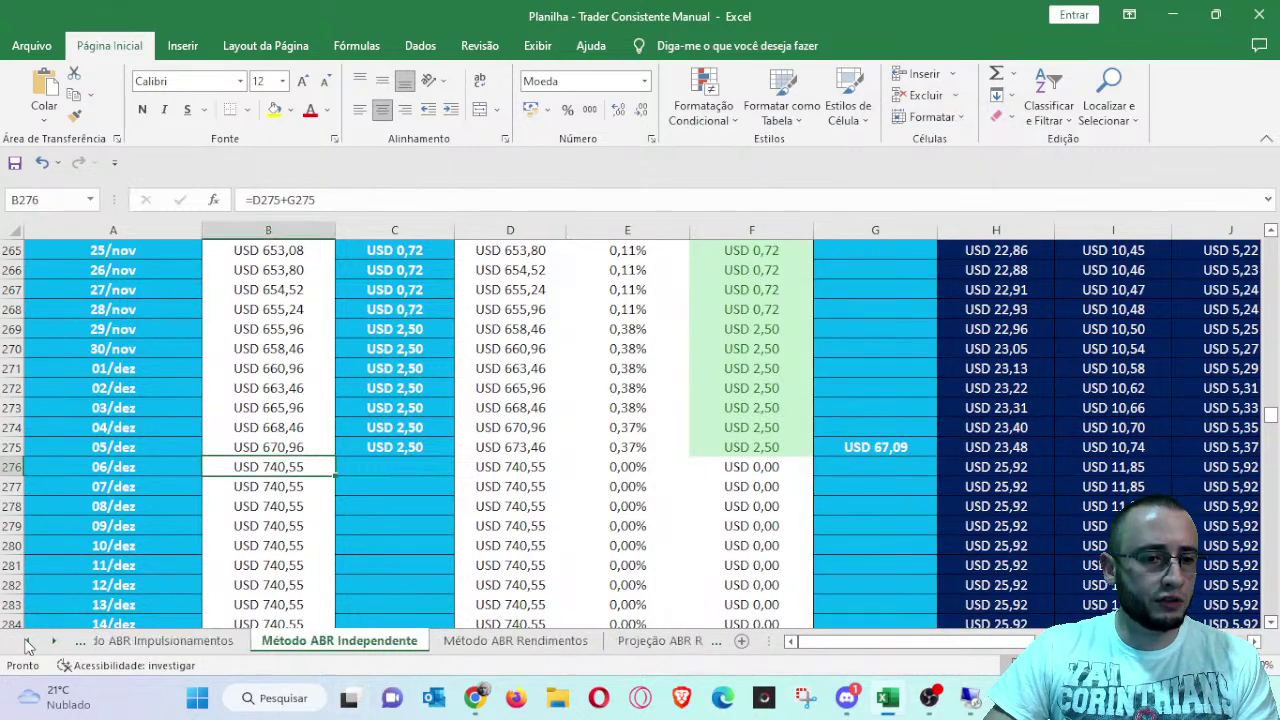
{"action": "left_click", "coordinate": [197, 640]}
{"action": "scroll", "coordinate": [420, 565], "scroll_direction": "down", "scroll_amount": 20}
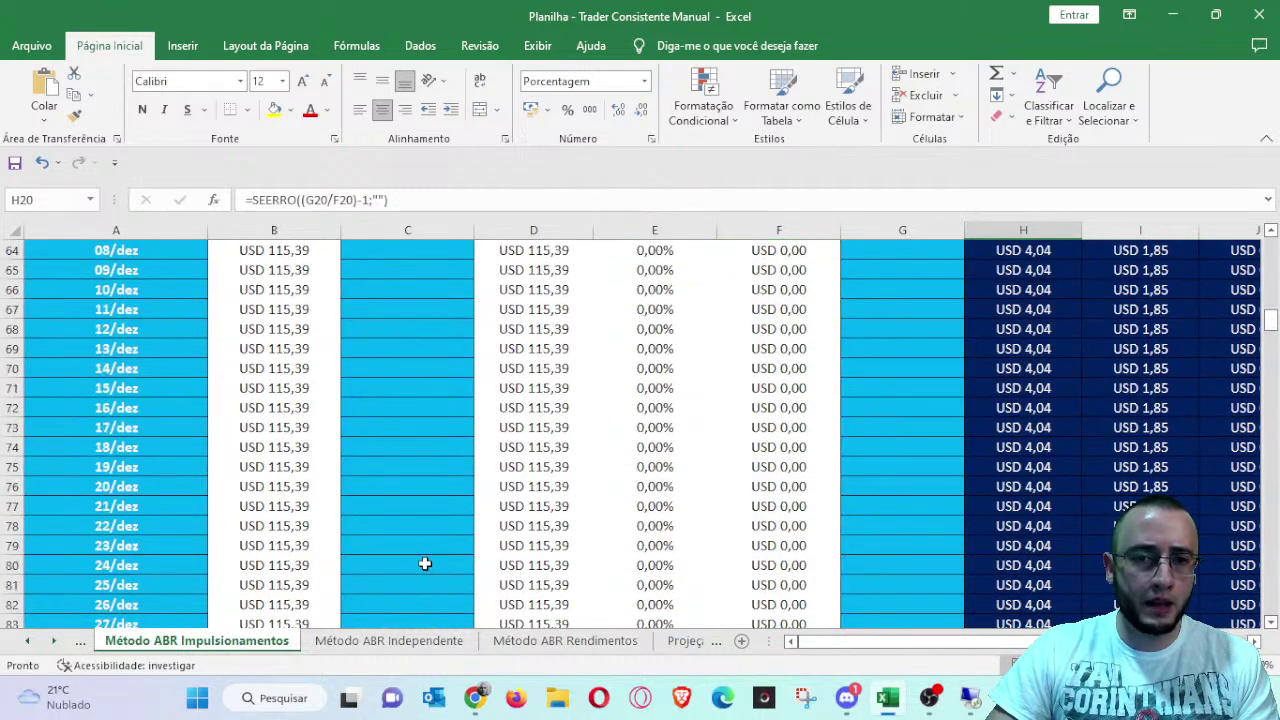
{"action": "scroll", "coordinate": [425, 564], "scroll_direction": "up", "scroll_amount": 4}
{"action": "key", "text": "alt+Tab"}
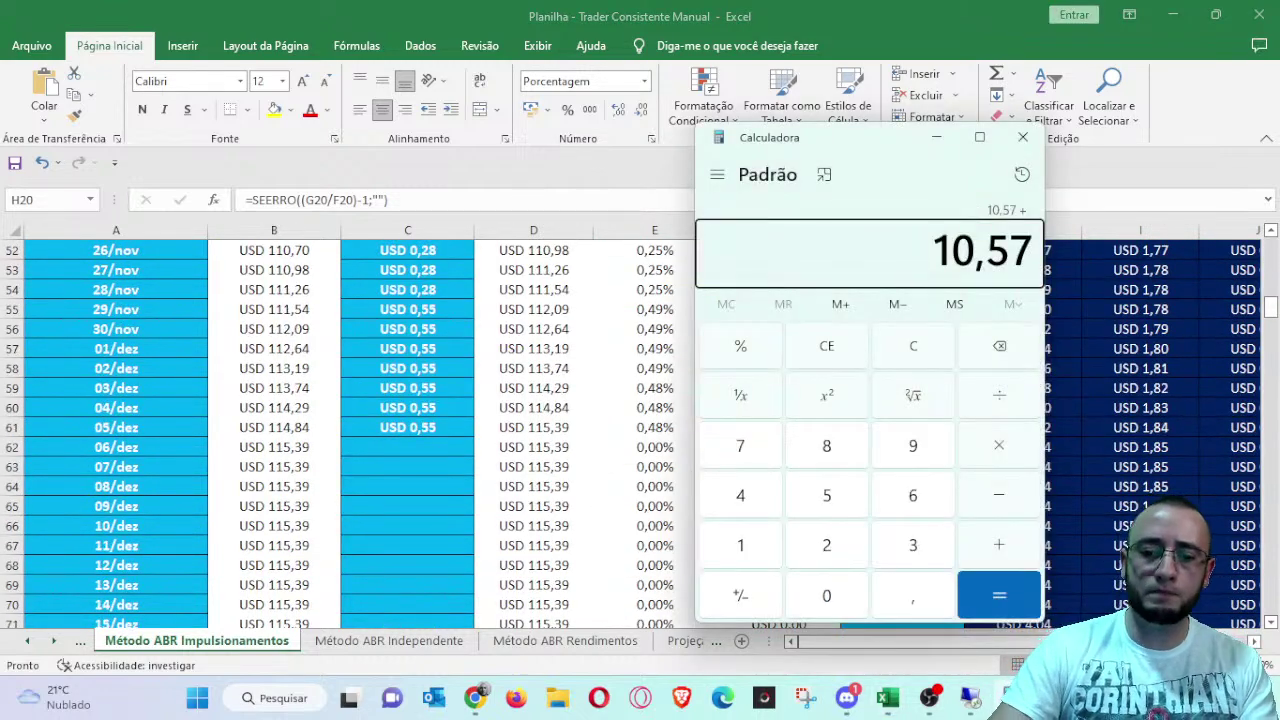
{"action": "key", "text": "Delete"}
{"action": "type", "text": "0,55"}
{"action": "key", "text": "Return"}
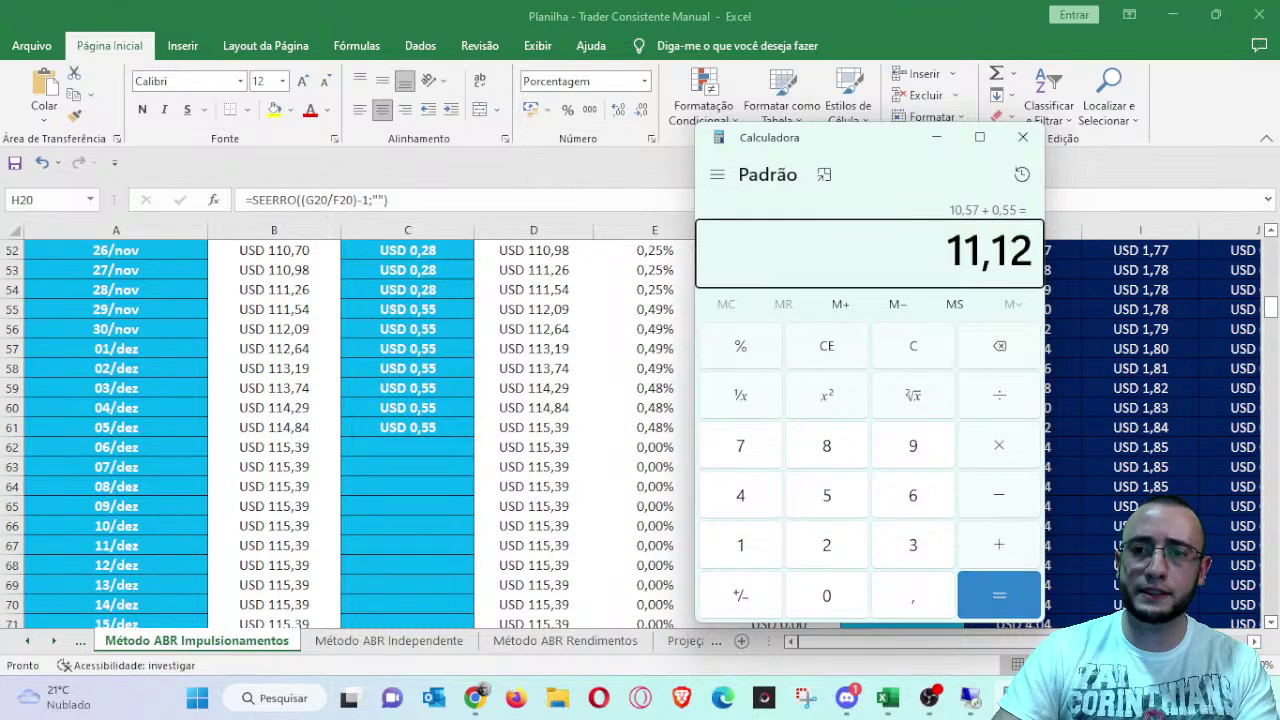
- Return to the Método ABR Total sheet and enter 11,12 as the 29/nov profit
{"action": "left_click", "coordinate": [53, 641]}
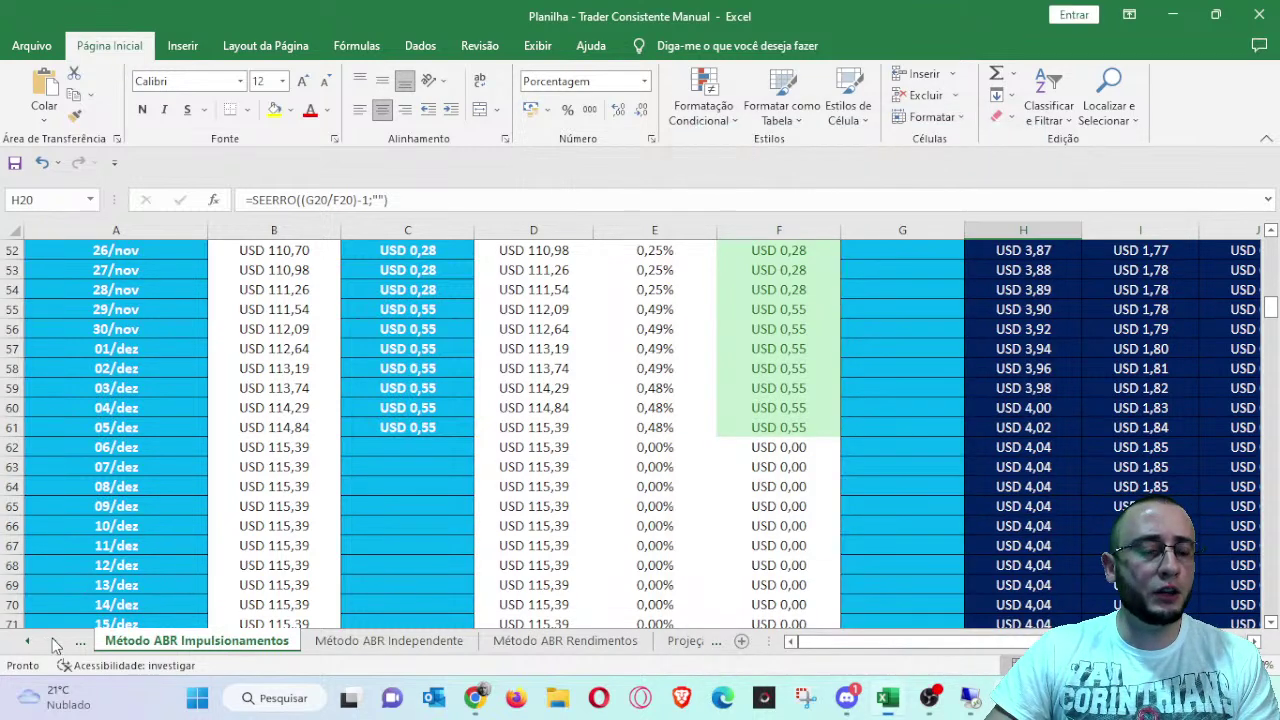
{"action": "left_click", "coordinate": [53, 641]}
{"action": "left_click", "coordinate": [53, 641]}
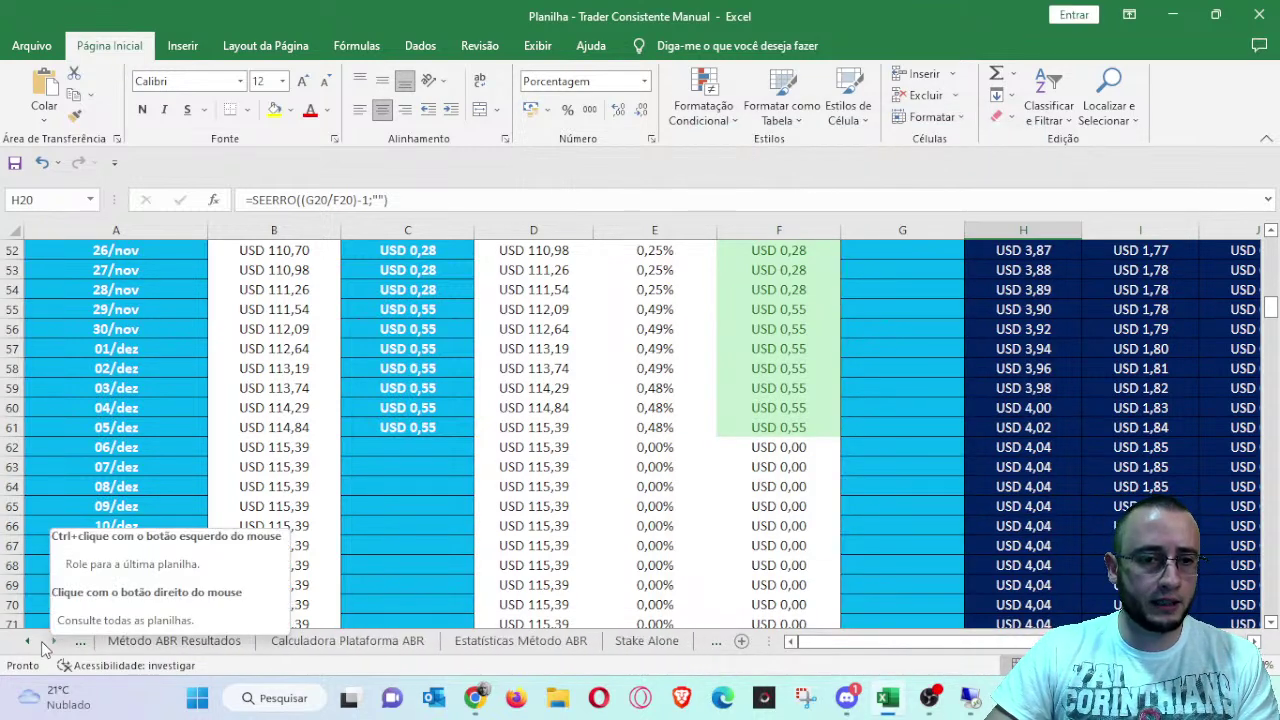
{"action": "left_click", "coordinate": [27, 641]}
{"action": "left_click", "coordinate": [27, 641]}
{"action": "left_click", "coordinate": [157, 641]}
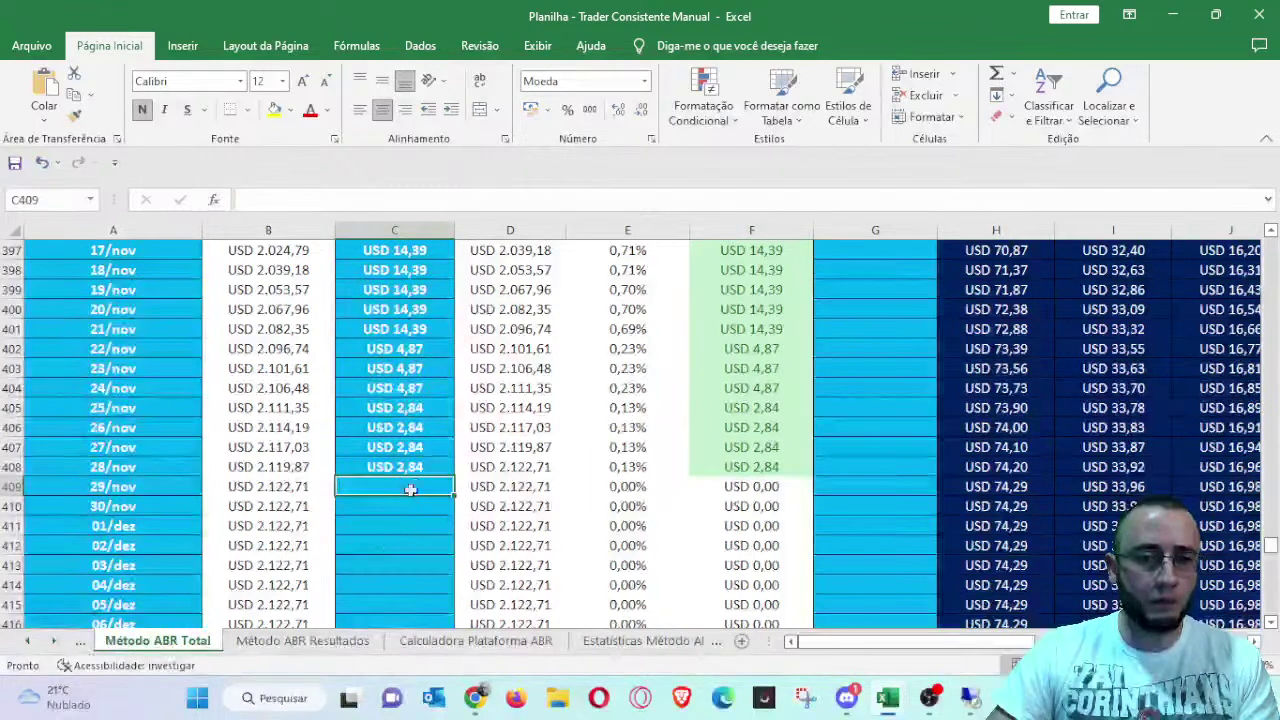
{"action": "type", "text": "11,12"}
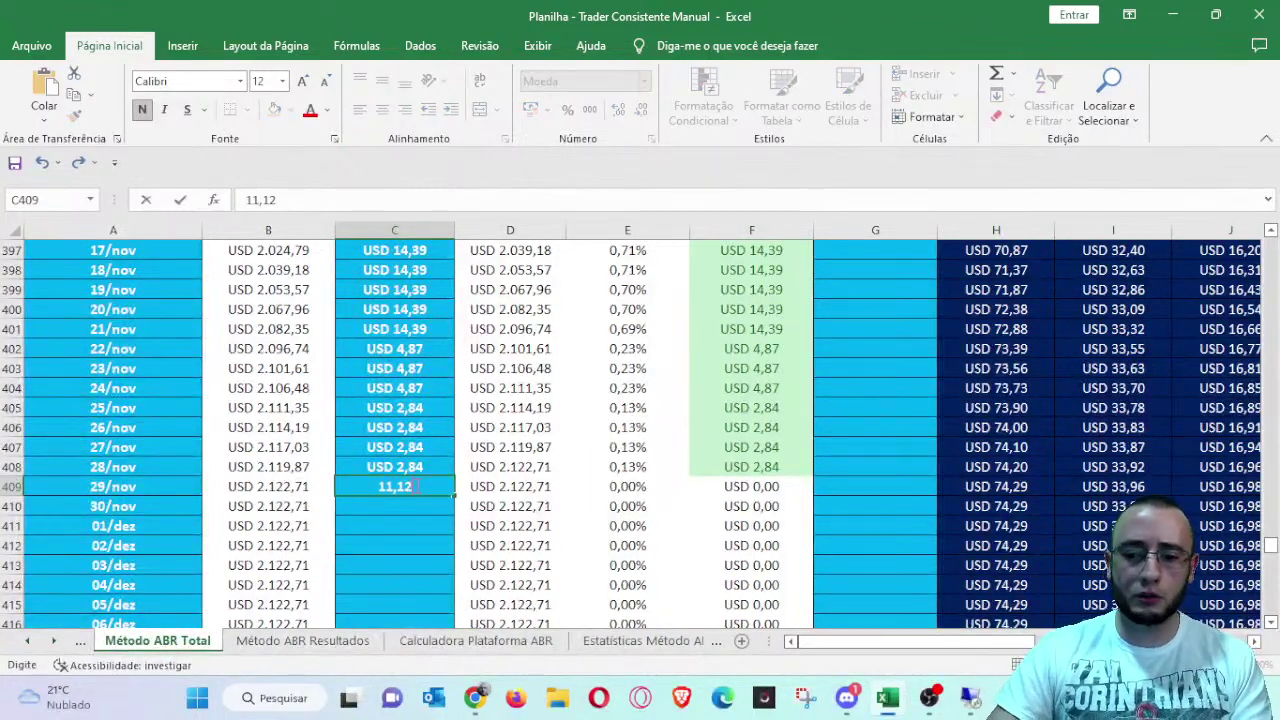
{"action": "key", "text": "Return"}
- Copy the 29/nov profit into the LUCROS cells from 30/nov through 05/dez
{"action": "left_click", "coordinate": [415, 486]}
{"action": "key", "text": "ctrl+c"}
{"action": "key", "text": "Down"}
{"action": "key", "text": "ctrl+v"}
{"action": "key", "text": "Down"}
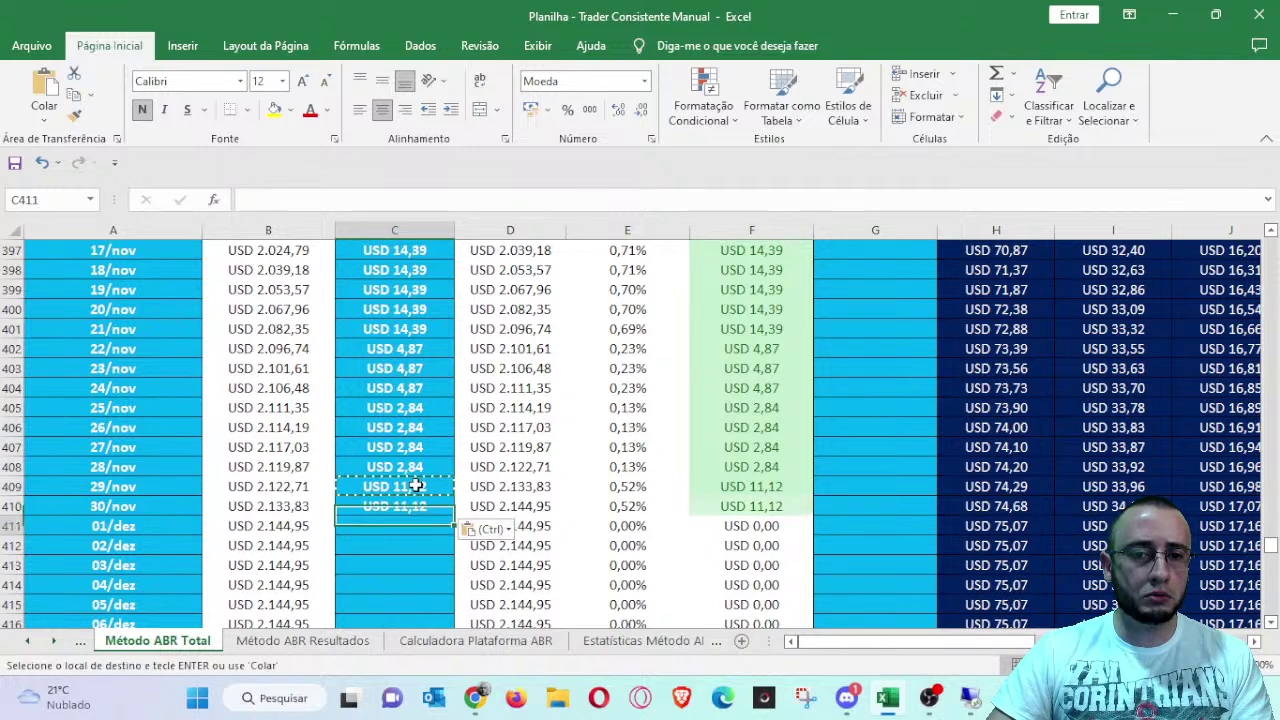
{"action": "key", "text": "ctrl+v"}
{"action": "key", "text": "Down"}
{"action": "key", "text": "ctrl+v"}
{"action": "key", "text": "Down"}
{"action": "key", "text": "ctrl+v"}
{"action": "key", "text": "Down"}
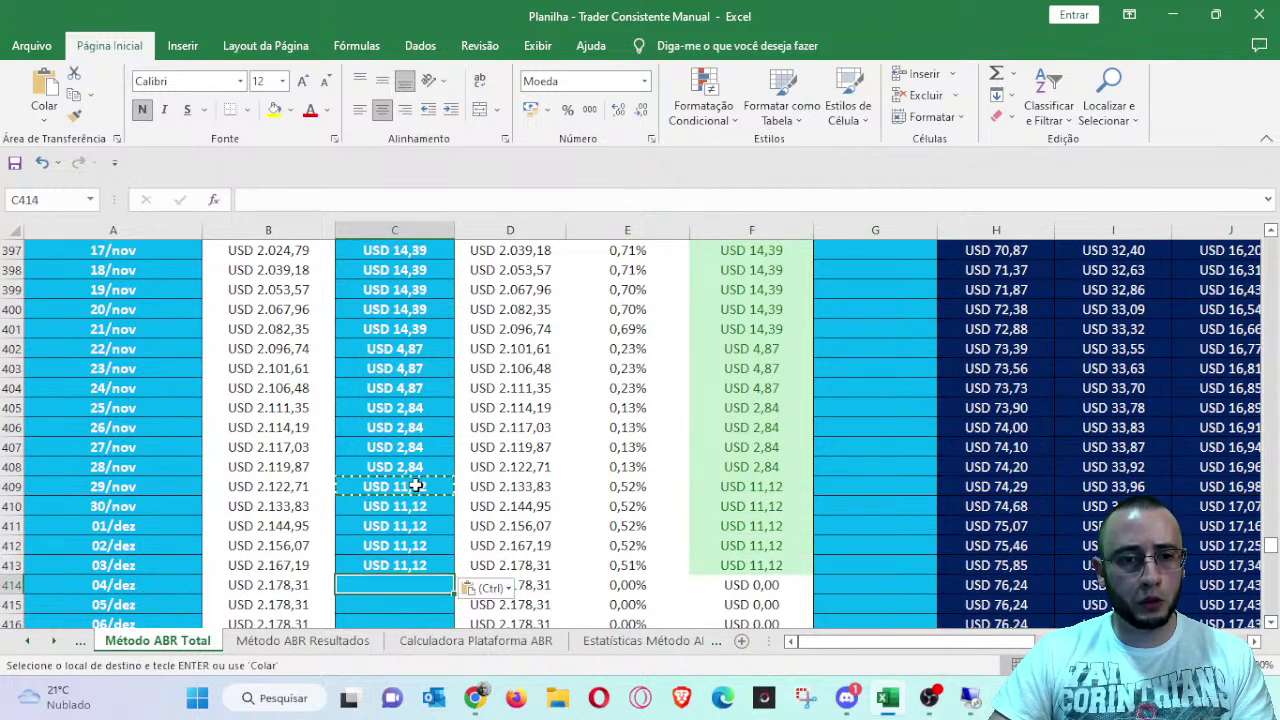
{"action": "key", "text": "ctrl+v"}
{"action": "key", "text": "Down"}
{"action": "key", "text": "ctrl+v"}
- Select the VALOR GANHO cells from F27 down to the 05/dez row to view their sum
{"action": "left_click", "coordinate": [624, 467]}
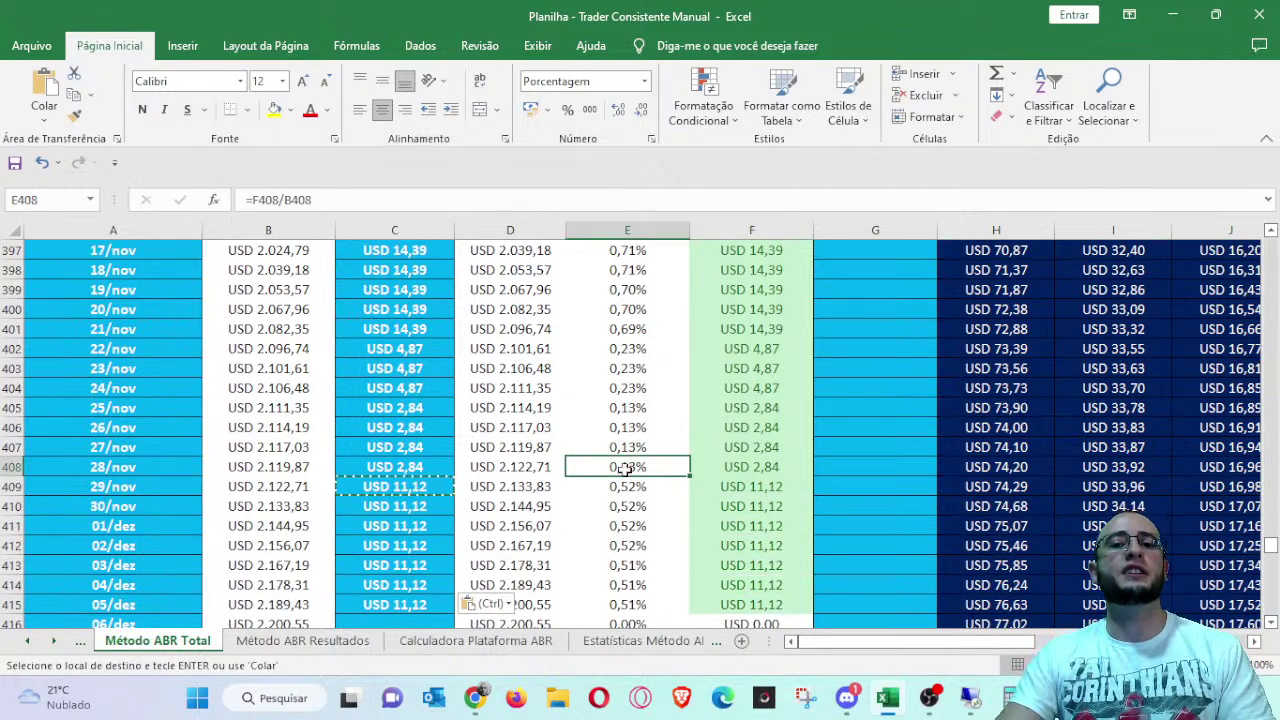
{"action": "left_click", "coordinate": [705, 545]}
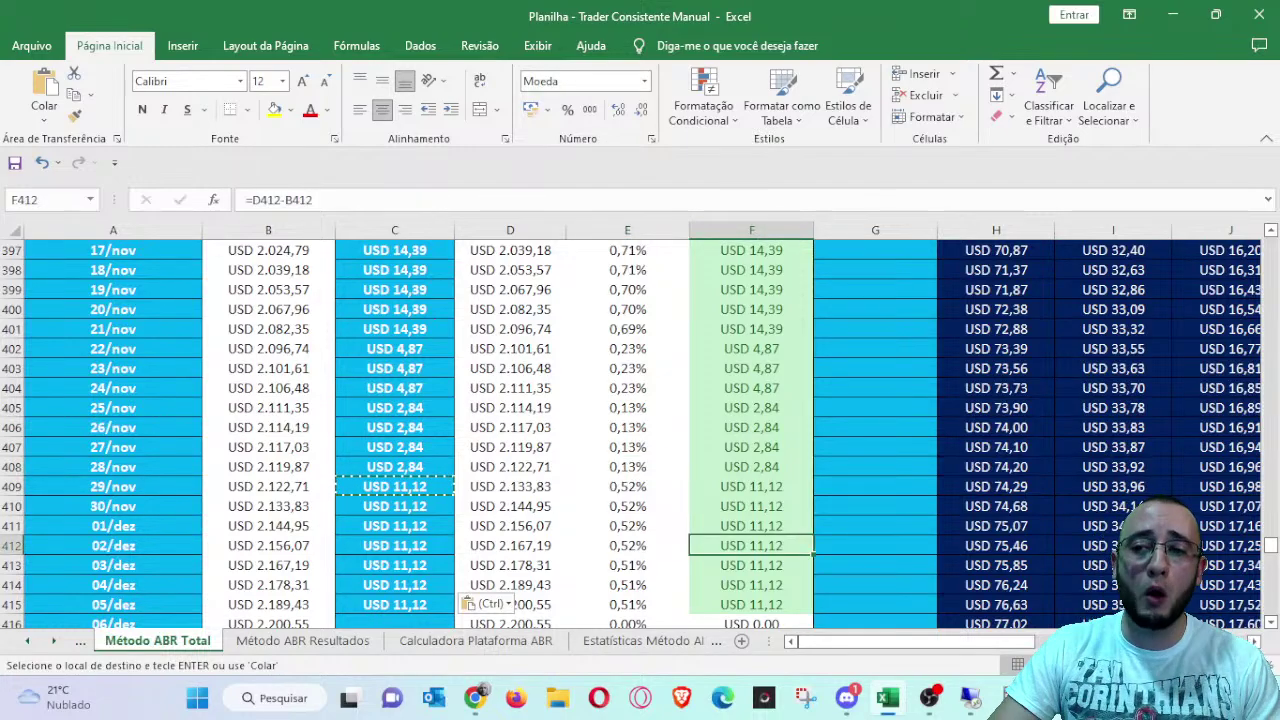
{"action": "left_click_drag", "start_coordinate": [1273, 558], "coordinate": [1270, 272]}
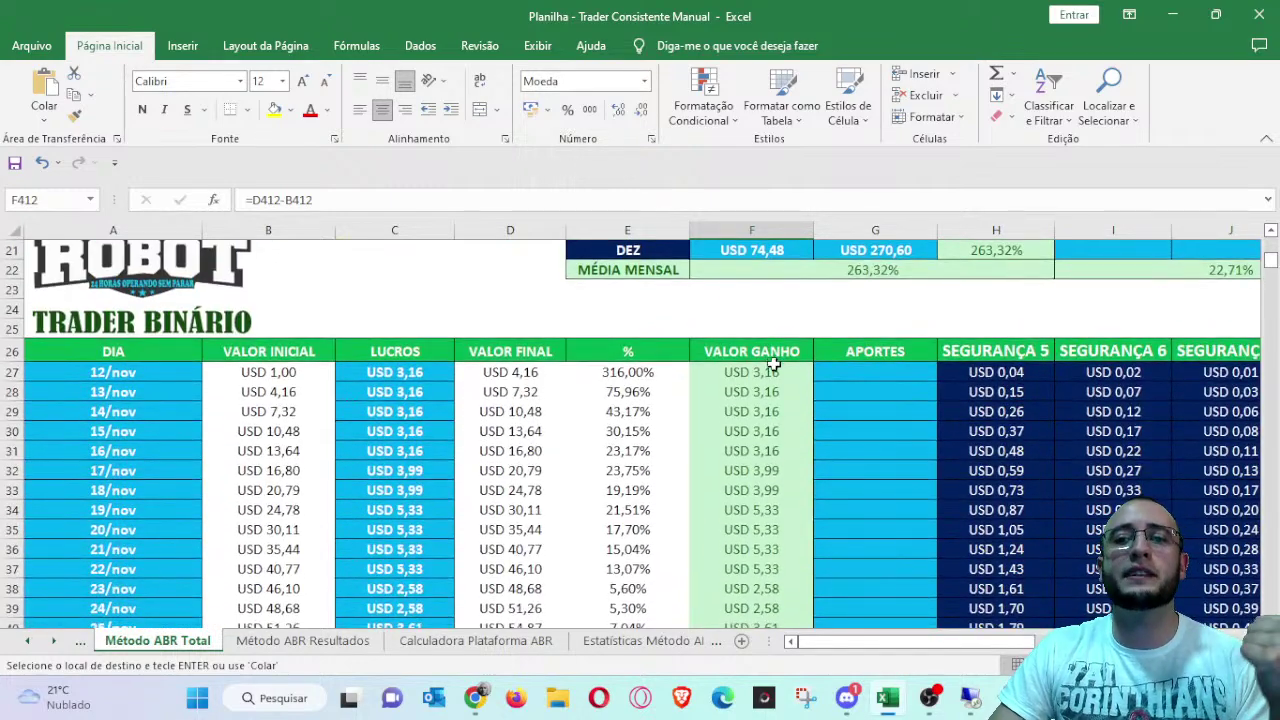
{"action": "left_click_drag", "start_coordinate": [778, 372], "coordinate": [789, 528]}
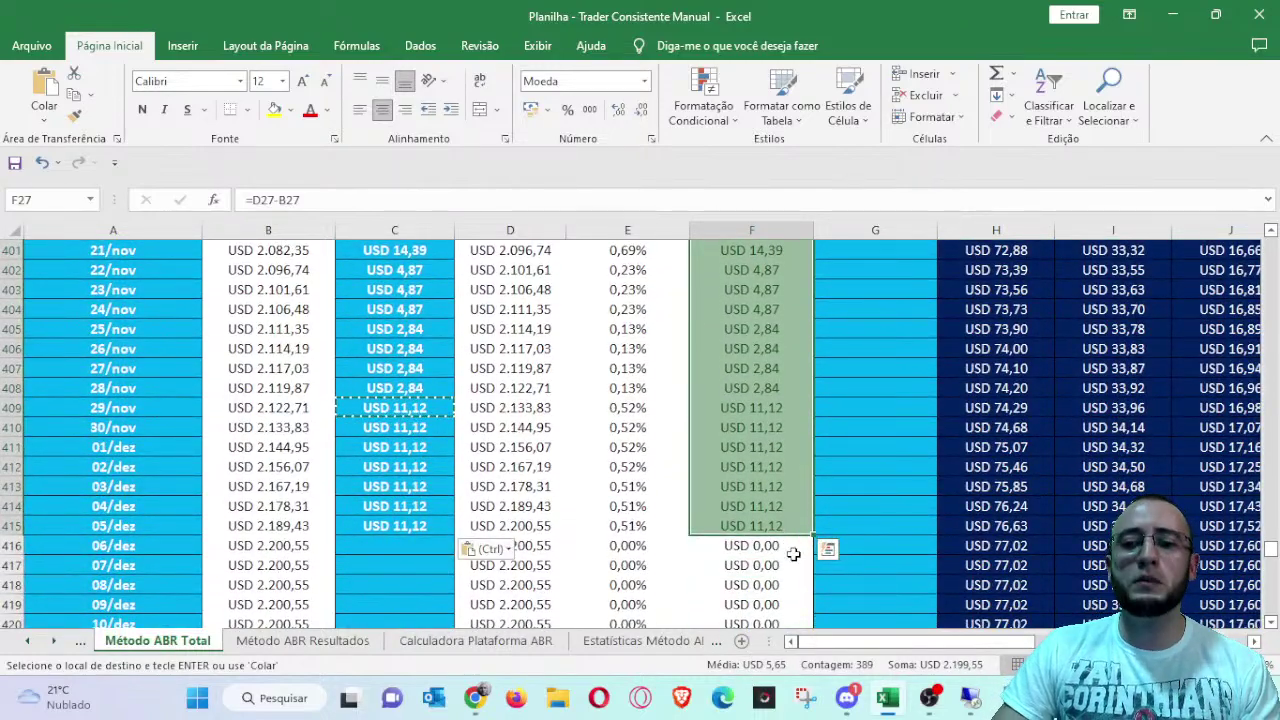
- Switch to the Dólar Hoje page in Chrome and convert US$ 2199 to reais
{"action": "left_click", "coordinate": [516, 699]}
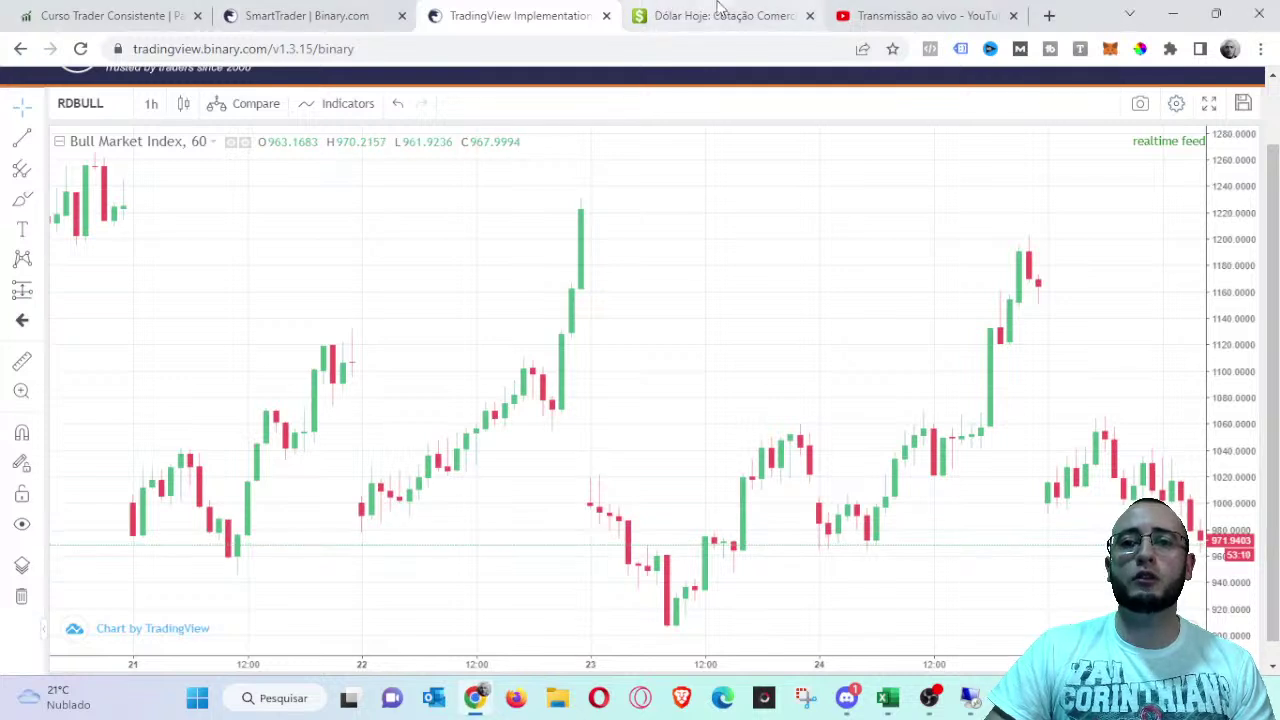
{"action": "left_click", "coordinate": [743, 16]}
{"action": "type", "text": "2199"}
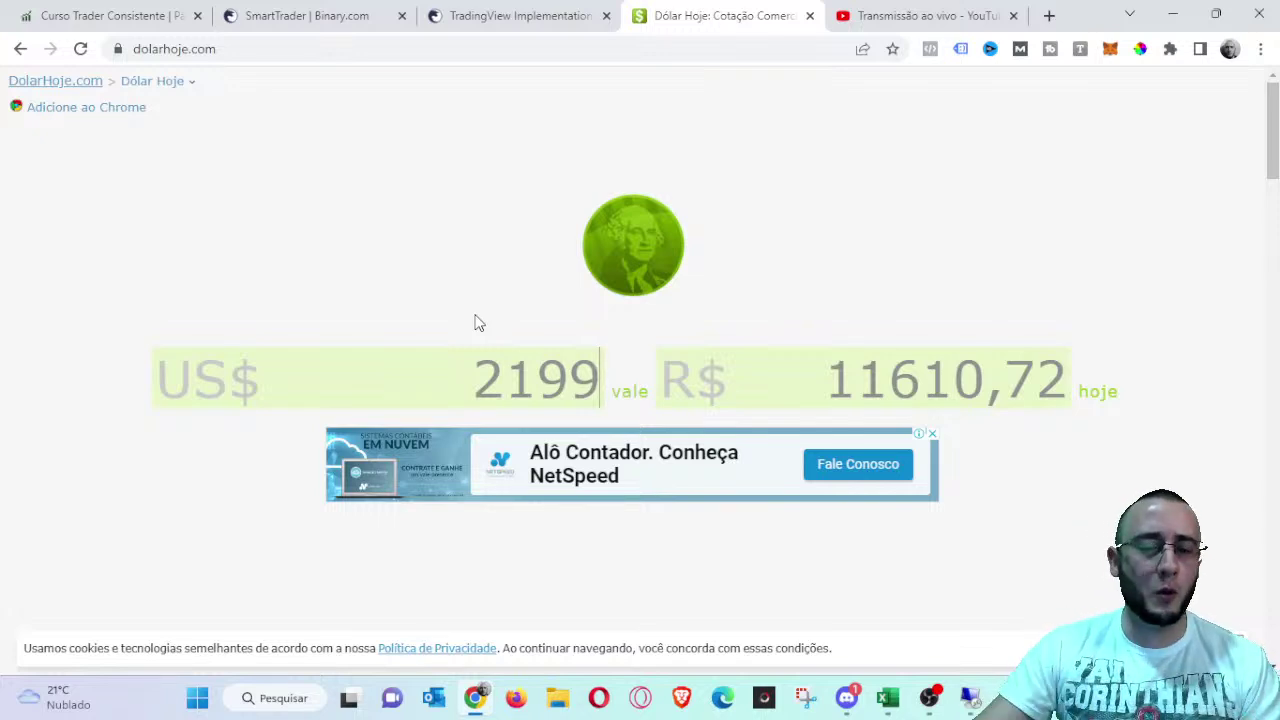
- Return to Excel, open the Método ABR Resultados sheet, and examine the jan/22 to nov/22 leverage percentages under Alavancagem Impulsionamento
{"action": "left_click", "coordinate": [889, 700]}
{"action": "left_click", "coordinate": [586, 483]}
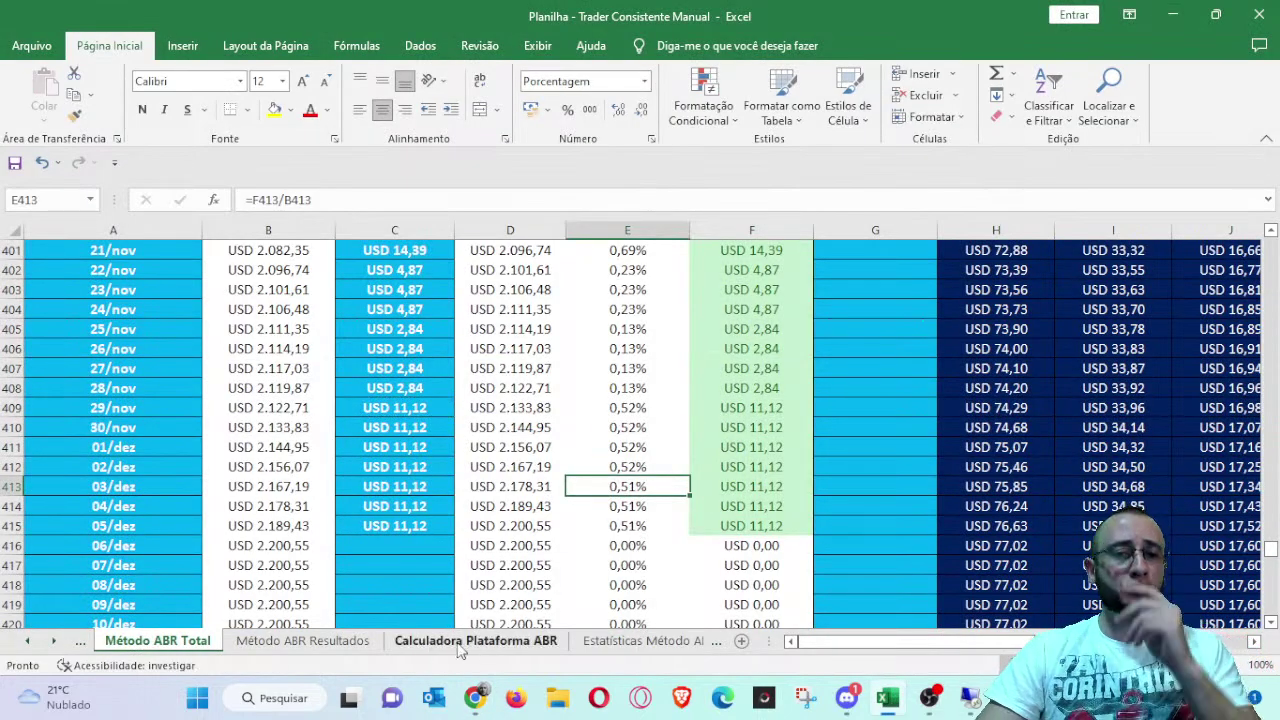
{"action": "left_click", "coordinate": [327, 645]}
{"action": "scroll", "coordinate": [586, 510], "scroll_direction": "up", "scroll_amount": 16}
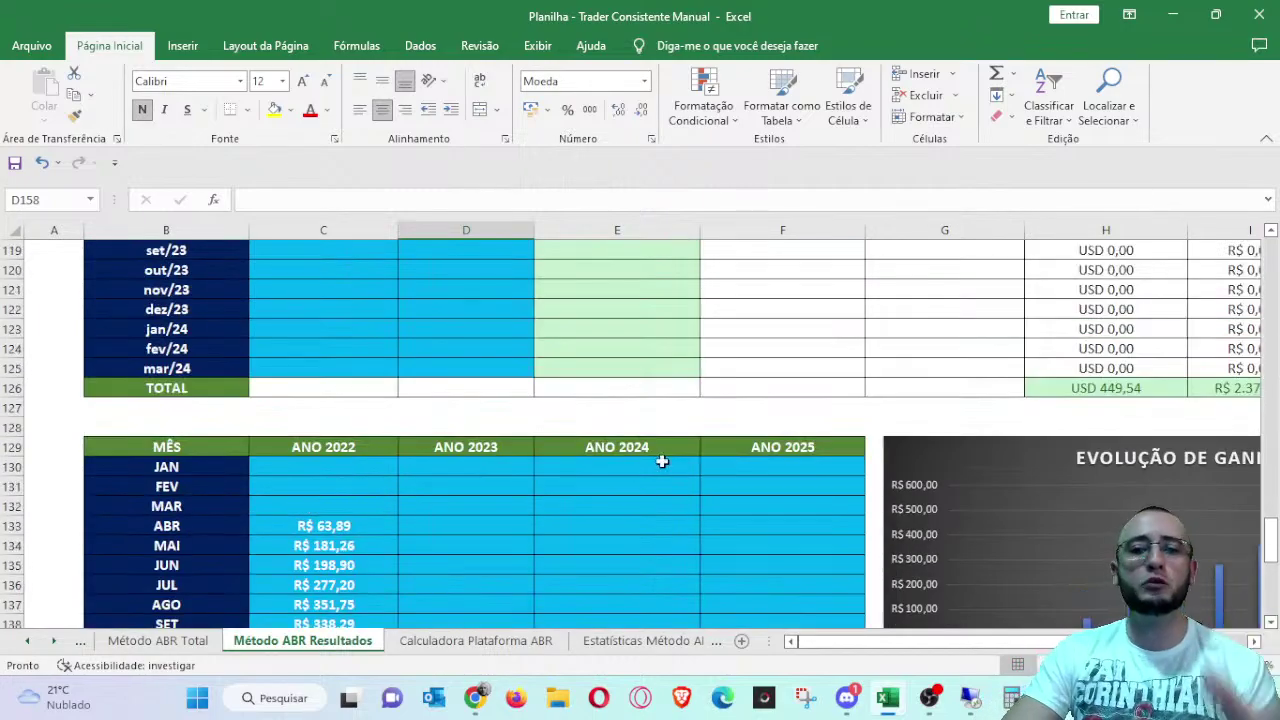
{"action": "scroll", "coordinate": [662, 455], "scroll_direction": "up", "scroll_amount": 20}
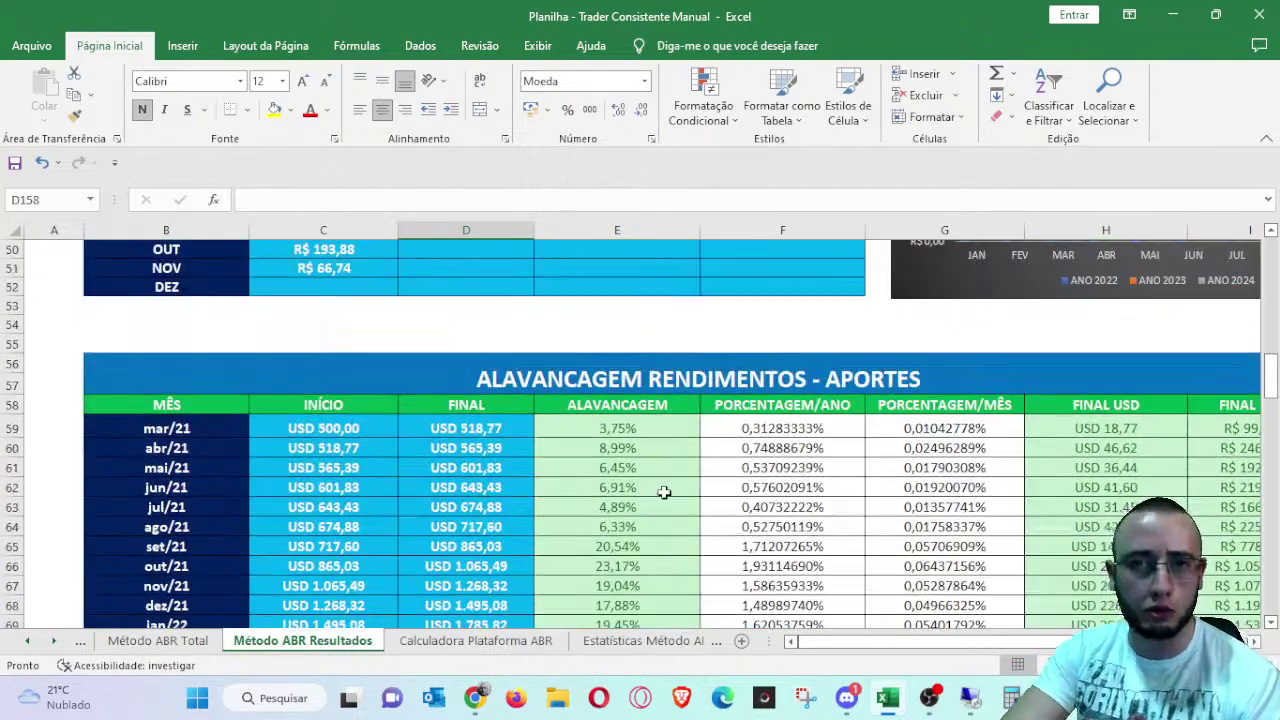
{"action": "scroll", "coordinate": [663, 492], "scroll_direction": "up", "scroll_amount": 7}
{"action": "scroll", "coordinate": [551, 457], "scroll_direction": "down", "scroll_amount": 2}
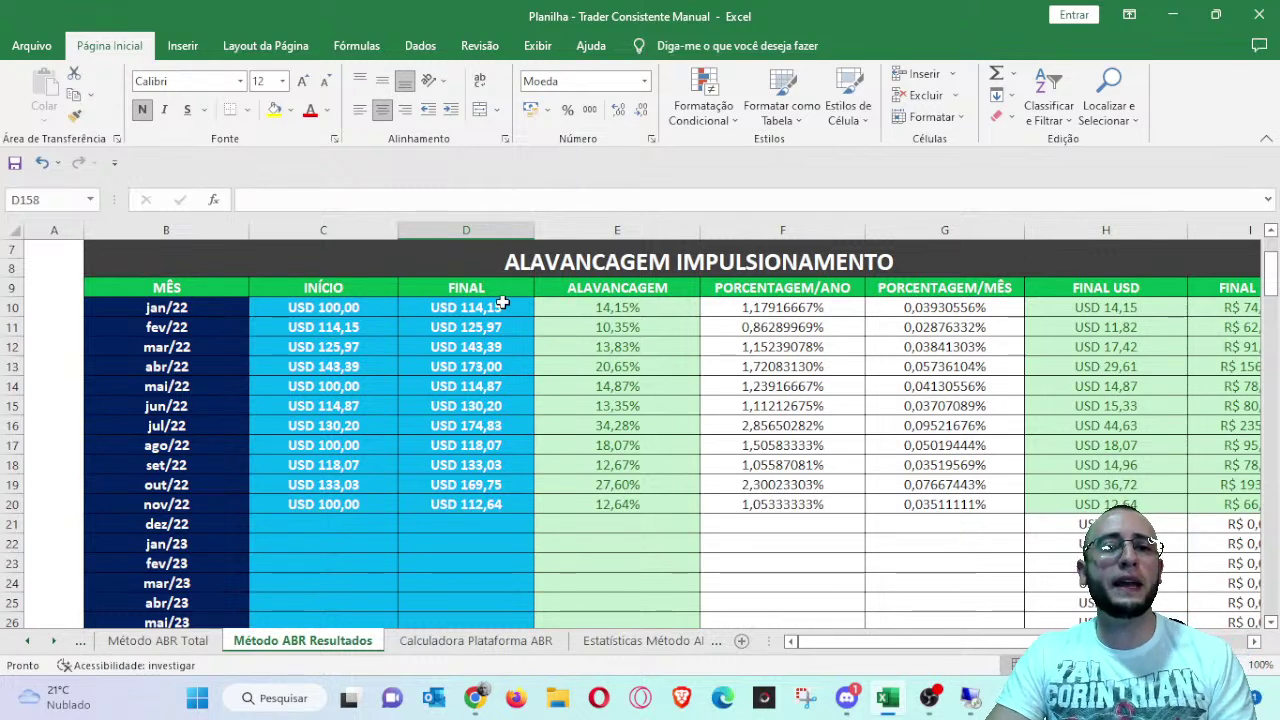
{"action": "left_click_drag", "start_coordinate": [663, 308], "coordinate": [657, 505]}
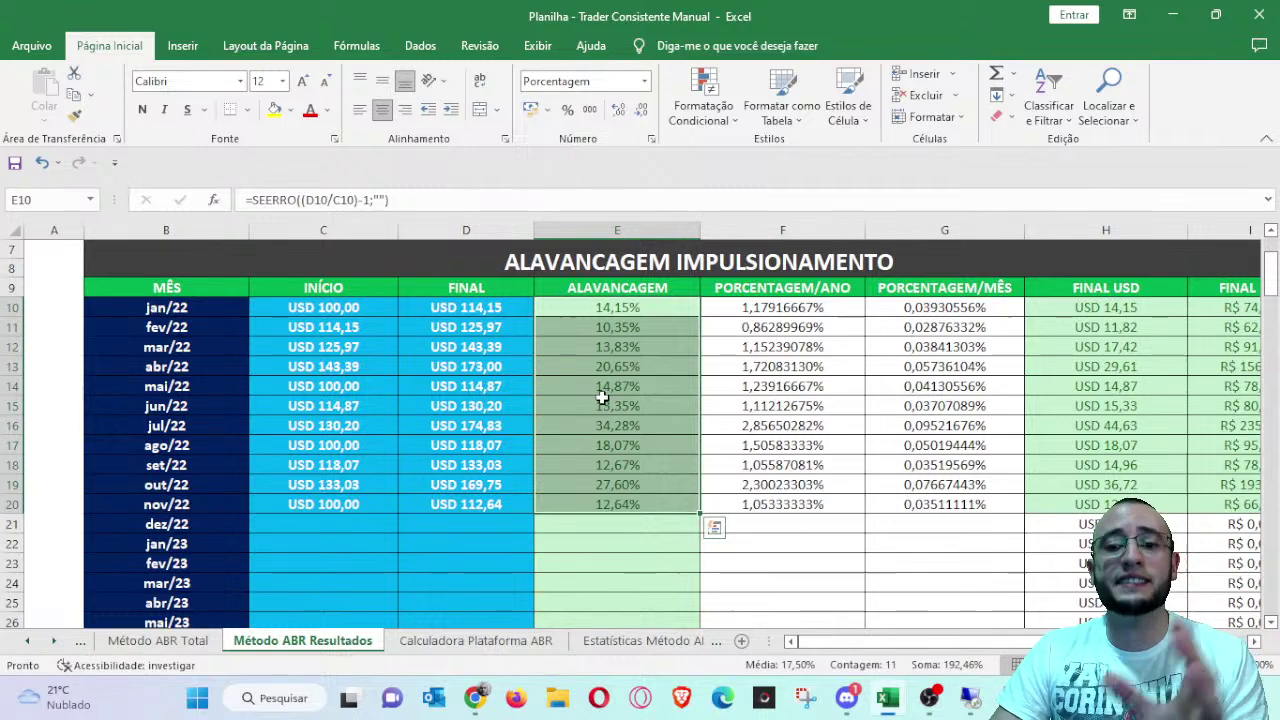
{"action": "left_click", "coordinate": [744, 410]}
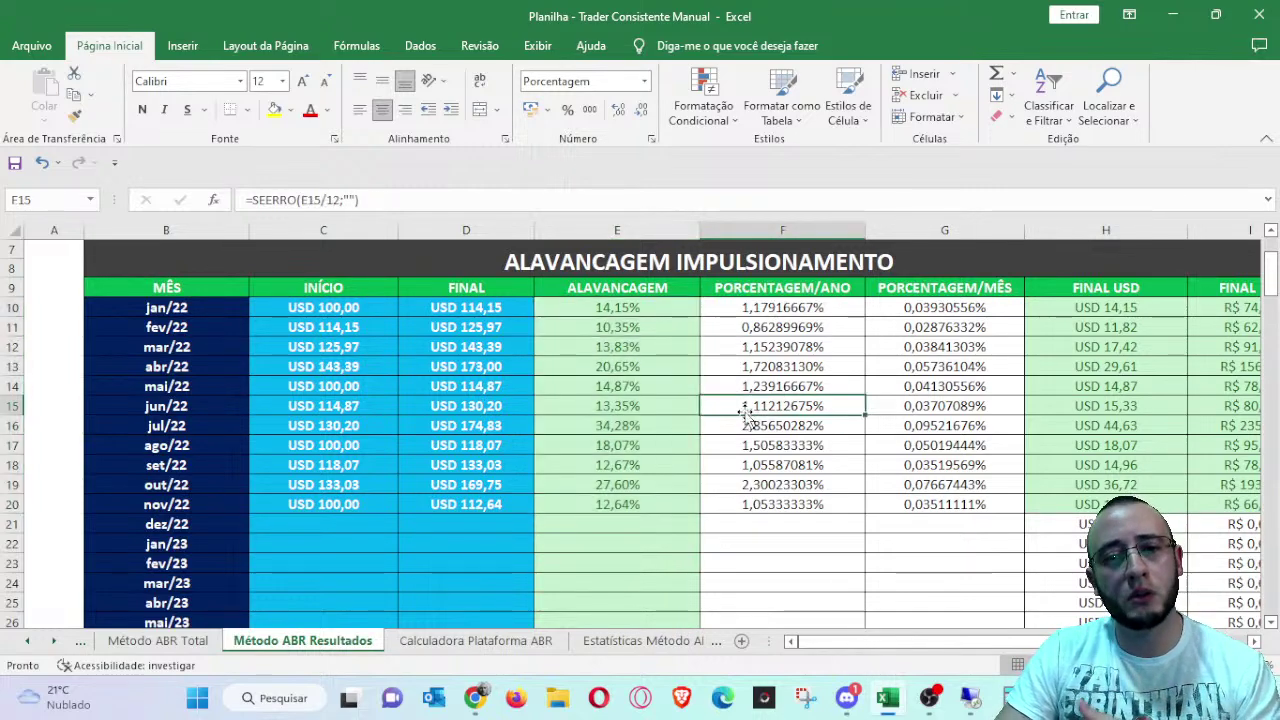
- Examine the ANO 2022 monthly gains from JAN to NOV below the Impulsionamento table, singling out NOV and OUT
{"action": "scroll", "coordinate": [589, 495], "scroll_direction": "down", "scroll_amount": 10}
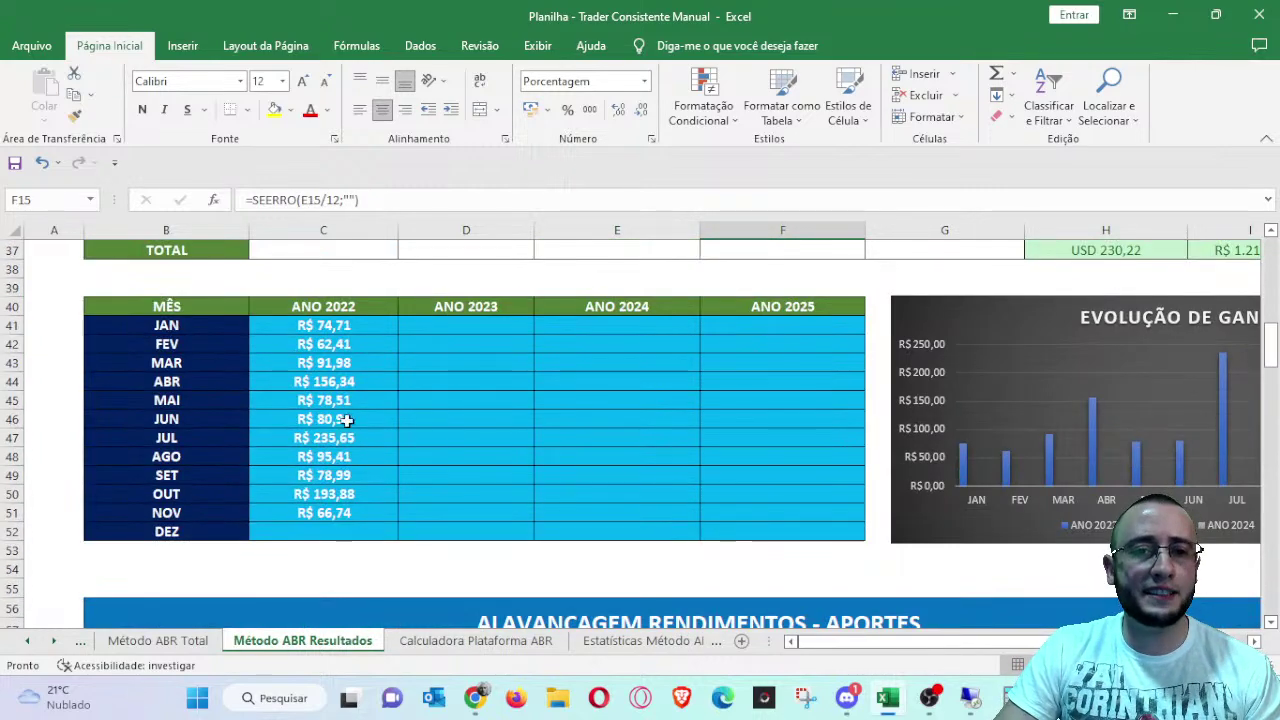
{"action": "left_click_drag", "start_coordinate": [370, 331], "coordinate": [352, 512]}
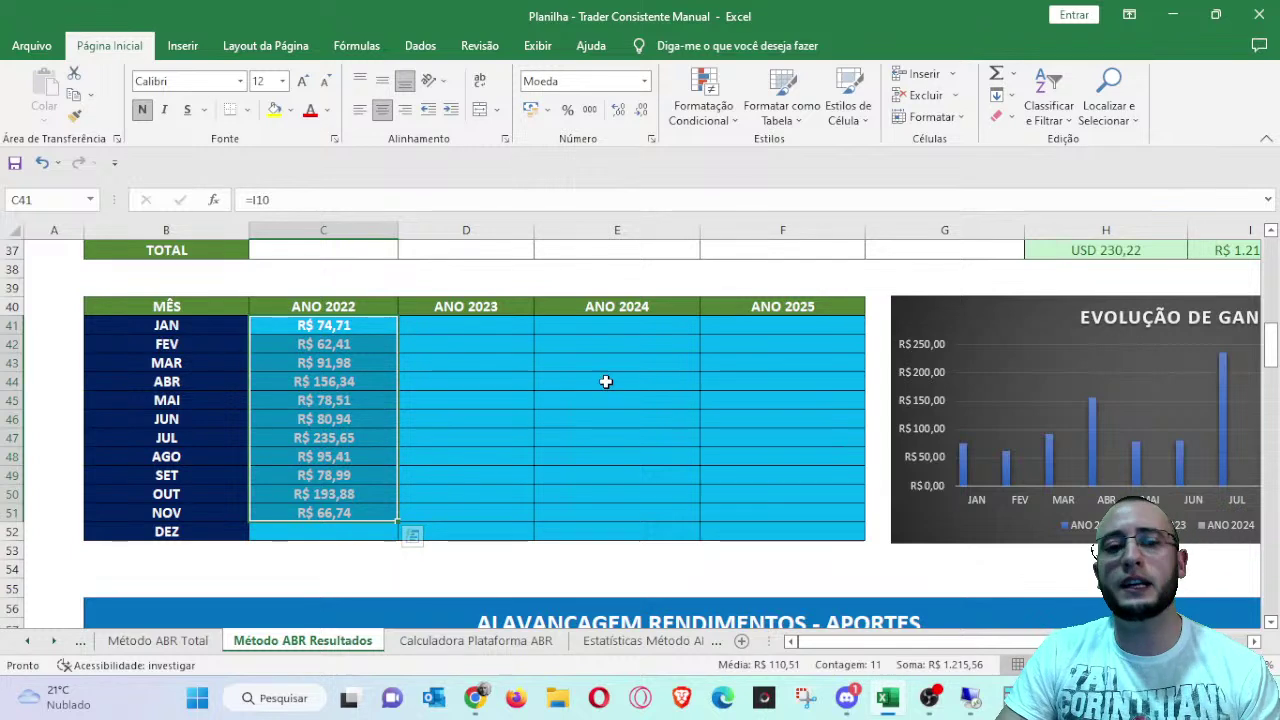
{"action": "left_click", "coordinate": [471, 400]}
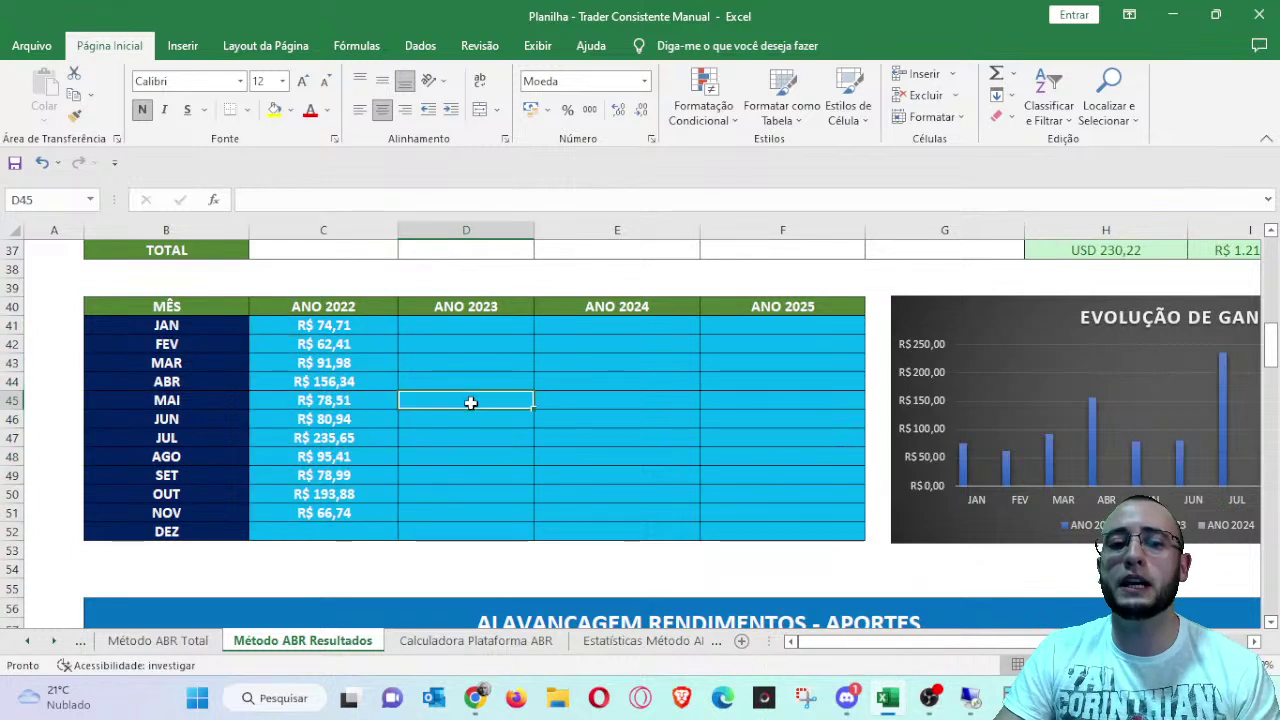
{"action": "left_click", "coordinate": [373, 513]}
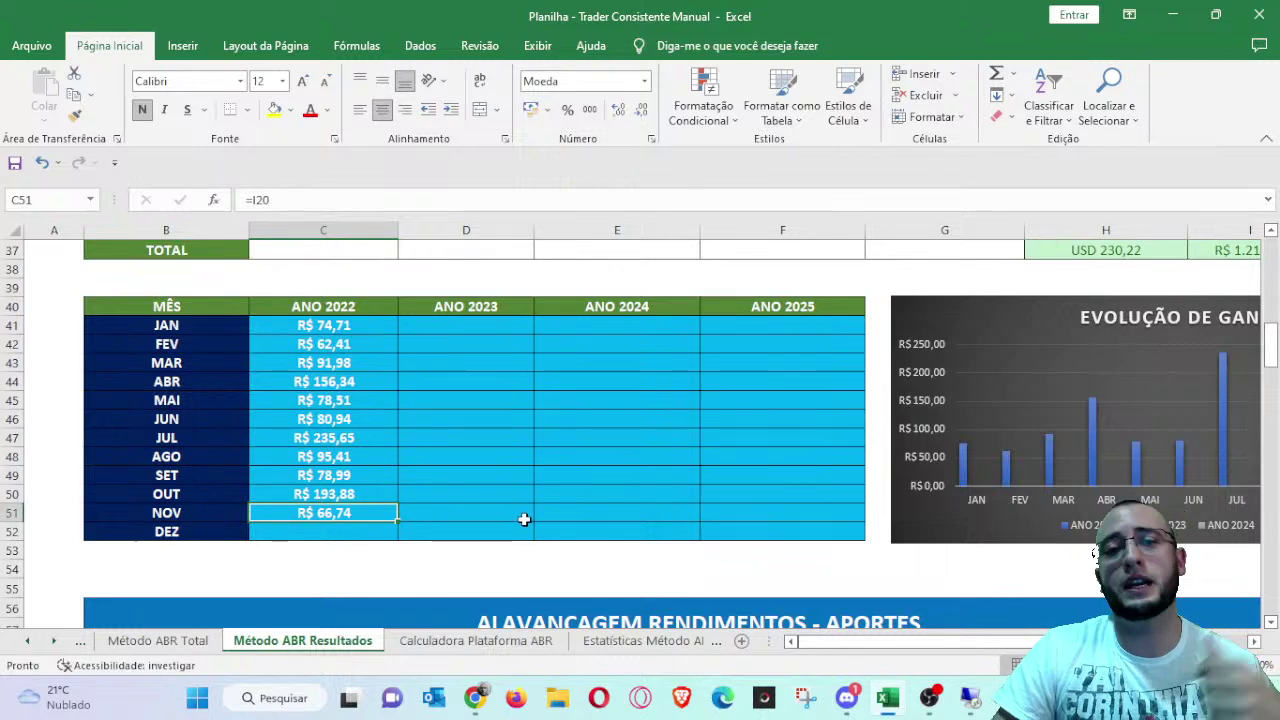
{"action": "left_click", "coordinate": [355, 494]}
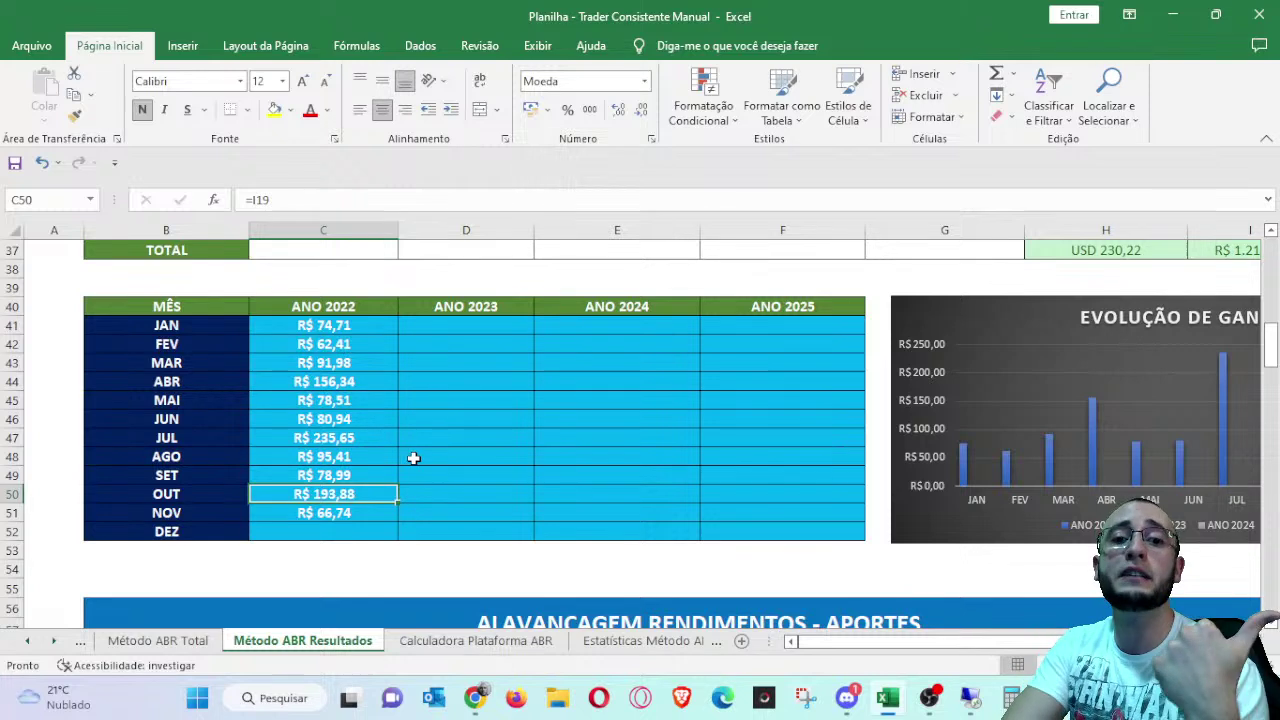
- Examine the JUL and ABR gains for ANO 2022 and the Evolução de Ganhos chart beside that table
{"action": "left_click", "coordinate": [343, 438]}
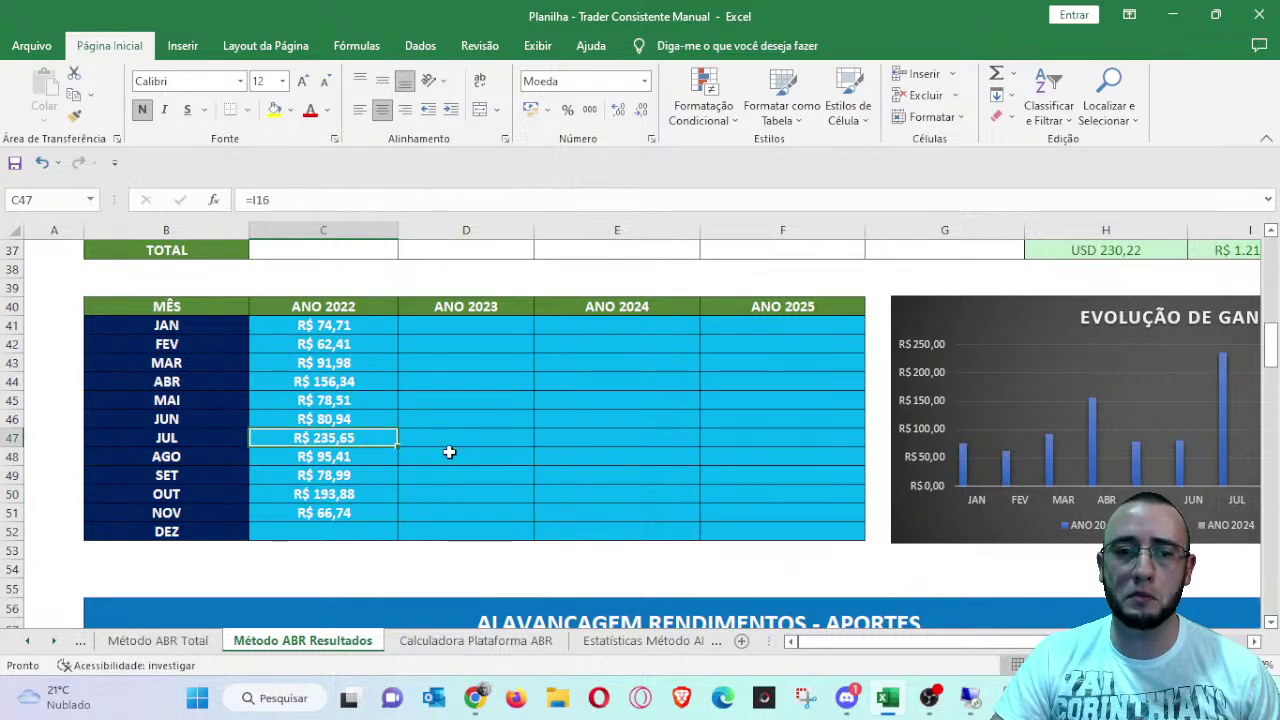
{"action": "left_click", "coordinate": [378, 384]}
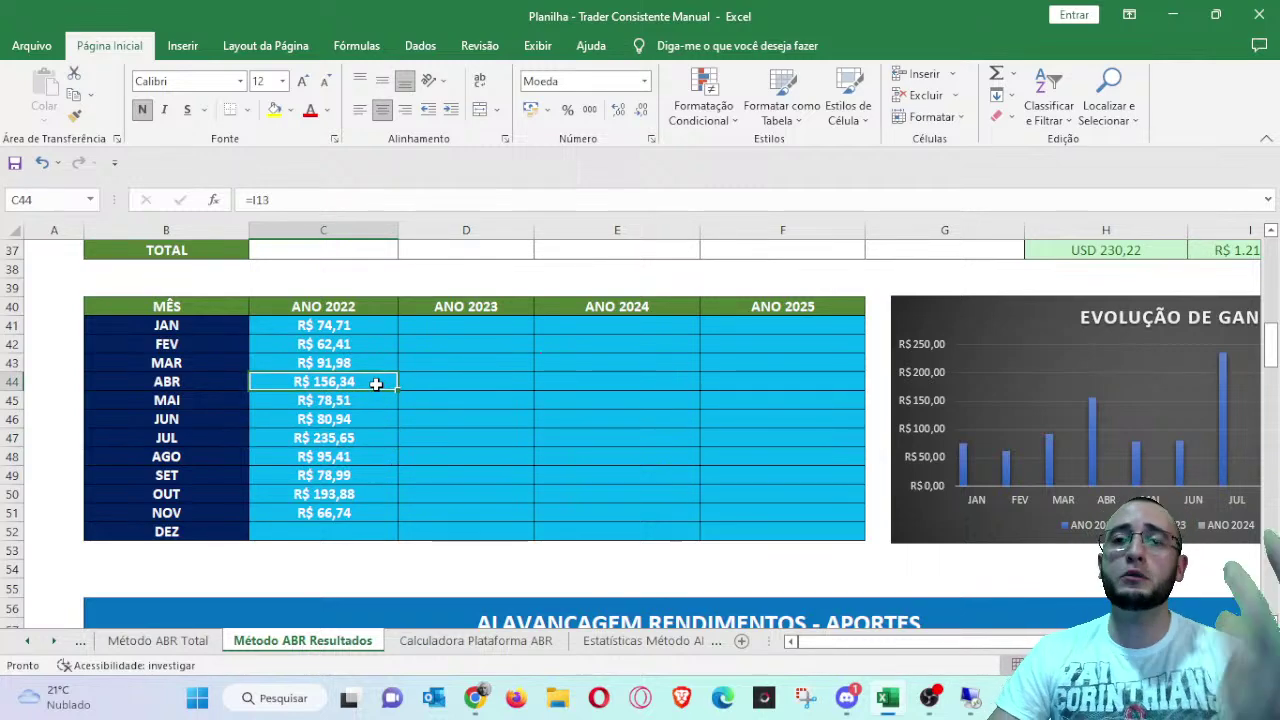
{"action": "scroll", "coordinate": [538, 413], "scroll_direction": "down", "scroll_amount": 3}
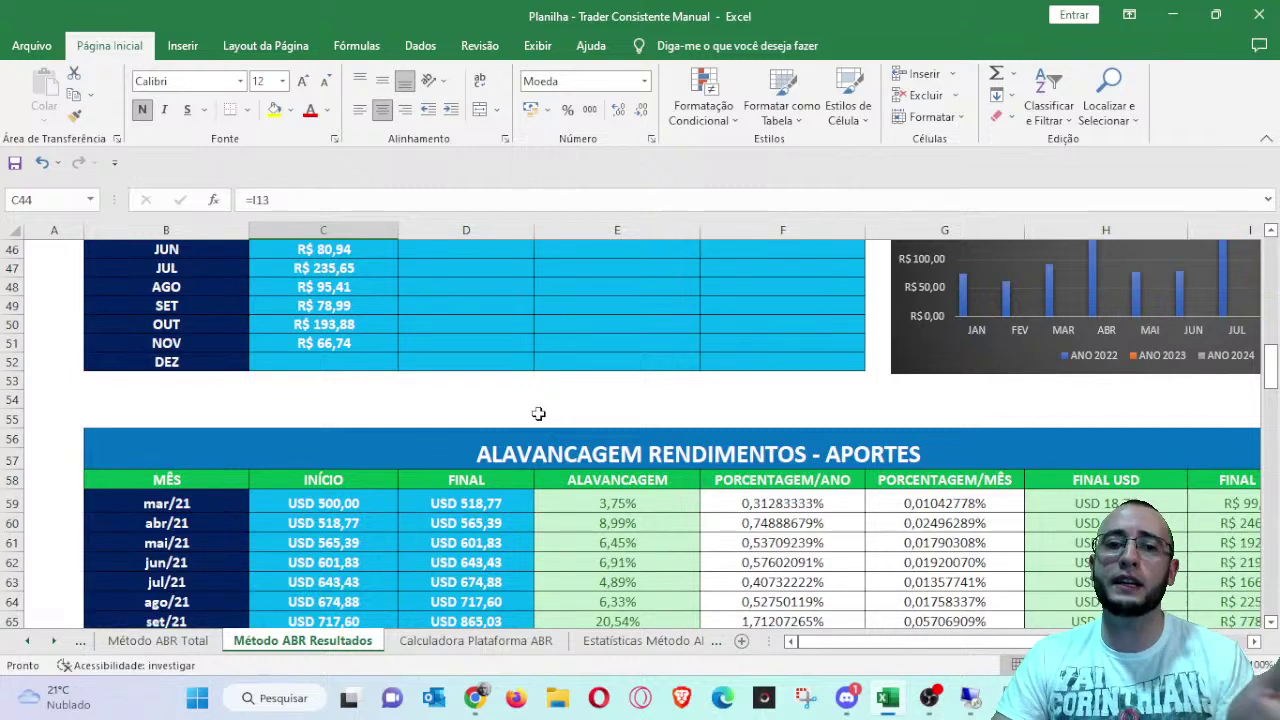
{"action": "scroll", "coordinate": [538, 413], "scroll_direction": "up", "scroll_amount": 2}
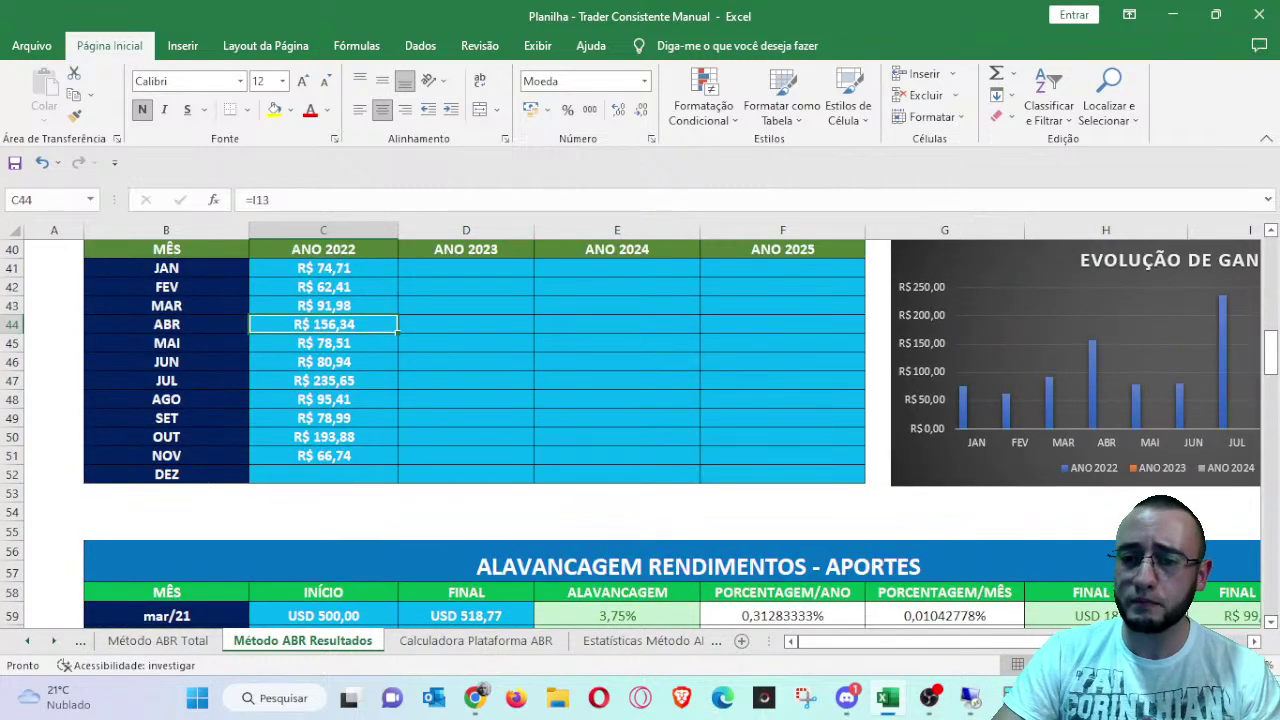
{"action": "scroll", "coordinate": [619, 366], "scroll_direction": "right", "scroll_amount": 5}
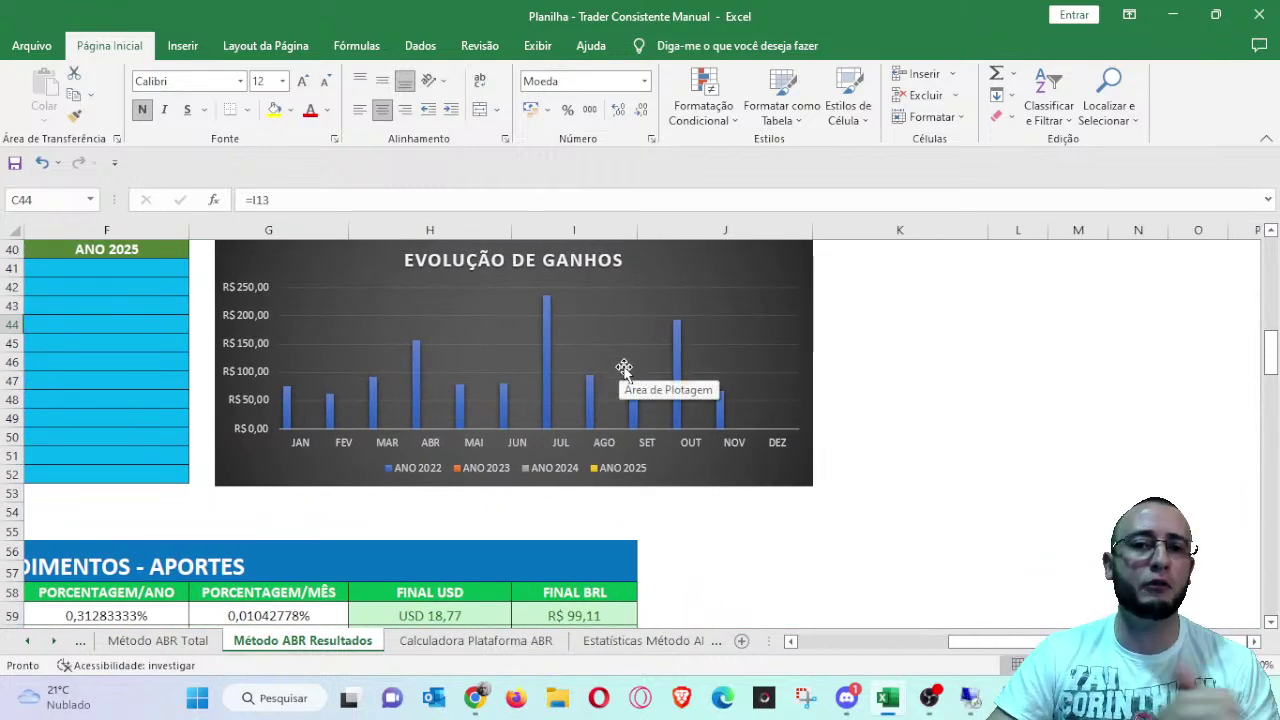
{"action": "left_click", "coordinate": [857, 640]}
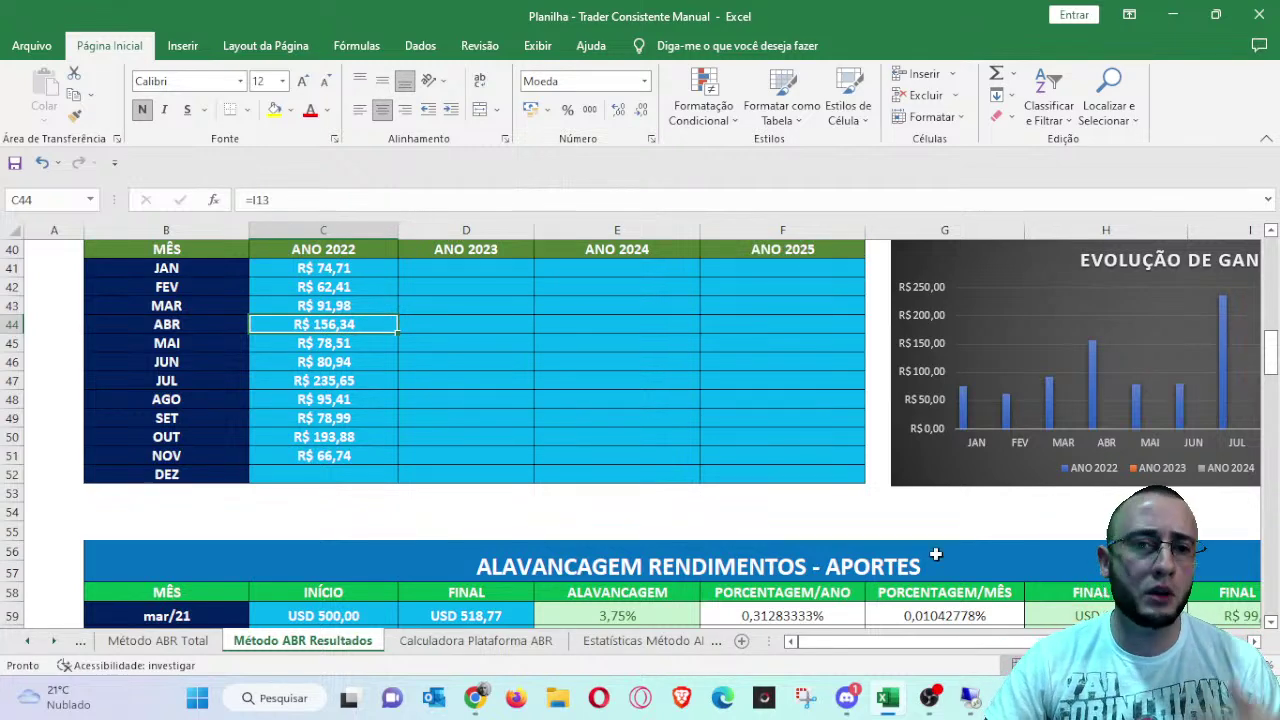
{"action": "left_click", "coordinate": [575, 328]}
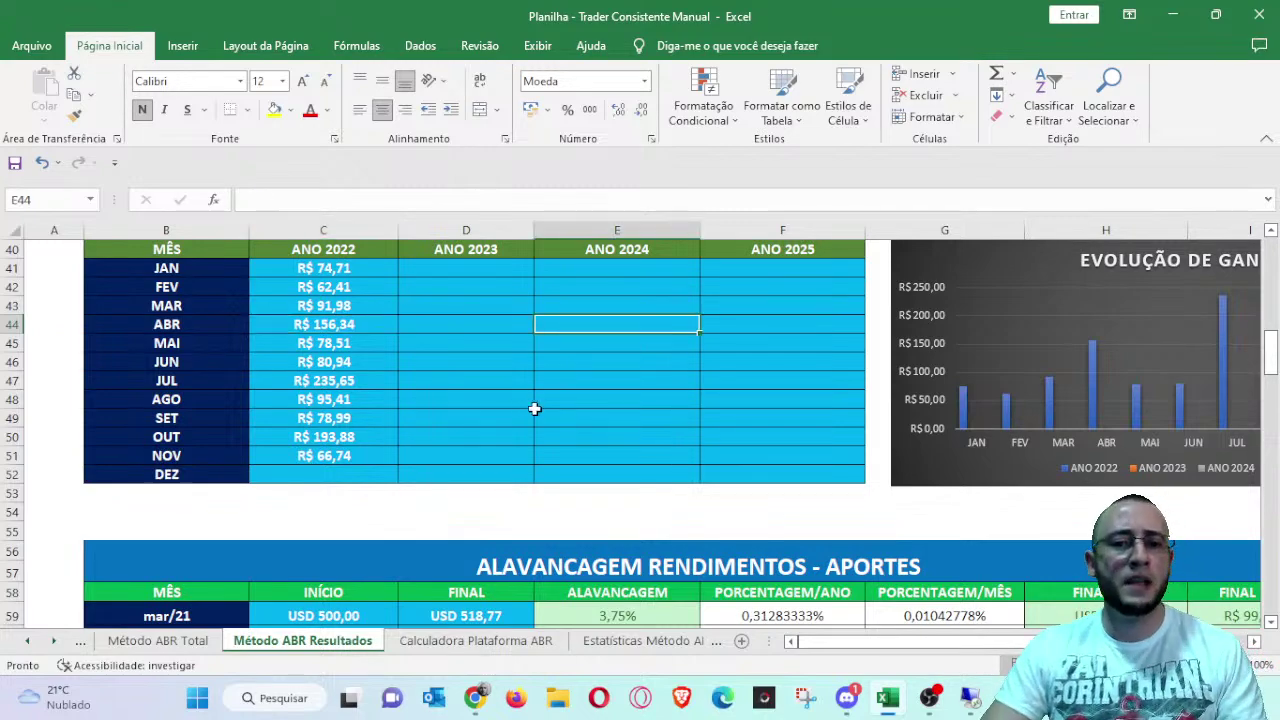
- Select the abr/22 to nov/22 leverage percentages in the Alavancagem de Rendimentos Independente table to view their average and sum
{"action": "scroll", "coordinate": [534, 409], "scroll_direction": "down", "scroll_amount": 15}
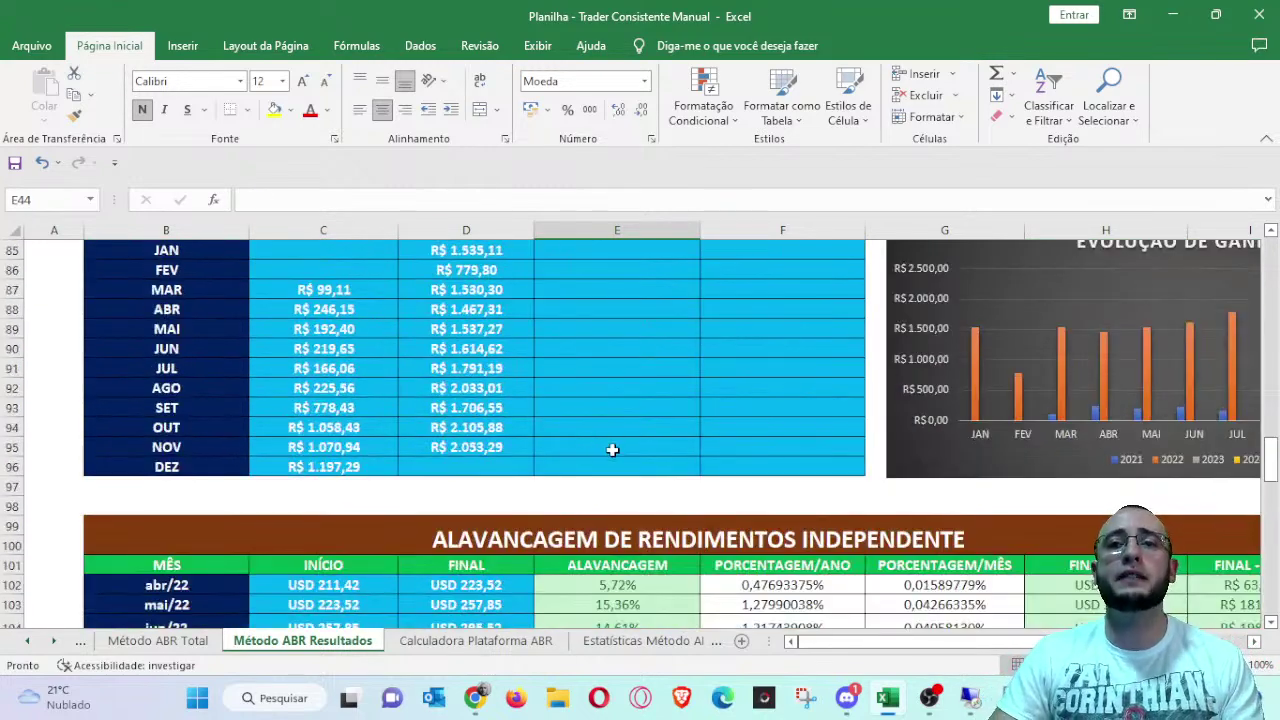
{"action": "scroll", "coordinate": [618, 453], "scroll_direction": "down", "scroll_amount": 5}
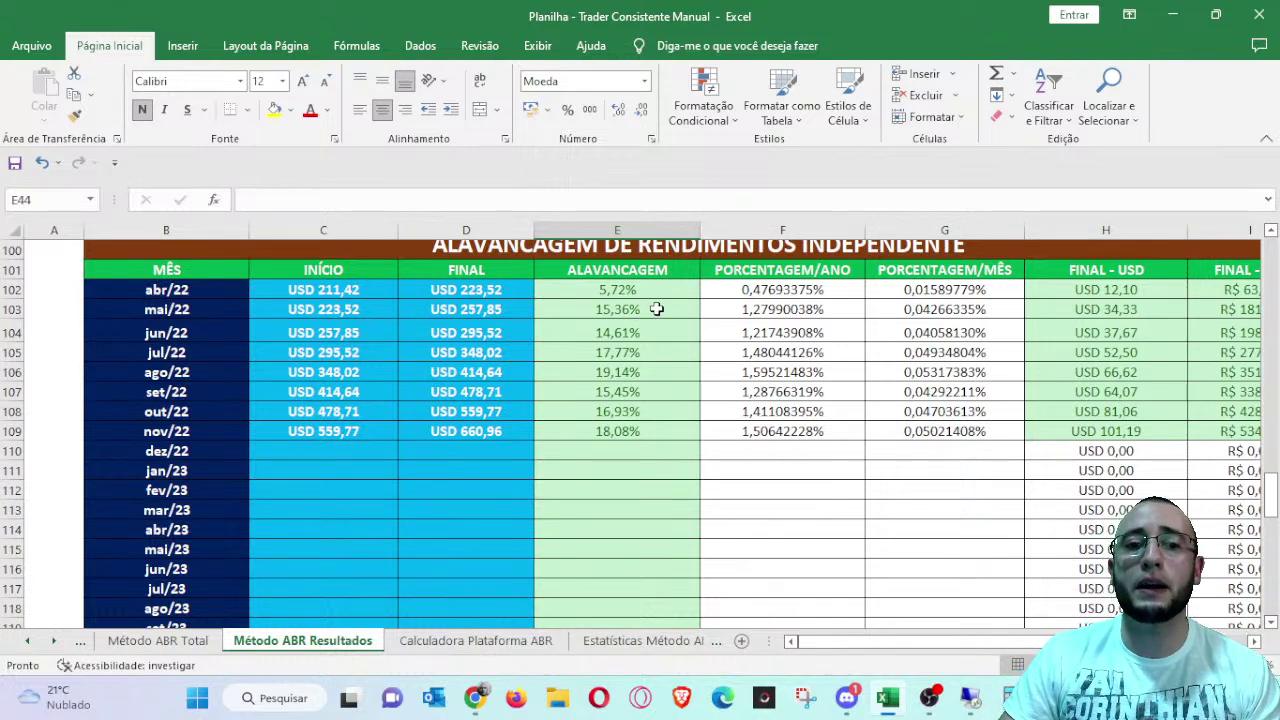
{"action": "left_click_drag", "start_coordinate": [650, 289], "coordinate": [651, 430]}
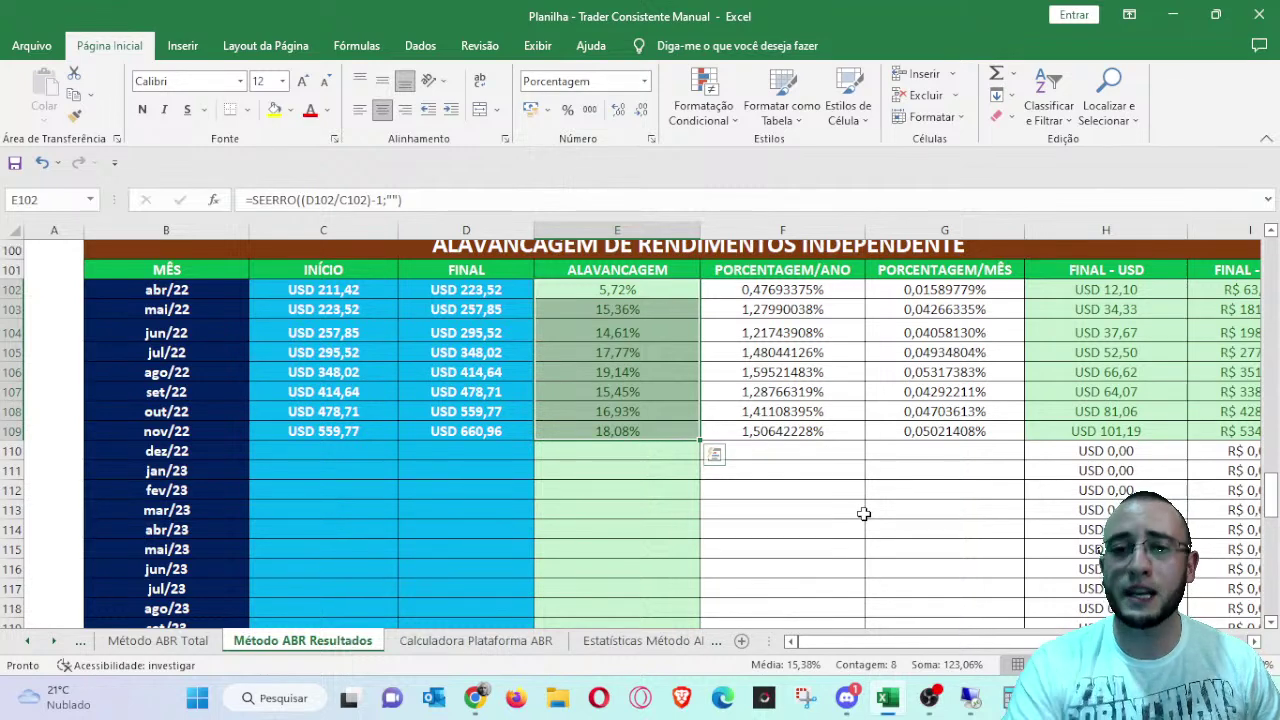
- Examine the ANO 2022 monthly gains below the Rendimentos Independente table, singling out AGO, SET, OUT and NOV in turn
{"action": "scroll", "coordinate": [864, 513], "scroll_direction": "down", "scroll_amount": 3}
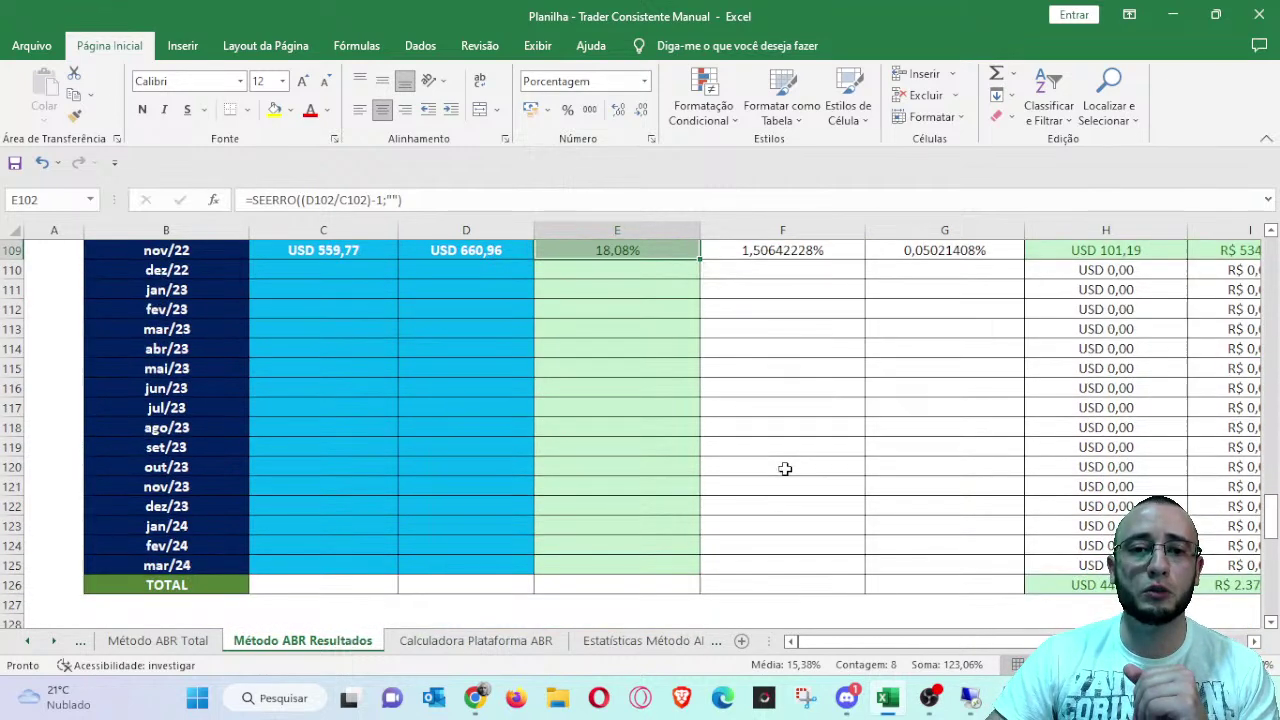
{"action": "scroll", "coordinate": [783, 466], "scroll_direction": "down", "scroll_amount": 5}
{"action": "scroll", "coordinate": [414, 423], "scroll_direction": "down", "scroll_amount": 1}
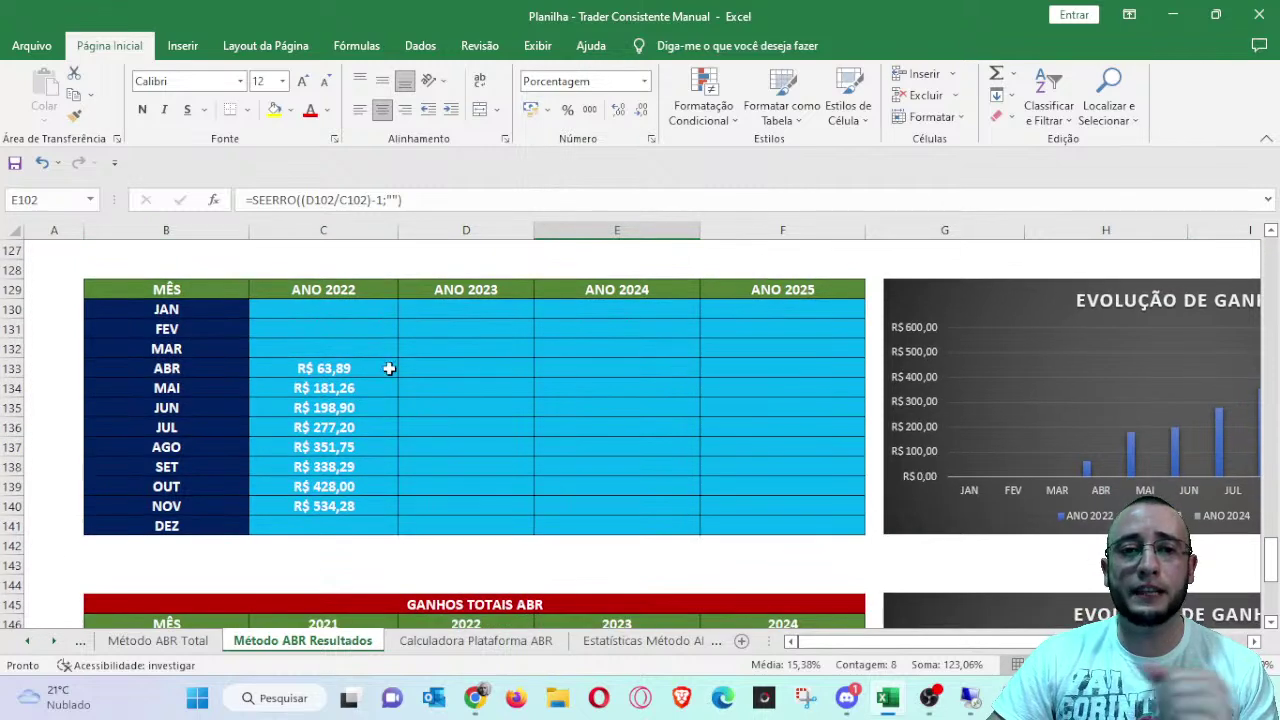
{"action": "left_click", "coordinate": [363, 447]}
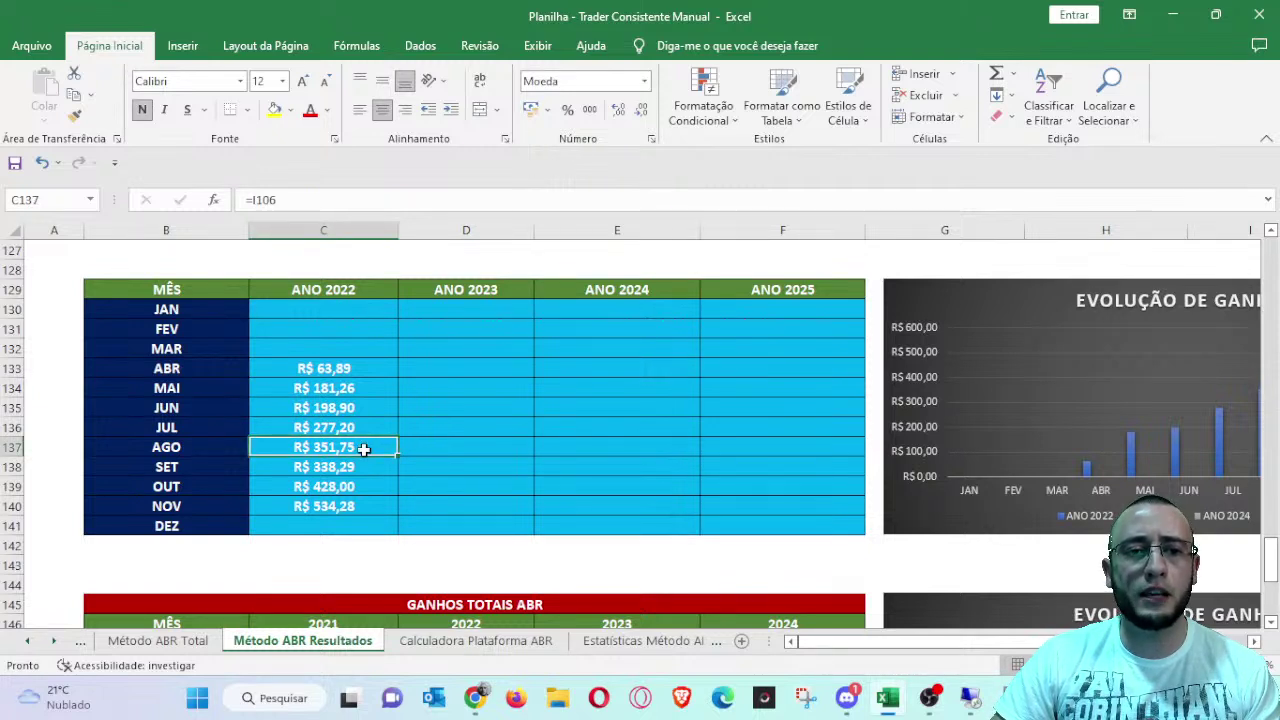
{"action": "left_click", "coordinate": [371, 467]}
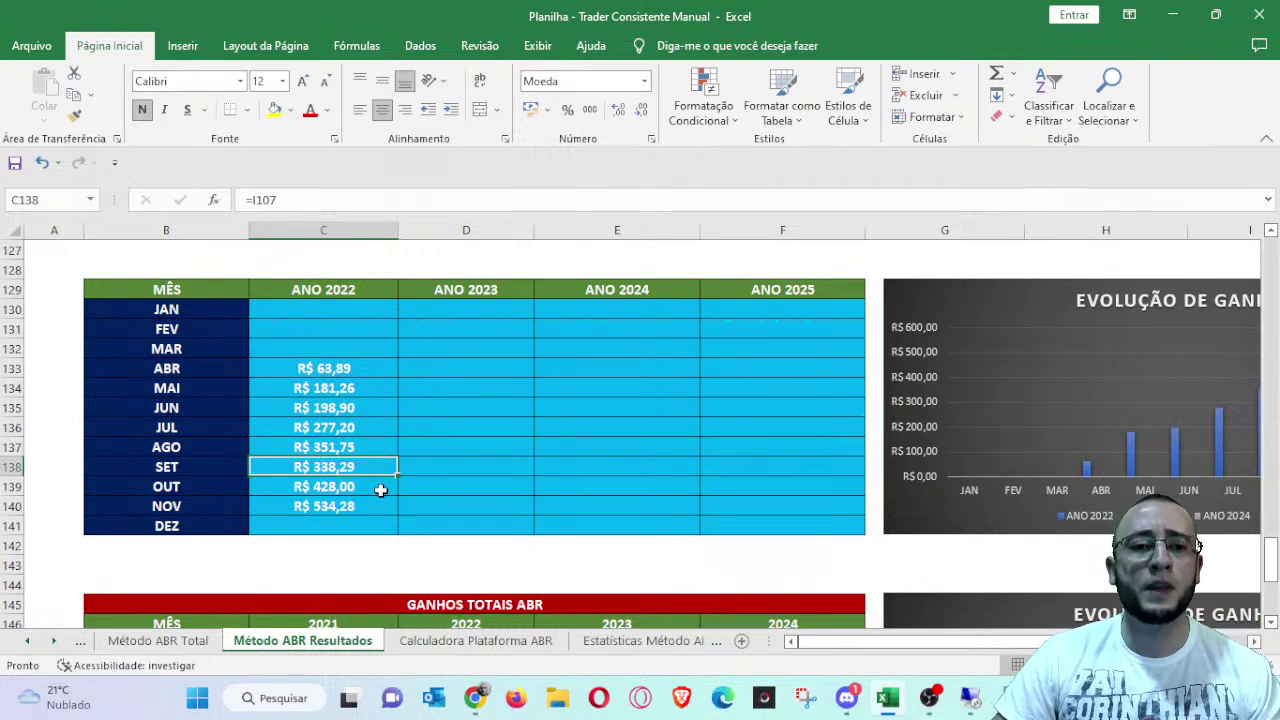
{"action": "left_click", "coordinate": [383, 487]}
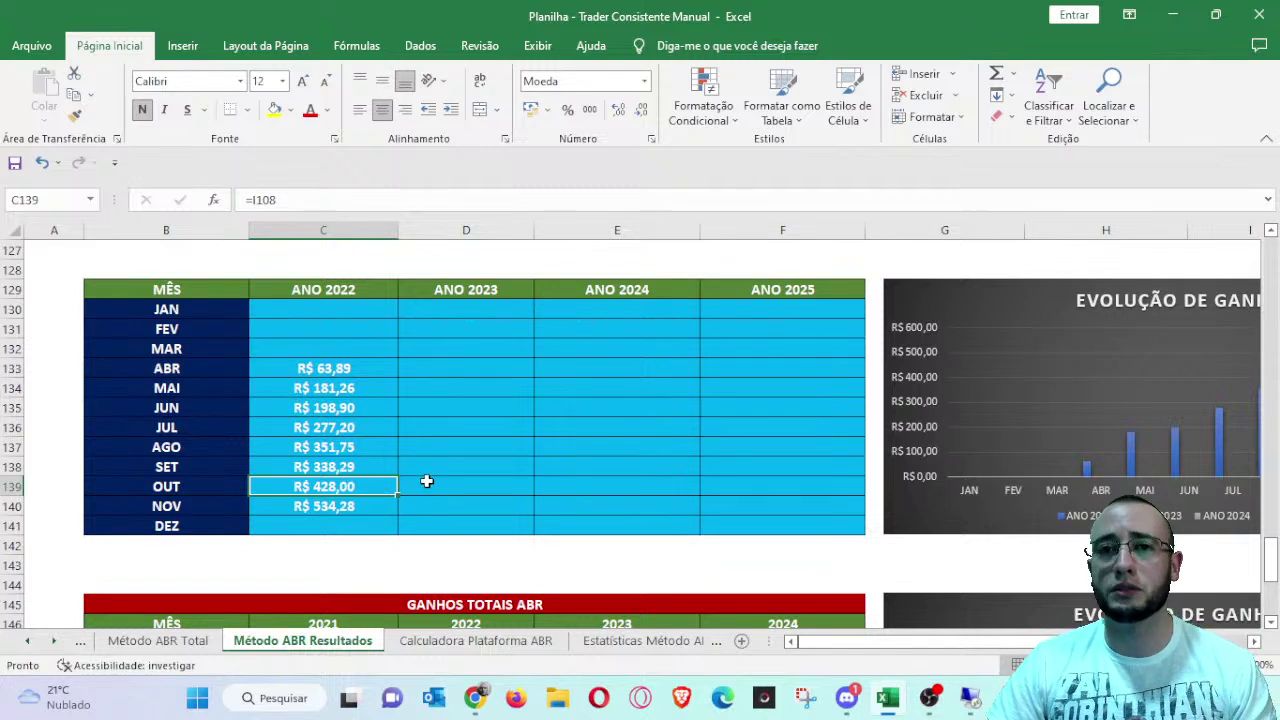
{"action": "left_click", "coordinate": [357, 510]}
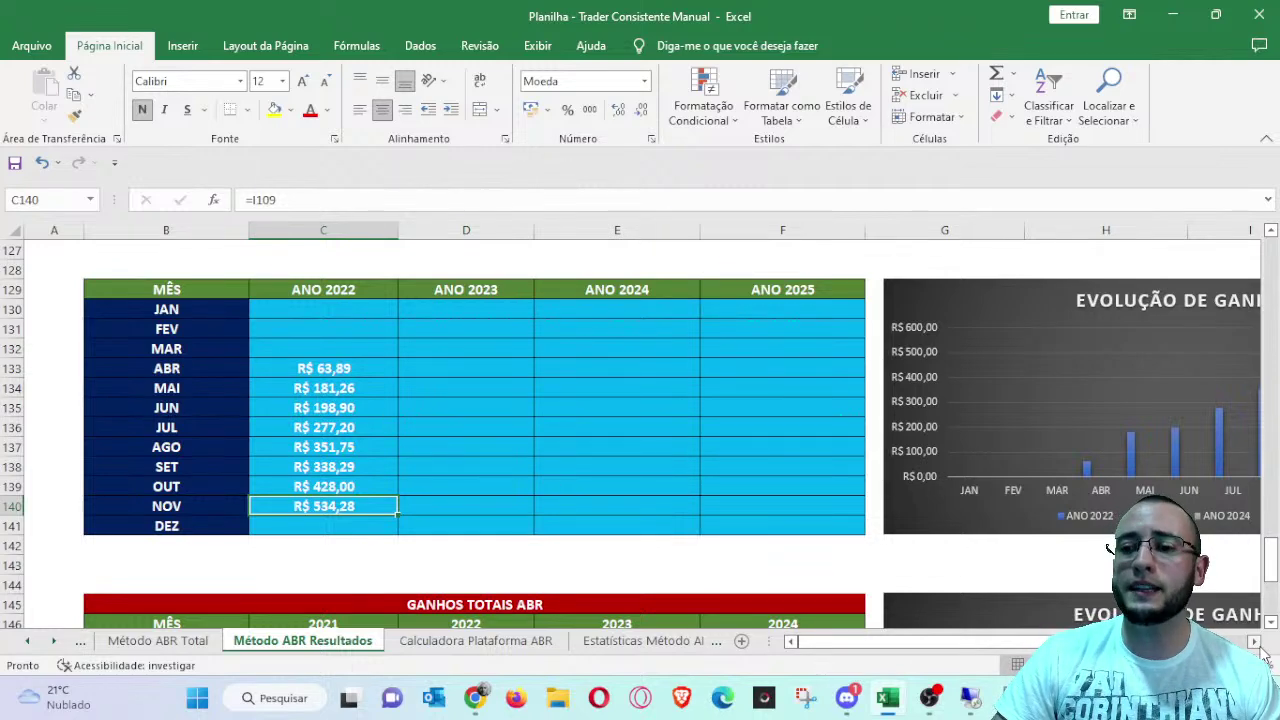
- View the full Evolução de Ganhos chart for the independent earnings, and return to the monthly gains table
{"action": "scroll", "coordinate": [1261, 653], "scroll_direction": "right", "scroll_amount": 4}
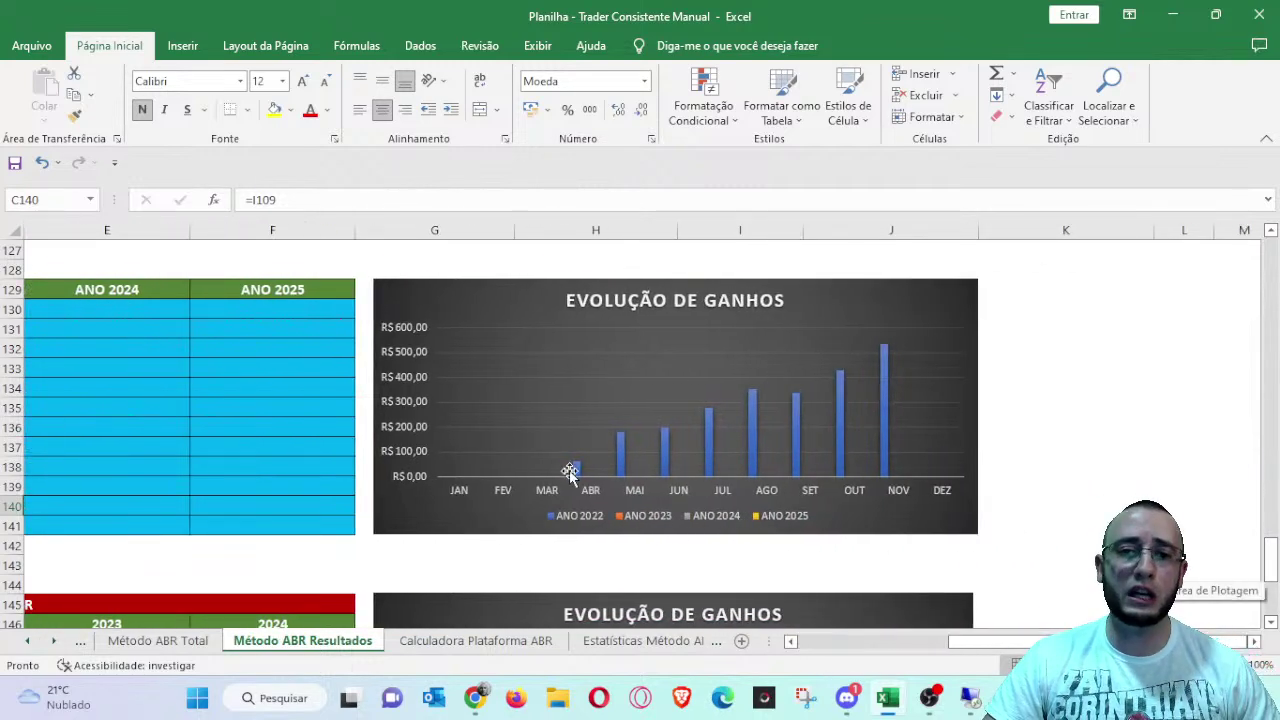
{"action": "scroll", "coordinate": [1240, 636], "scroll_direction": "right", "scroll_amount": 1}
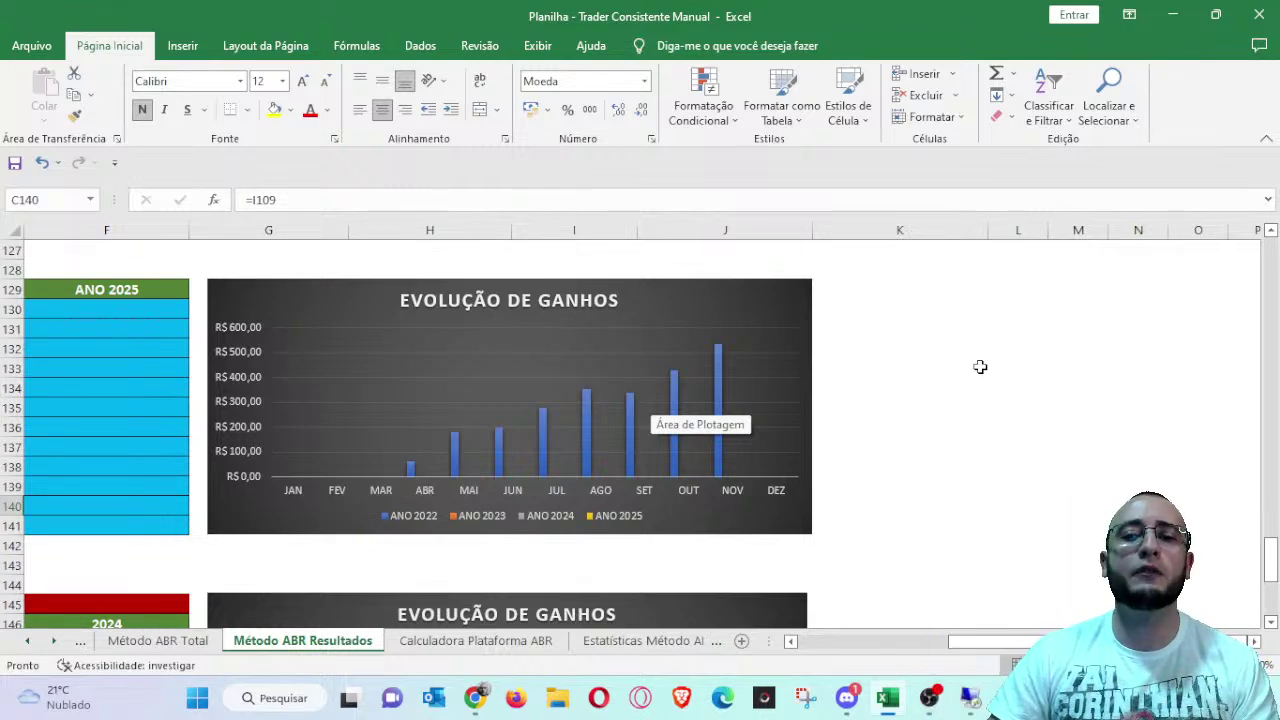
{"action": "left_click", "coordinate": [847, 646]}
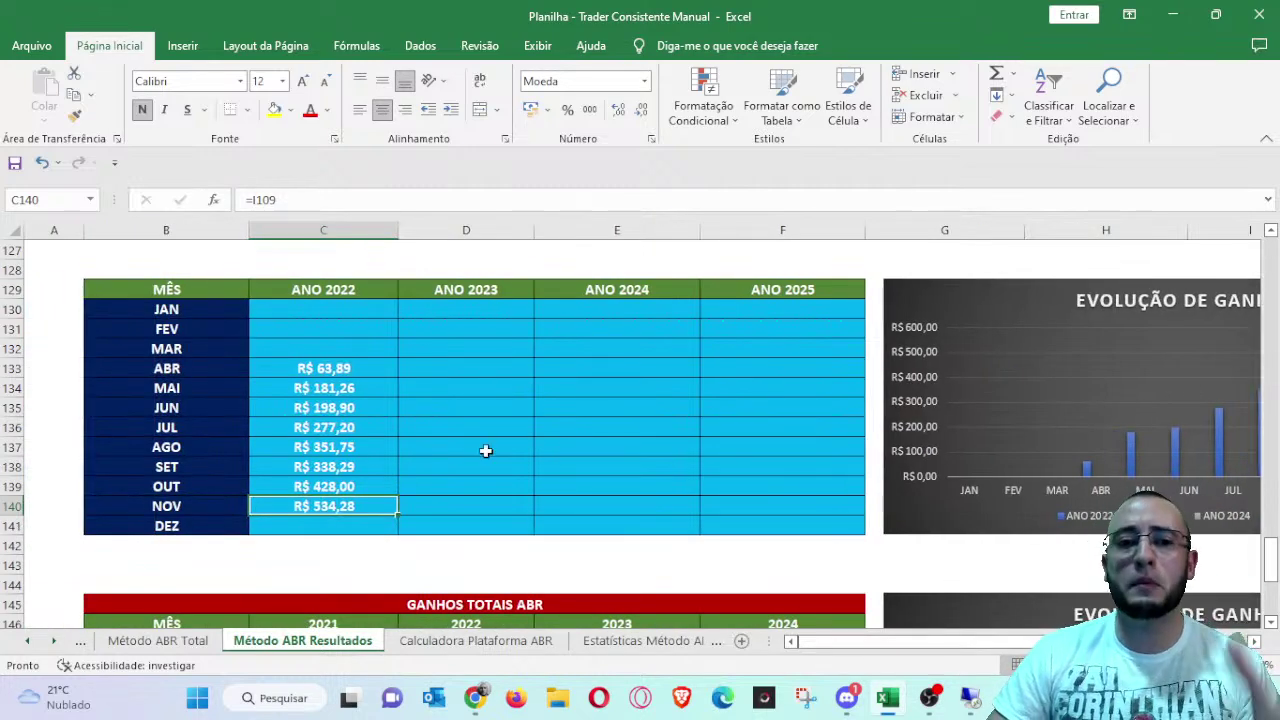
- Go back to the Alavancagem Rendimentos - Aportes table and select its mar/21 to nov/22 leverage percentages to view their average and sum
{"action": "scroll", "coordinate": [689, 423], "scroll_direction": "down", "scroll_amount": 1}
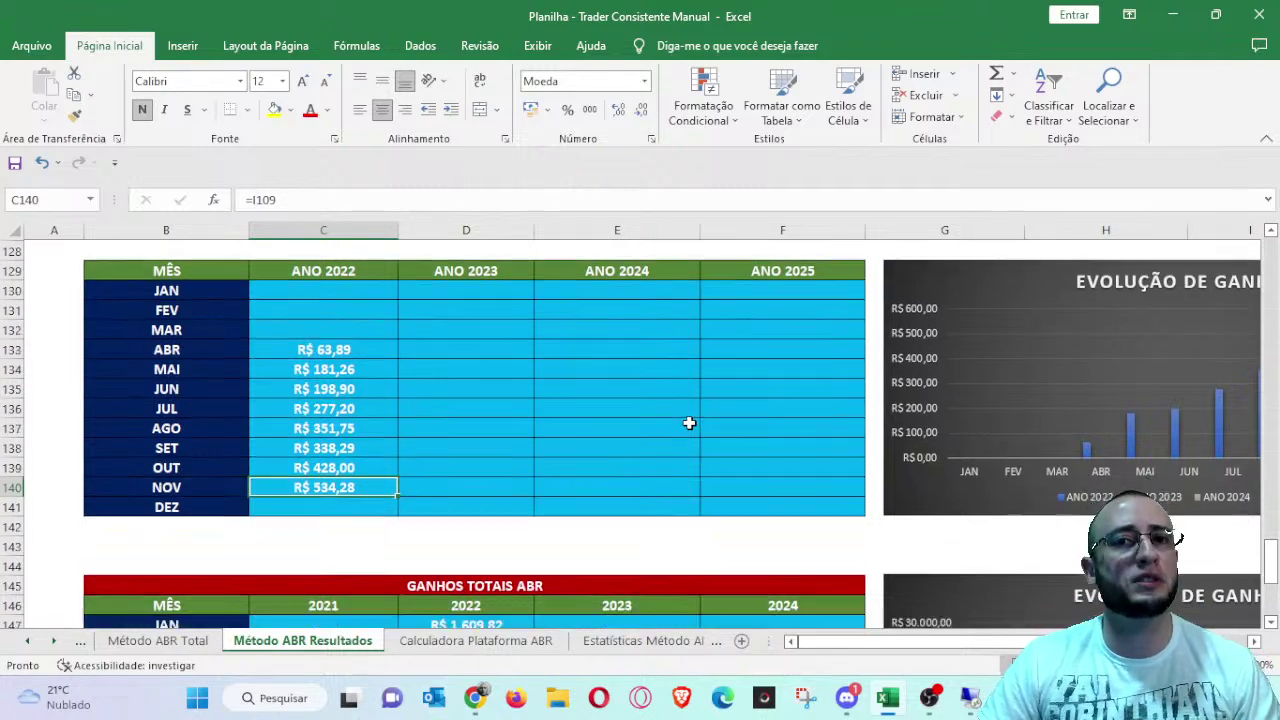
{"action": "scroll", "coordinate": [689, 423], "scroll_direction": "down", "scroll_amount": 2}
{"action": "scroll", "coordinate": [689, 423], "scroll_direction": "up", "scroll_amount": 13}
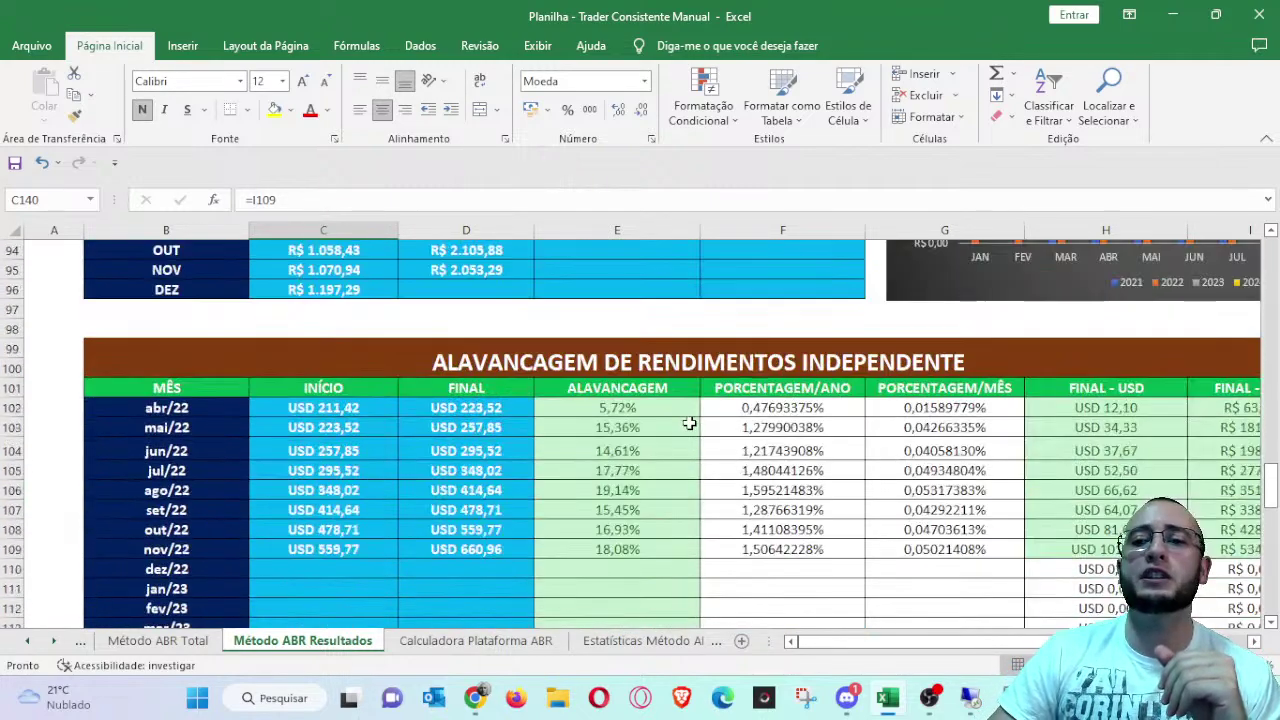
{"action": "scroll", "coordinate": [689, 423], "scroll_direction": "up", "scroll_amount": 10}
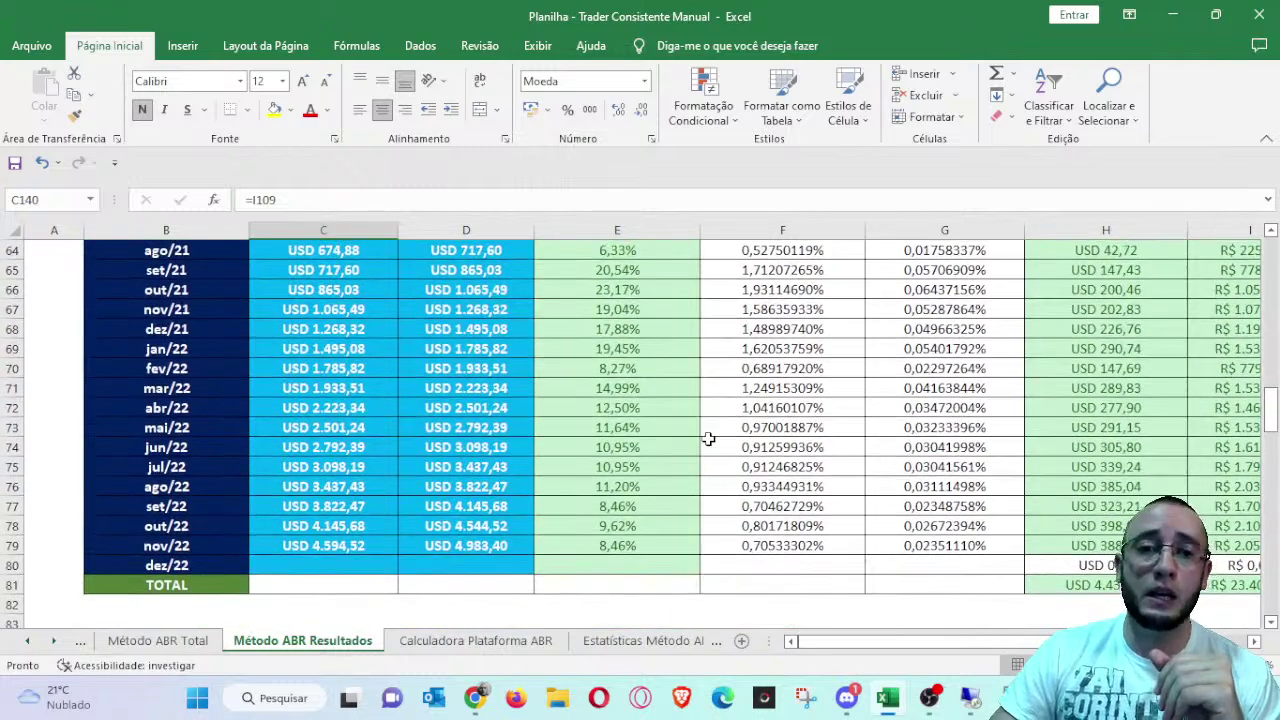
{"action": "scroll", "coordinate": [707, 439], "scroll_direction": "down", "scroll_amount": 1}
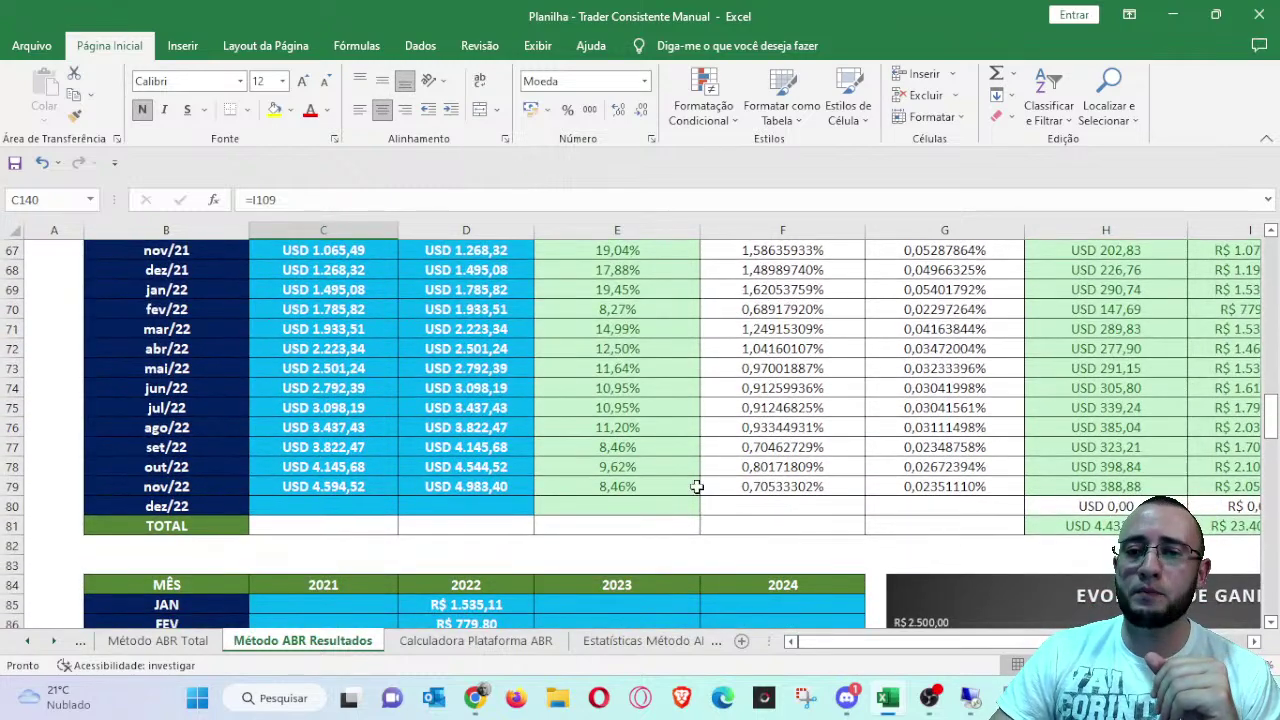
{"action": "scroll", "coordinate": [550, 470], "scroll_direction": "up", "scroll_amount": 2}
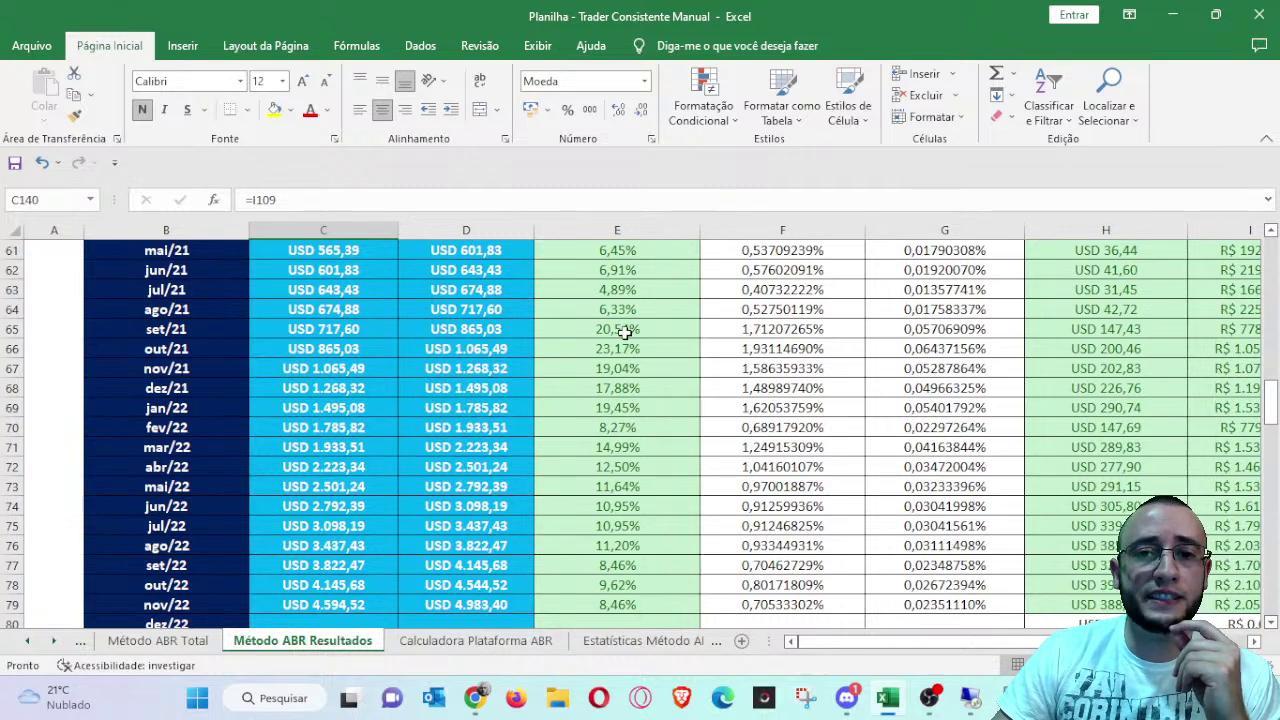
{"action": "left_click", "coordinate": [683, 330]}
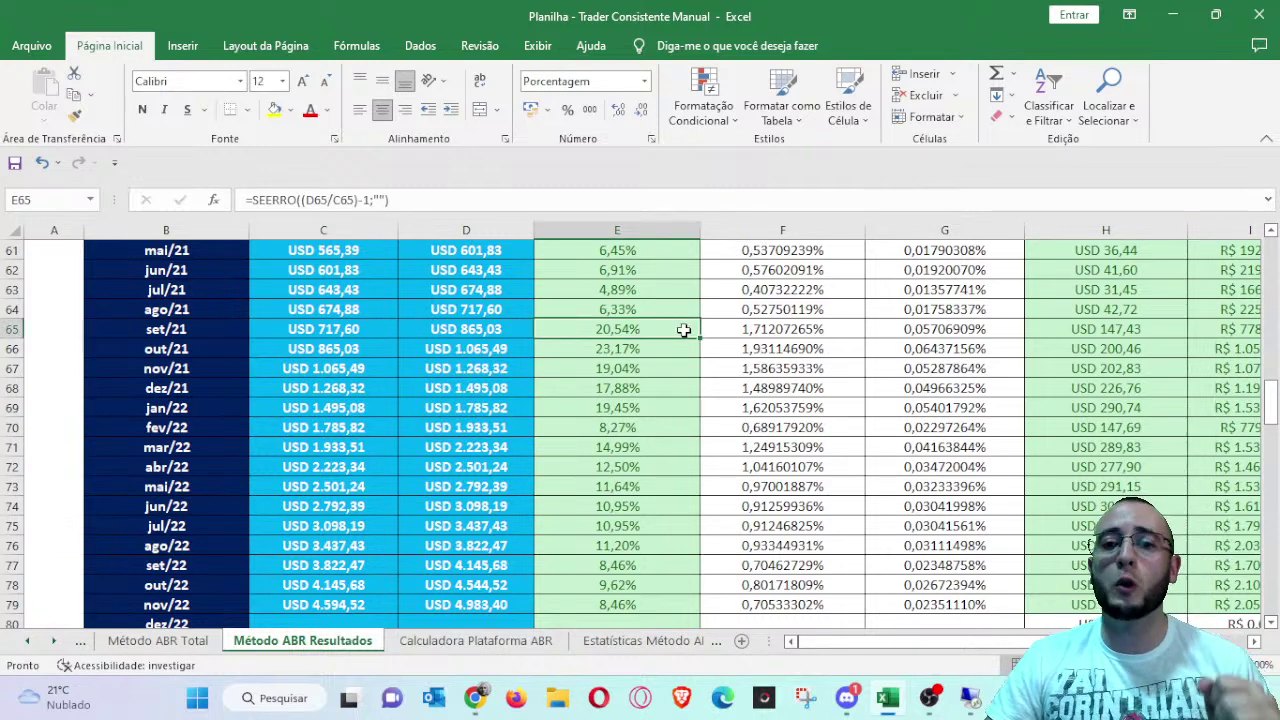
{"action": "scroll", "coordinate": [615, 308], "scroll_direction": "up", "scroll_amount": 1}
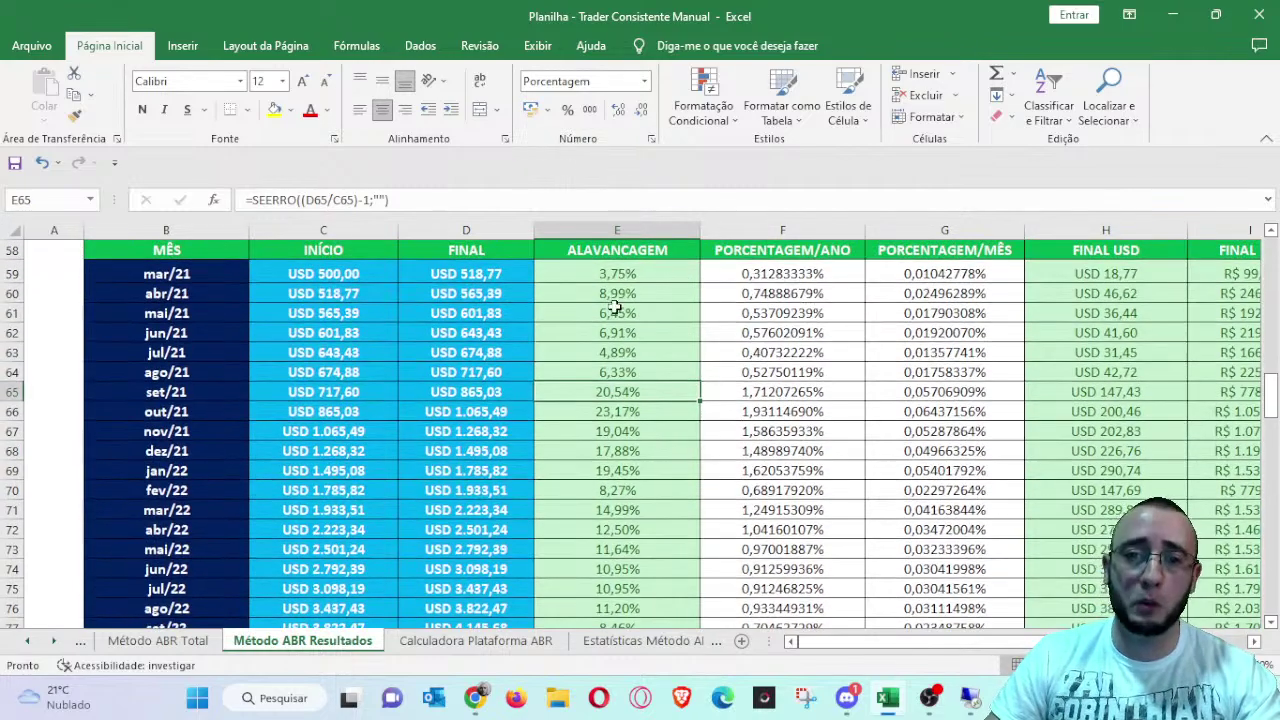
{"action": "left_click_drag", "start_coordinate": [652, 276], "coordinate": [659, 585]}
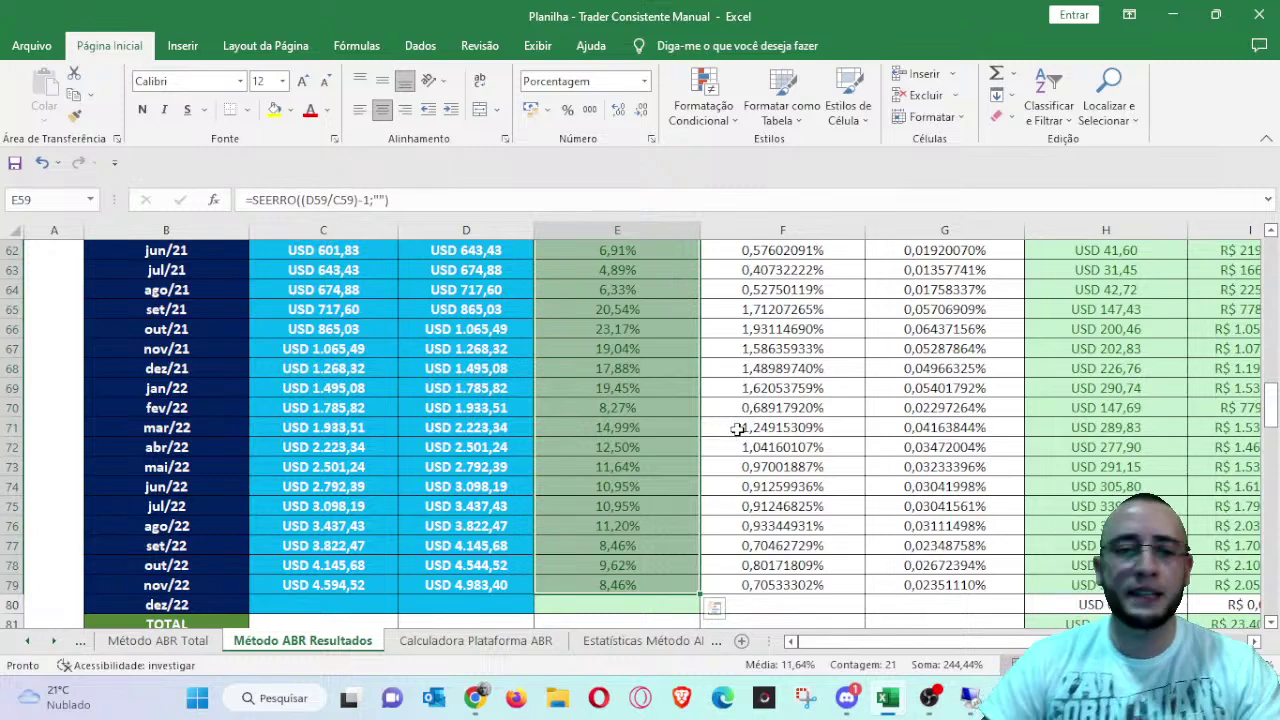
- Examine the 2022 monthly gains below the Aportes table, stepping through the months from NOV back to AGO
{"action": "scroll", "coordinate": [735, 432], "scroll_direction": "down", "scroll_amount": 1}
{"action": "scroll", "coordinate": [737, 429], "scroll_direction": "down", "scroll_amount": 6}
{"action": "left_click", "coordinate": [544, 486]}
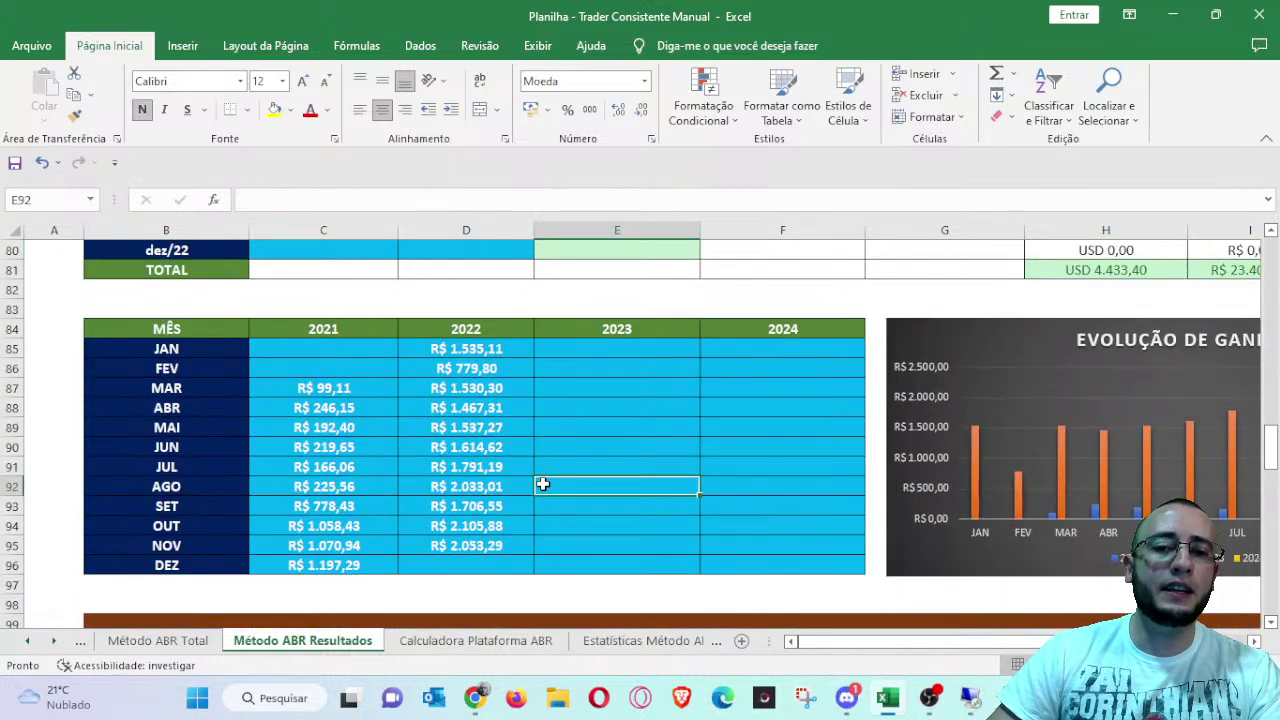
{"action": "left_click", "coordinate": [500, 548]}
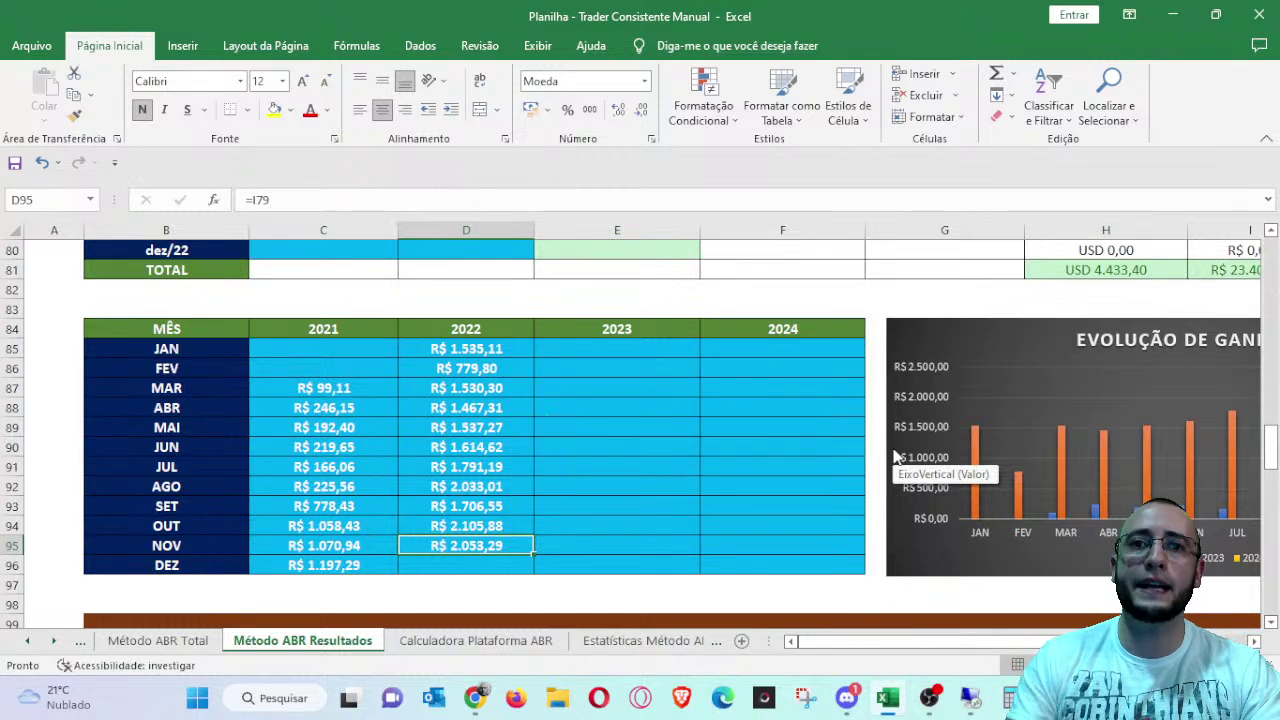
{"action": "key", "text": "Up"}
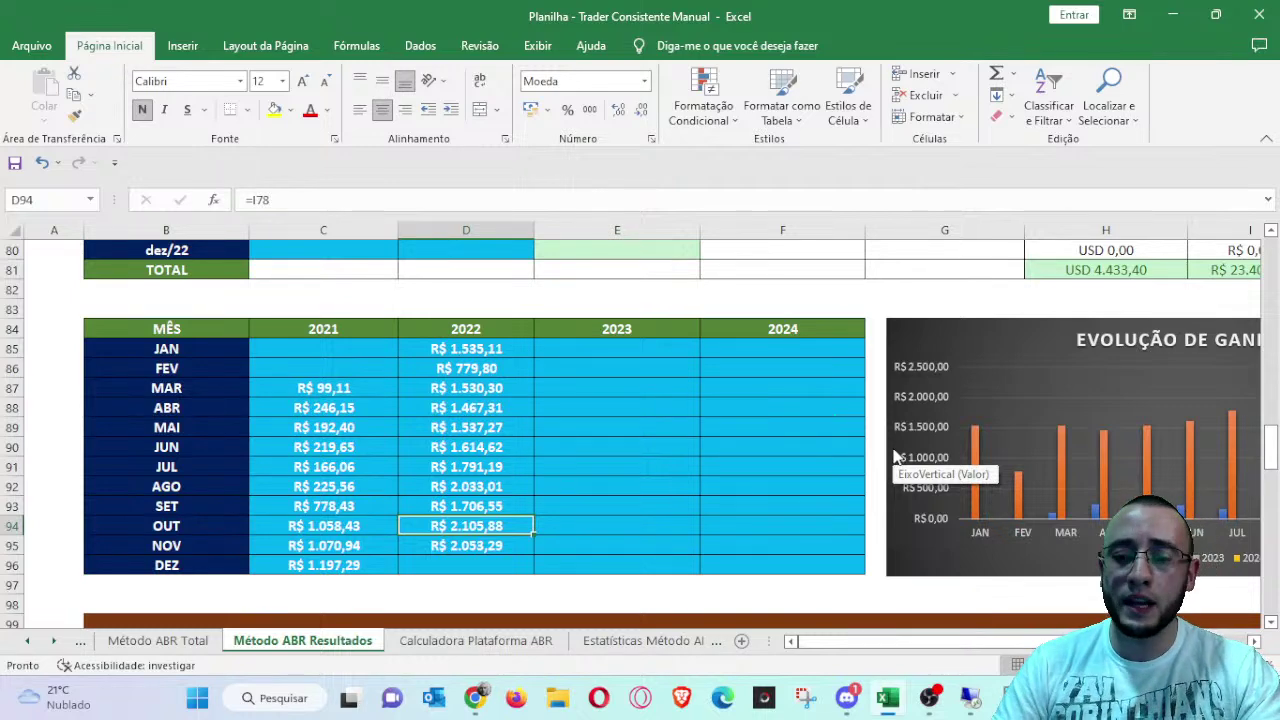
{"action": "key", "text": "Up"}
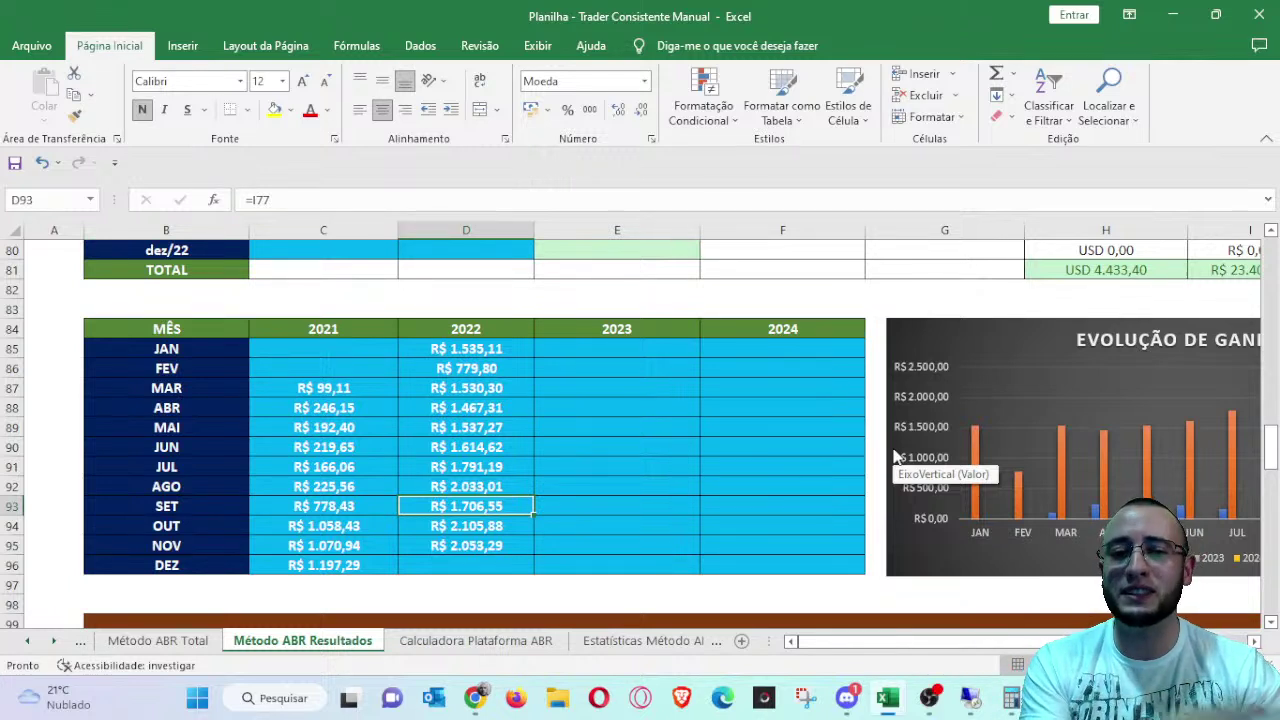
{"action": "key", "text": "Up"}
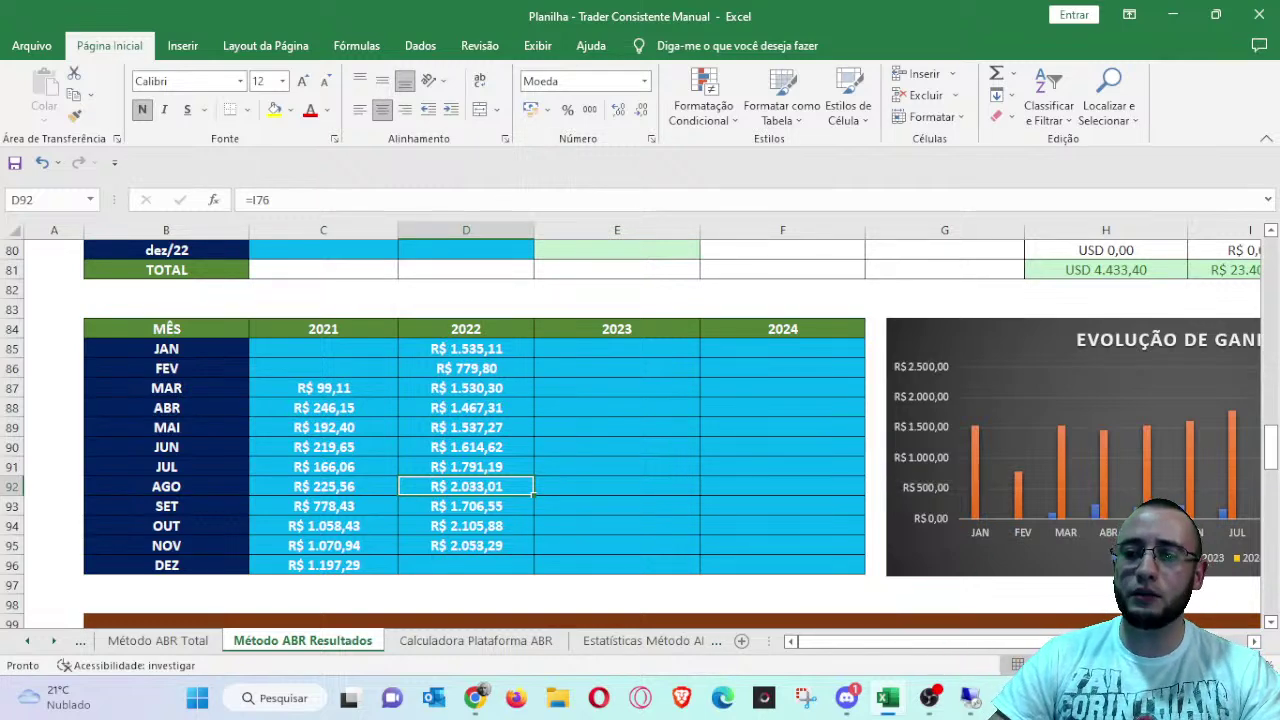
- View the full Evolução de Ganhos chart comparing 2021 and 2022 Aportes gains, and return to the monthly table
{"action": "left_click", "coordinate": [1252, 641]}
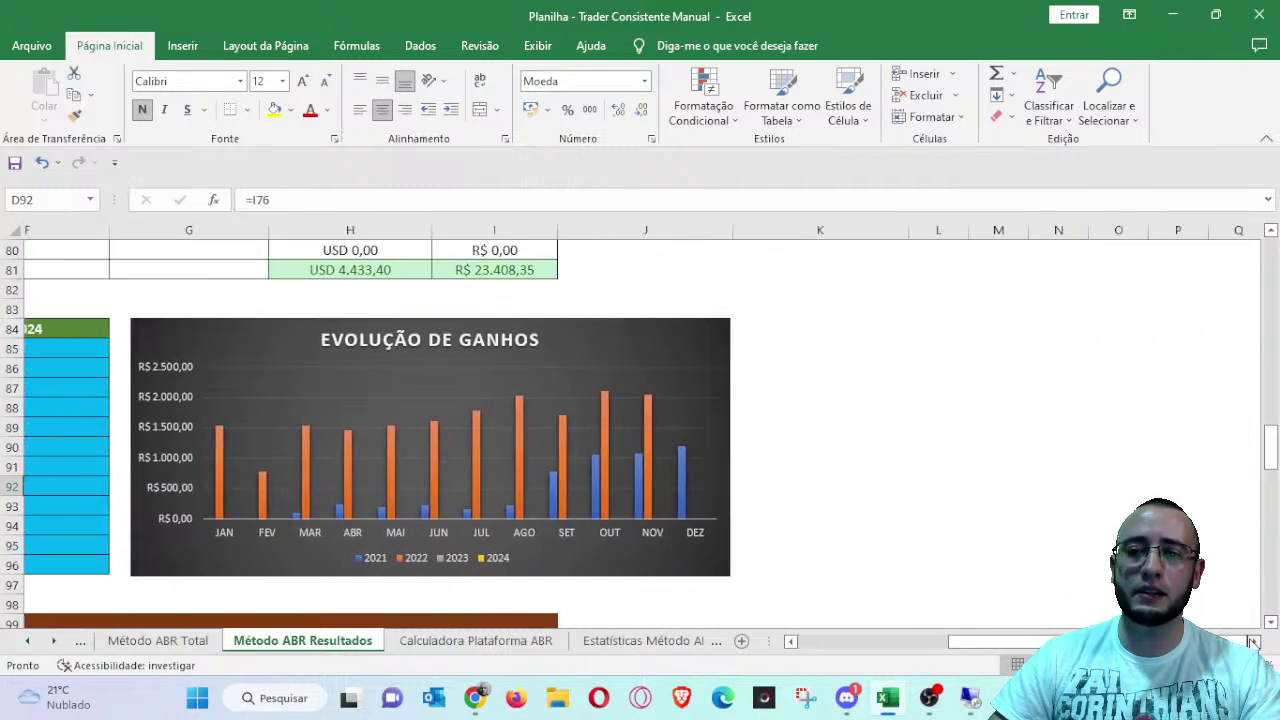
{"action": "left_click", "coordinate": [790, 641]}
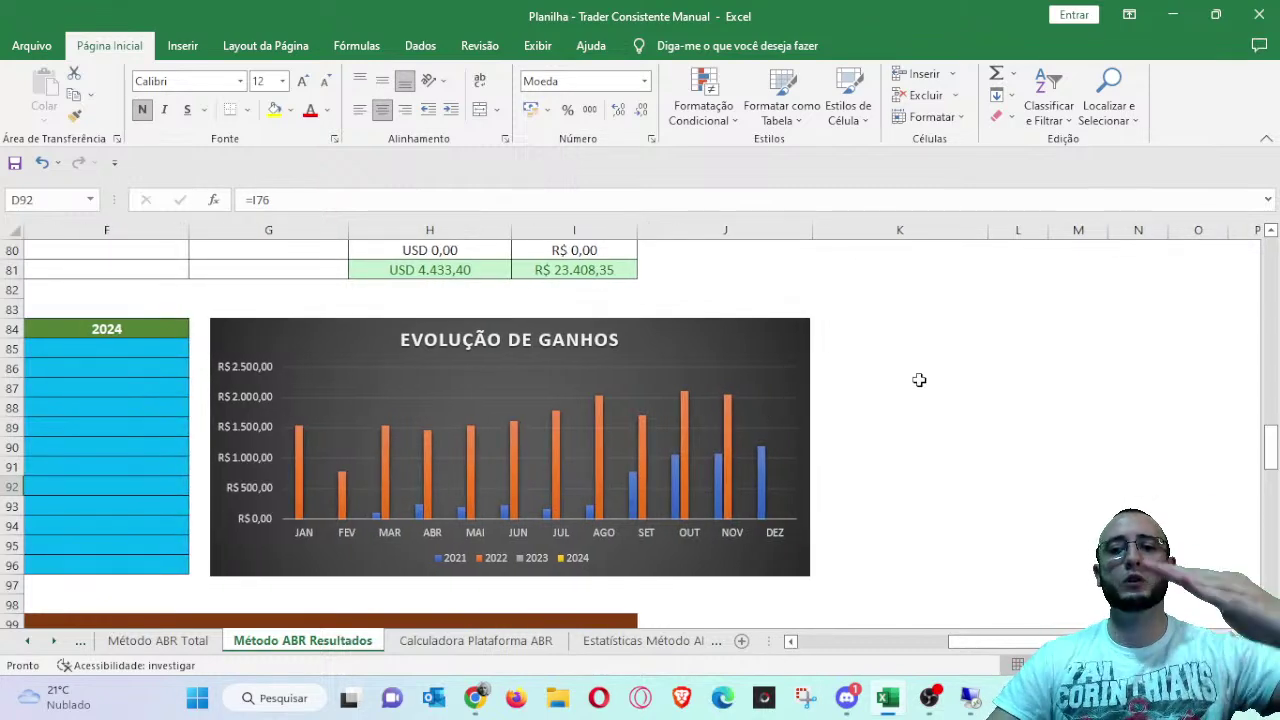
{"action": "left_click", "coordinate": [830, 641]}
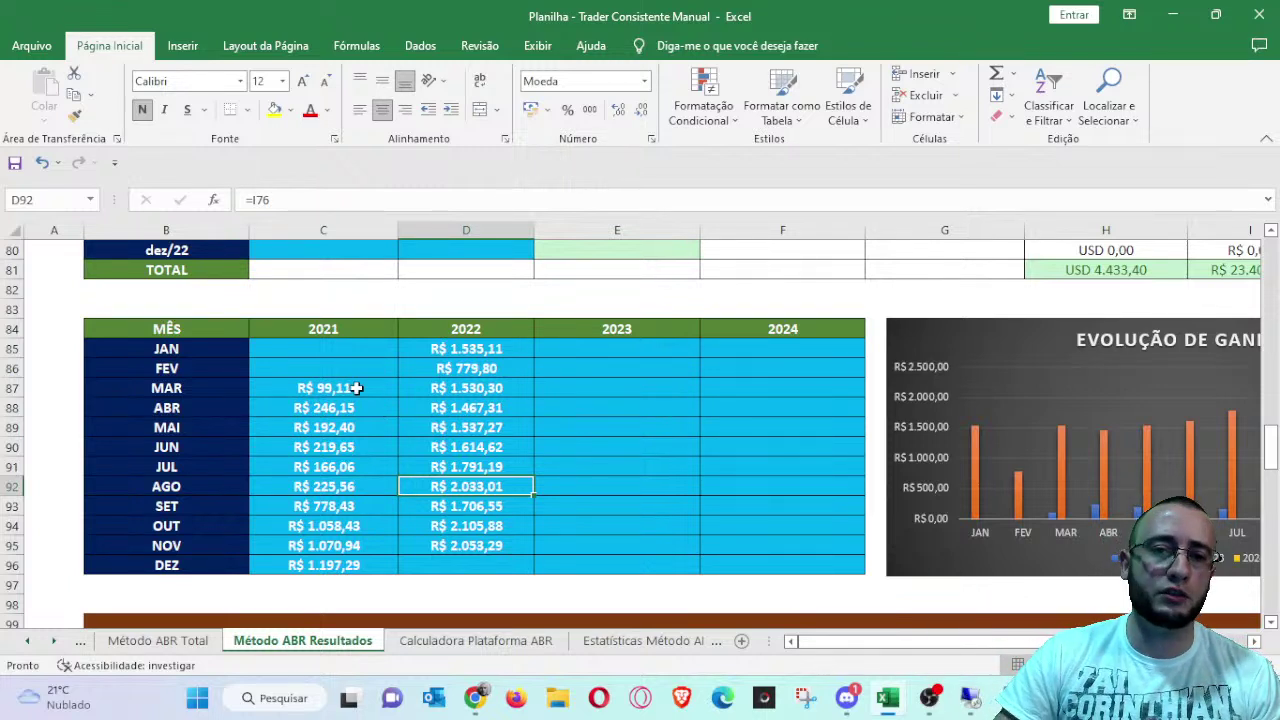
- Compare the SET 2021 and NOV 2022 gains in the monthly table with the leverage rows above it
{"action": "left_click", "coordinate": [358, 508]}
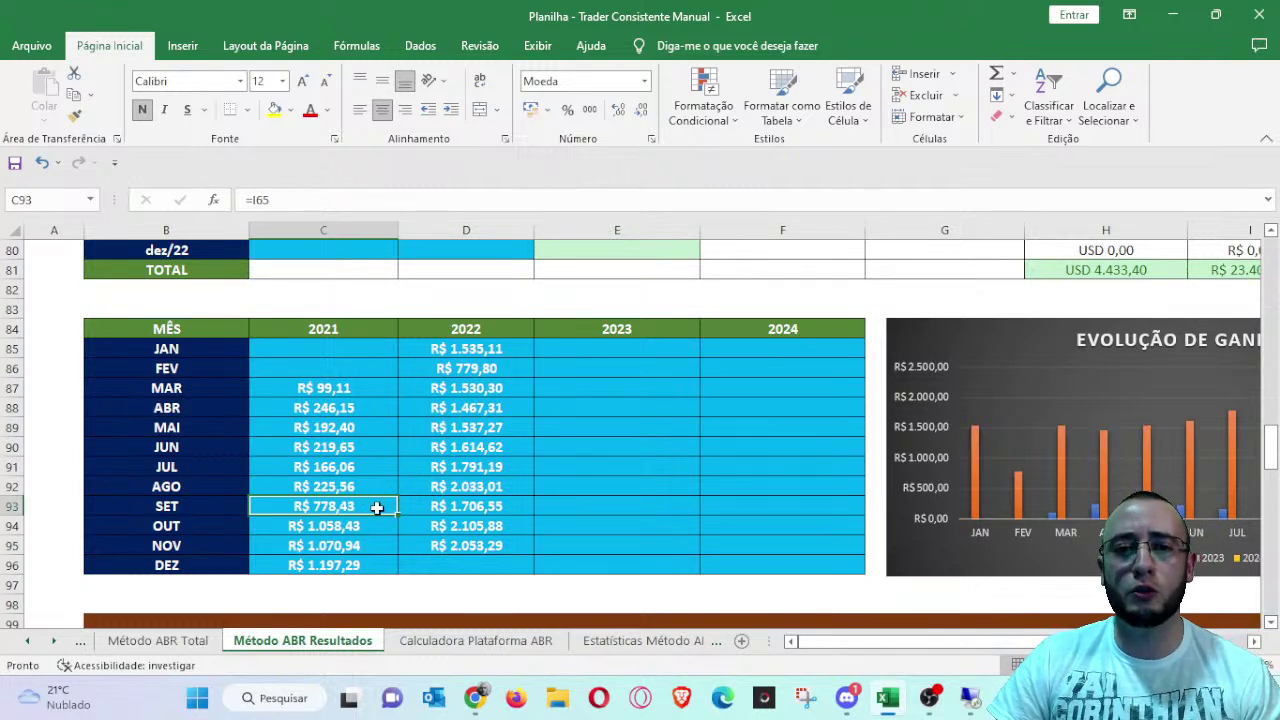
{"action": "left_click", "coordinate": [509, 546]}
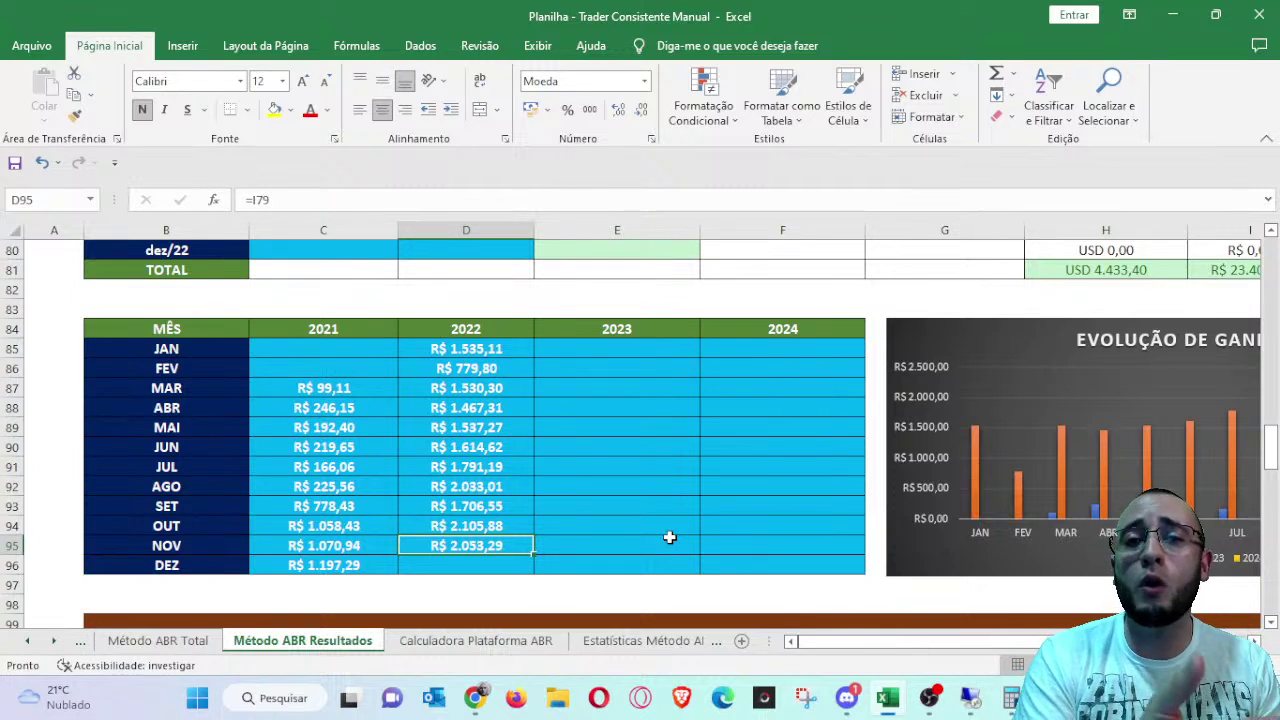
{"action": "scroll", "coordinate": [669, 537], "scroll_direction": "up", "scroll_amount": 4}
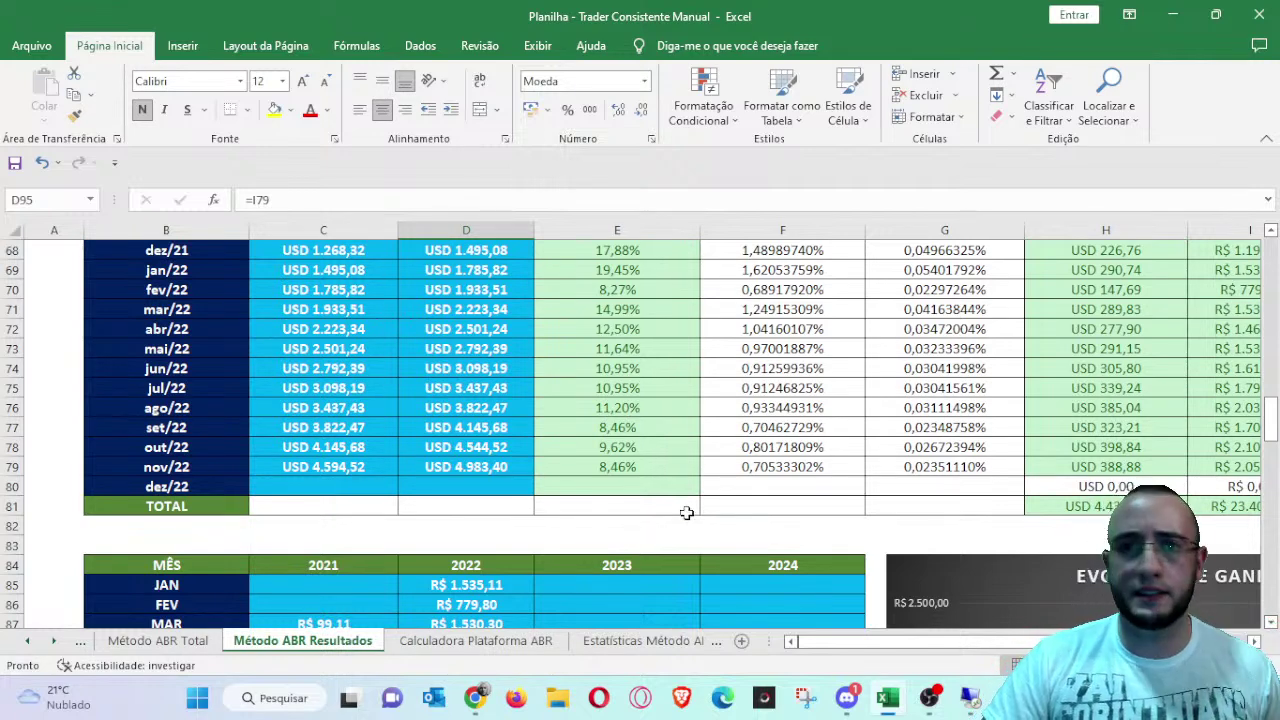
{"action": "scroll", "coordinate": [640, 440], "scroll_direction": "down", "scroll_amount": 3}
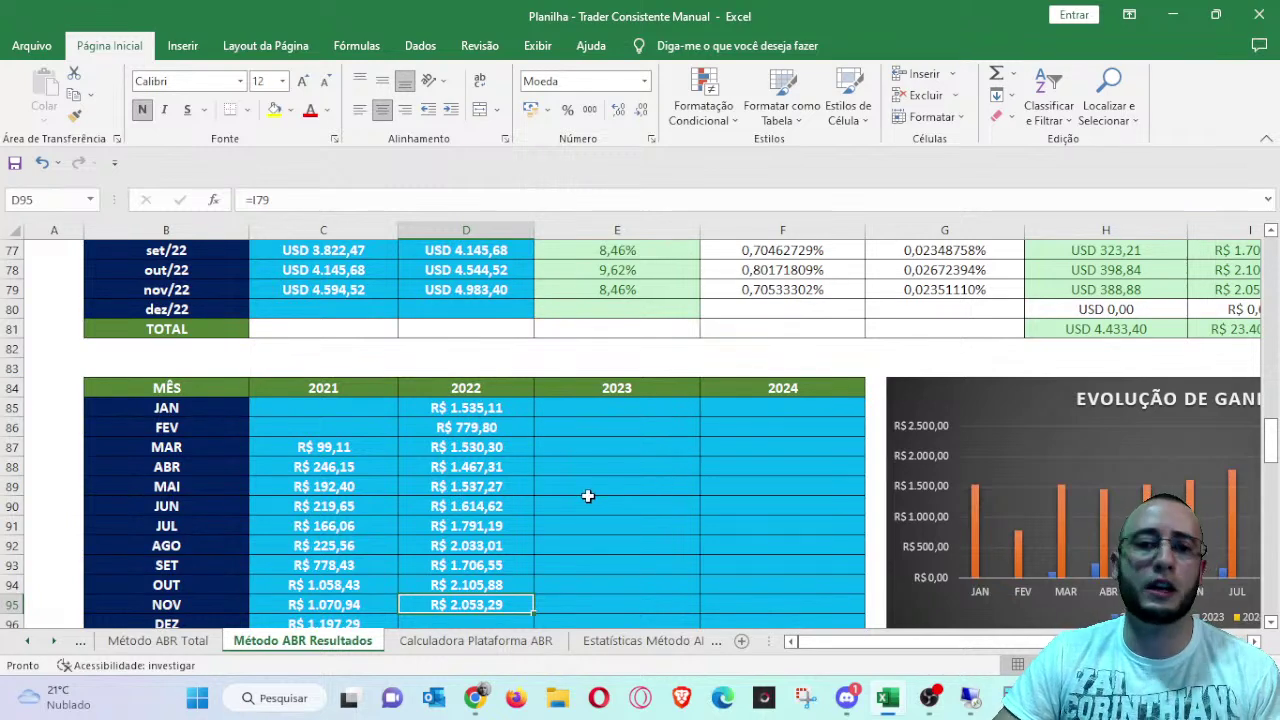
{"action": "scroll", "coordinate": [575, 490], "scroll_direction": "down", "scroll_amount": 1}
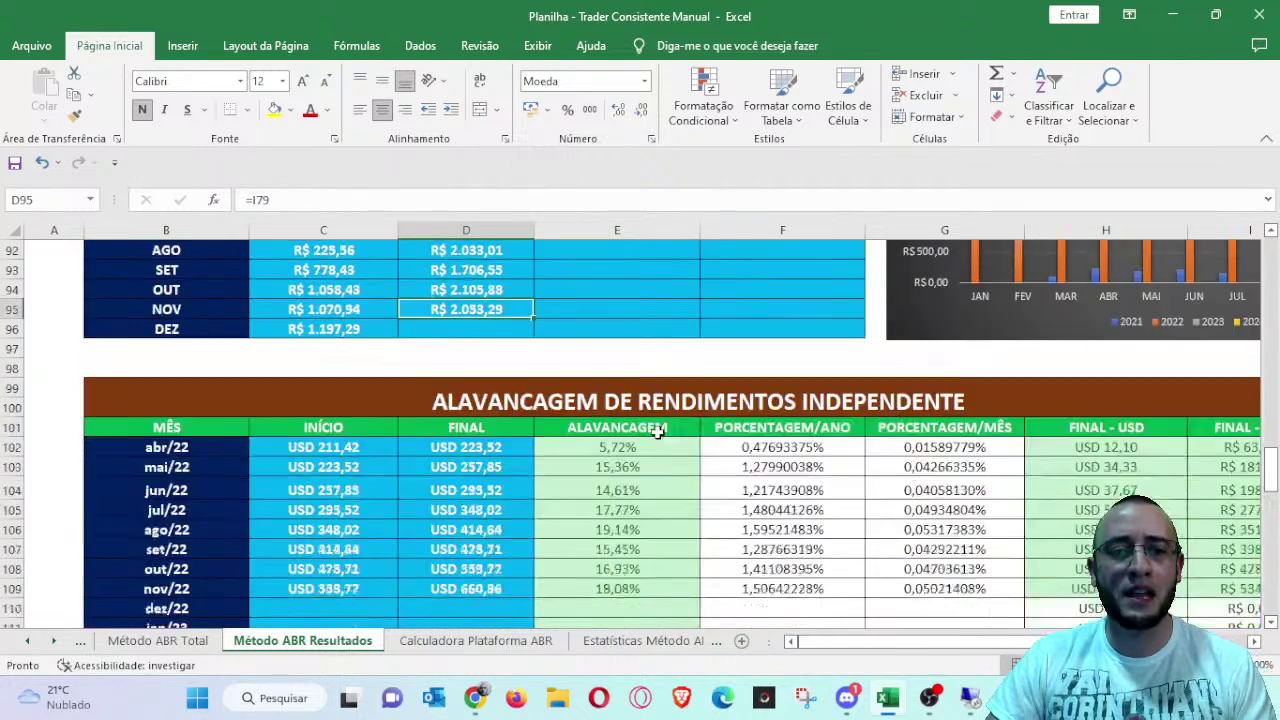
- Go to the Ganhos Totais ABR table and examine its overall TOTAL and the NOV 2022 gain
{"action": "scroll", "coordinate": [655, 440], "scroll_direction": "down", "scroll_amount": 18}
{"action": "scroll", "coordinate": [657, 449], "scroll_direction": "down", "scroll_amount": 4}
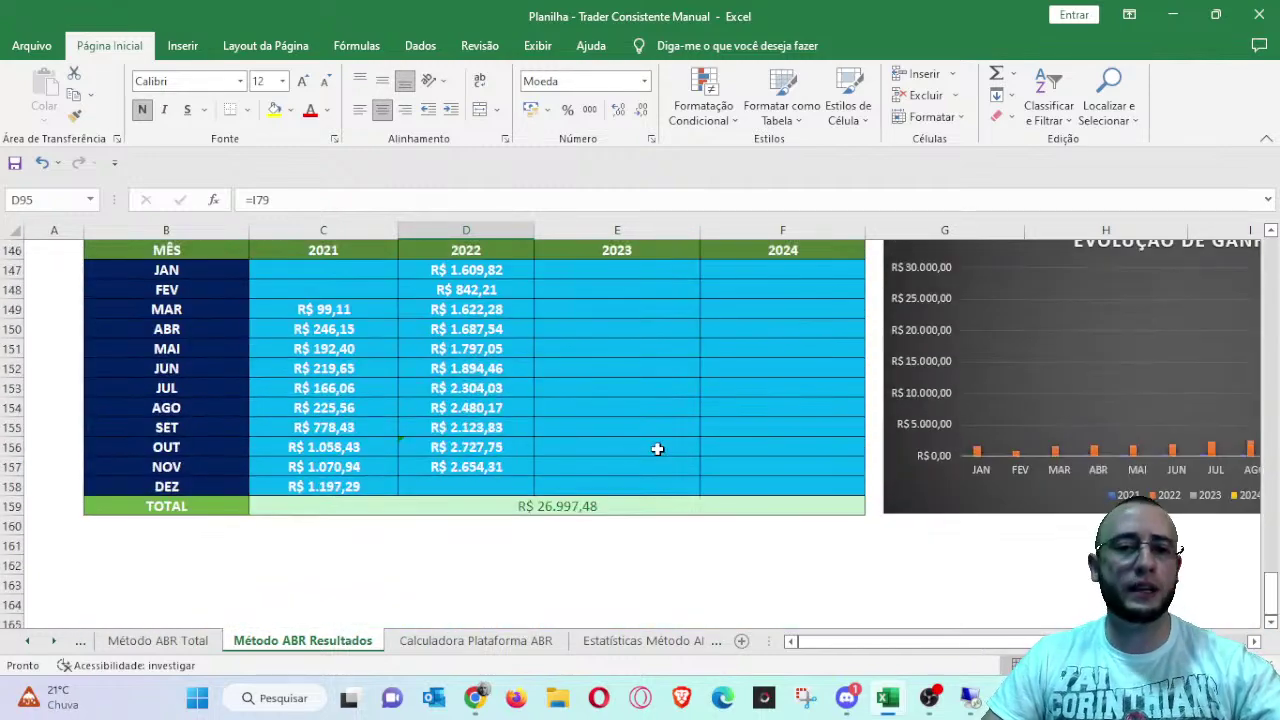
{"action": "scroll", "coordinate": [657, 449], "scroll_direction": "up", "scroll_amount": 1}
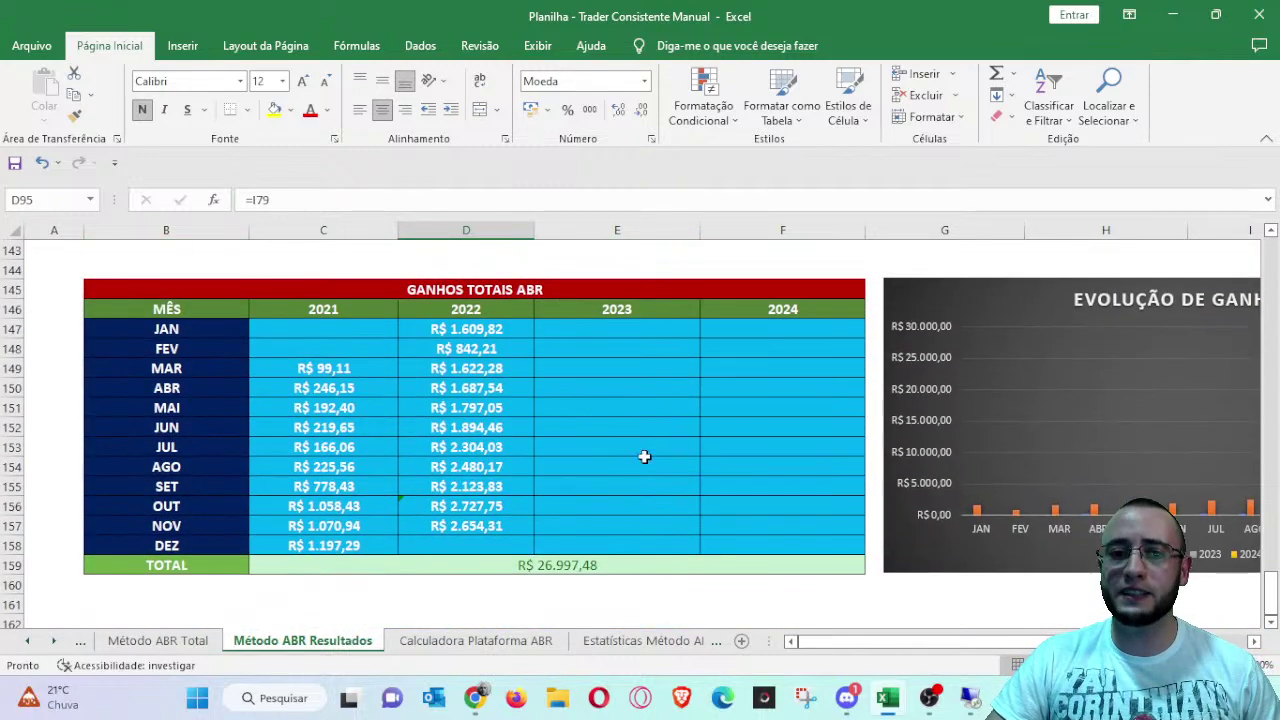
{"action": "left_click", "coordinate": [623, 565]}
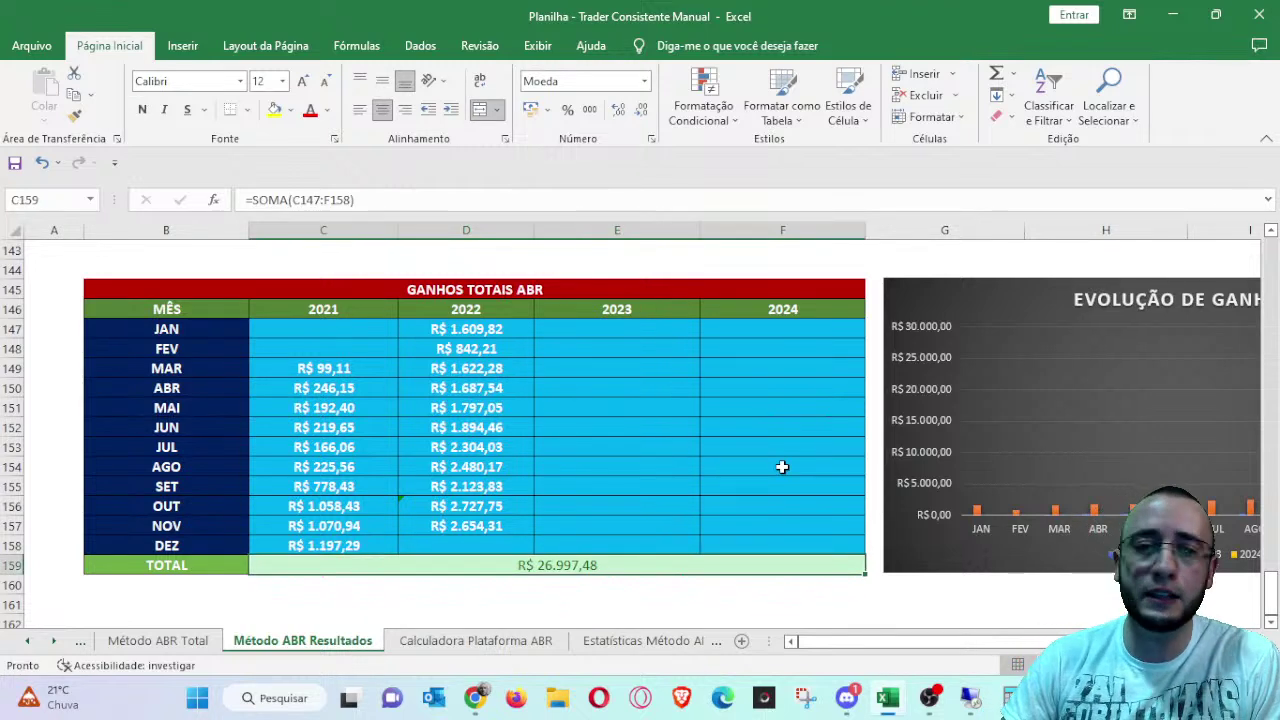
{"action": "left_click", "coordinate": [498, 525]}
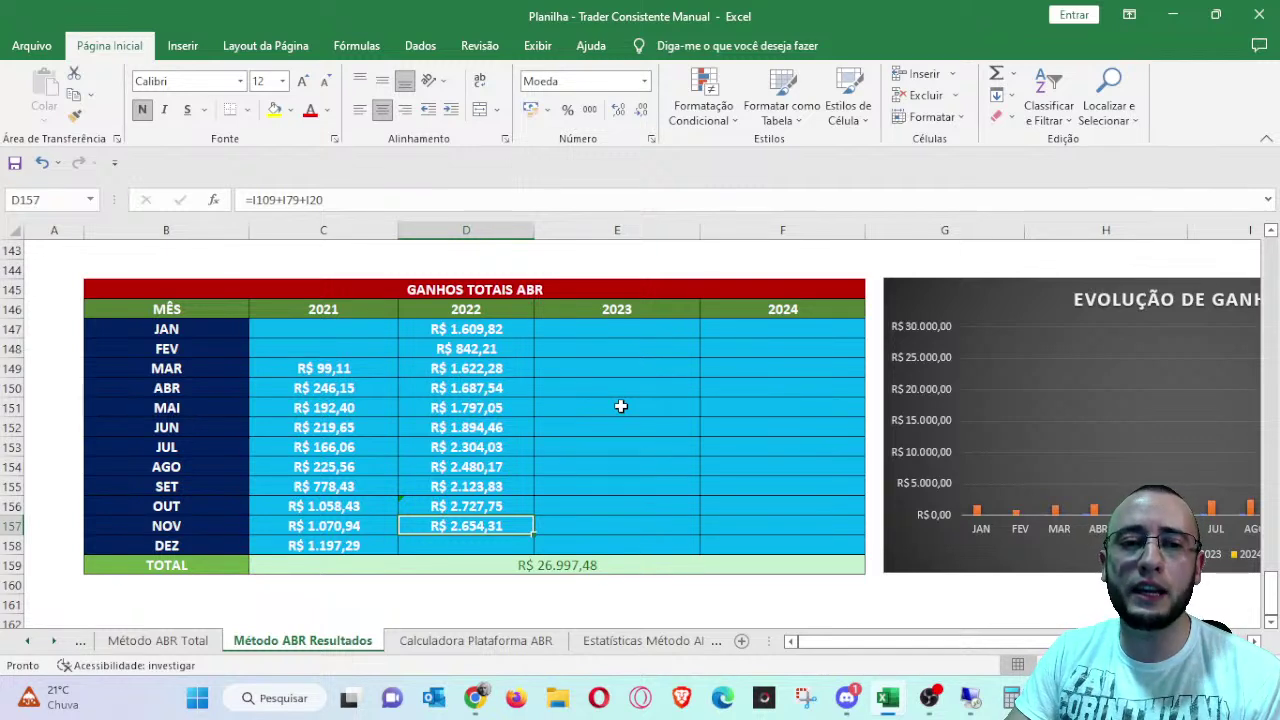
{"action": "left_click", "coordinate": [658, 403]}
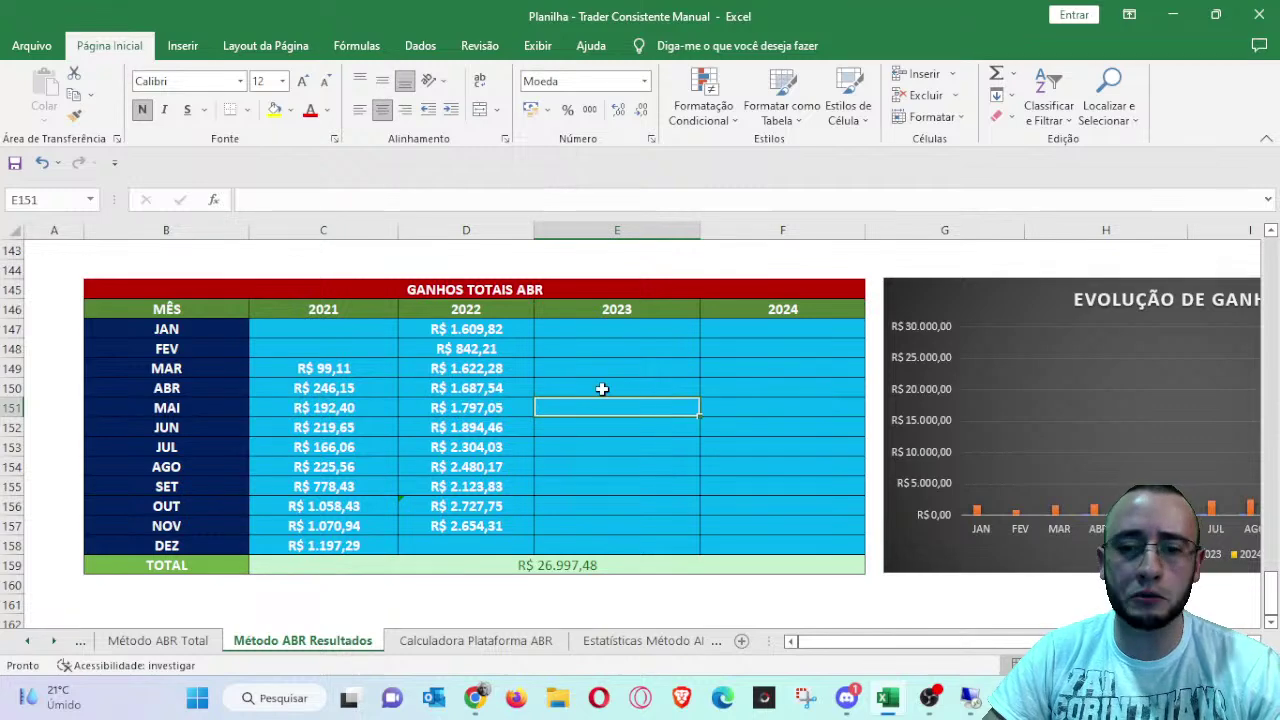
- Open the Estatísticas Método ABR sheet and examine the candle sequences recorded on days 30 and 19
{"action": "left_click", "coordinate": [625, 641]}
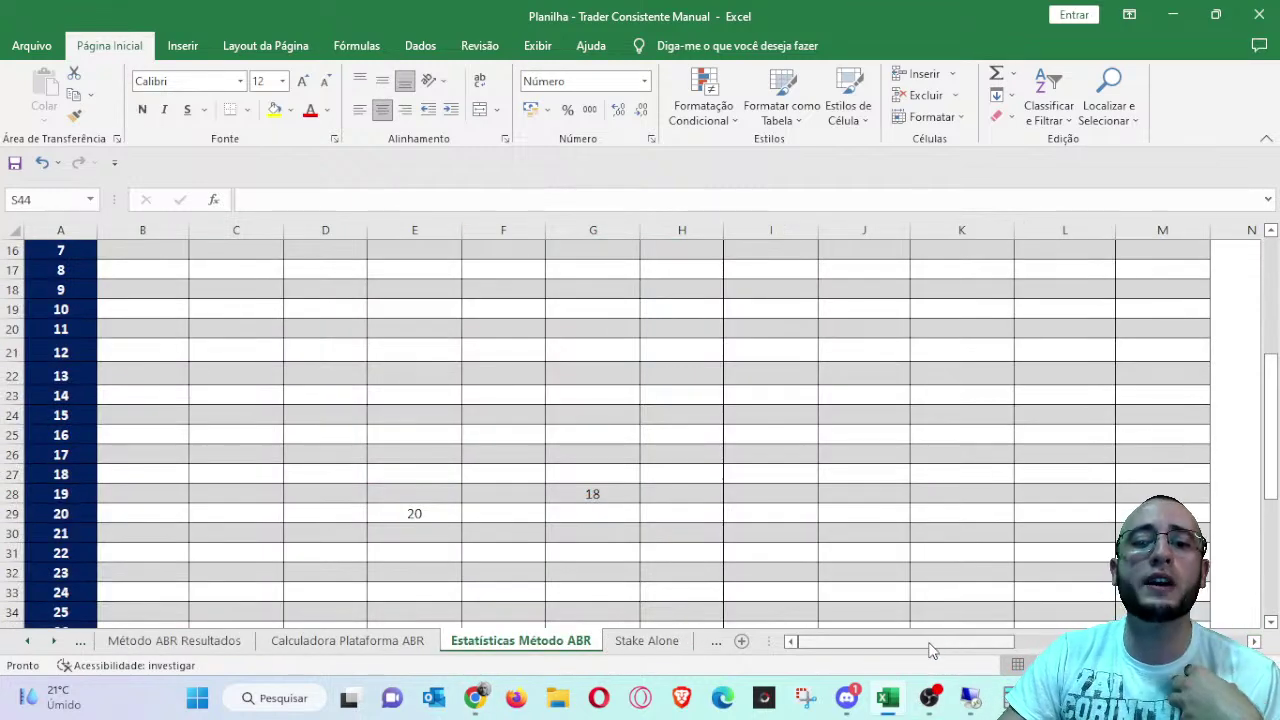
{"action": "scroll", "coordinate": [841, 528], "scroll_direction": "up", "scroll_amount": 5}
{"action": "scroll", "coordinate": [838, 528], "scroll_direction": "down", "scroll_amount": 8}
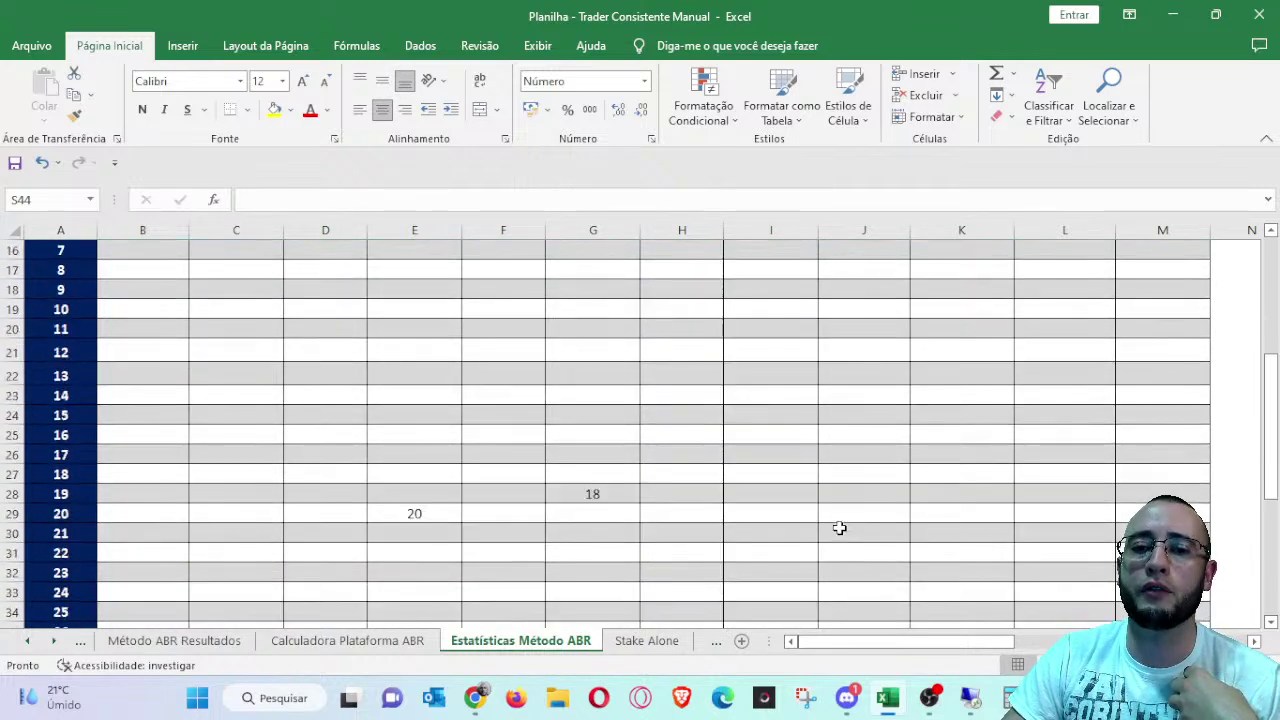
{"action": "left_click", "coordinate": [440, 327]}
{"action": "left_click", "coordinate": [682, 524]}
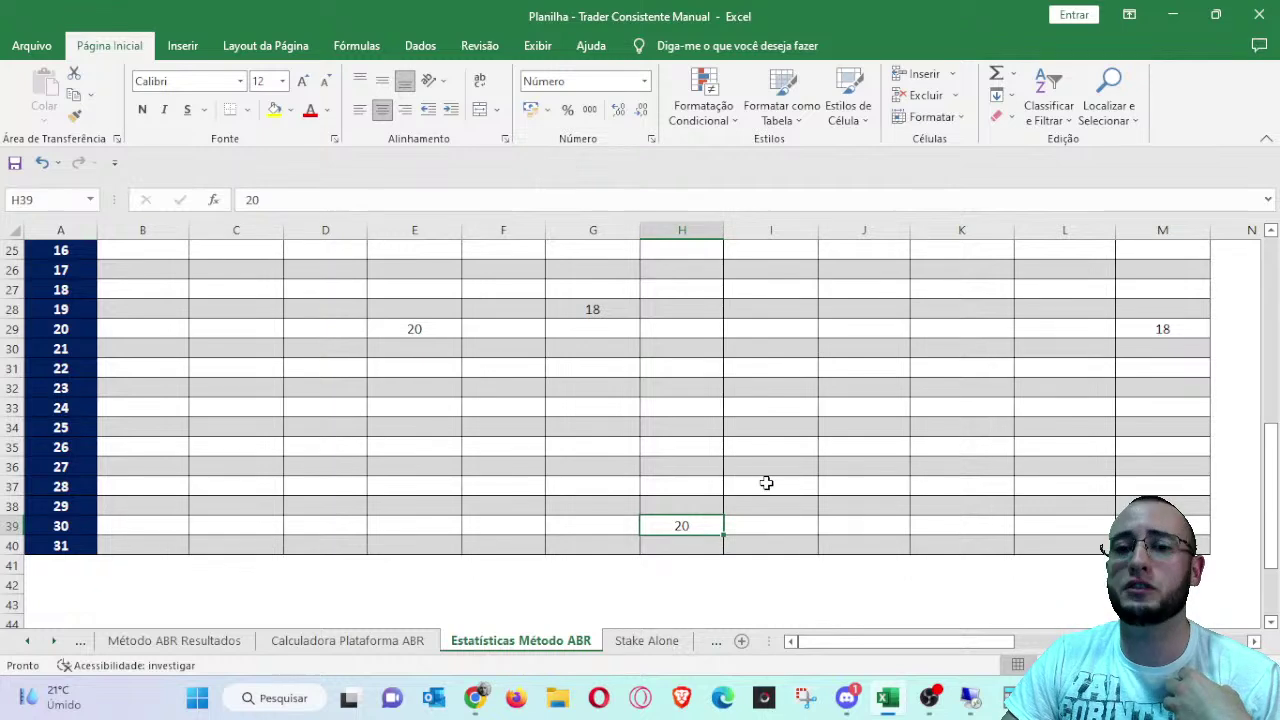
{"action": "scroll", "coordinate": [760, 478], "scroll_direction": "up", "scroll_amount": 1}
{"action": "left_click", "coordinate": [597, 372]}
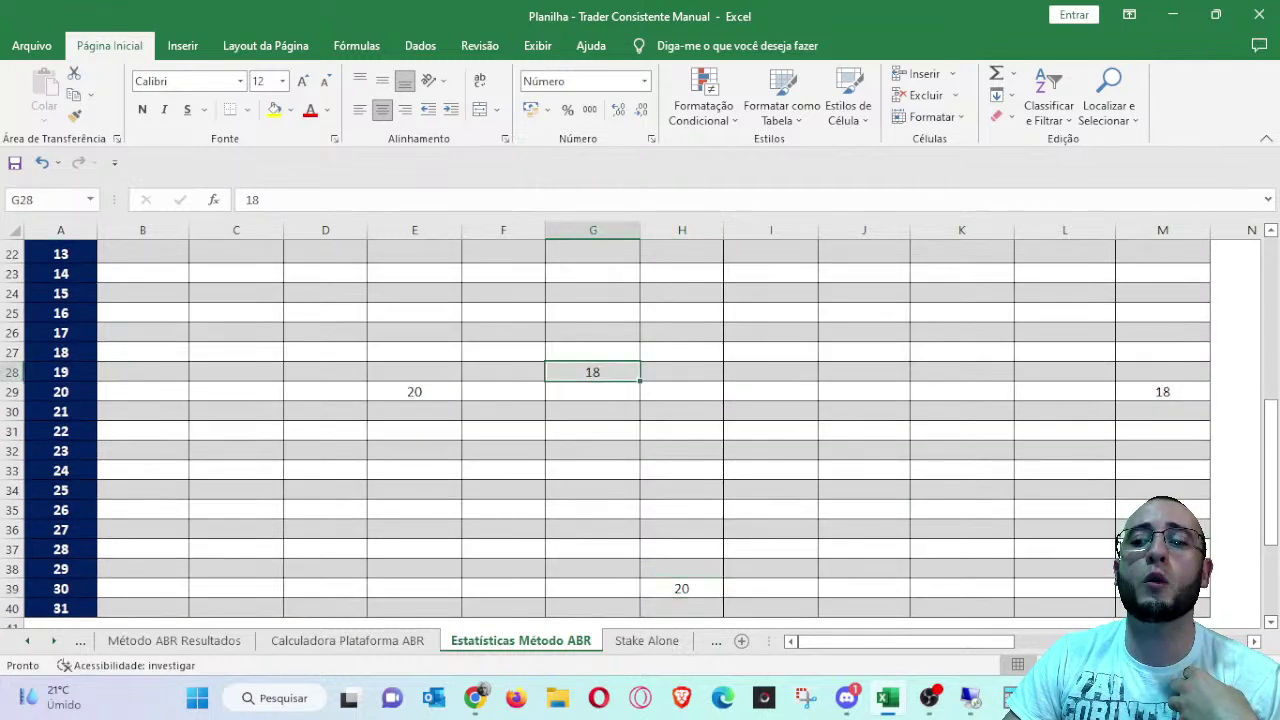
- View the Histórico Candles Meses table with its sequence counts by month
{"action": "scroll", "coordinate": [640, 430], "scroll_direction": "right", "scroll_amount": 5}
{"action": "scroll", "coordinate": [640, 430], "scroll_direction": "up", "scroll_amount": 4}
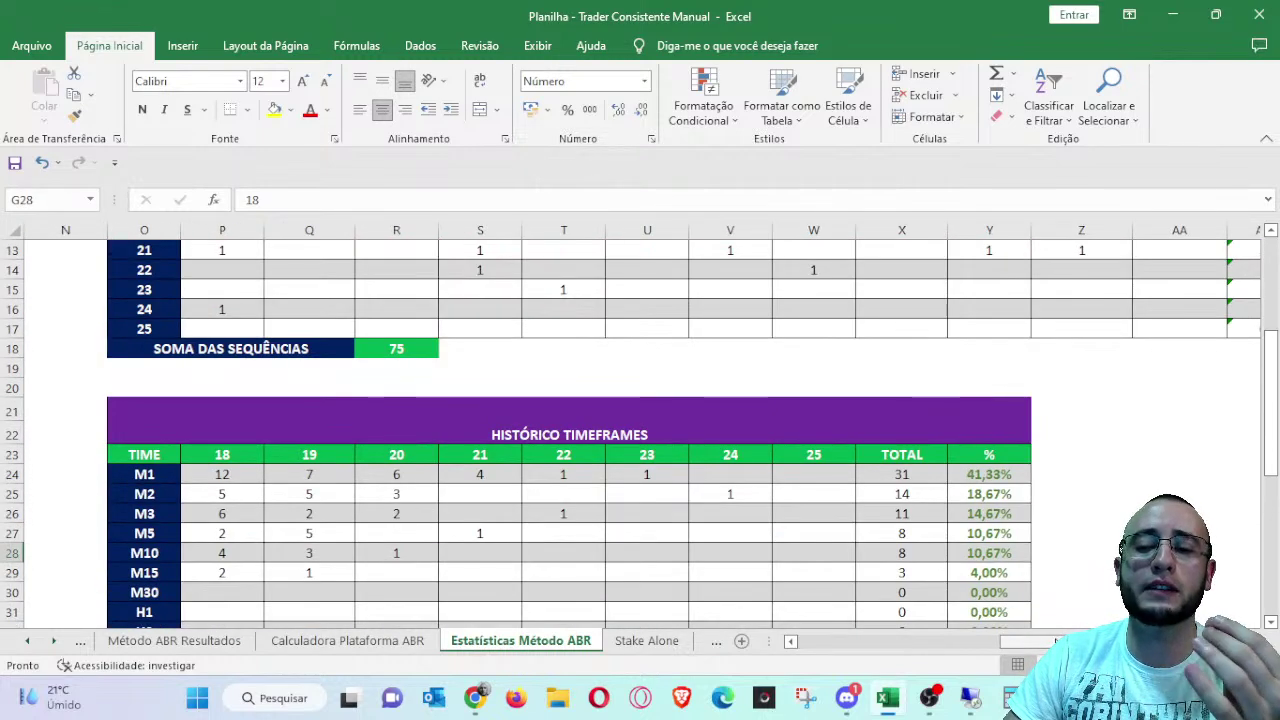
{"action": "scroll", "coordinate": [1094, 574], "scroll_direction": "up", "scroll_amount": 3}
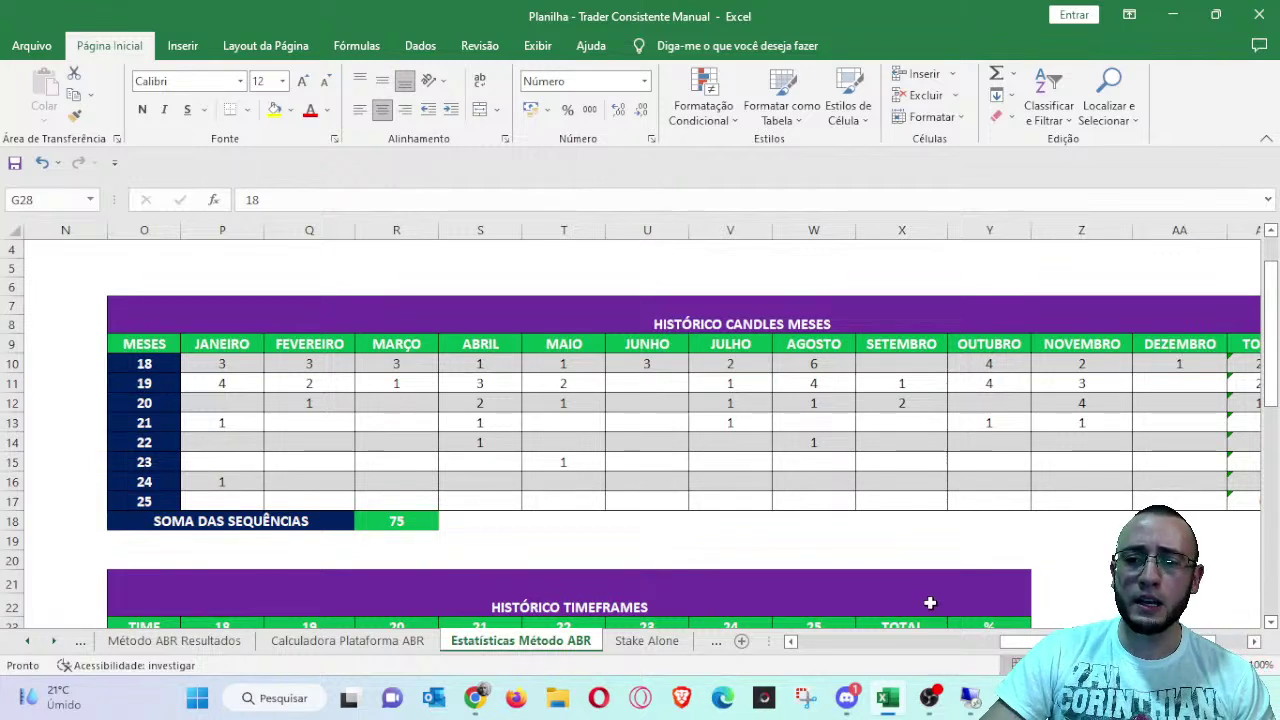
- Examine the M1 percentage in the Histórico Timeframes table alongside the Soma das Sequências
{"action": "scroll", "coordinate": [930, 603], "scroll_direction": "down", "scroll_amount": 5}
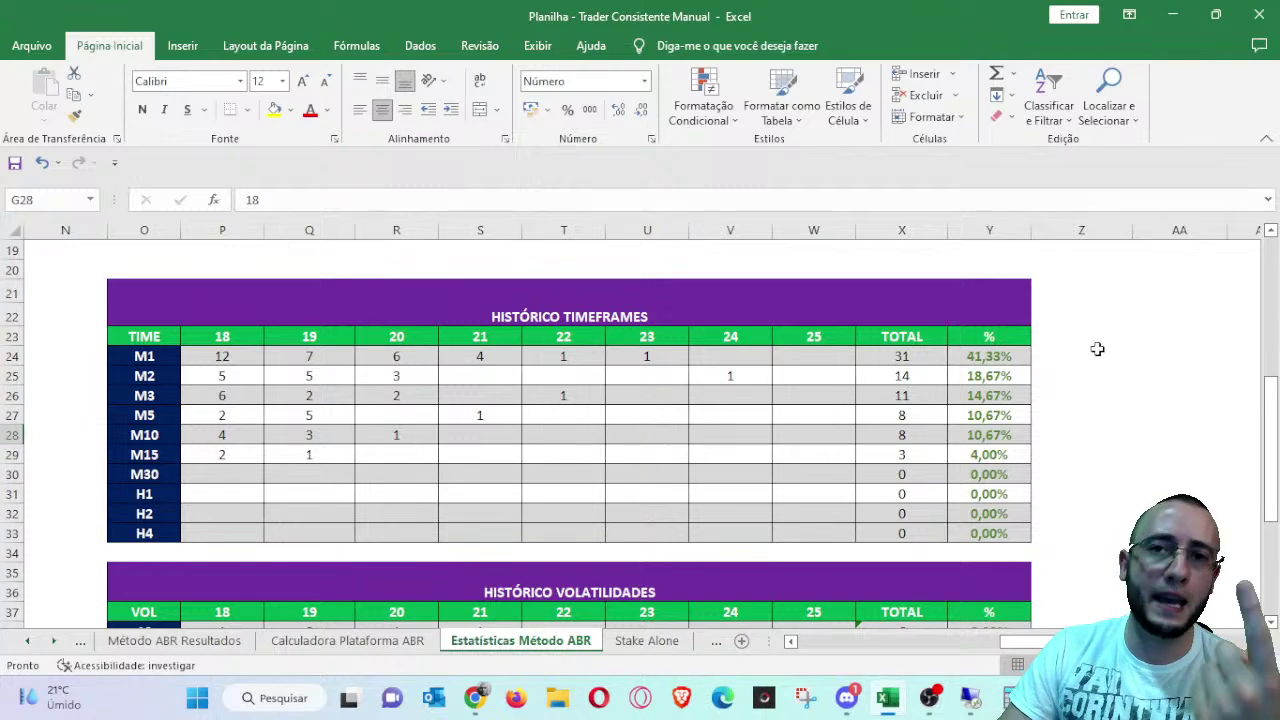
{"action": "left_click", "coordinate": [1000, 353]}
{"action": "scroll", "coordinate": [1000, 350], "scroll_direction": "up", "scroll_amount": 2}
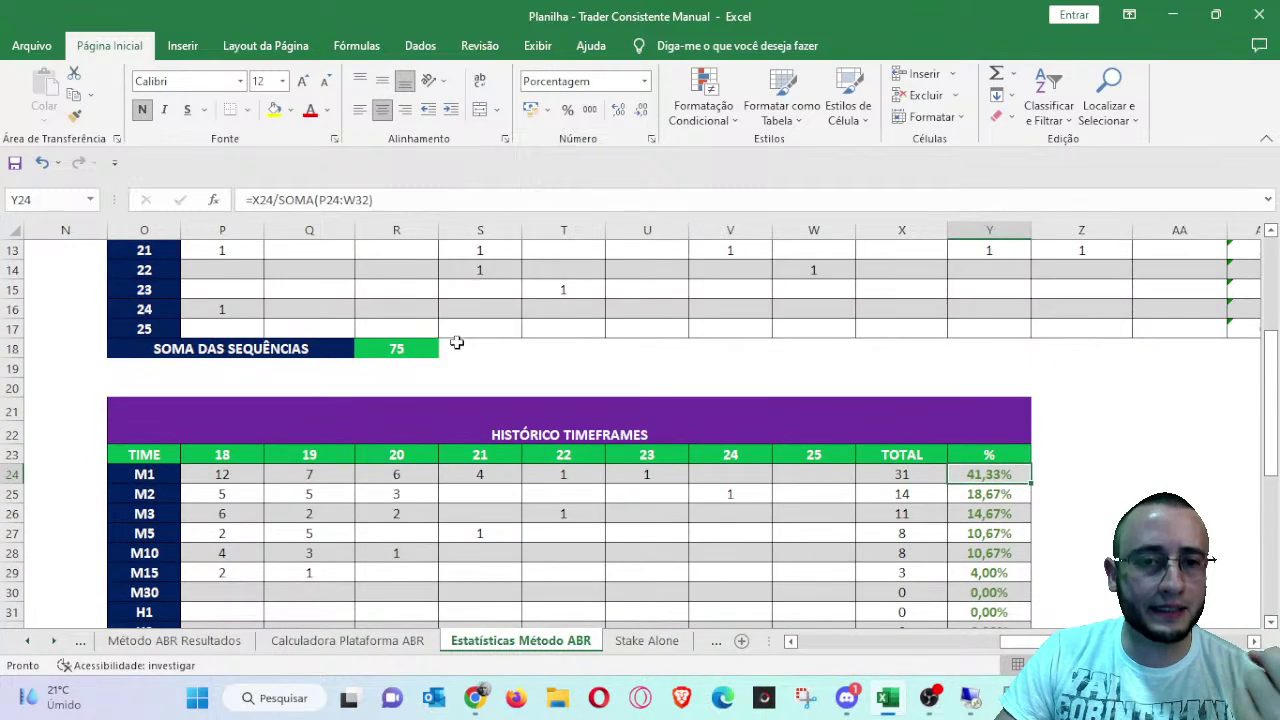
{"action": "scroll", "coordinate": [740, 350], "scroll_direction": "down", "scroll_amount": 1}
{"action": "scroll", "coordinate": [744, 348], "scroll_direction": "down", "scroll_amount": 1}
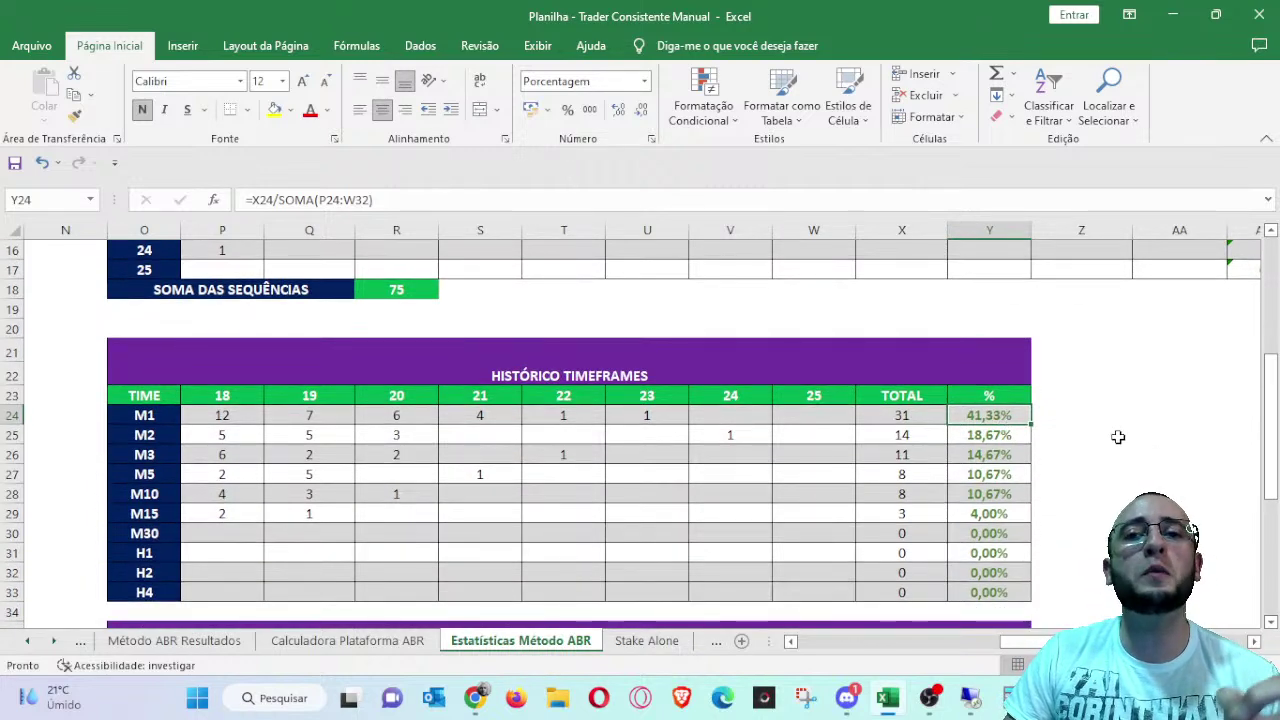
- Check the M1 total in Histórico Timeframes, and select the M1 to M15 percentages to view their average and sum
{"action": "left_click", "coordinate": [902, 415]}
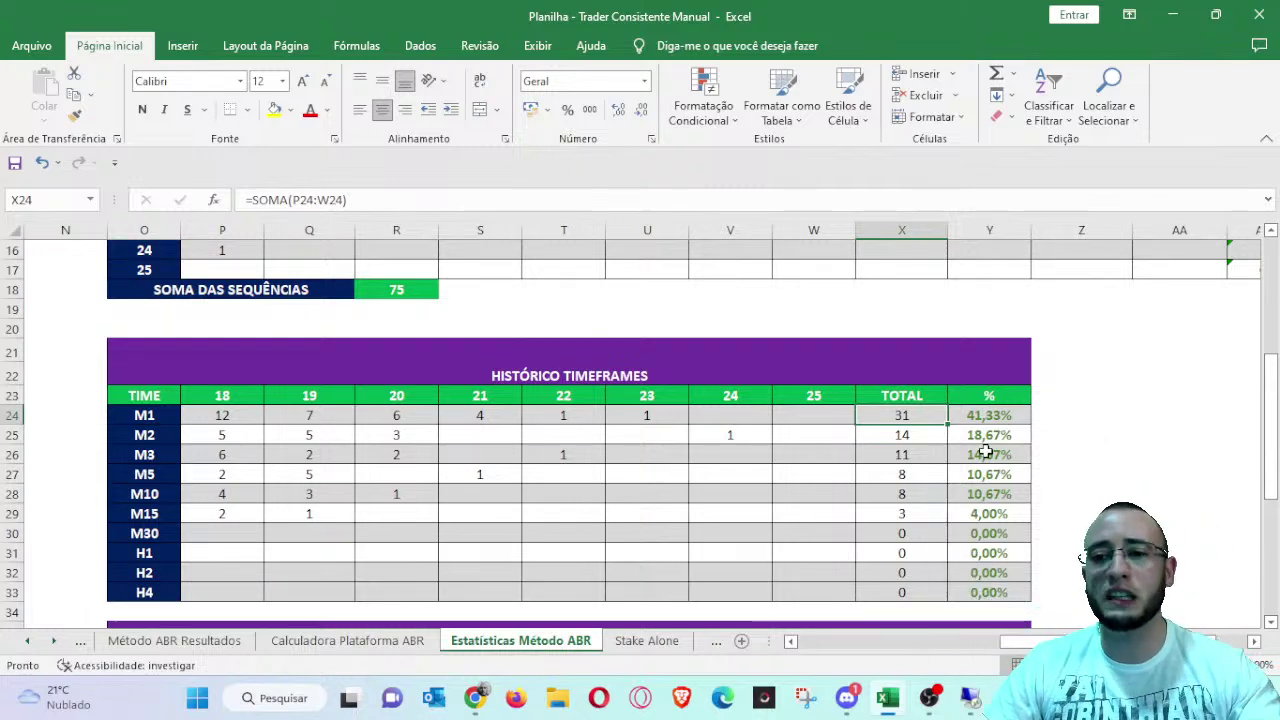
{"action": "left_click", "coordinate": [1000, 423]}
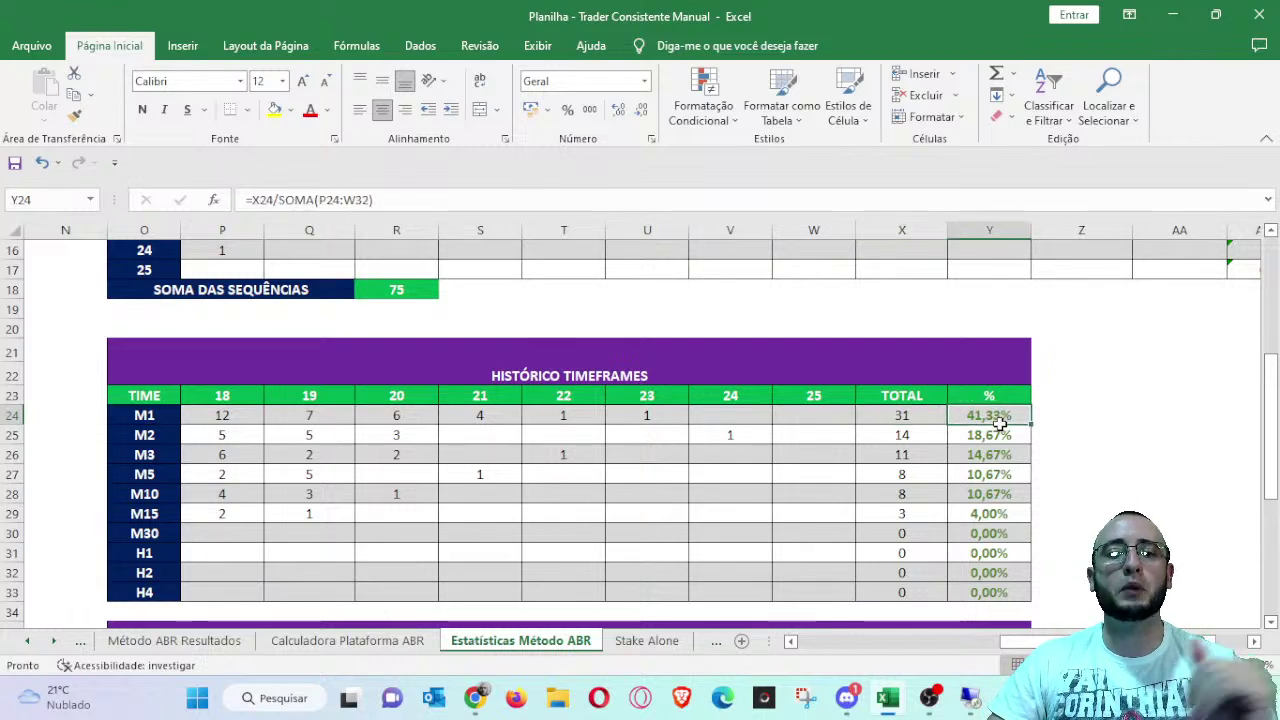
{"action": "left_click_drag", "start_coordinate": [1000, 423], "coordinate": [996, 512]}
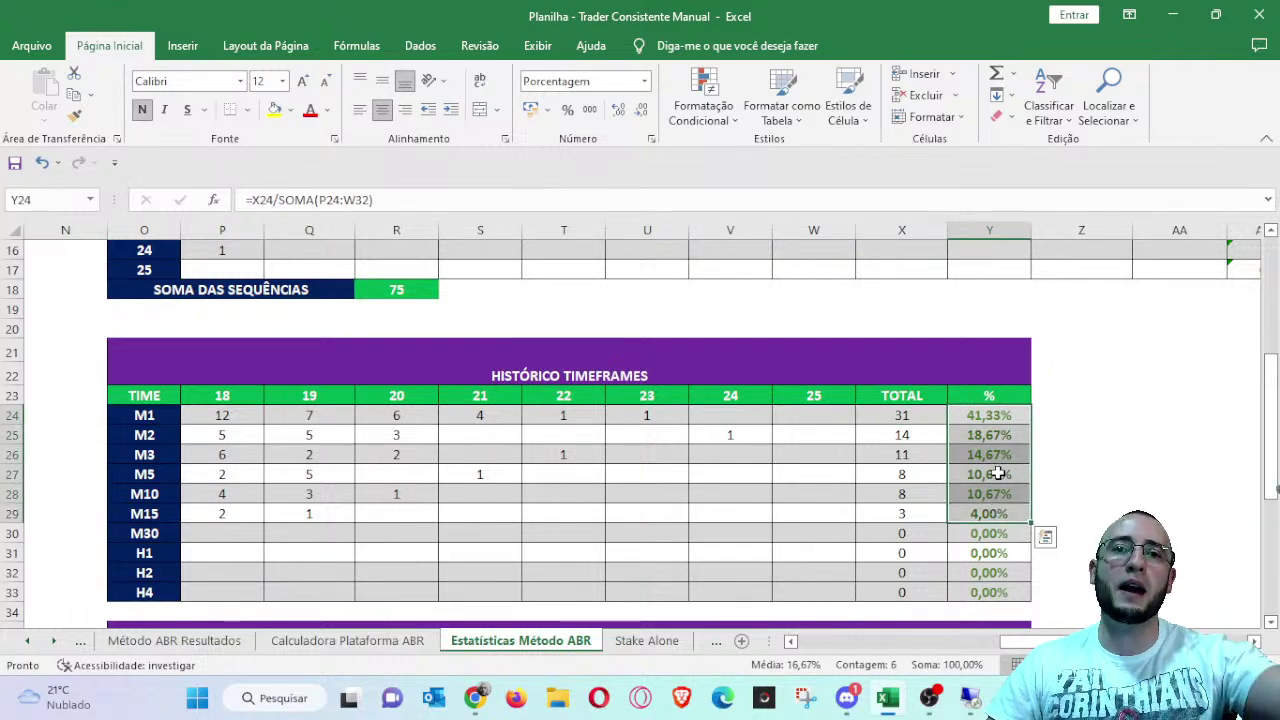
{"action": "left_click", "coordinate": [1114, 433]}
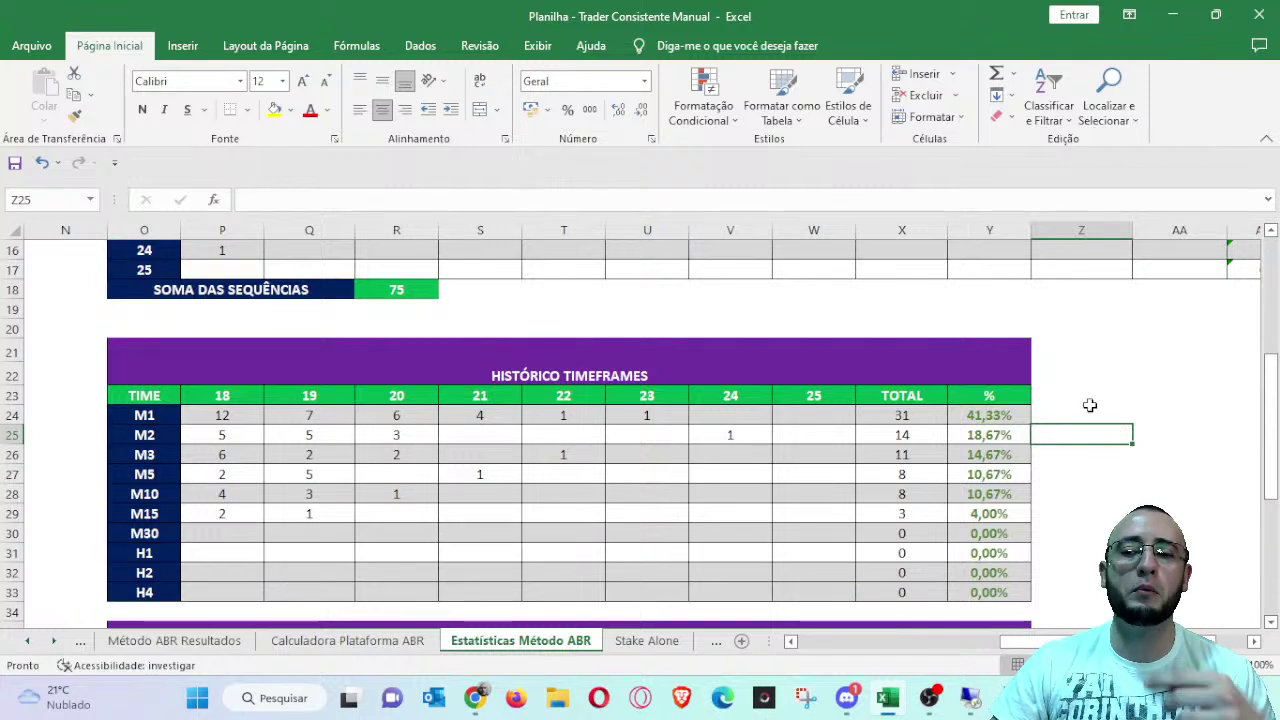
{"action": "left_click", "coordinate": [1090, 405]}
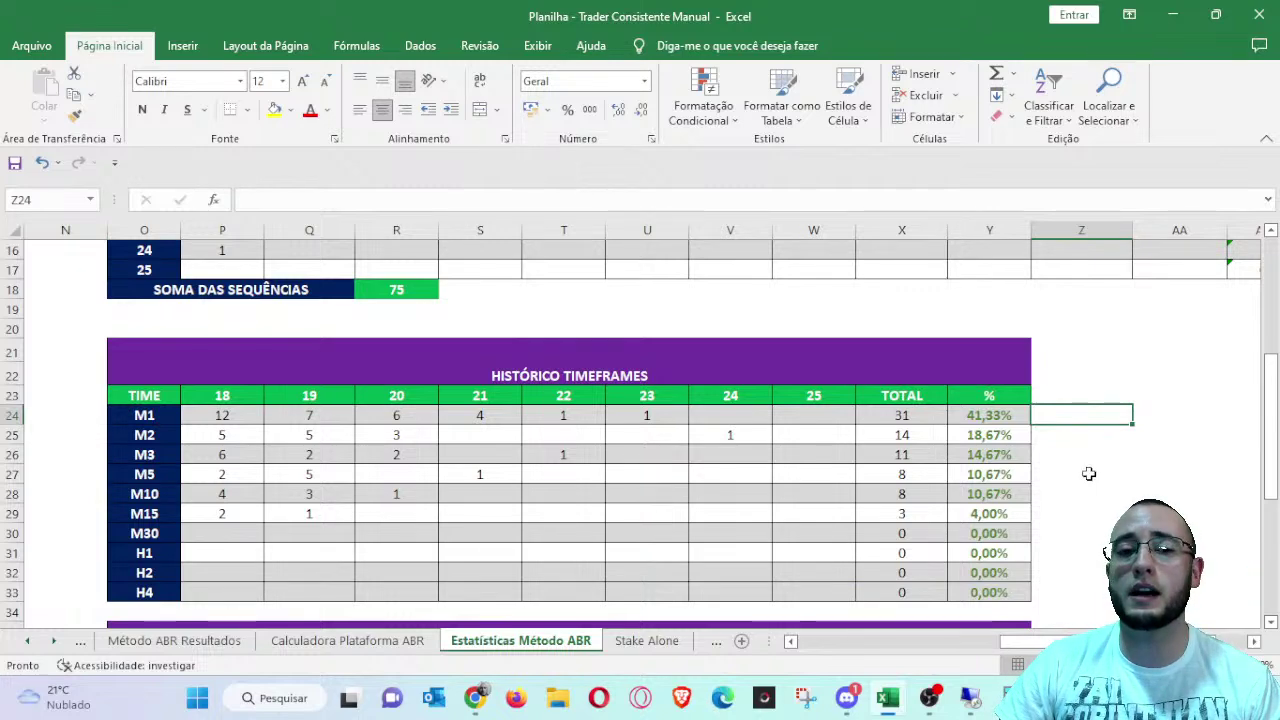
- Examine the Histórico Volatilidades percentages, checking the rows for 10 (1S), 50 and 100 (1S)
{"action": "scroll", "coordinate": [1092, 490], "scroll_direction": "down", "scroll_amount": 4}
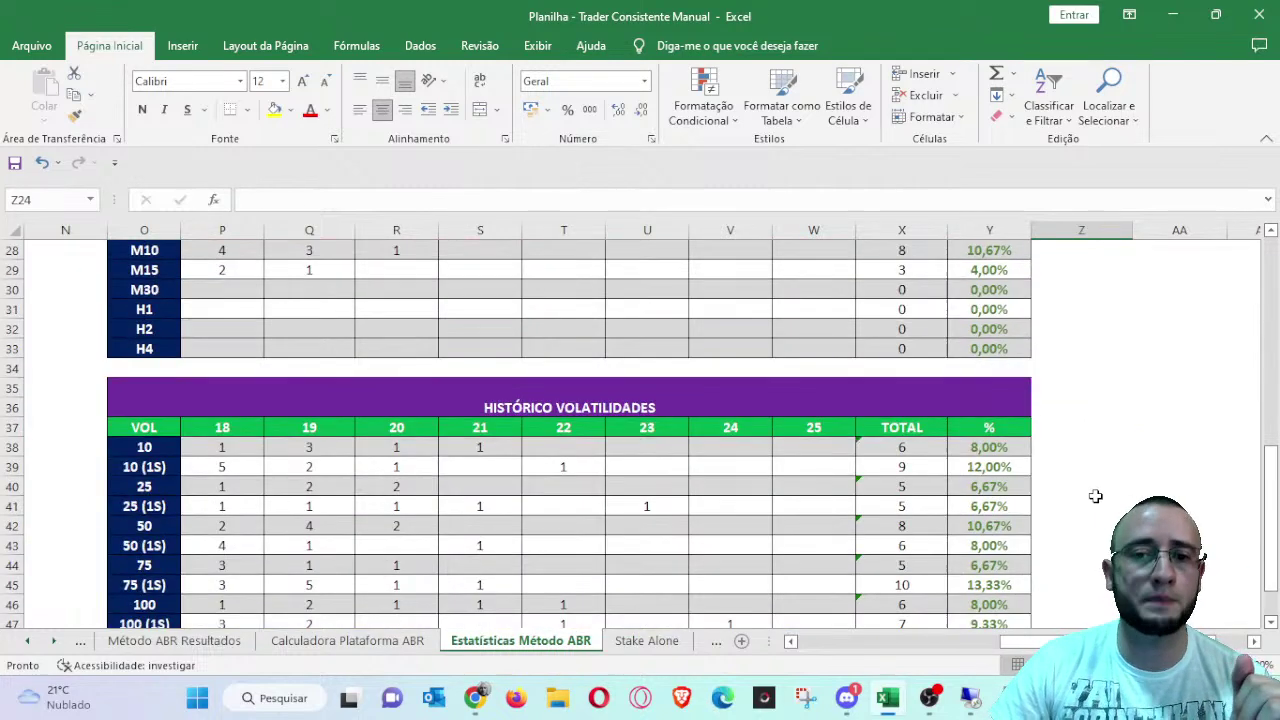
{"action": "scroll", "coordinate": [1095, 496], "scroll_direction": "down", "scroll_amount": 1}
{"action": "scroll", "coordinate": [1185, 495], "scroll_direction": "down", "scroll_amount": 1}
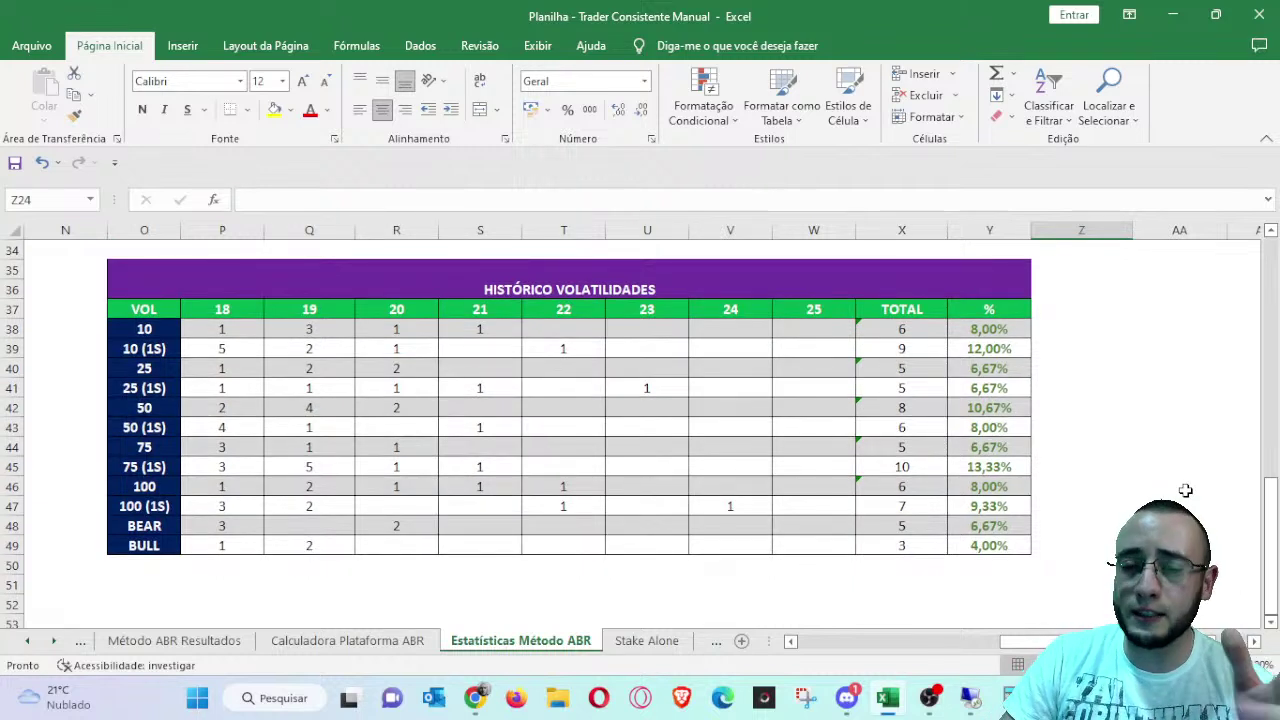
{"action": "left_click", "coordinate": [1007, 470]}
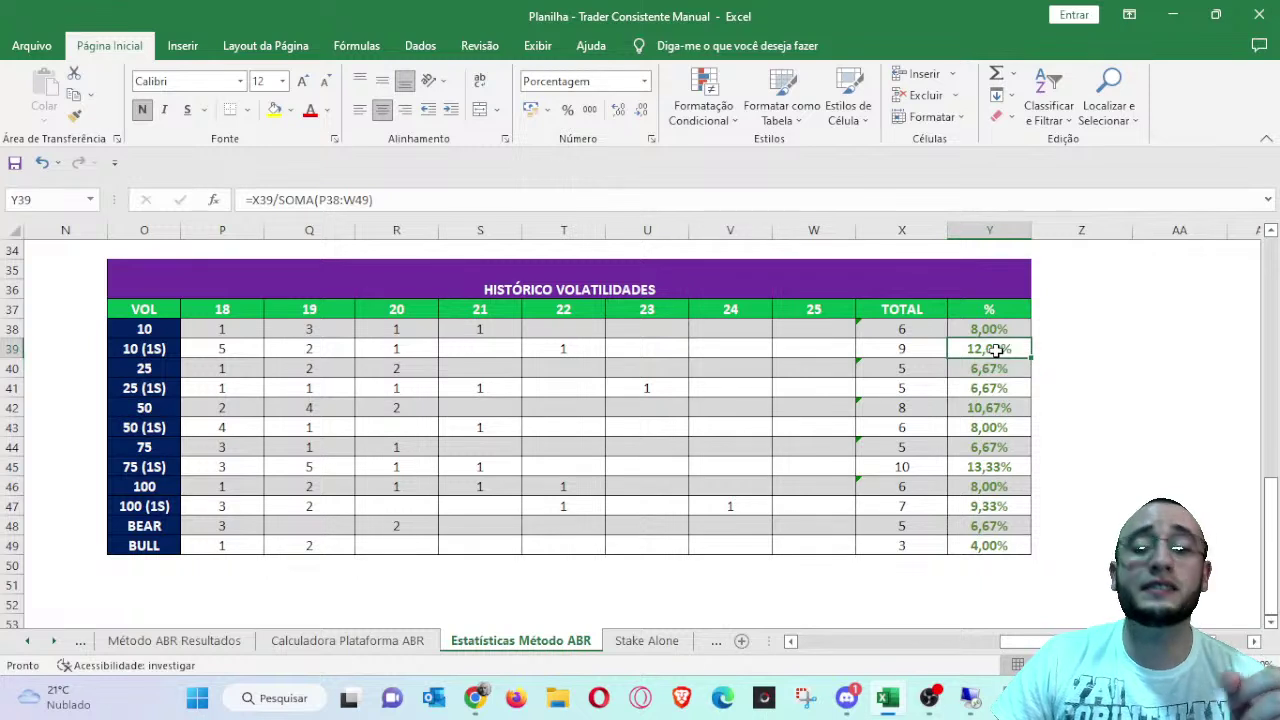
{"action": "left_click", "coordinate": [985, 409]}
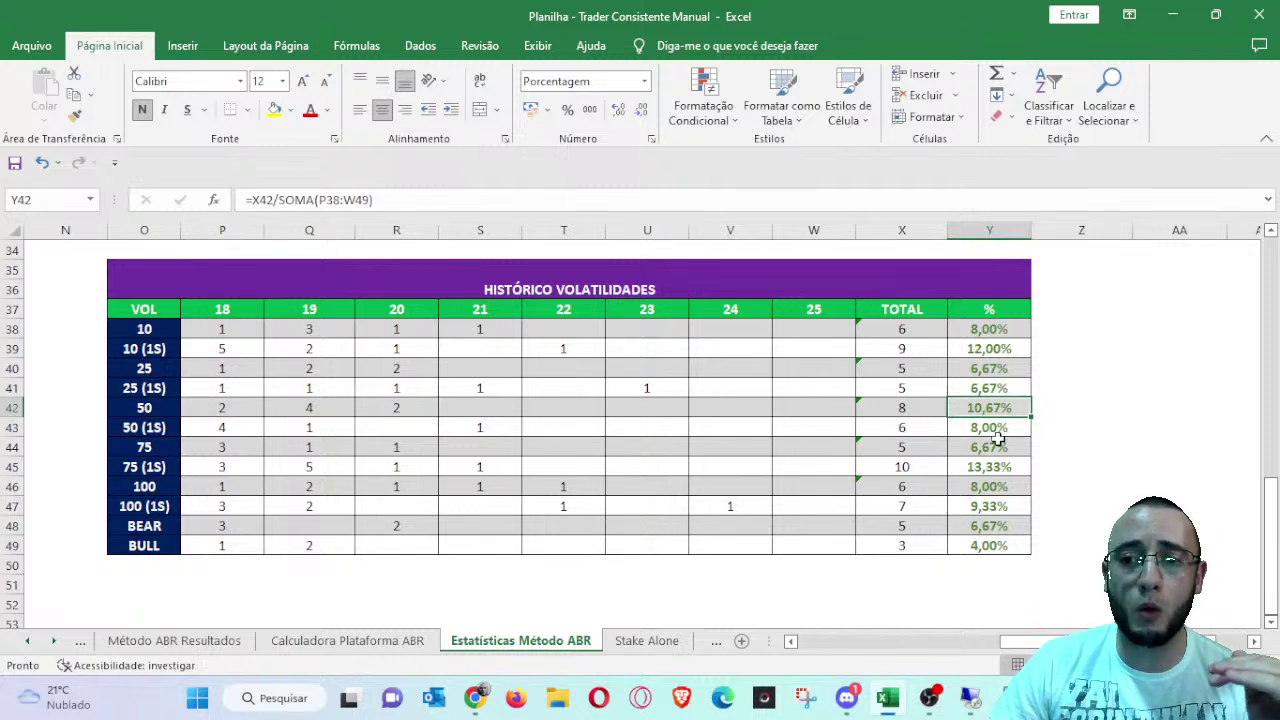
{"action": "left_click", "coordinate": [999, 507]}
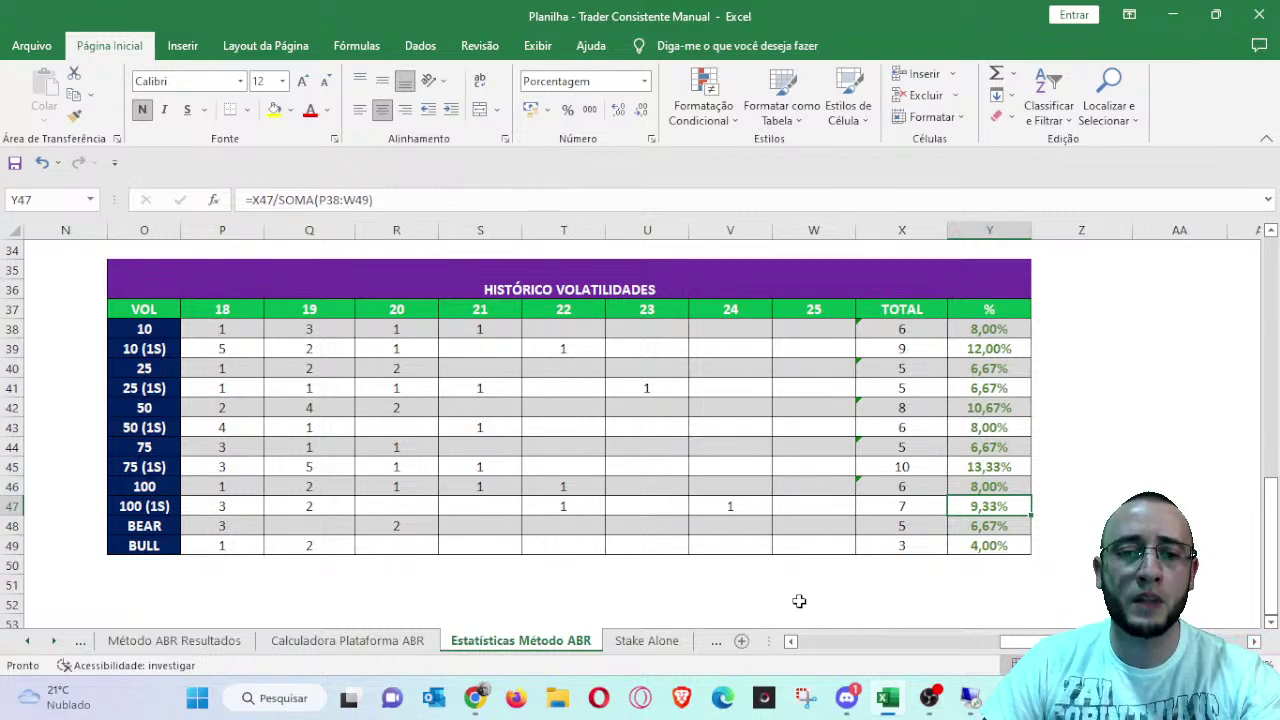
- Change the month in the daily candle statistics title so it reads "ESTATÍSTICAS DE CANDLES - DEZEMBRO"
{"action": "scroll", "coordinate": [924, 641], "scroll_direction": "left", "scroll_amount": 5}
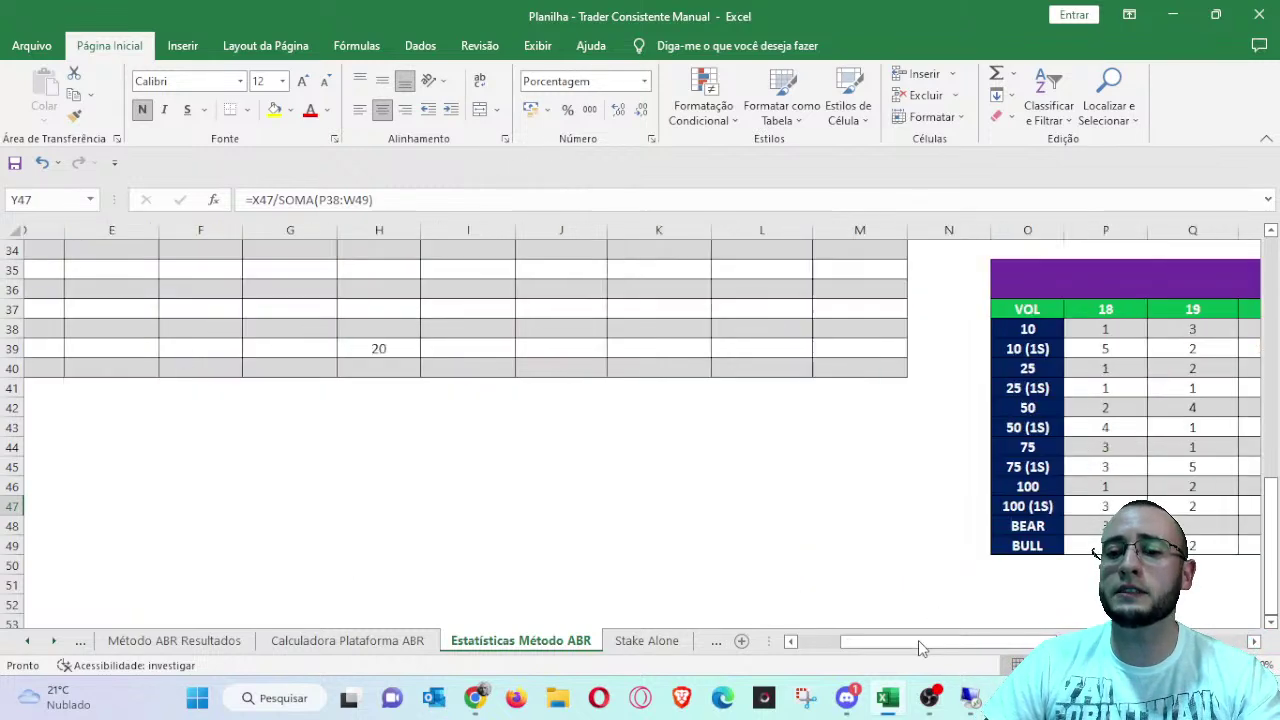
{"action": "scroll", "coordinate": [709, 534], "scroll_direction": "up", "scroll_amount": 11}
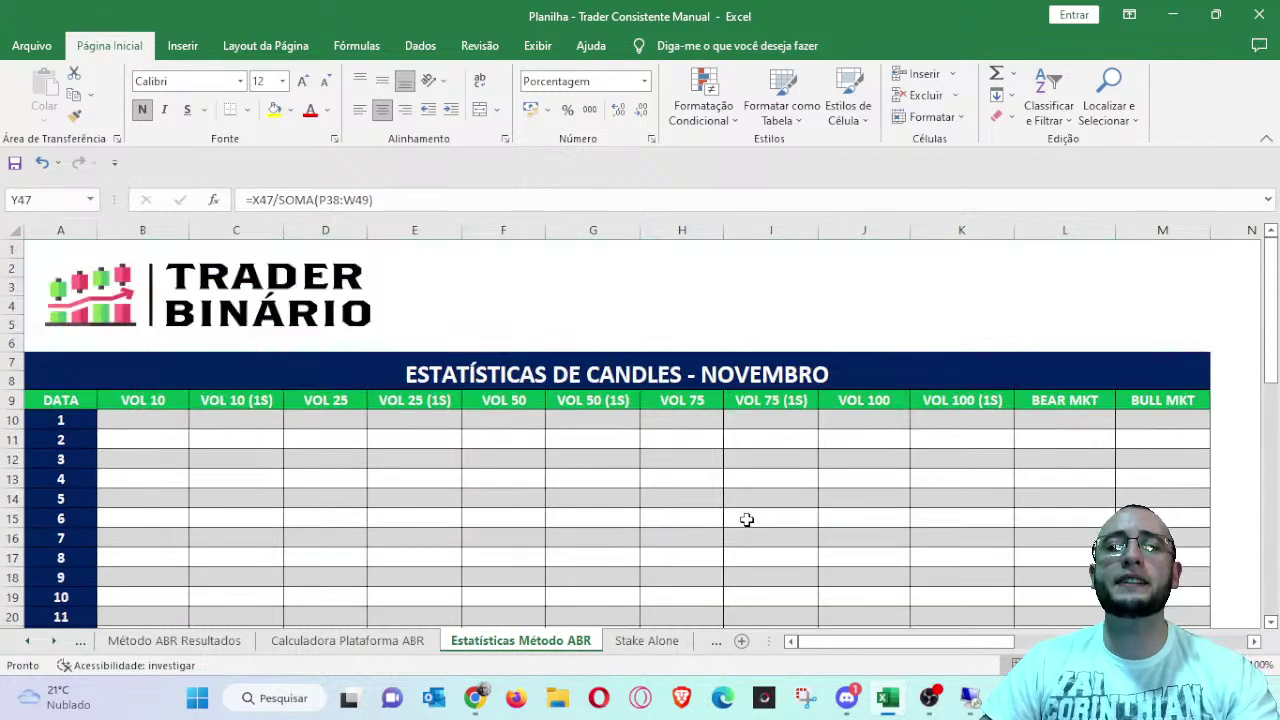
{"action": "left_click", "coordinate": [773, 373]}
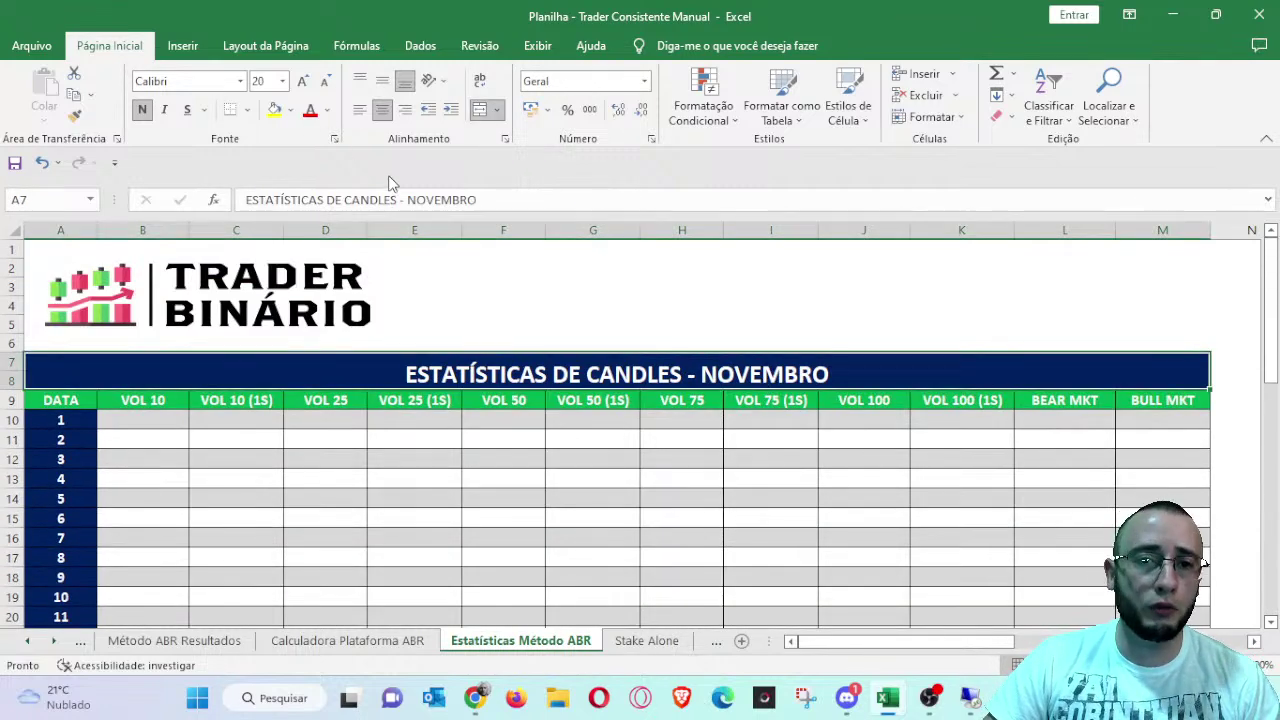
{"action": "left_click_drag", "start_coordinate": [406, 200], "coordinate": [484, 202]}
{"action": "type", "text": "DEZEMBRO"}
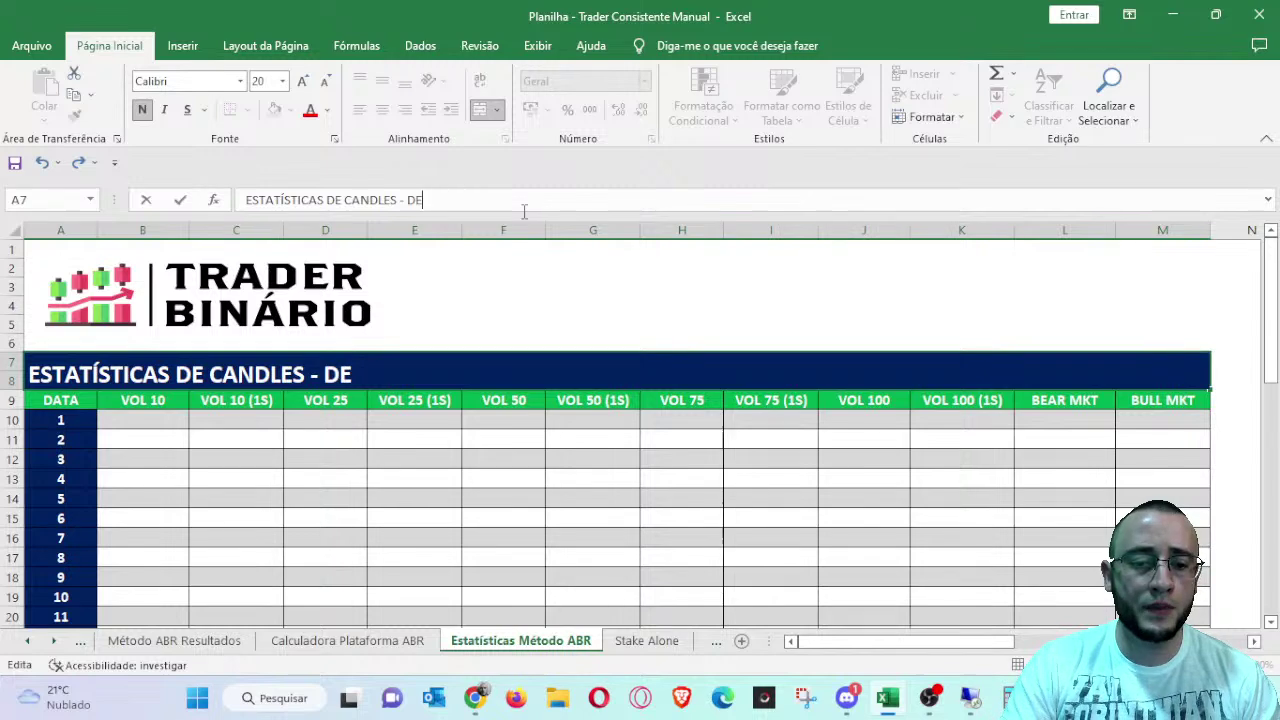
{"action": "left_click", "coordinate": [806, 520]}
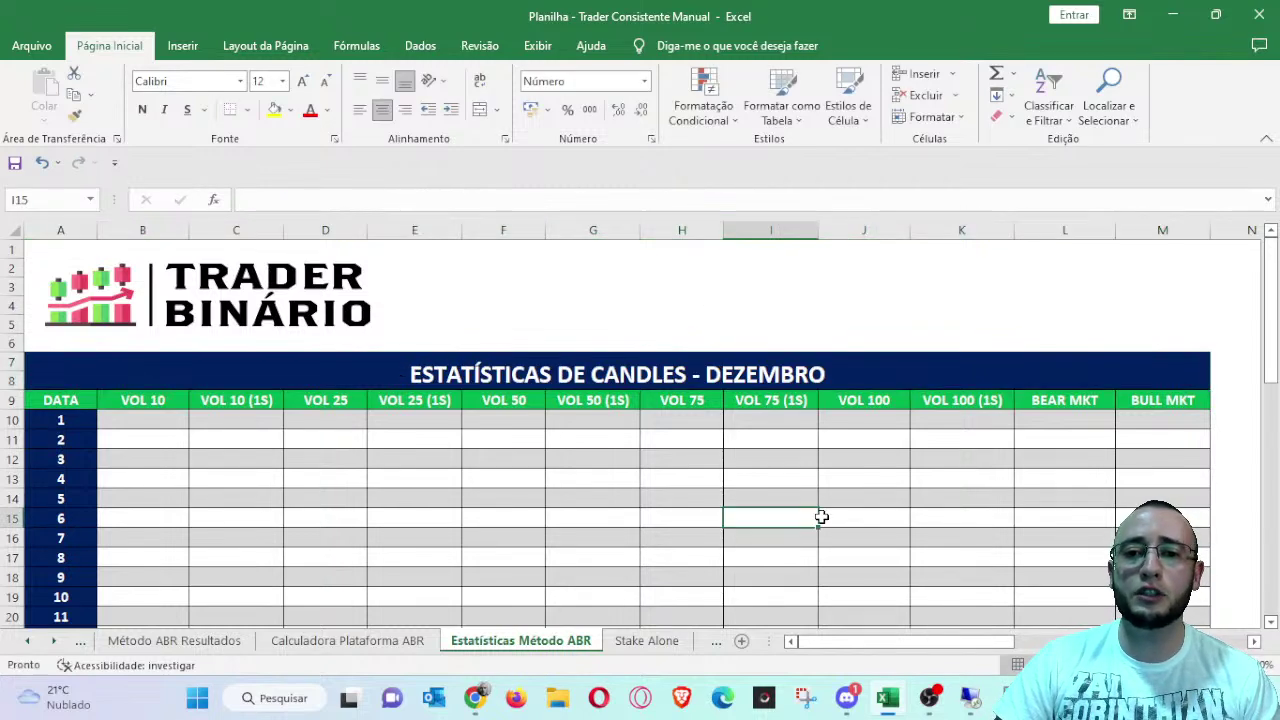
- Select the daily entry cells across the VOL 10 to BULL MKT columns, and return to the start of the table
{"action": "scroll", "coordinate": [134, 277], "scroll_direction": "down", "scroll_amount": 3}
{"action": "scroll", "coordinate": [134, 320], "scroll_direction": "up", "scroll_amount": 2}
{"action": "left_click_drag", "start_coordinate": [152, 363], "coordinate": [1208, 584]}
{"action": "scroll", "coordinate": [748, 450], "scroll_direction": "up", "scroll_amount": 7}
{"action": "left_click", "coordinate": [748, 491]}
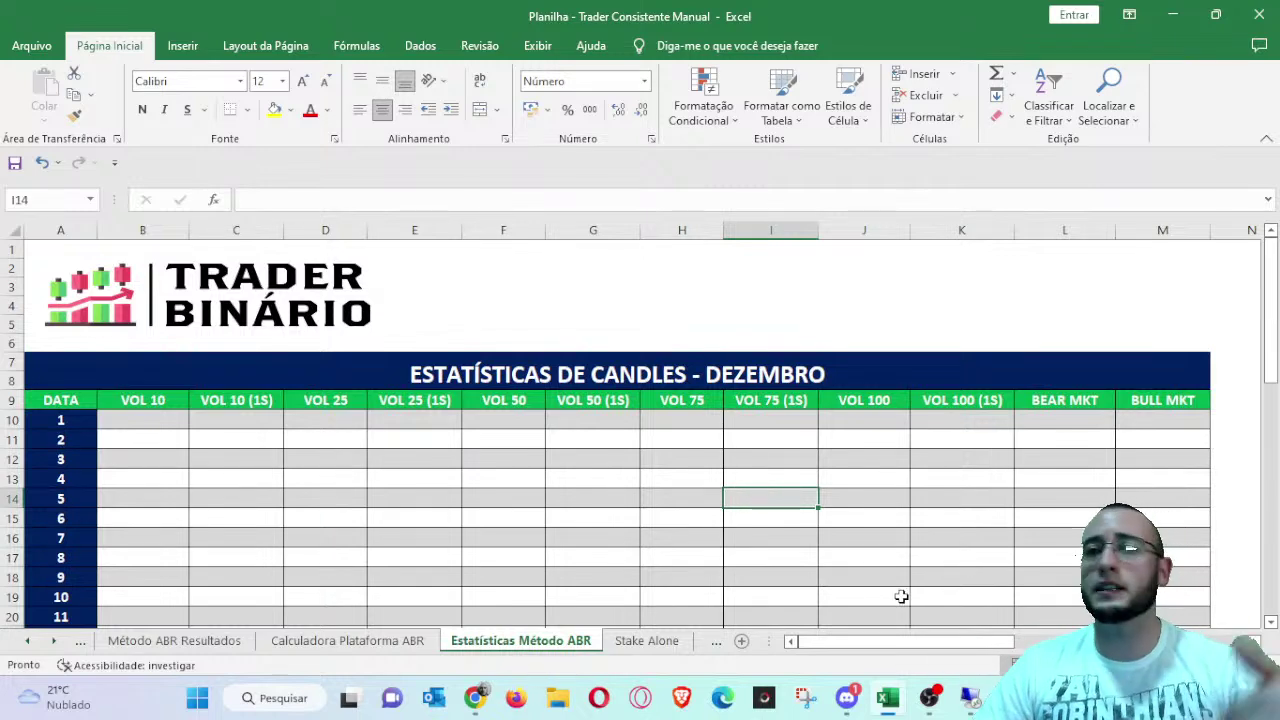
- Check the Histórico Candles Meses table from its 18-candle row, and return to the daily candle statistics
{"action": "left_click_drag", "start_coordinate": [914, 644], "coordinate": [778, 640]}
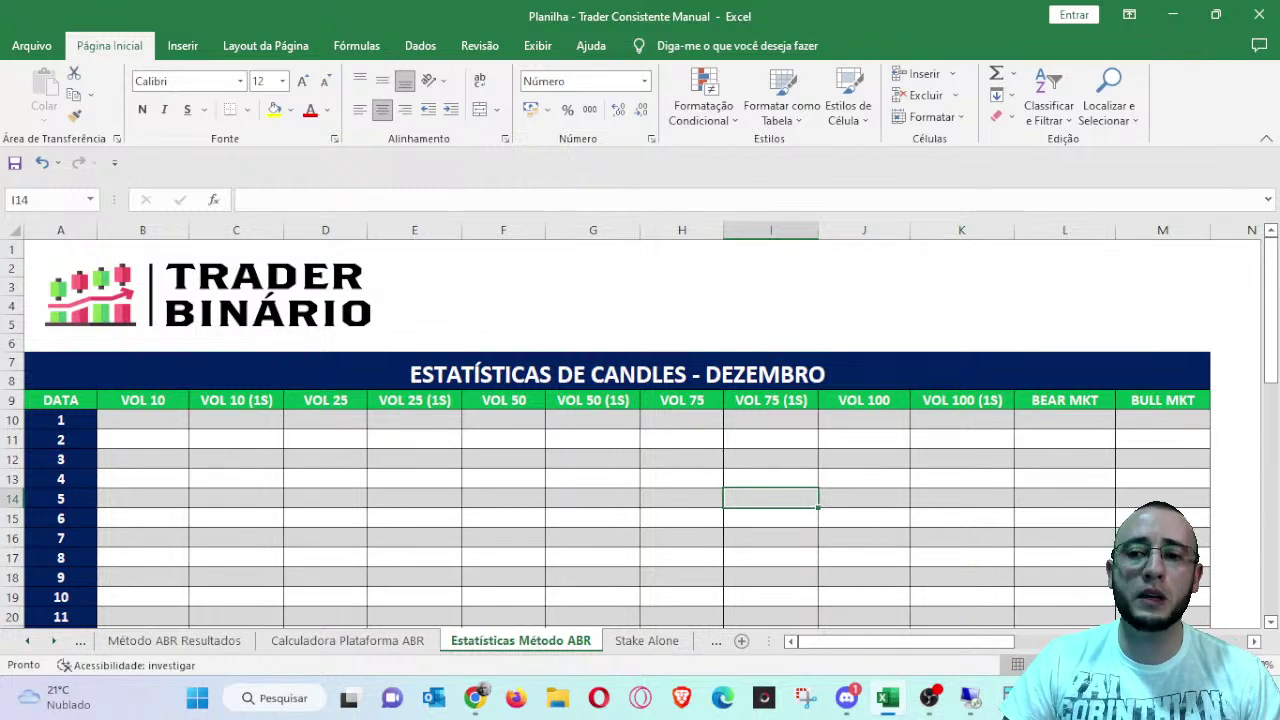
{"action": "scroll", "coordinate": [710, 517], "scroll_direction": "right", "scroll_amount": 5}
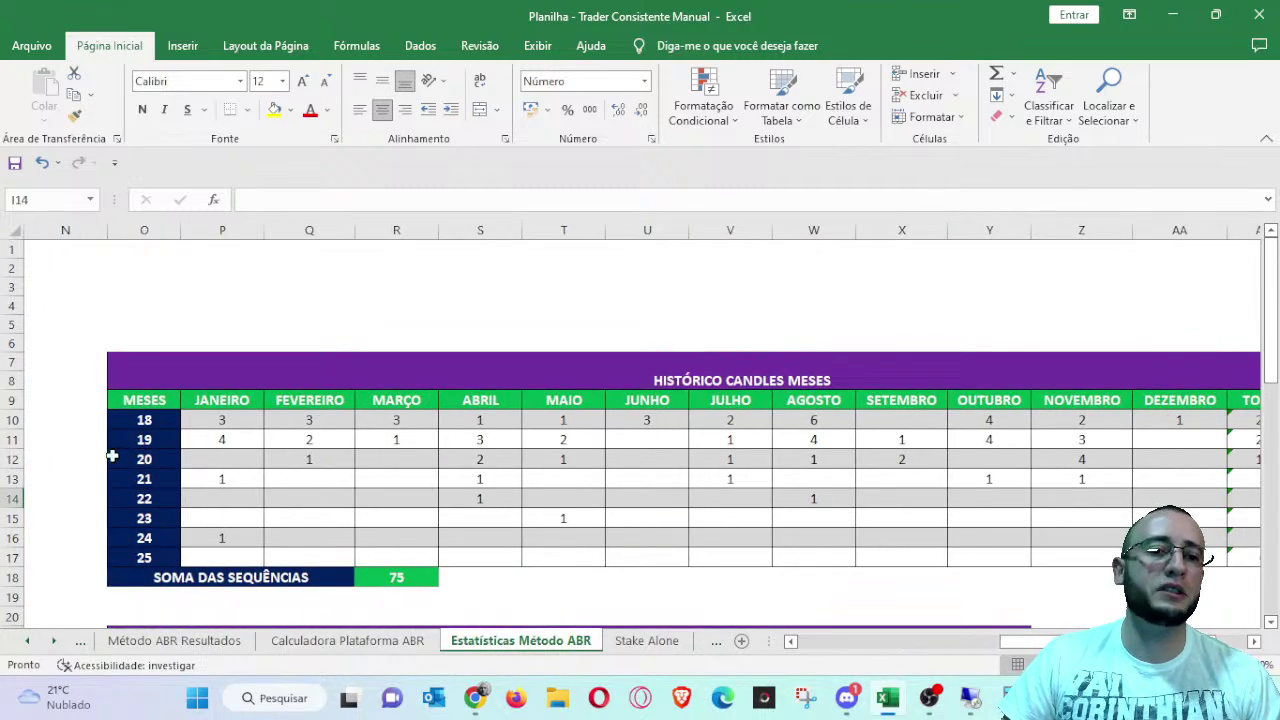
{"action": "left_click", "coordinate": [172, 420]}
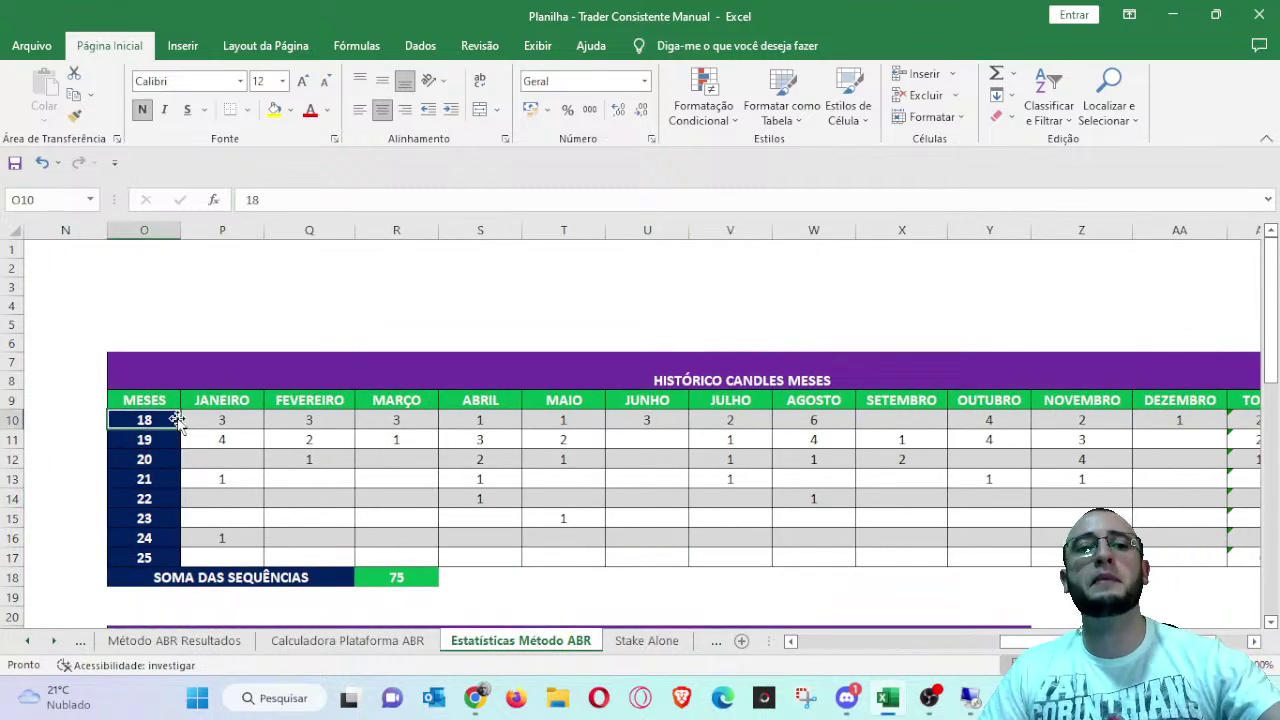
{"action": "left_click", "coordinate": [955, 641]}
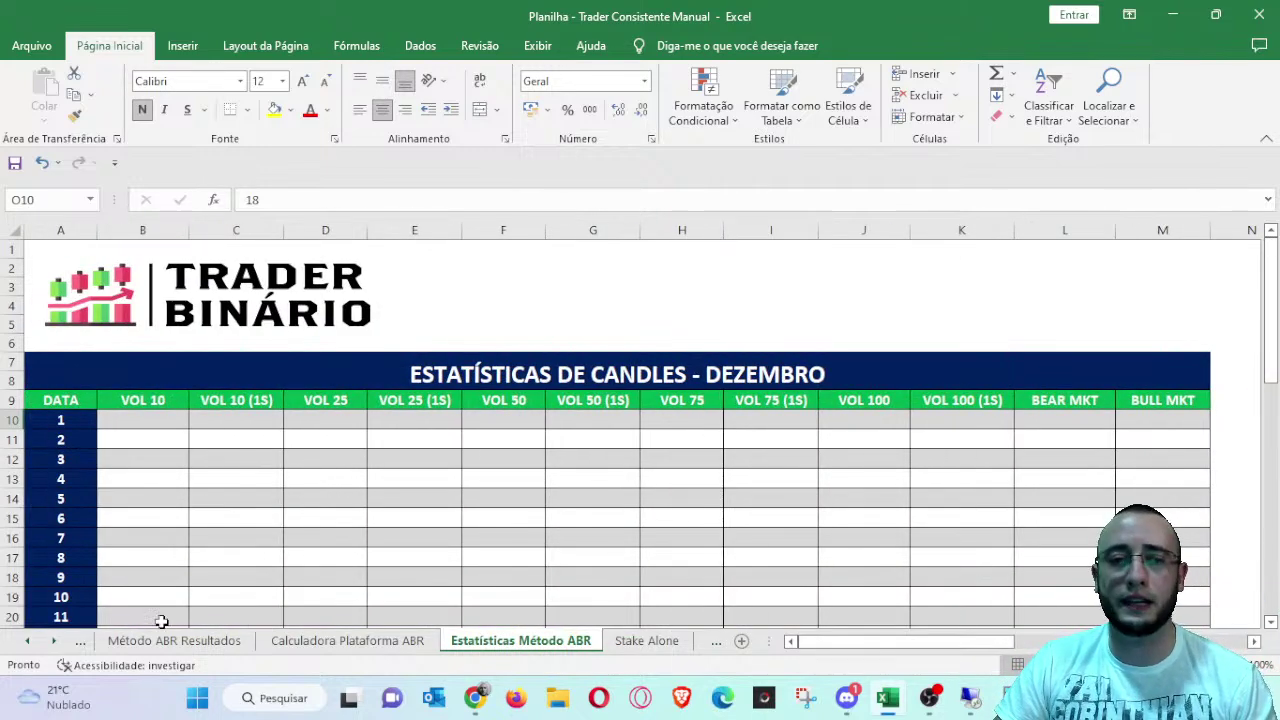
- Open the Desafio Bot Sniper $20 sheet and check October 2022's initial value, final value and percentage
{"action": "left_click", "coordinate": [55, 641]}
{"action": "left_click", "coordinate": [55, 641]}
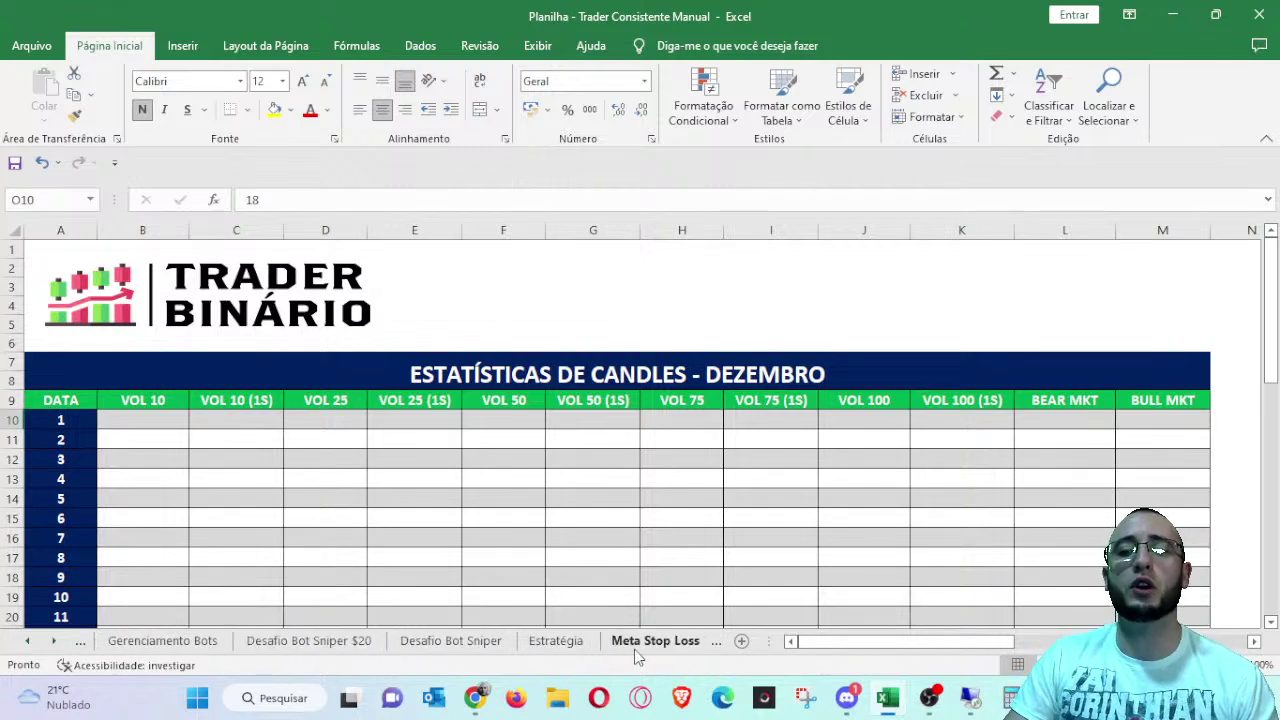
{"action": "left_click", "coordinate": [308, 645]}
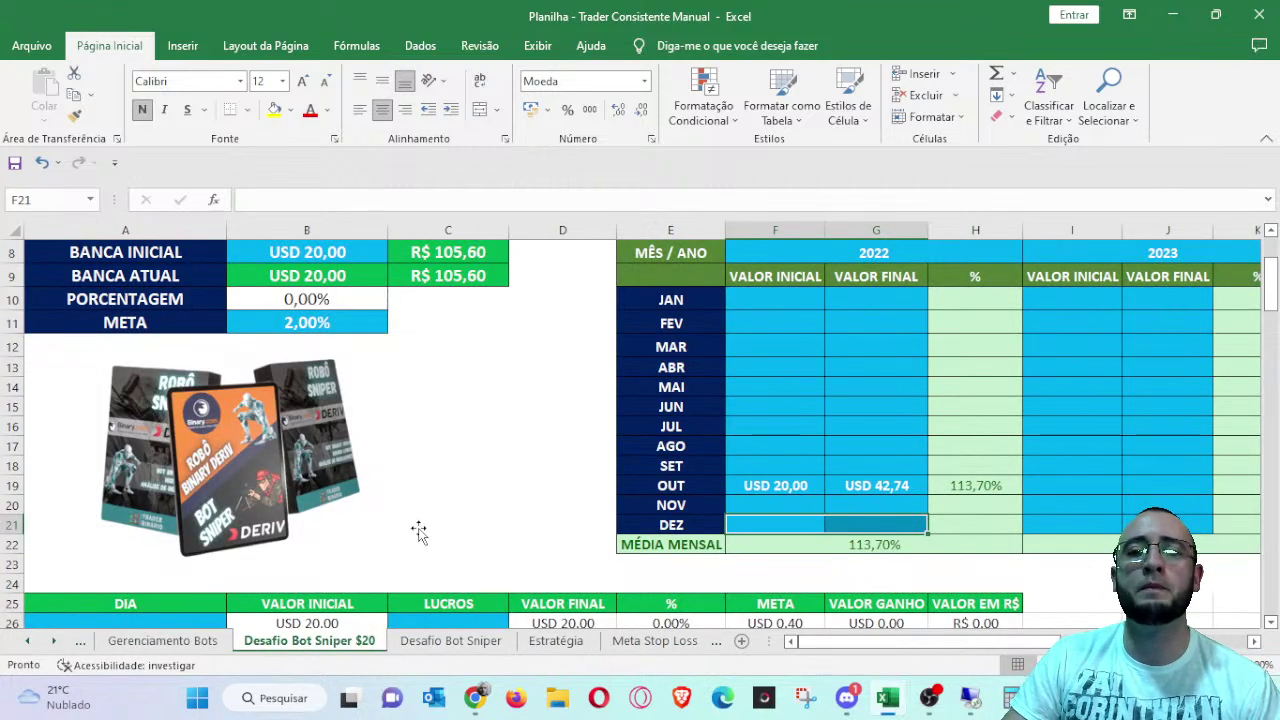
{"action": "left_click", "coordinate": [514, 506]}
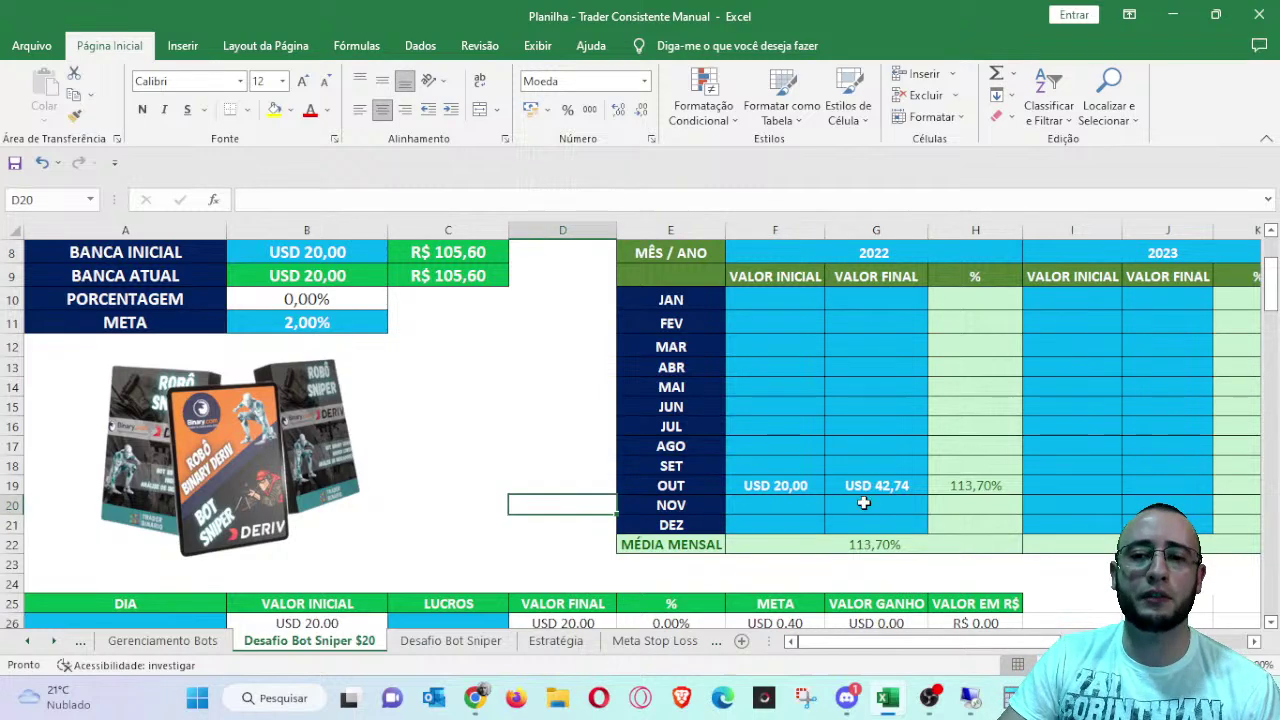
{"action": "left_click", "coordinate": [800, 489]}
{"action": "scroll", "coordinate": [868, 485], "scroll_direction": "up", "scroll_amount": 2}
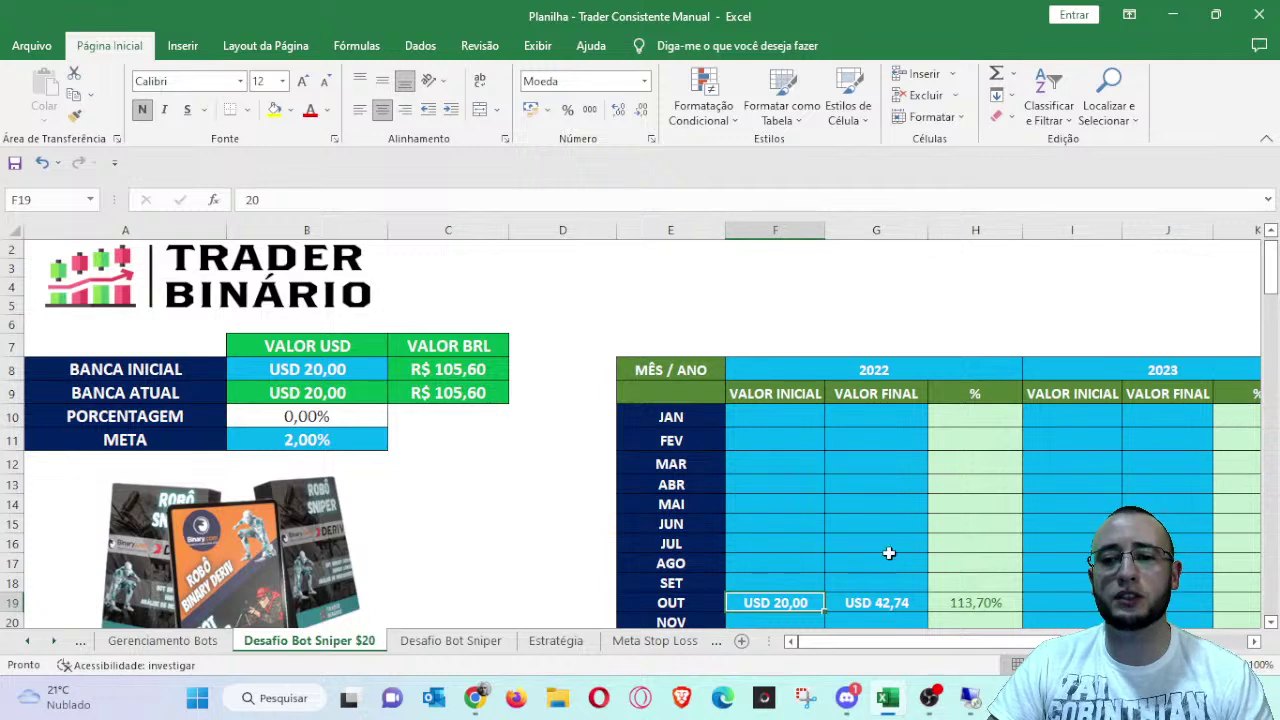
{"action": "left_click", "coordinate": [897, 602]}
{"action": "scroll", "coordinate": [906, 549], "scroll_direction": "down", "scroll_amount": 2}
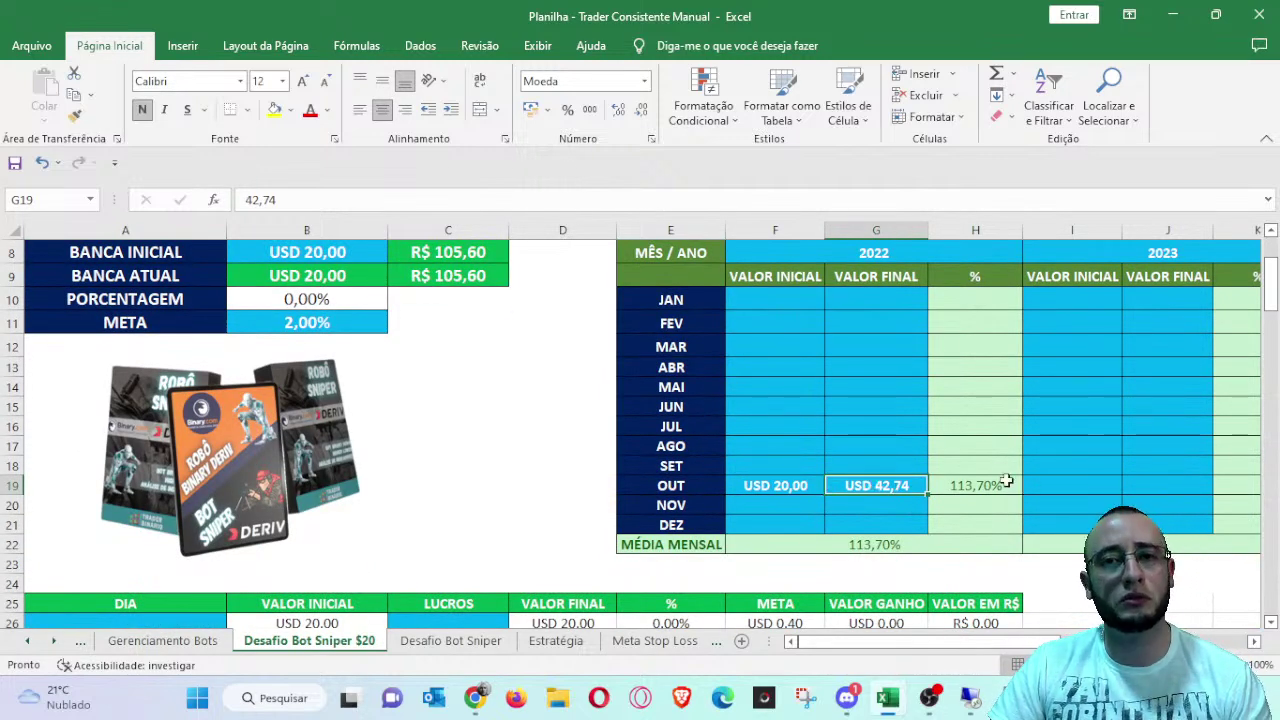
{"action": "left_click", "coordinate": [987, 485]}
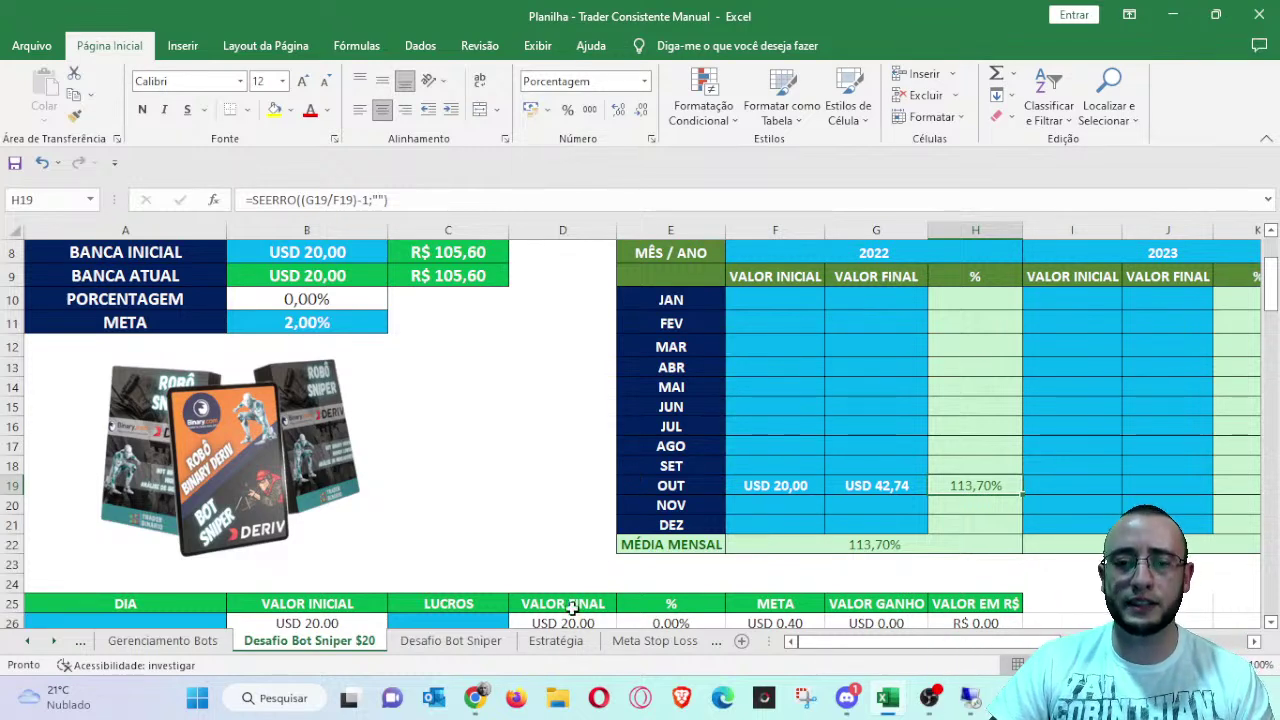
- Open the Desafio Bot Sniper sheet and check October's initial value and percentage, plus November's initial value
{"action": "left_click", "coordinate": [470, 643]}
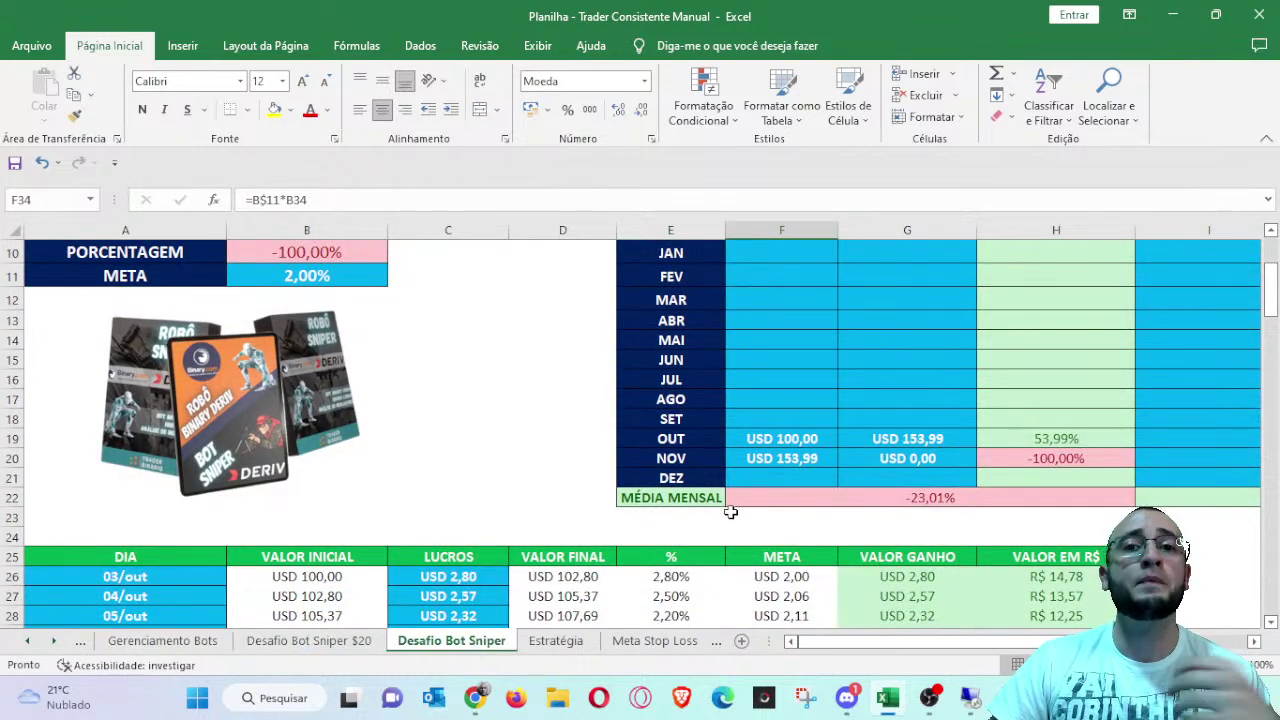
{"action": "scroll", "coordinate": [730, 512], "scroll_direction": "up", "scroll_amount": 2}
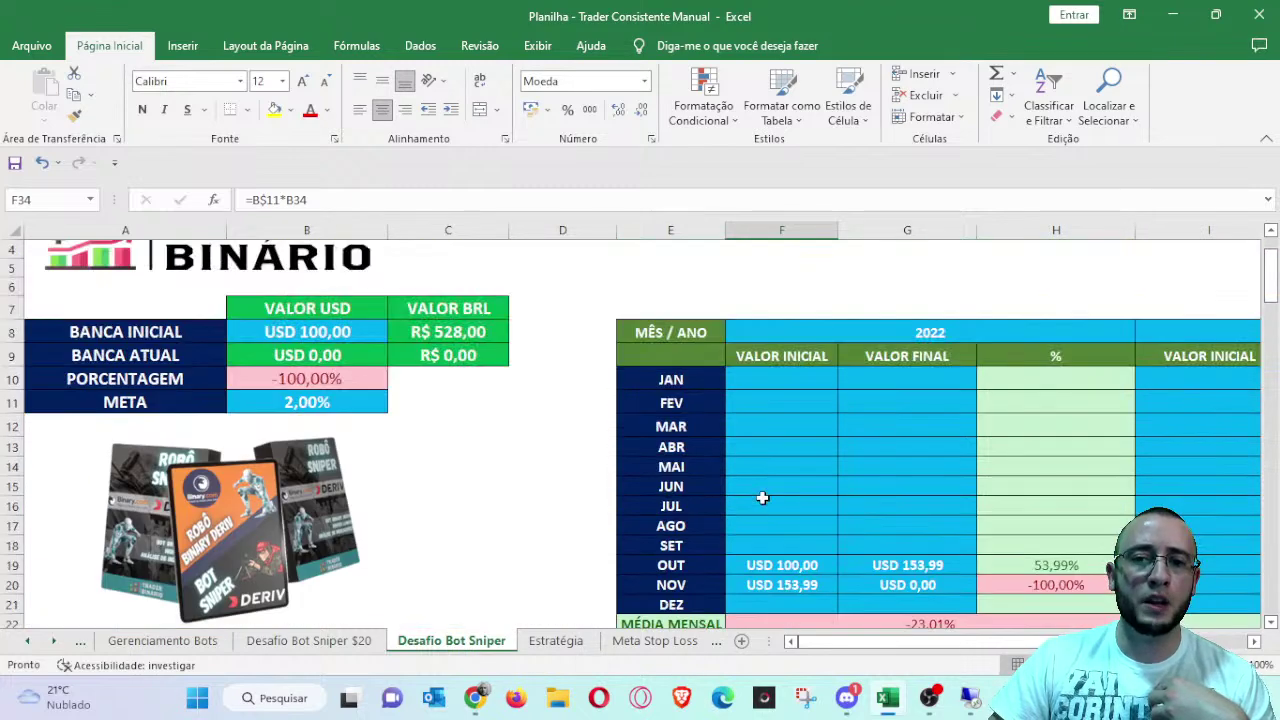
{"action": "left_click", "coordinate": [824, 566]}
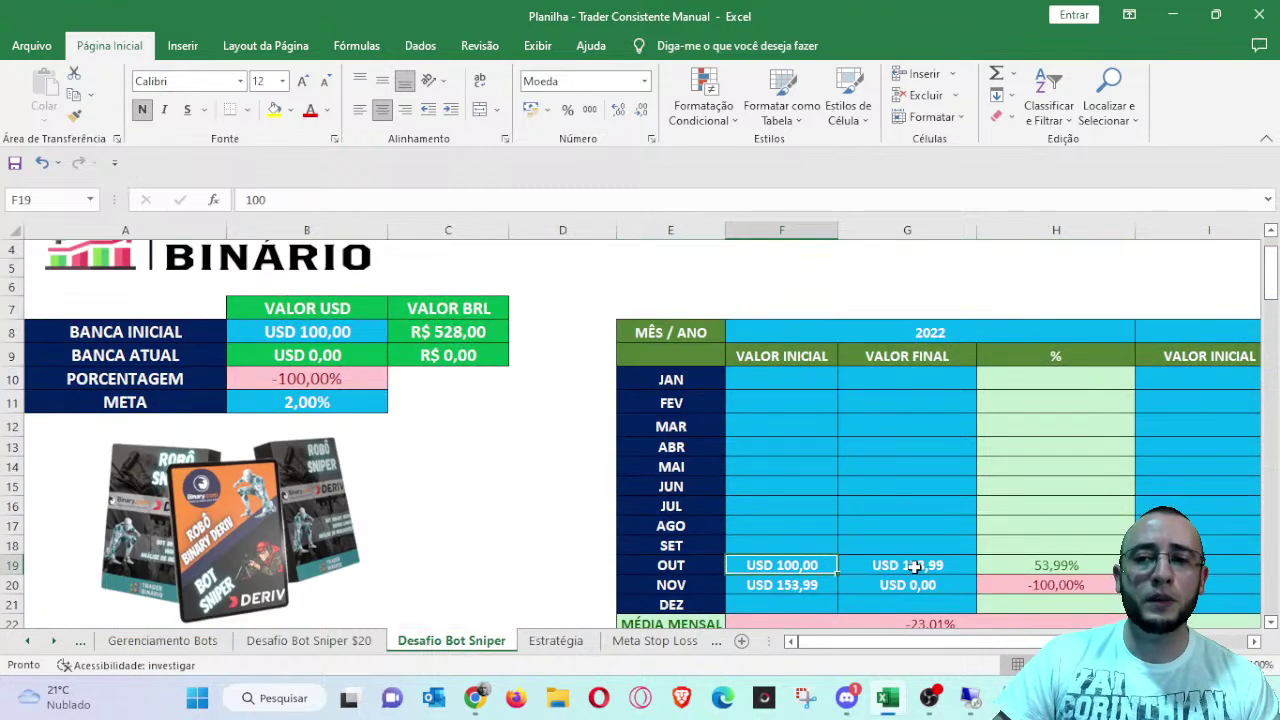
{"action": "left_click", "coordinate": [1045, 566]}
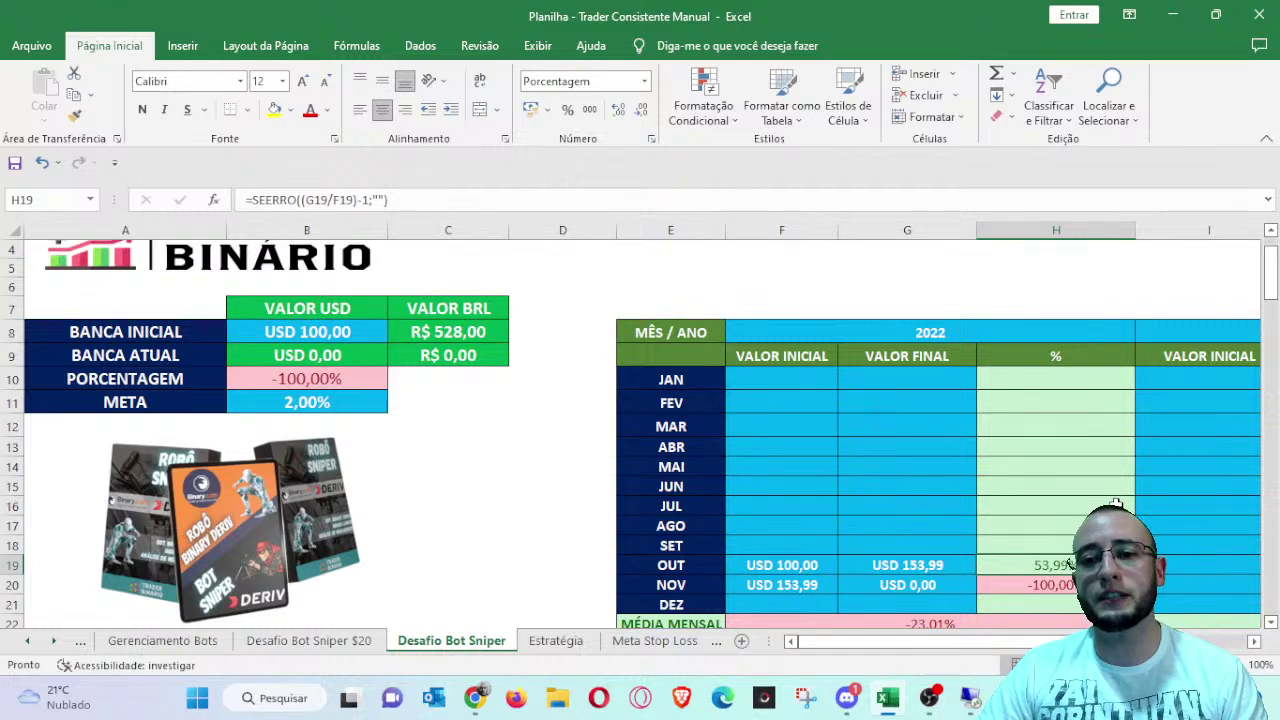
{"action": "scroll", "coordinate": [903, 480], "scroll_direction": "down", "scroll_amount": 1}
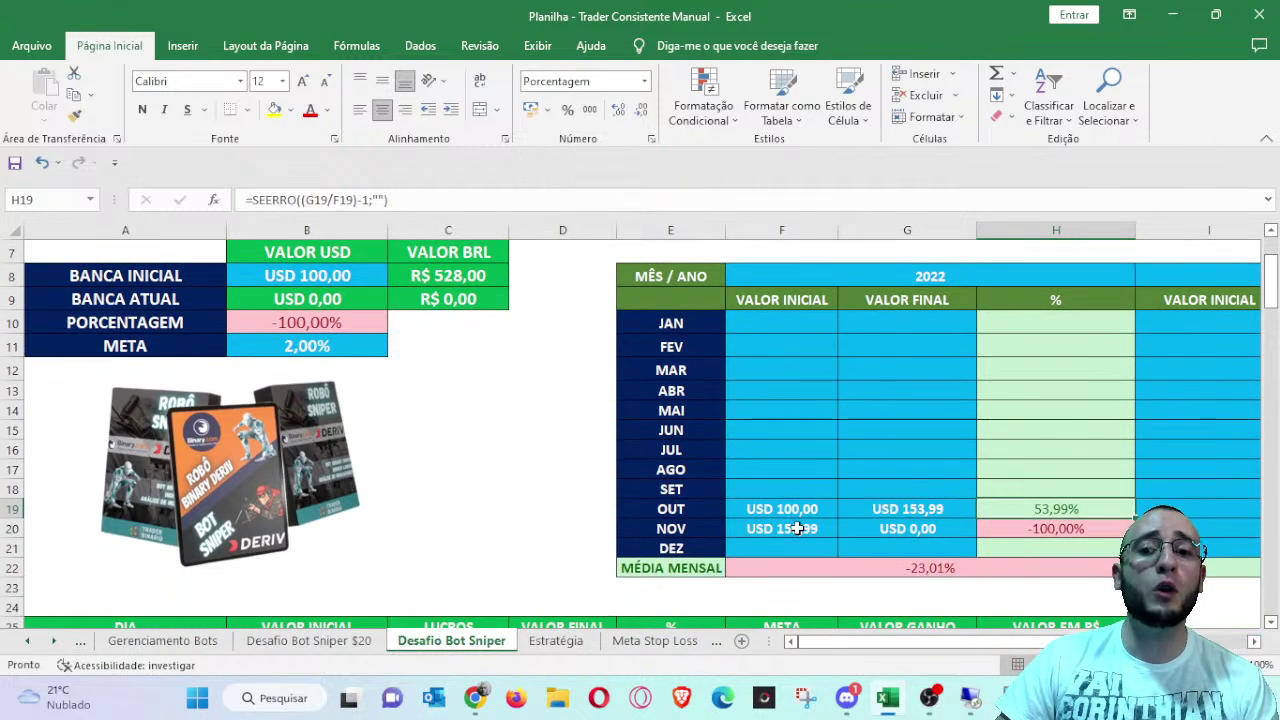
{"action": "left_click", "coordinate": [808, 528]}
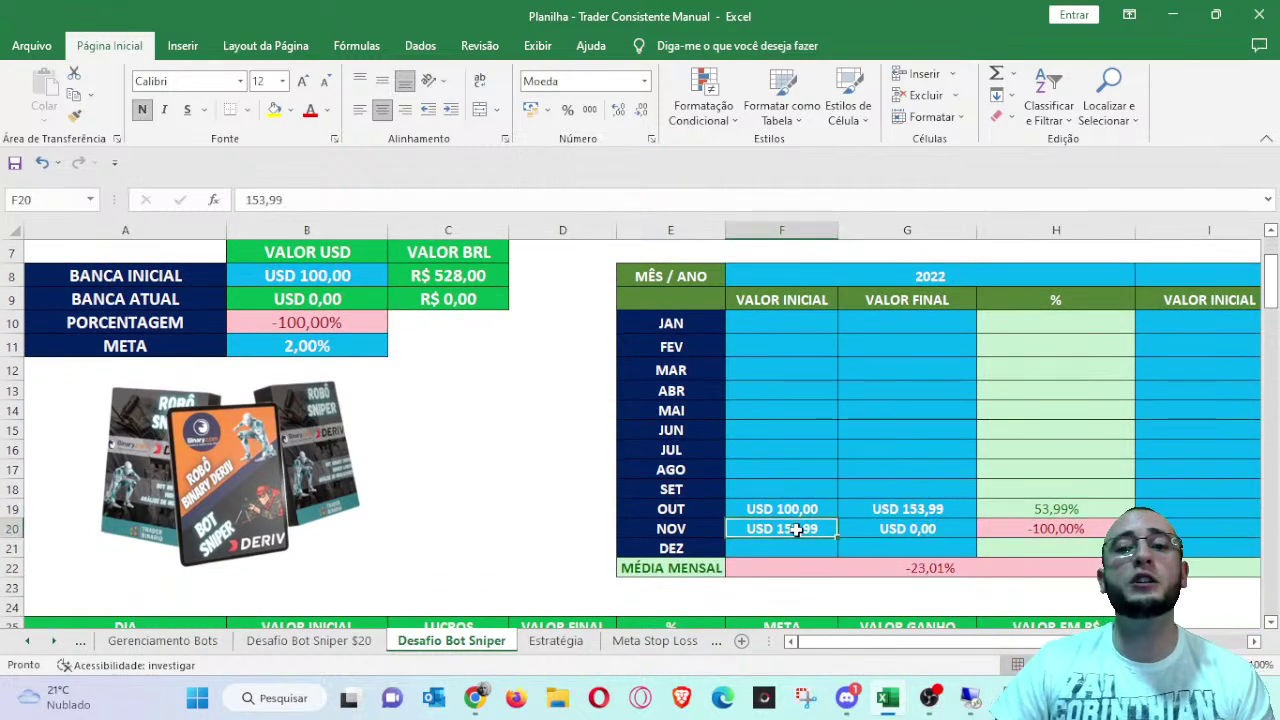
- Review the daily results down to the 18/nov entry, and return to the bankroll summary
{"action": "scroll", "coordinate": [878, 436], "scroll_direction": "down", "scroll_amount": 3}
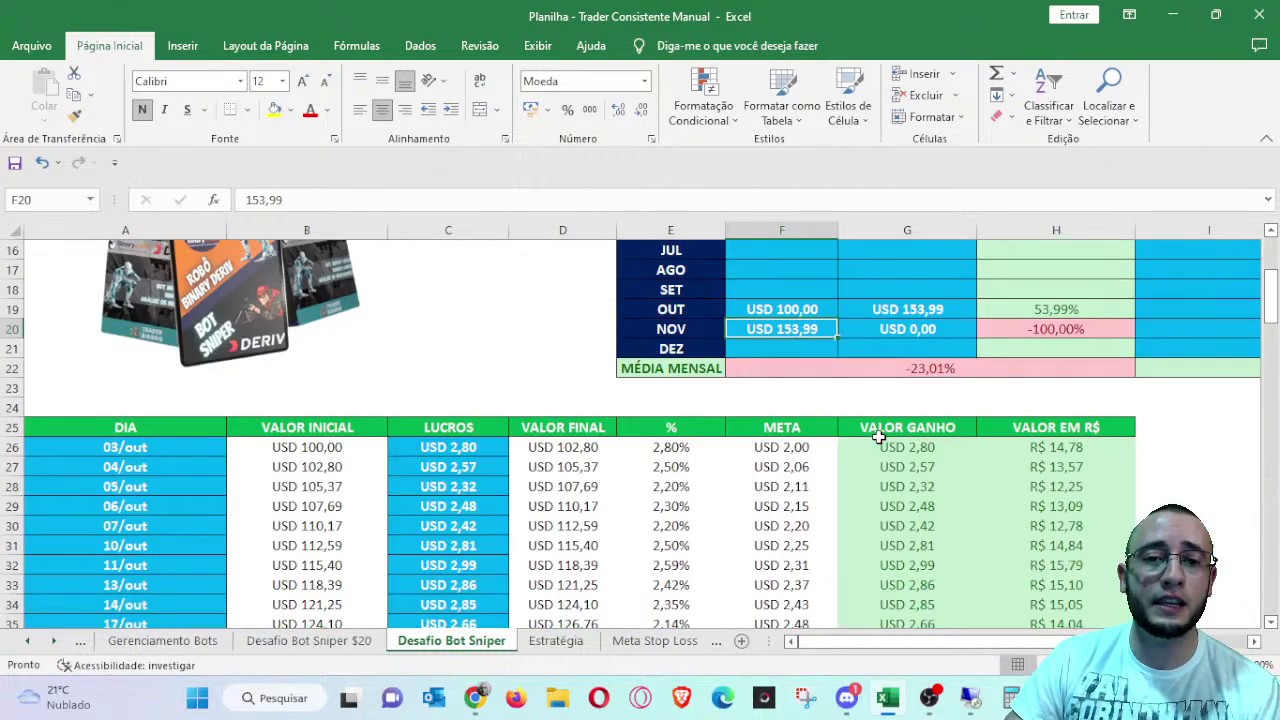
{"action": "scroll", "coordinate": [878, 436], "scroll_direction": "down", "scroll_amount": 12}
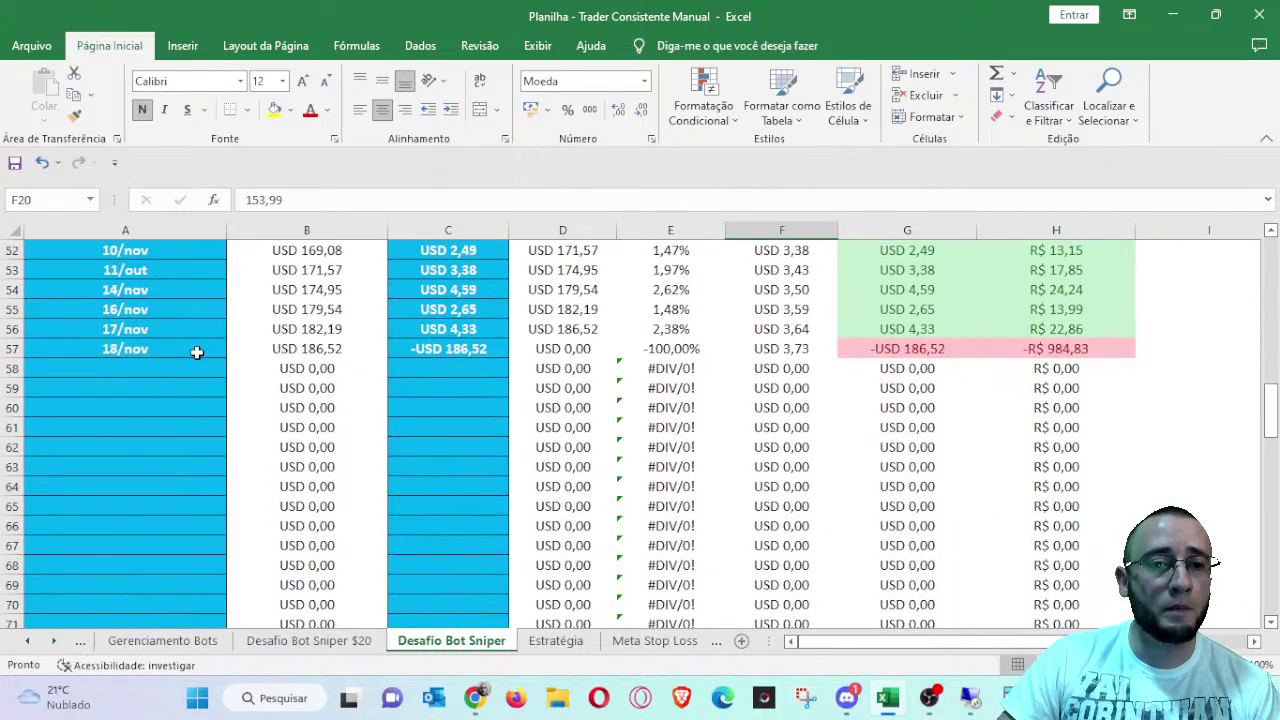
{"action": "left_click", "coordinate": [197, 352]}
{"action": "scroll", "coordinate": [781, 517], "scroll_direction": "up", "scroll_amount": 5}
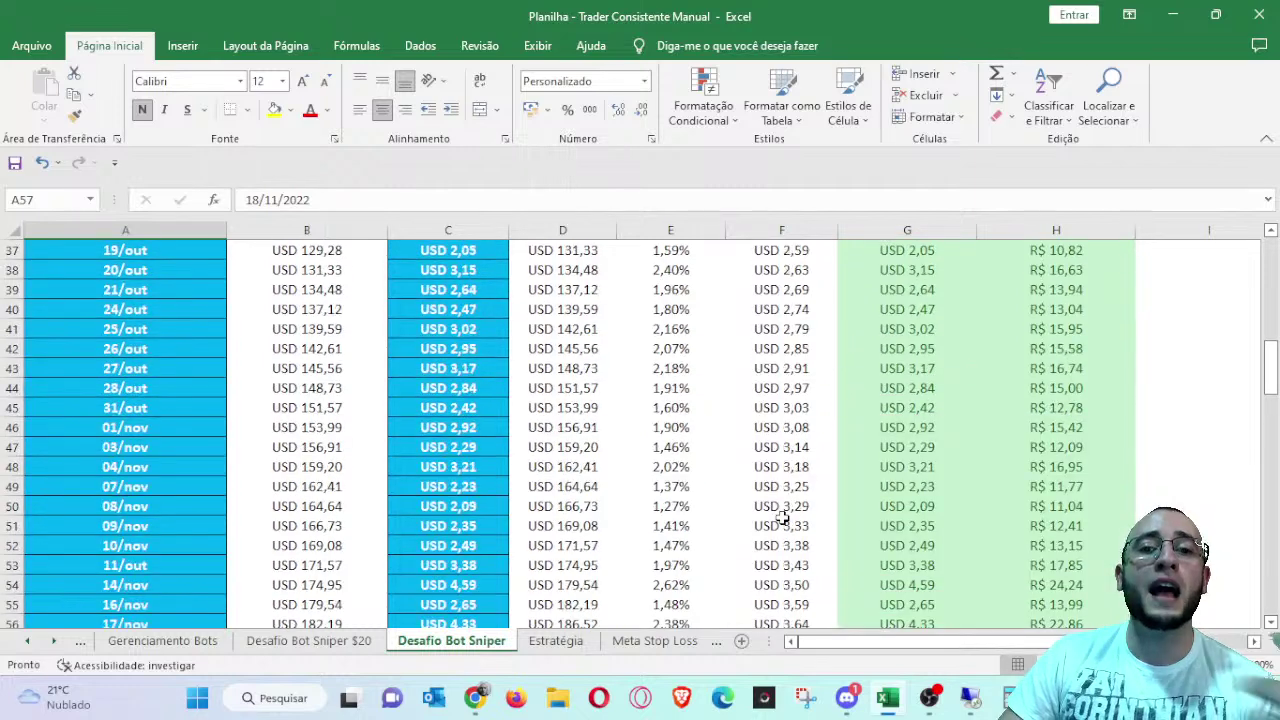
{"action": "scroll", "coordinate": [781, 517], "scroll_direction": "up", "scroll_amount": 12}
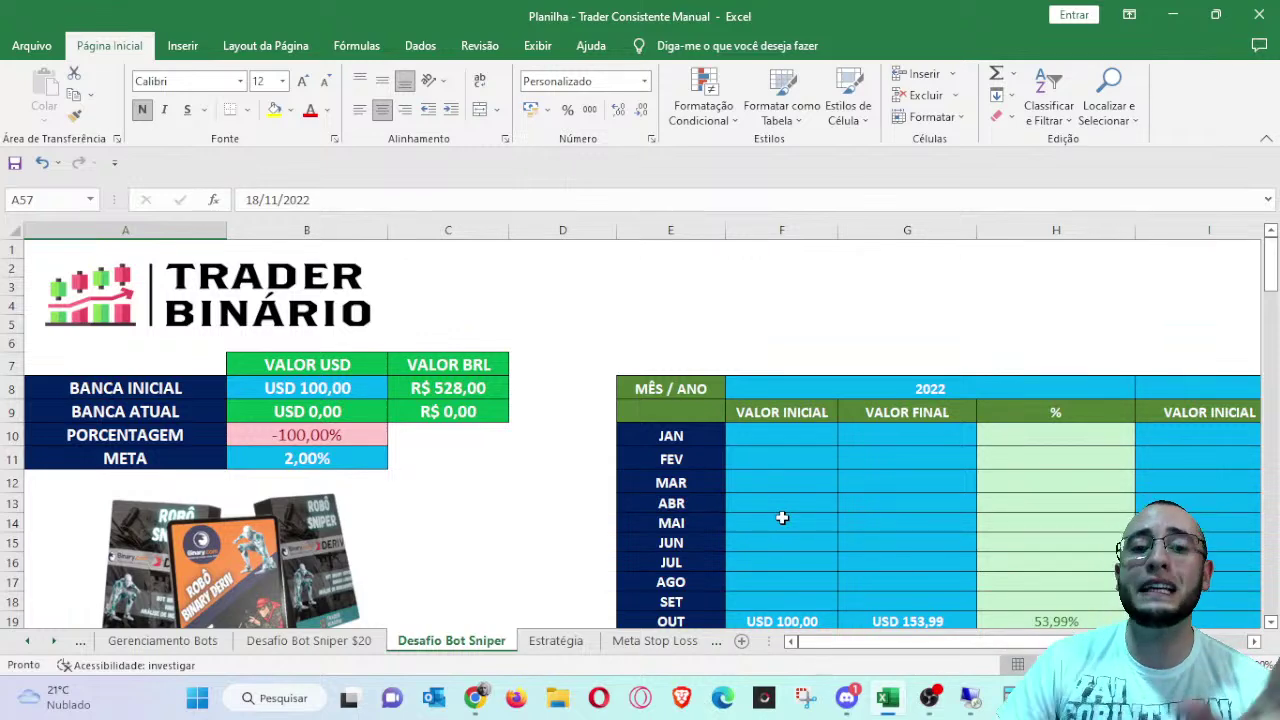
- Set the META percentage in the Desafio Bot Sniper bankroll summary to 5%
{"action": "left_click", "coordinate": [301, 456]}
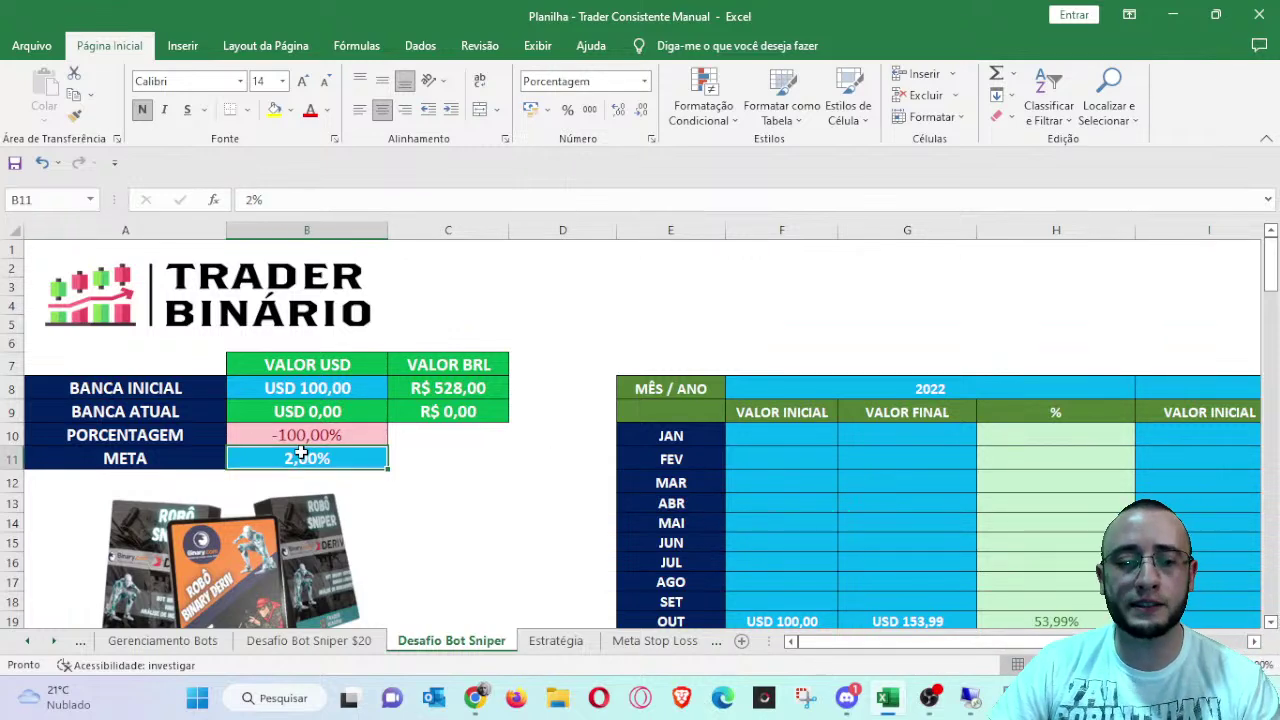
{"action": "type", "text": "5"}
{"action": "key", "text": "Tab"}
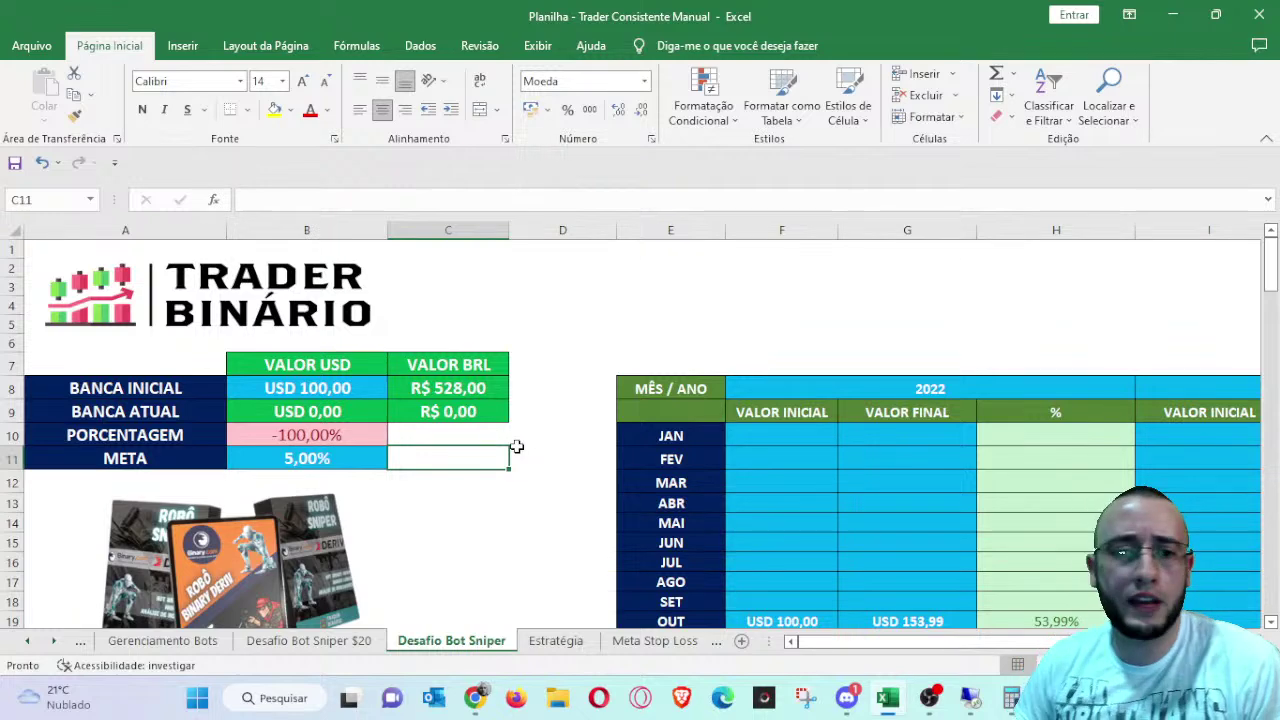
{"action": "mouse_move", "coordinate": [96, 706]}
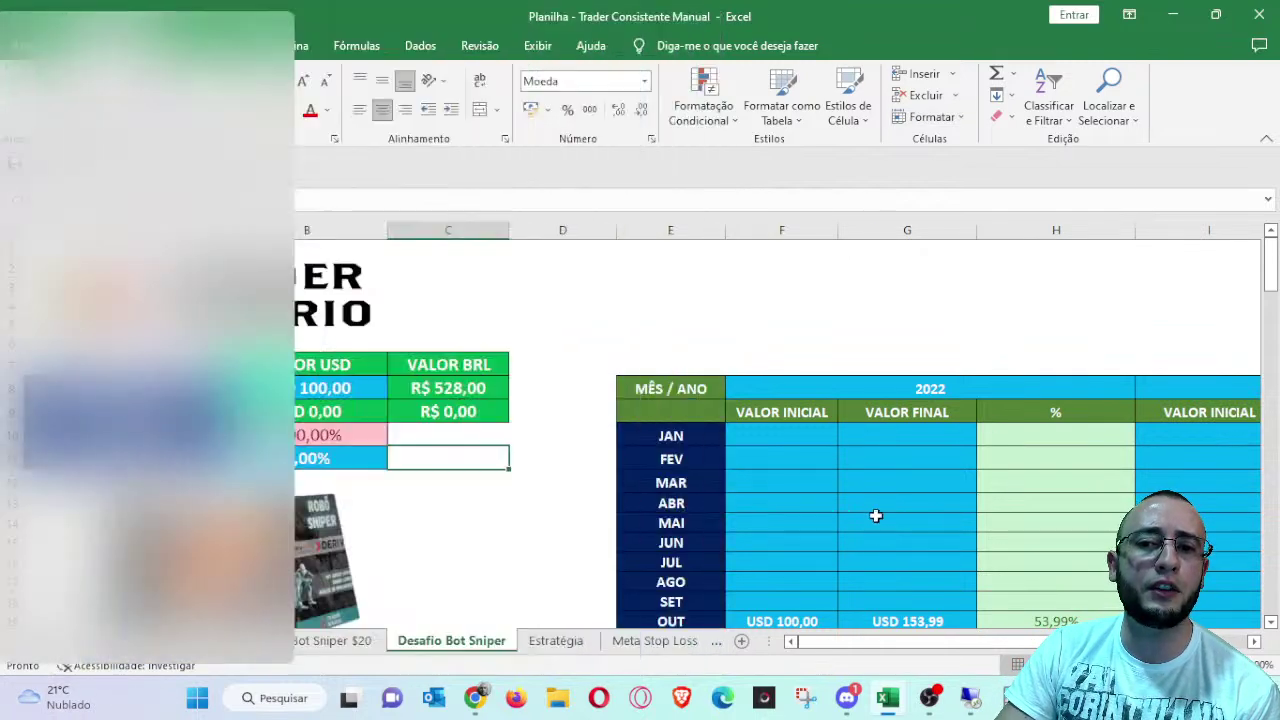
{"action": "left_click", "coordinate": [875, 478]}
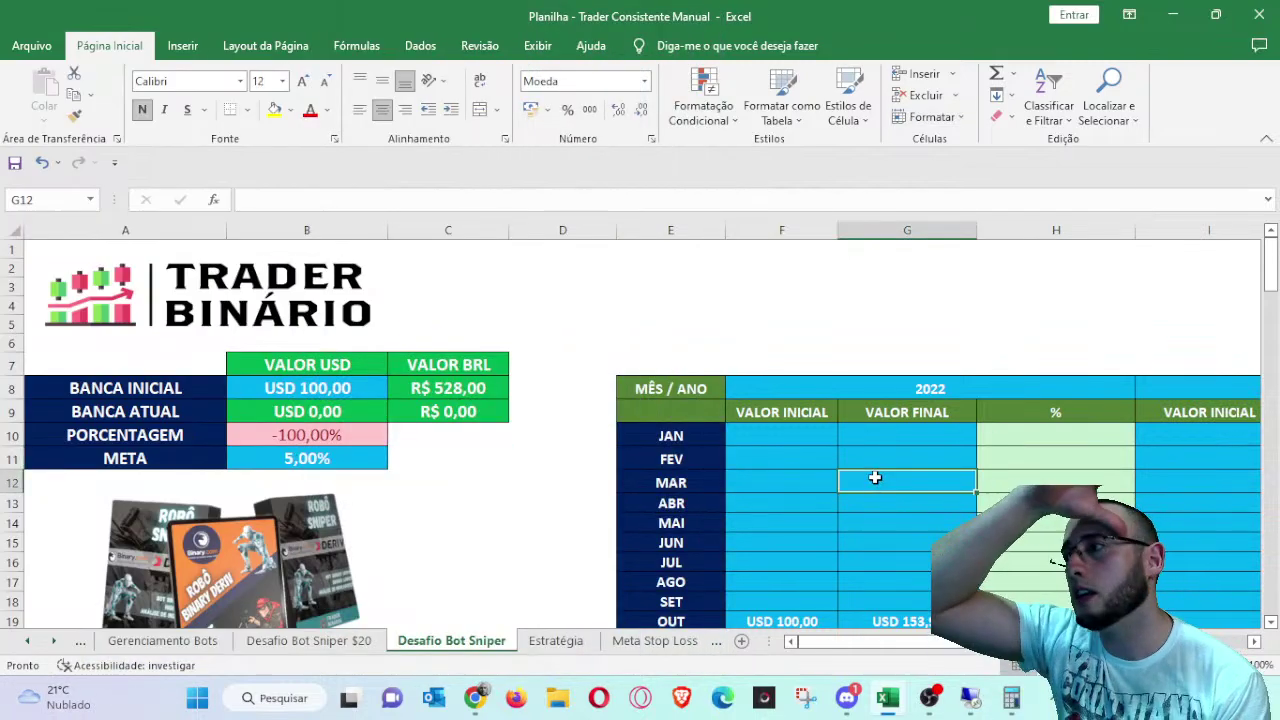
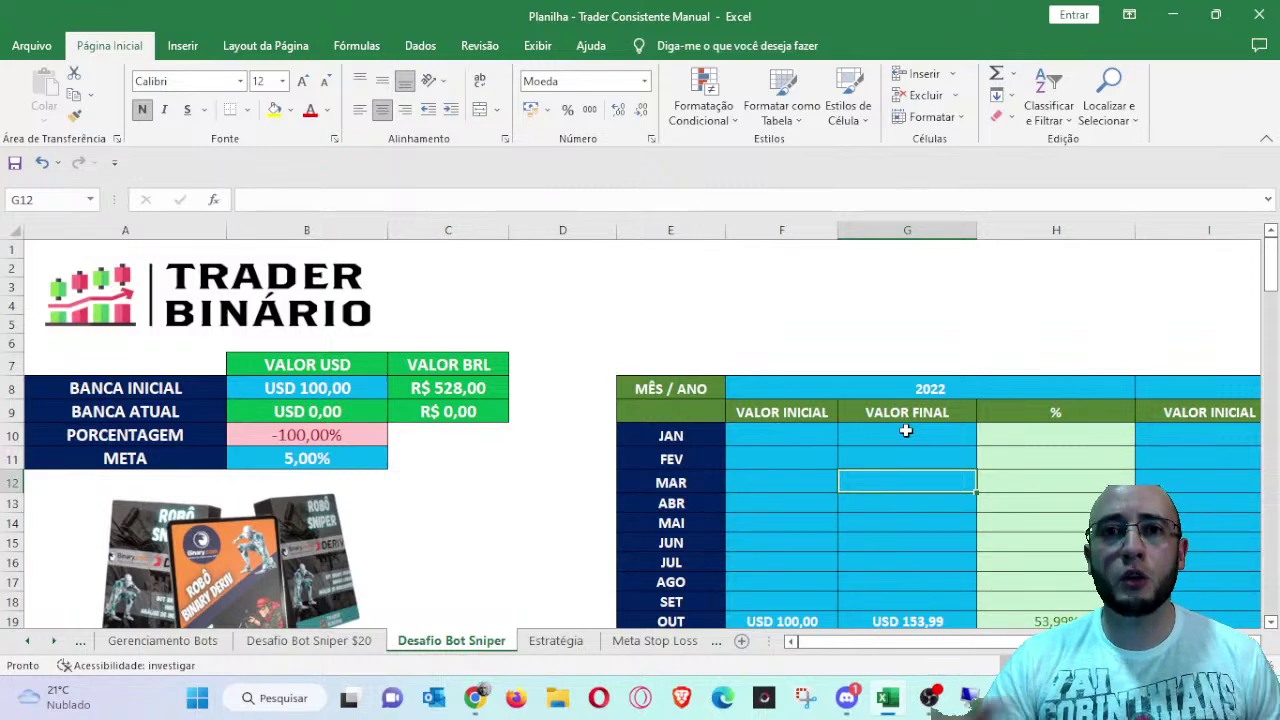
- Switch to the Trader Consistente course site in Chrome and open its Opções Binárias lessons page
{"action": "left_click", "coordinate": [478, 702]}
{"action": "left_click", "coordinate": [110, 15]}
{"action": "scroll", "coordinate": [586, 282], "scroll_direction": "down", "scroll_amount": 5}
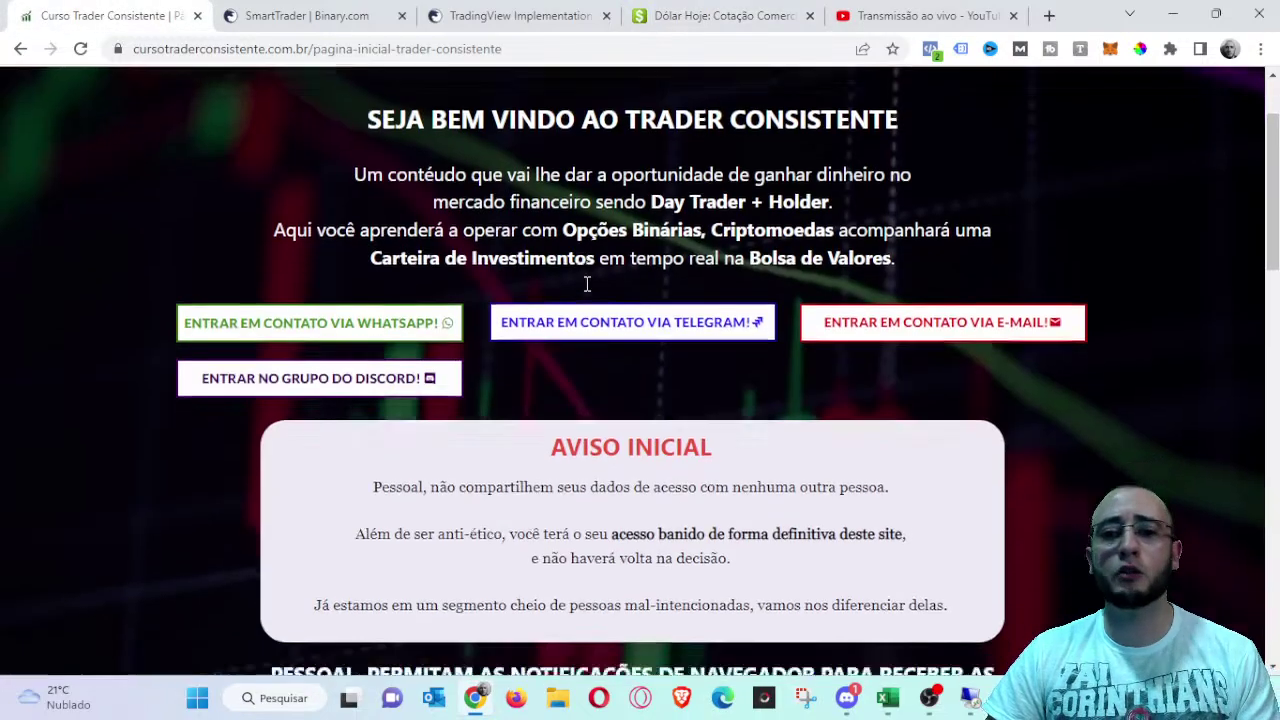
{"action": "scroll", "coordinate": [586, 285], "scroll_direction": "down", "scroll_amount": 3}
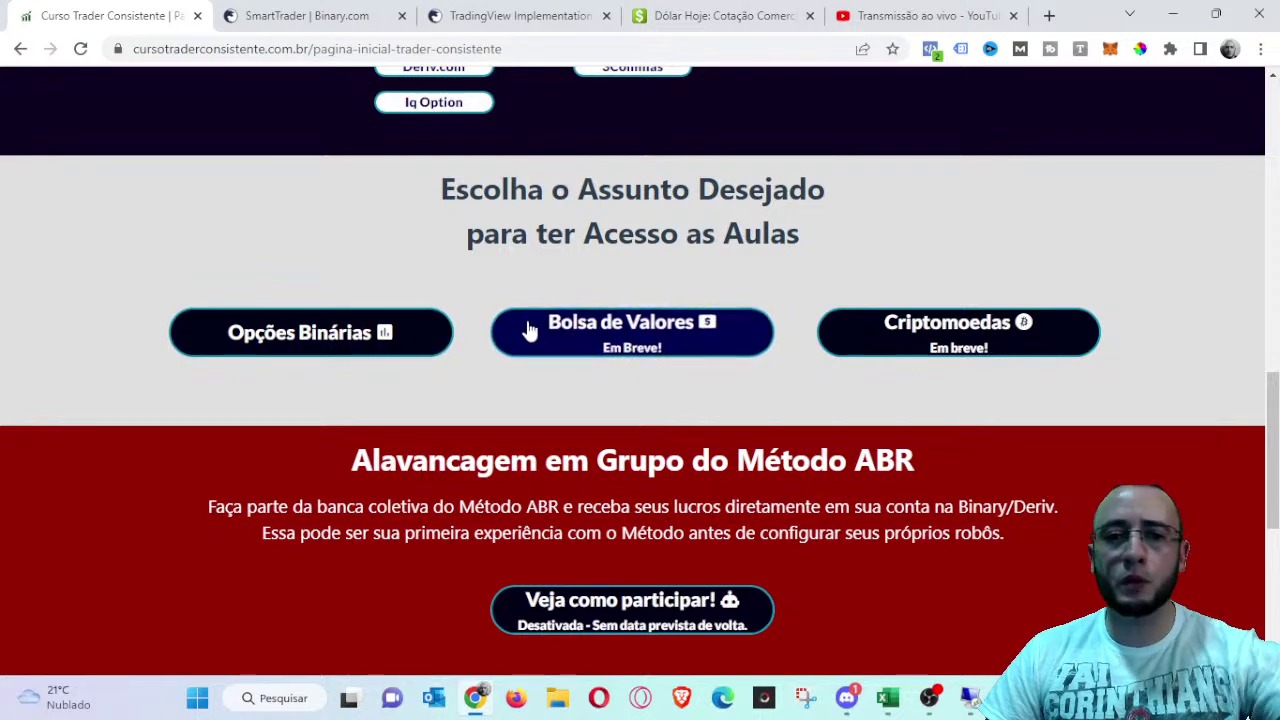
{"action": "left_click", "coordinate": [402, 333]}
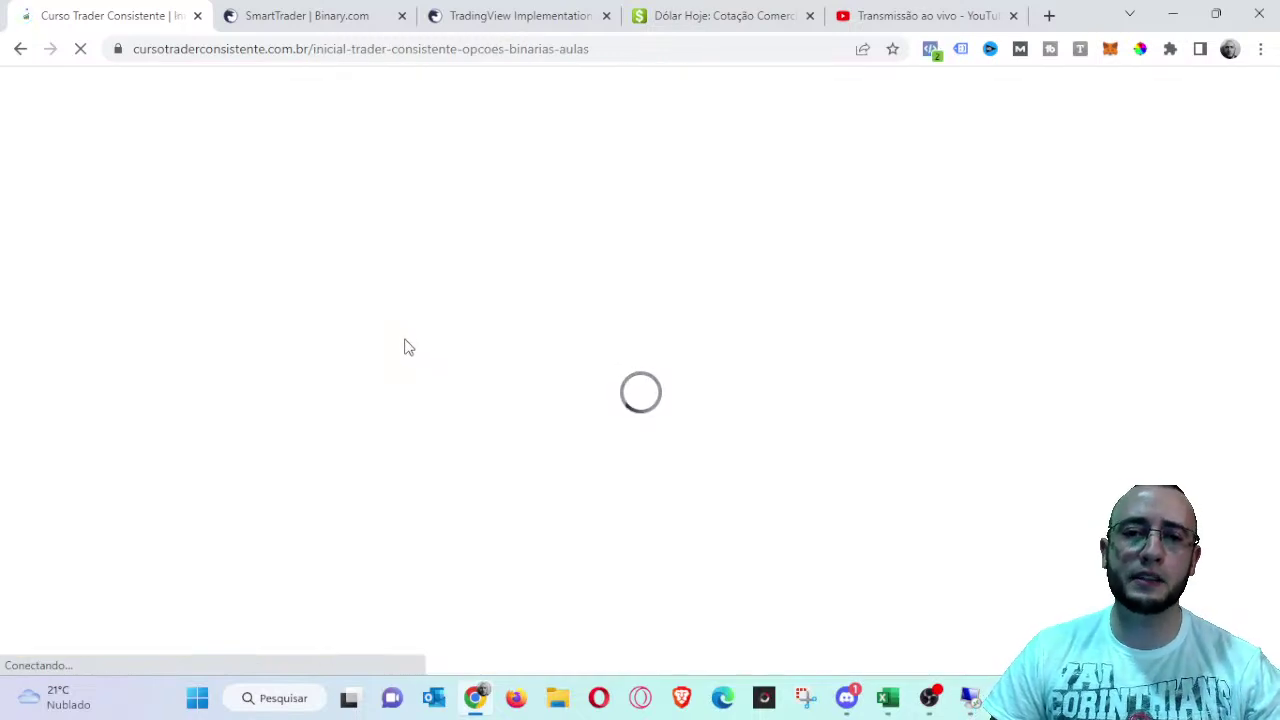
- Look through the Opções Binárias page, covering the lesson glossary, bot and Método ABR platform sections, and useful links
{"action": "scroll", "coordinate": [405, 336], "scroll_direction": "down", "scroll_amount": 15}
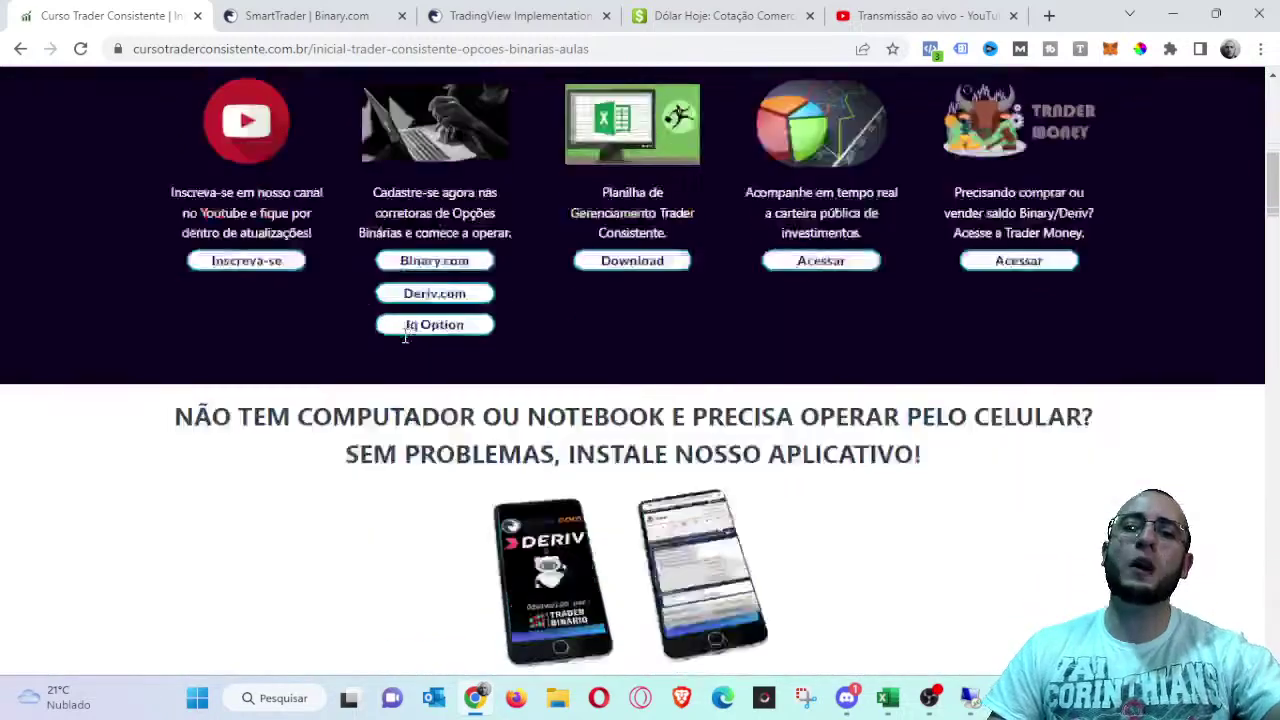
{"action": "scroll", "coordinate": [406, 348], "scroll_direction": "down", "scroll_amount": 7}
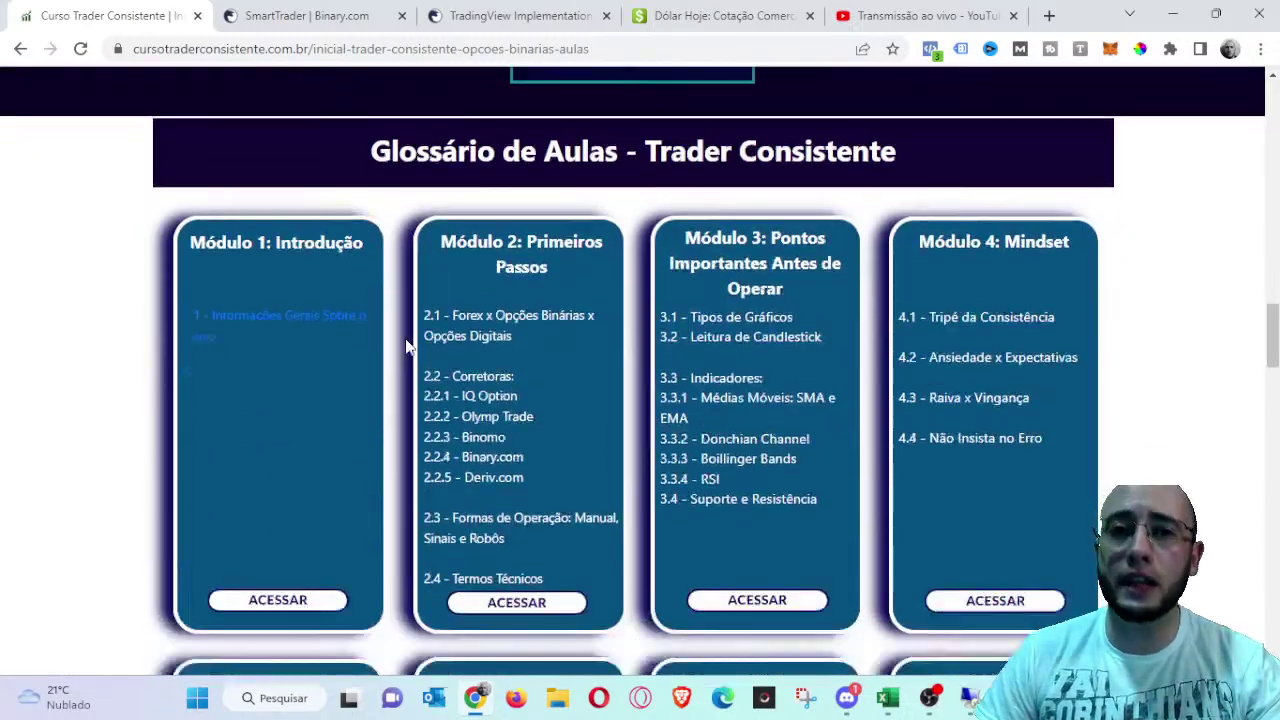
{"action": "scroll", "coordinate": [400, 348], "scroll_direction": "up", "scroll_amount": 5}
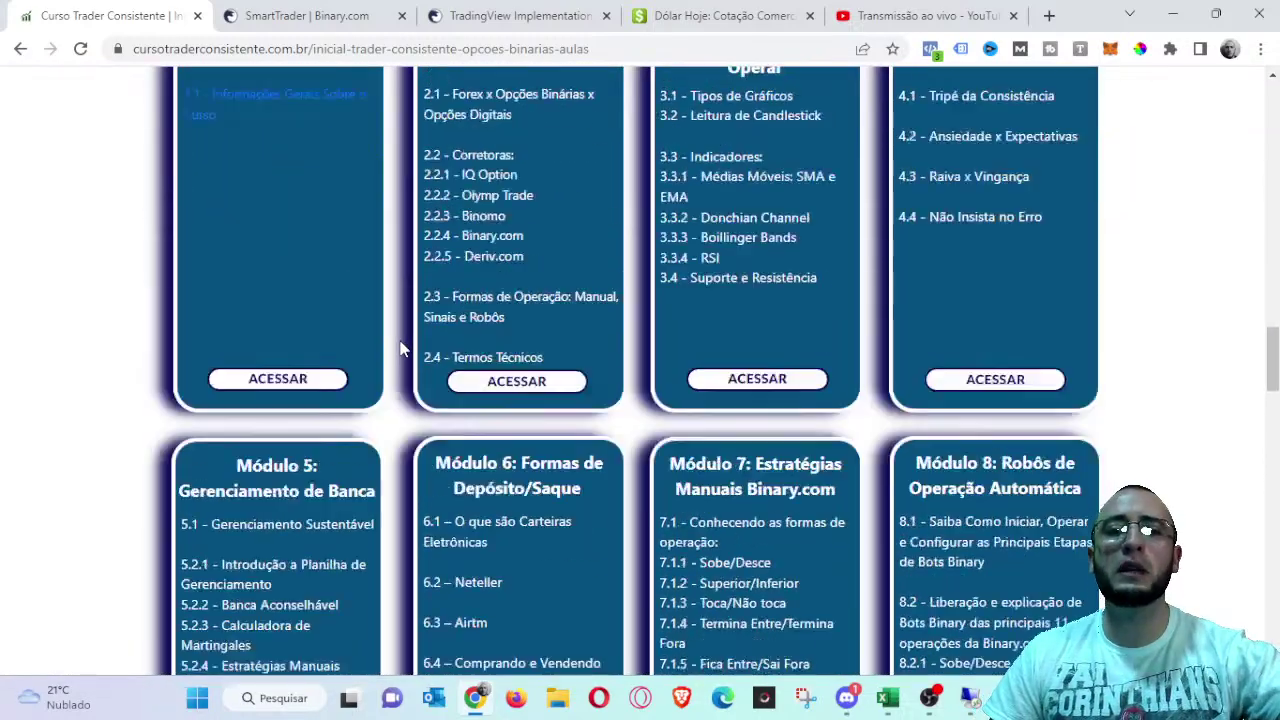
{"action": "scroll", "coordinate": [395, 315], "scroll_direction": "up", "scroll_amount": 3}
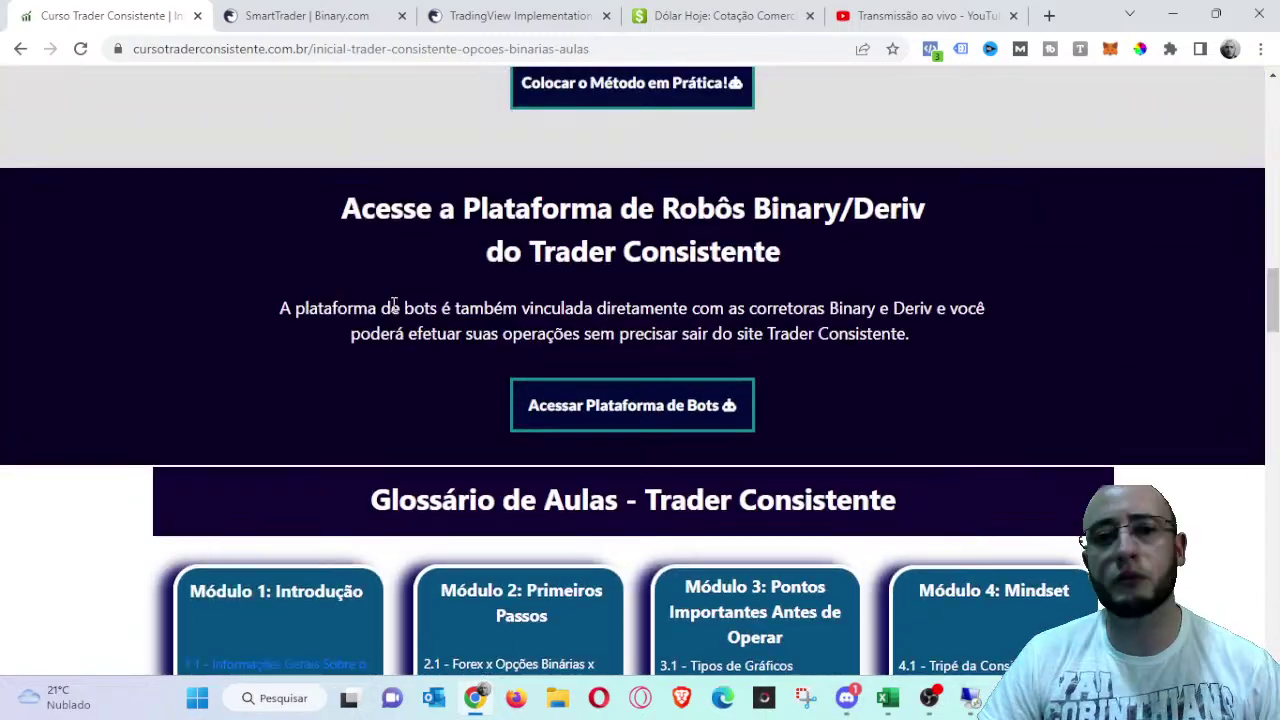
{"action": "scroll", "coordinate": [391, 289], "scroll_direction": "down", "scroll_amount": 4}
{"action": "scroll", "coordinate": [393, 303], "scroll_direction": "up", "scroll_amount": 4}
{"action": "scroll", "coordinate": [394, 306], "scroll_direction": "up", "scroll_amount": 10}
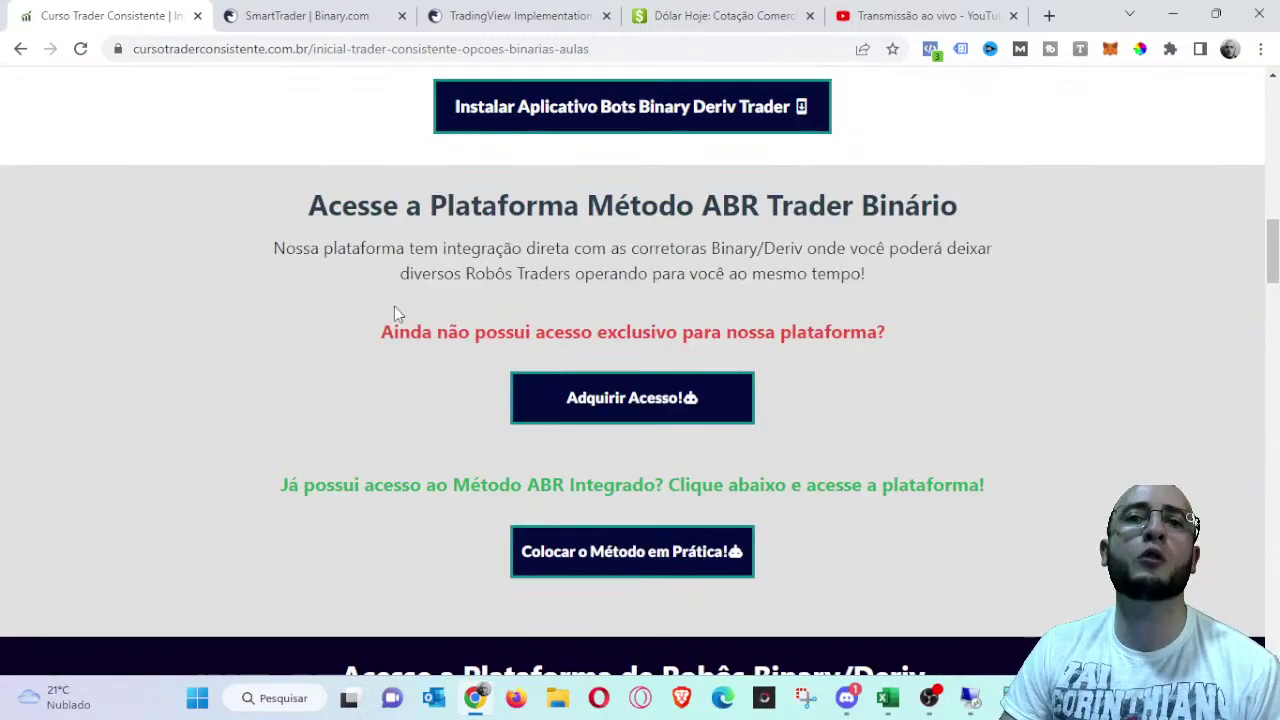
{"action": "scroll", "coordinate": [400, 320], "scroll_direction": "up", "scroll_amount": 2}
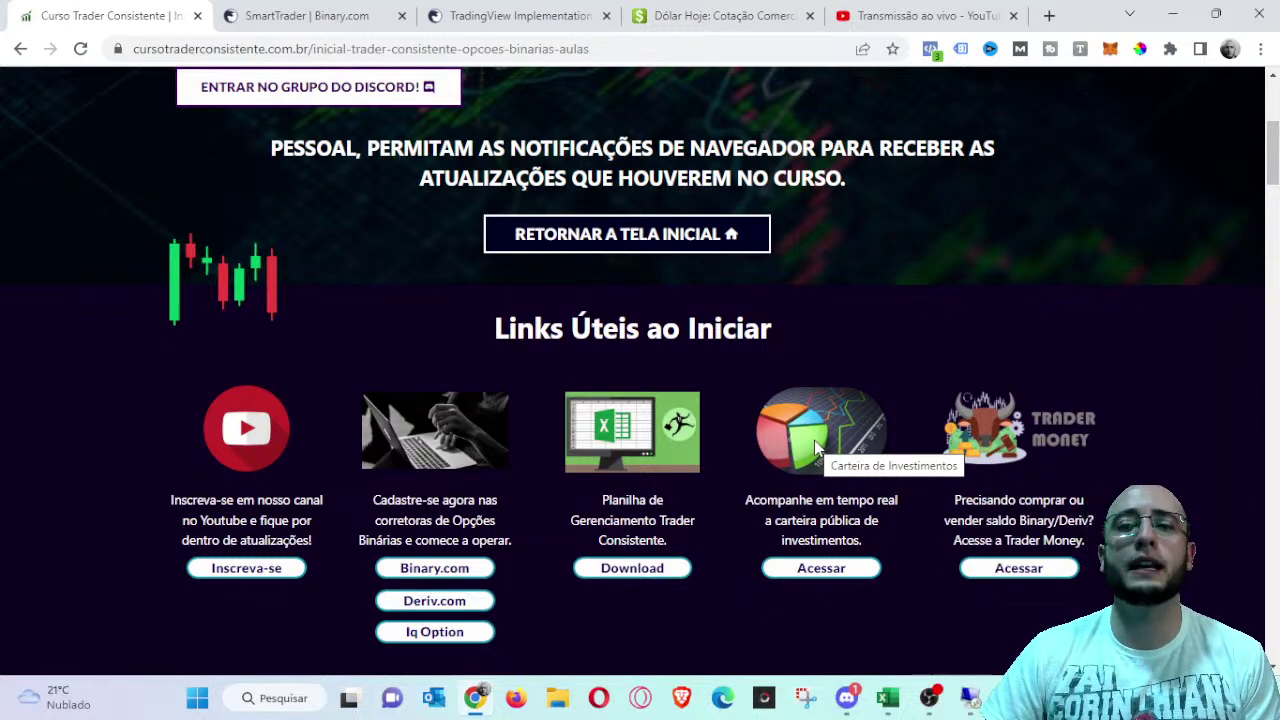
{"action": "scroll", "coordinate": [782, 270], "scroll_direction": "up", "scroll_amount": 5}
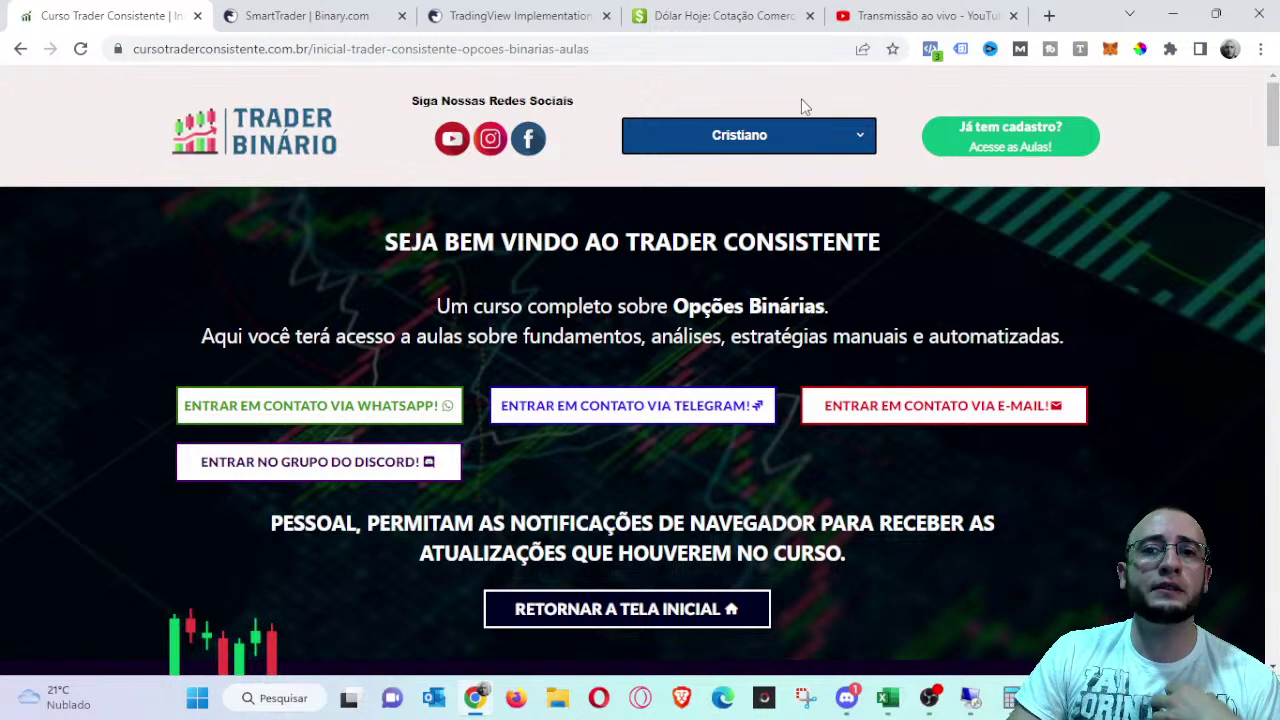
- Switch to the remote desktop session, review the ABR platform's stake, stop, Martingale and time frame settings, and return to the course site
{"action": "left_click", "coordinate": [971, 696]}
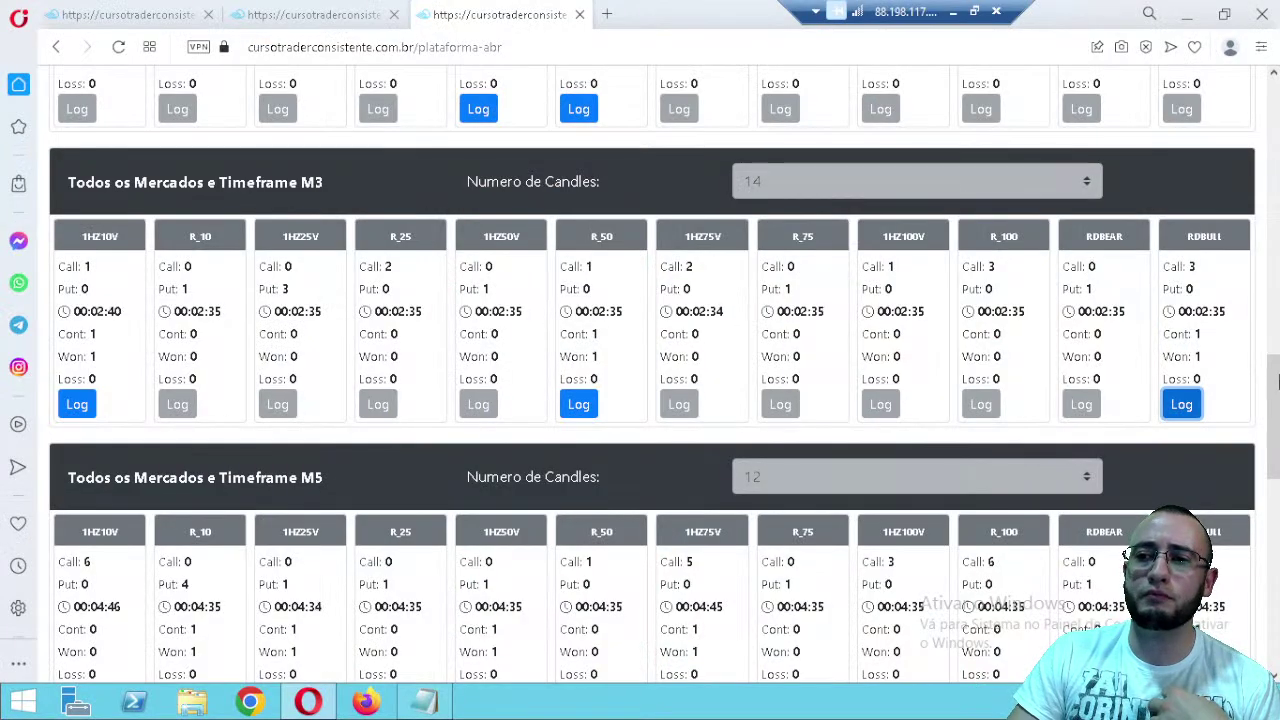
{"action": "scroll", "coordinate": [640, 400], "scroll_direction": "up", "scroll_amount": 8}
{"action": "scroll", "coordinate": [1085, 240], "scroll_direction": "up", "scroll_amount": 3}
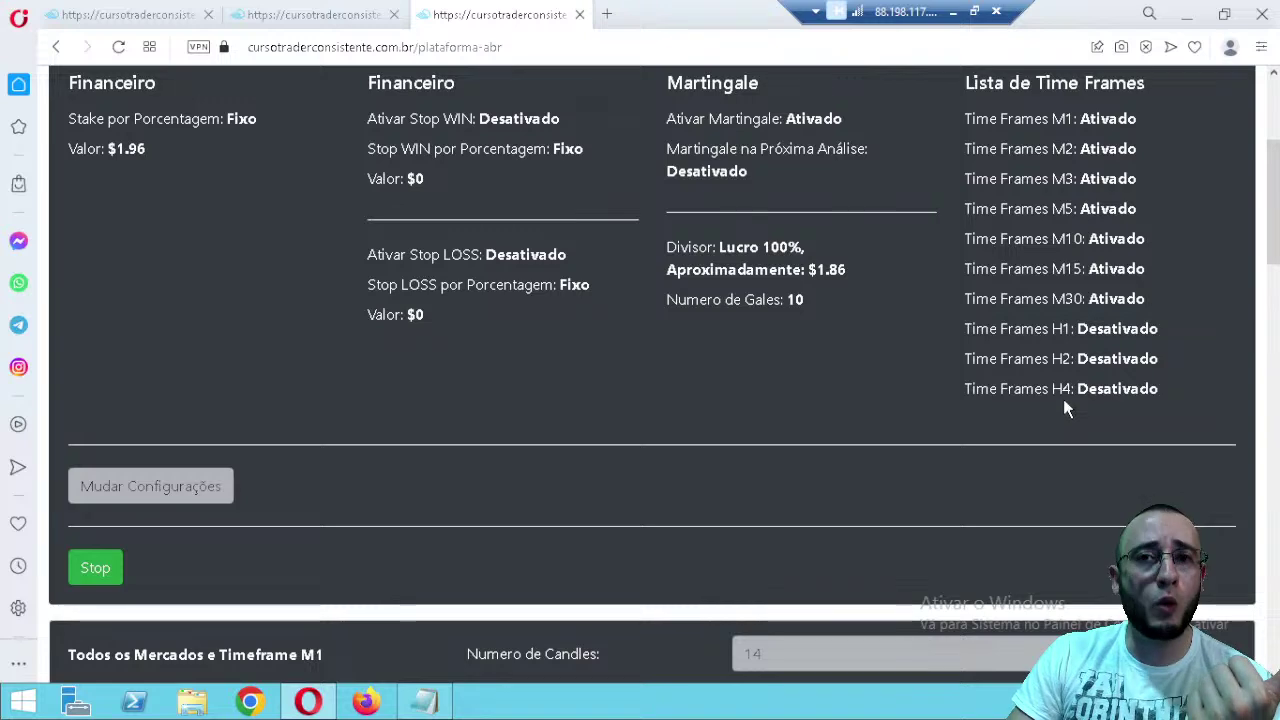
{"action": "left_click", "coordinate": [976, 10]}
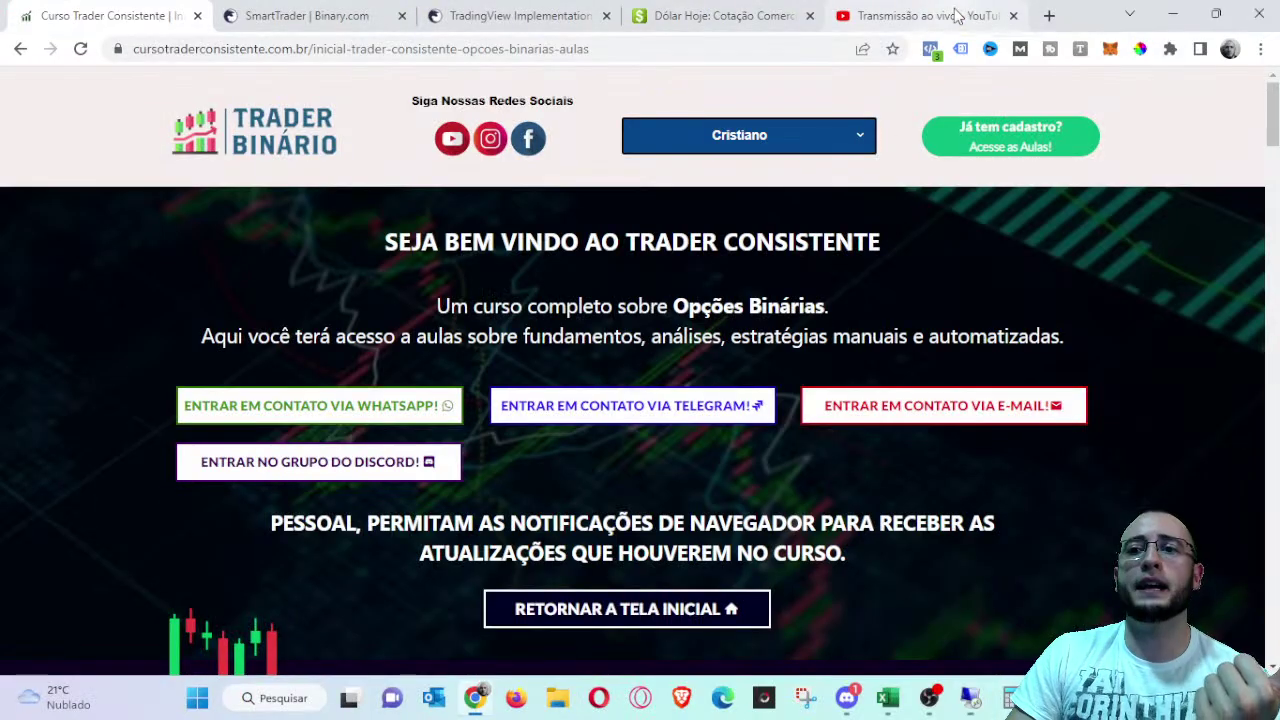
{"action": "left_click", "coordinate": [970, 698]}
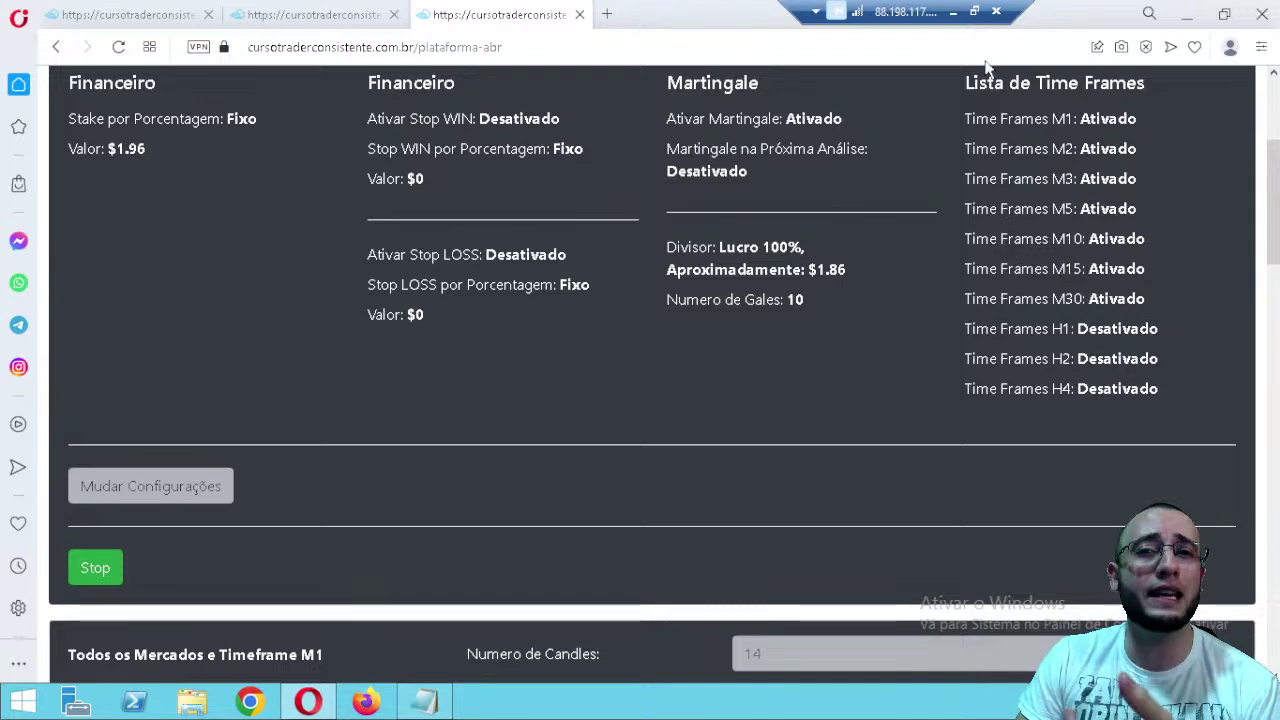
{"action": "left_click", "coordinate": [954, 22]}
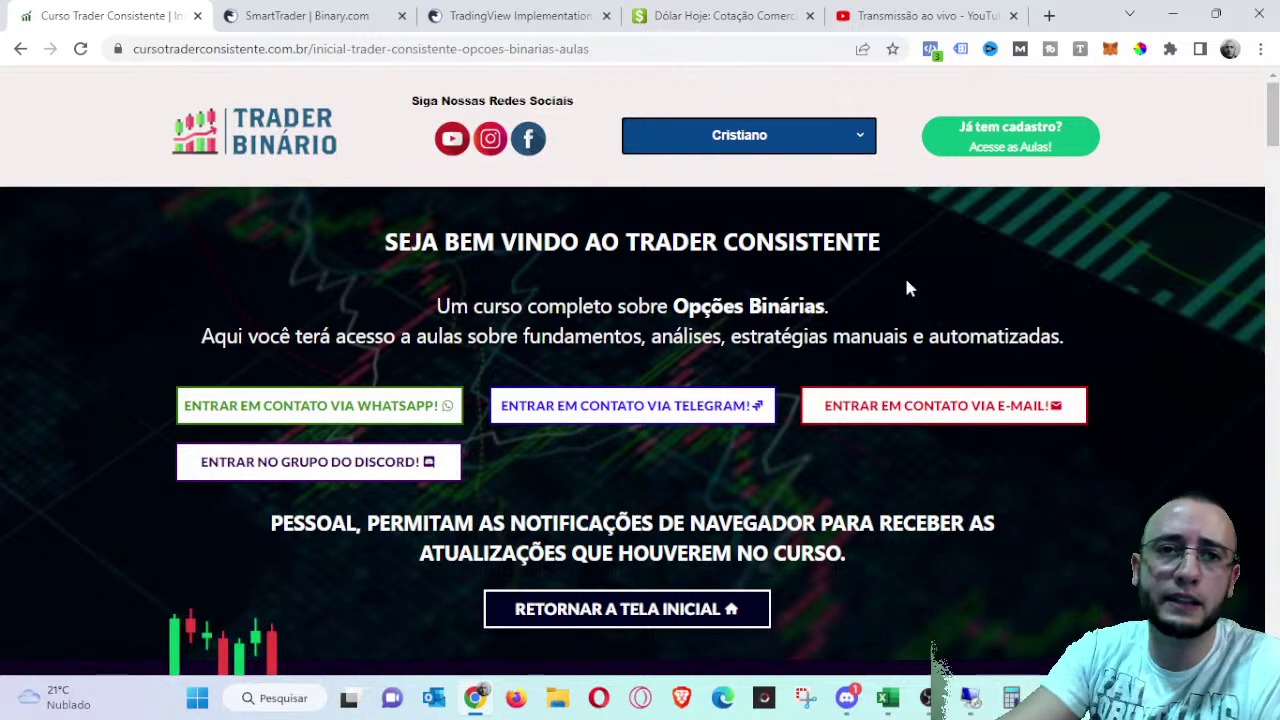
- Switch to the Binary.com SmartTrader page and open Deriv's DTrader platform from its trading options
{"action": "left_click", "coordinate": [310, 15]}
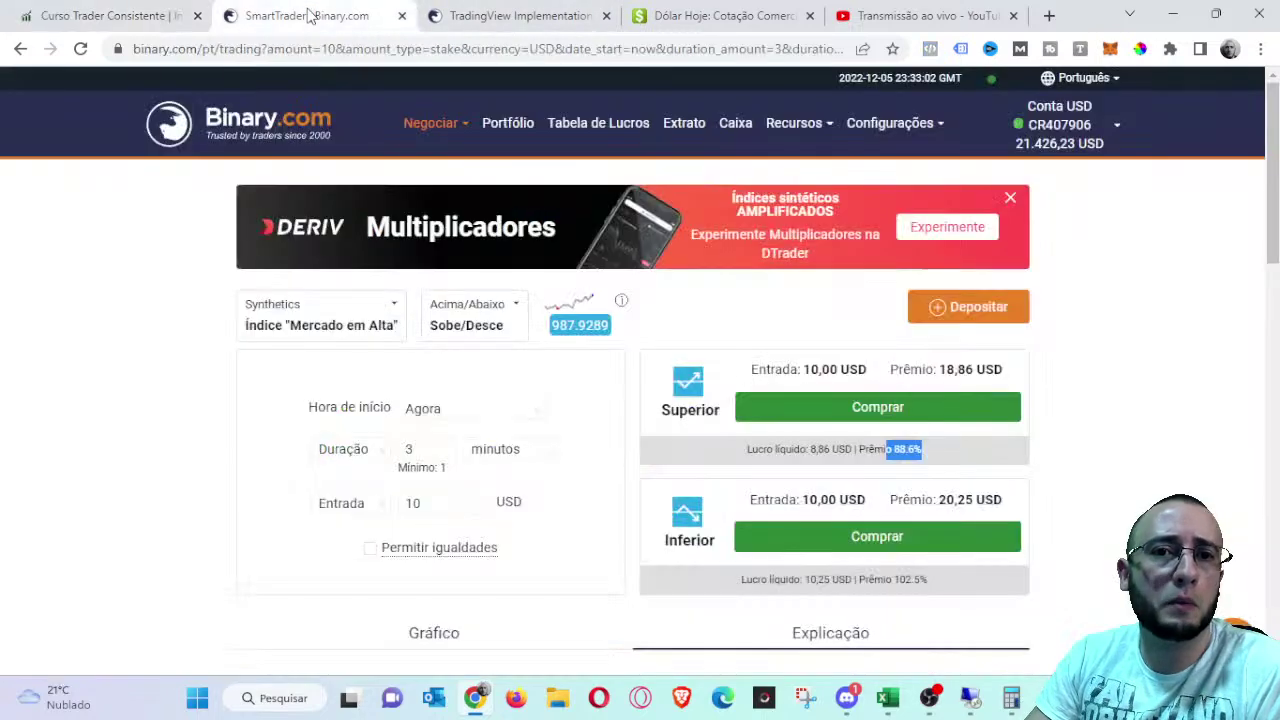
{"action": "mouse_move", "coordinate": [430, 125]}
{"action": "left_click", "coordinate": [486, 313]}
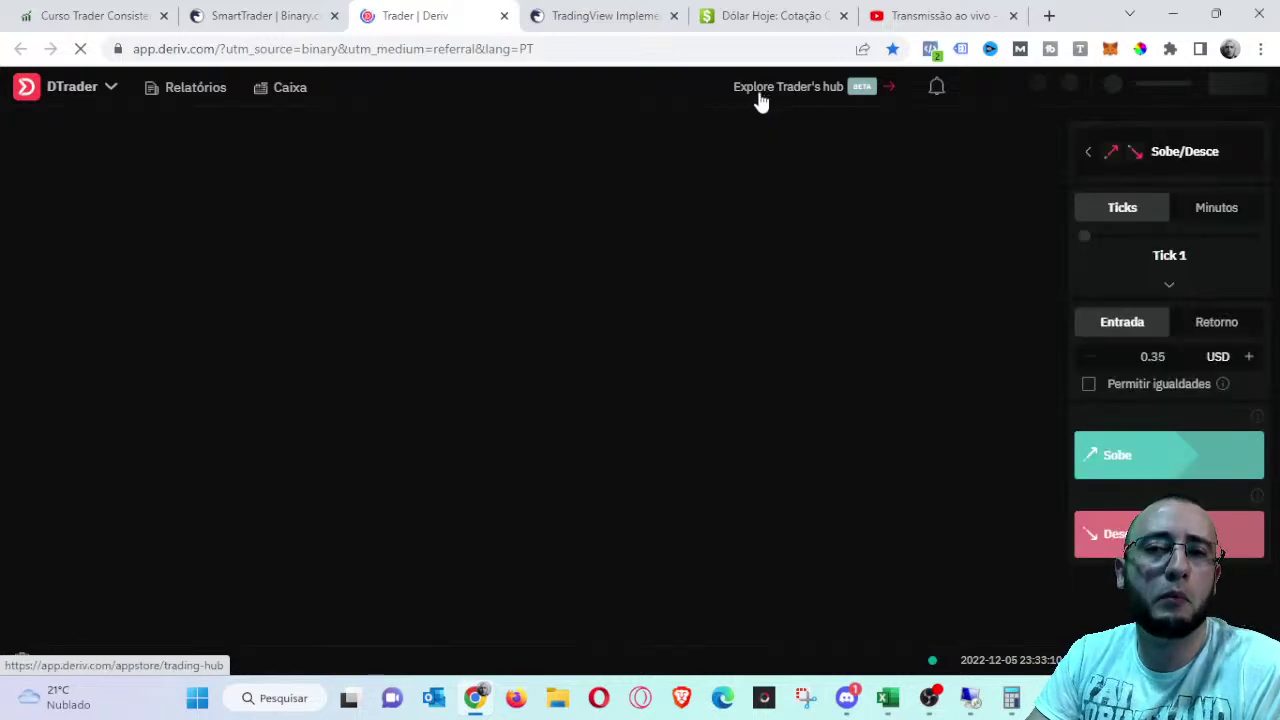
{"action": "scroll", "coordinate": [760, 182], "scroll_direction": "down", "scroll_amount": 3}
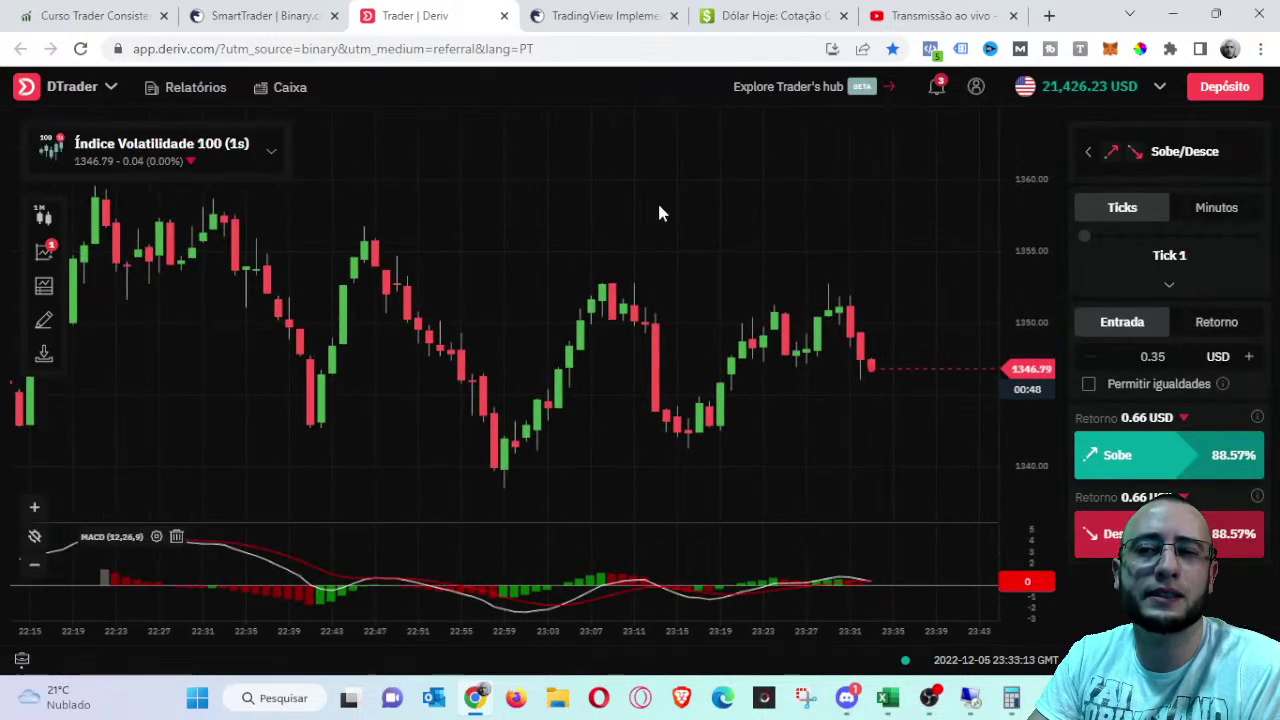
- Open Binary Bot from Deriv's platform list to show the bot's blocks, and return to the Trader Consistente course page
{"action": "left_click", "coordinate": [101, 90]}
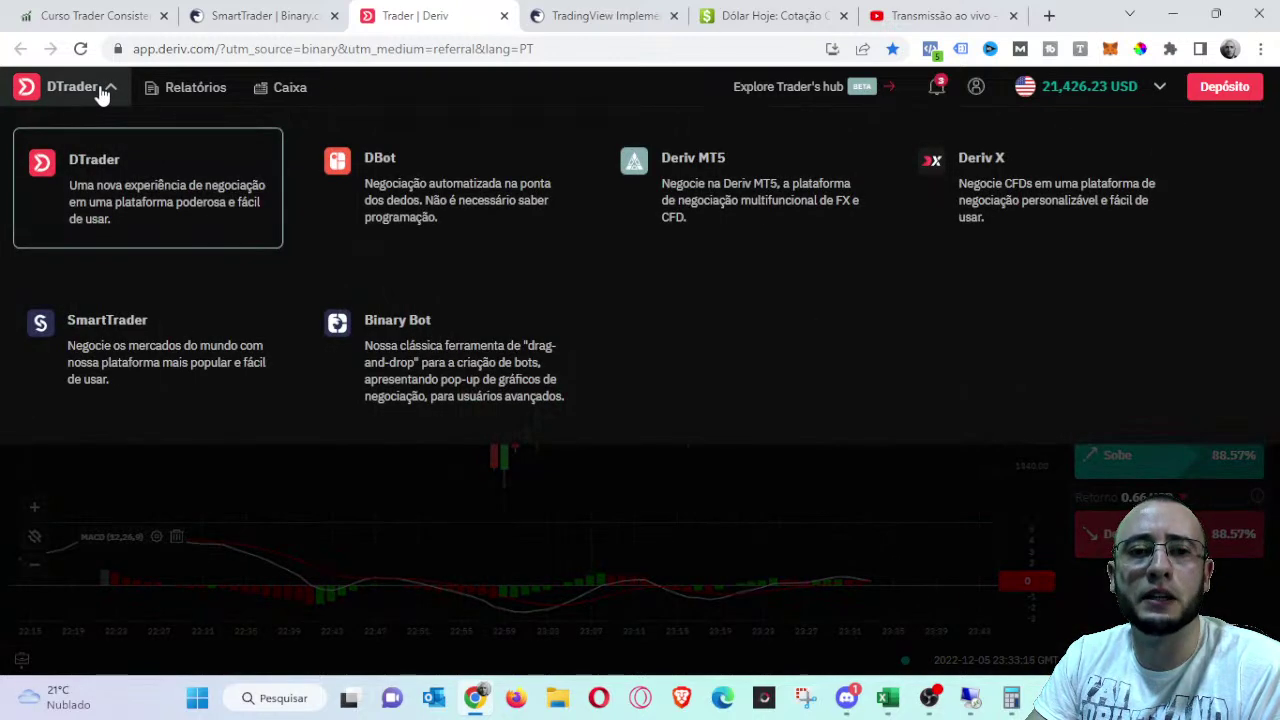
{"action": "left_click", "coordinate": [480, 352]}
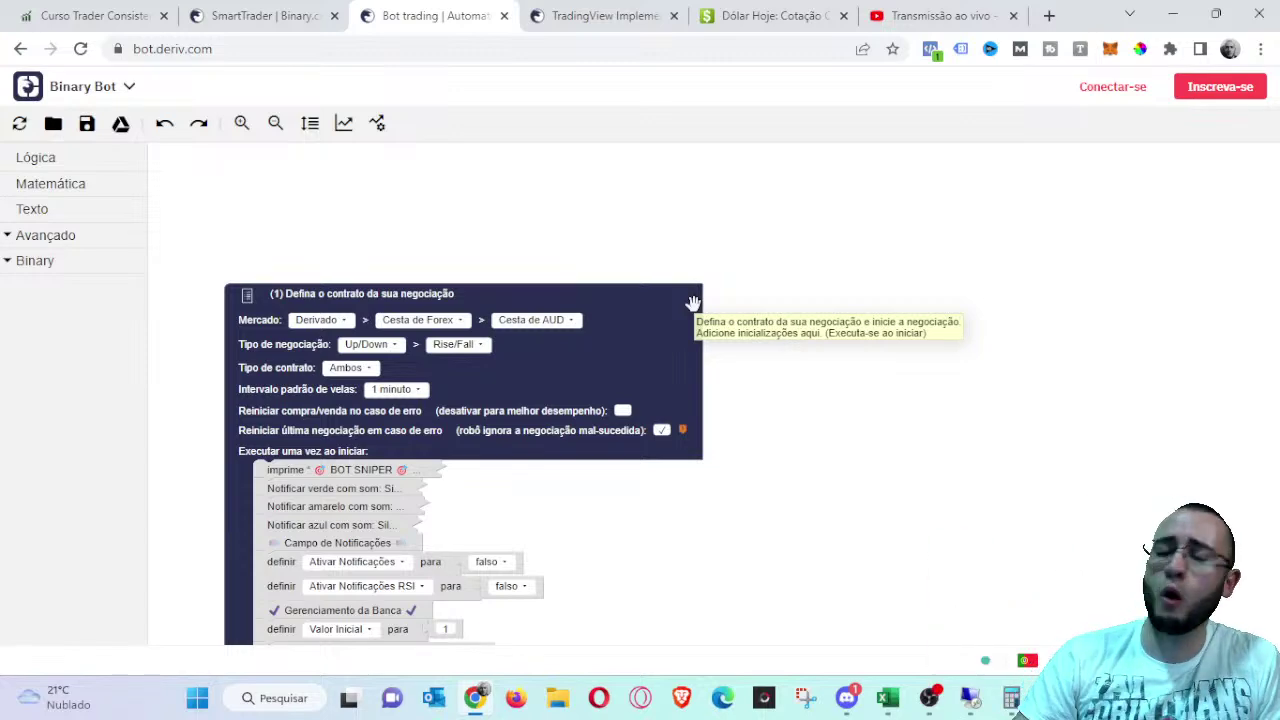
{"action": "left_click", "coordinate": [118, 20]}
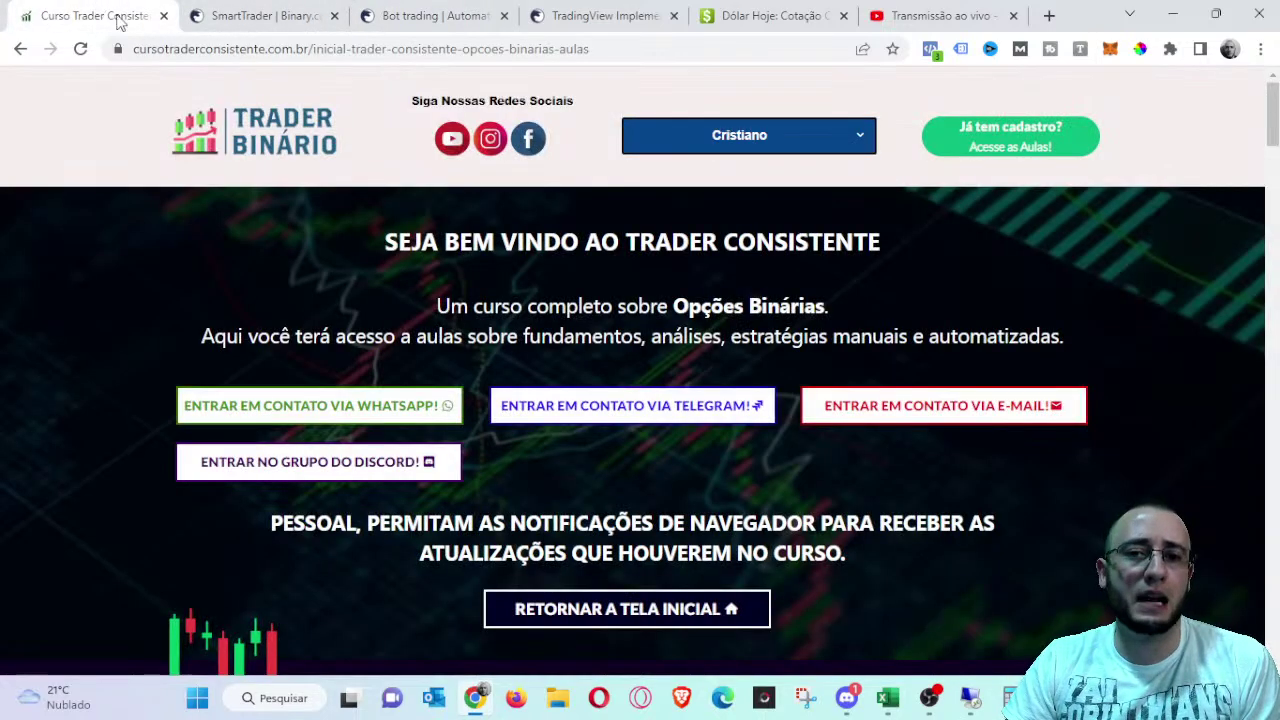